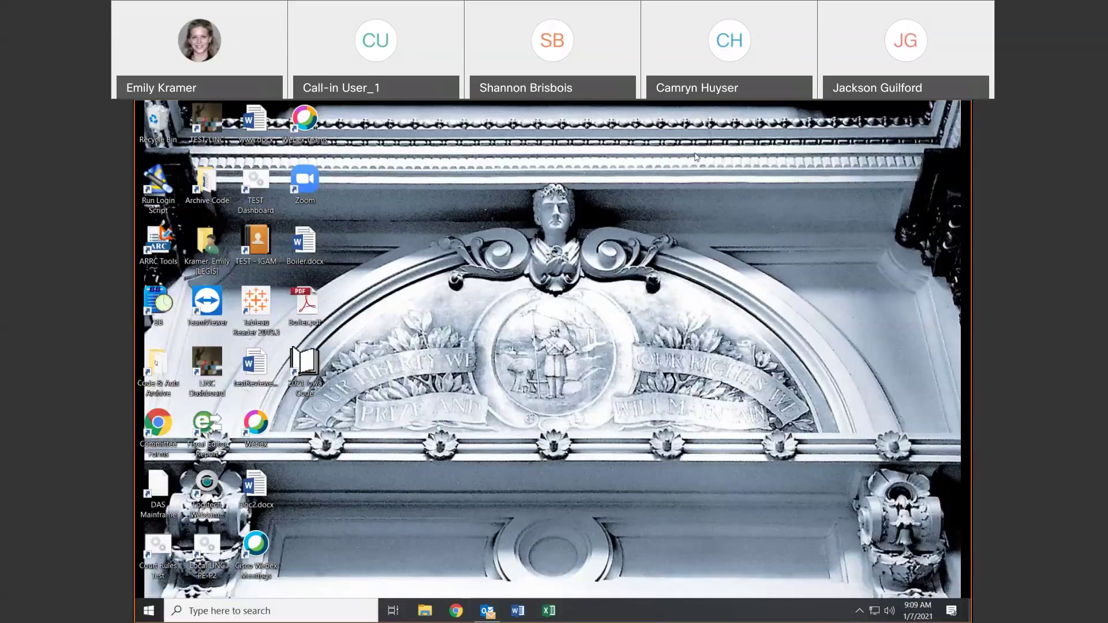
Bring the Chrome window with legis.iowa.gov forward and open a new blank tab beside it
{"action": "left_click", "coordinate": [466, 610]}
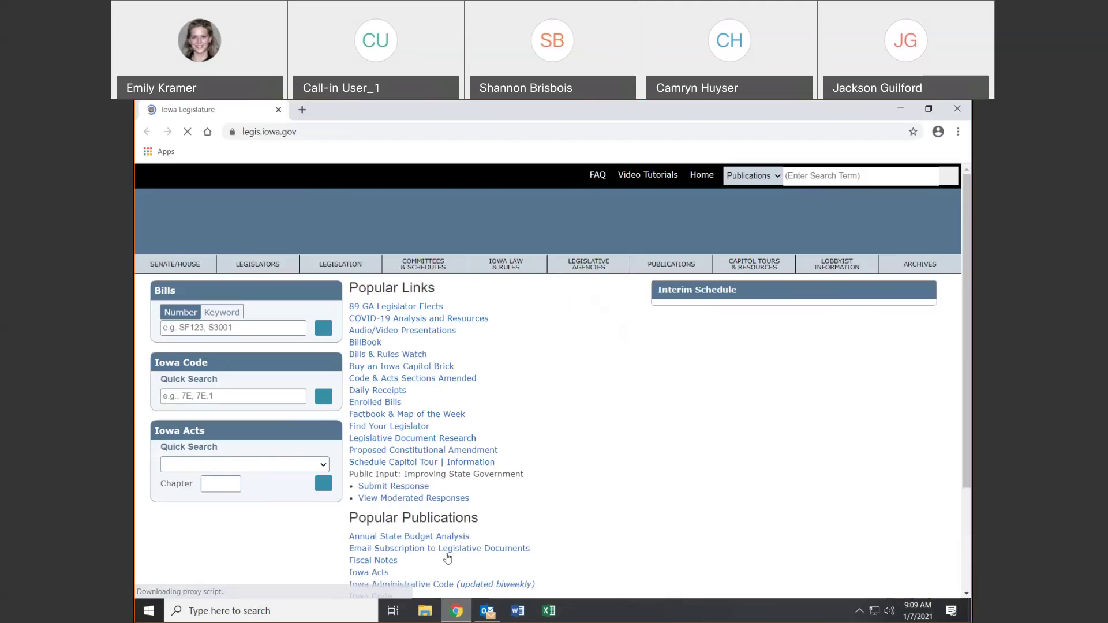
{"action": "mouse_move", "coordinate": [460, 611]}
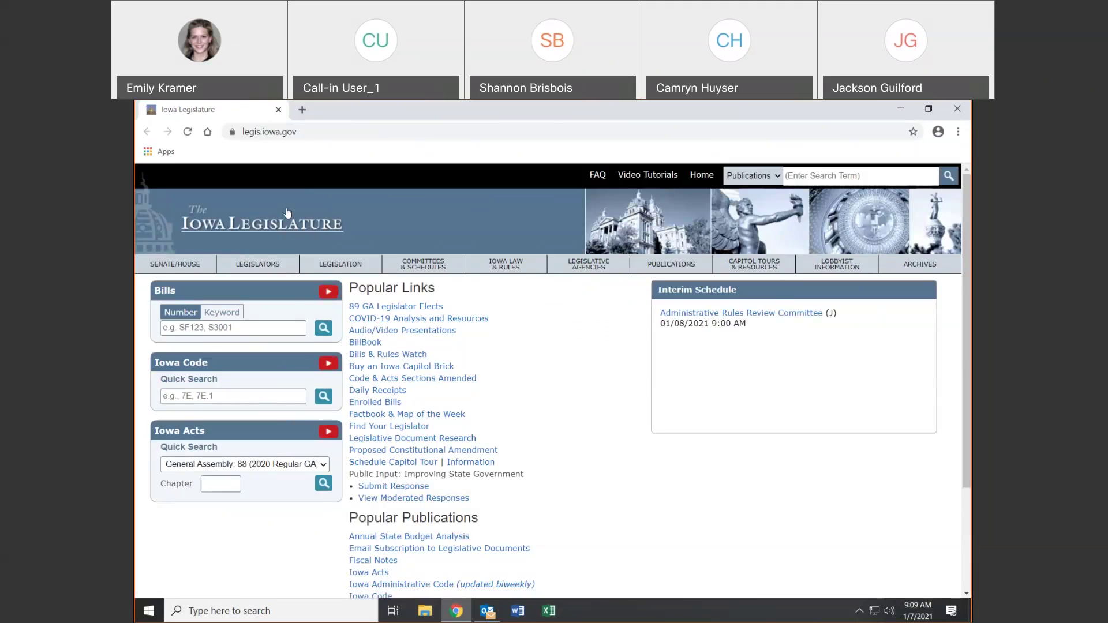
{"action": "left_click", "coordinate": [321, 132]}
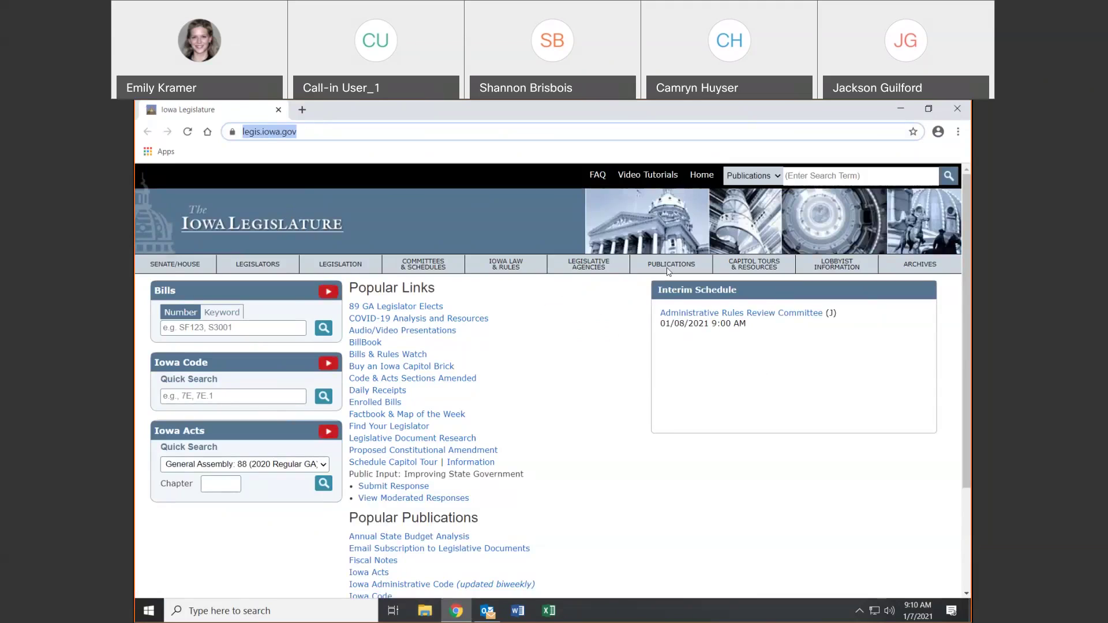
{"action": "left_click", "coordinate": [306, 109]}
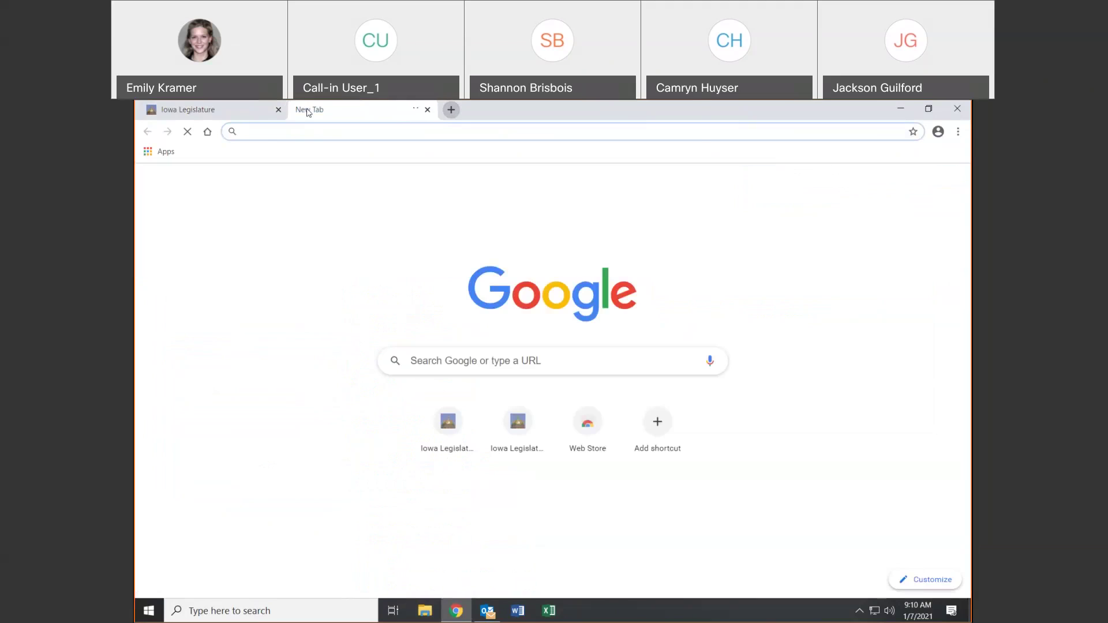
Load test.legis.iowa.gov in the new tab, view it, then switch back to the live homepage tab
{"action": "type", "text": "test"}
{"action": "key", "text": "Return"}
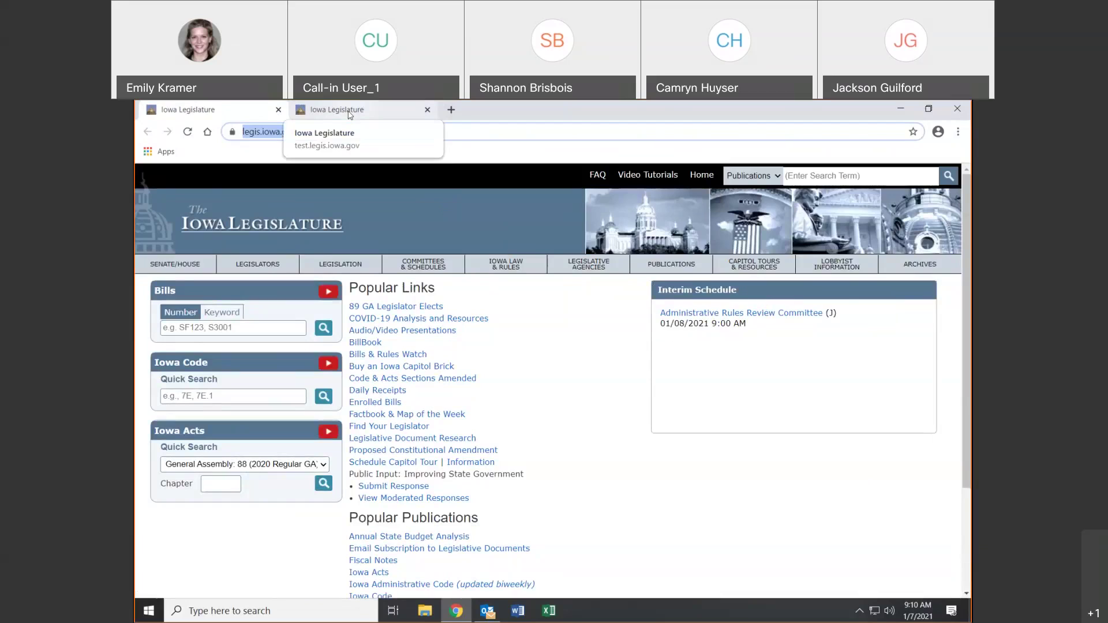
{"action": "left_click", "coordinate": [349, 115]}
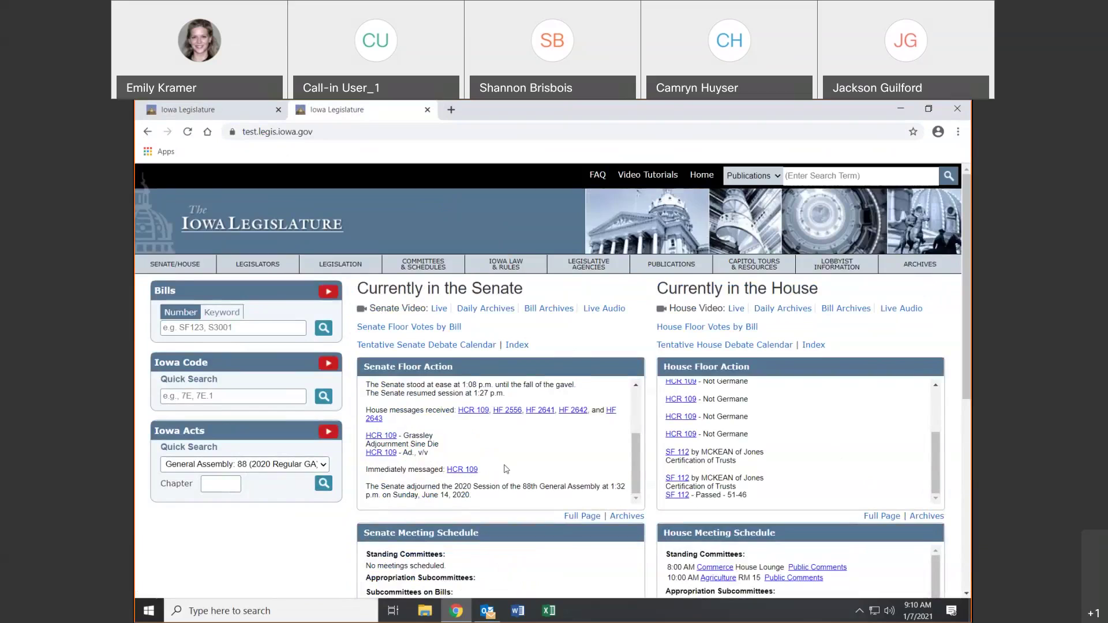
{"action": "left_click", "coordinate": [234, 115]}
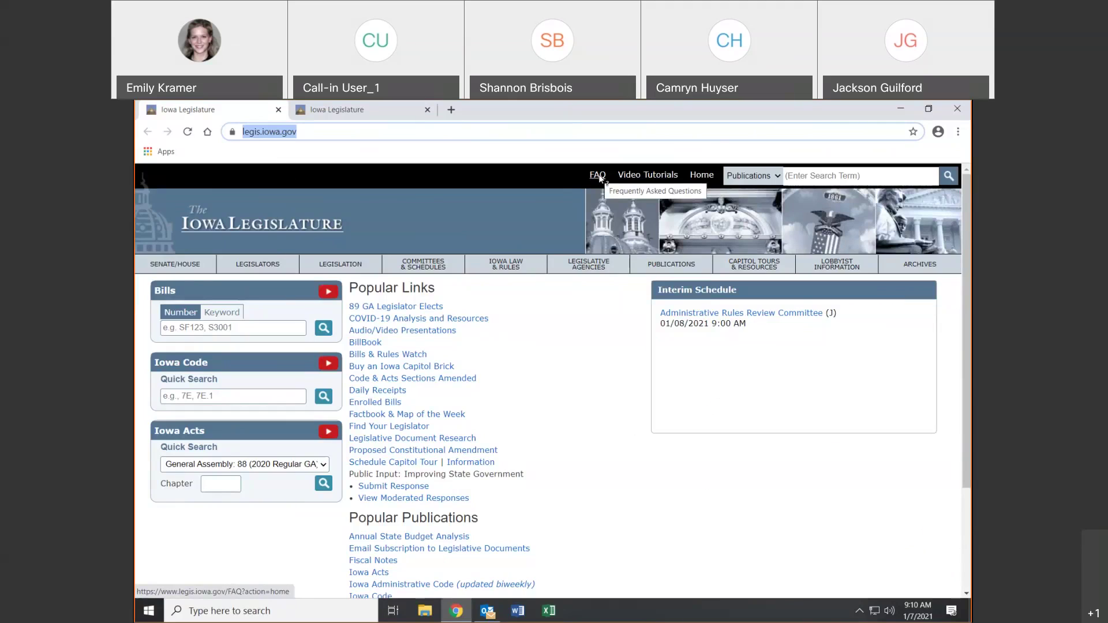
{"action": "left_click", "coordinate": [599, 176]}
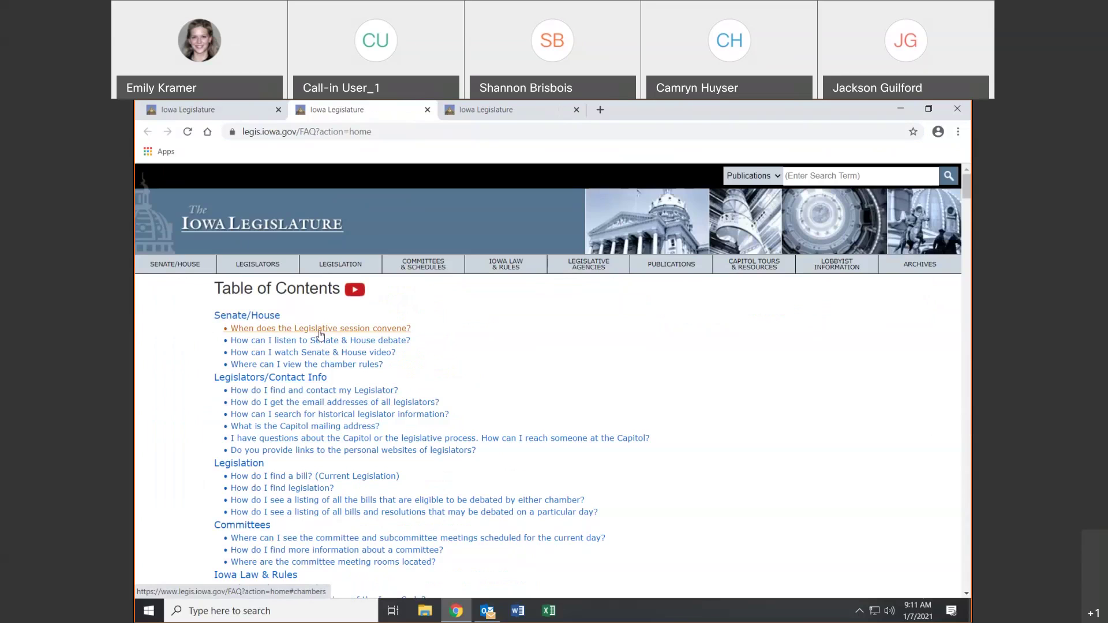
{"action": "left_click", "coordinate": [321, 332]}
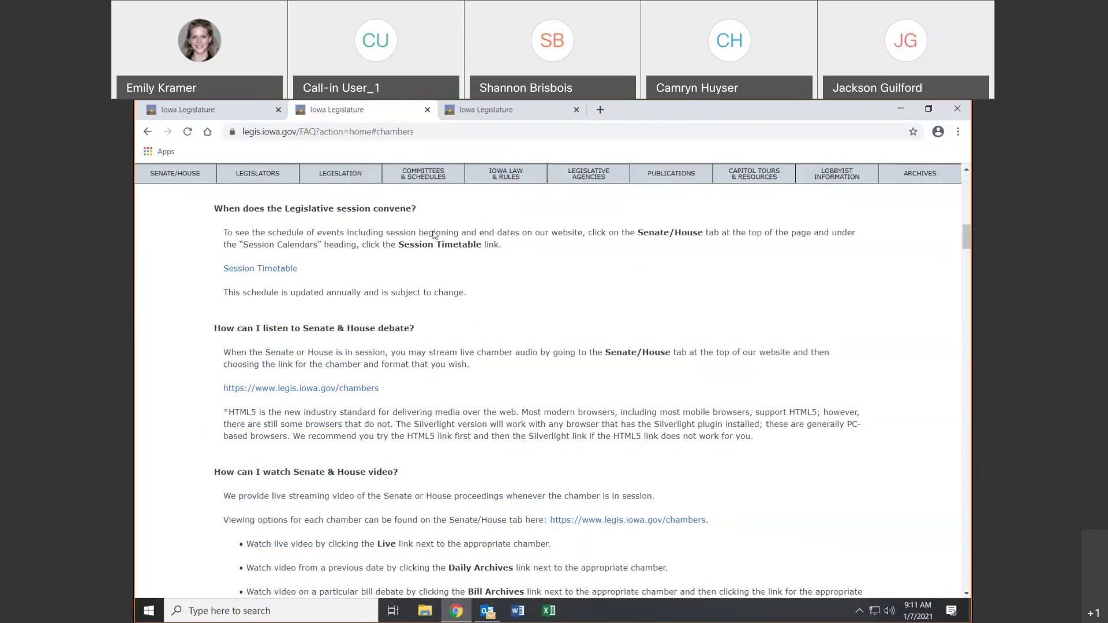
{"action": "left_click", "coordinate": [277, 269]}
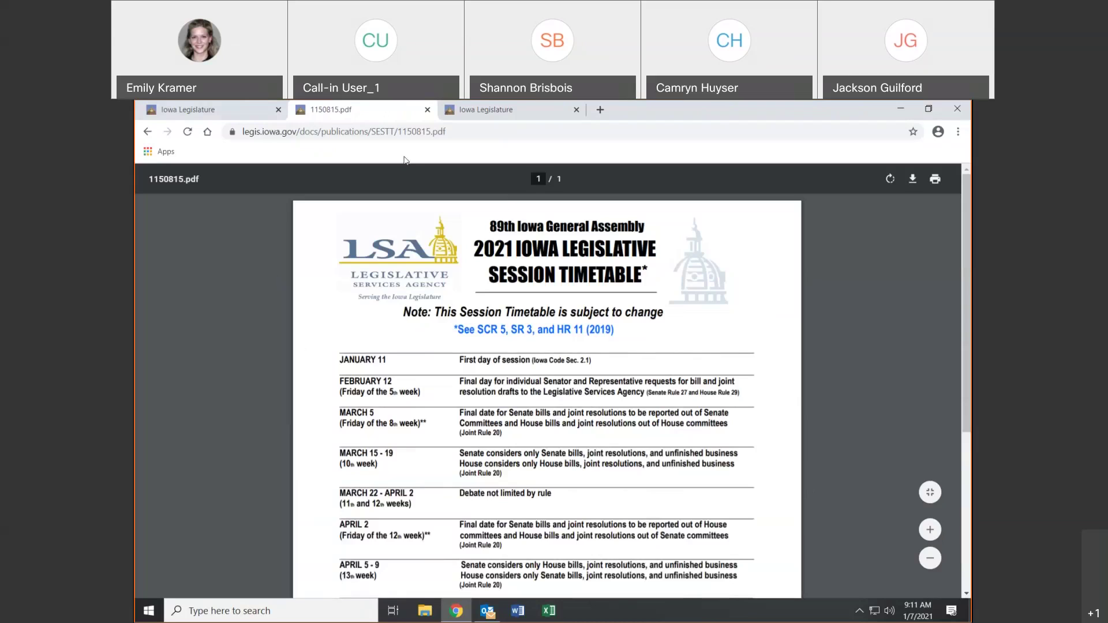
{"action": "left_click", "coordinate": [427, 110]}
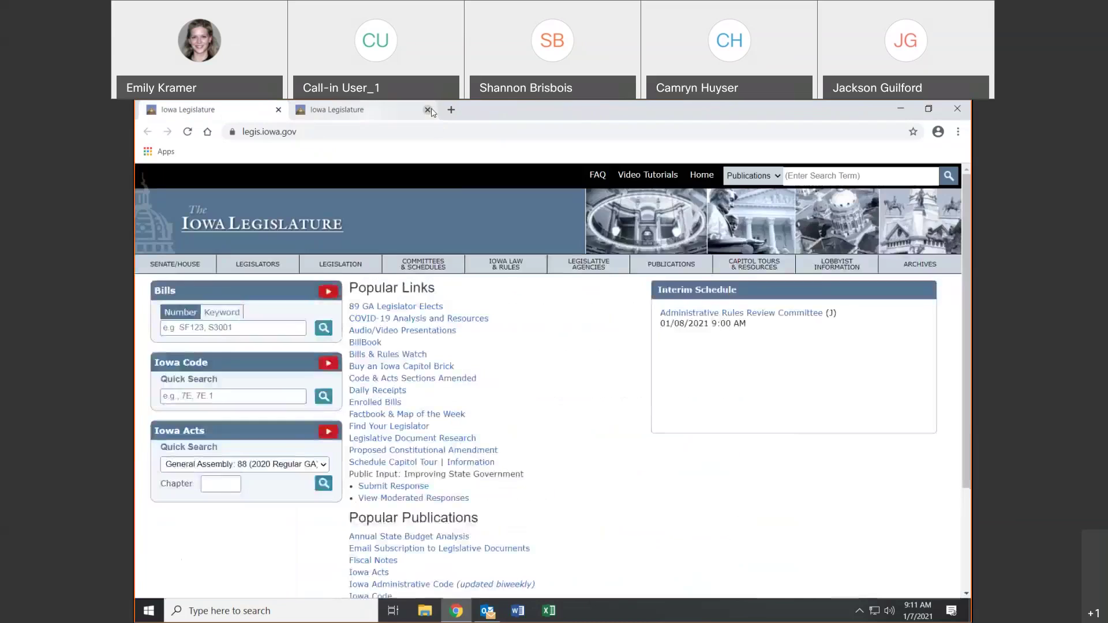
{"action": "left_click", "coordinate": [598, 174]}
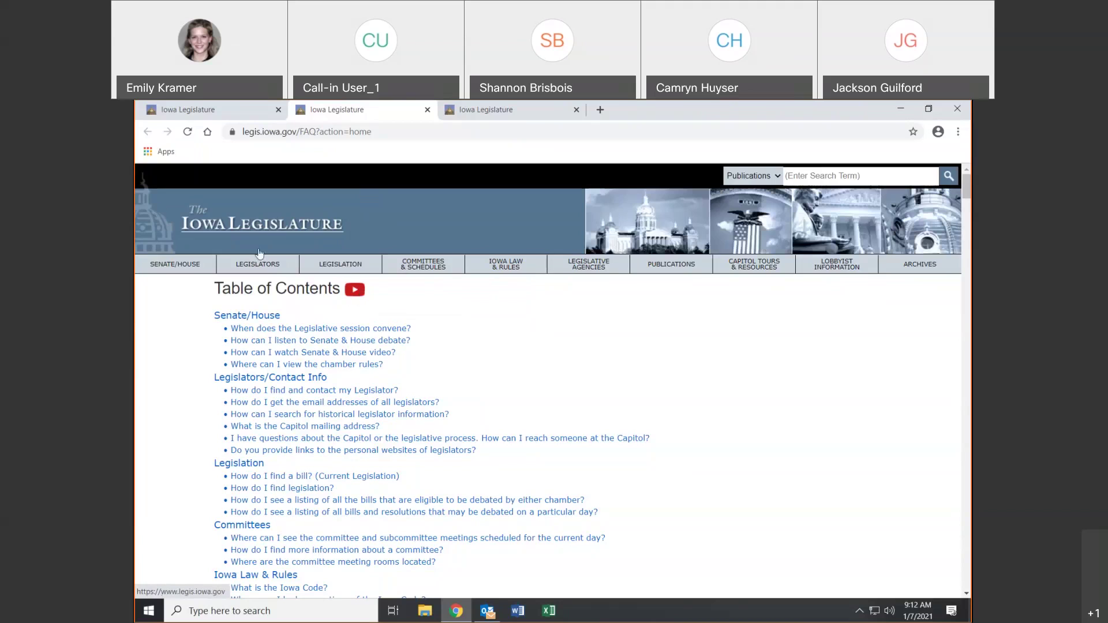
{"action": "left_click", "coordinate": [157, 221]}
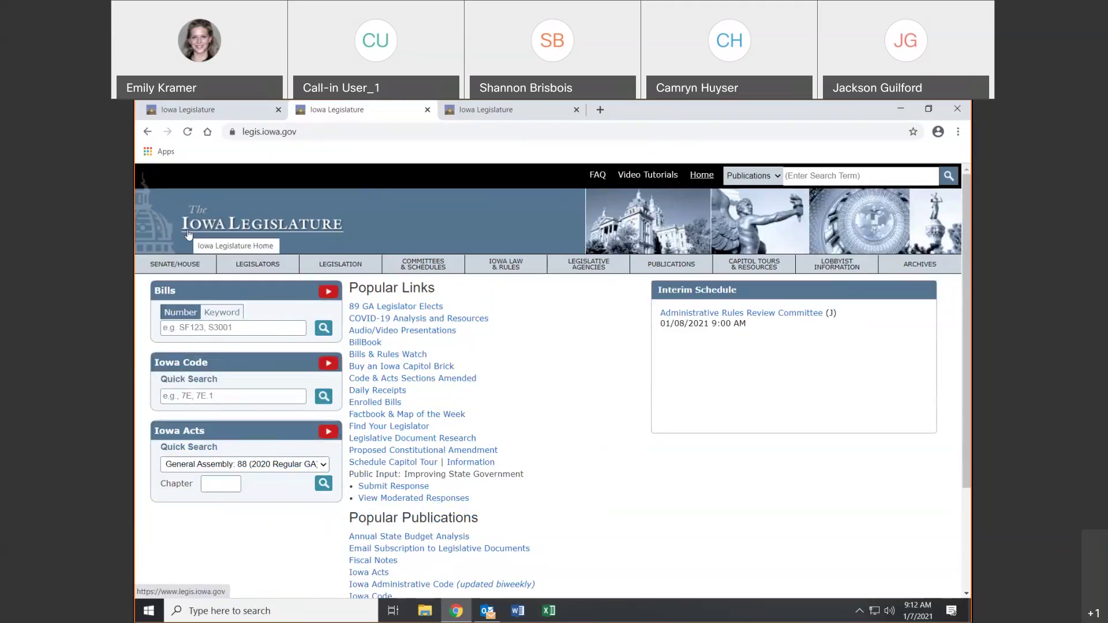
{"action": "left_click", "coordinate": [653, 175]}
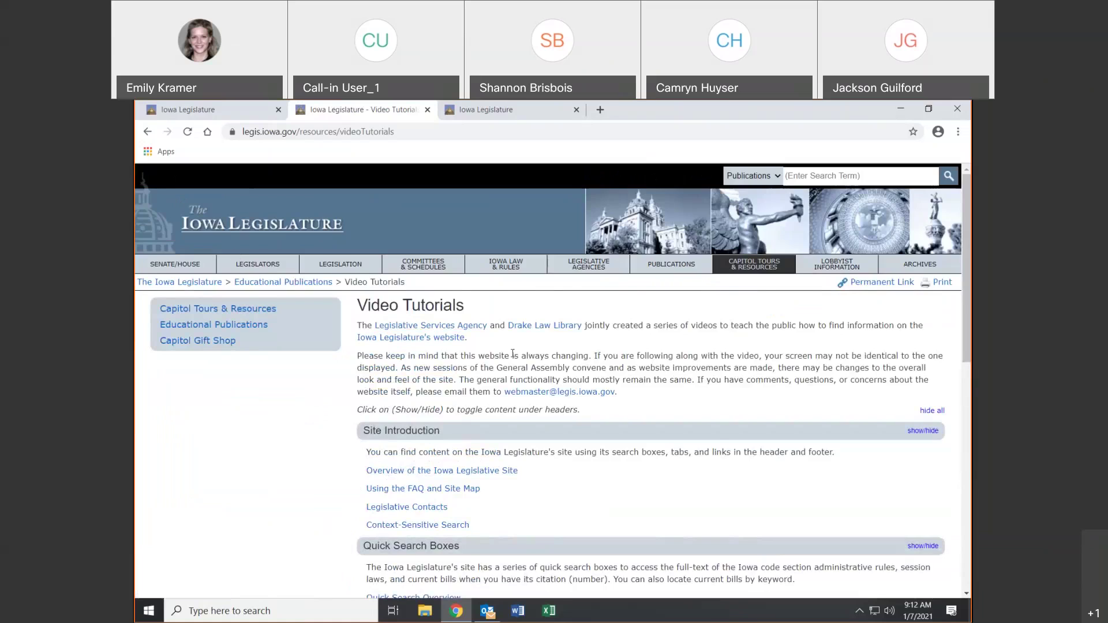
{"action": "scroll", "coordinate": [513, 353], "scroll_direction": "down", "scroll_amount": 4}
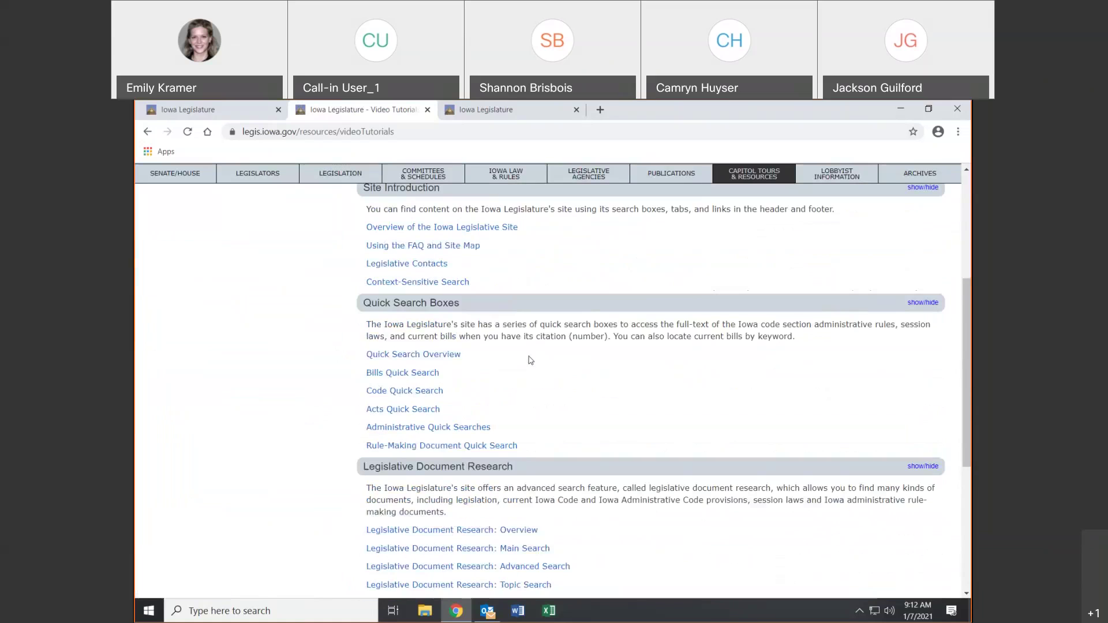
{"action": "scroll", "coordinate": [530, 361], "scroll_direction": "down", "scroll_amount": 5}
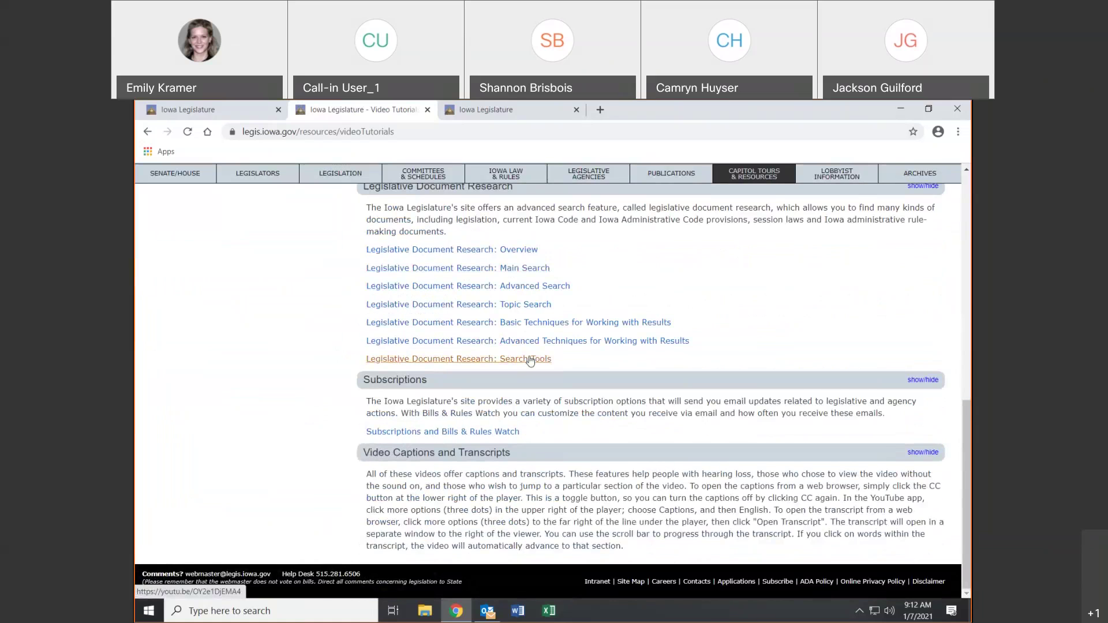
{"action": "scroll", "coordinate": [530, 360], "scroll_direction": "up", "scroll_amount": 4}
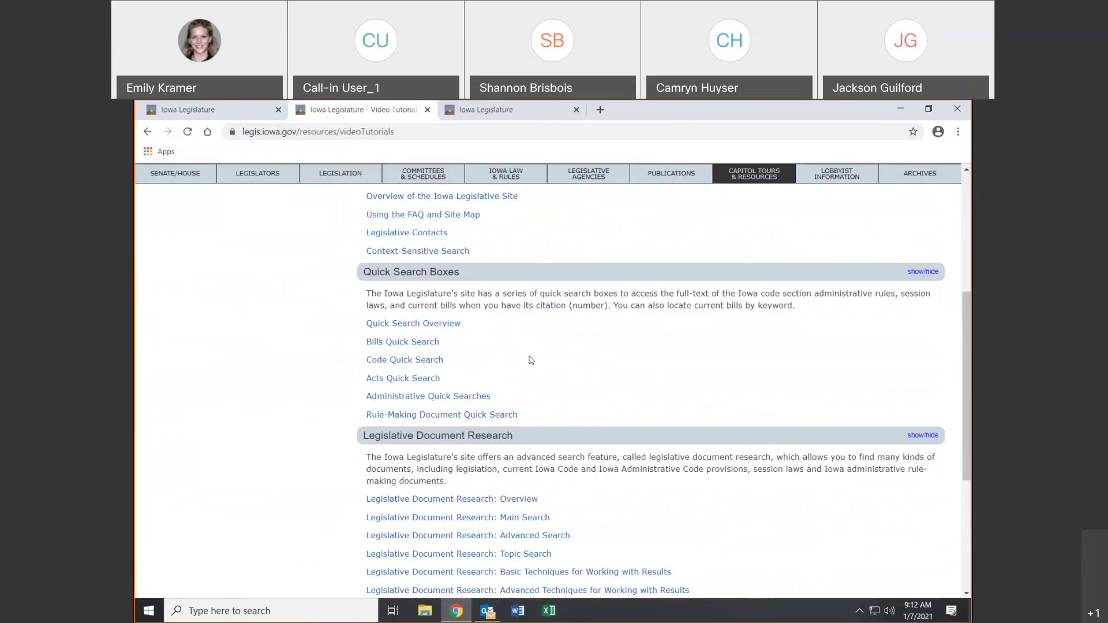
{"action": "scroll", "coordinate": [531, 360], "scroll_direction": "down", "scroll_amount": 4}
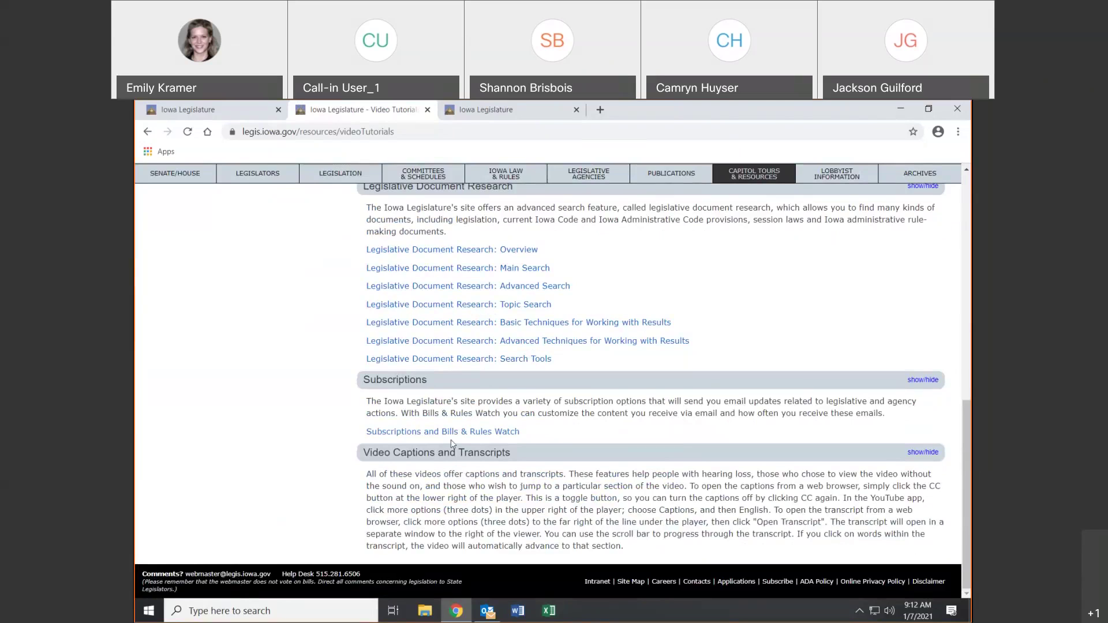
{"action": "scroll", "coordinate": [495, 359], "scroll_direction": "up", "scroll_amount": 2}
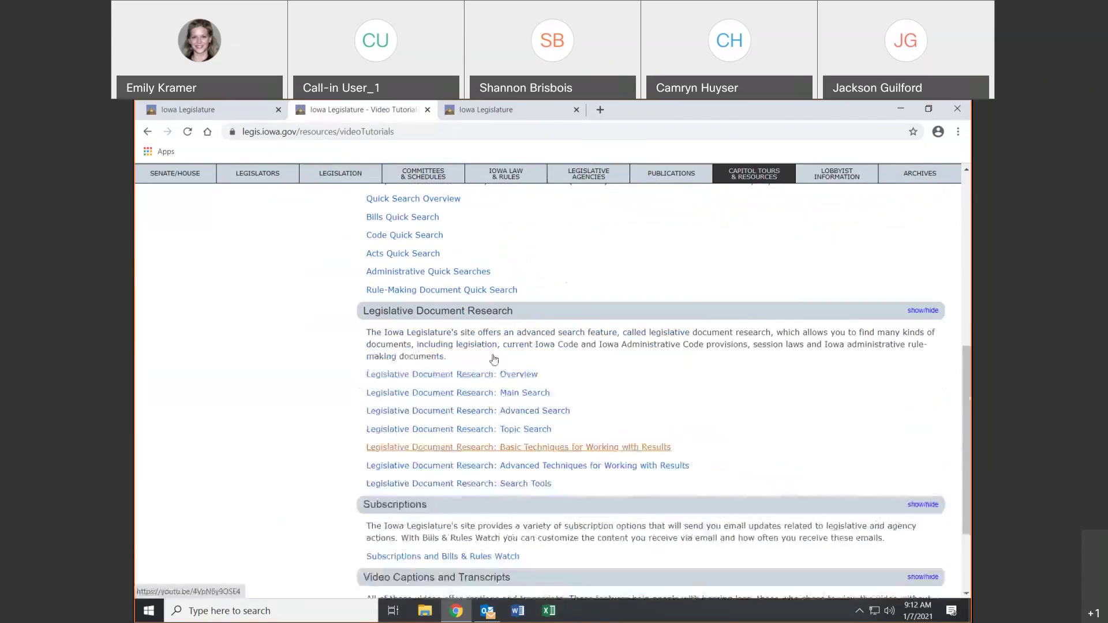
{"action": "scroll", "coordinate": [494, 359], "scroll_direction": "up", "scroll_amount": 6}
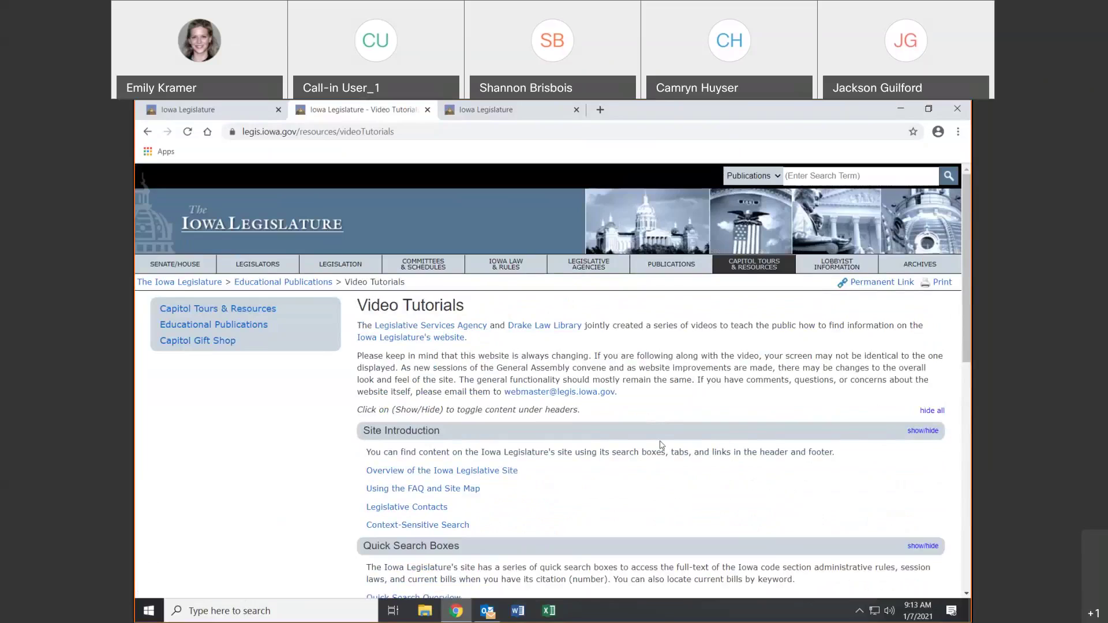
{"action": "scroll", "coordinate": [662, 445], "scroll_direction": "down", "scroll_amount": 1}
{"action": "scroll", "coordinate": [667, 445], "scroll_direction": "up", "scroll_amount": 1}
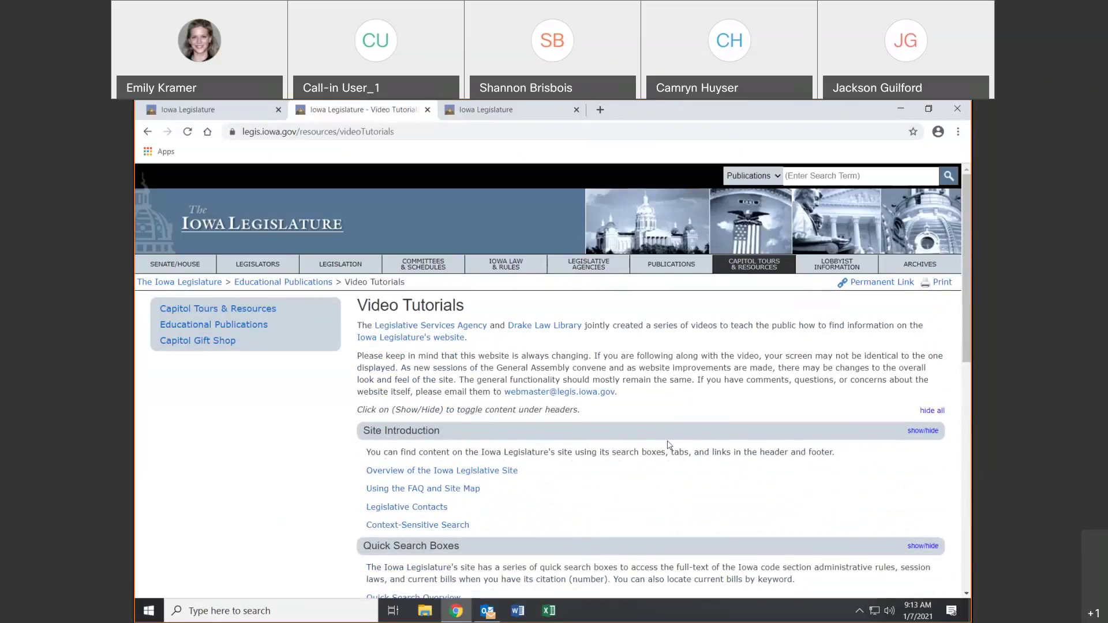
{"action": "left_click", "coordinate": [168, 222]}
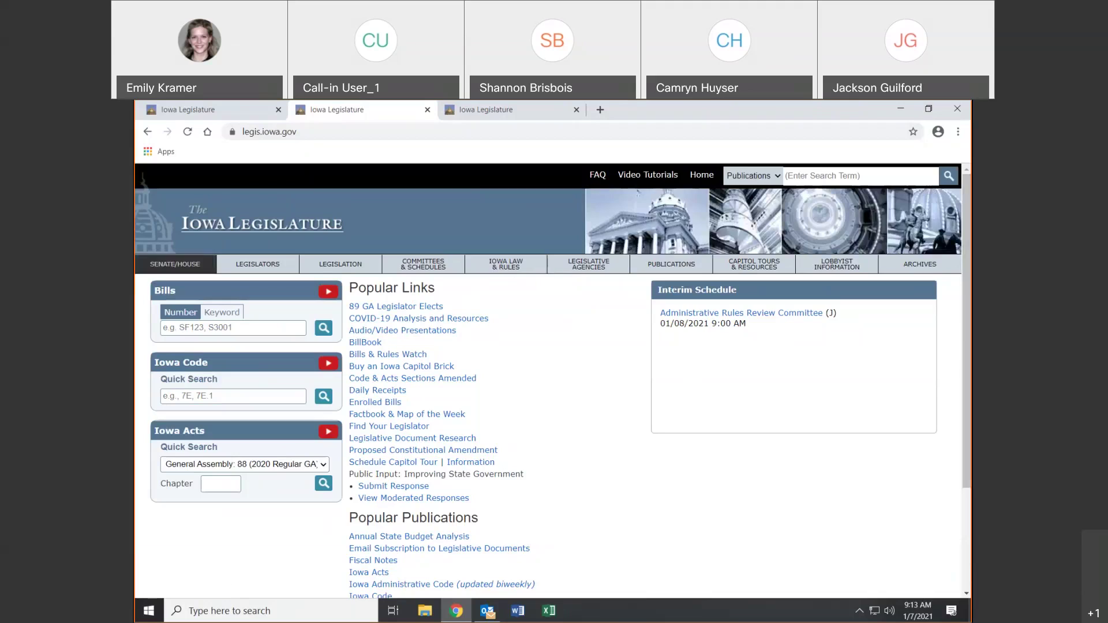
{"action": "left_click", "coordinate": [776, 179]}
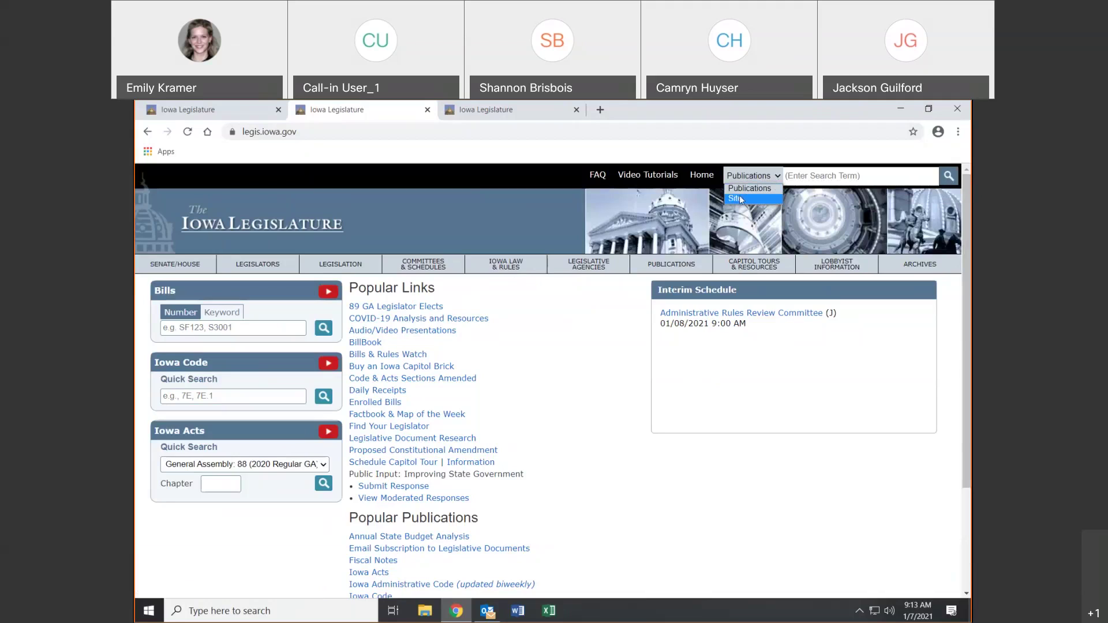
{"action": "left_click", "coordinate": [742, 203]}
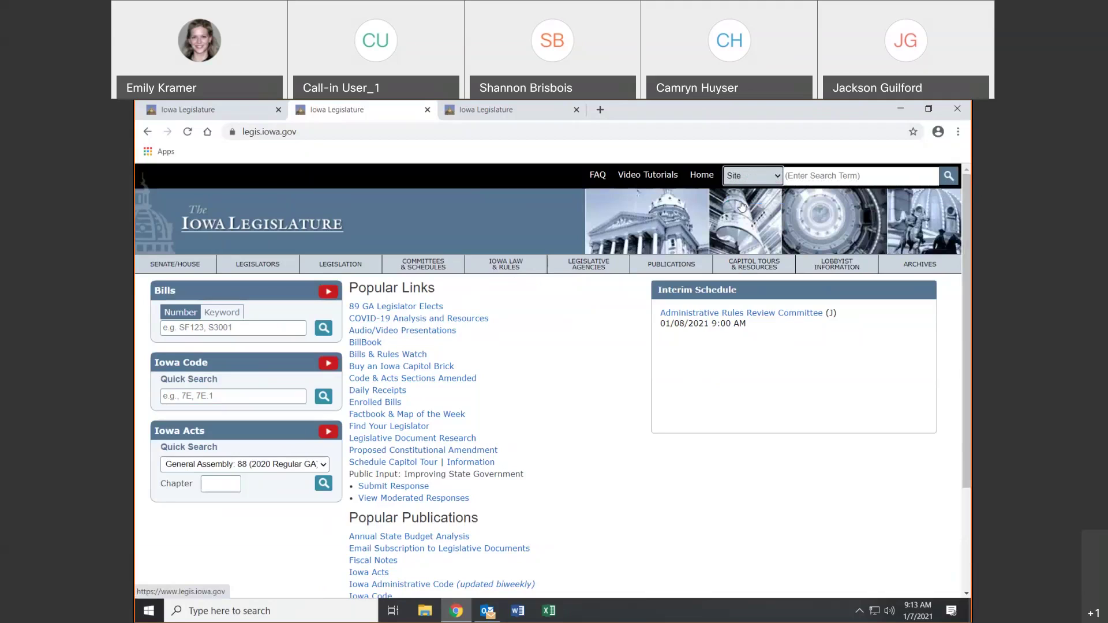
{"action": "left_click", "coordinate": [808, 176]}
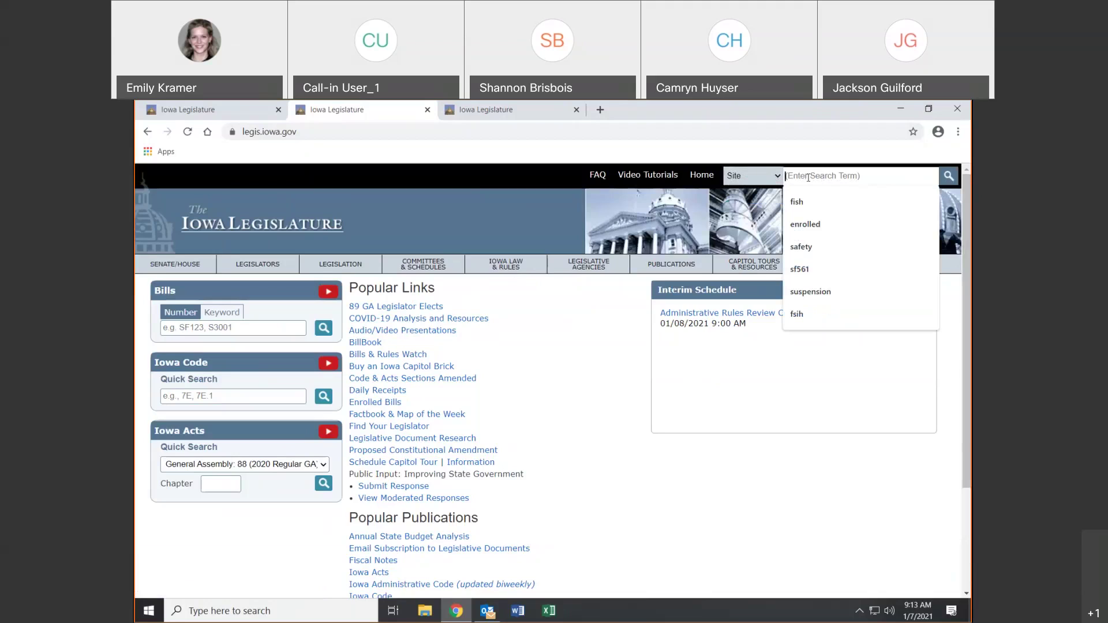
{"action": "left_click", "coordinate": [807, 228]}
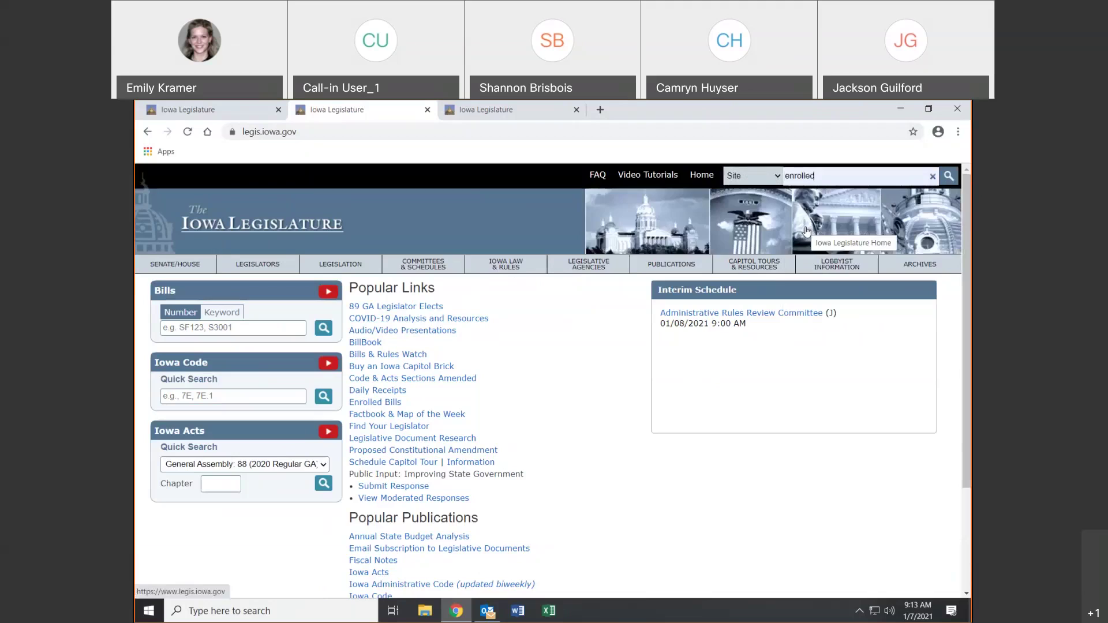
{"action": "key", "text": "Return"}
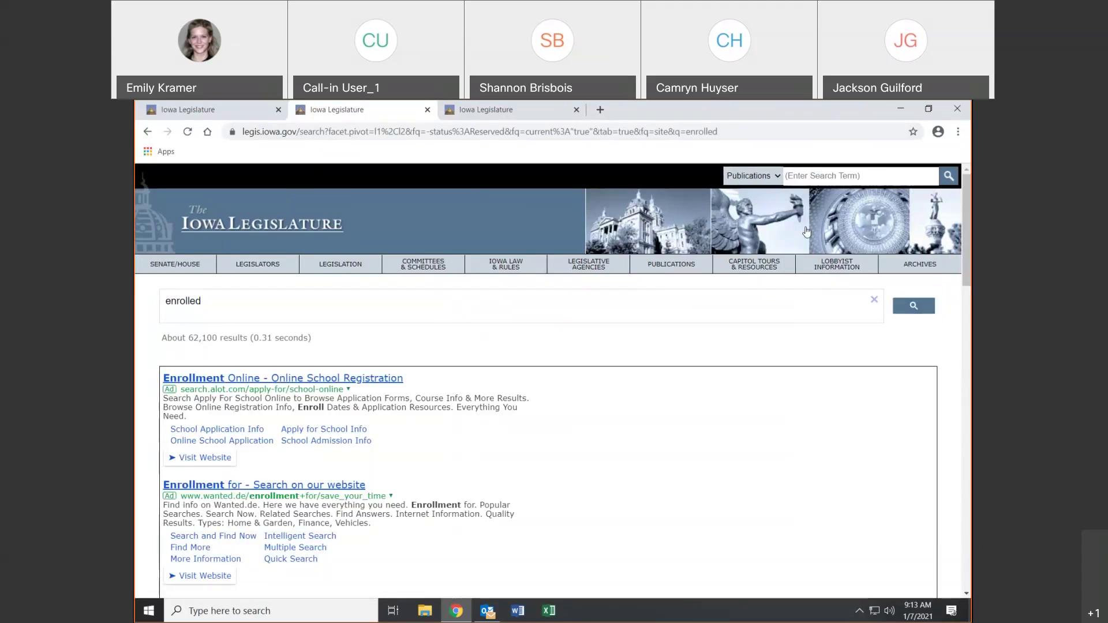
{"action": "scroll", "coordinate": [541, 281], "scroll_direction": "down", "scroll_amount": 3}
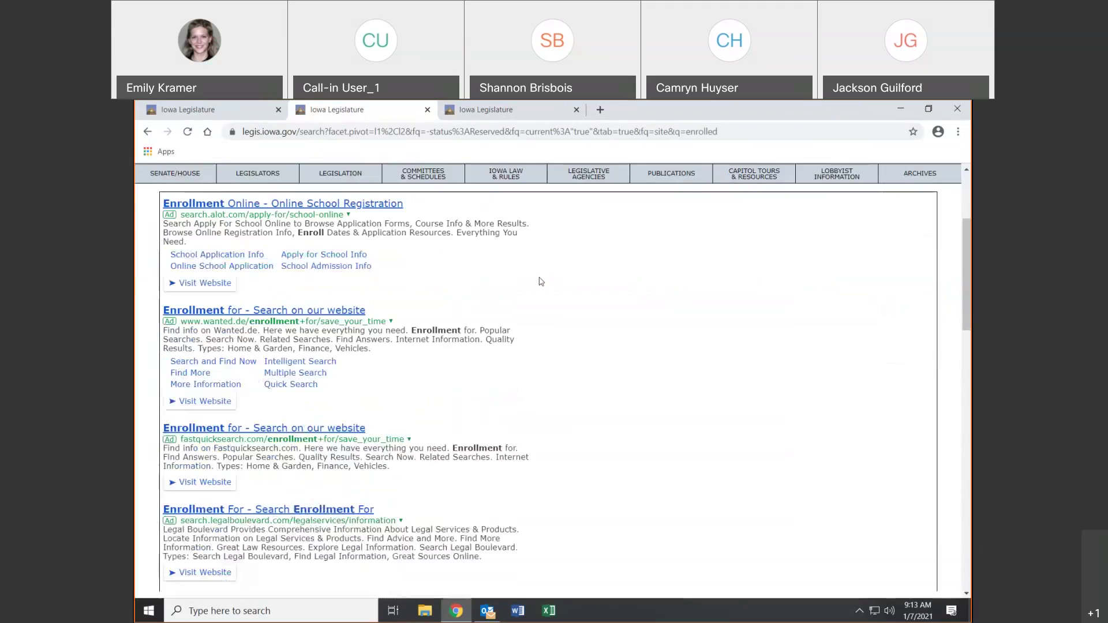
{"action": "scroll", "coordinate": [540, 281], "scroll_direction": "down", "scroll_amount": 3}
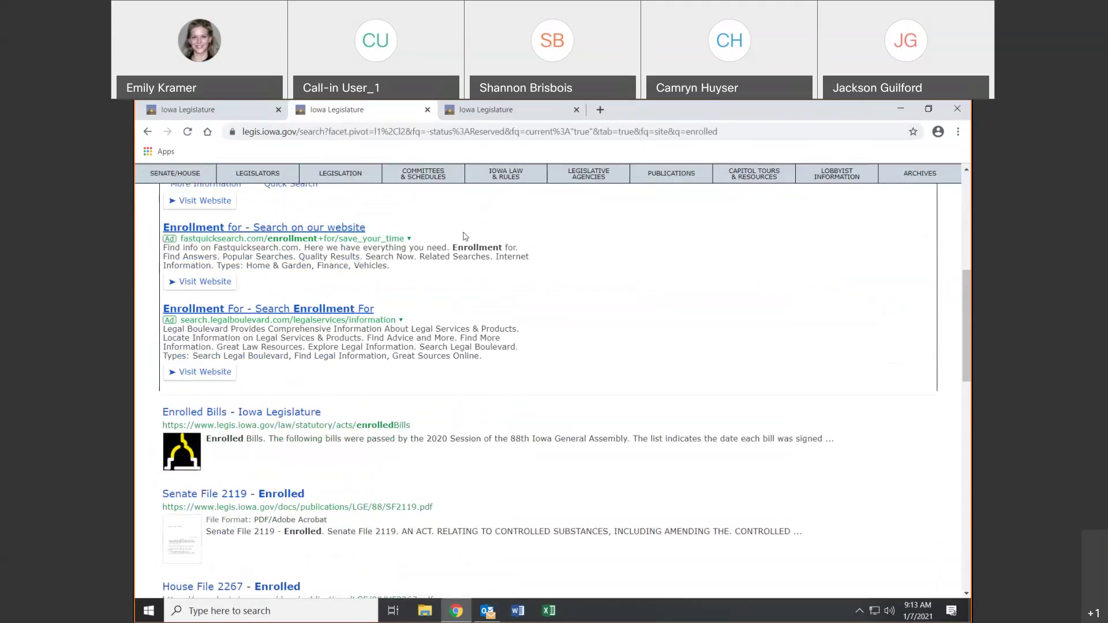
{"action": "scroll", "coordinate": [465, 236], "scroll_direction": "down", "scroll_amount": 3}
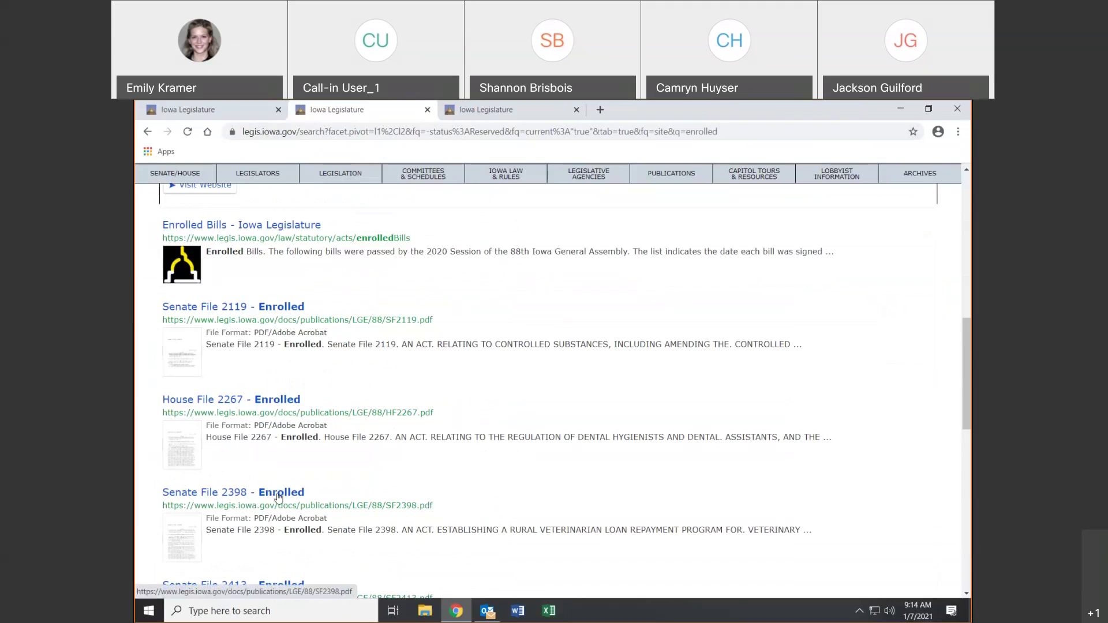
{"action": "scroll", "coordinate": [279, 497], "scroll_direction": "up", "scroll_amount": 6}
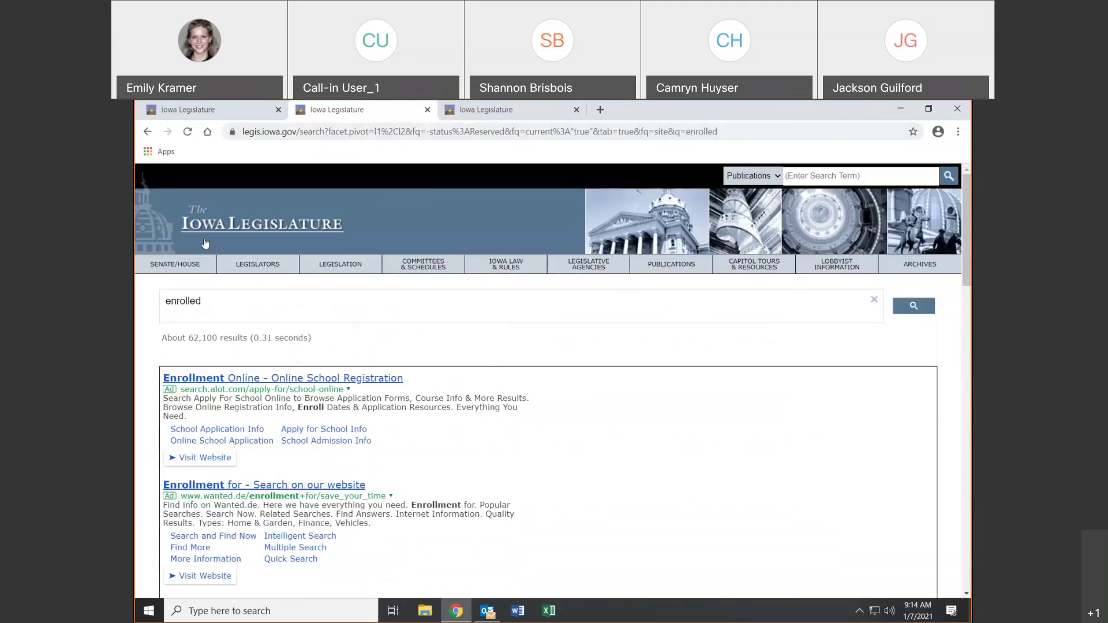
Go via the Legislation page to Committees & Schedules, listing General Assembly 88's standing committees
{"action": "left_click", "coordinate": [324, 264]}
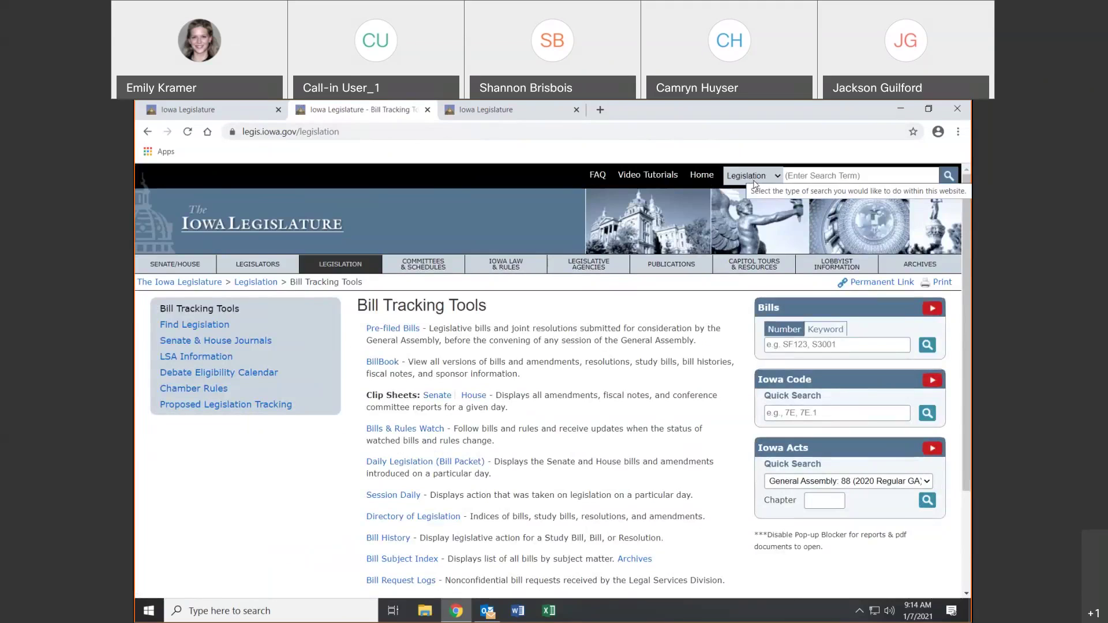
{"action": "left_click", "coordinate": [754, 184]}
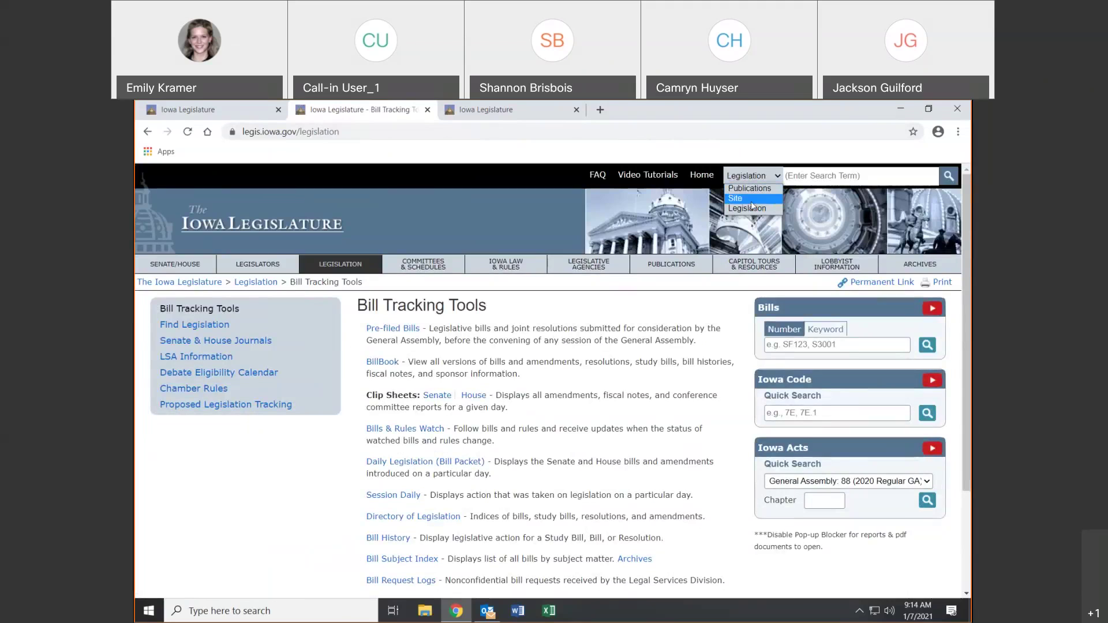
{"action": "left_click", "coordinate": [402, 269]}
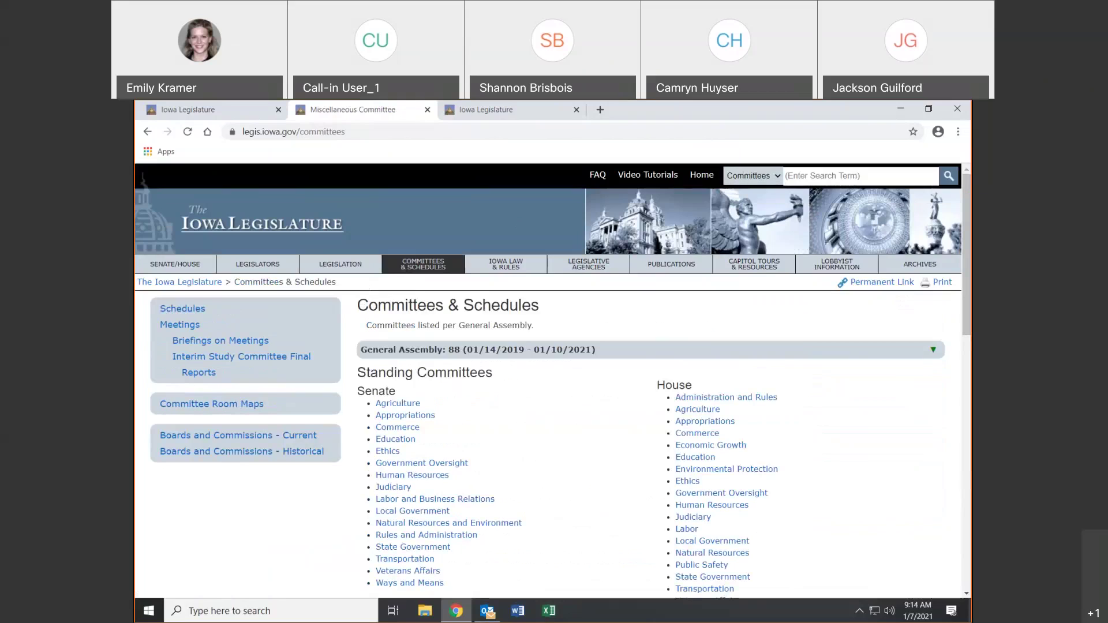
Use The Iowa Legislature logo to get back to the legis.iowa.gov homepage
{"action": "left_click", "coordinate": [158, 215]}
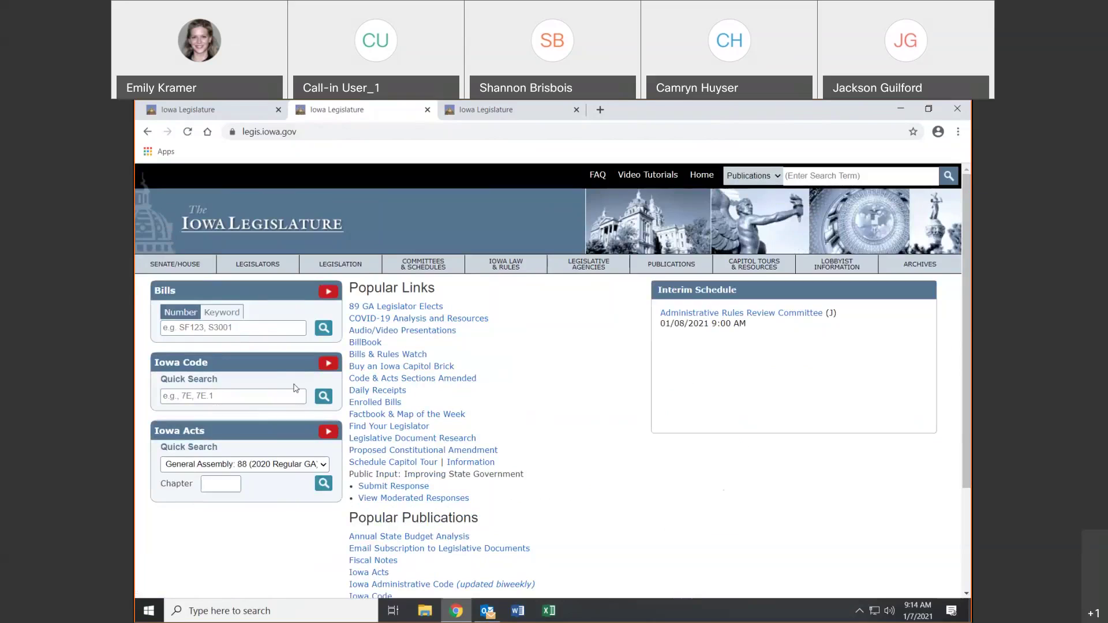
Enter sf510 in the homepage Bills number search, clearing and retyping the entry
{"action": "left_click", "coordinate": [231, 328]}
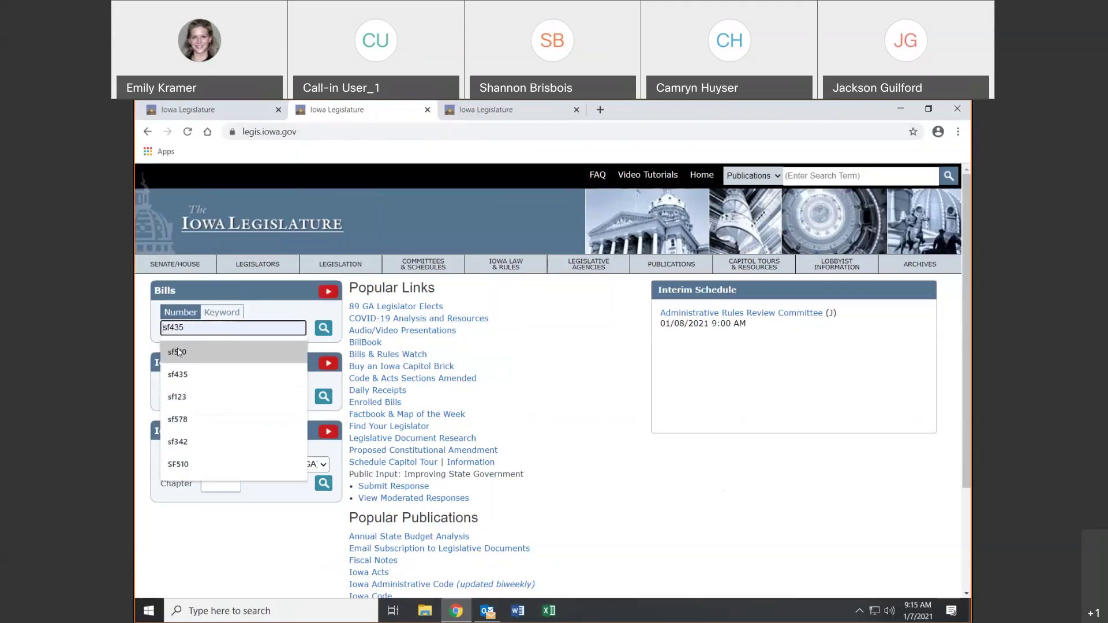
{"action": "left_click", "coordinate": [563, 377]}
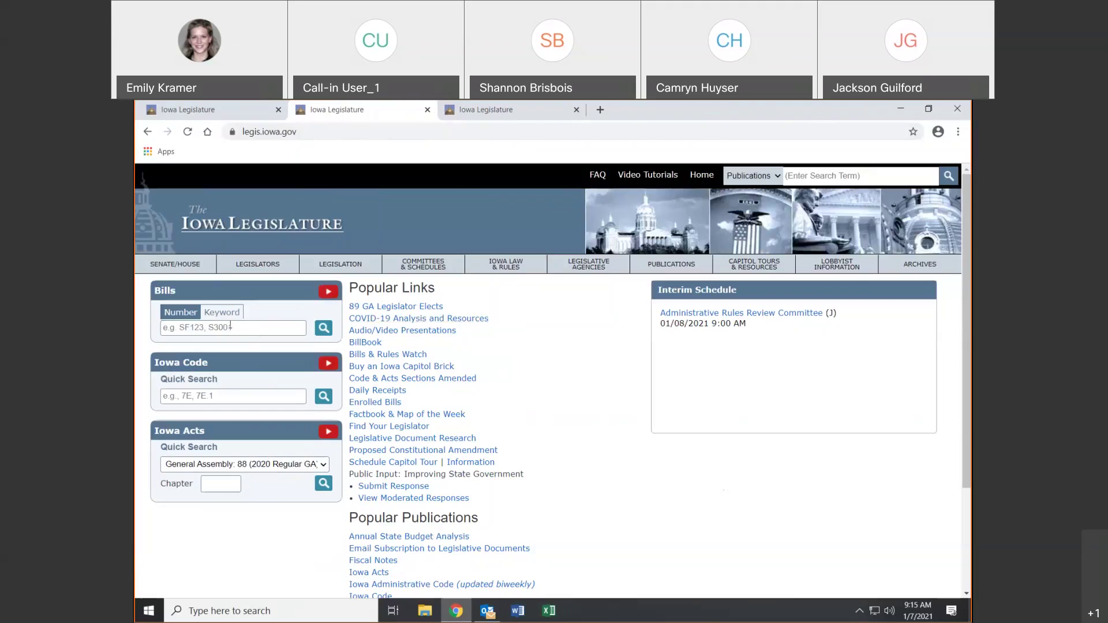
{"action": "left_click", "coordinate": [226, 326]}
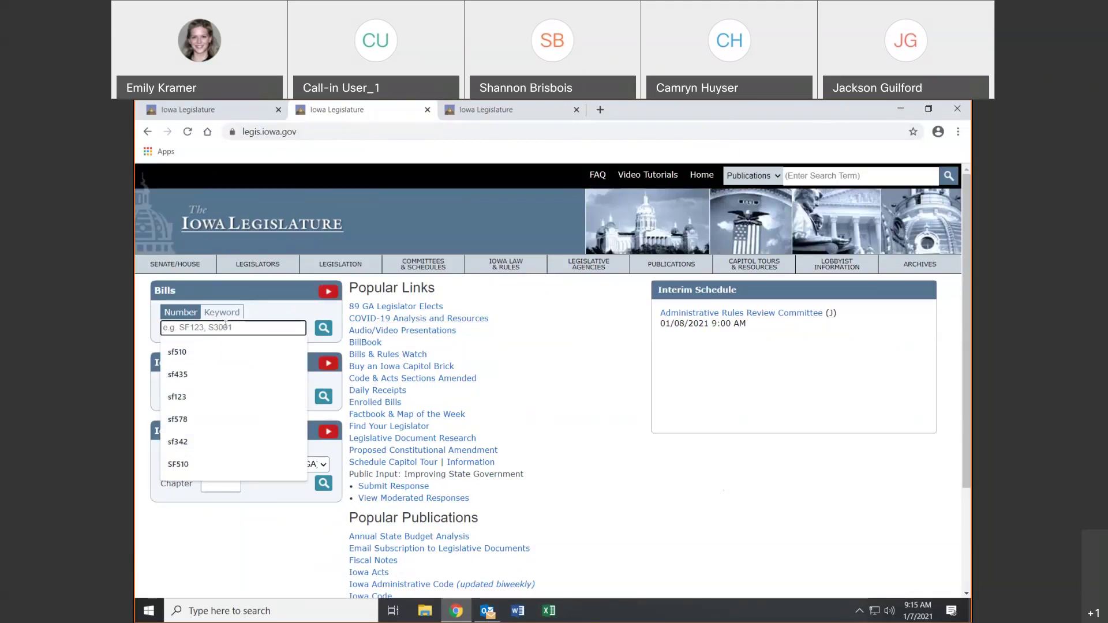
{"action": "type", "text": "sf"}
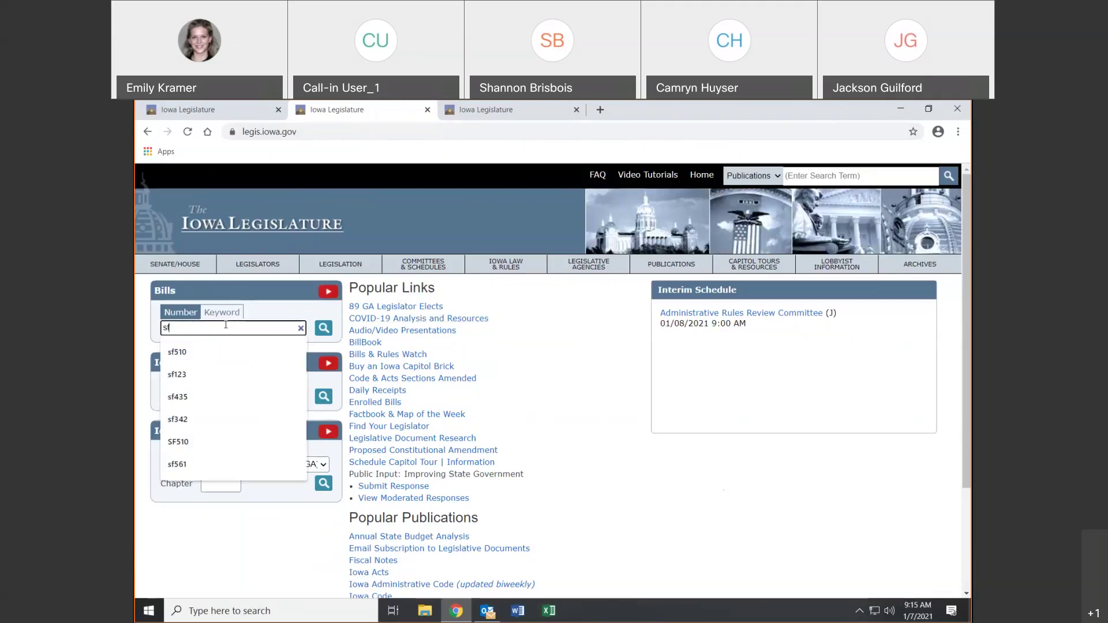
{"action": "type", "text": "510"}
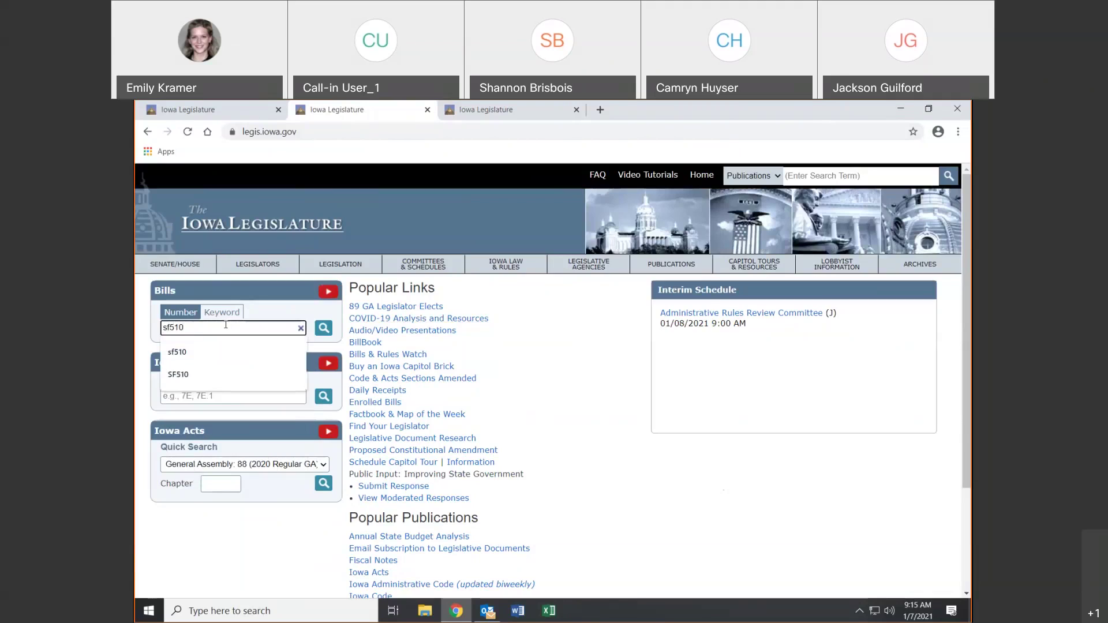
{"action": "left_click", "coordinate": [587, 366]}
{"action": "left_click", "coordinate": [265, 328]}
{"action": "double_click", "coordinate": [171, 325]}
{"action": "key", "text": "BackSpace"}
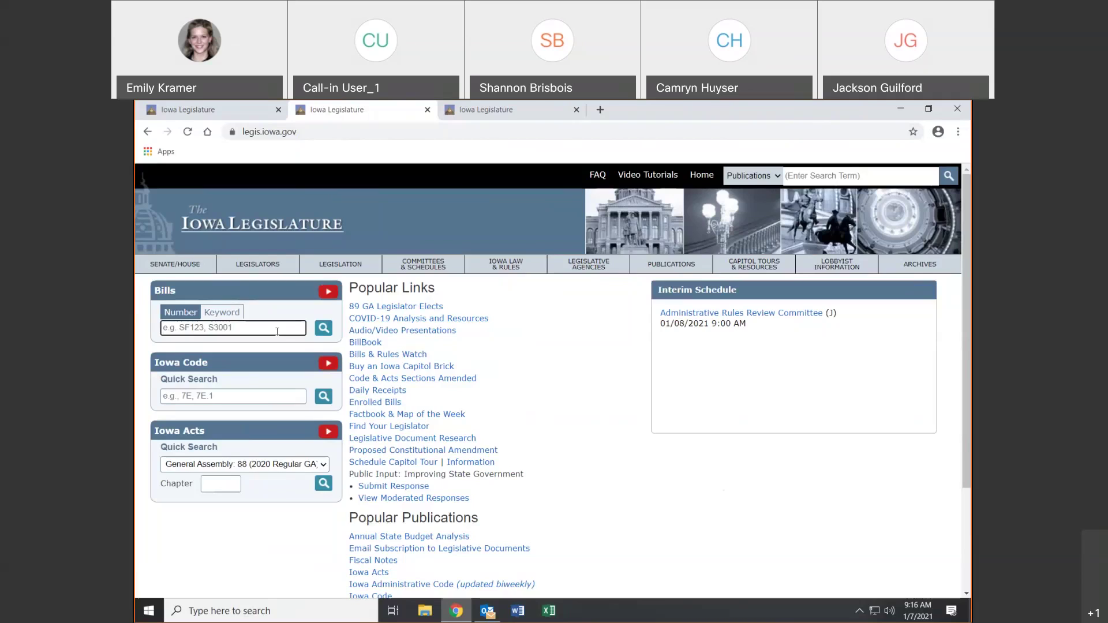
{"action": "type", "text": "sf"}
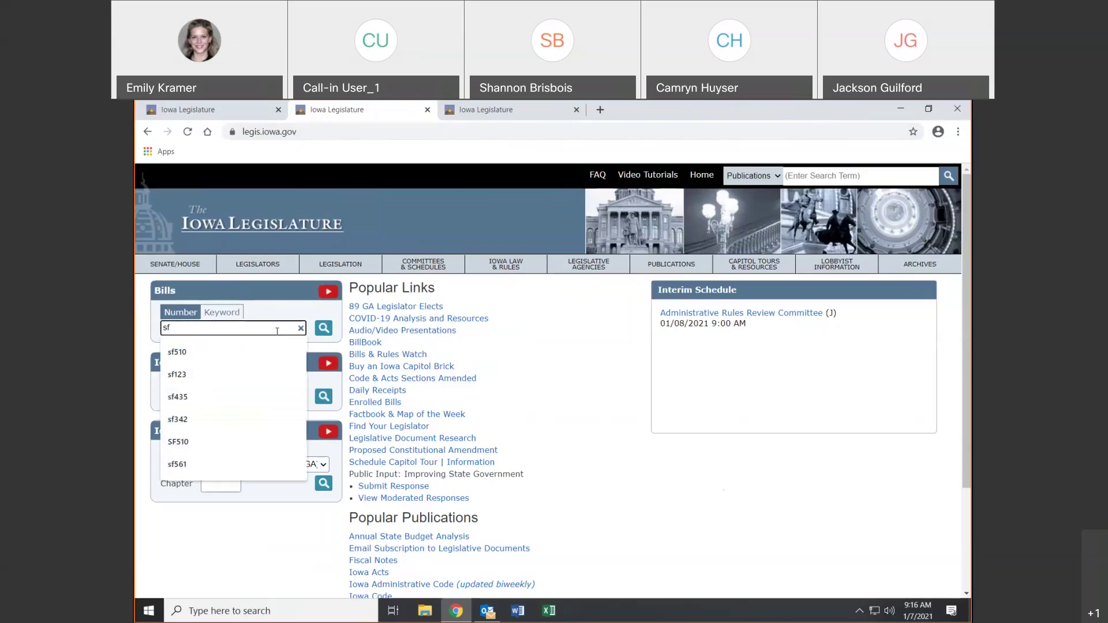
{"action": "type", "text": "510"}
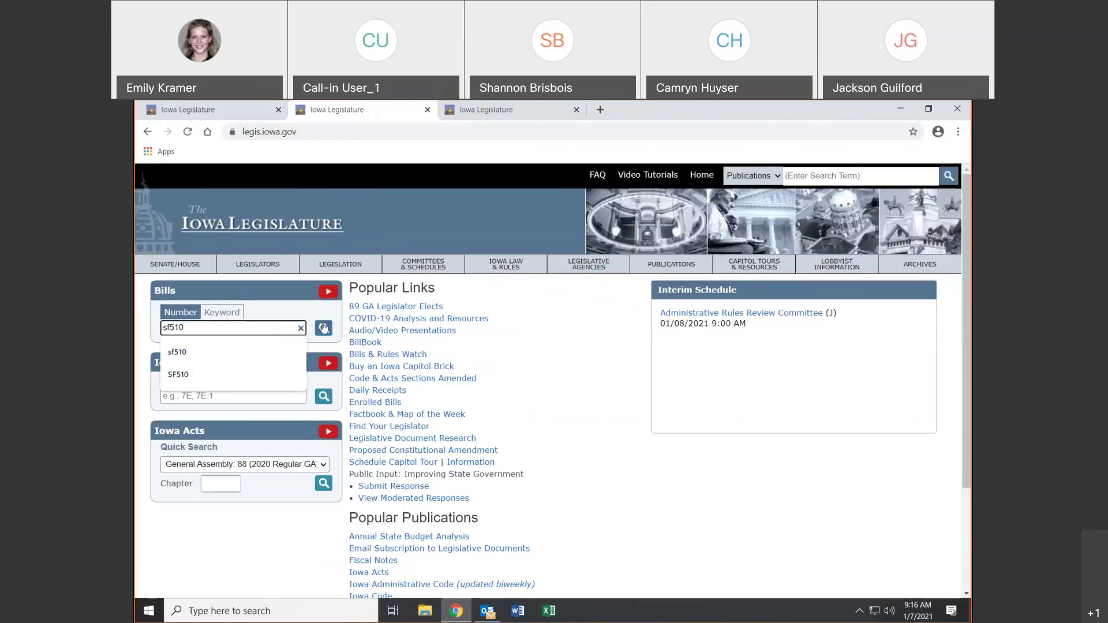
Open Senate File 510 in BillBook, close the extra tab, and return to the first tab
{"action": "left_click", "coordinate": [324, 328]}
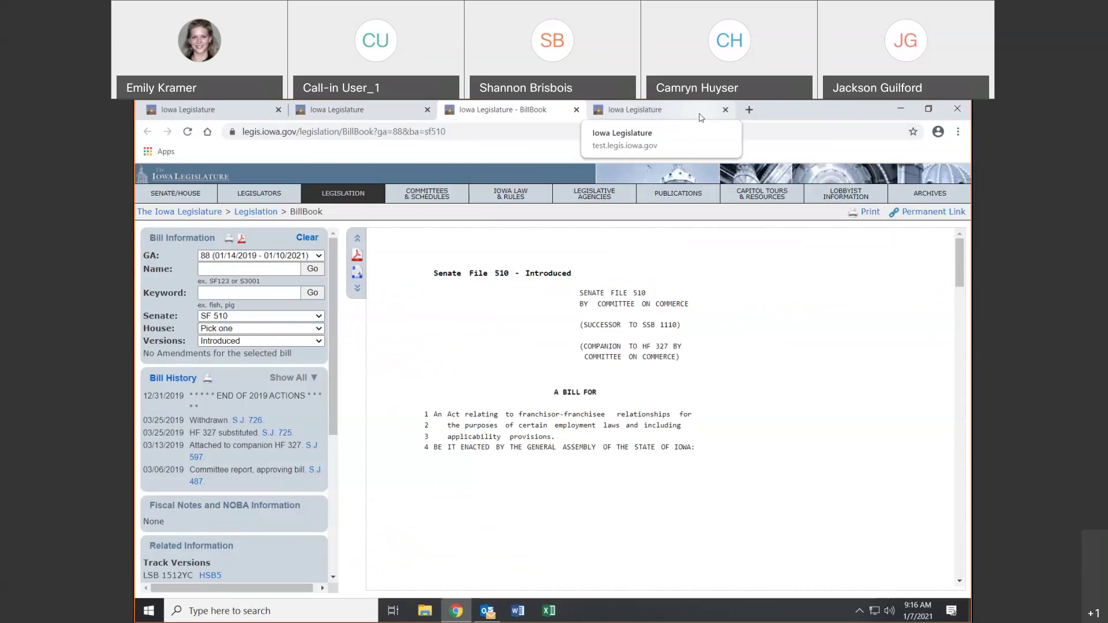
{"action": "left_click", "coordinate": [725, 110]}
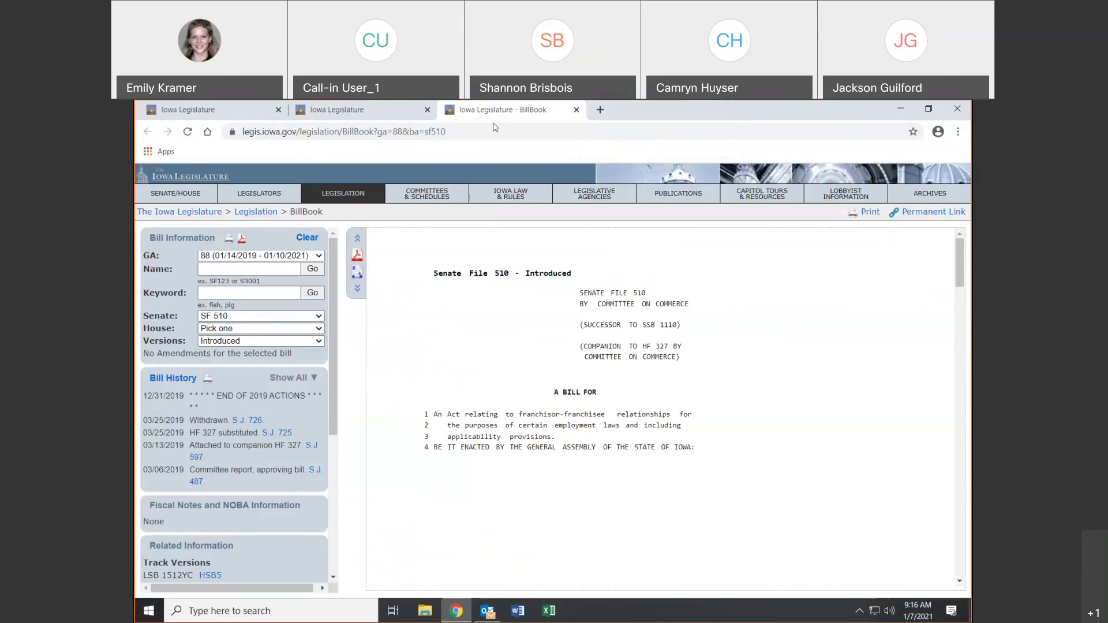
{"action": "left_click", "coordinate": [390, 112]}
{"action": "left_click", "coordinate": [231, 114]}
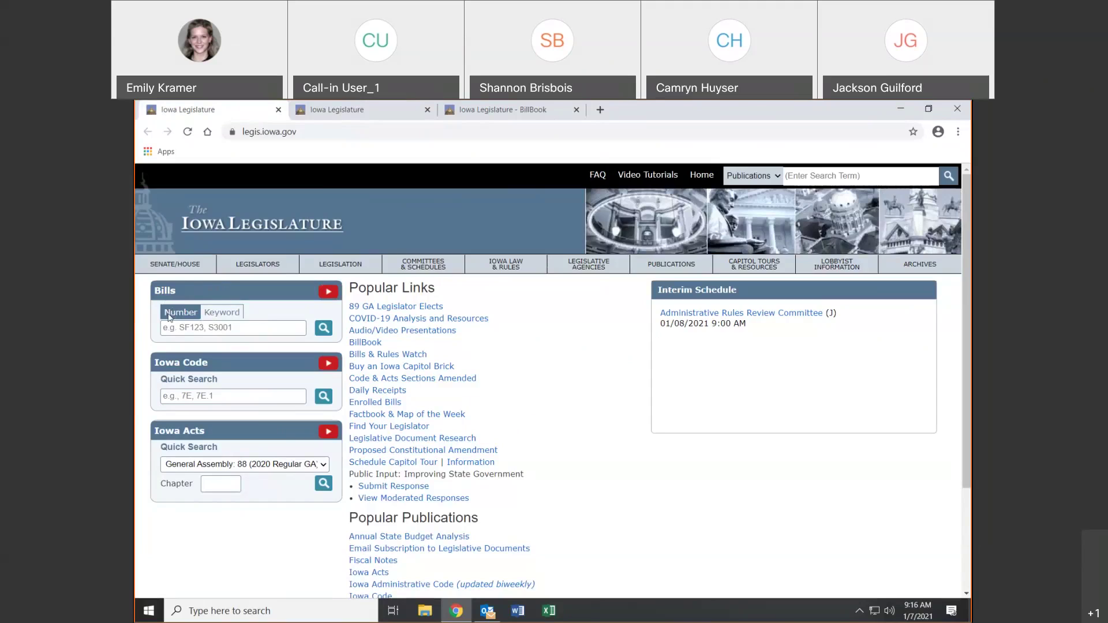
Run a Bills keyword search for 'safety', picked from the suggestions after typing 'saf'
{"action": "left_click", "coordinate": [221, 315]}
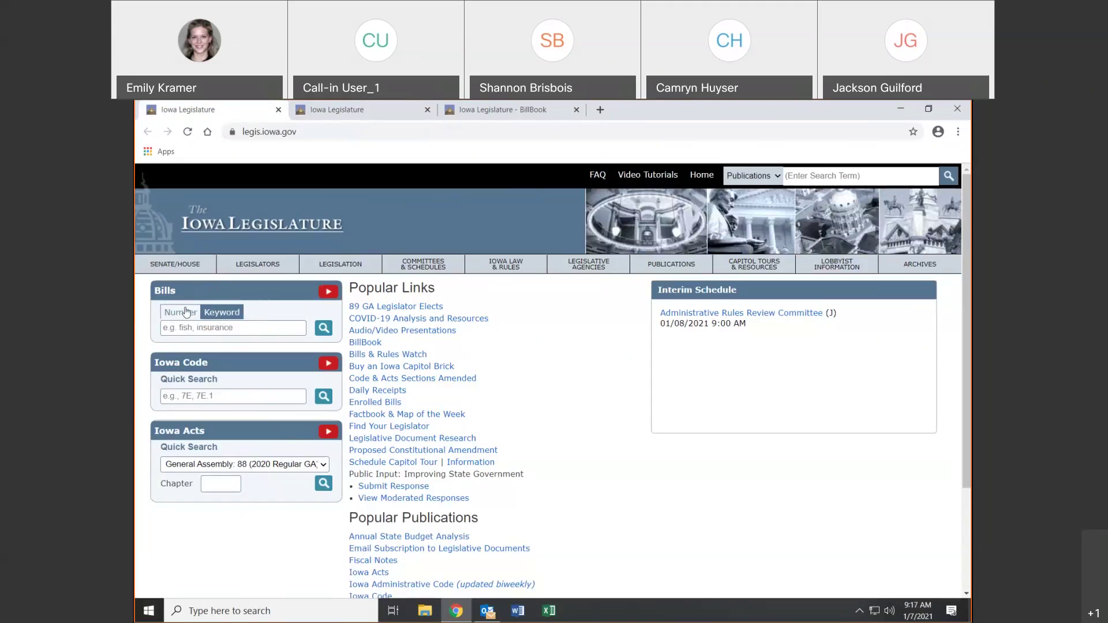
{"action": "left_click", "coordinate": [221, 327]}
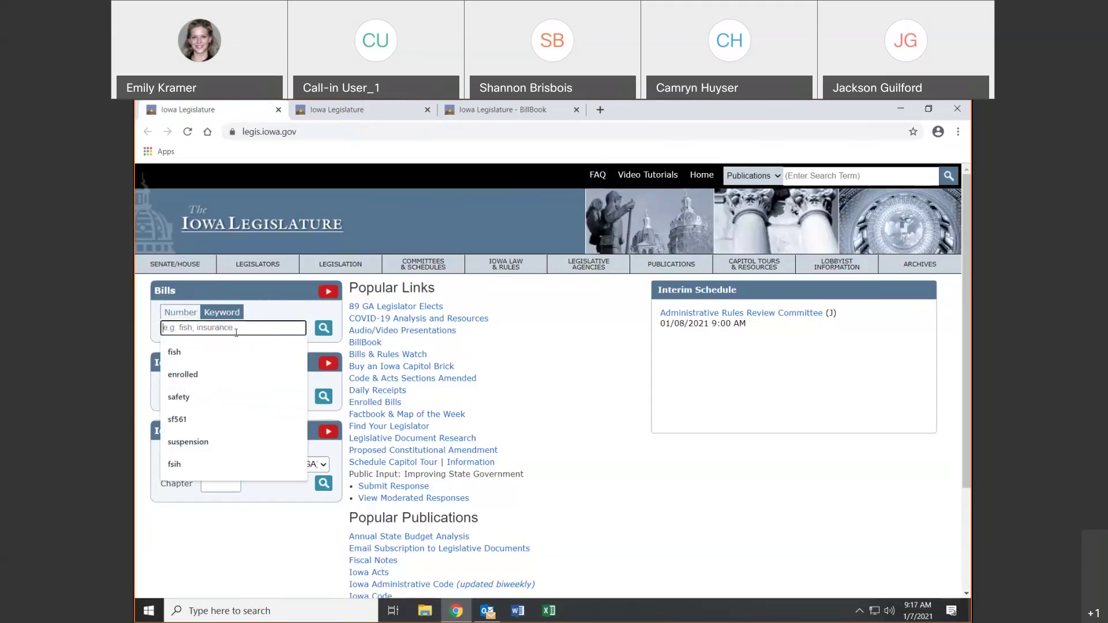
{"action": "type", "text": "safety"}
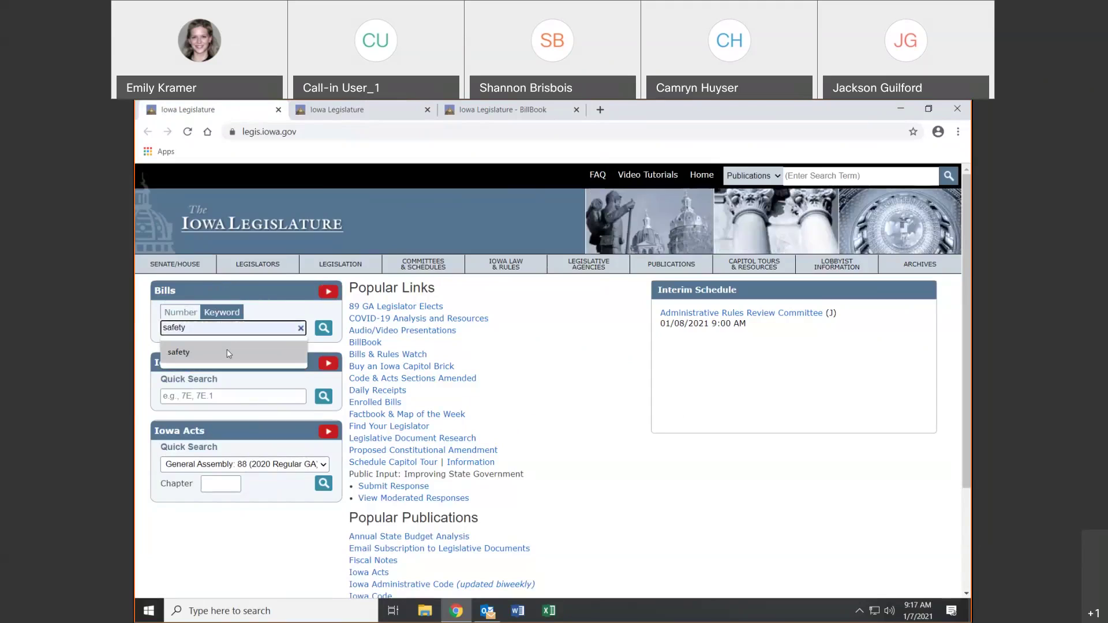
{"action": "left_click", "coordinate": [227, 352]}
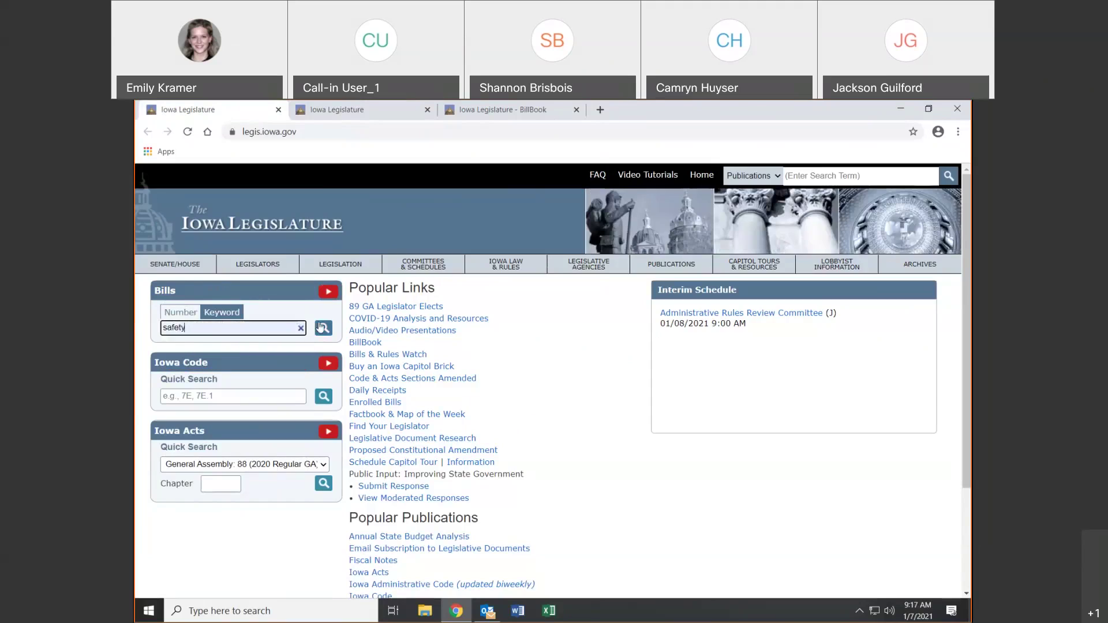
{"action": "left_click", "coordinate": [322, 328]}
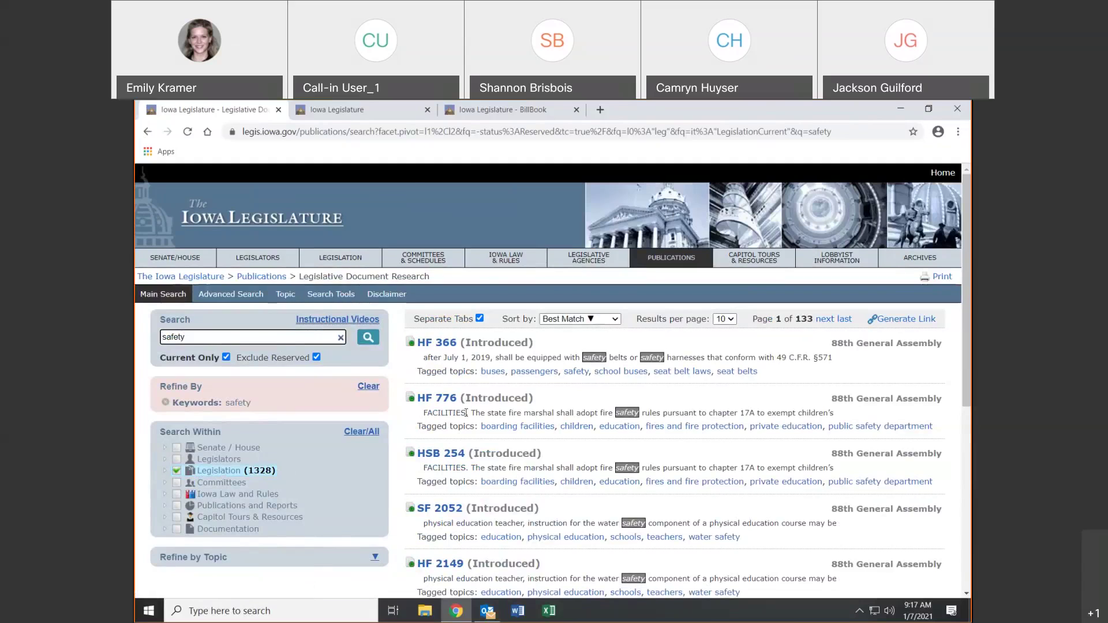
Close the second site tab and the BillBook tab, and return to the homepage
{"action": "left_click", "coordinate": [427, 110]}
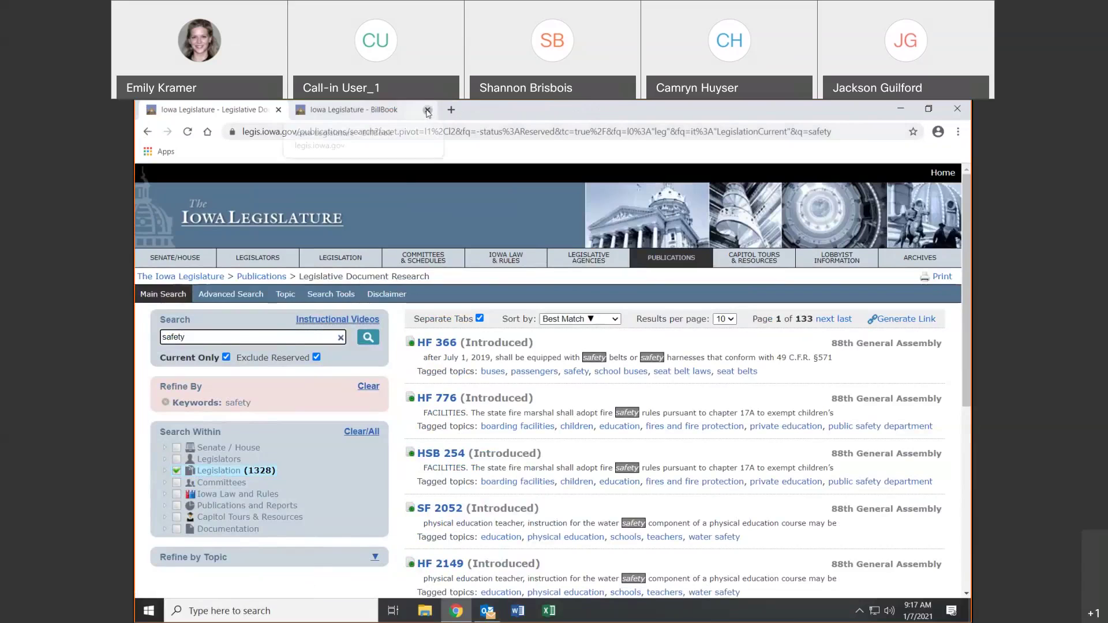
{"action": "left_click", "coordinate": [428, 110]}
{"action": "left_click", "coordinate": [167, 226]}
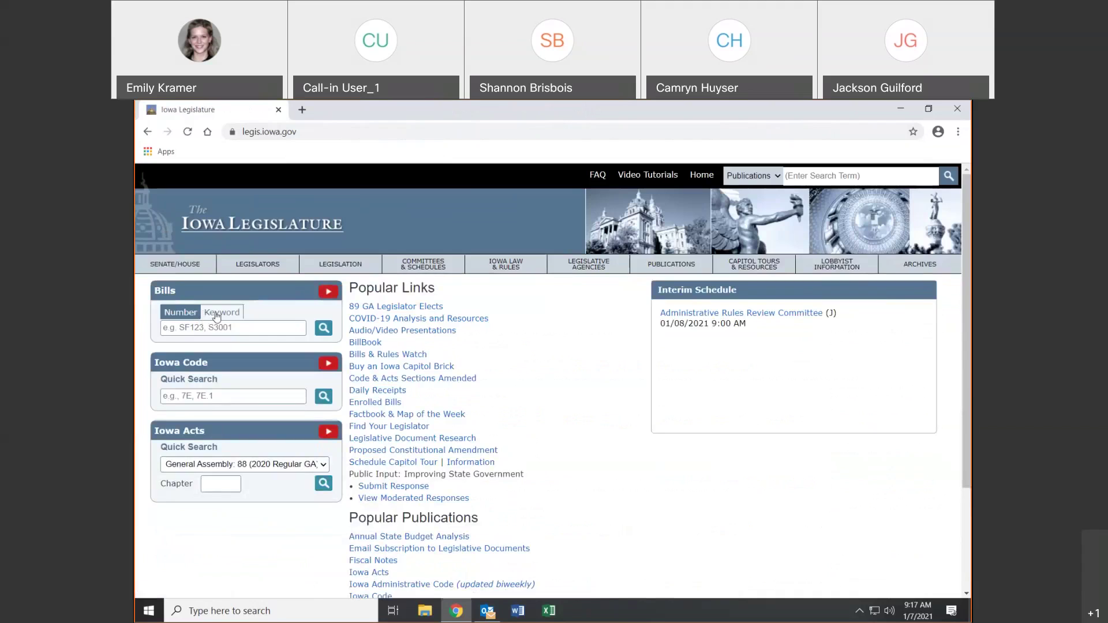
Look up Iowa Code section 7E.1 in the Code quick search, then close its PDF
{"action": "left_click", "coordinate": [218, 313]}
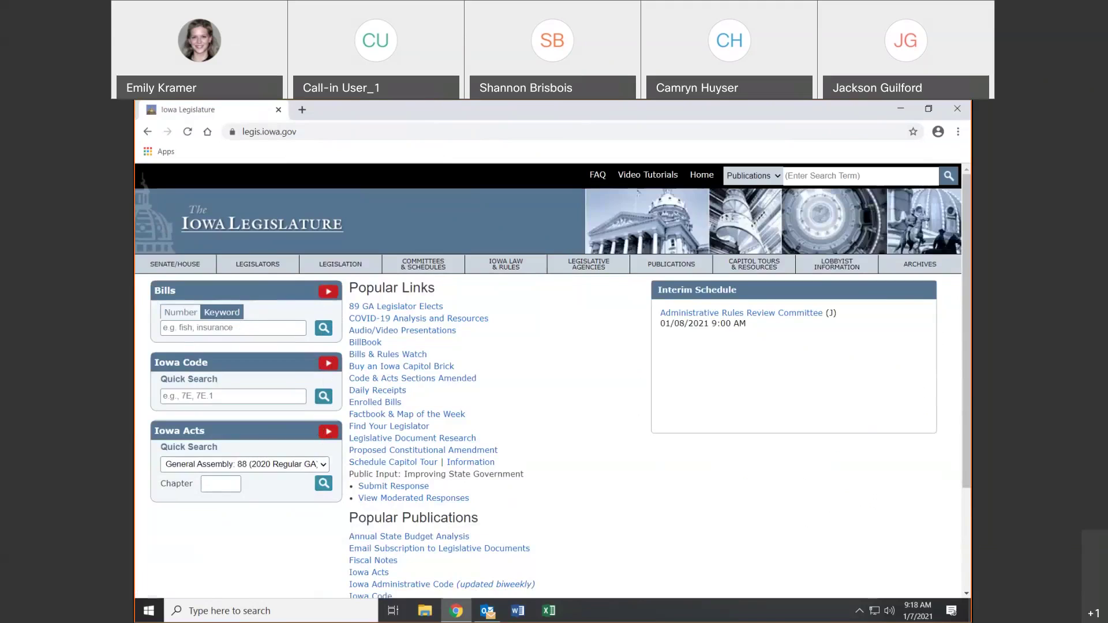
{"action": "left_click", "coordinate": [191, 394]}
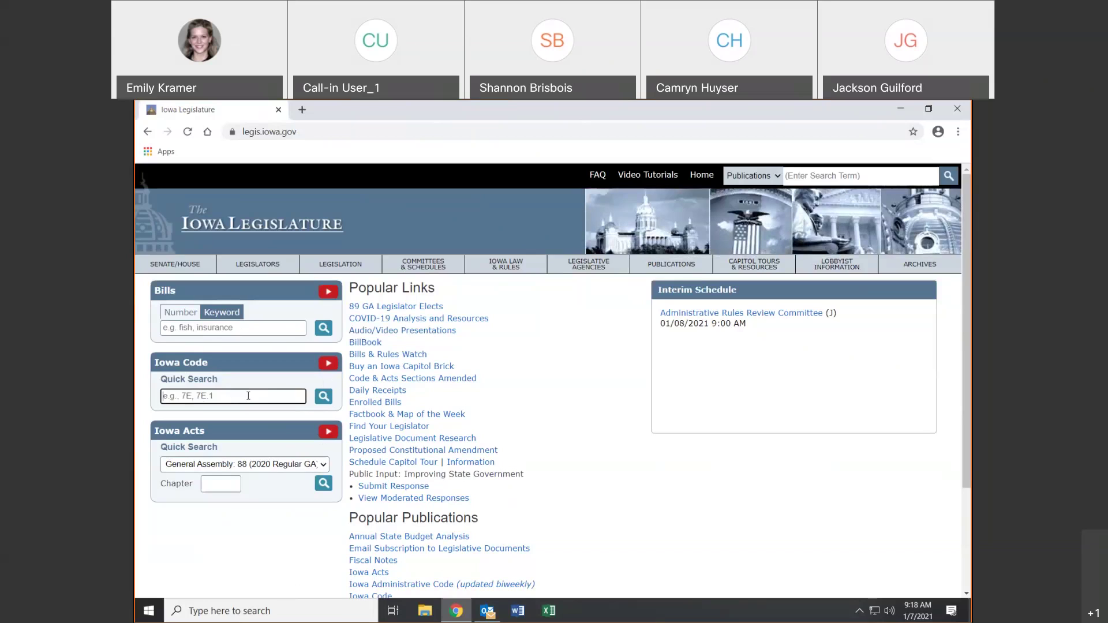
{"action": "type", "text": "7E.1"}
{"action": "key", "text": "Return"}
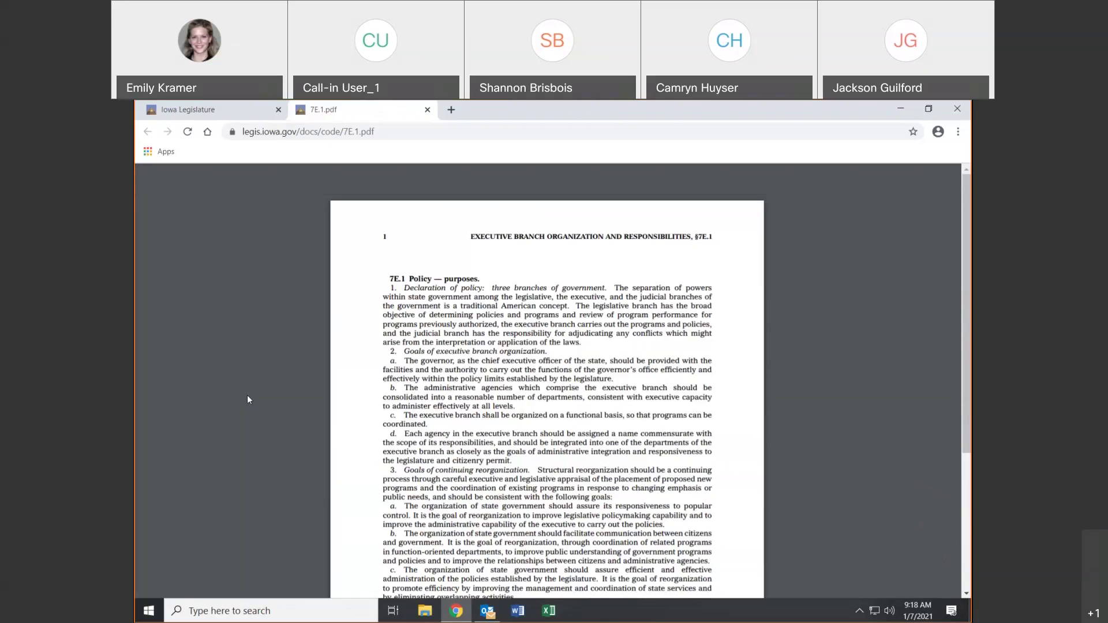
{"action": "left_click", "coordinate": [428, 110]}
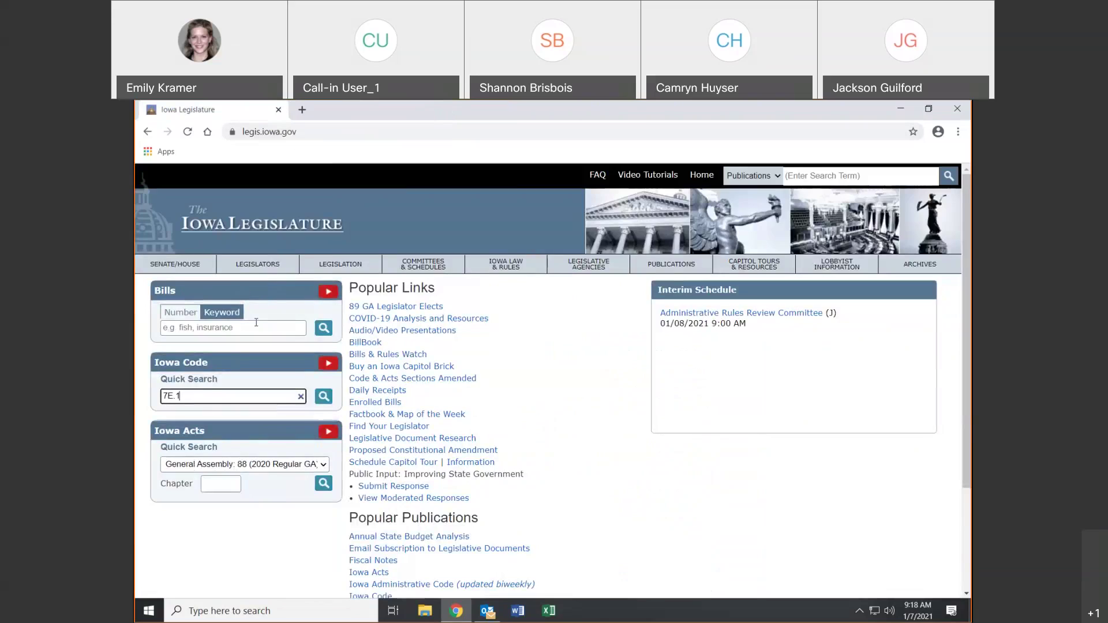
Clear the Iowa Code search and look up Iowa Acts chapter 1000 for 88 (2019 Regular GA)
{"action": "left_click_drag", "start_coordinate": [183, 396], "coordinate": [161, 394]}
{"action": "key", "text": "BackSpace"}
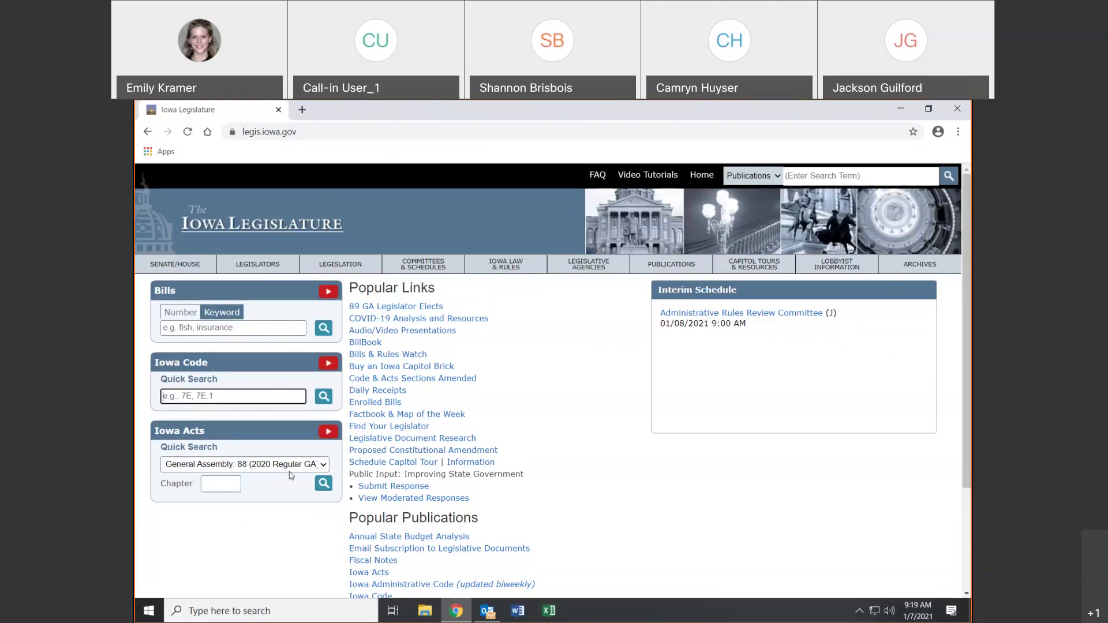
{"action": "left_click", "coordinate": [294, 467]}
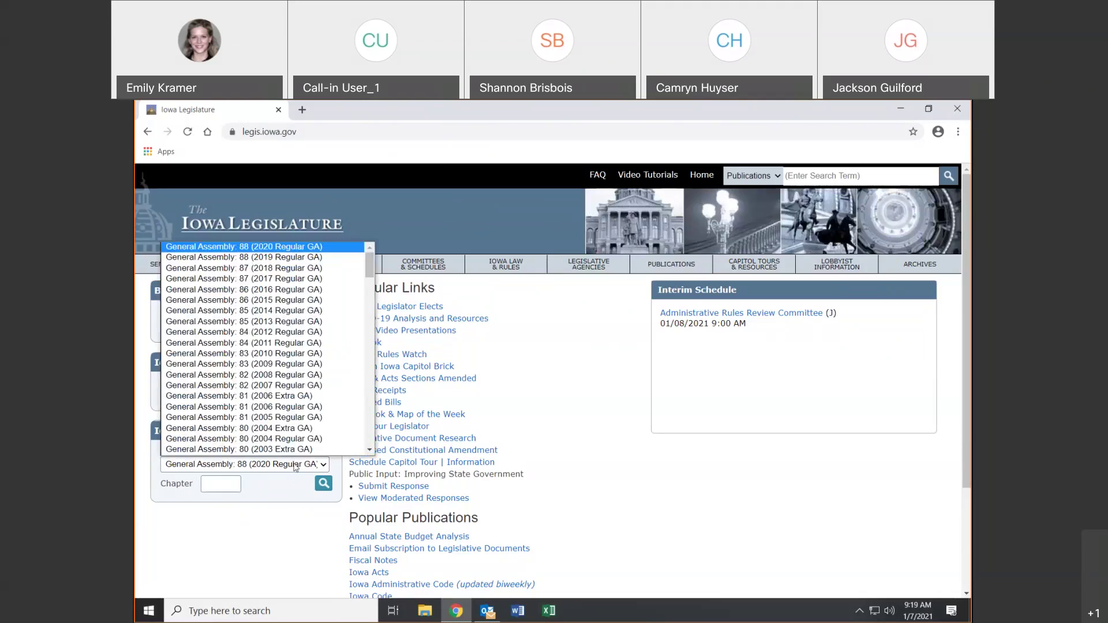
{"action": "left_click", "coordinate": [277, 258]}
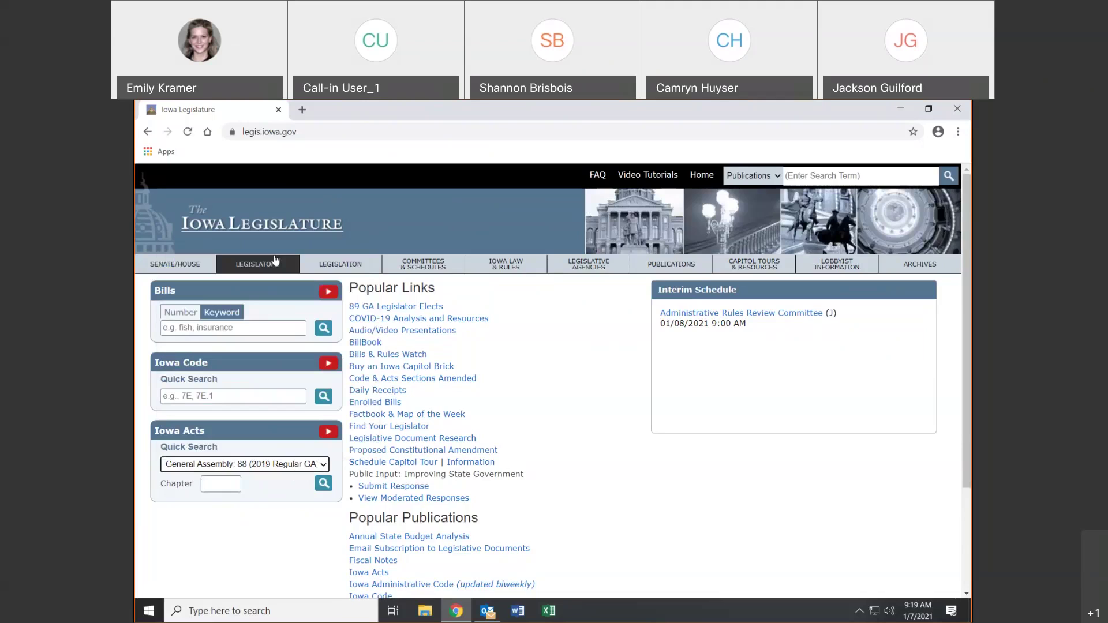
{"action": "left_click", "coordinate": [218, 485]}
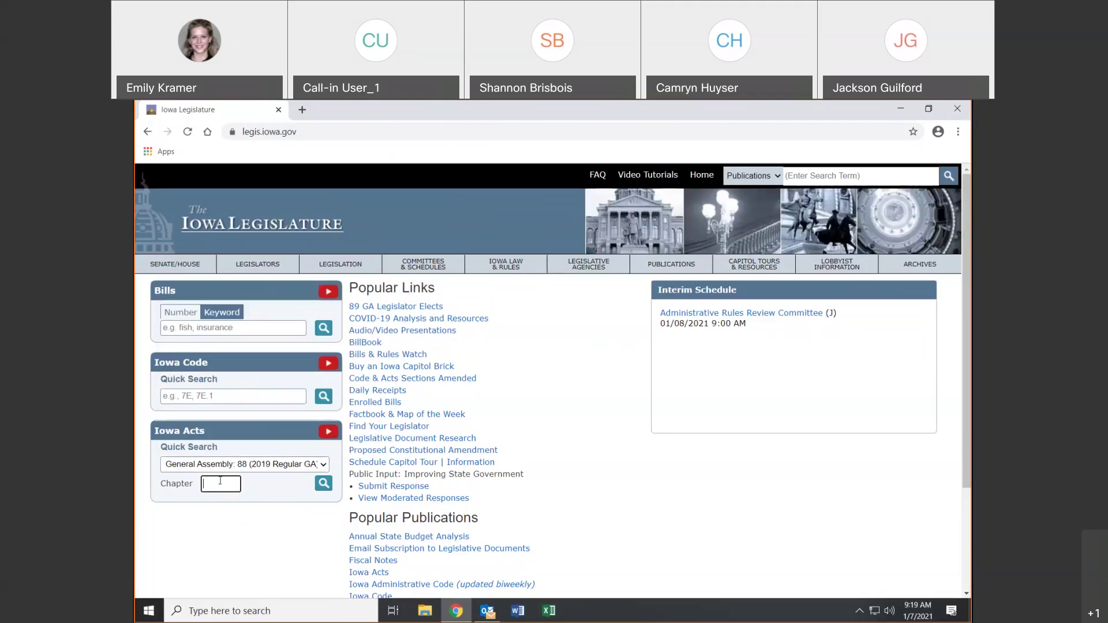
{"action": "type", "text": "1000"}
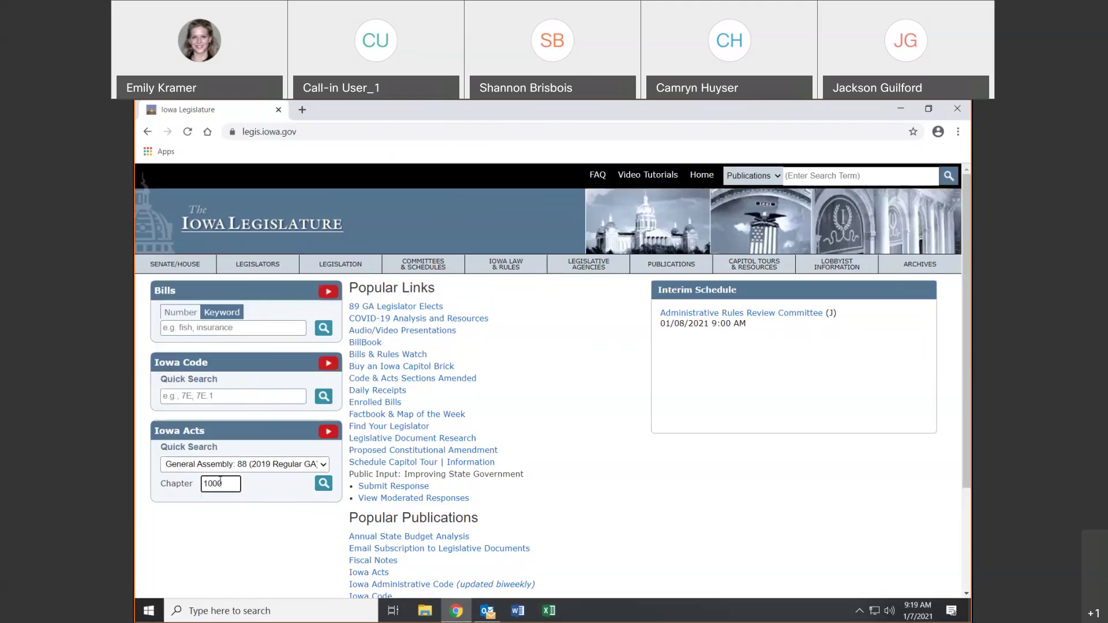
{"action": "key", "text": "Return"}
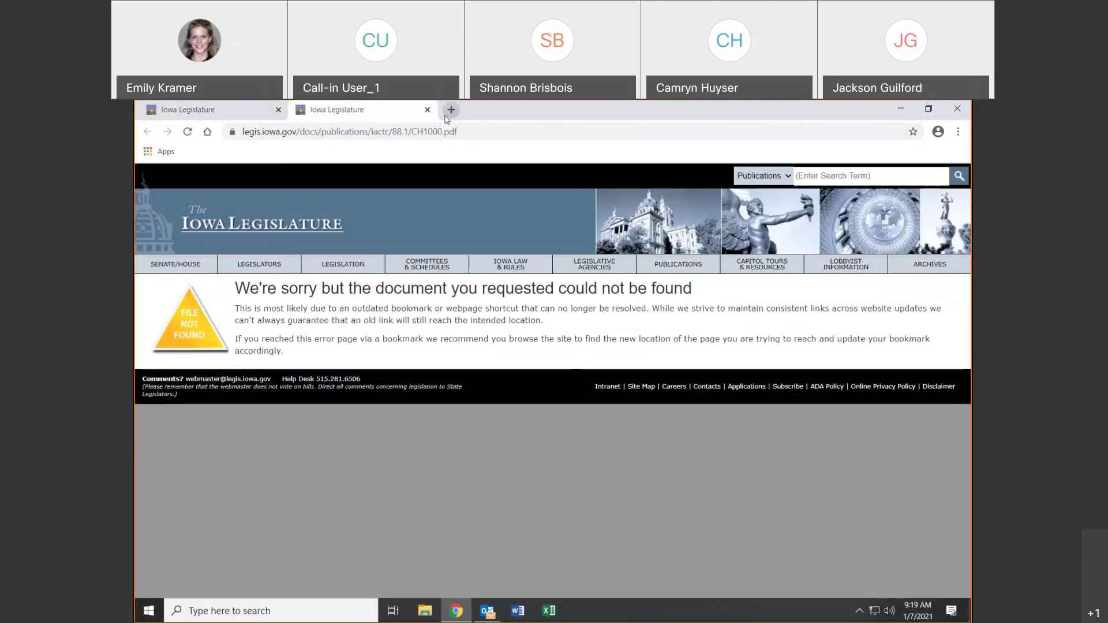
Close the not-found page, search Iowa Acts Chapter 1 instead, then close its PDF
{"action": "left_click", "coordinate": [427, 109]}
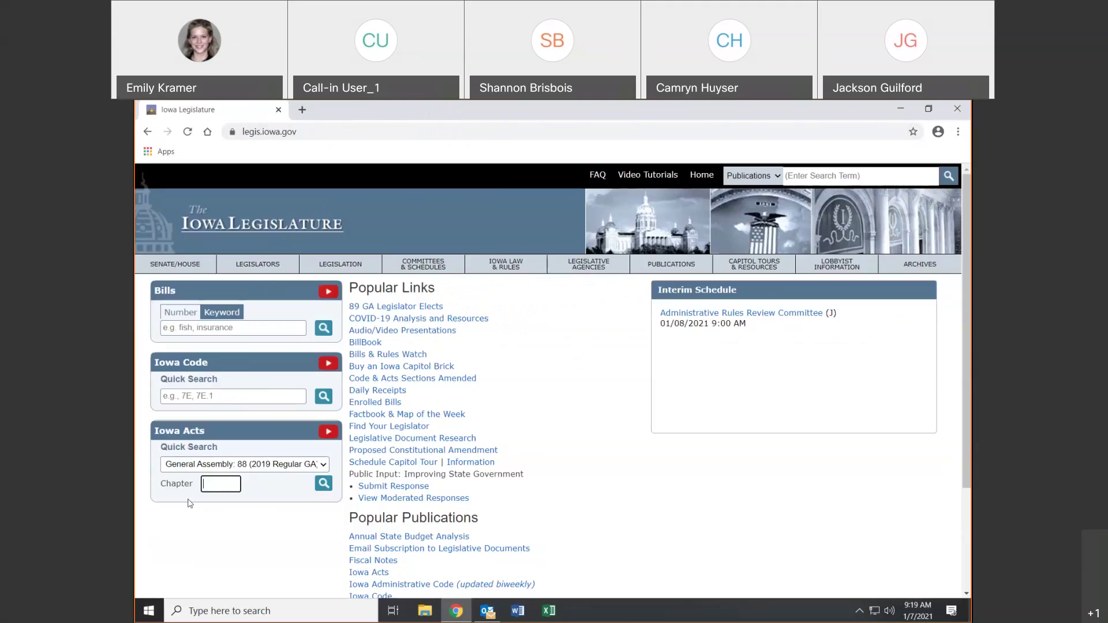
{"action": "type", "text": "1"}
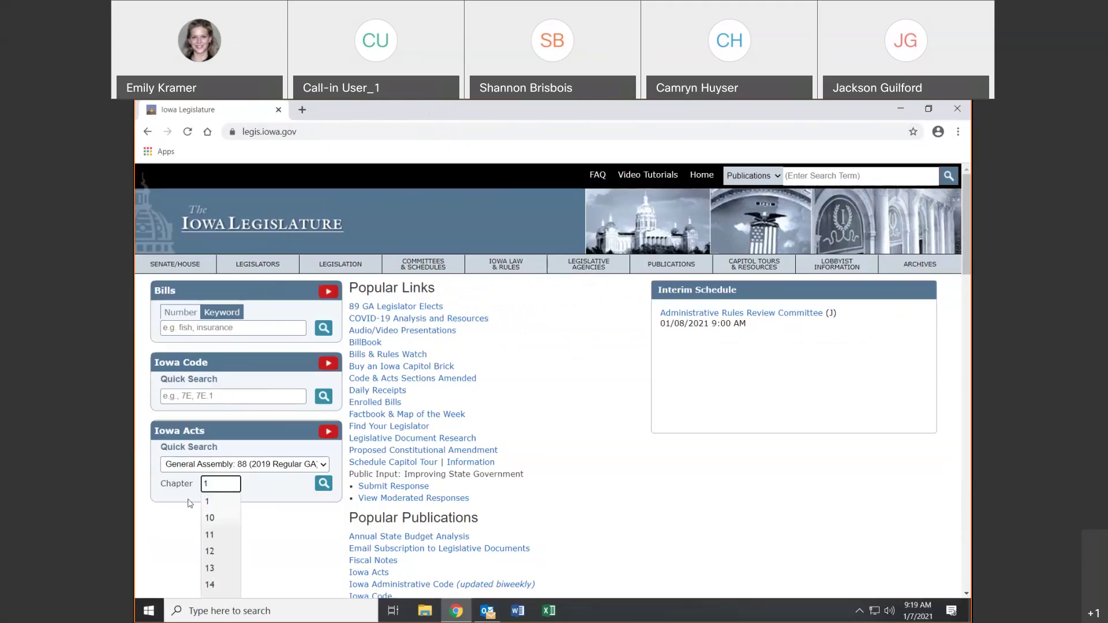
{"action": "left_click", "coordinate": [322, 483]}
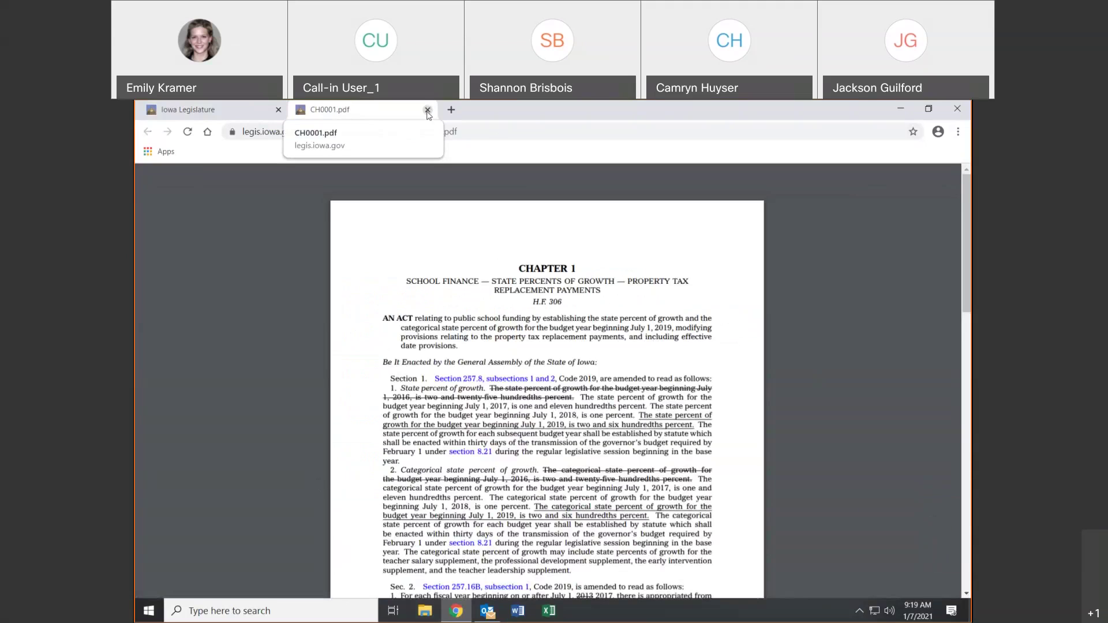
{"action": "left_click", "coordinate": [427, 110]}
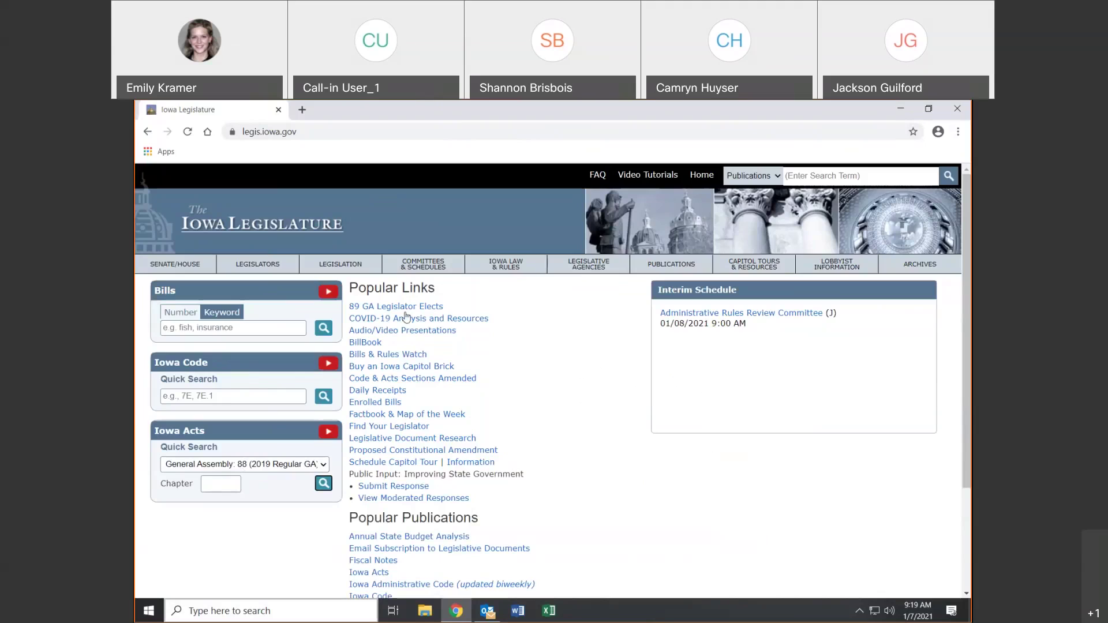
Scroll to the homepage footer and select the Help Desk phone number
{"action": "left_click_drag", "start_coordinate": [968, 302], "coordinate": [966, 433]}
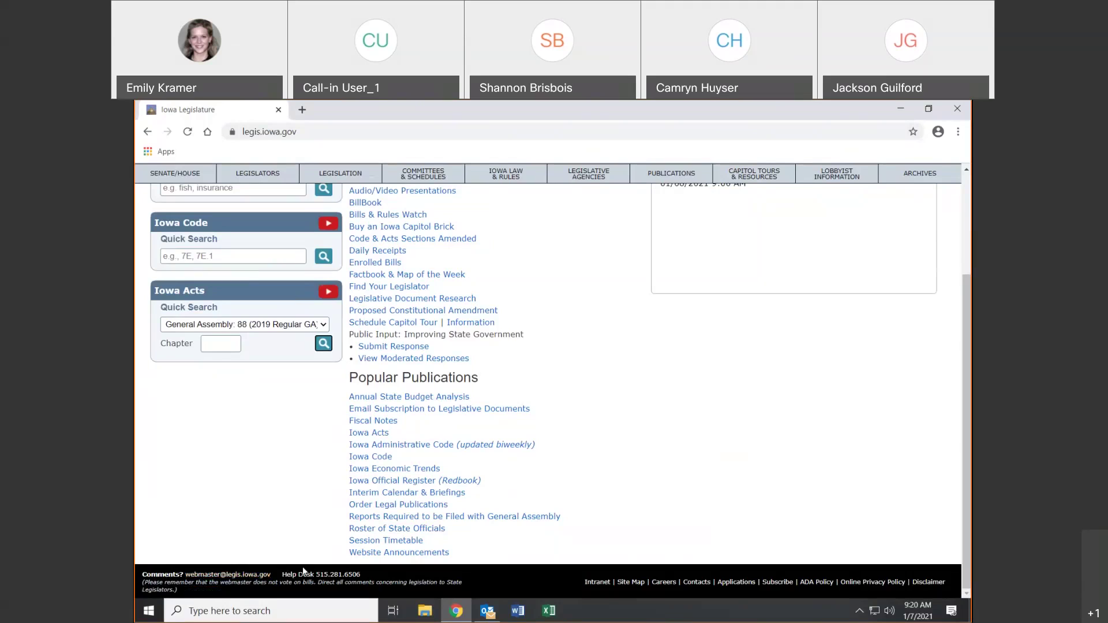
{"action": "left_click_drag", "start_coordinate": [338, 582], "coordinate": [365, 575]}
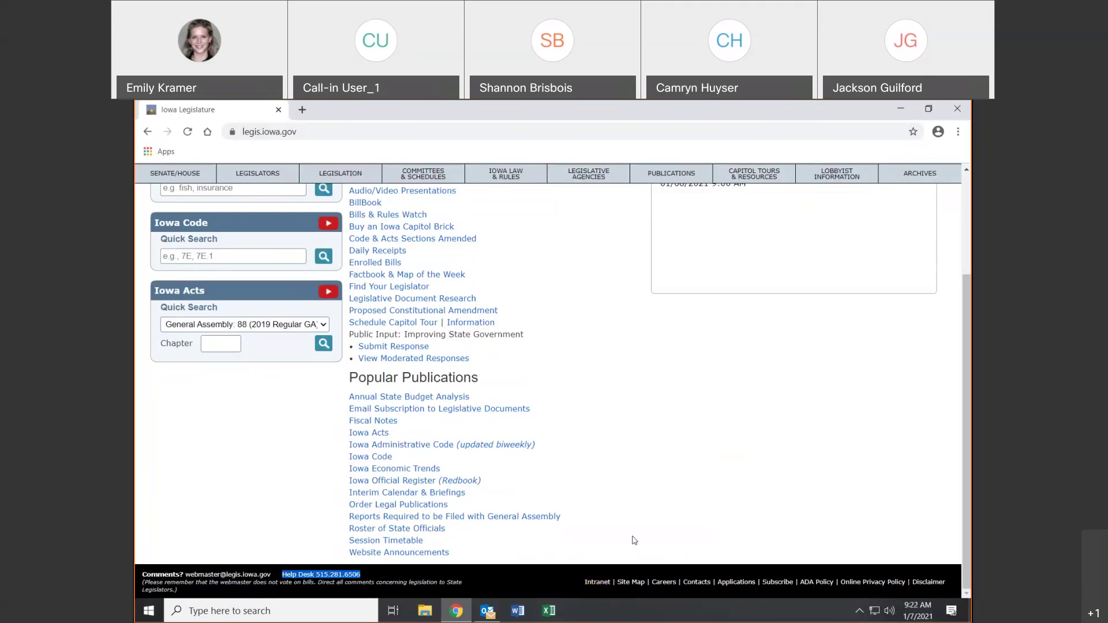
Search the site map for 'enrolled' and open the Enrolled Bills page for General Assembly 88
{"action": "left_click", "coordinate": [631, 584]}
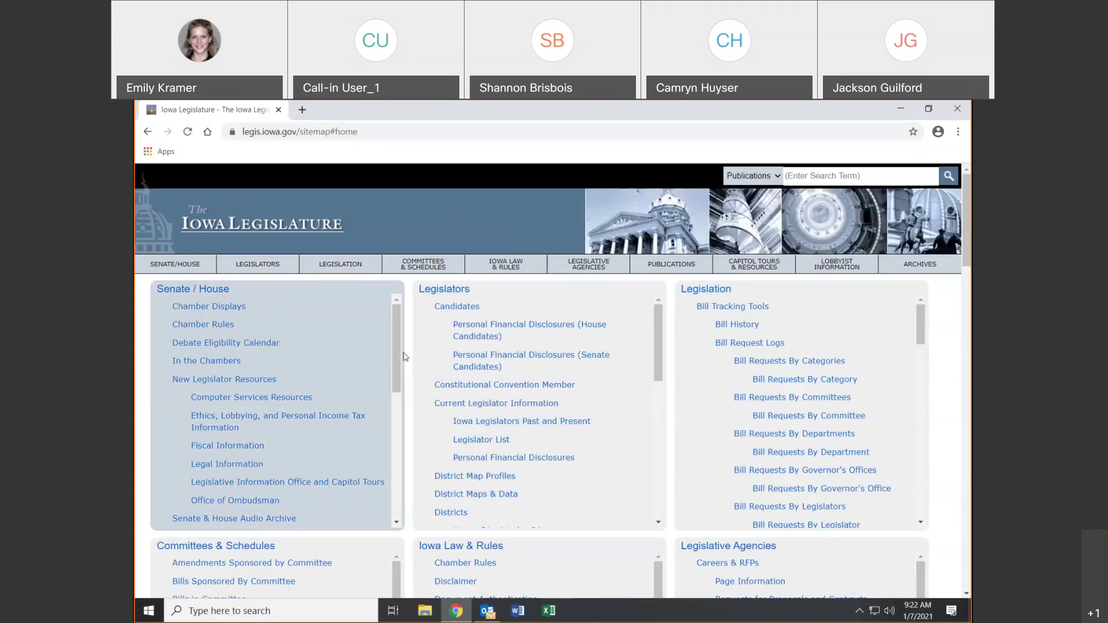
{"action": "left_click_drag", "start_coordinate": [397, 354], "coordinate": [383, 512]}
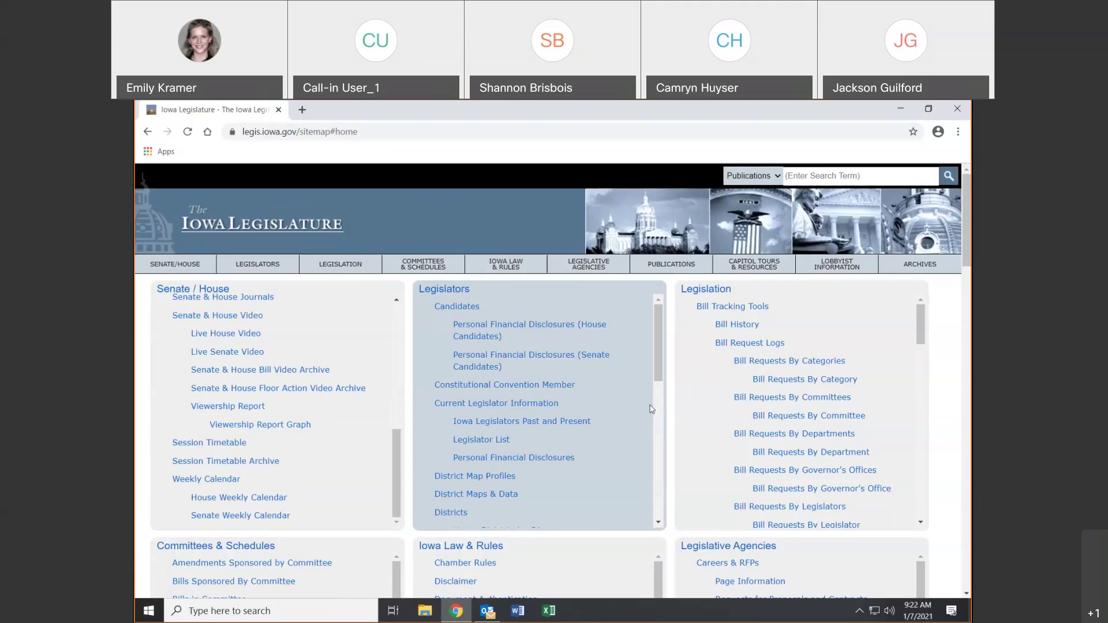
{"action": "key", "text": "ctrl+f"}
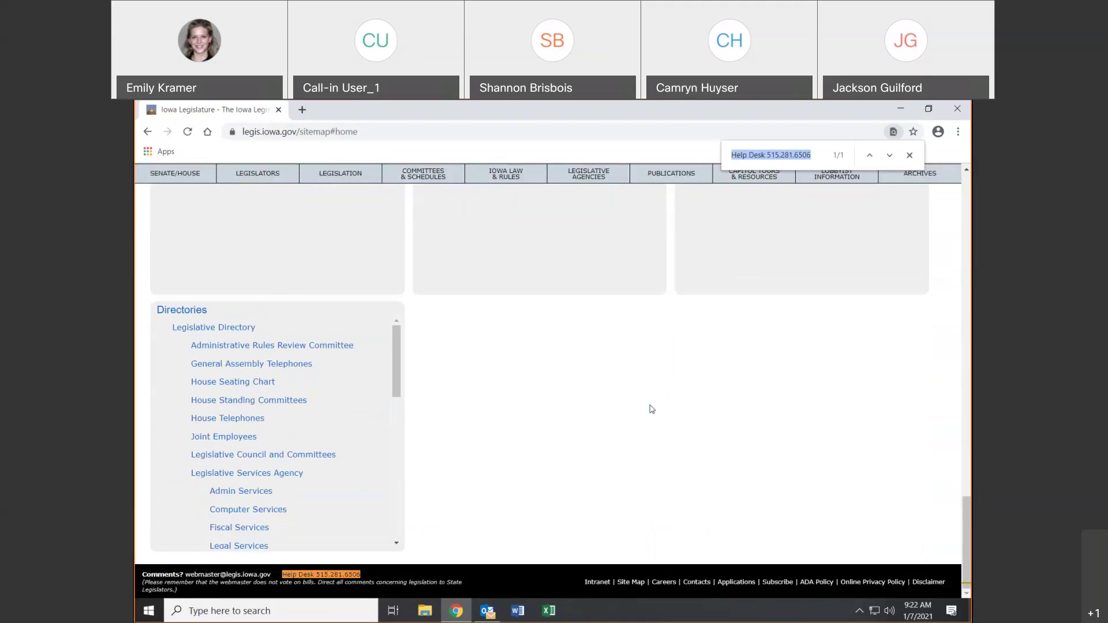
{"action": "type", "text": "en"}
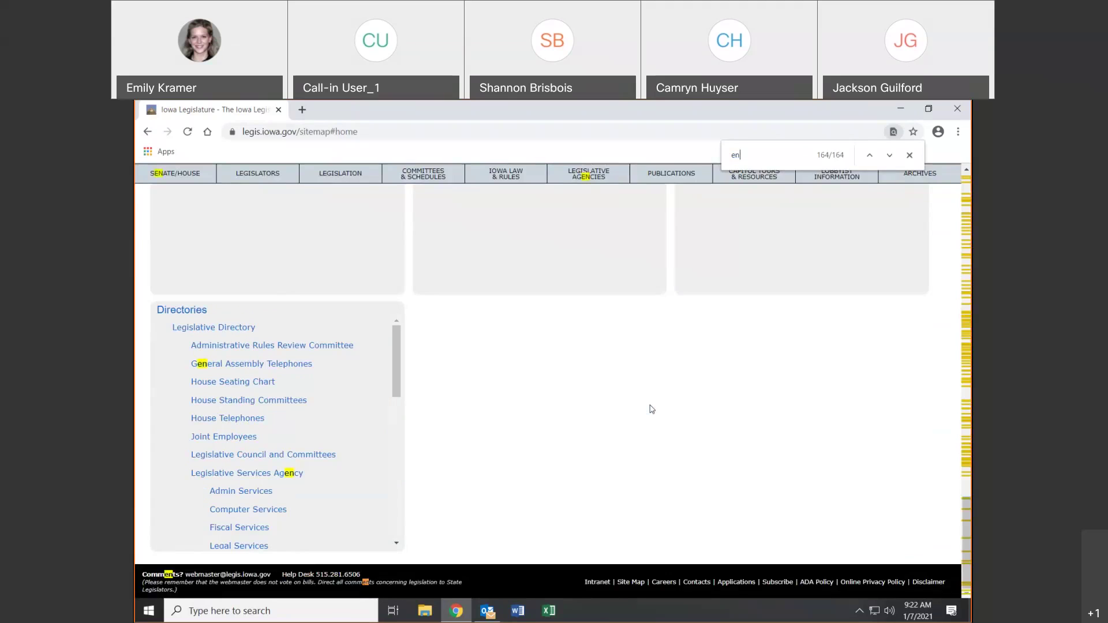
{"action": "type", "text": "rolled"}
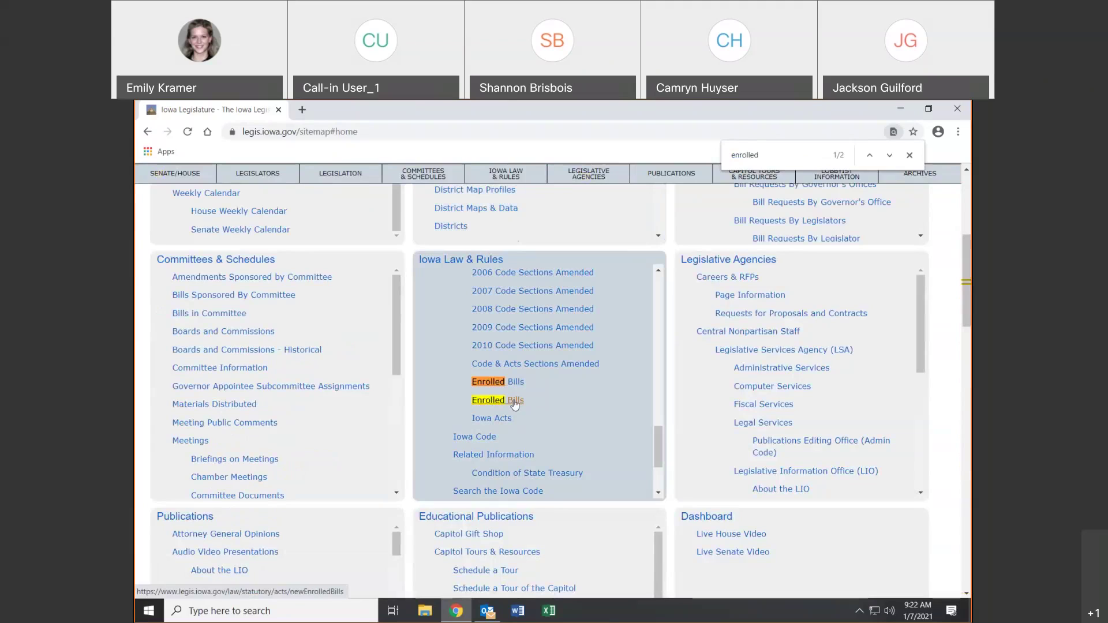
{"action": "left_click", "coordinate": [515, 405]}
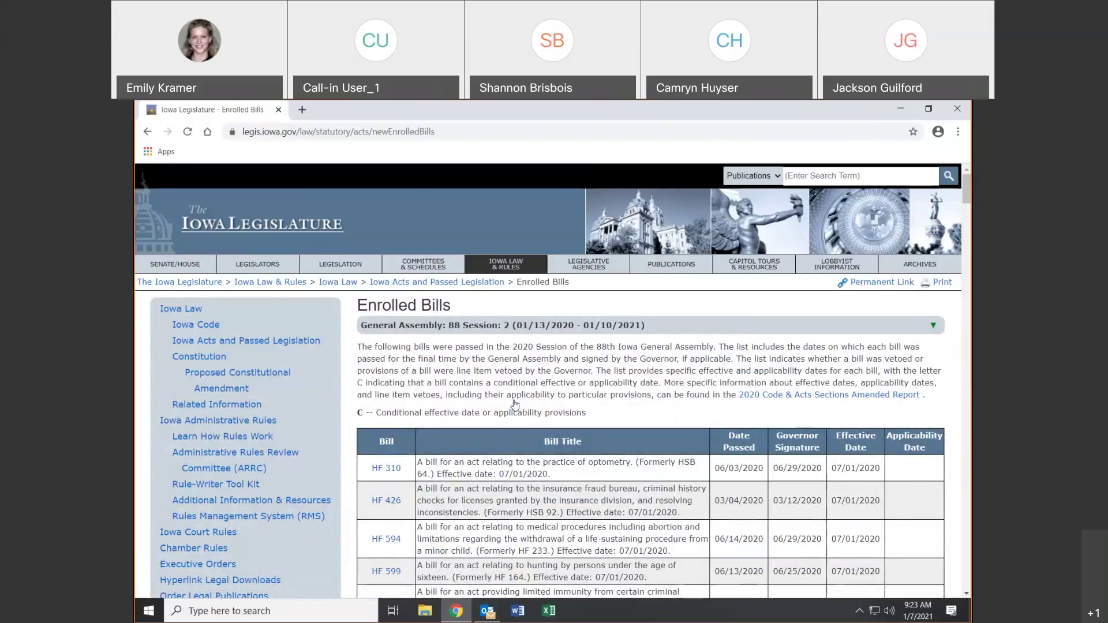
Return home, reopen the site map and scroll Directories to the Legislative Services Agency offices
{"action": "left_click", "coordinate": [144, 217]}
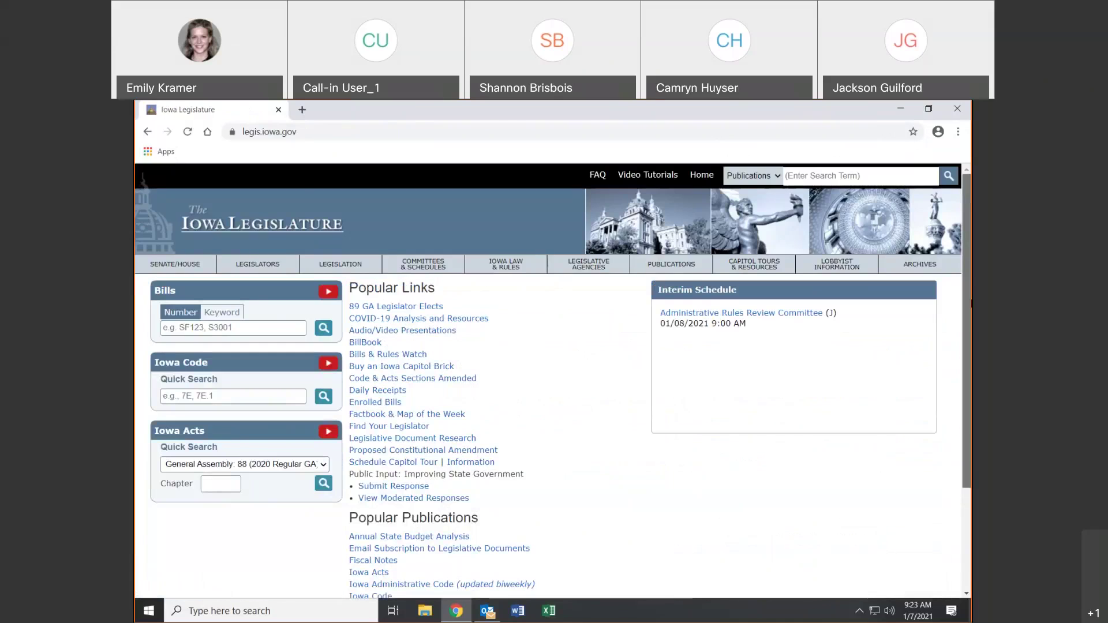
{"action": "scroll", "coordinate": [658, 534], "scroll_direction": "down", "scroll_amount": 3}
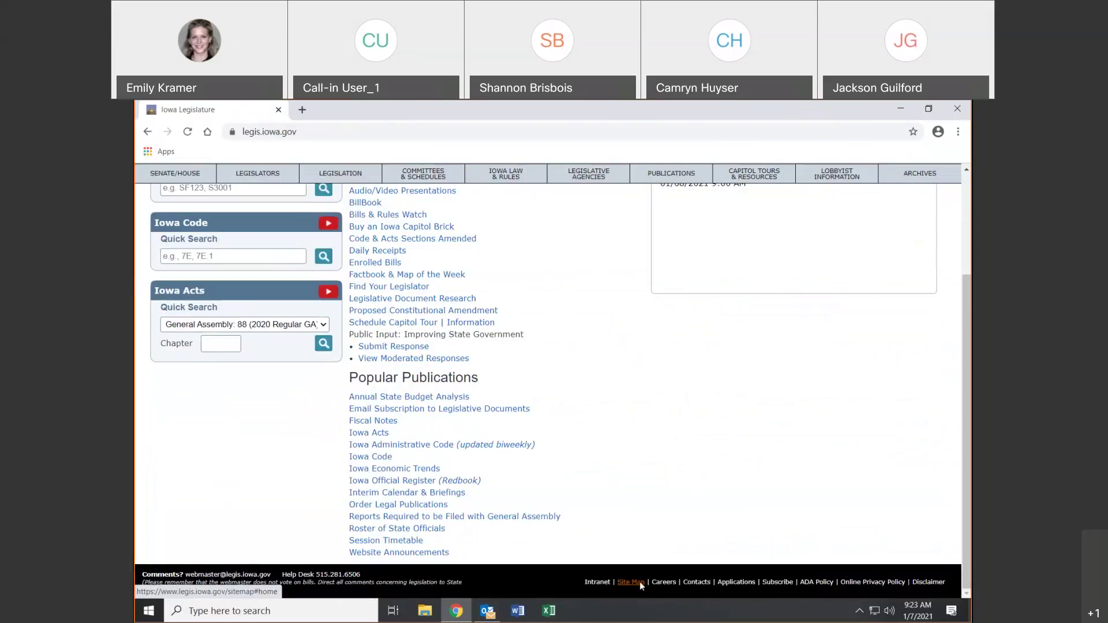
{"action": "left_click", "coordinate": [639, 582]}
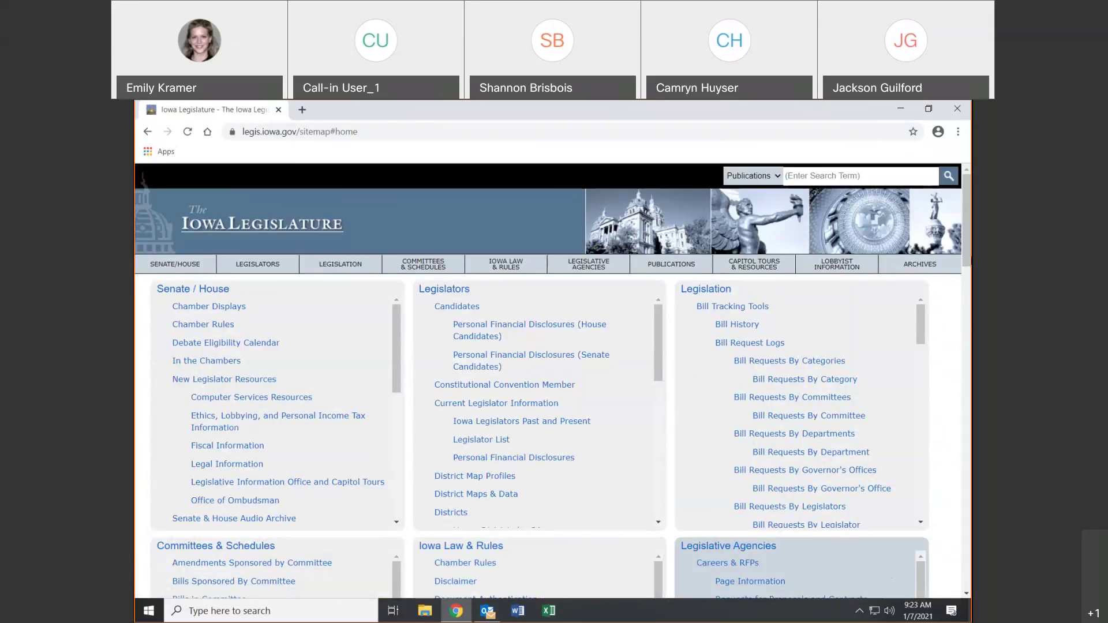
{"action": "scroll", "coordinate": [927, 285], "scroll_direction": "down", "scroll_amount": 6}
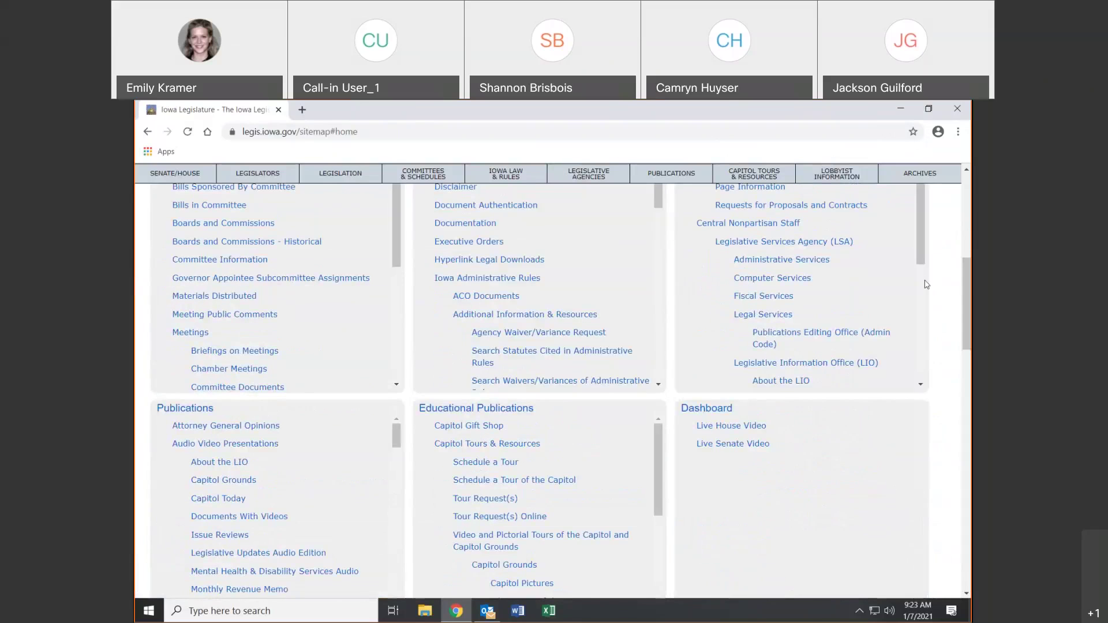
{"action": "key", "text": "ctrl+f"}
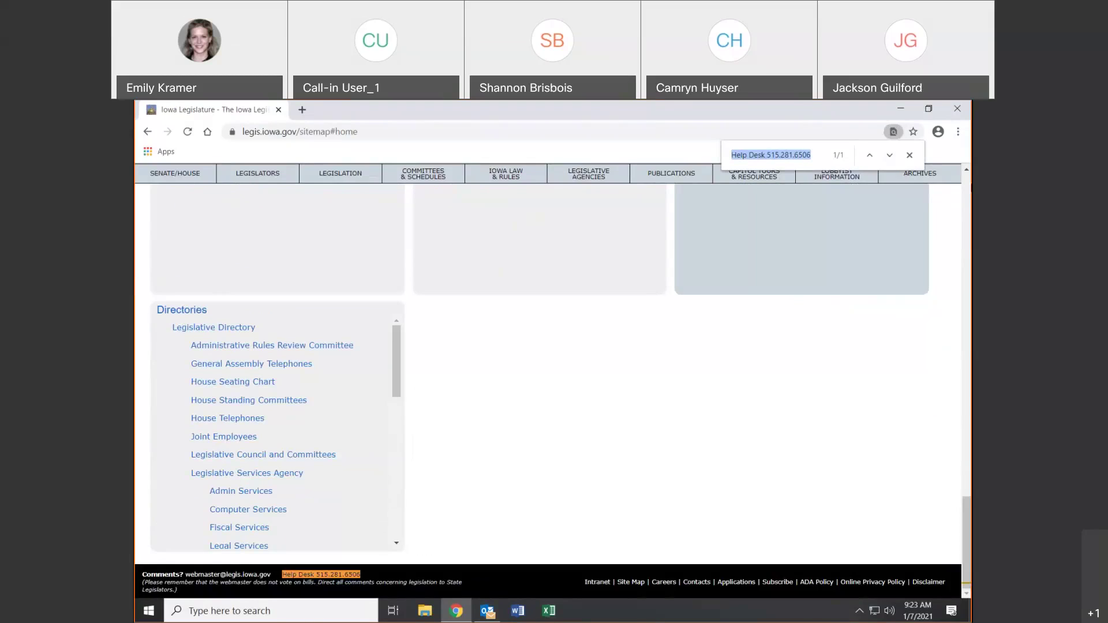
{"action": "left_click", "coordinate": [910, 155]}
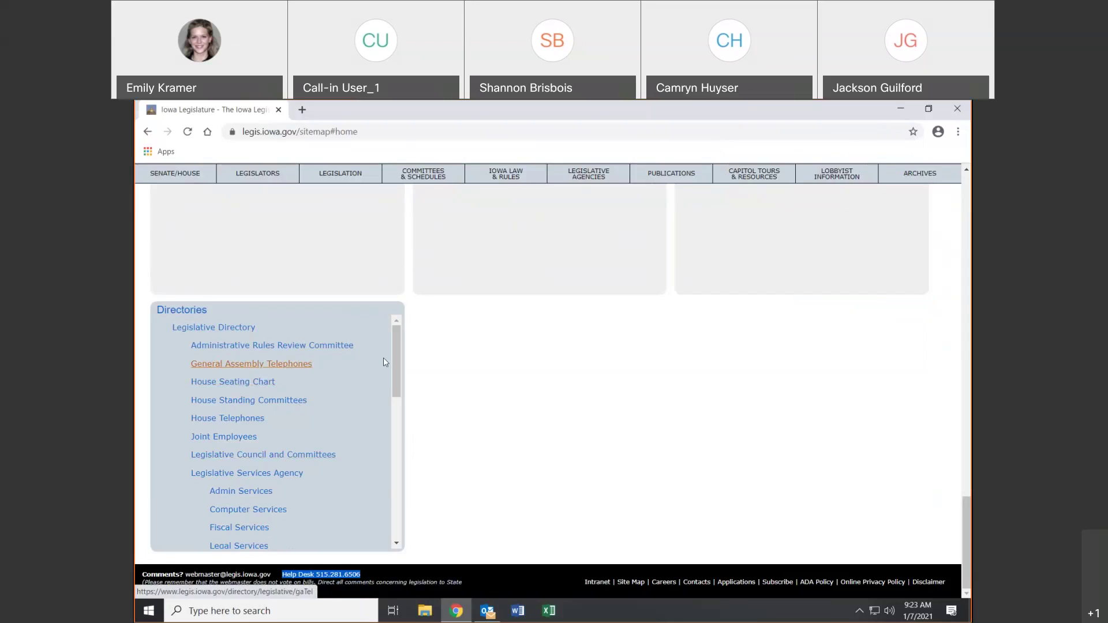
{"action": "scroll", "coordinate": [387, 398], "scroll_direction": "down", "scroll_amount": 3}
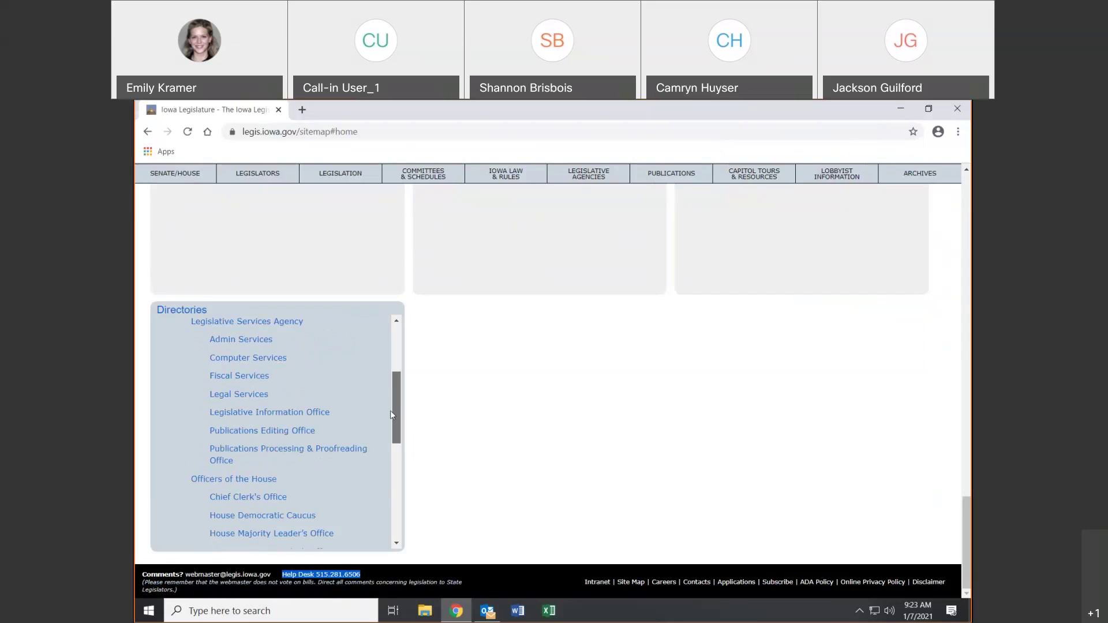
Visit the Computer Services staff directory, then return to the site map's Directories list
{"action": "left_click", "coordinate": [264, 359]}
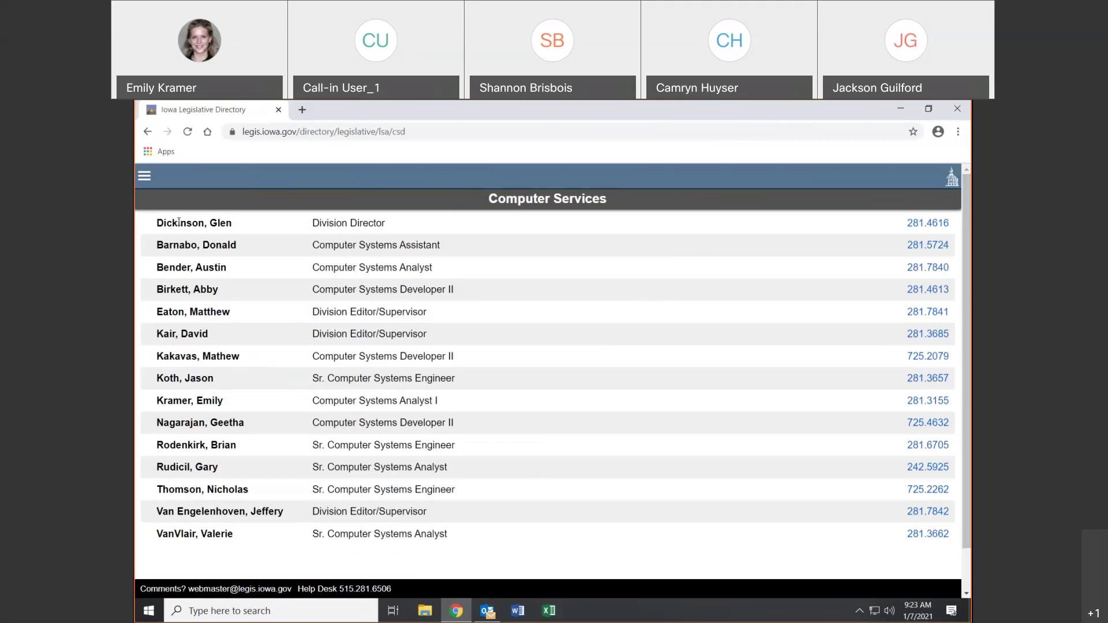
{"action": "left_click", "coordinate": [147, 132]}
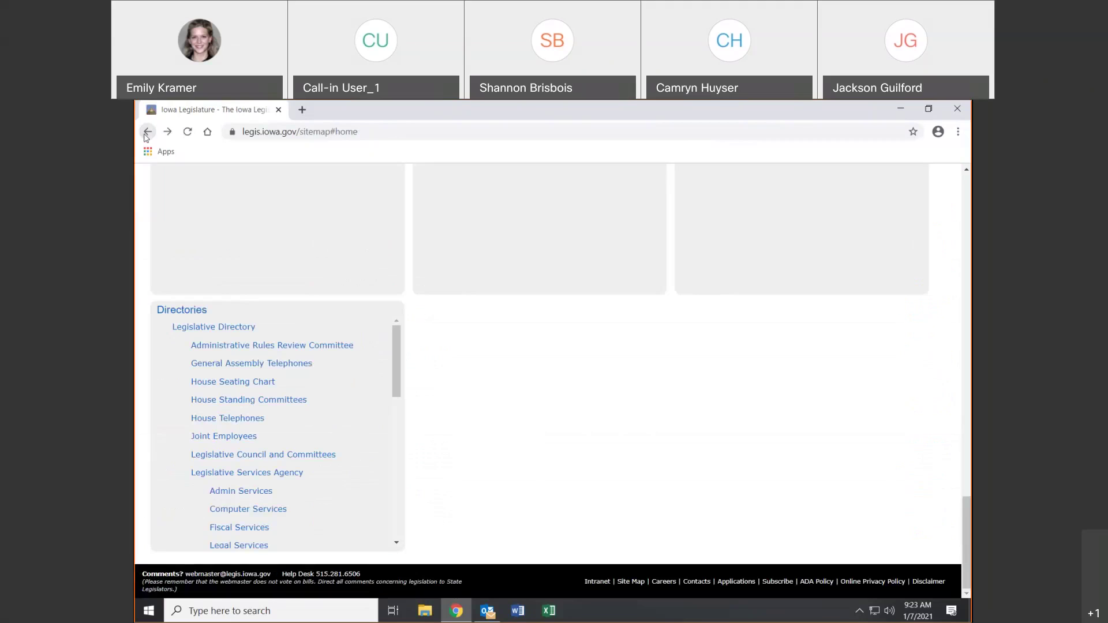
{"action": "left_click", "coordinate": [239, 455]}
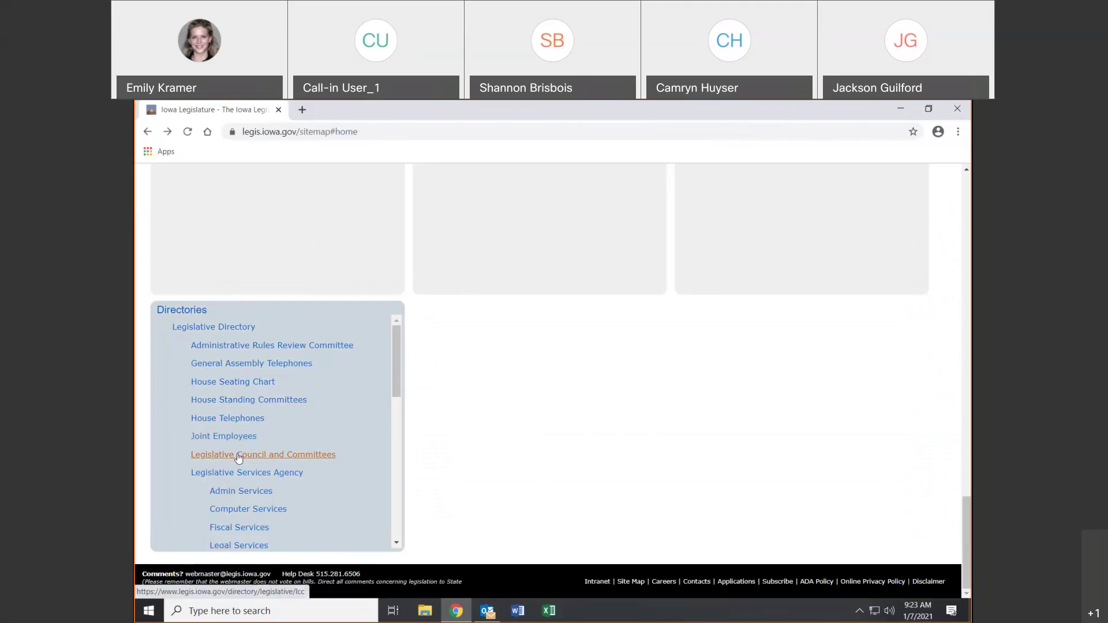
{"action": "left_click_drag", "start_coordinate": [396, 370], "coordinate": [380, 326]}
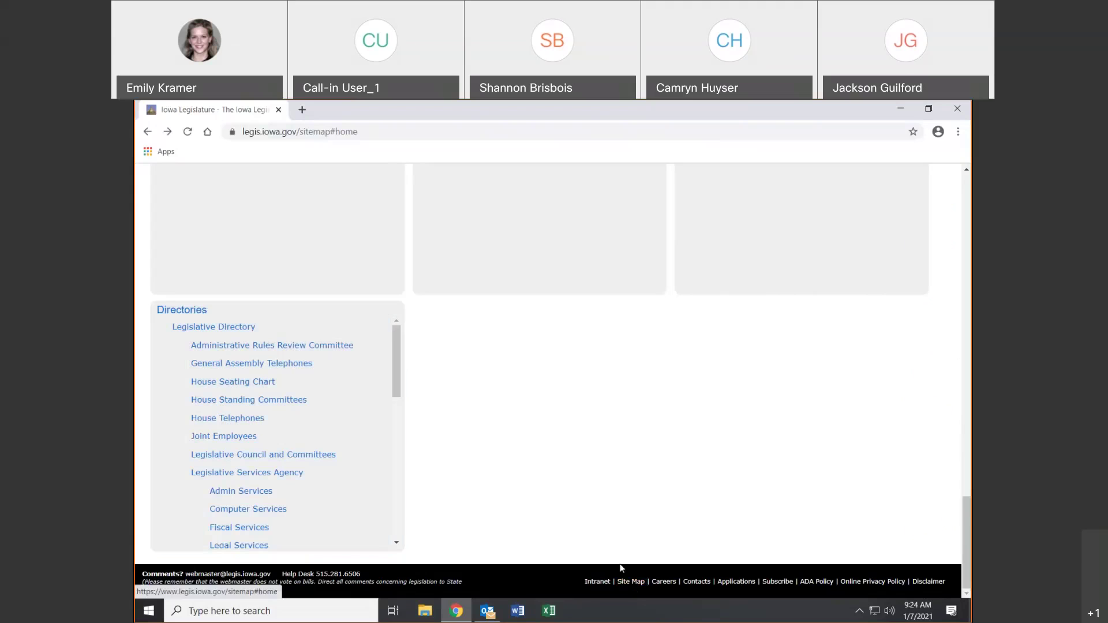
Open the Career Opportunities listing of legislative job postings
{"action": "left_click", "coordinate": [662, 581]}
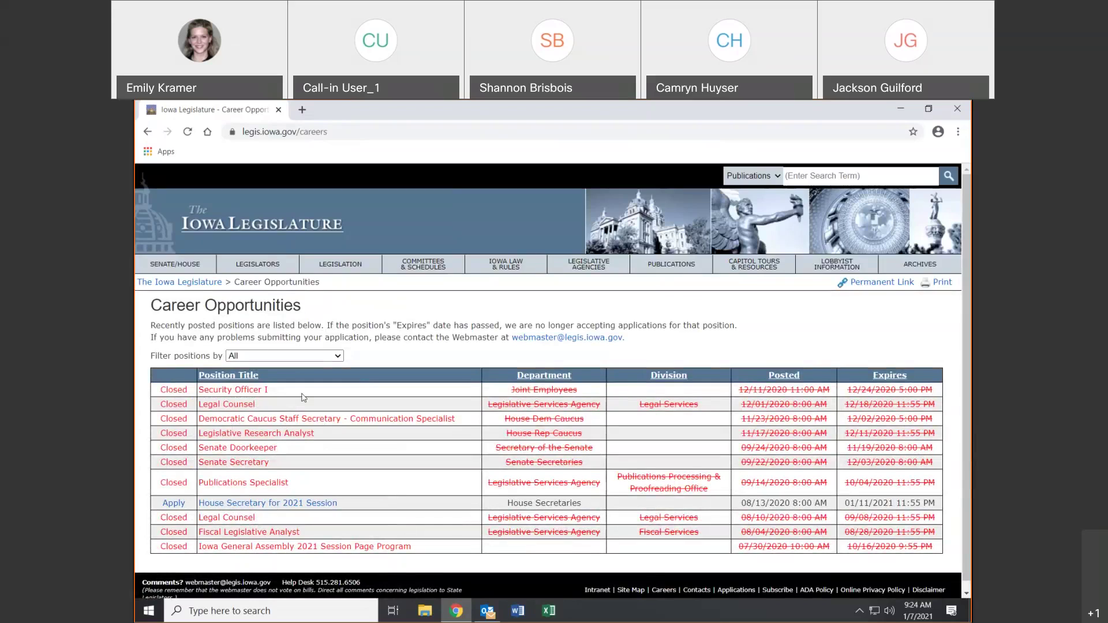
Open the Legislative Contacts page
{"action": "left_click", "coordinate": [692, 593]}
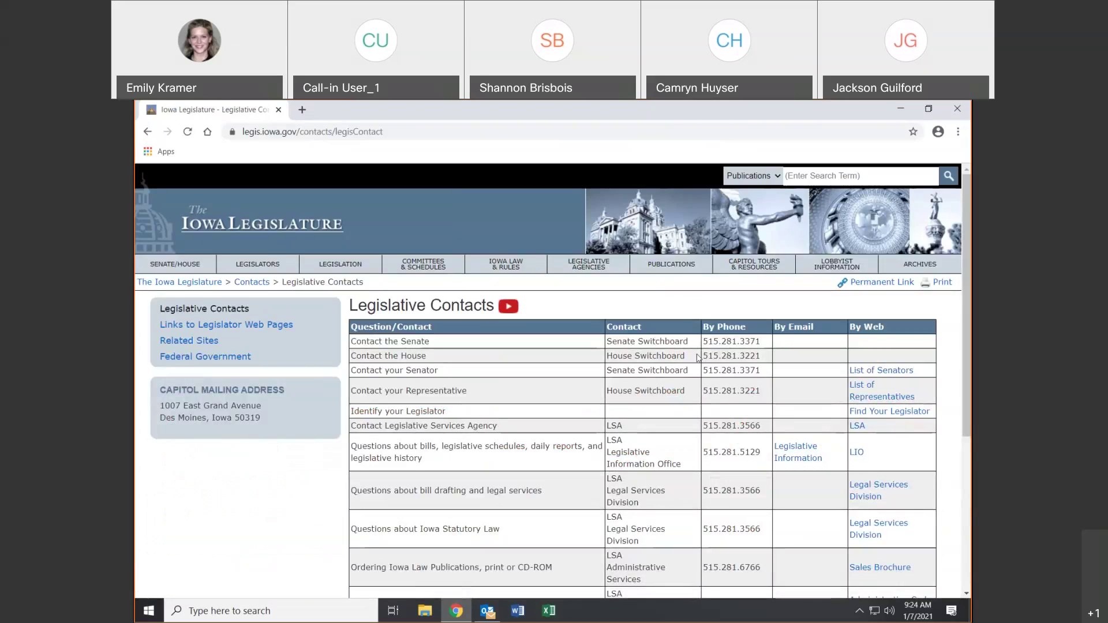
Review the contacts table, highlighting the Capitol mailing address and the Contact the Senate row
{"action": "left_click_drag", "start_coordinate": [968, 382], "coordinate": [971, 348]}
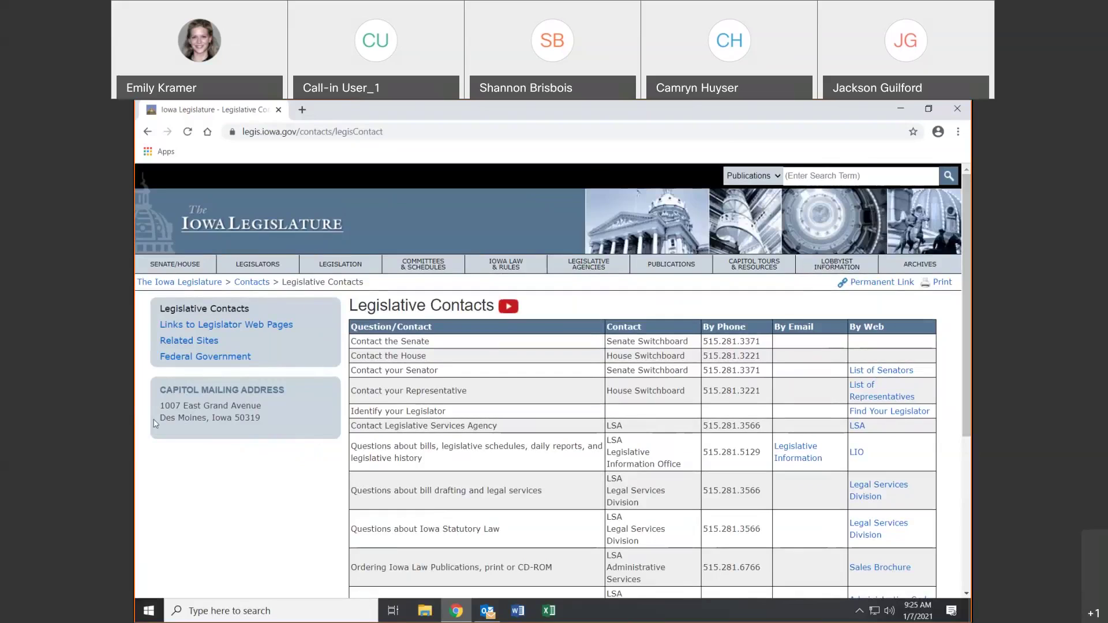
{"action": "left_click_drag", "start_coordinate": [157, 406], "coordinate": [271, 413]}
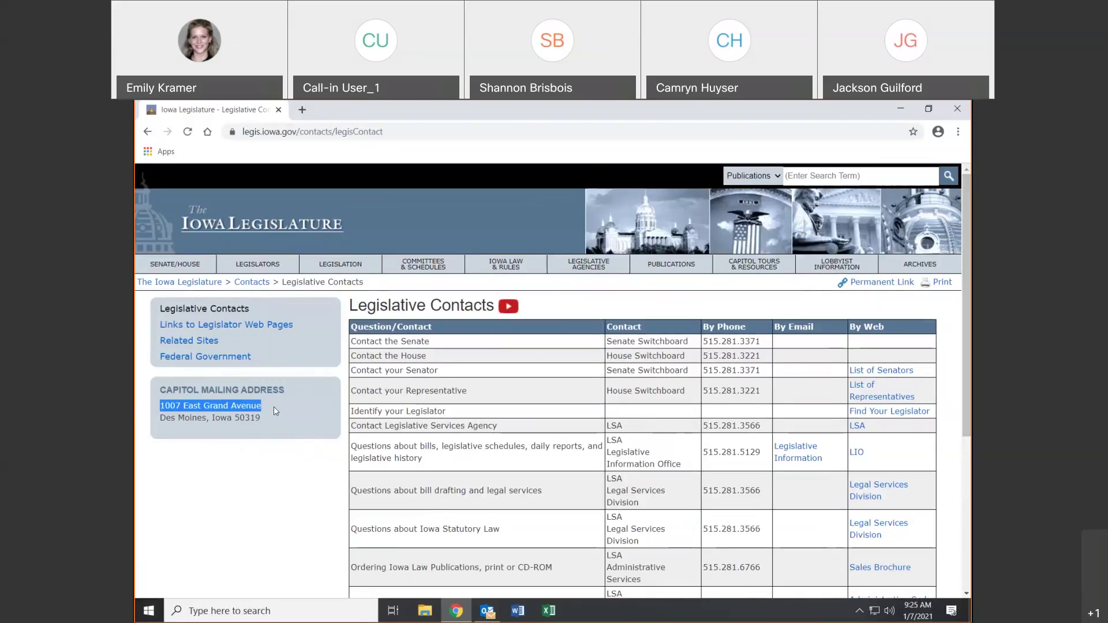
{"action": "left_click", "coordinate": [235, 449]}
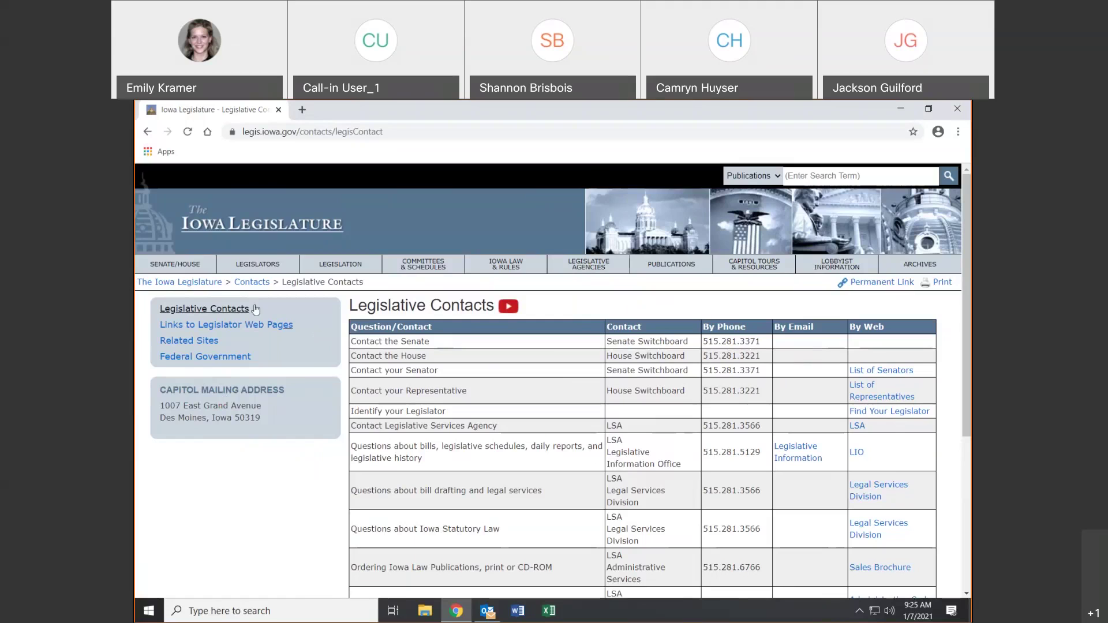
{"action": "scroll", "coordinate": [548, 381], "scroll_direction": "down", "scroll_amount": 5}
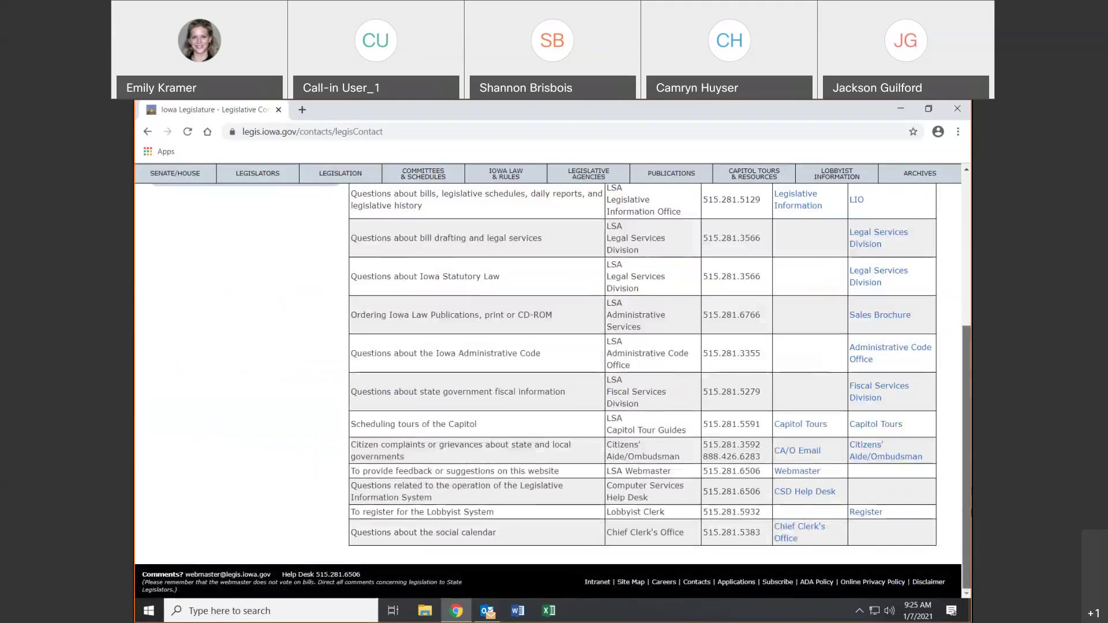
{"action": "left_click_drag", "start_coordinate": [966, 511], "coordinate": [967, 260]}
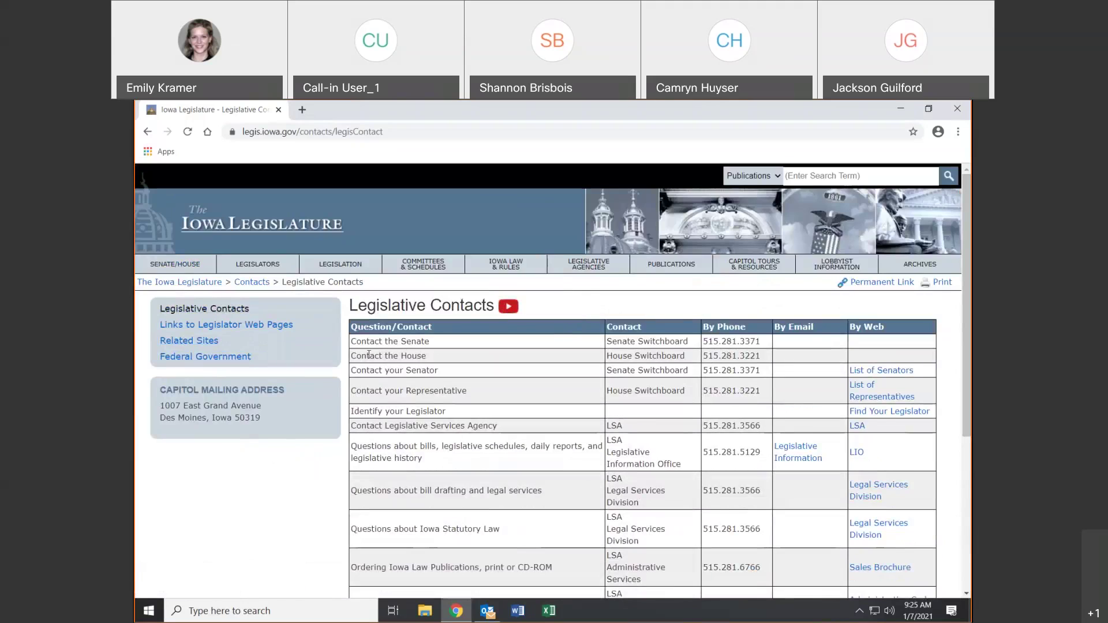
{"action": "left_click_drag", "start_coordinate": [350, 341], "coordinate": [431, 341]}
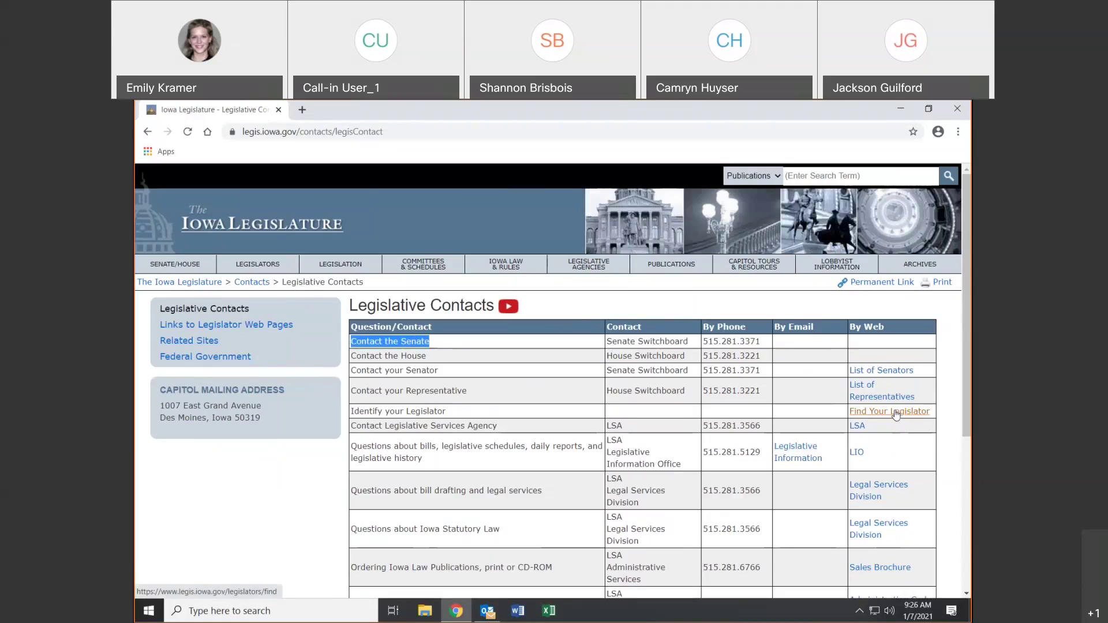
Open the Links to Legislator Web Pages list
{"action": "scroll", "coordinate": [895, 414], "scroll_direction": "down", "scroll_amount": 3}
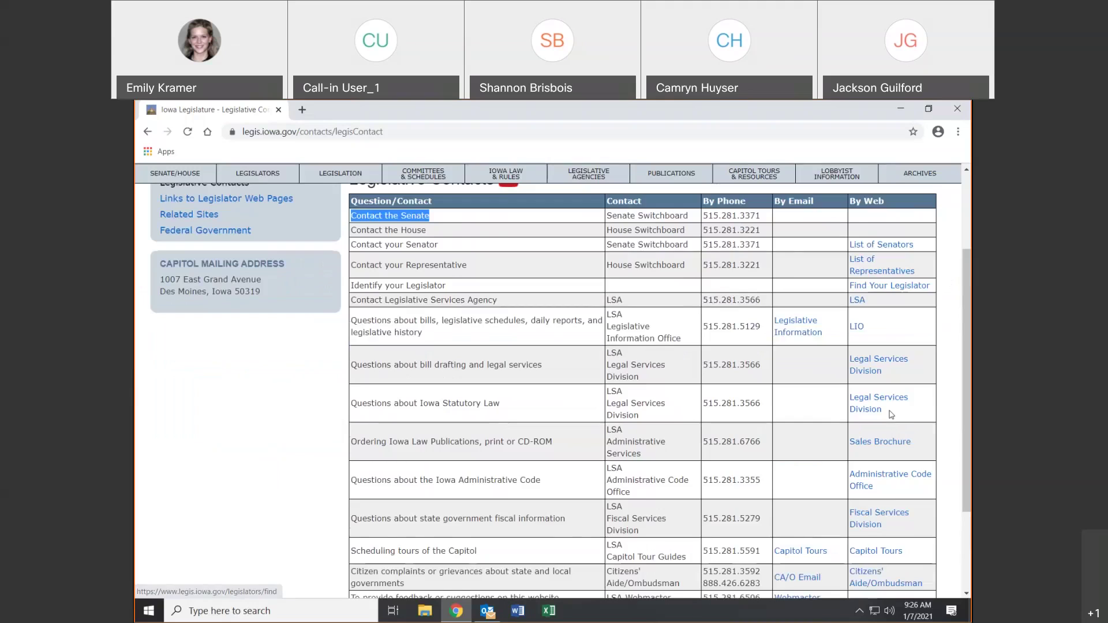
{"action": "scroll", "coordinate": [891, 413], "scroll_direction": "down", "scroll_amount": 2}
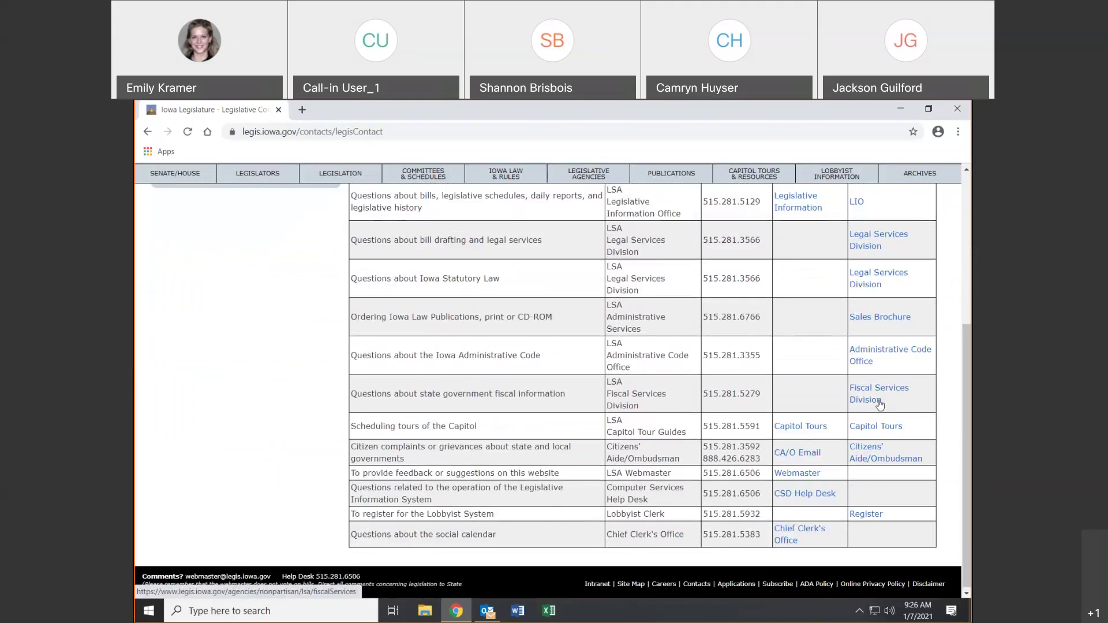
{"action": "scroll", "coordinate": [878, 404], "scroll_direction": "up", "scroll_amount": 6}
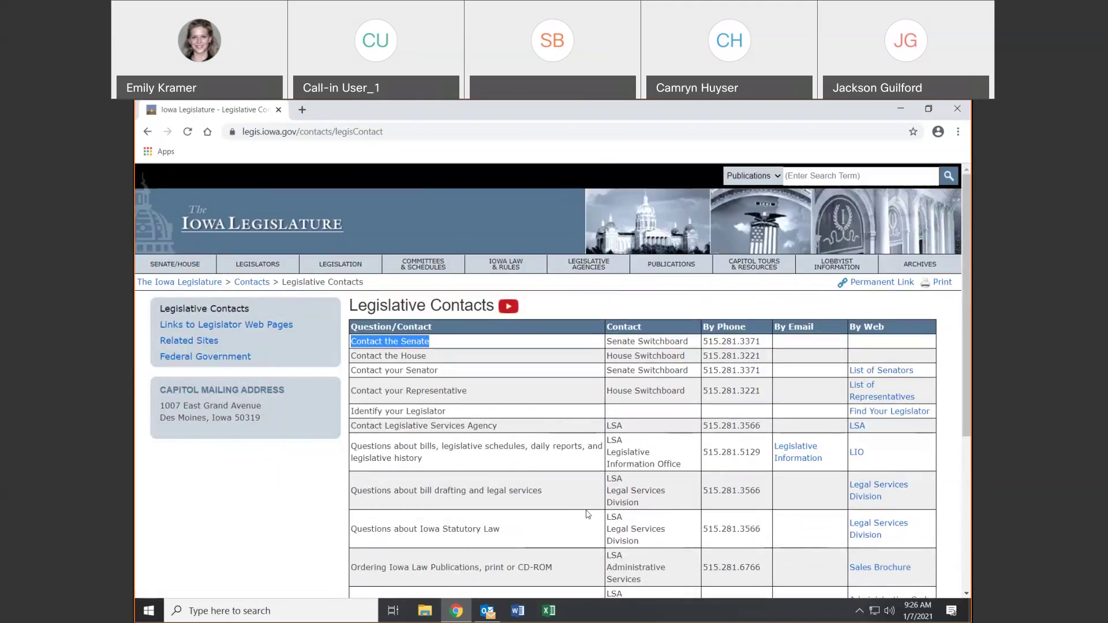
{"action": "left_click", "coordinate": [243, 325]}
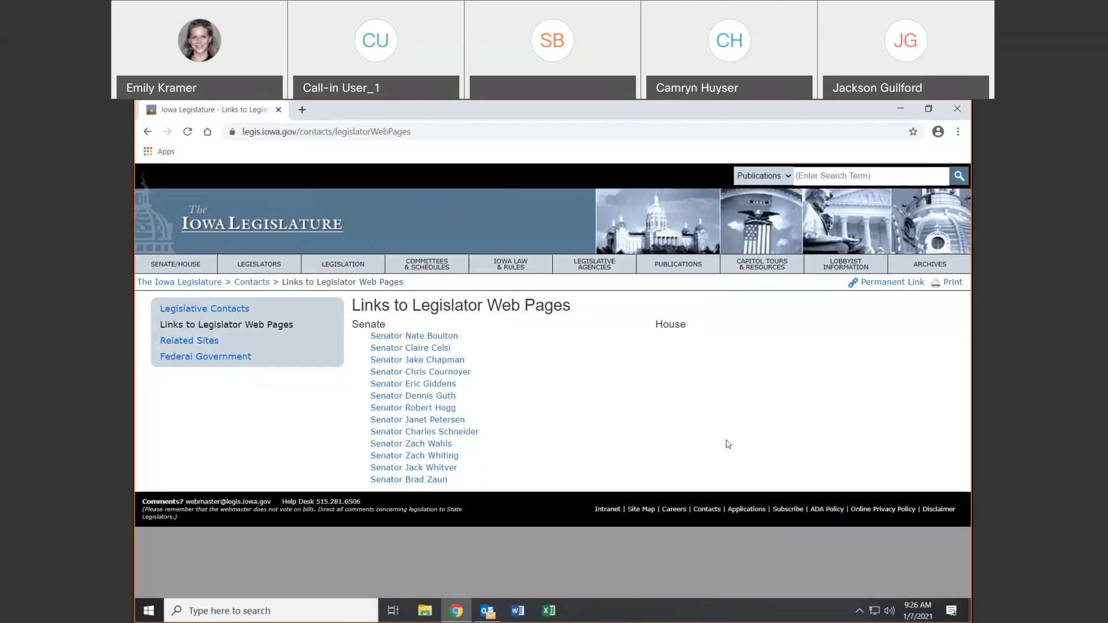
Open a senator's web page link in a new tab, reaching the Good Bye notice
{"action": "right_click", "coordinate": [450, 362]}
{"action": "key", "text": "Escape"}
{"action": "left_click", "coordinate": [430, 360]}
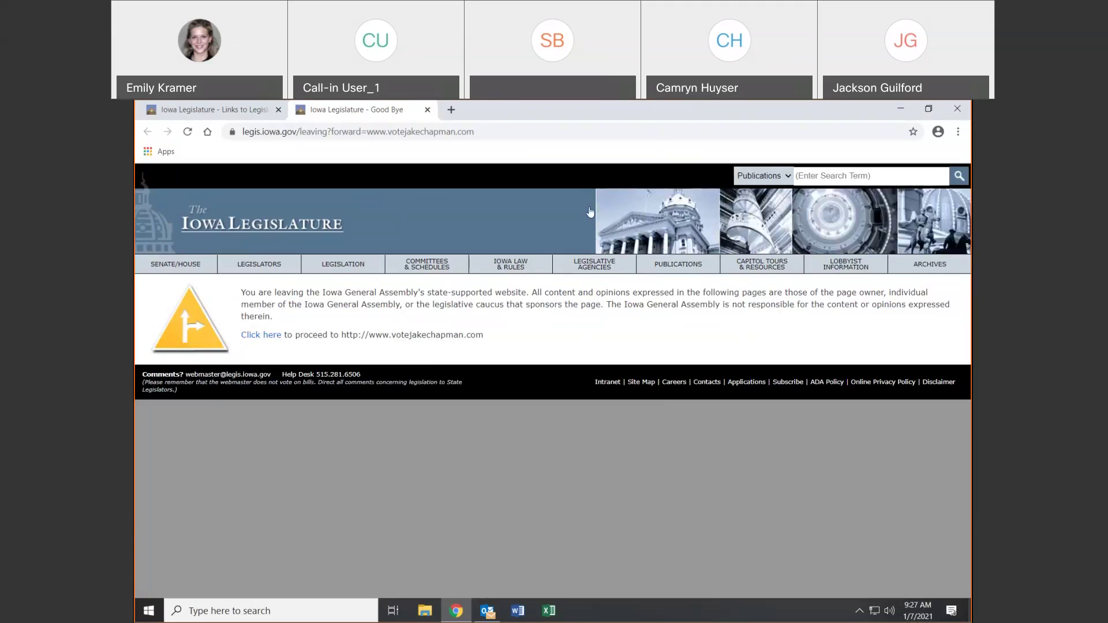
Proceed past the leaving notice to the senator's campaign website
{"action": "left_click", "coordinate": [269, 344]}
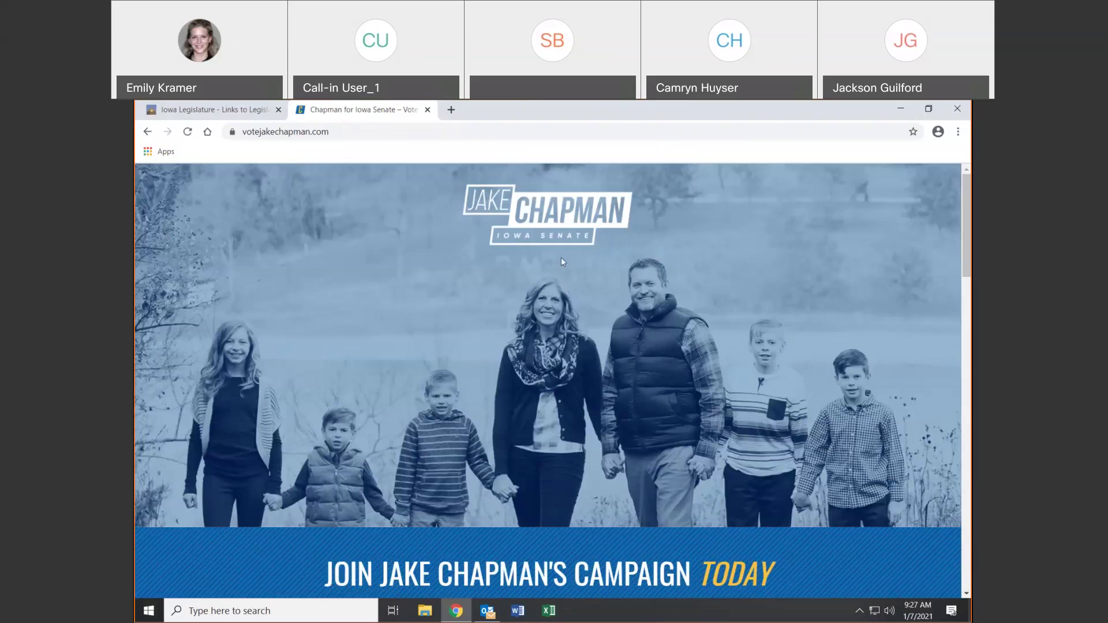
Close the campaign site tab and return to the legislator links
{"action": "left_click", "coordinate": [427, 109]}
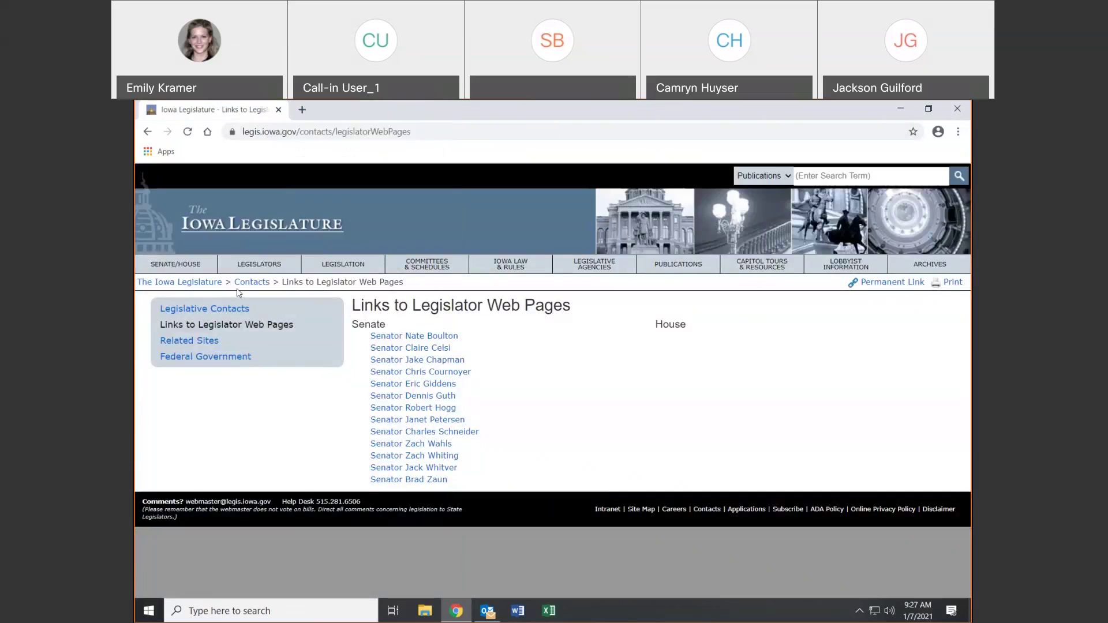
Open the Related Sites page
{"action": "left_click", "coordinate": [186, 341]}
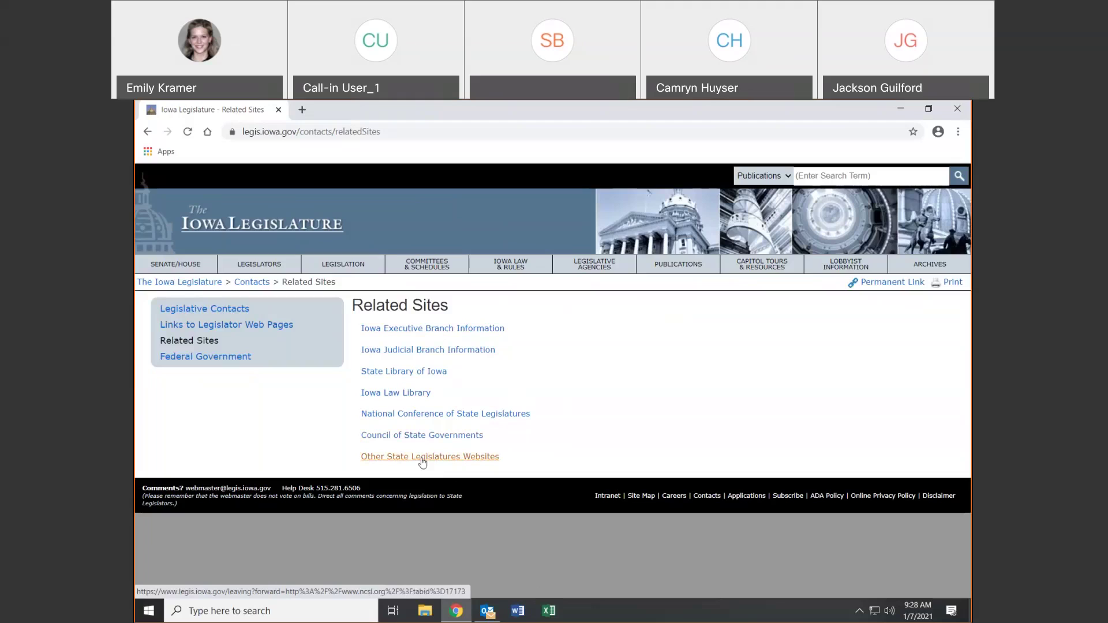
Open the Federal Government page of Iowa's members of Congress and federal links
{"action": "left_click", "coordinate": [186, 358]}
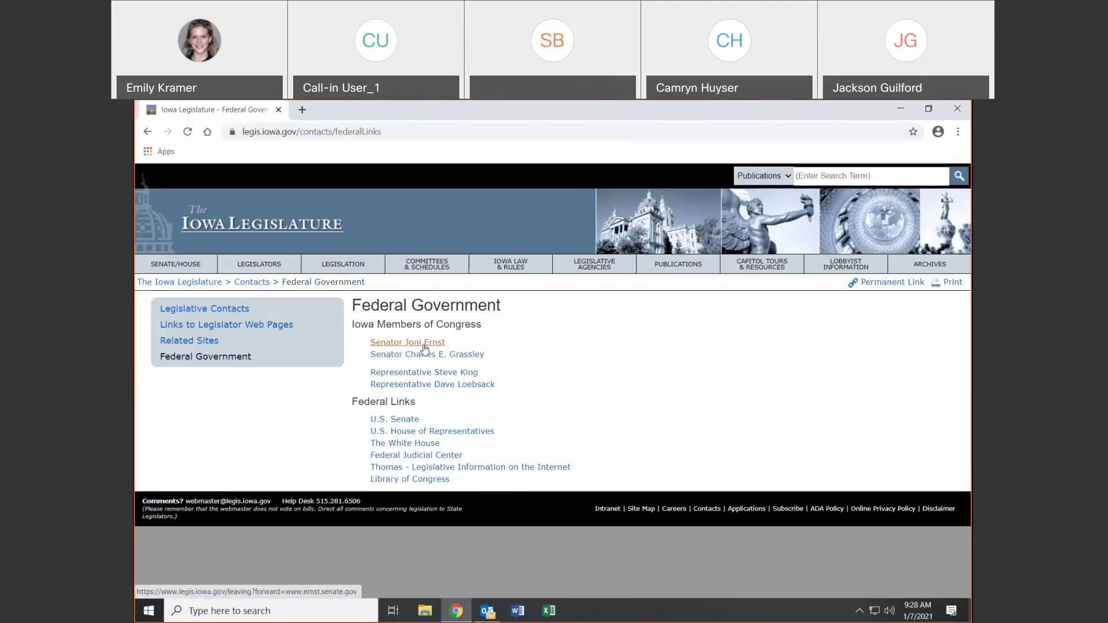
{"action": "left_click_drag", "start_coordinate": [433, 348], "coordinate": [436, 348]}
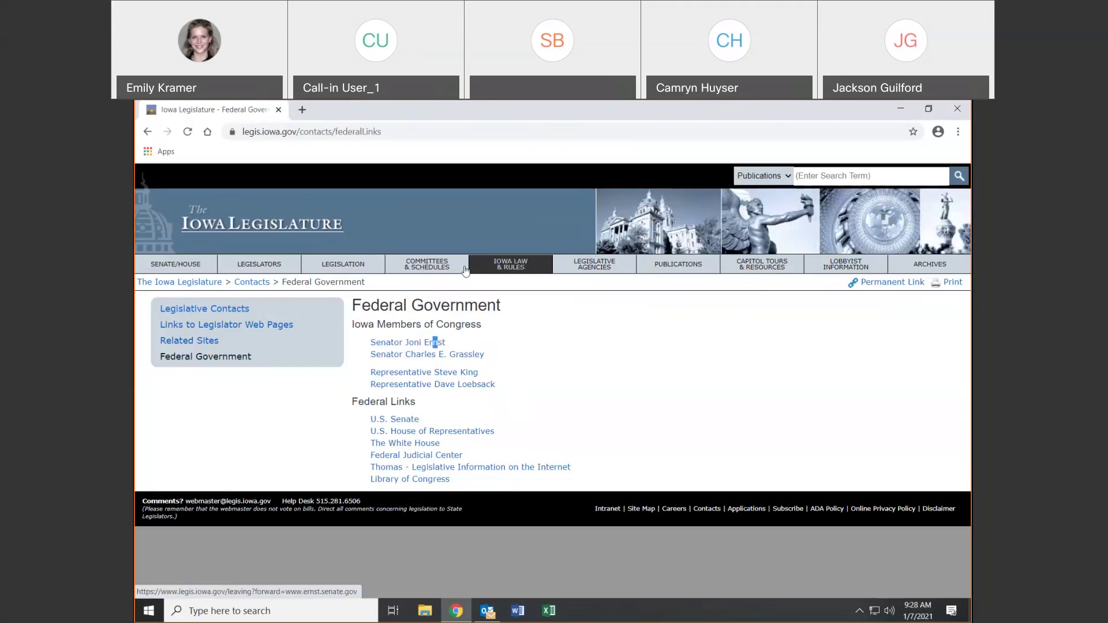
{"action": "left_click", "coordinate": [520, 349]}
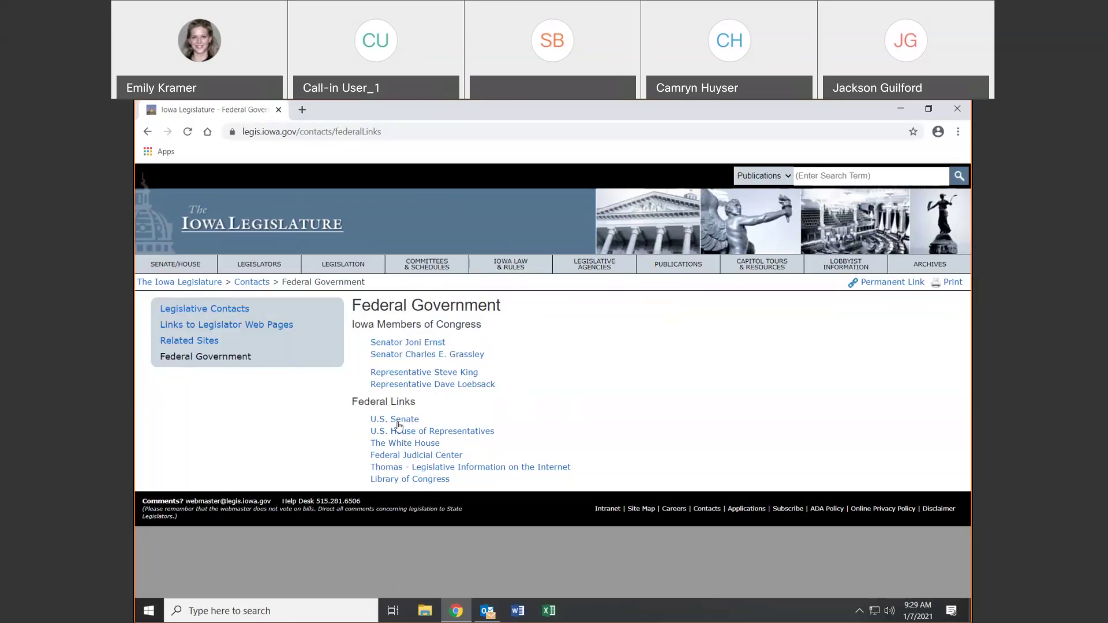
{"action": "left_click", "coordinate": [396, 423]}
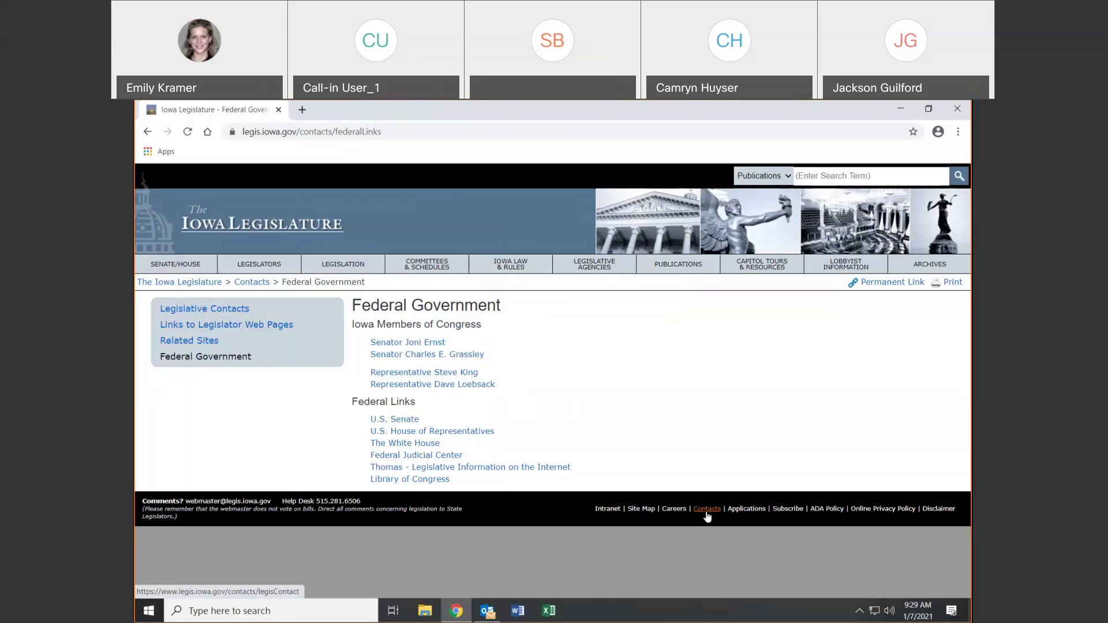
{"action": "left_click", "coordinate": [754, 514]}
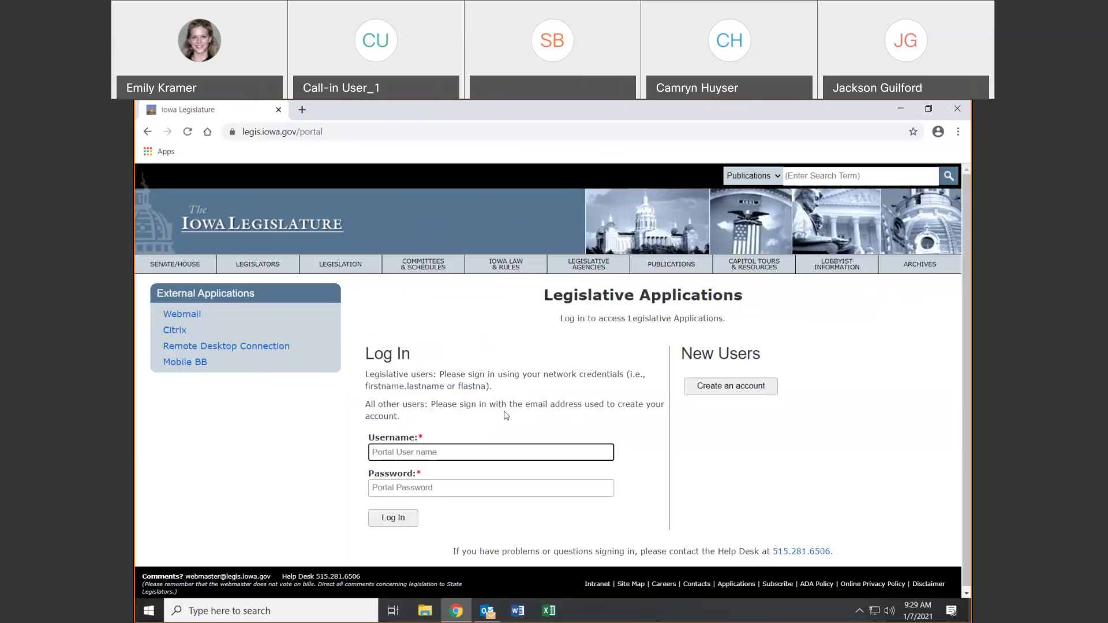
{"action": "left_click_drag", "start_coordinate": [437, 437], "coordinate": [373, 437]}
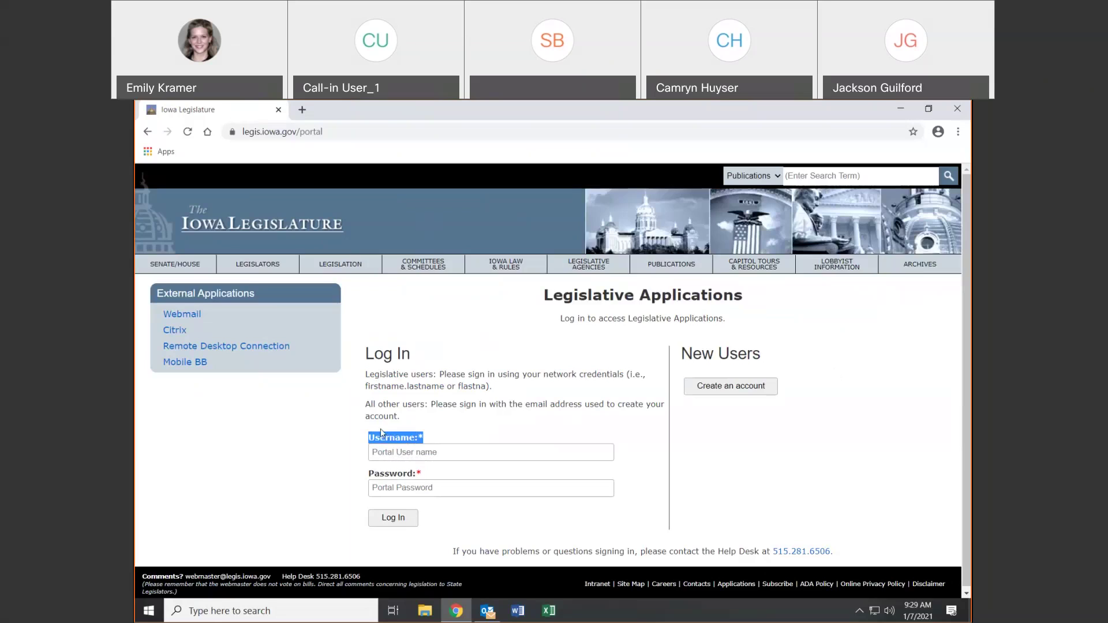
{"action": "left_click", "coordinate": [443, 434]}
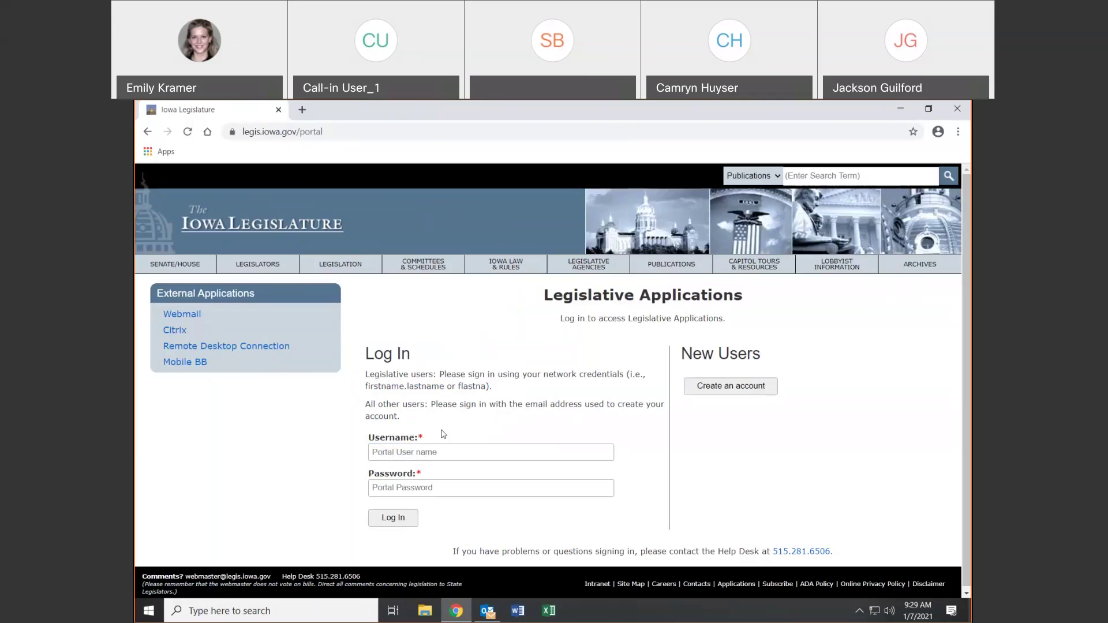
{"action": "left_click", "coordinate": [467, 490]}
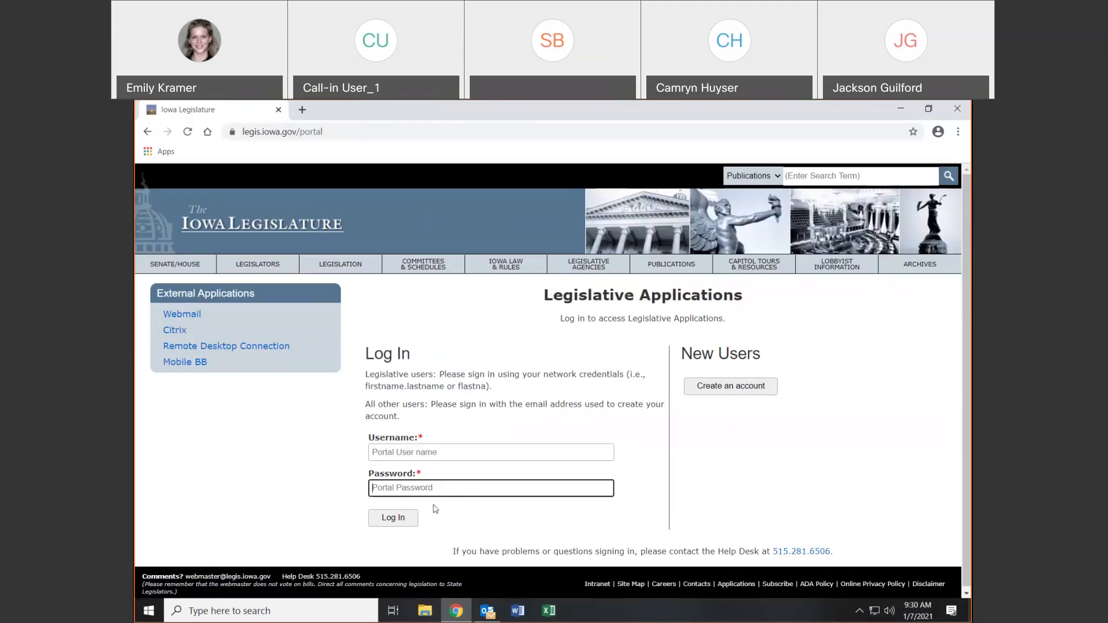
{"action": "left_click_drag", "start_coordinate": [453, 551], "coordinate": [831, 562]}
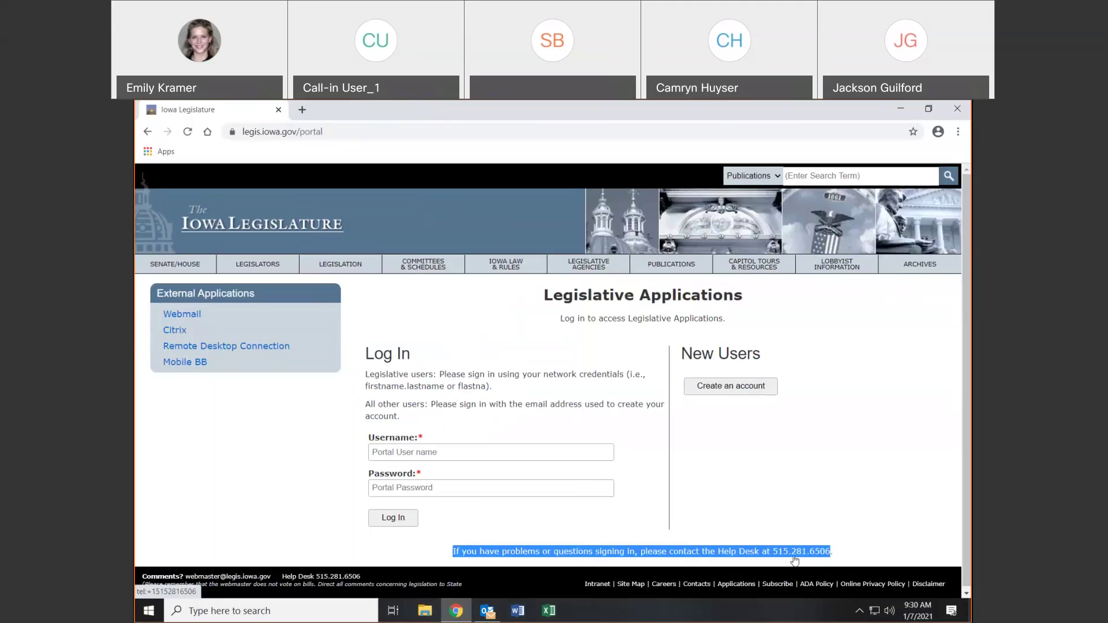
{"action": "left_click", "coordinate": [806, 516]}
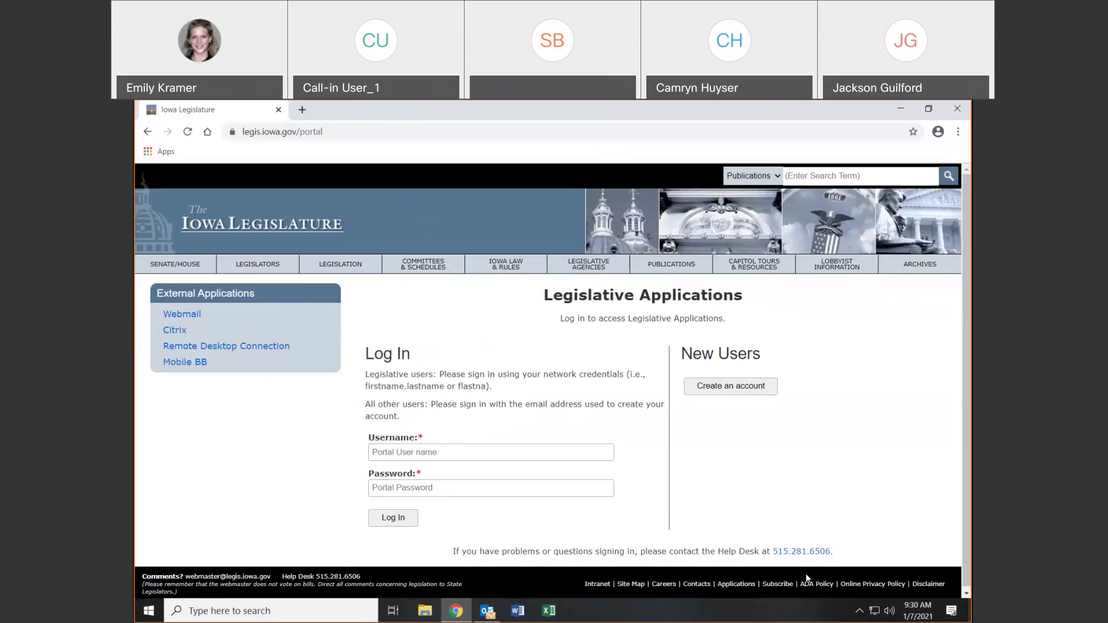
Open the subscriptions overview page
{"action": "left_click", "coordinate": [777, 585]}
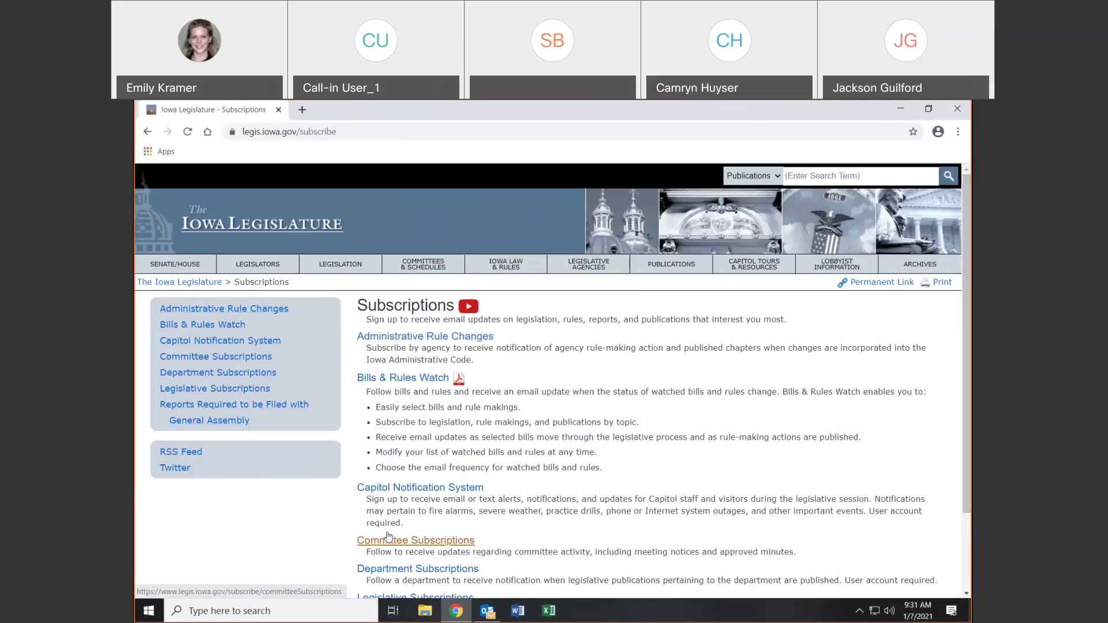
Open the Administrative Rule Changes subscription page
{"action": "left_click", "coordinate": [427, 336]}
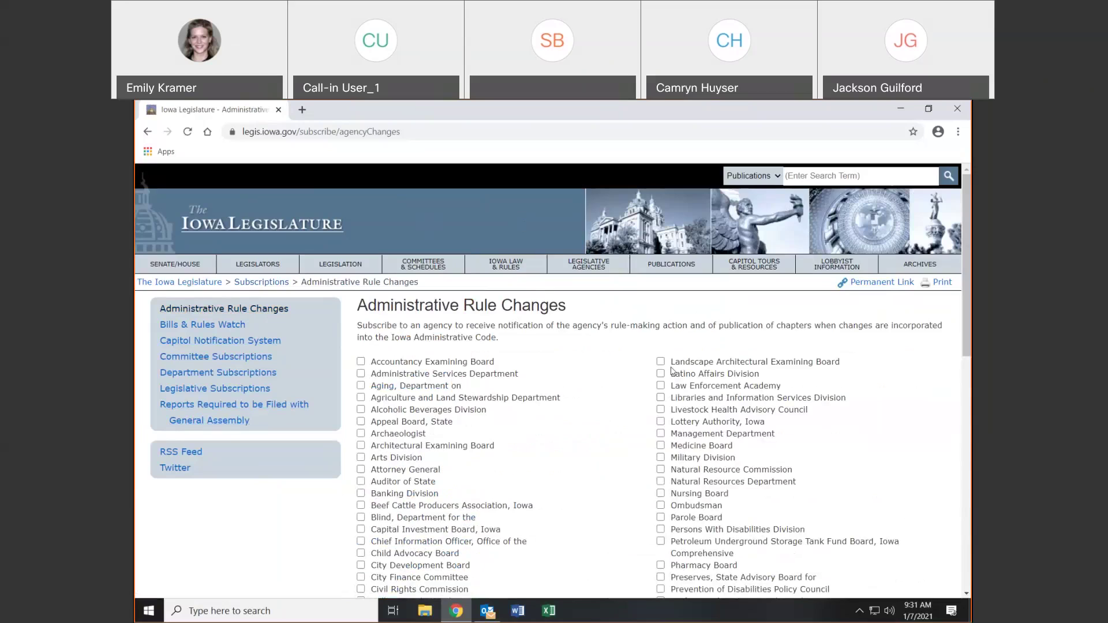
Check Landscape Architectural Examining Board, Latino Affairs Division and Law Enforcement Academy, then go to the Email Address field
{"action": "left_click", "coordinate": [661, 364]}
{"action": "left_click", "coordinate": [661, 374]}
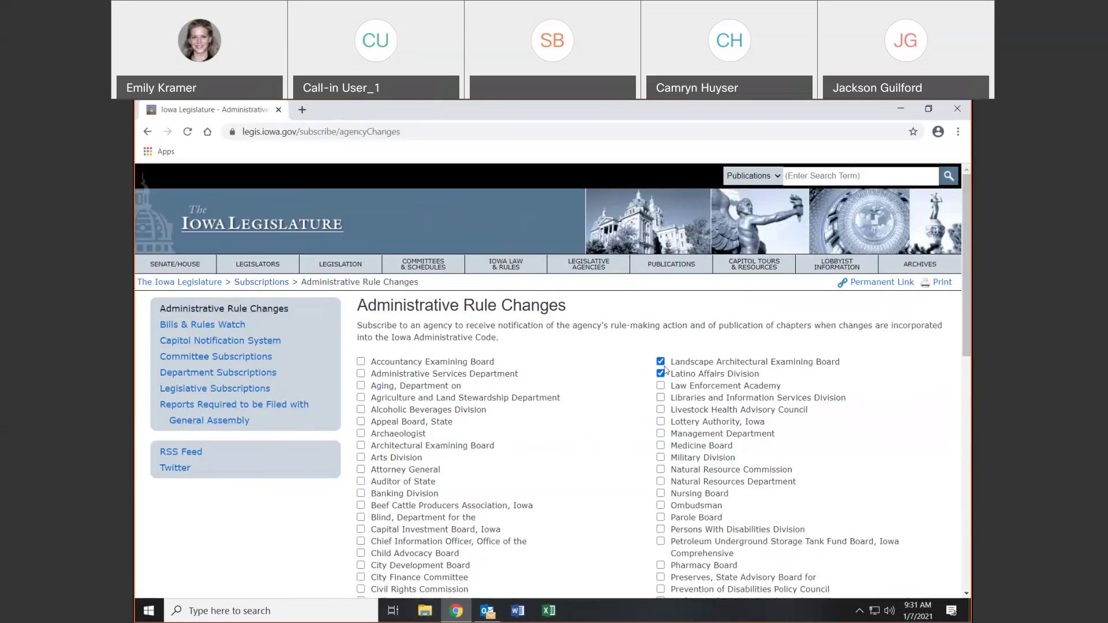
{"action": "left_click", "coordinate": [661, 386]}
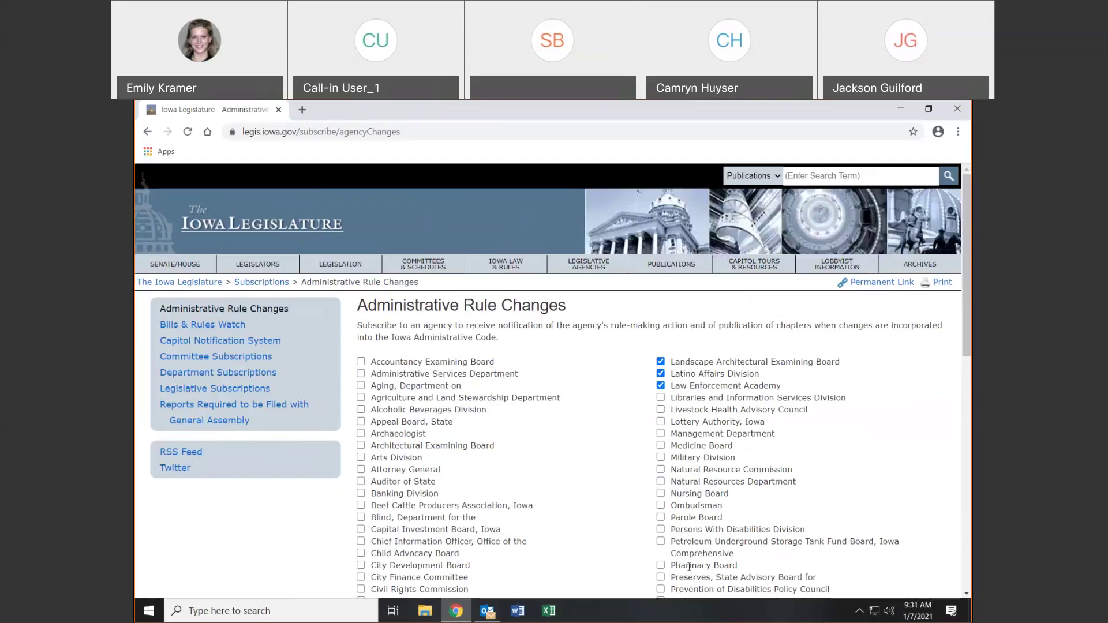
{"action": "left_click_drag", "start_coordinate": [967, 322], "coordinate": [959, 605]}
{"action": "left_click", "coordinate": [496, 479]}
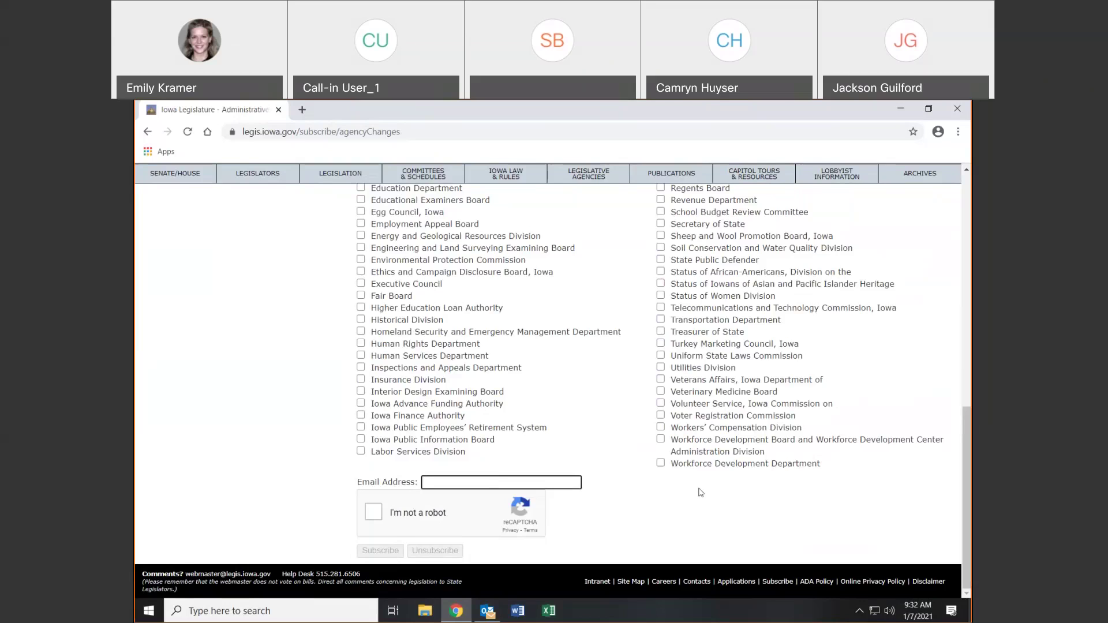
Log in to the Legislative Portal from Applications with the saved username and account password
{"action": "left_click", "coordinate": [748, 584]}
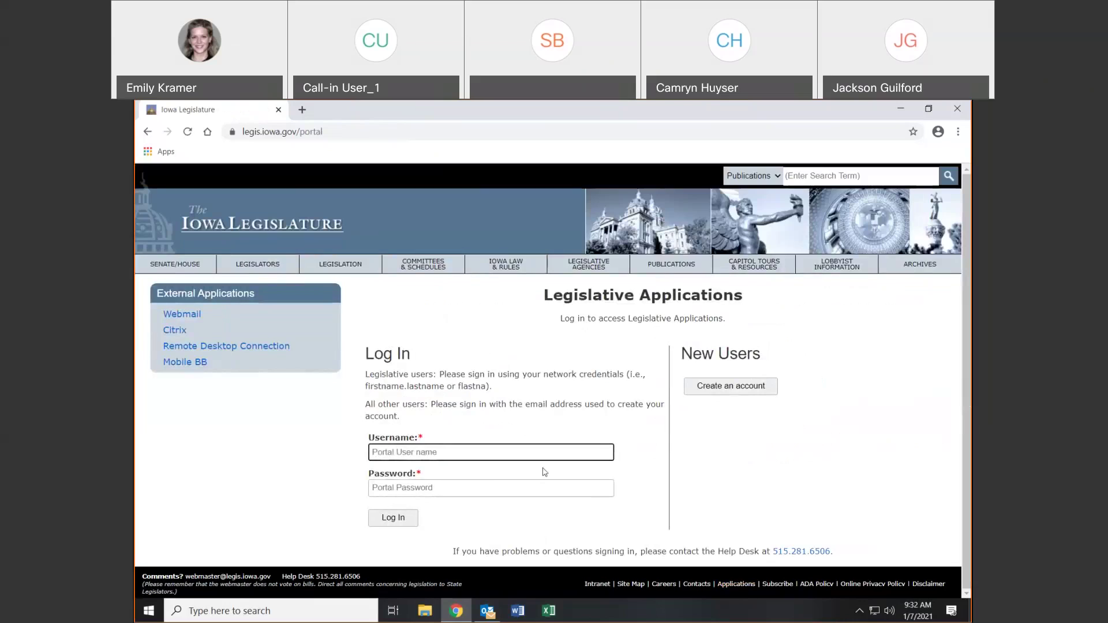
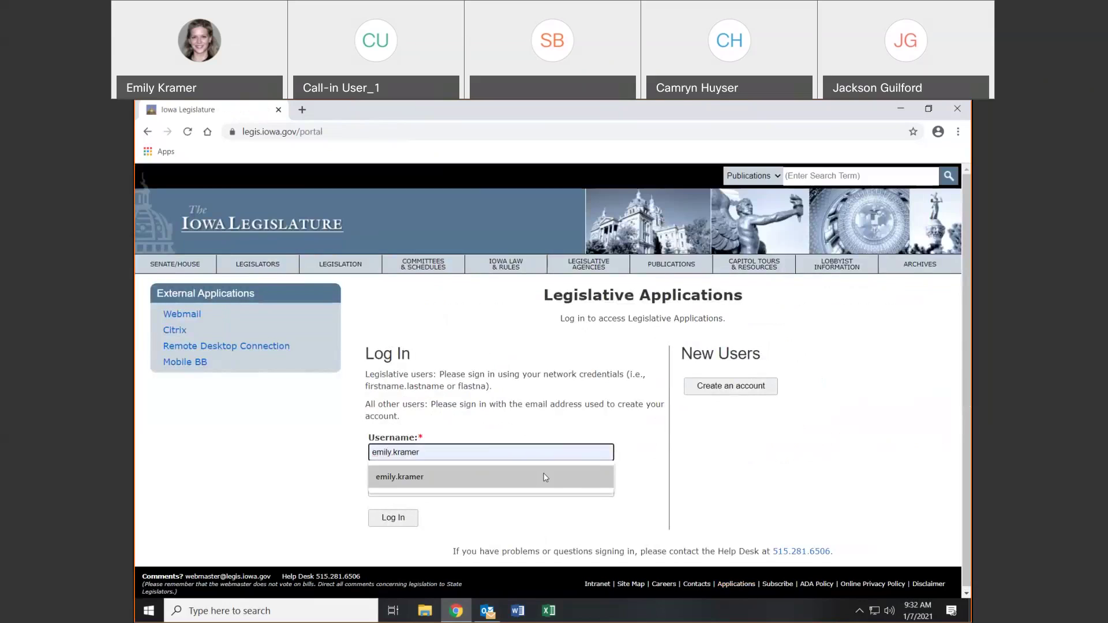
{"action": "left_click", "coordinate": [543, 473]}
{"action": "left_click", "coordinate": [536, 484]}
{"action": "type", "text": "••••••••••••"}
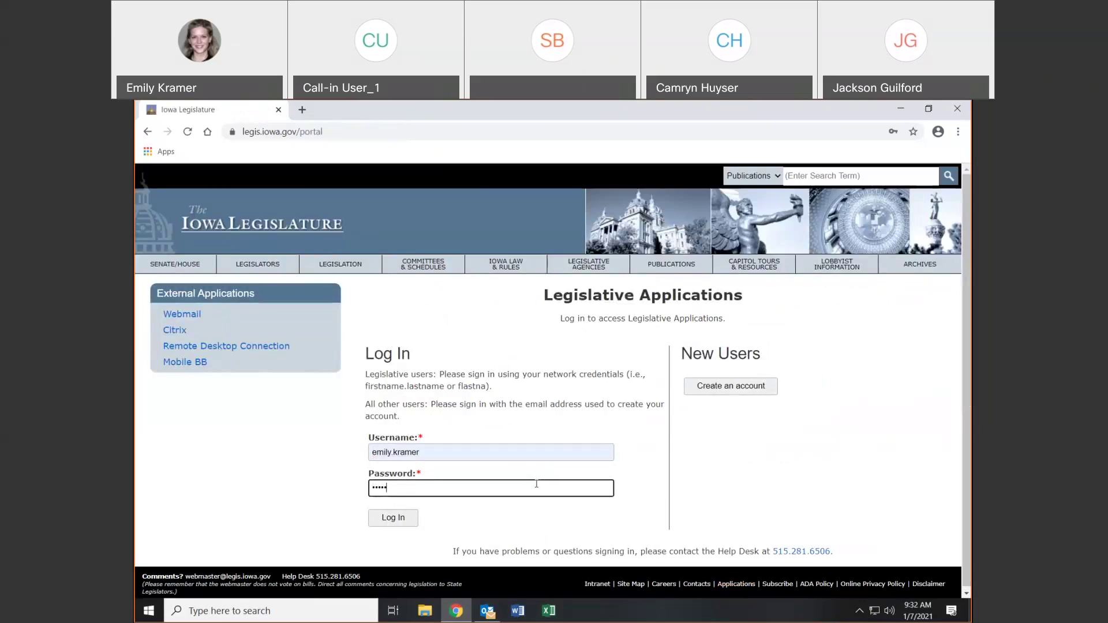
{"action": "type", "text": "•"}
{"action": "key", "text": "Return"}
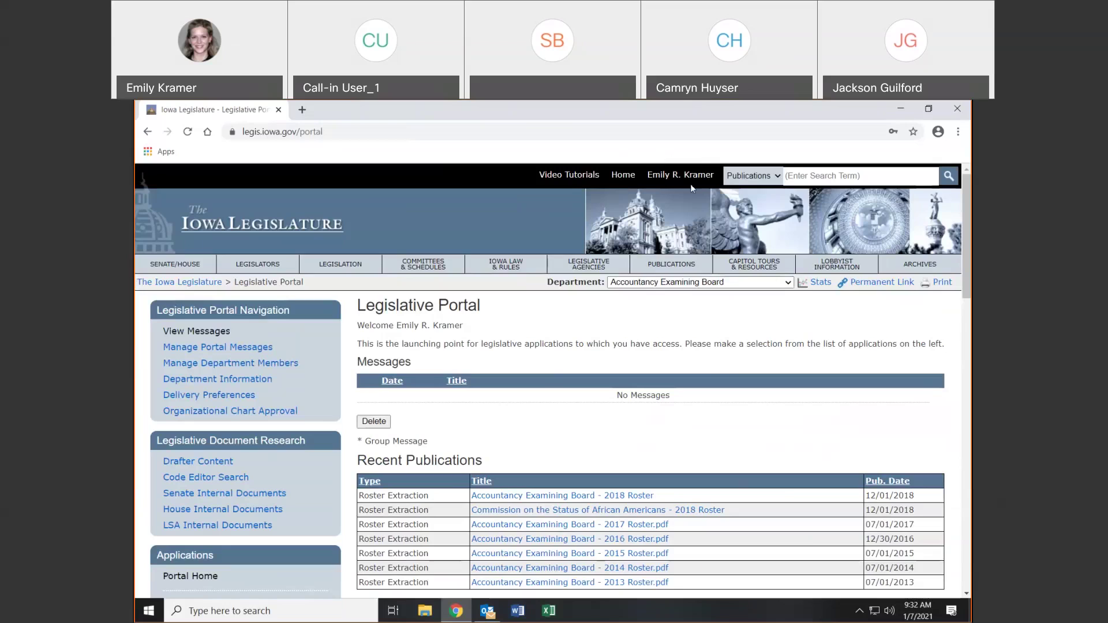
Go to the Subscriptions overview and review the Administrative Rule Changes page
{"action": "left_click_drag", "start_coordinate": [966, 257], "coordinate": [969, 556]}
{"action": "left_click", "coordinate": [889, 578]}
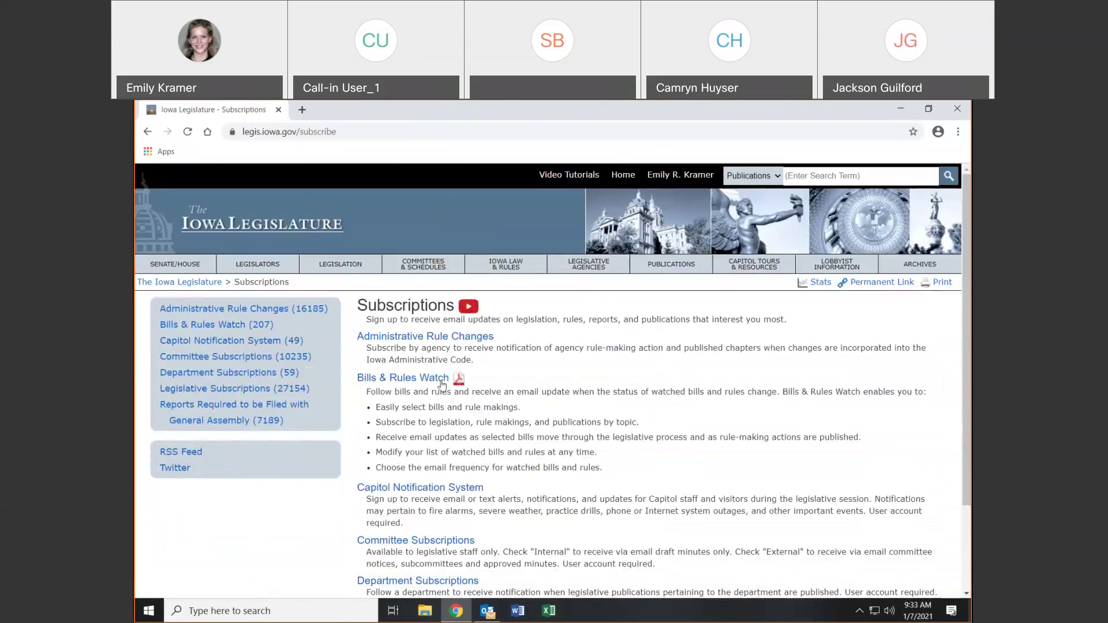
{"action": "left_click", "coordinate": [374, 337]}
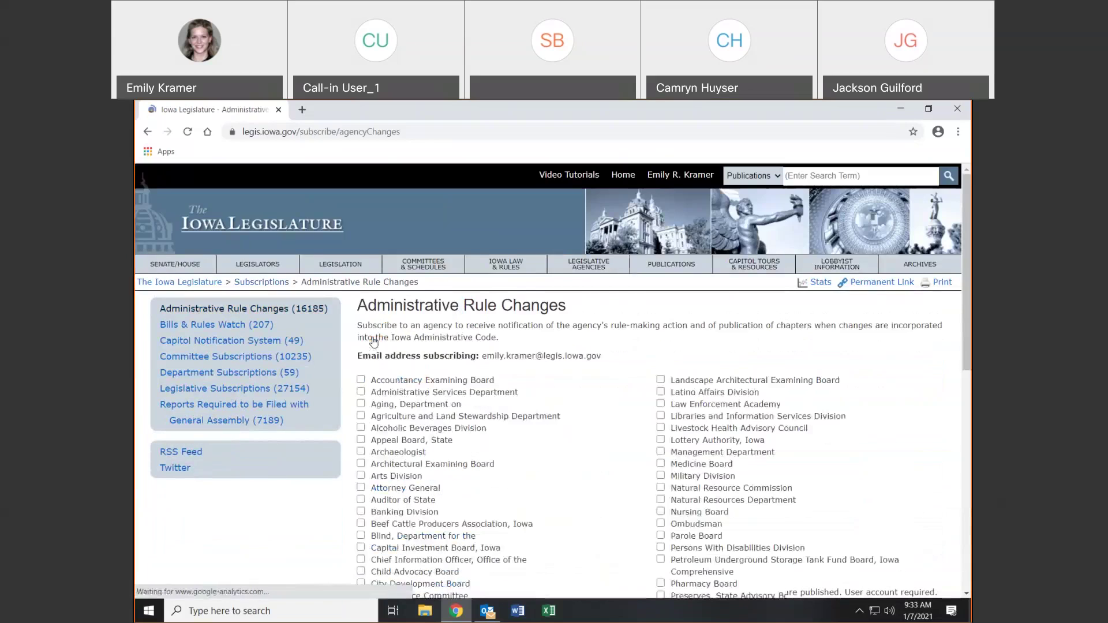
{"action": "scroll", "coordinate": [699, 383], "scroll_direction": "down", "scroll_amount": 7}
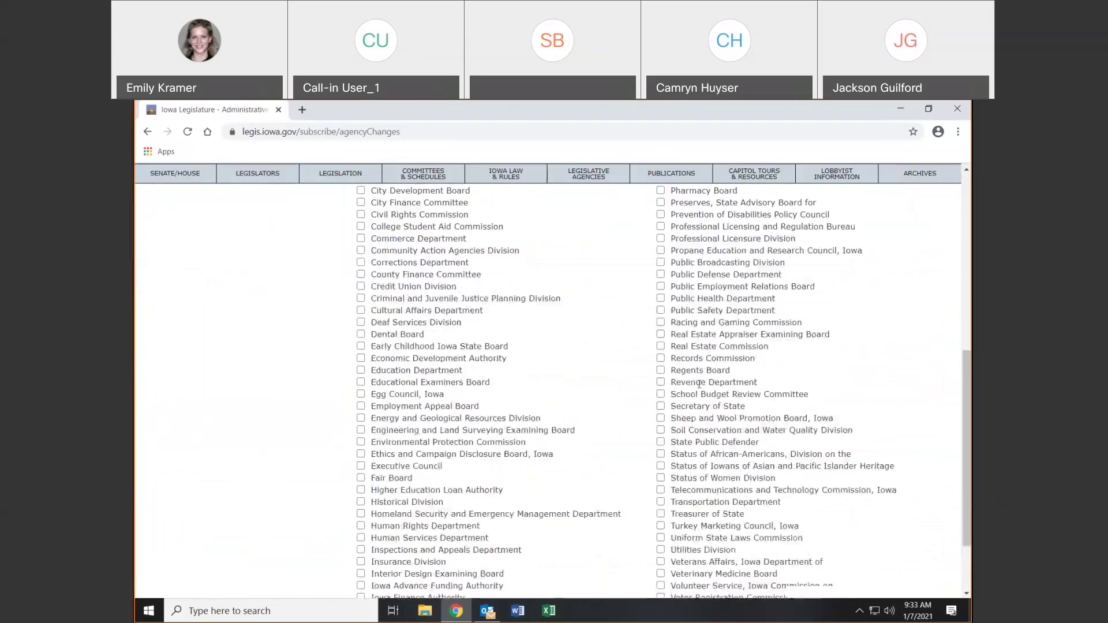
{"action": "scroll", "coordinate": [698, 384], "scroll_direction": "up", "scroll_amount": 7}
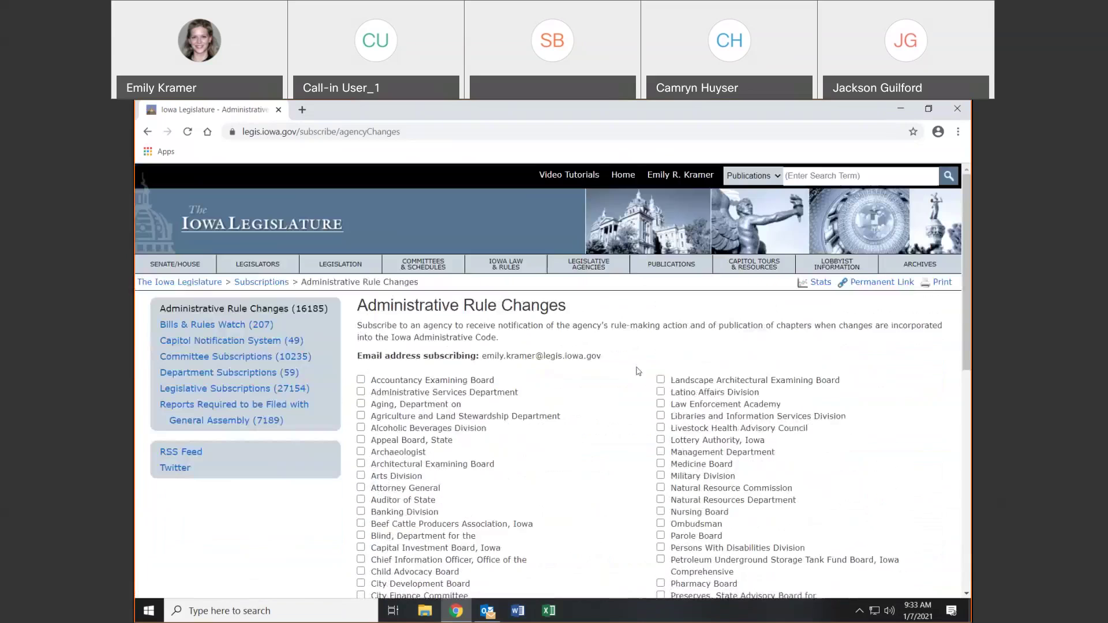
Look over Committee Subscriptions, then view Legislative Subscriptions with its three checked publications
{"action": "left_click", "coordinate": [229, 357]}
{"action": "scroll", "coordinate": [495, 368], "scroll_direction": "down", "scroll_amount": 3}
{"action": "scroll", "coordinate": [496, 369], "scroll_direction": "up", "scroll_amount": 3}
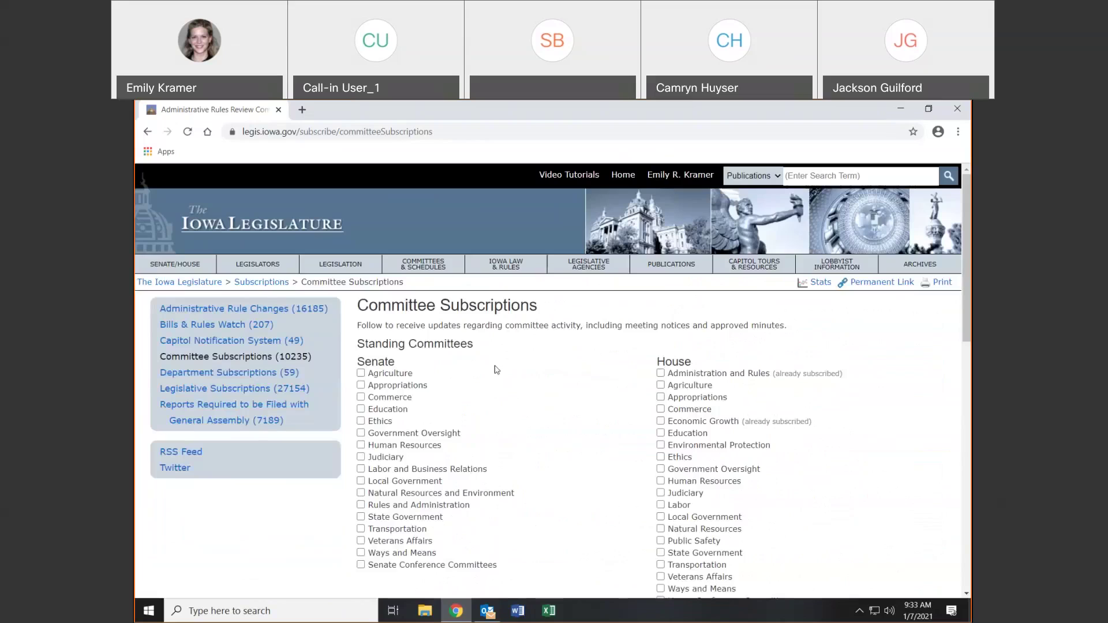
{"action": "left_click", "coordinate": [242, 390]}
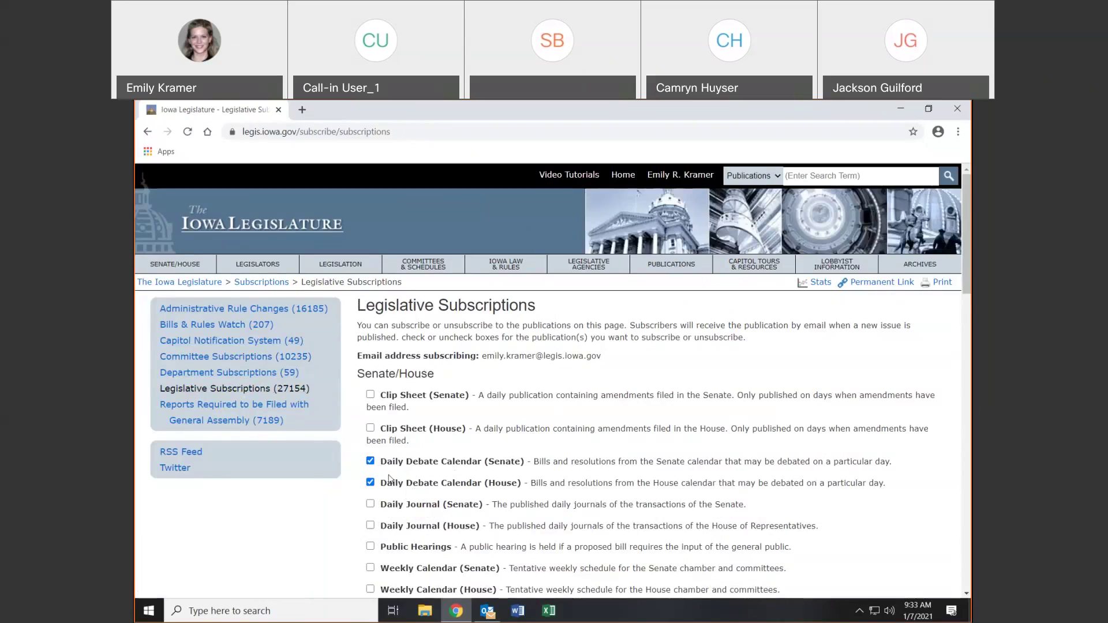
{"action": "scroll", "coordinate": [548, 381], "scroll_direction": "down", "scroll_amount": 3}
{"action": "scroll", "coordinate": [549, 381], "scroll_direction": "up", "scroll_amount": 1}
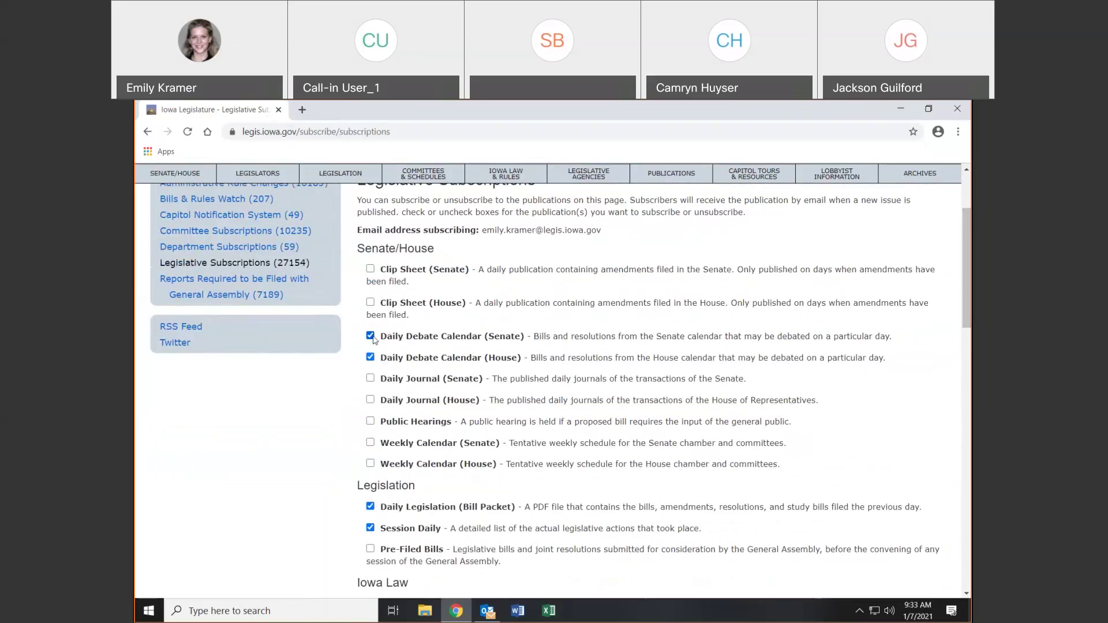
Uncheck Daily Debate Calendar (Senate) and close the unsubscribe confirmation
{"action": "left_click", "coordinate": [370, 335]}
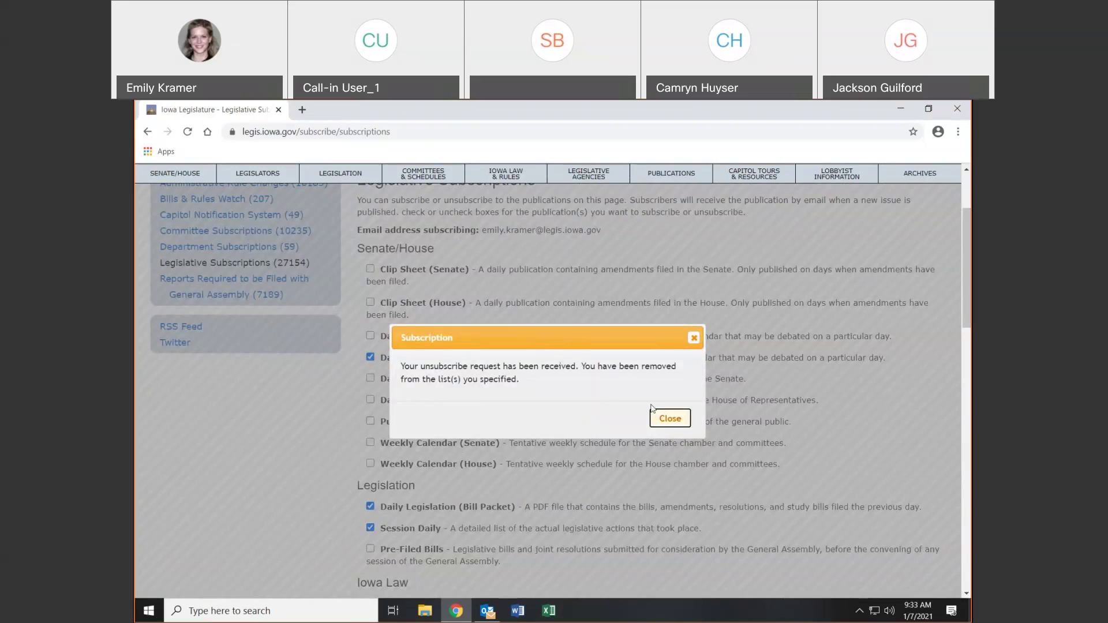
{"action": "left_click", "coordinate": [668, 421]}
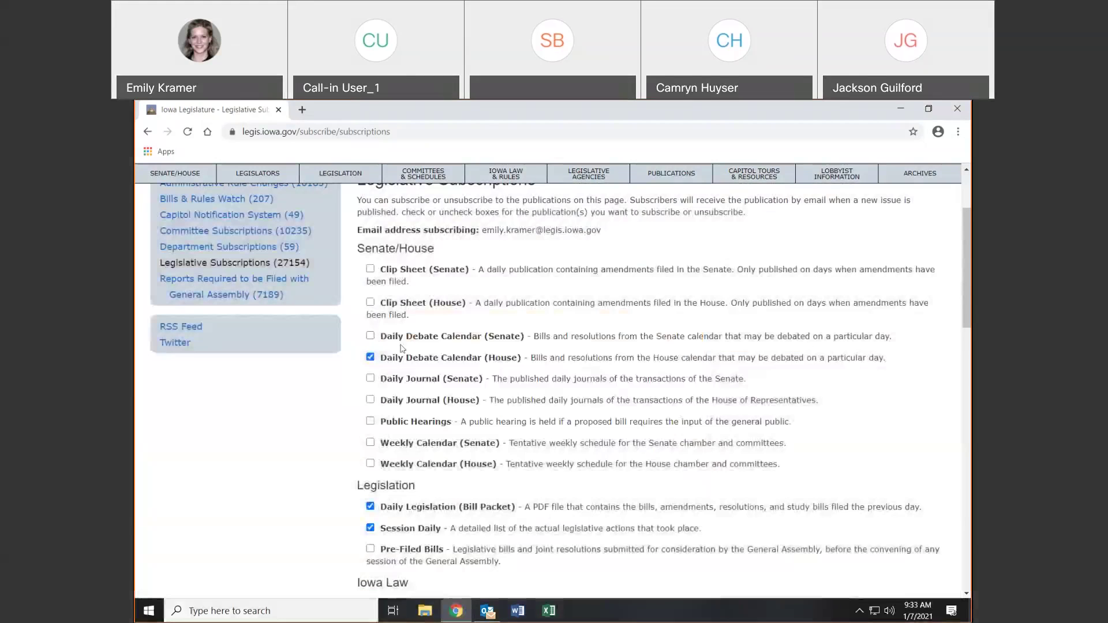
Recheck Daily Debate Calendar (Senate), dismiss the confirmation, and review the subscriptions list
{"action": "left_click", "coordinate": [370, 336]}
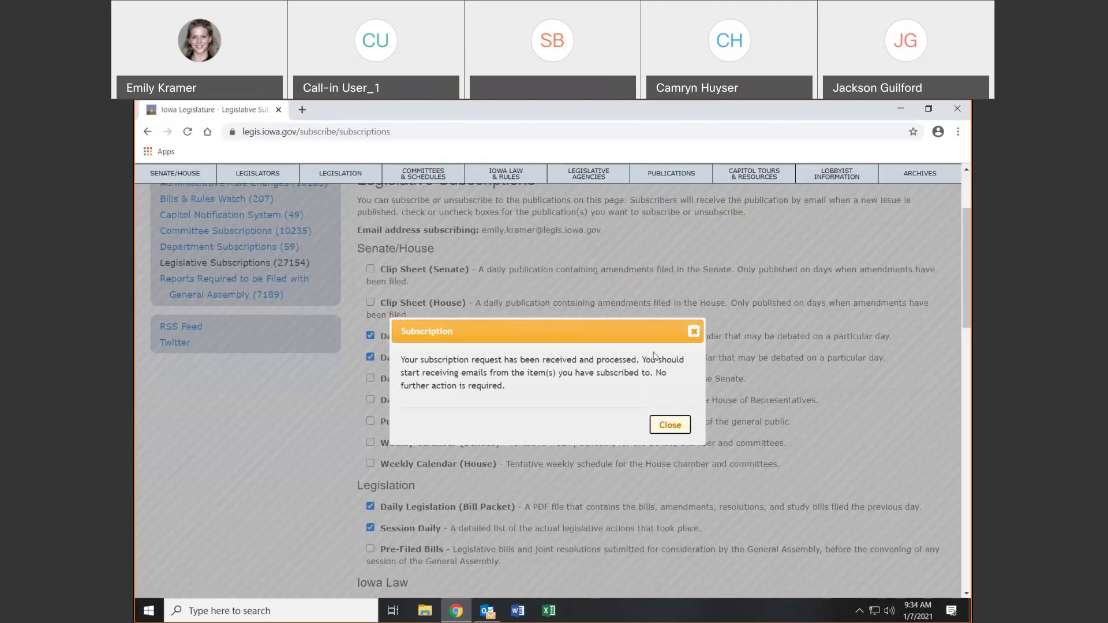
{"action": "left_click", "coordinate": [694, 332]}
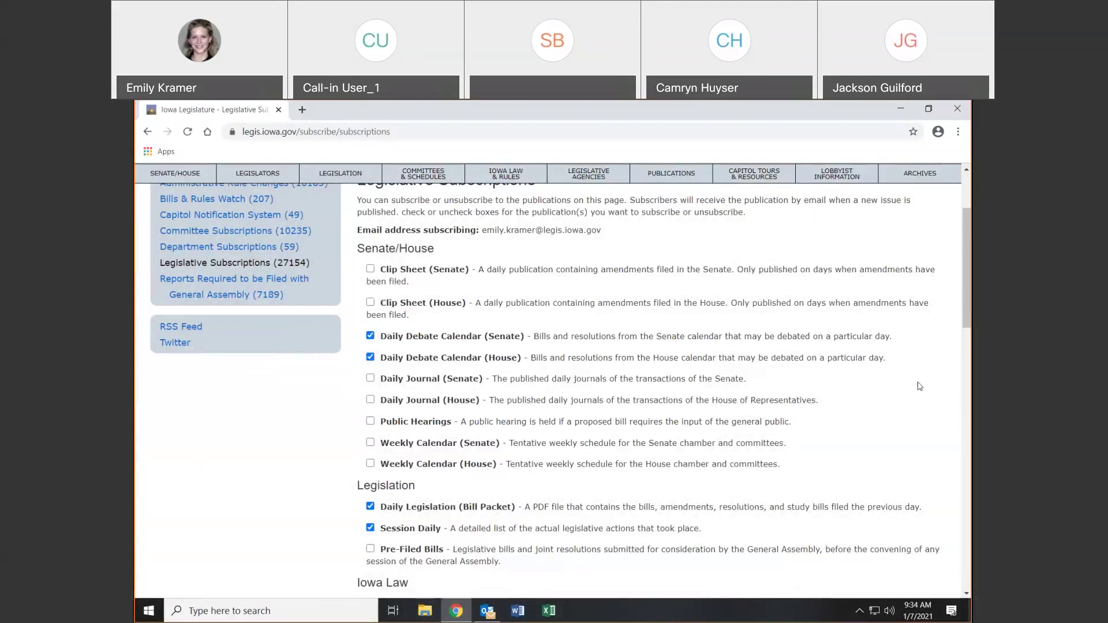
{"action": "left_click_drag", "start_coordinate": [969, 287], "coordinate": [972, 230]}
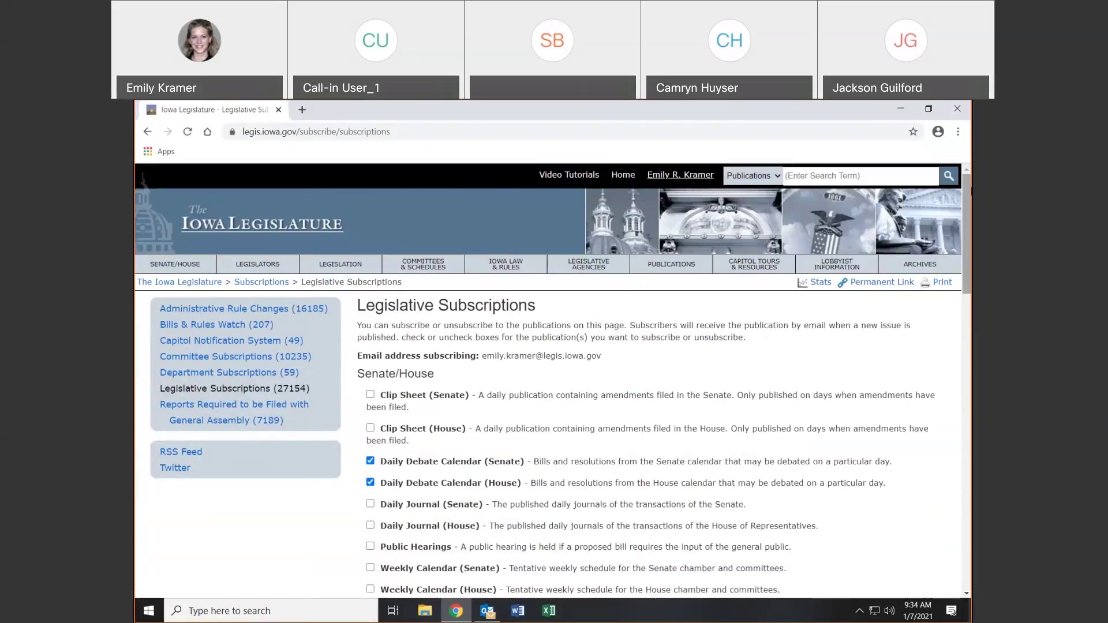
{"action": "scroll", "coordinate": [548, 381], "scroll_direction": "down", "scroll_amount": 15}
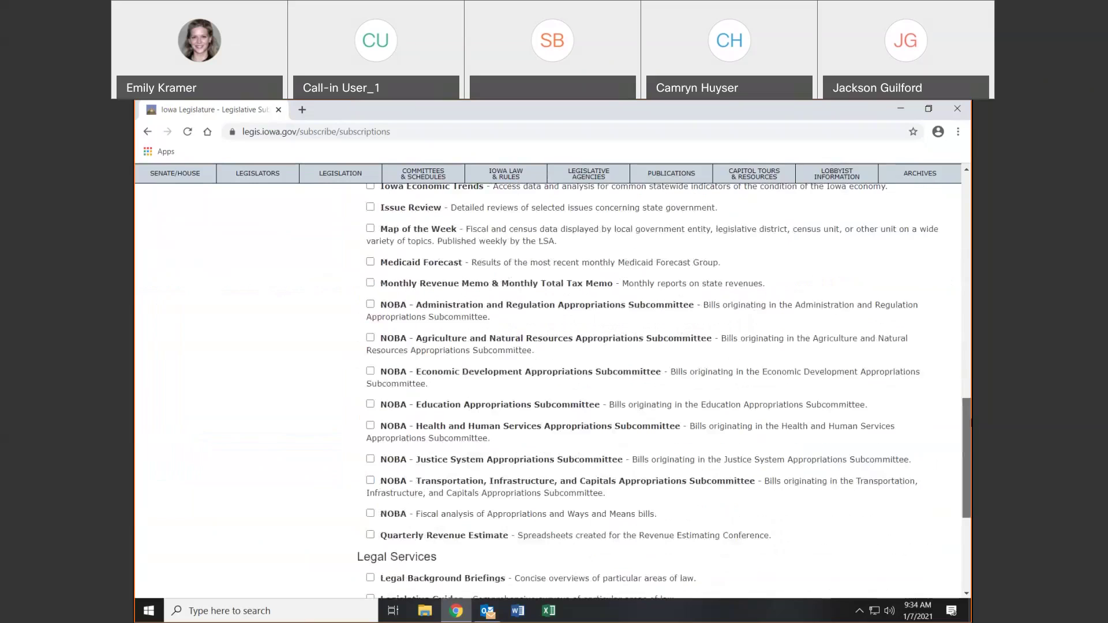
{"action": "scroll", "coordinate": [282, 316], "scroll_direction": "up", "scroll_amount": 15}
Visit Administrative Rule Changes and Capitol Notification System, then log out from the account menu
{"action": "left_click", "coordinate": [283, 312]}
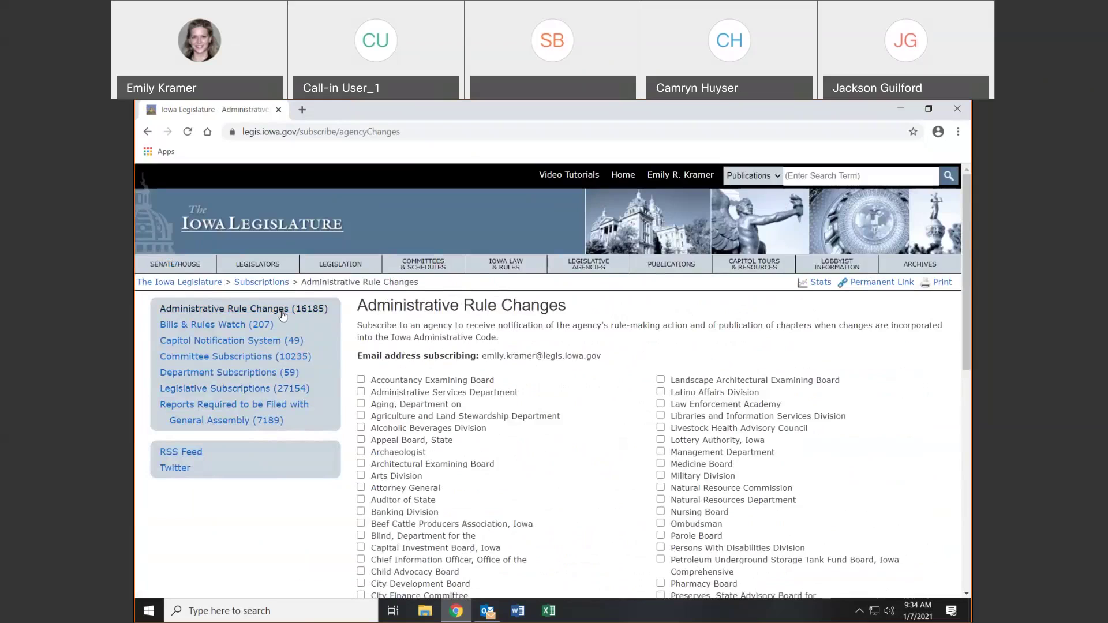
{"action": "left_click", "coordinate": [230, 342]}
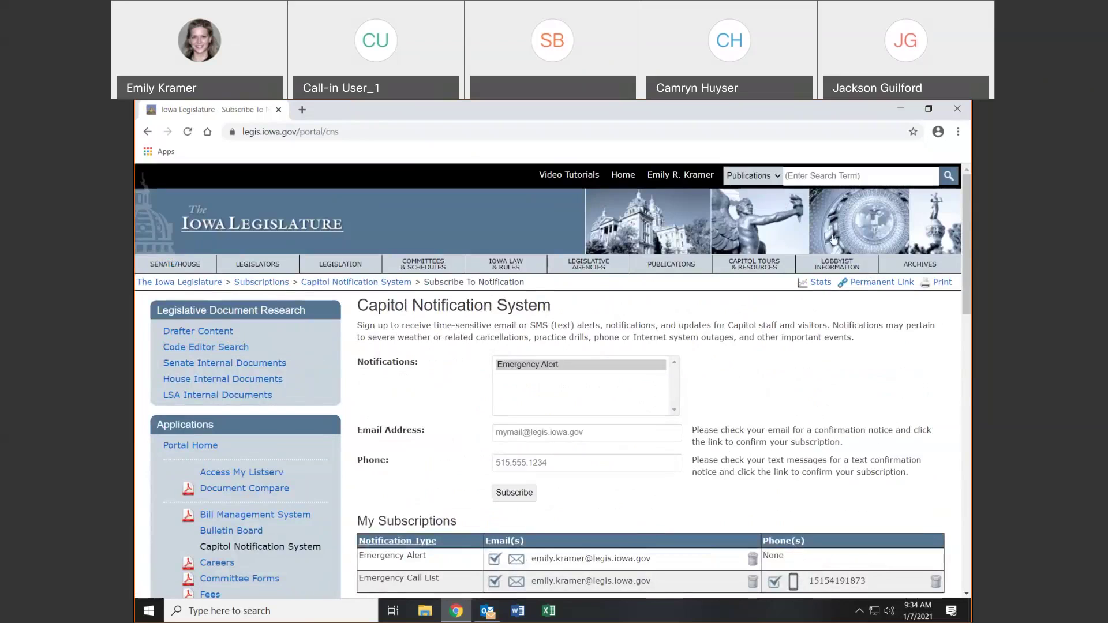
{"action": "left_click", "coordinate": [689, 180]}
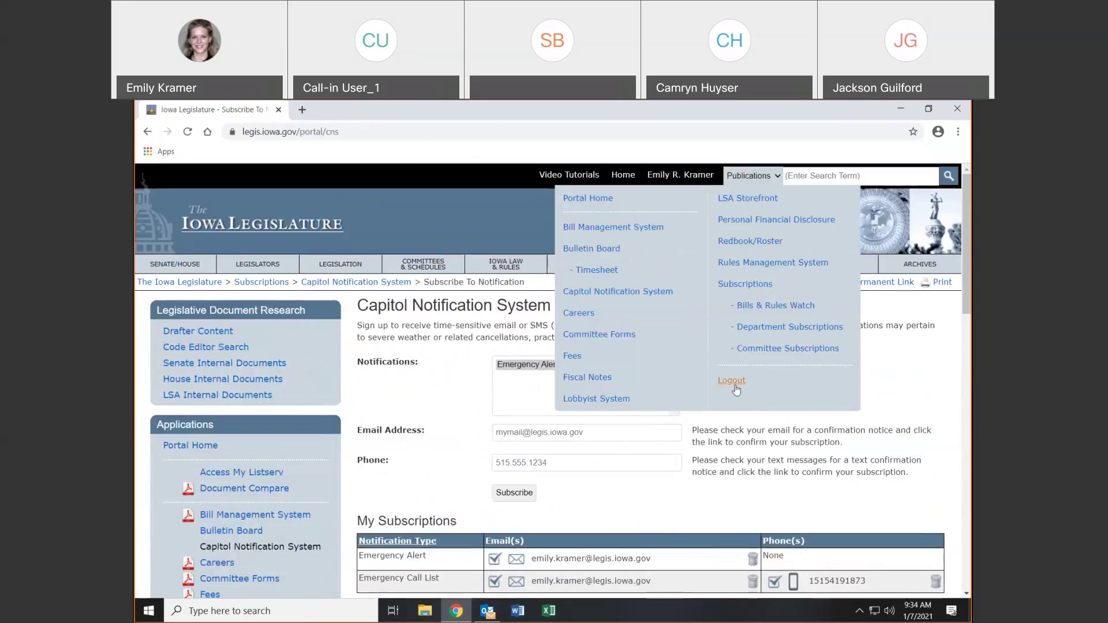
{"action": "left_click", "coordinate": [733, 382]}
Return to Subscriptions and open Capitol Notification System, which now shows the login page
{"action": "scroll", "coordinate": [783, 587], "scroll_direction": "down", "scroll_amount": 3}
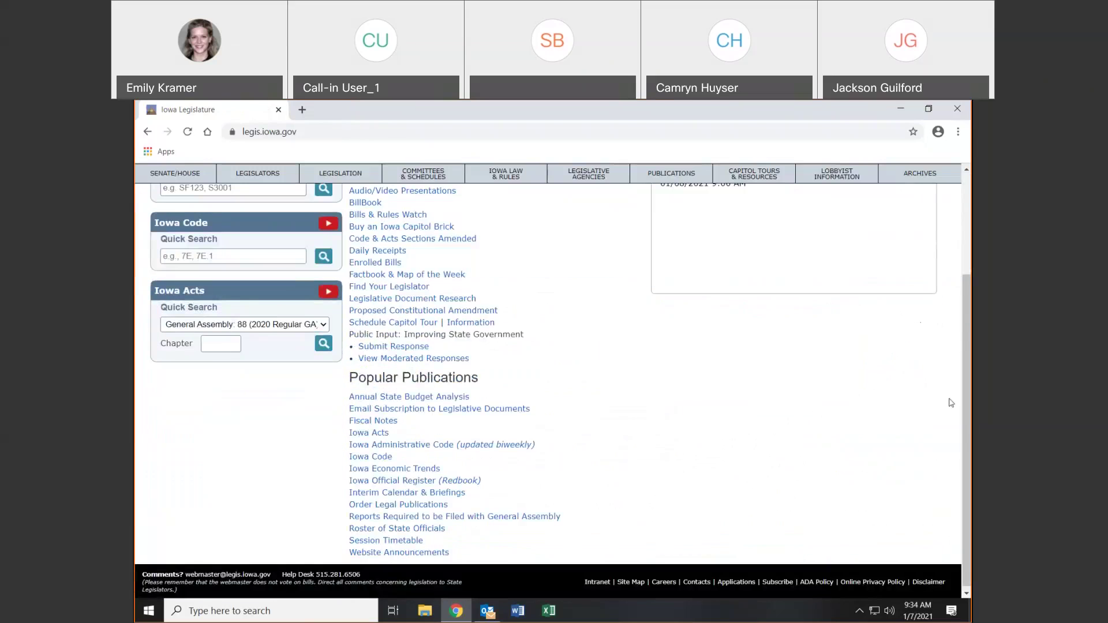
{"action": "left_click", "coordinate": [777, 582]}
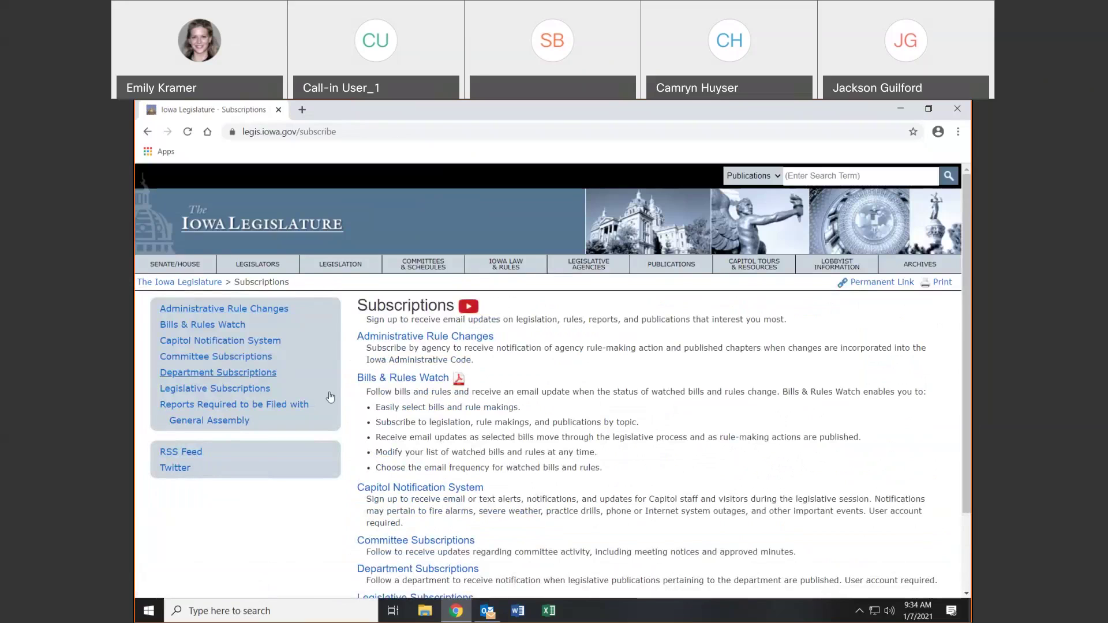
{"action": "left_click", "coordinate": [419, 489]}
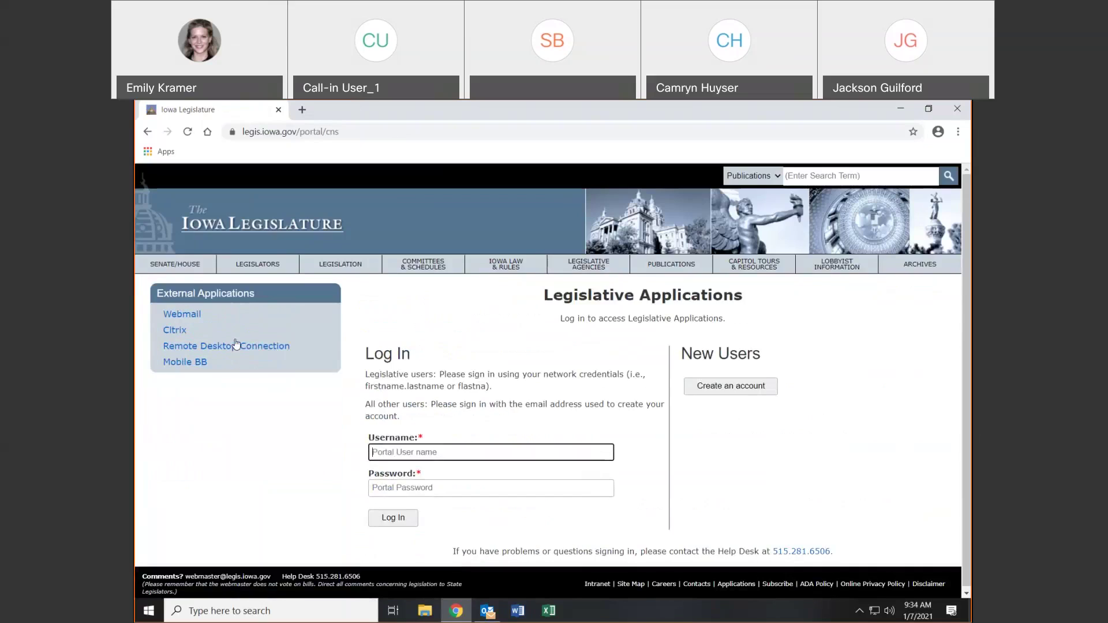
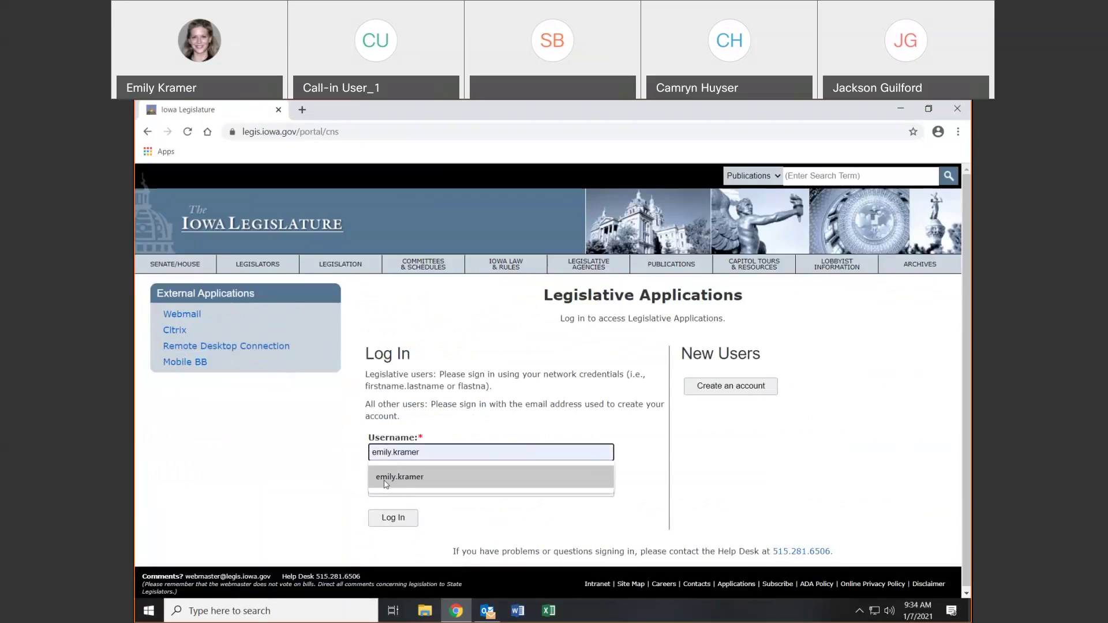
Log back in with the saved username and account password to reach Capitol Notification System
{"action": "left_click", "coordinate": [385, 479]}
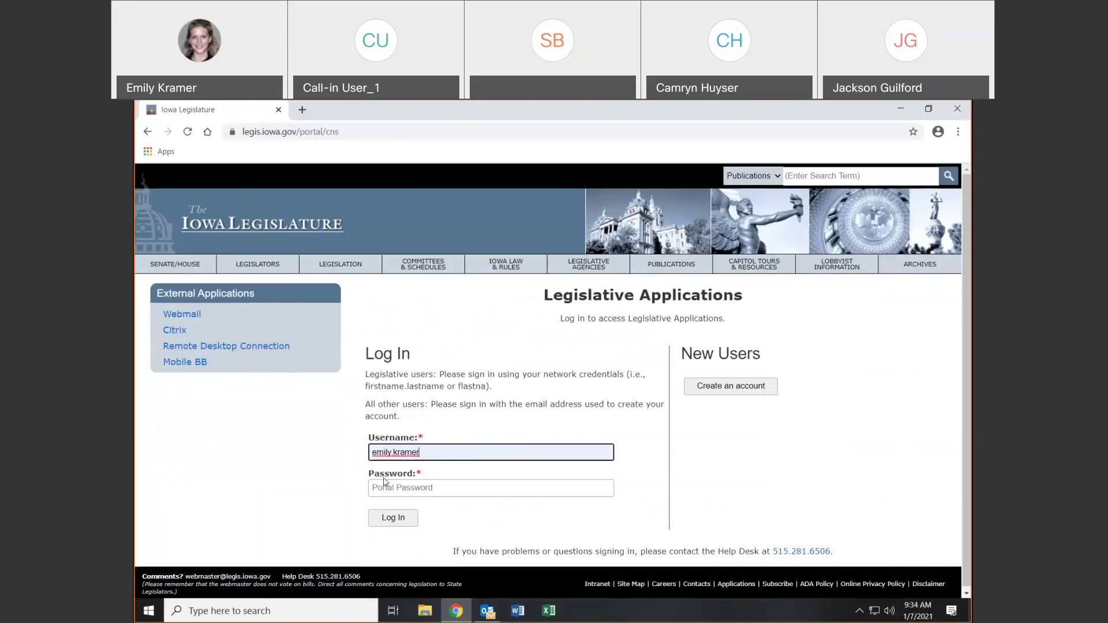
{"action": "left_click", "coordinate": [387, 486]}
{"action": "type", "text": "••••"}
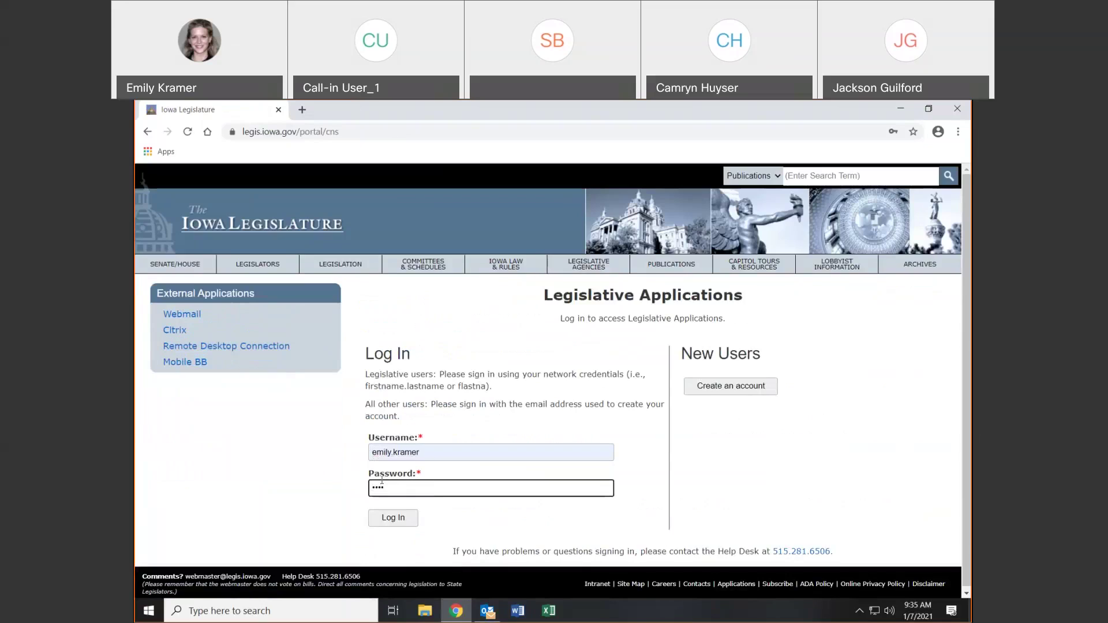
{"action": "type", "text": "•••••••••"}
{"action": "key", "text": "Return"}
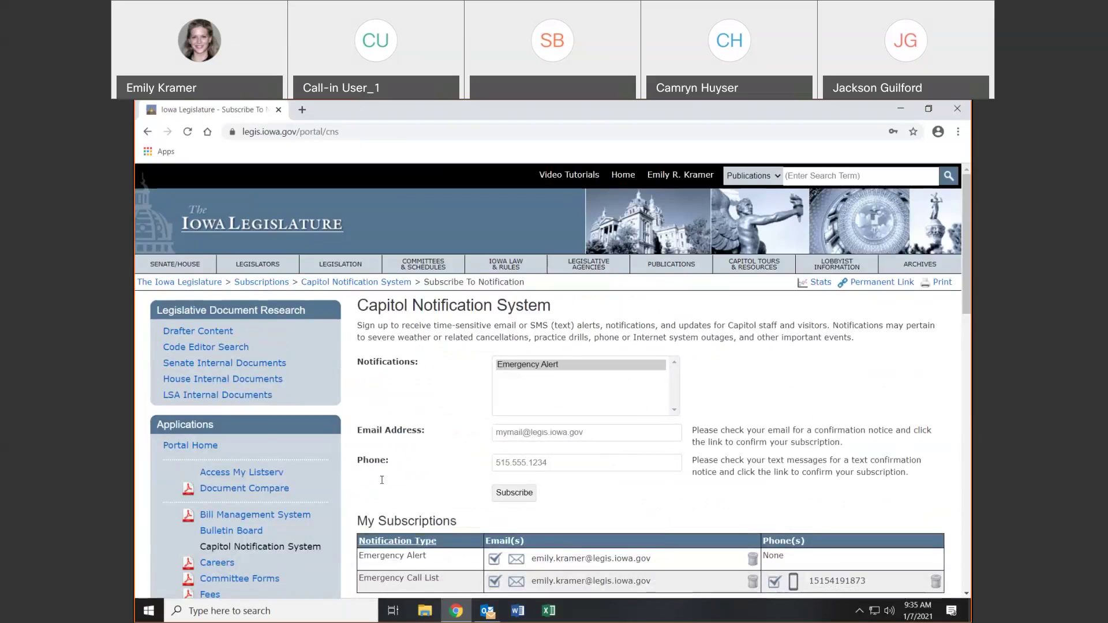
{"action": "left_click", "coordinate": [534, 369]}
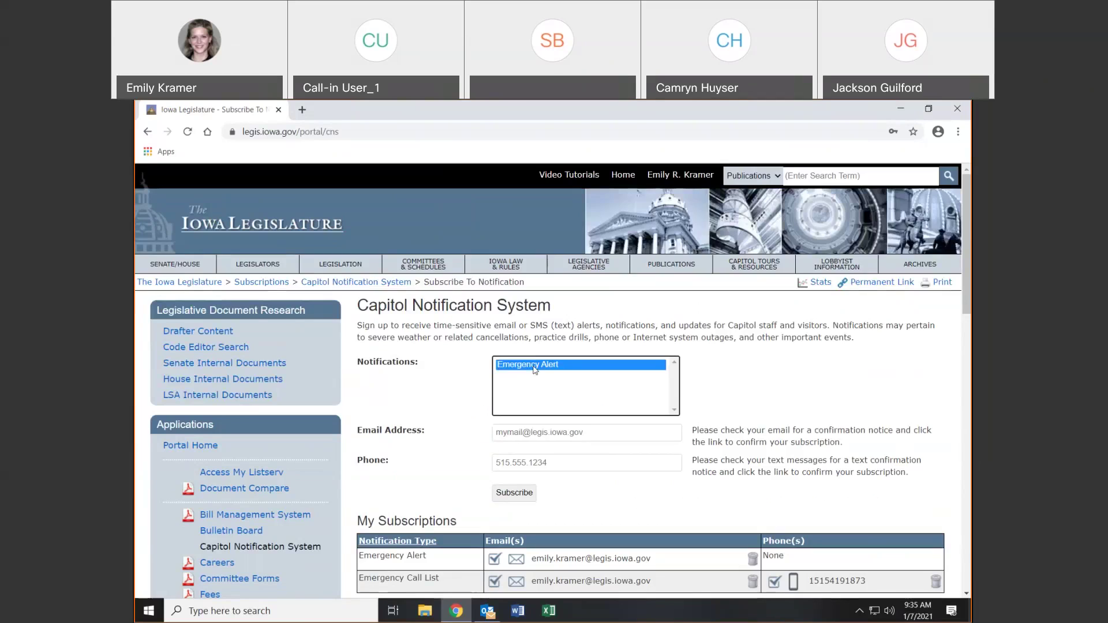
{"action": "left_click", "coordinate": [556, 434]}
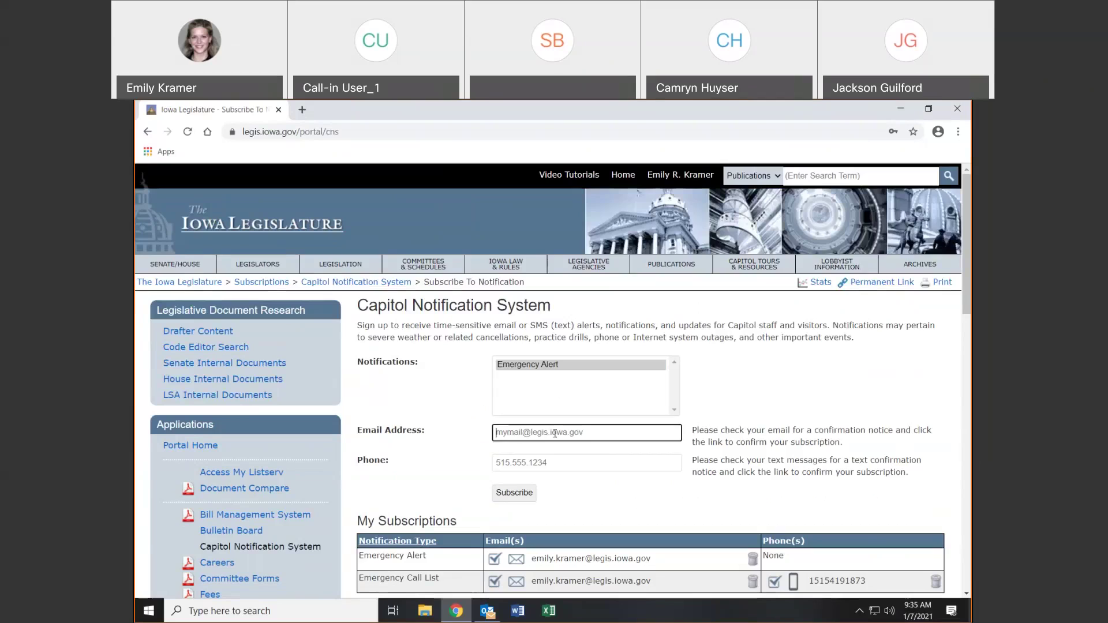
{"action": "left_click", "coordinate": [549, 466]}
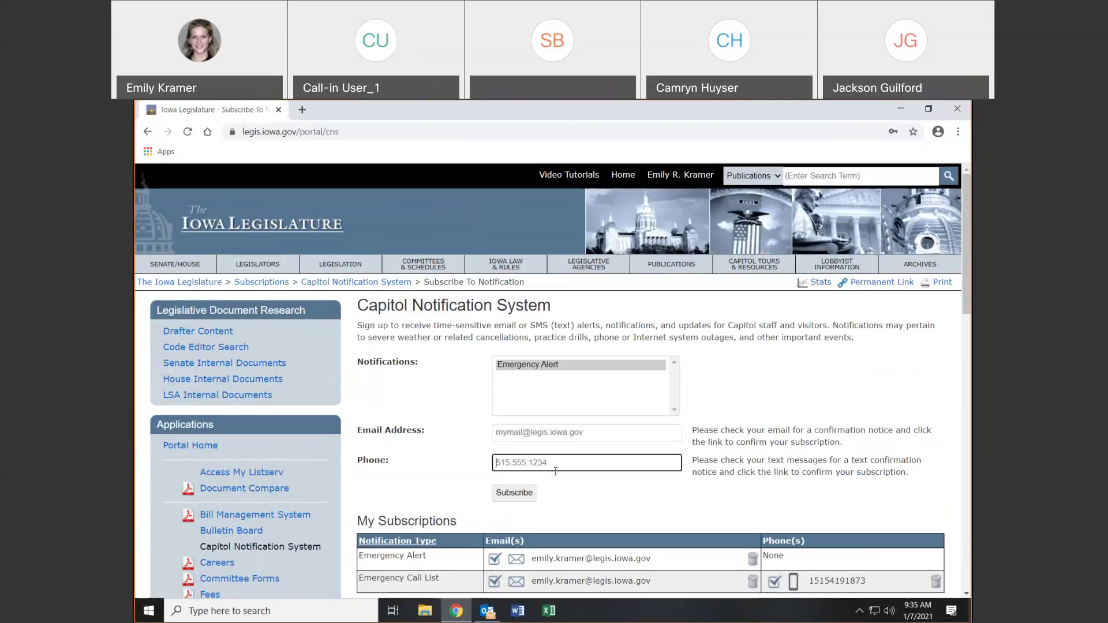
{"action": "left_click", "coordinate": [551, 434]}
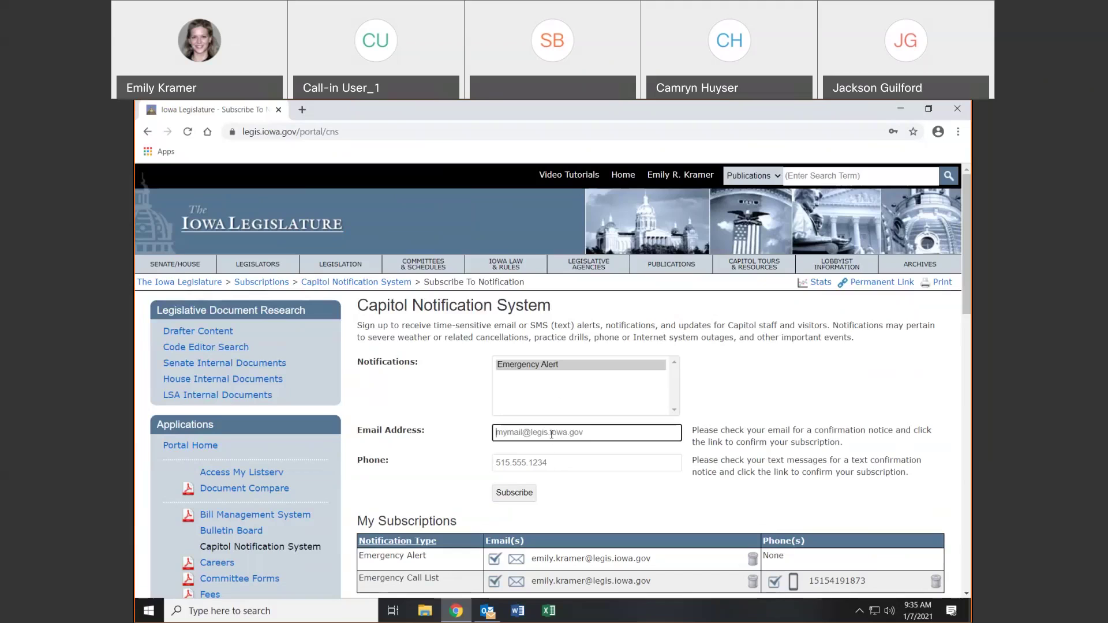
{"action": "left_click", "coordinate": [541, 464]}
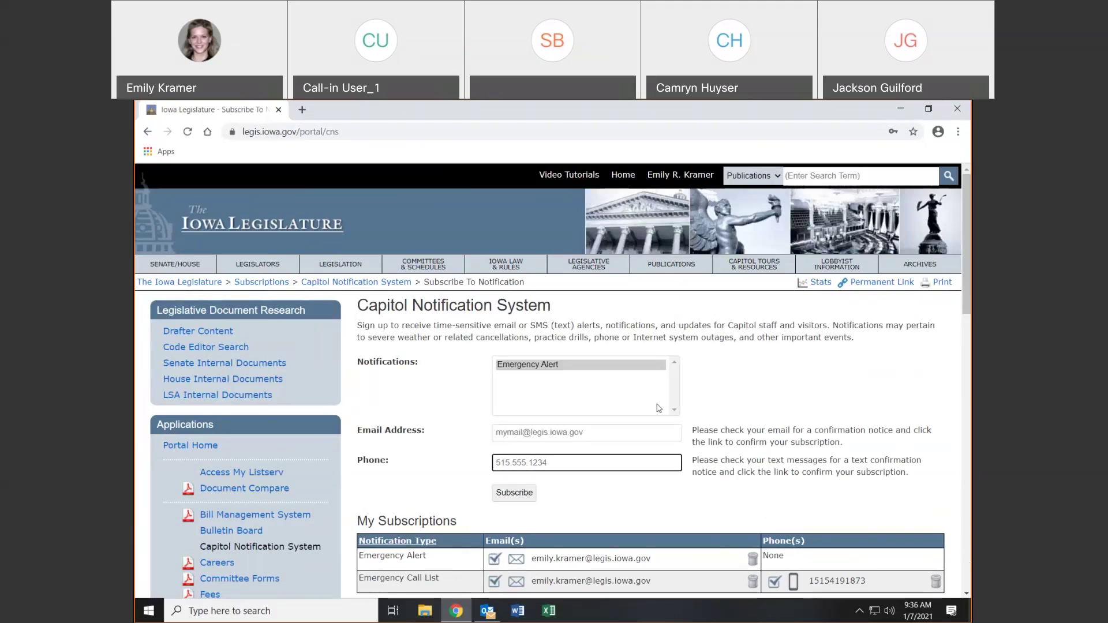
{"action": "left_click_drag", "start_coordinate": [968, 236], "coordinate": [967, 399]}
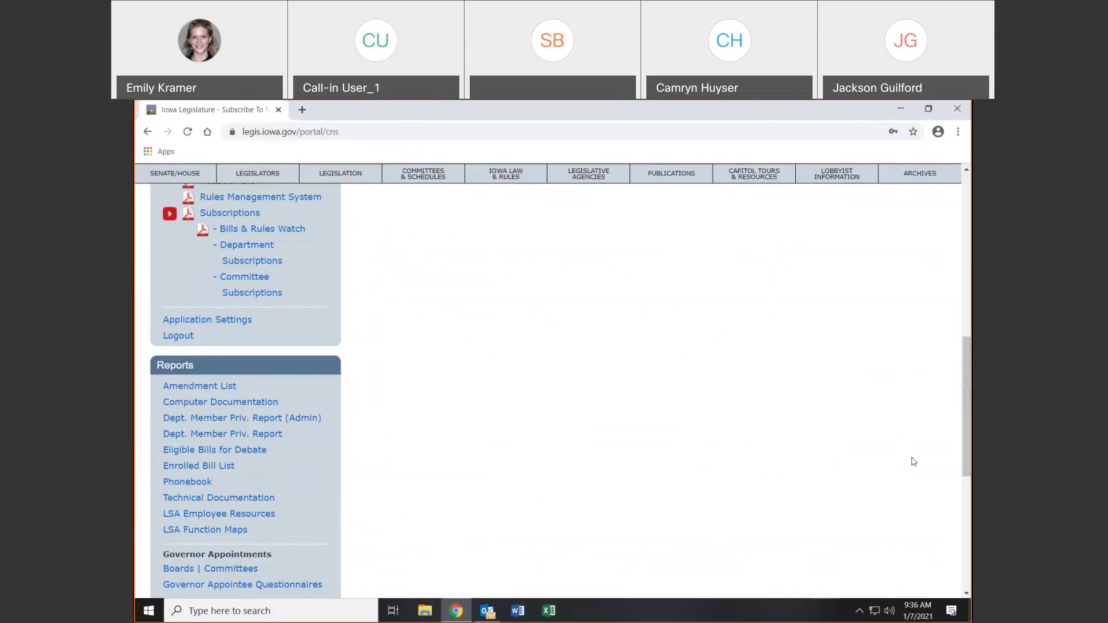
Go to Subscriptions and browse the Committee Subscriptions list of Senate and House committees
{"action": "scroll", "coordinate": [900, 474], "scroll_direction": "down", "scroll_amount": 6}
{"action": "left_click", "coordinate": [898, 583]}
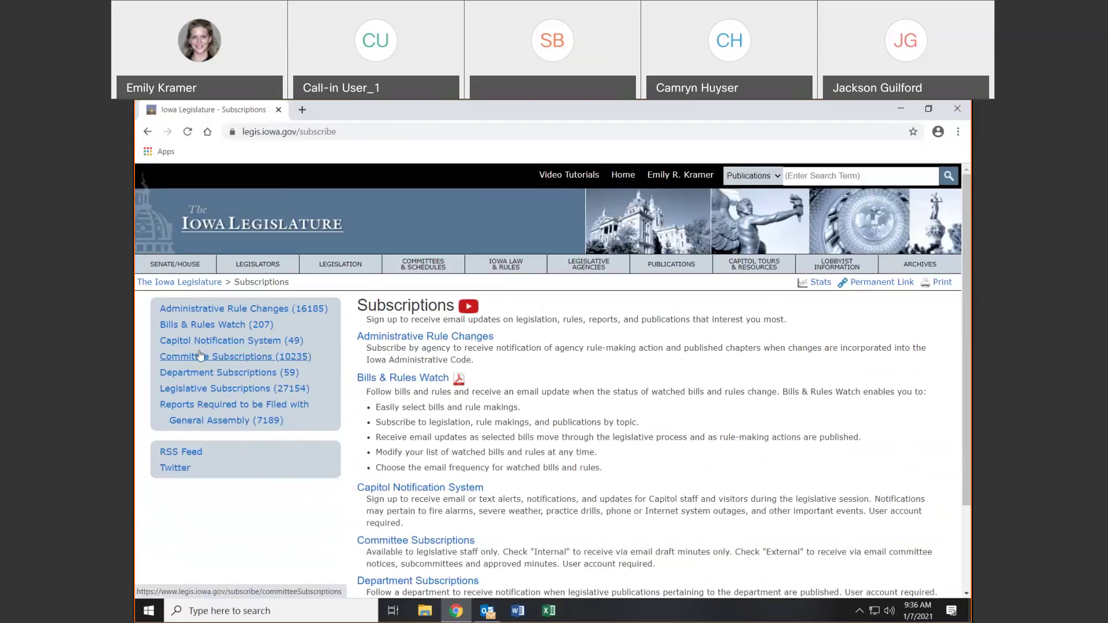
{"action": "left_click", "coordinate": [199, 358]}
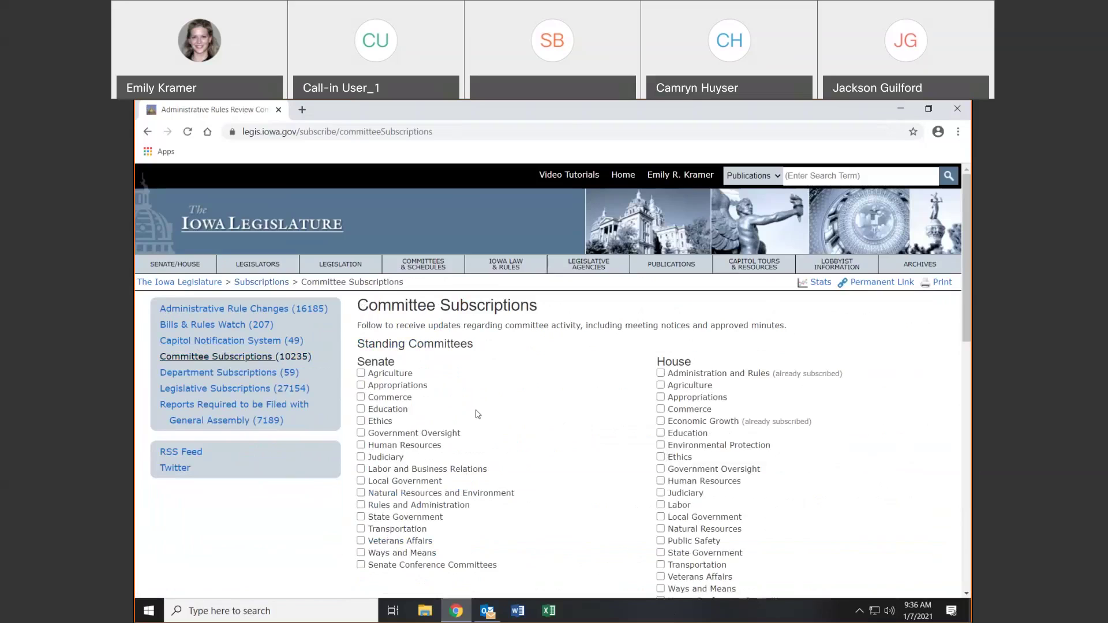
{"action": "scroll", "coordinate": [349, 414], "scroll_direction": "down", "scroll_amount": 12}
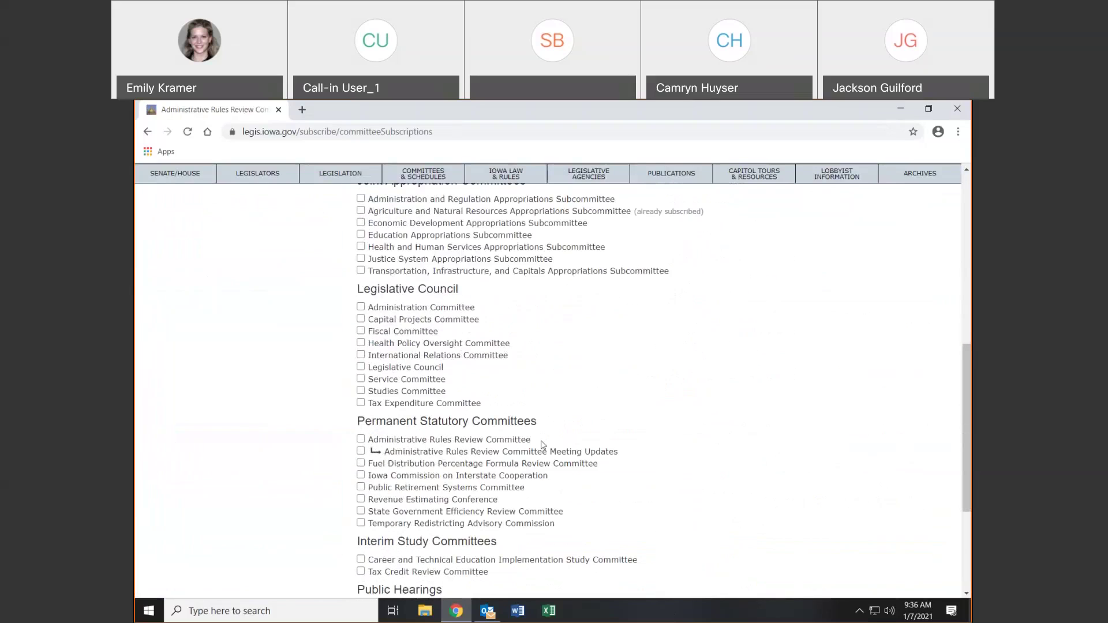
{"action": "scroll", "coordinate": [542, 445], "scroll_direction": "up", "scroll_amount": 15}
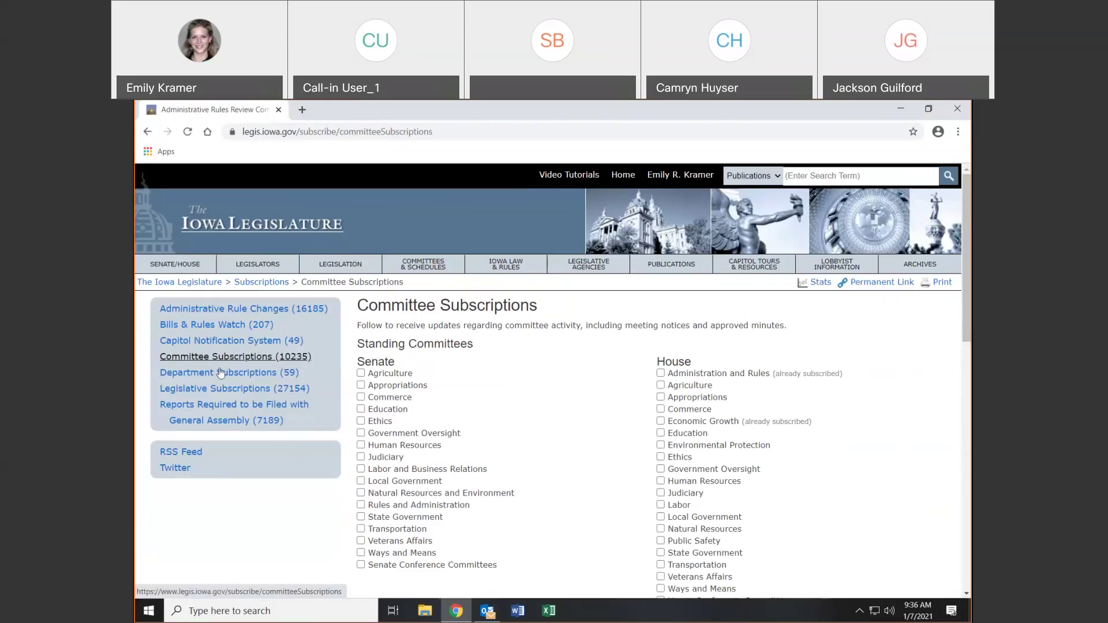
Browse the Department Subscriptions list, then return to Legislative Subscriptions
{"action": "left_click", "coordinate": [220, 373]}
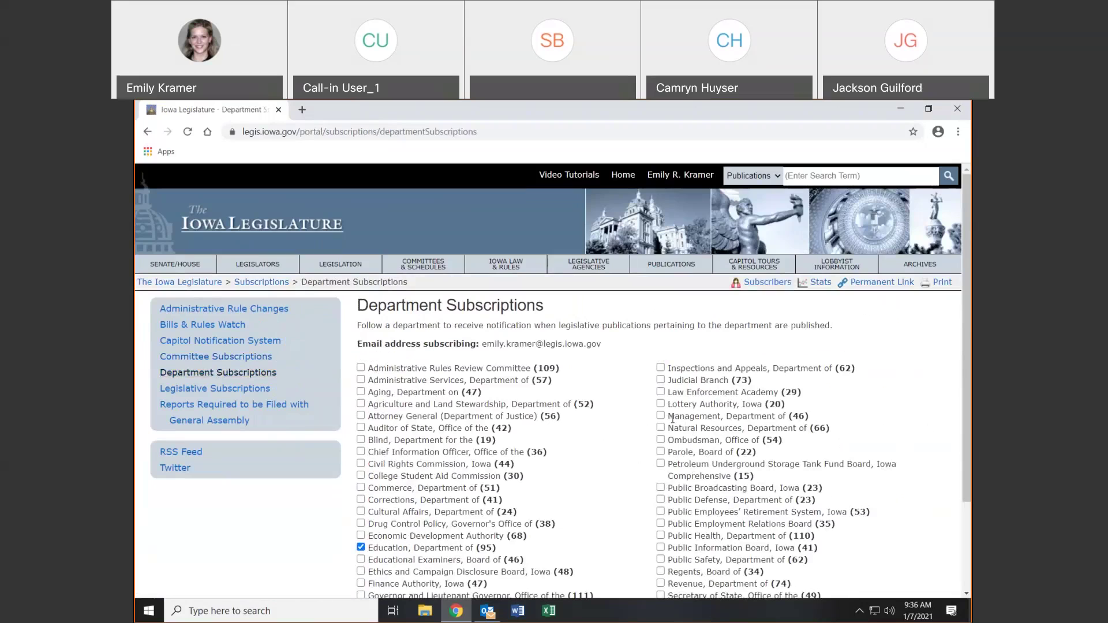
{"action": "scroll", "coordinate": [689, 368], "scroll_direction": "down", "scroll_amount": 2}
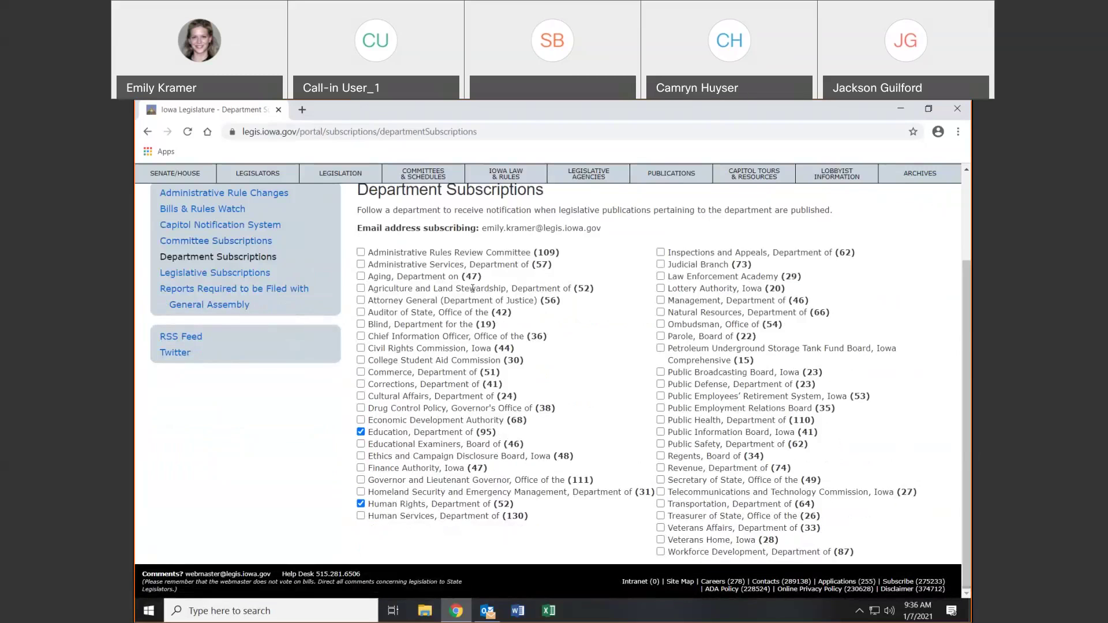
{"action": "scroll", "coordinate": [473, 288], "scroll_direction": "up", "scroll_amount": 1}
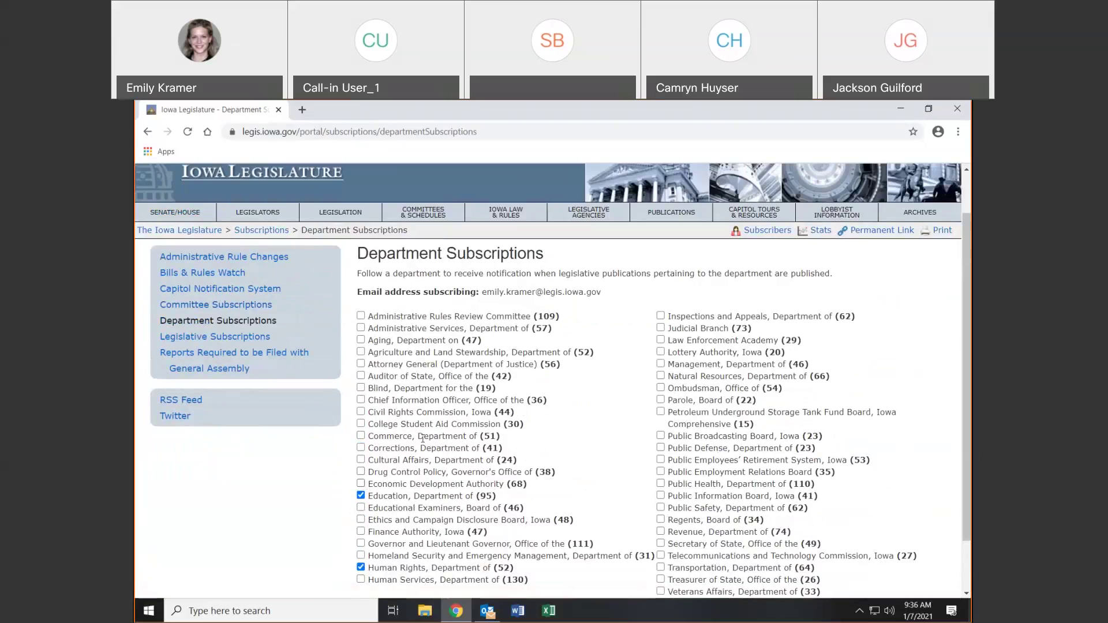
{"action": "left_click", "coordinate": [240, 339]}
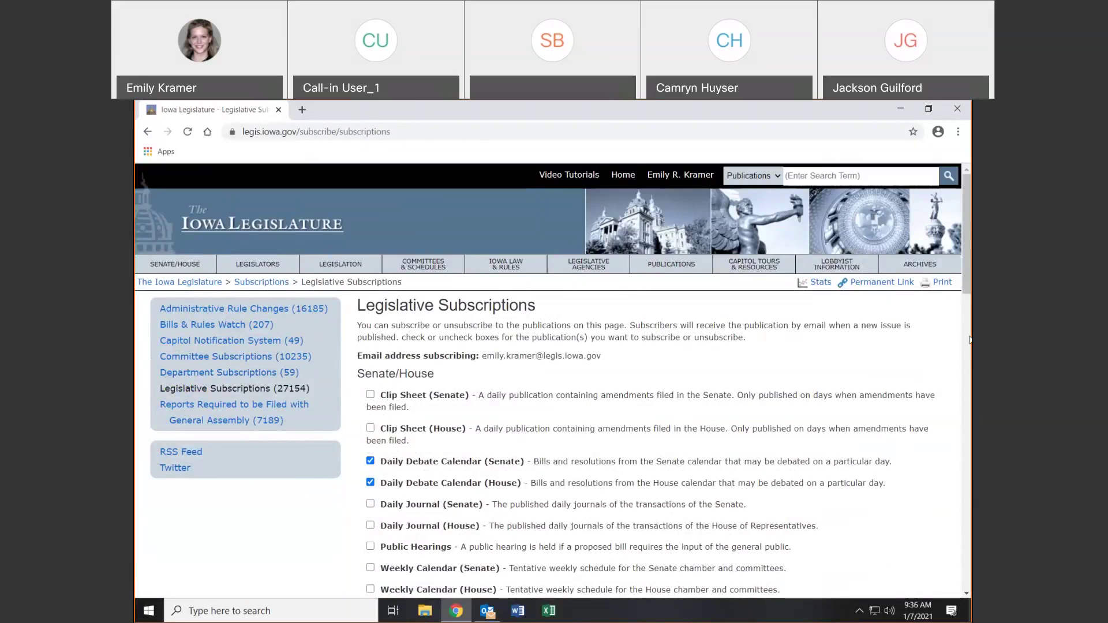
Scroll the Legislative Subscriptions checkboxes, then view the Reports Required to be Filed with General Assembly page
{"action": "scroll", "coordinate": [966, 237], "scroll_direction": "down", "scroll_amount": 2}
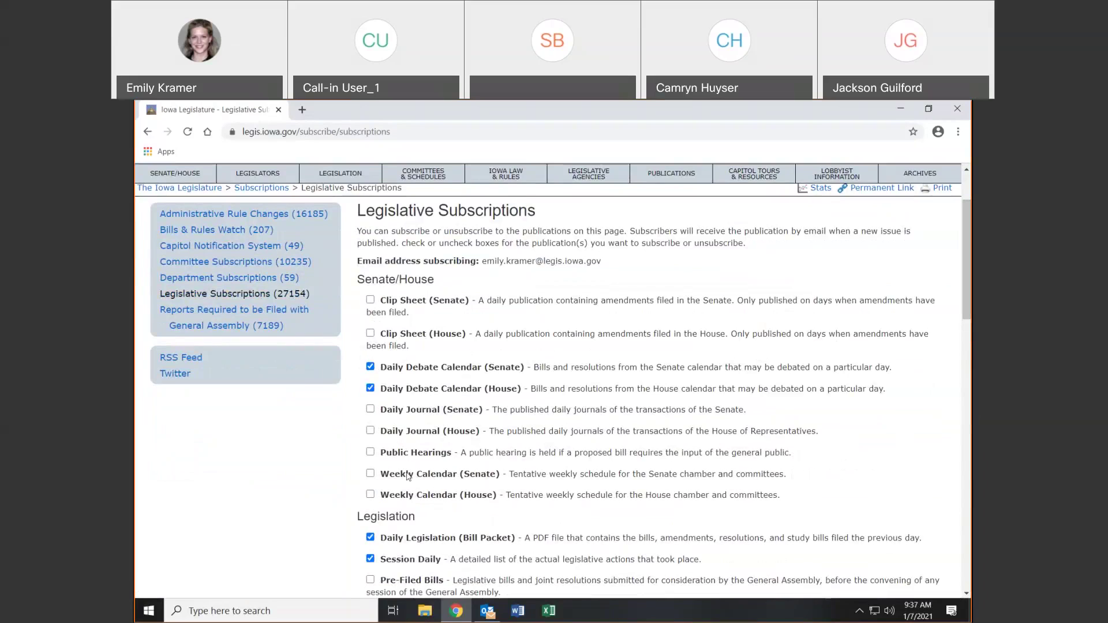
{"action": "scroll", "coordinate": [407, 477], "scroll_direction": "down", "scroll_amount": 3}
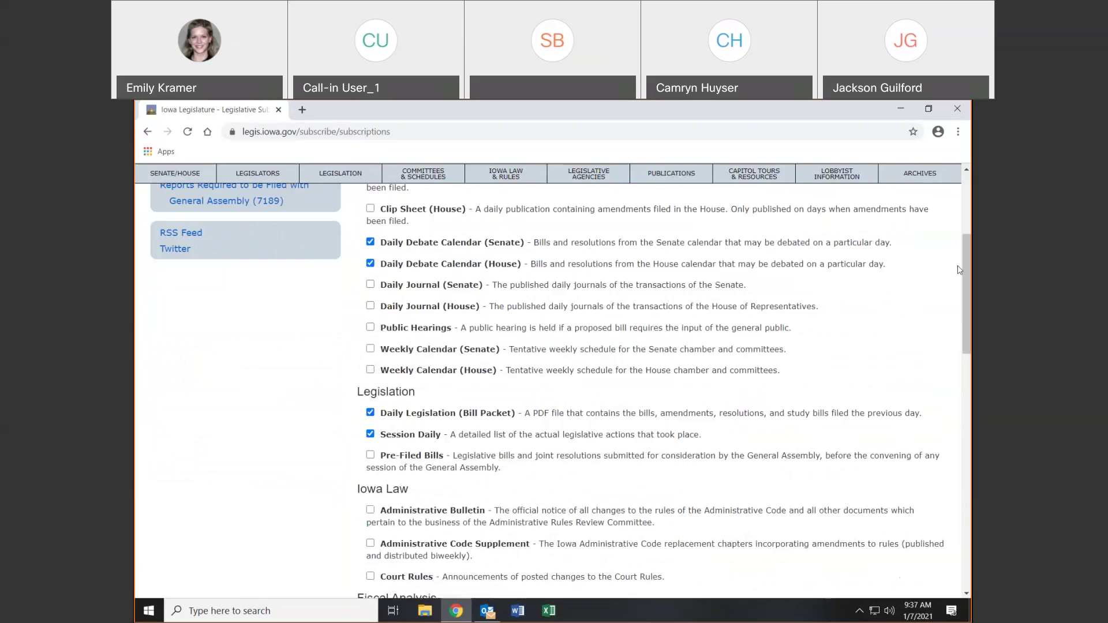
{"action": "left_click_drag", "start_coordinate": [969, 296], "coordinate": [970, 265]}
{"action": "left_click", "coordinate": [280, 327]}
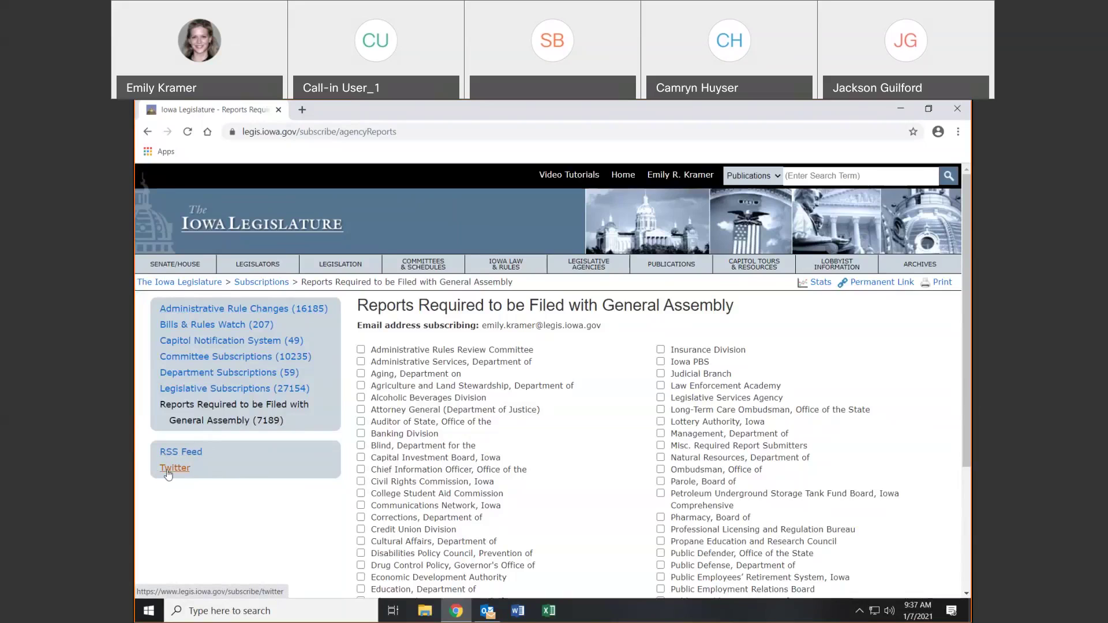
View the LSA Twitter Information page, then open Bills & Rules Watch showing Smoking Bills
{"action": "left_click", "coordinate": [168, 473]}
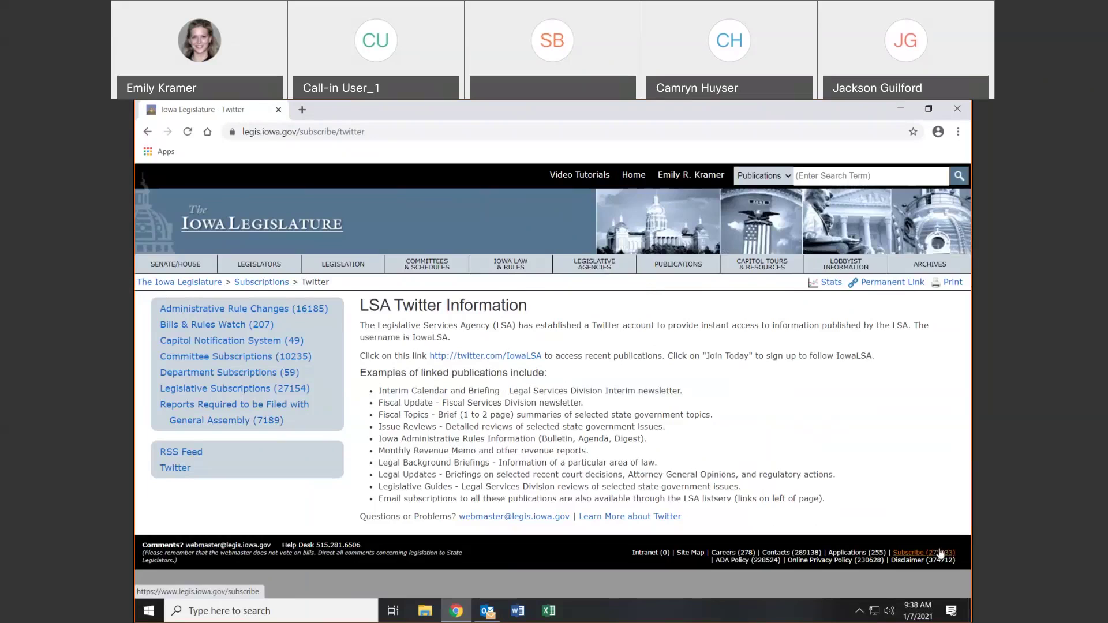
{"action": "left_click", "coordinate": [254, 325]}
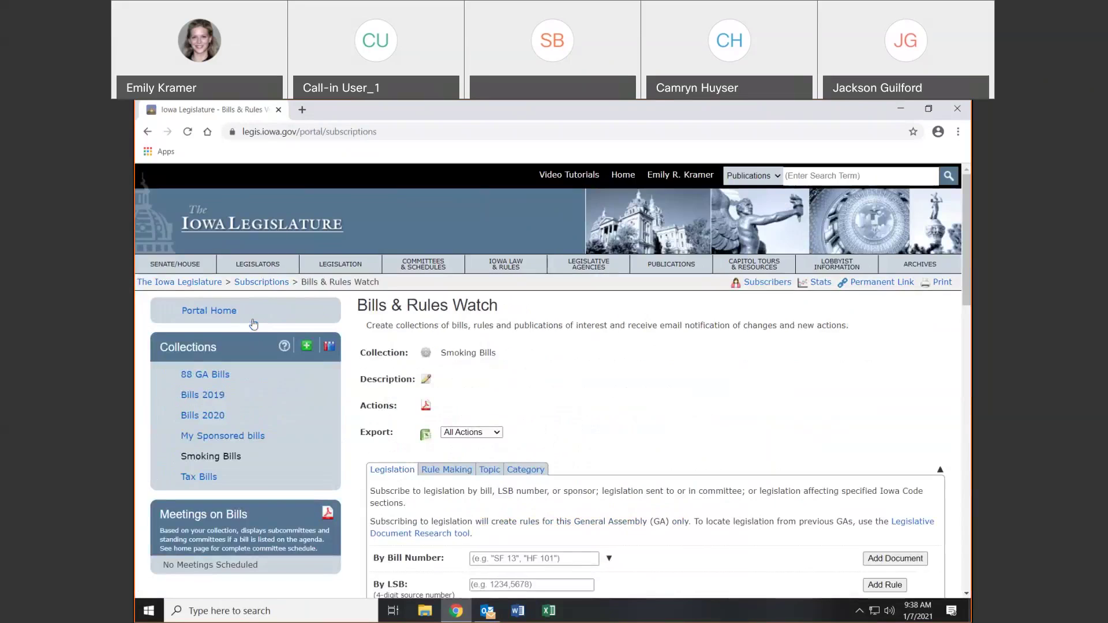
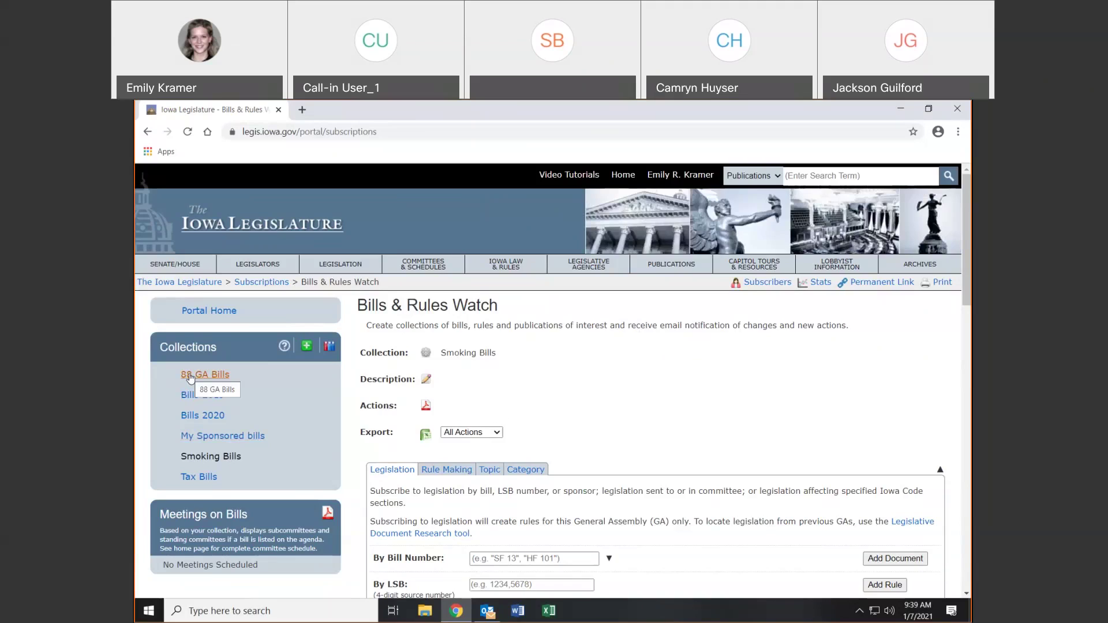
View the Bills & Rules Watch help document, then return to the Bills & Rules Watch portal
{"action": "left_click", "coordinate": [283, 349]}
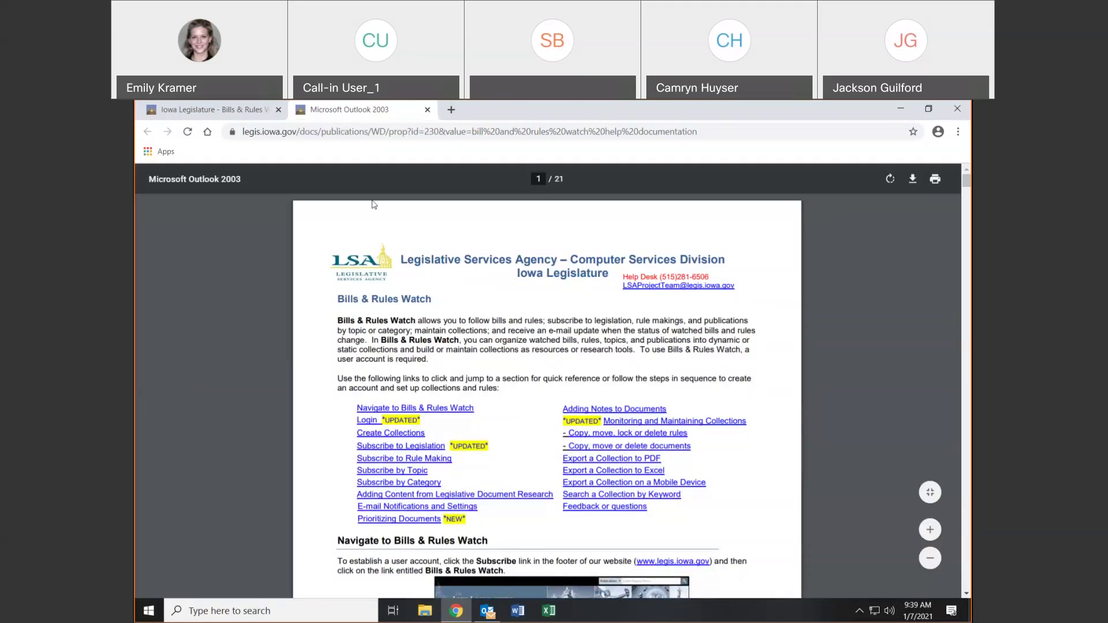
{"action": "left_click", "coordinate": [428, 109]}
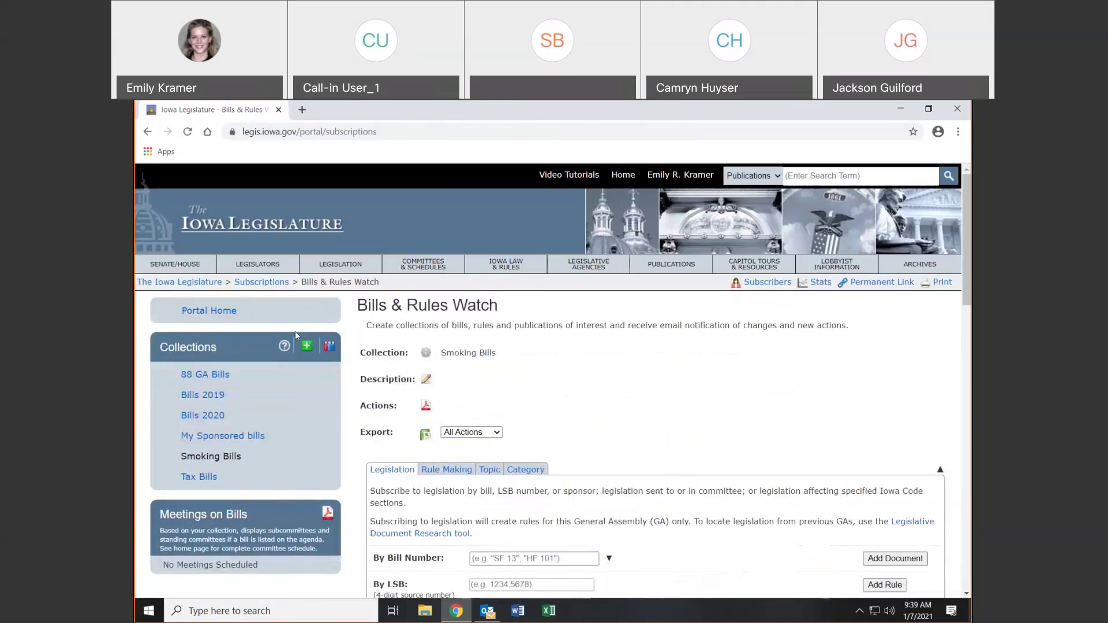
{"action": "left_click", "coordinate": [146, 132]}
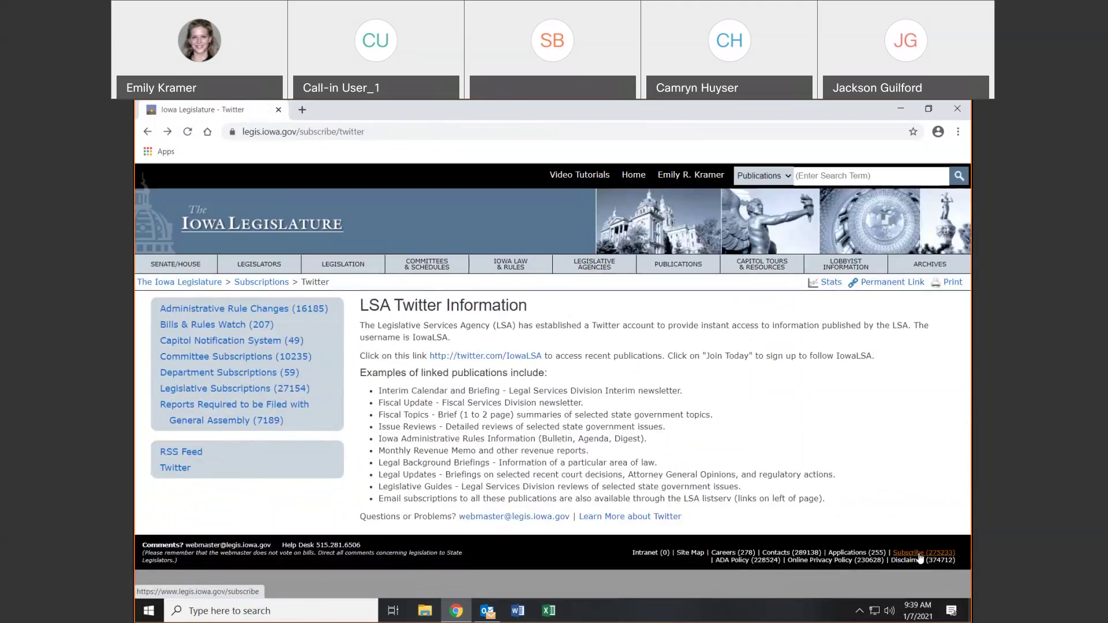
{"action": "left_click", "coordinate": [919, 554]}
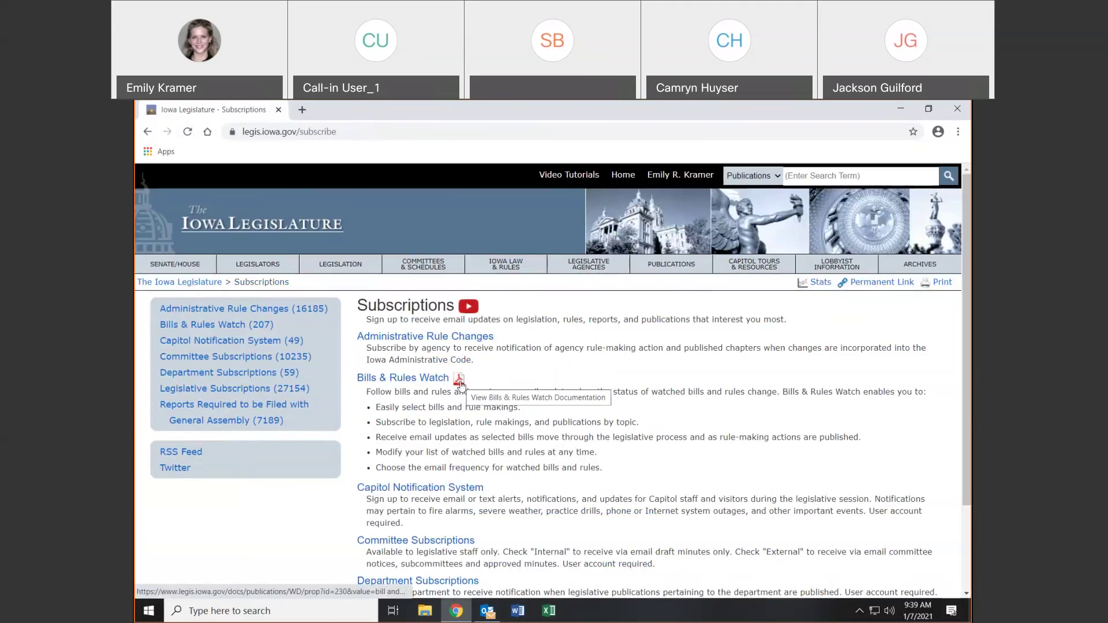
{"action": "left_click", "coordinate": [424, 382]}
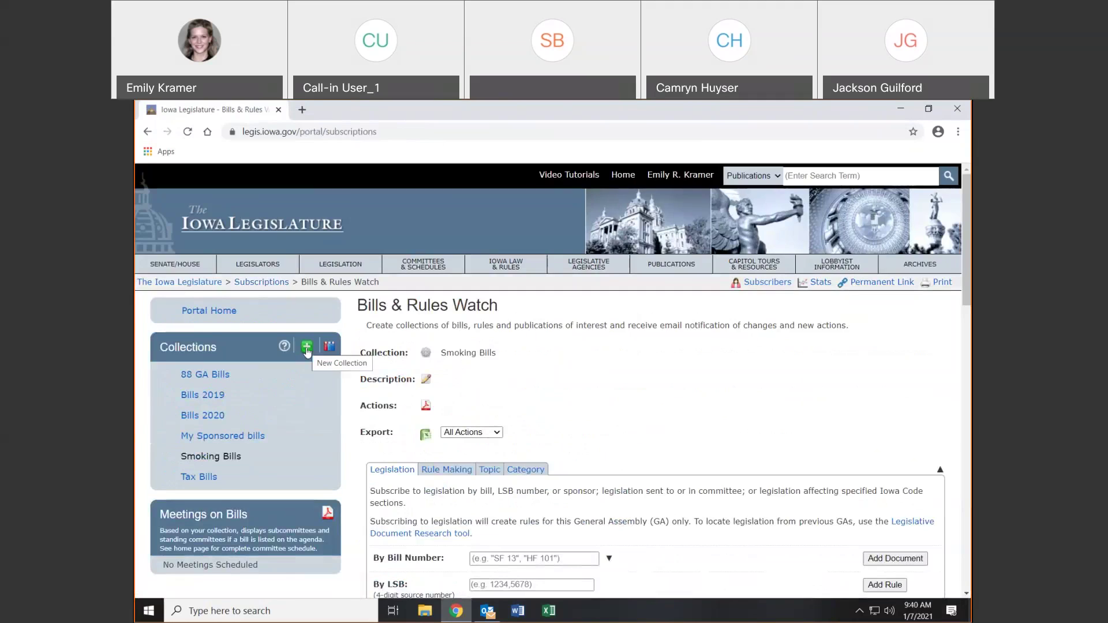
Create a new collection named 'Taxes 2021' with no description and save it
{"action": "left_click", "coordinate": [306, 348]}
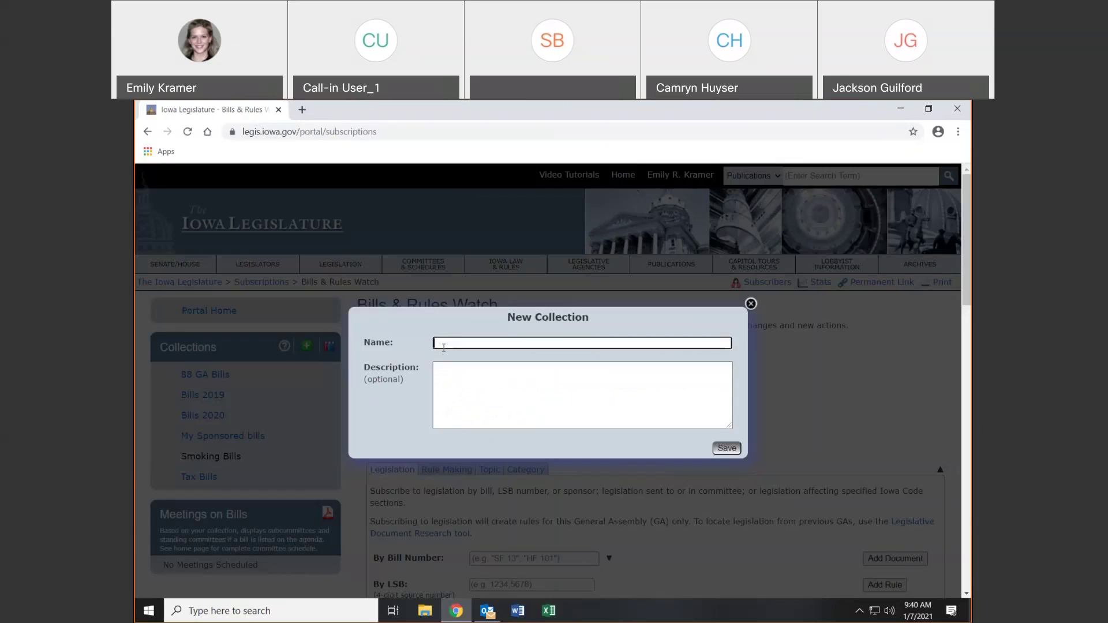
{"action": "type", "text": "Tax Bills"}
{"action": "key", "text": "BackSpace"}
{"action": "key", "text": "BackSpace"}
{"action": "key", "text": "BackSpace"}
{"action": "key", "text": "BackSpace"}
{"action": "key", "text": "BackSpace"}
{"action": "key", "text": "BackSpace"}
{"action": "type", "text": "xes 2021"}
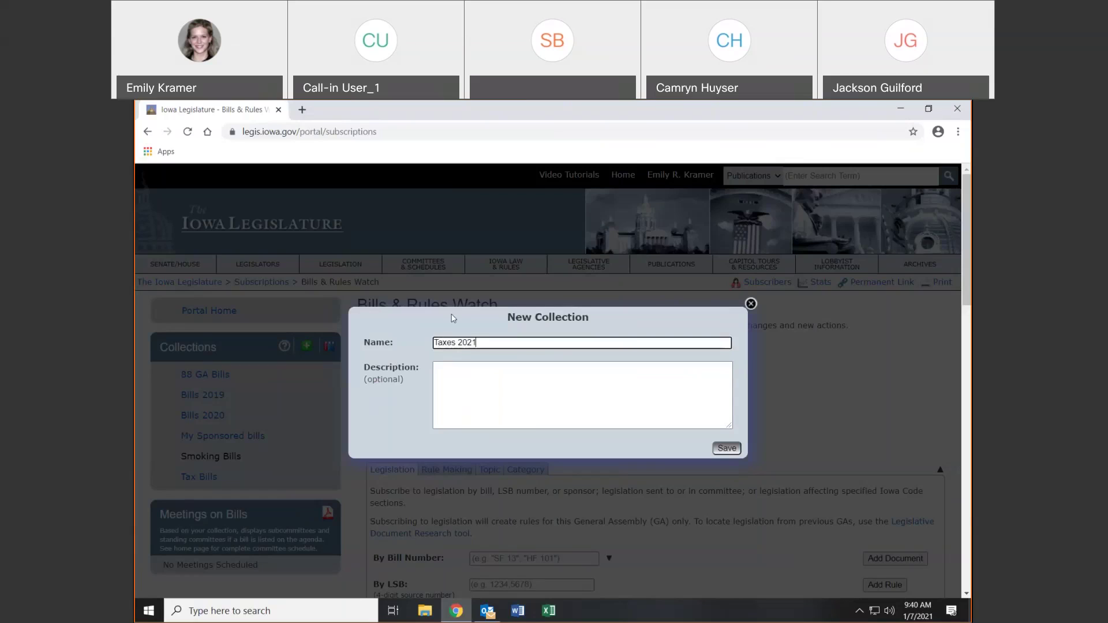
{"action": "left_click", "coordinate": [455, 371]}
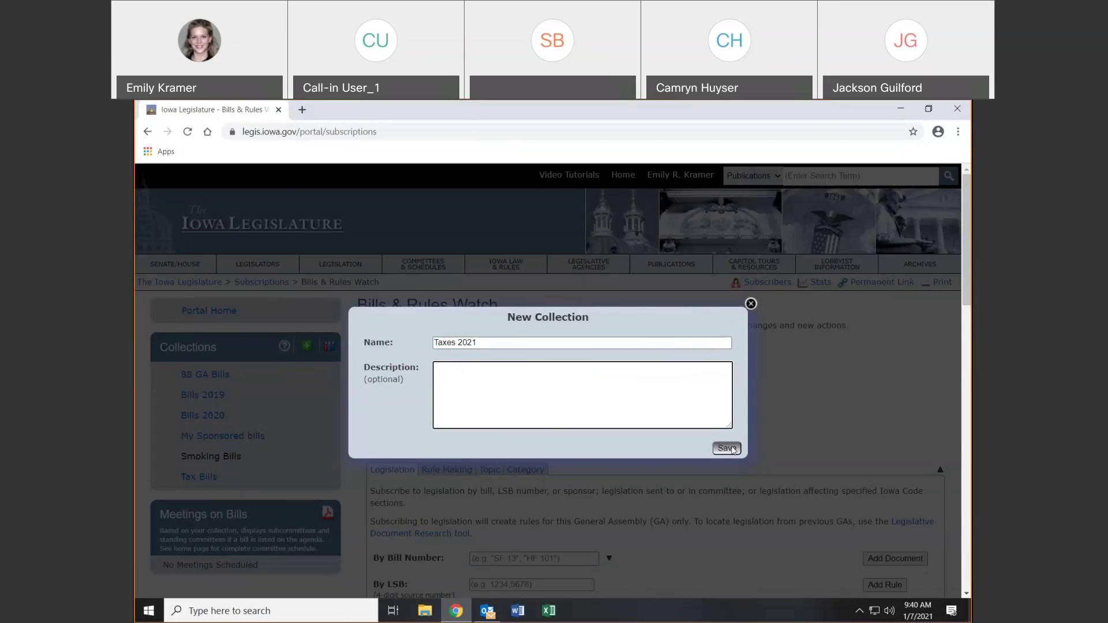
{"action": "left_click", "coordinate": [727, 449]}
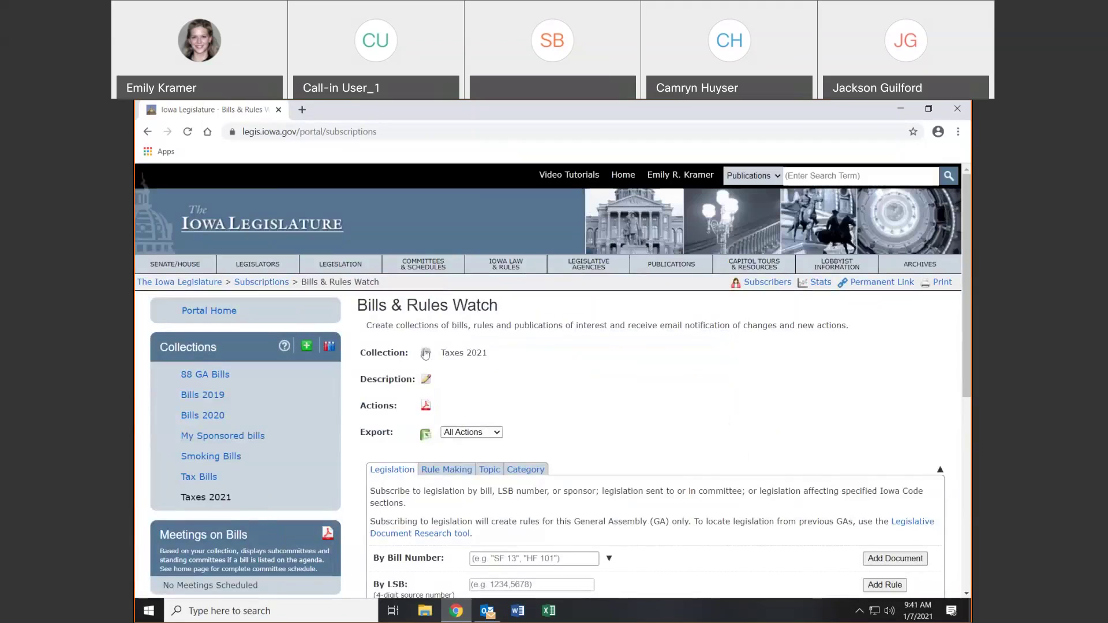
In the Taxes 2021 settings, keep Daily email reports and Last 3 actions history
{"action": "left_click", "coordinate": [426, 354]}
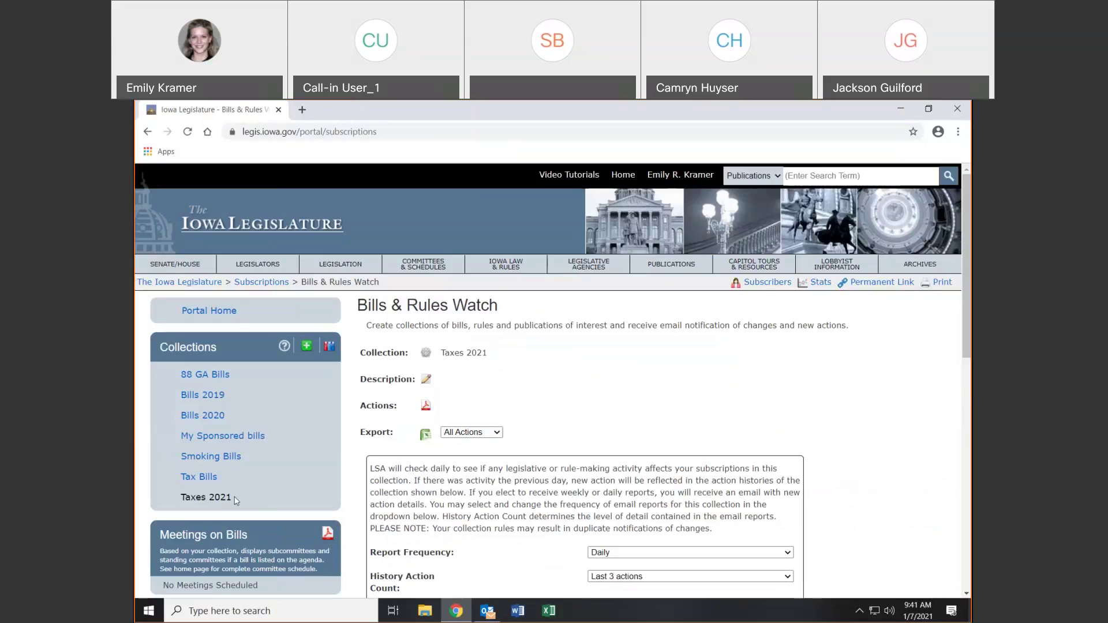
{"action": "scroll", "coordinate": [727, 297], "scroll_direction": "down", "scroll_amount": 1}
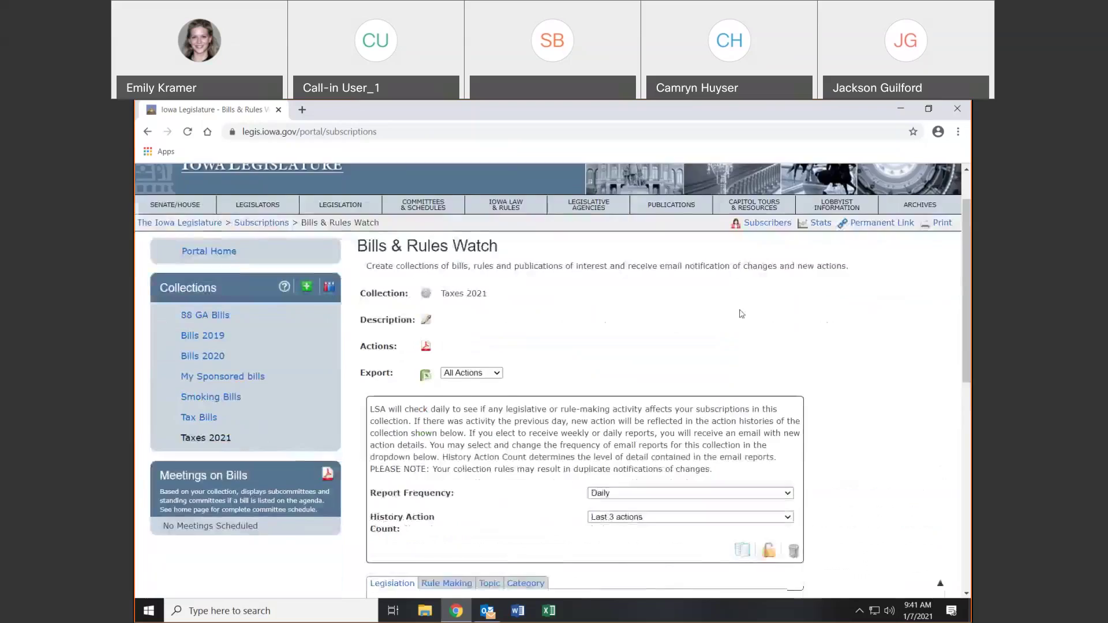
{"action": "scroll", "coordinate": [741, 313], "scroll_direction": "down", "scroll_amount": 1}
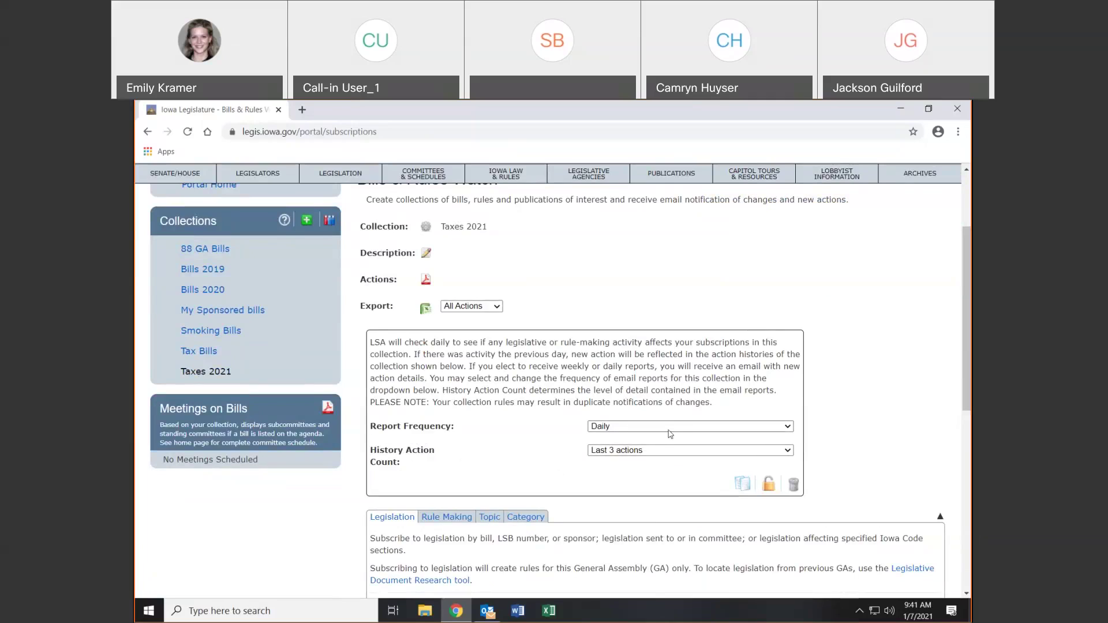
{"action": "left_click", "coordinate": [672, 428]}
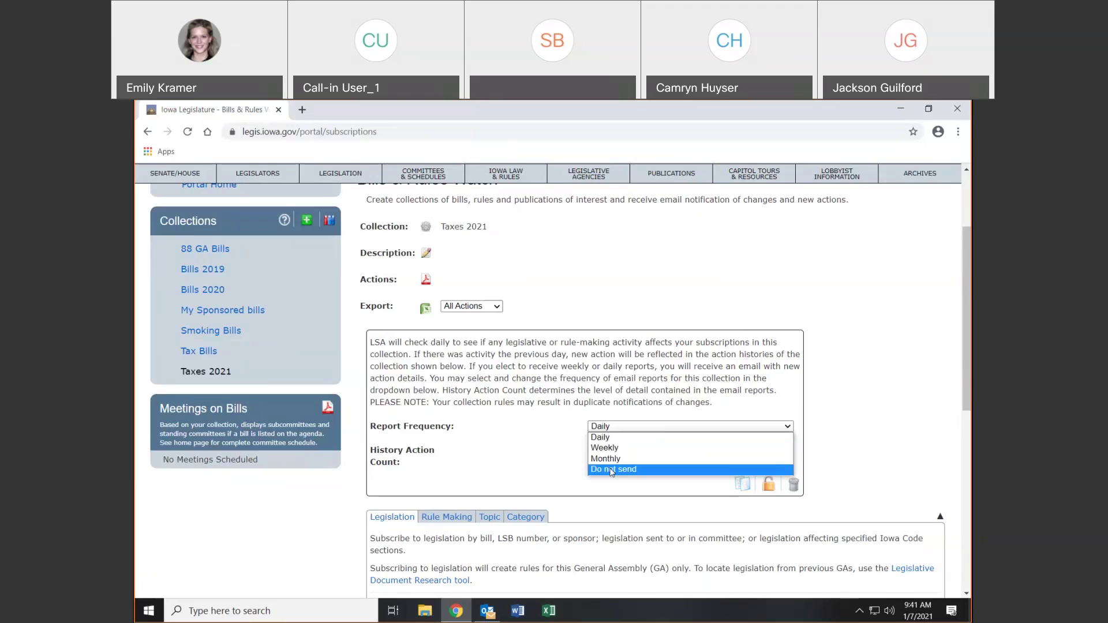
{"action": "left_click", "coordinate": [623, 439]}
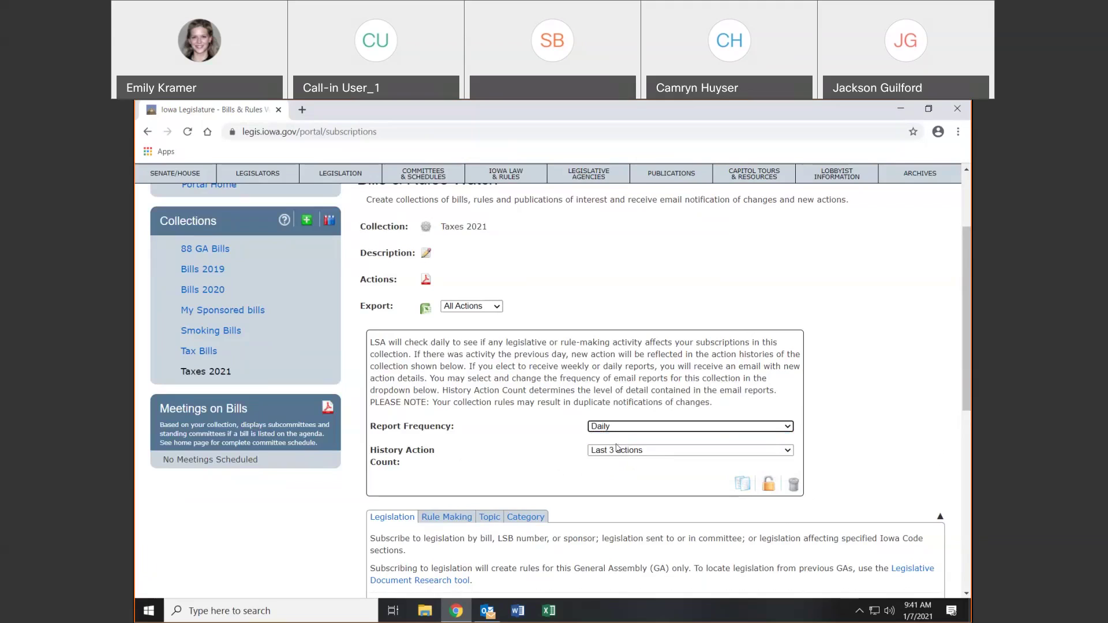
{"action": "left_click", "coordinate": [615, 452]}
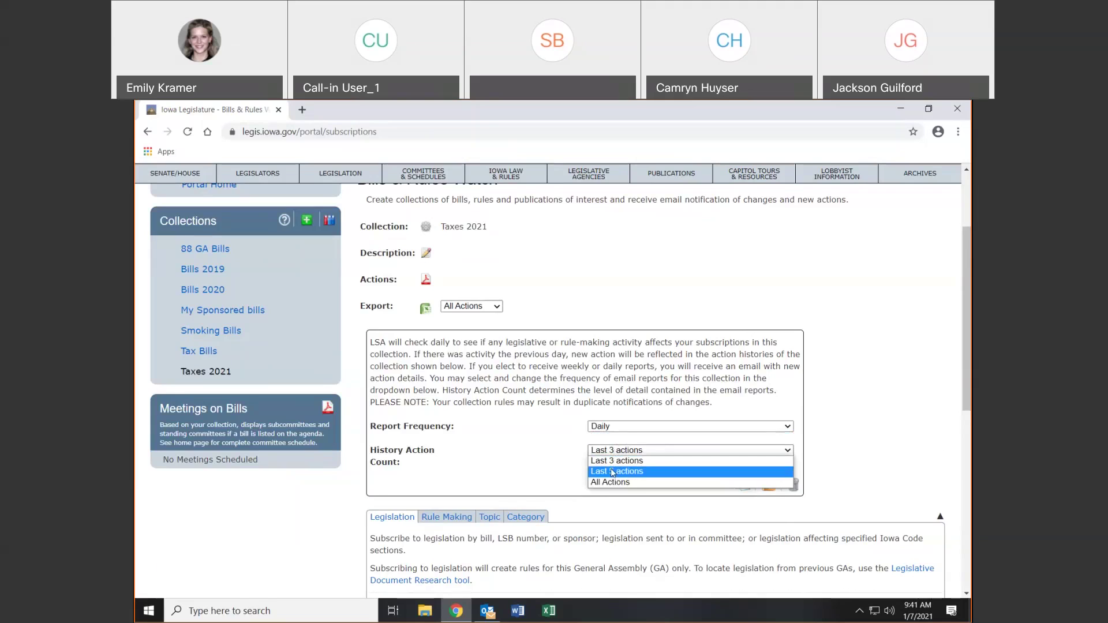
{"action": "left_click", "coordinate": [549, 482]}
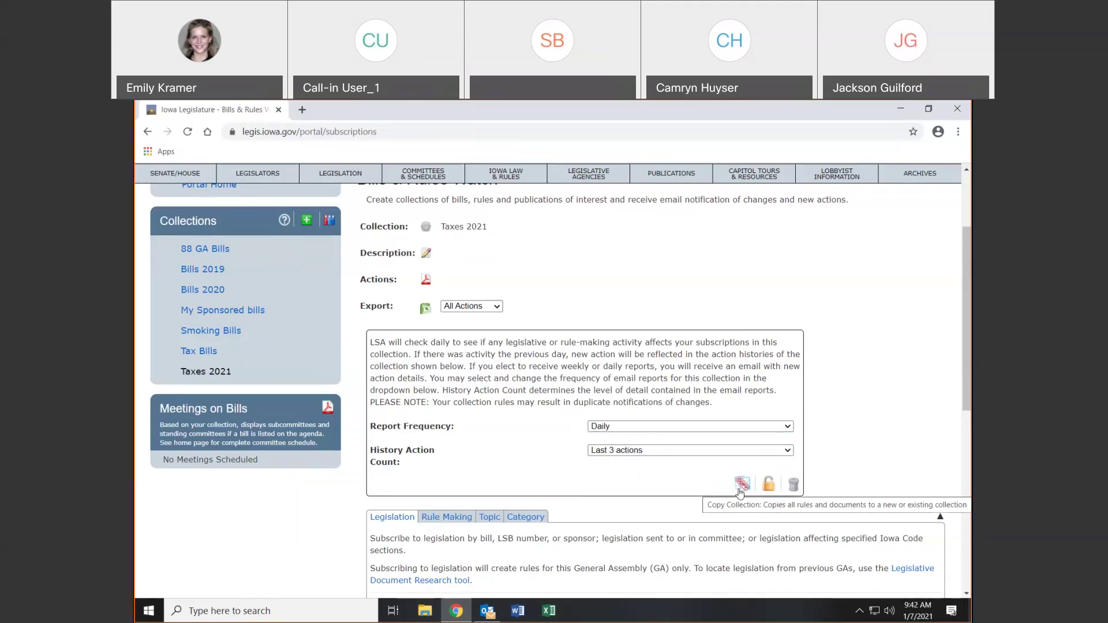
Lock the Taxes 2021 collection, cancel its deletion, and collapse the settings
{"action": "left_click", "coordinate": [768, 485]}
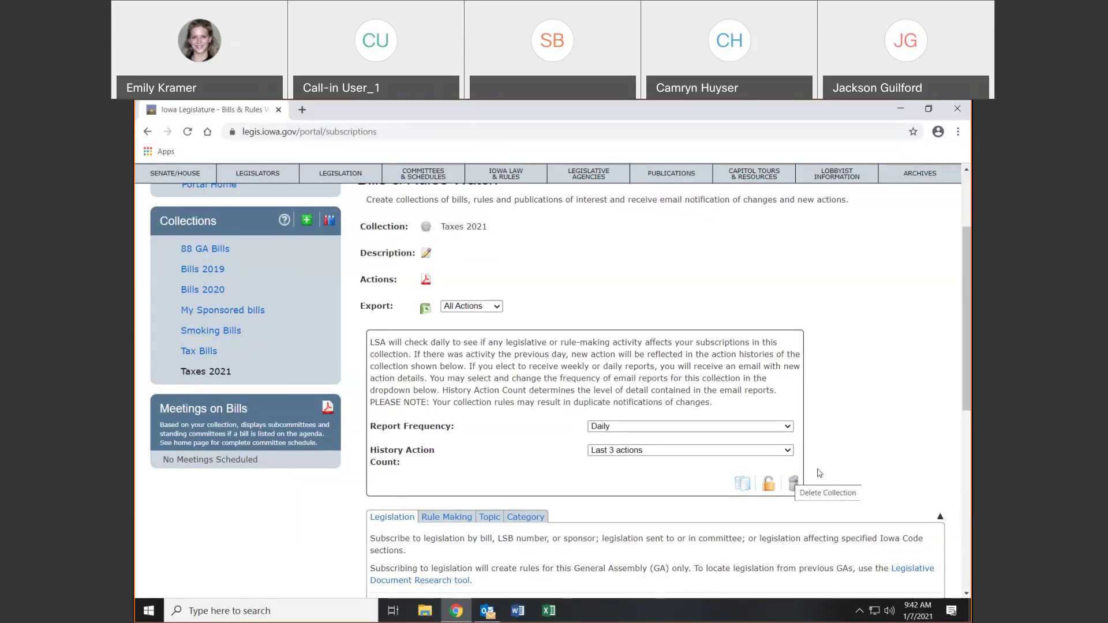
{"action": "left_click", "coordinate": [792, 487]}
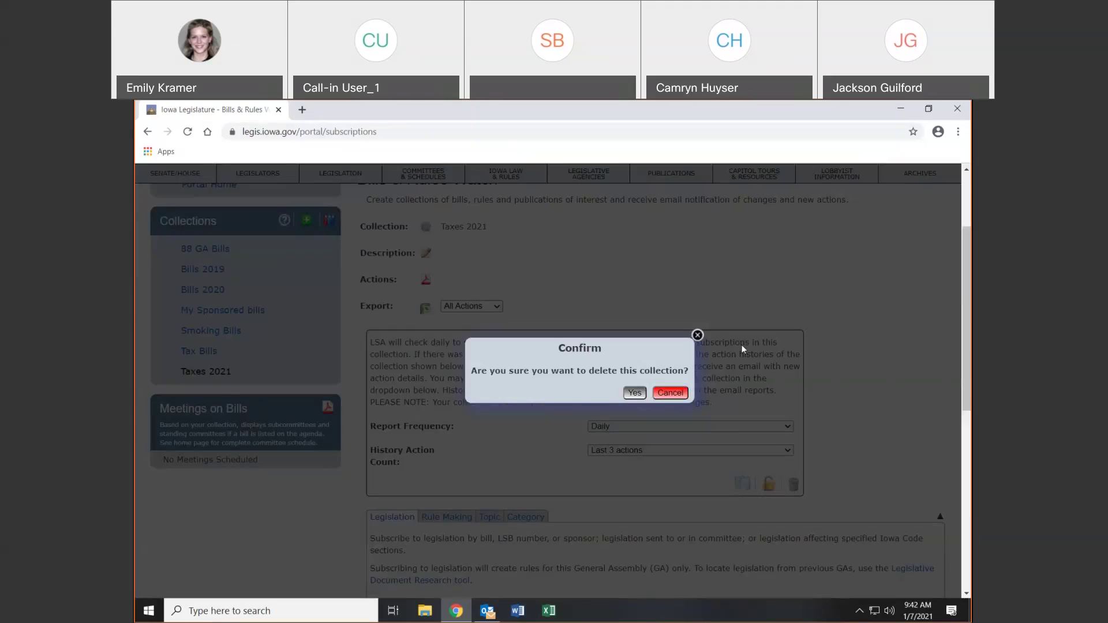
{"action": "left_click", "coordinate": [698, 335]}
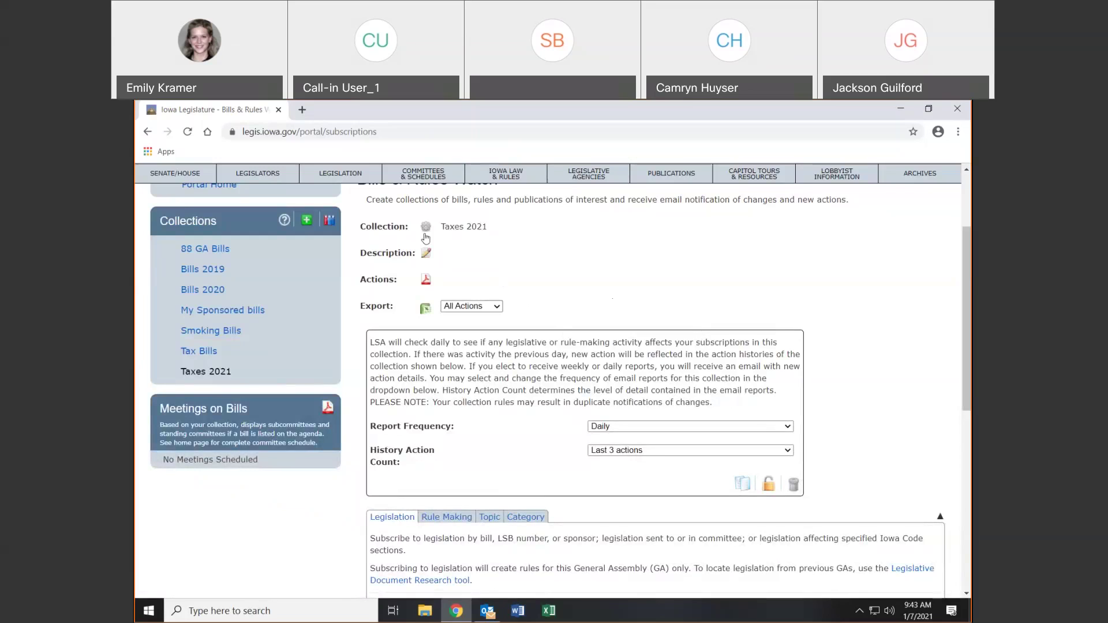
{"action": "left_click", "coordinate": [426, 228]}
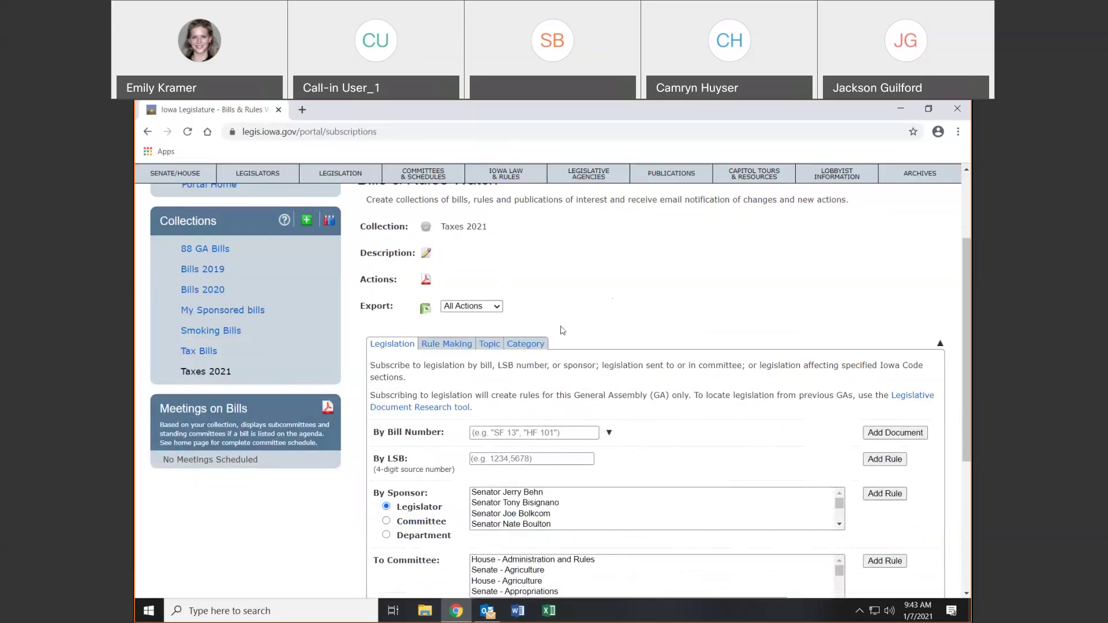
{"action": "left_click", "coordinate": [427, 253]}
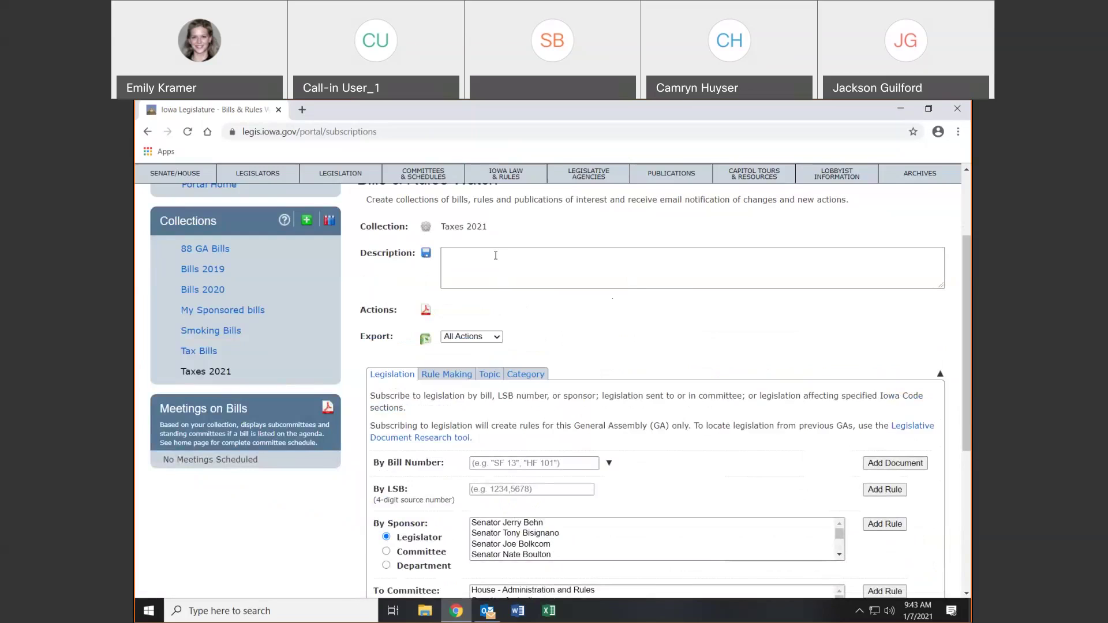
{"action": "left_click", "coordinate": [660, 265]}
{"action": "left_click", "coordinate": [428, 255]}
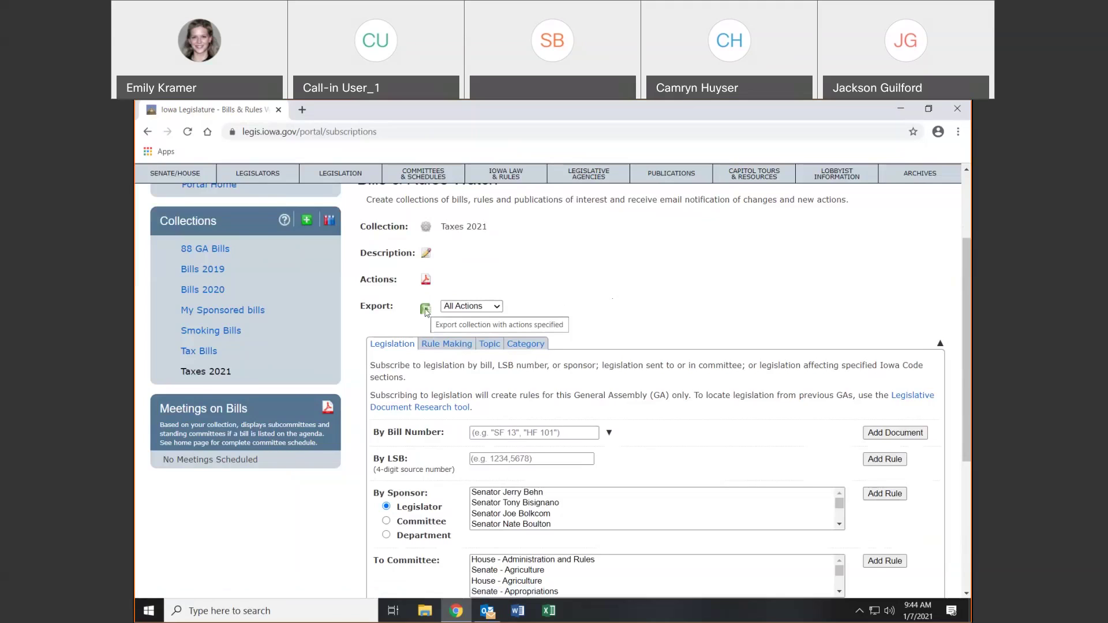
{"action": "left_click", "coordinate": [490, 307]}
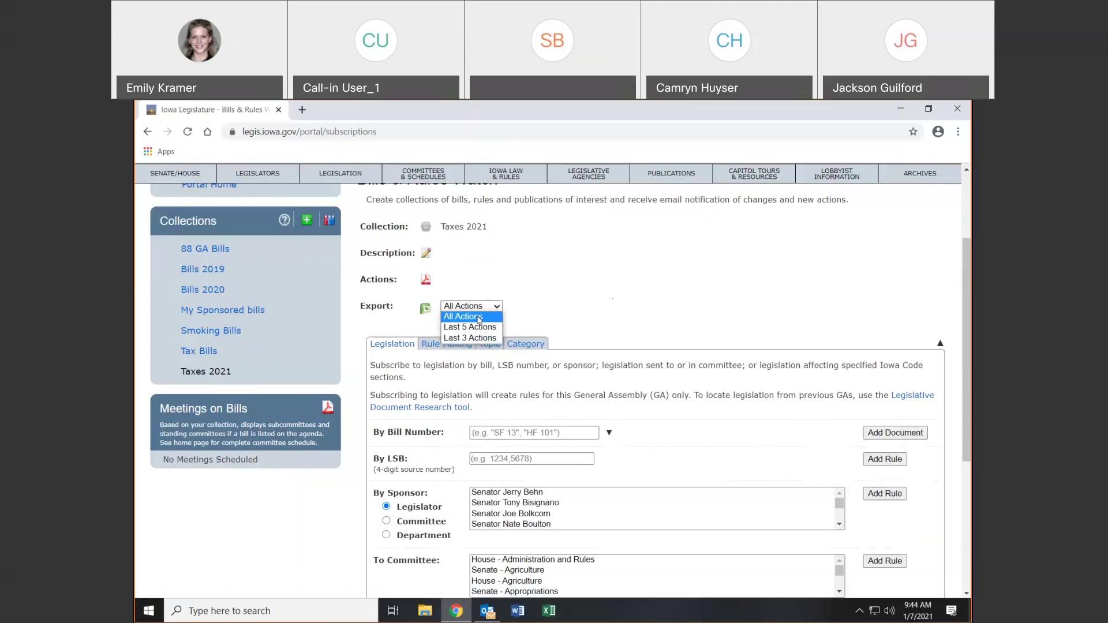
{"action": "left_click", "coordinate": [478, 319]}
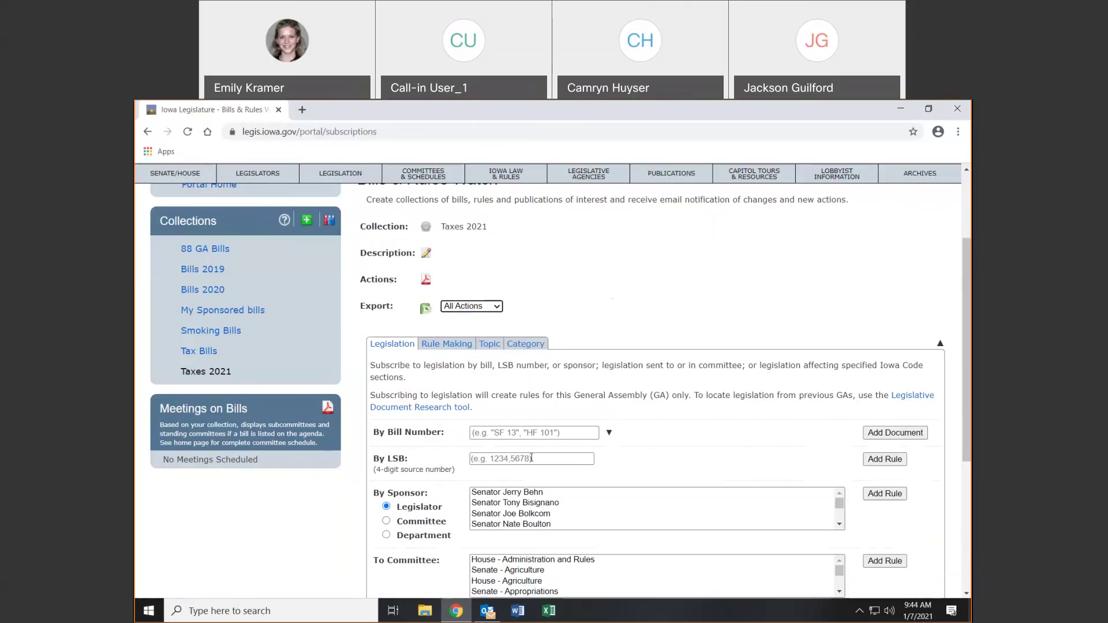
{"action": "scroll", "coordinate": [579, 448], "scroll_direction": "down", "scroll_amount": 2}
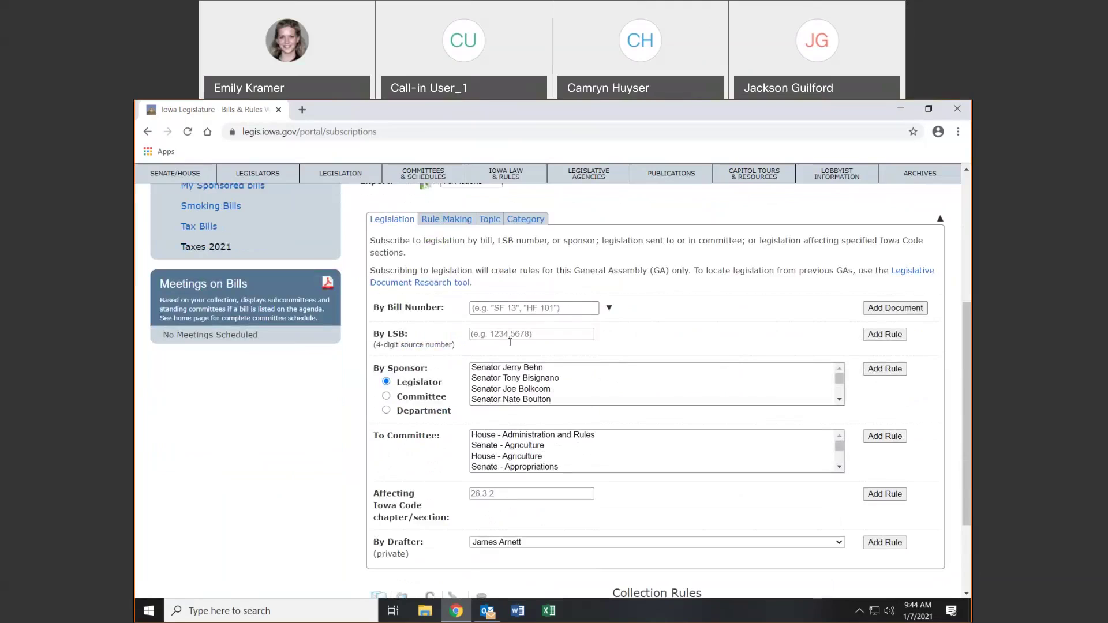
{"action": "left_click", "coordinate": [539, 311]}
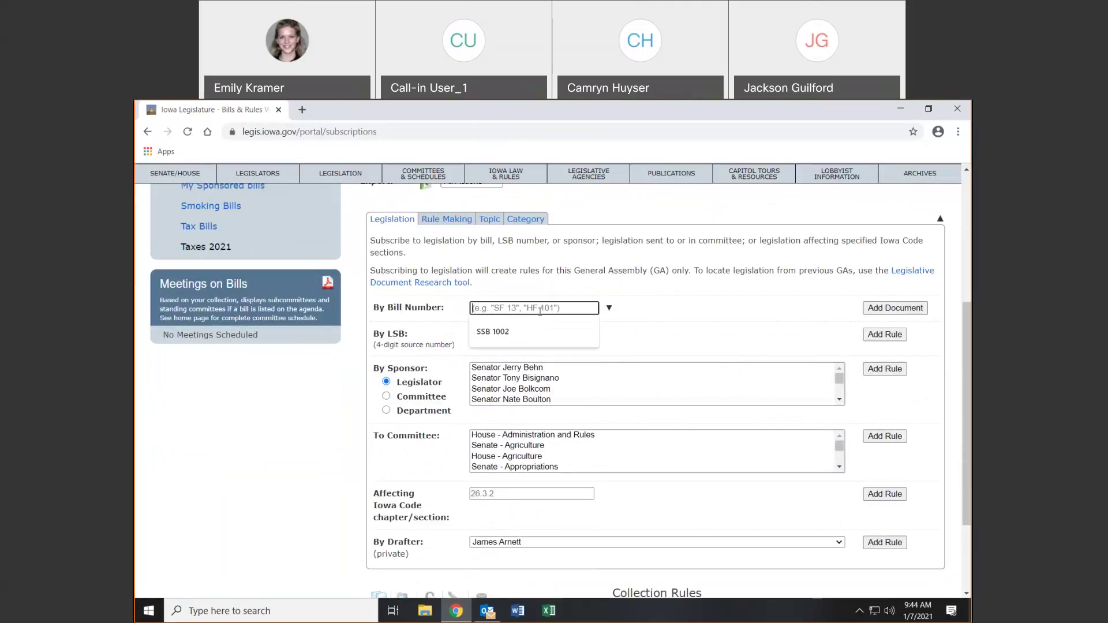
Enter sf510 as a bill number and bring up the advanced bill search lists
{"action": "type", "text": "sf510"}
{"action": "left_click", "coordinate": [905, 308]}
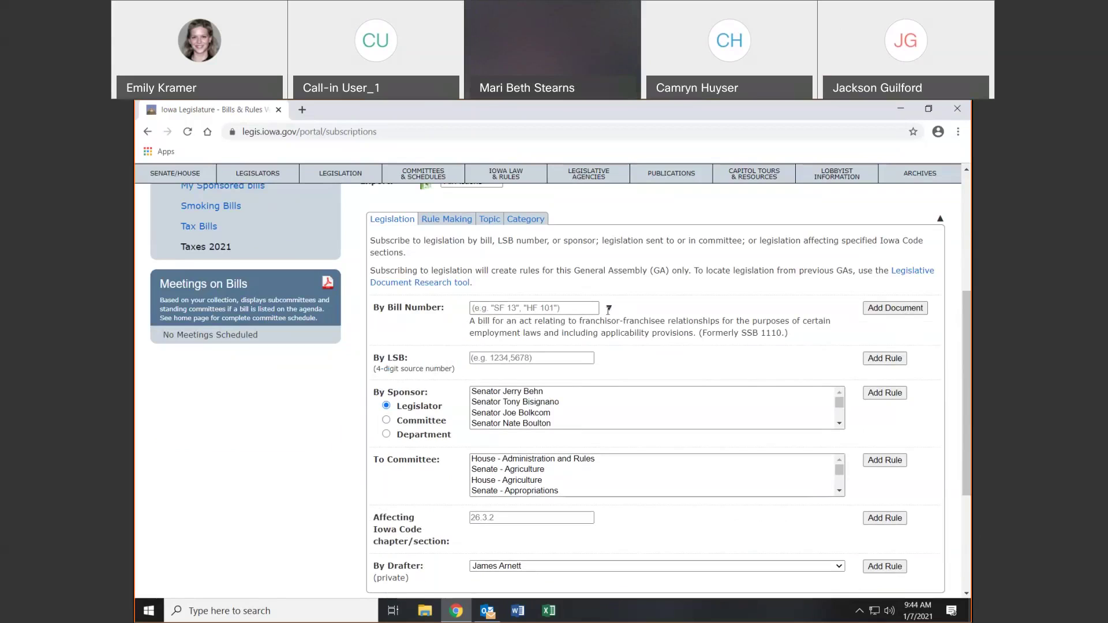
{"action": "left_click", "coordinate": [609, 308]}
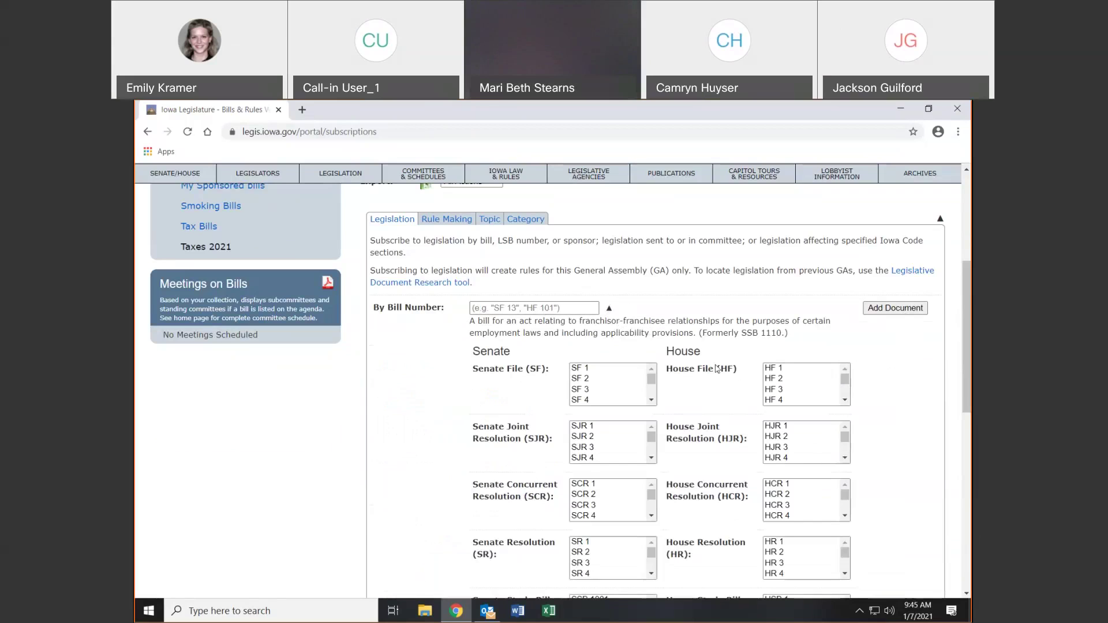
{"action": "scroll", "coordinate": [808, 380], "scroll_direction": "down", "scroll_amount": 3}
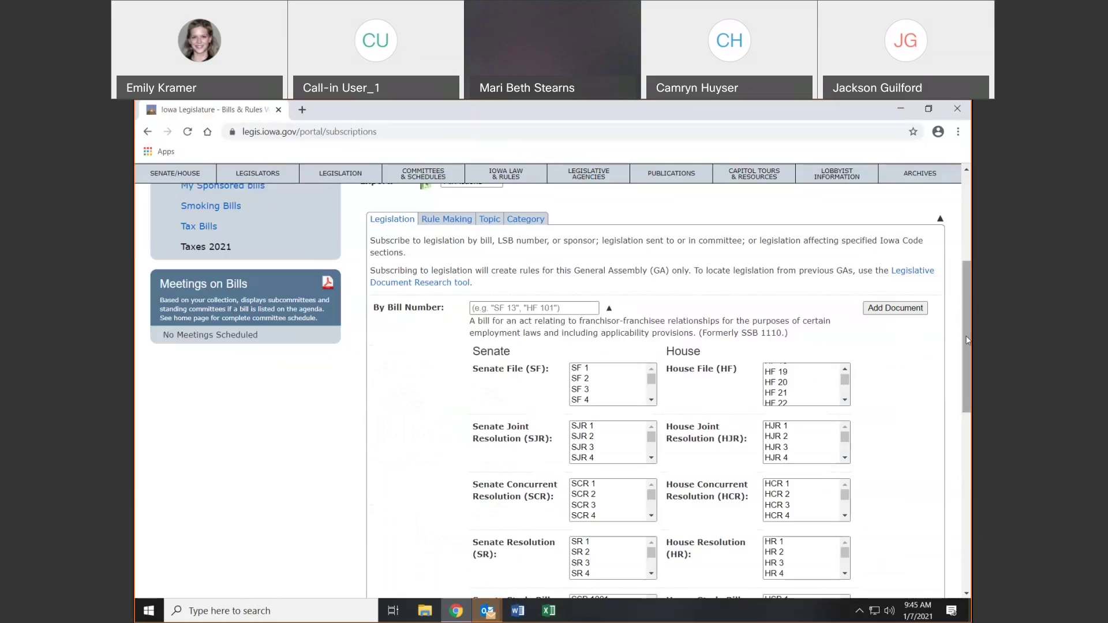
{"action": "left_click_drag", "start_coordinate": [968, 334], "coordinate": [969, 374]}
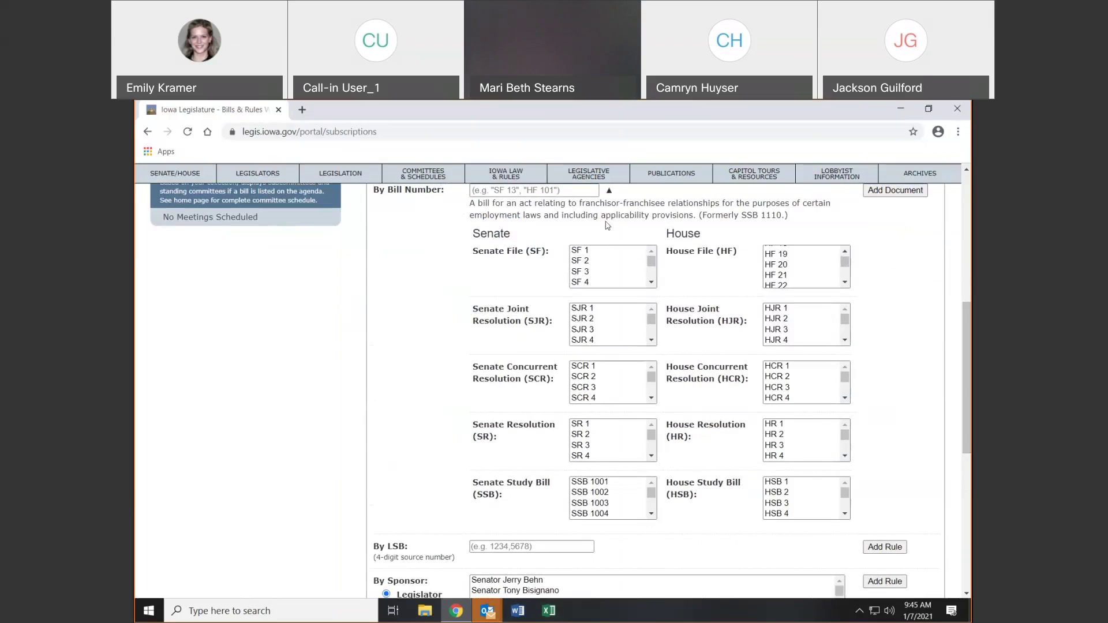
Select SF 1, HF 20, HJR 2, HCR 2, SJR 4, SCR 3, SR 3 and SSB 1003, then collapse the lists
{"action": "left_click", "coordinate": [598, 251]}
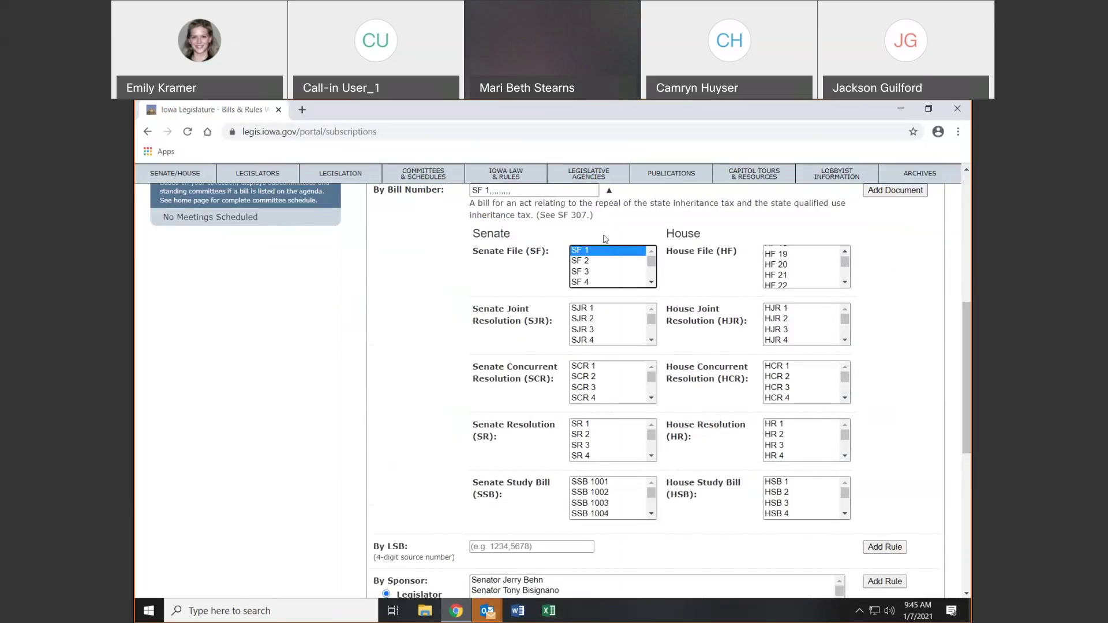
{"action": "left_click", "coordinate": [773, 265]}
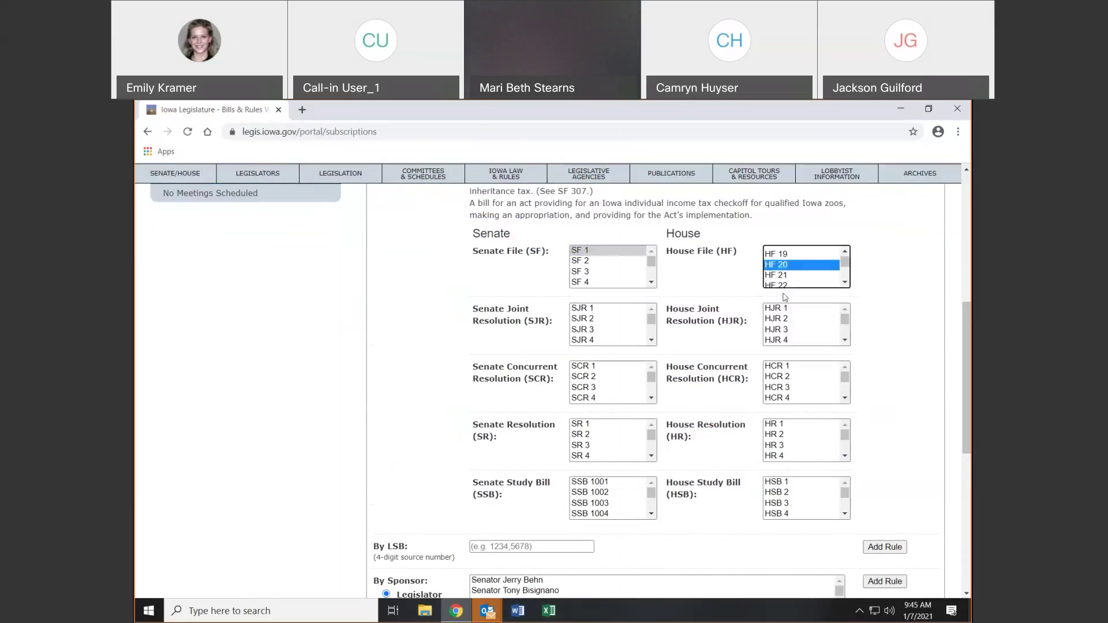
{"action": "left_click", "coordinate": [787, 319]}
{"action": "left_click", "coordinate": [786, 377]}
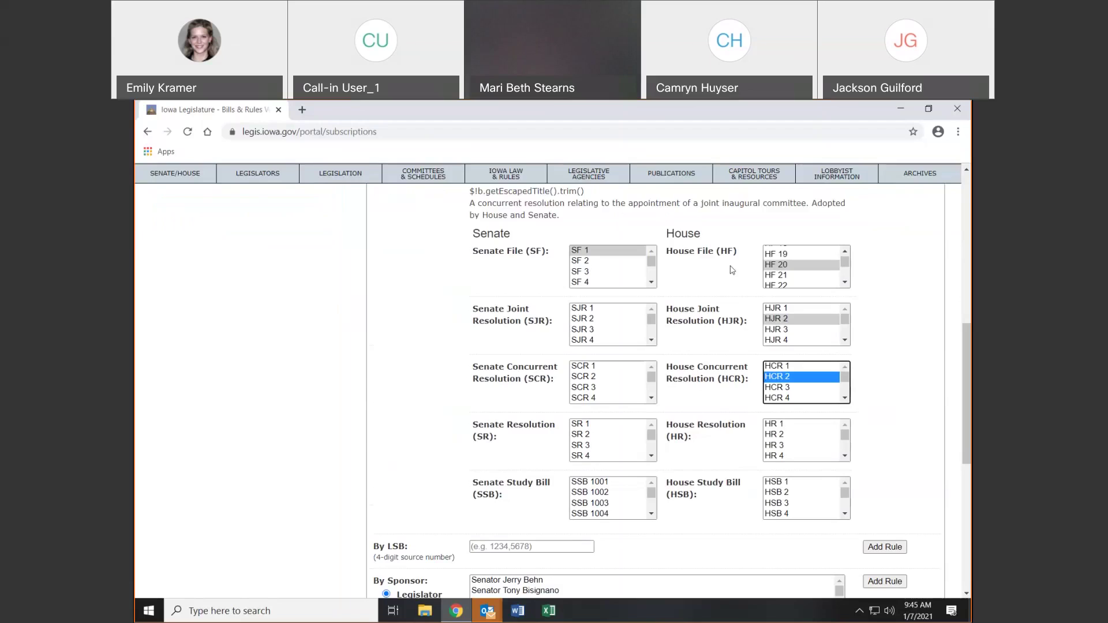
{"action": "left_click", "coordinate": [594, 340]}
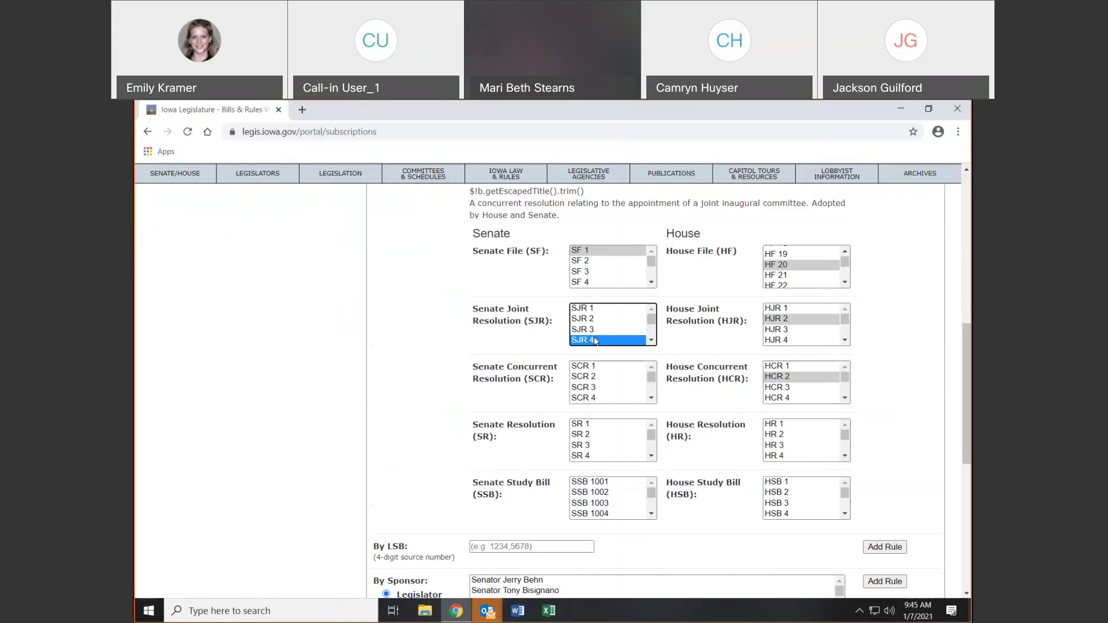
{"action": "left_click", "coordinate": [600, 388]}
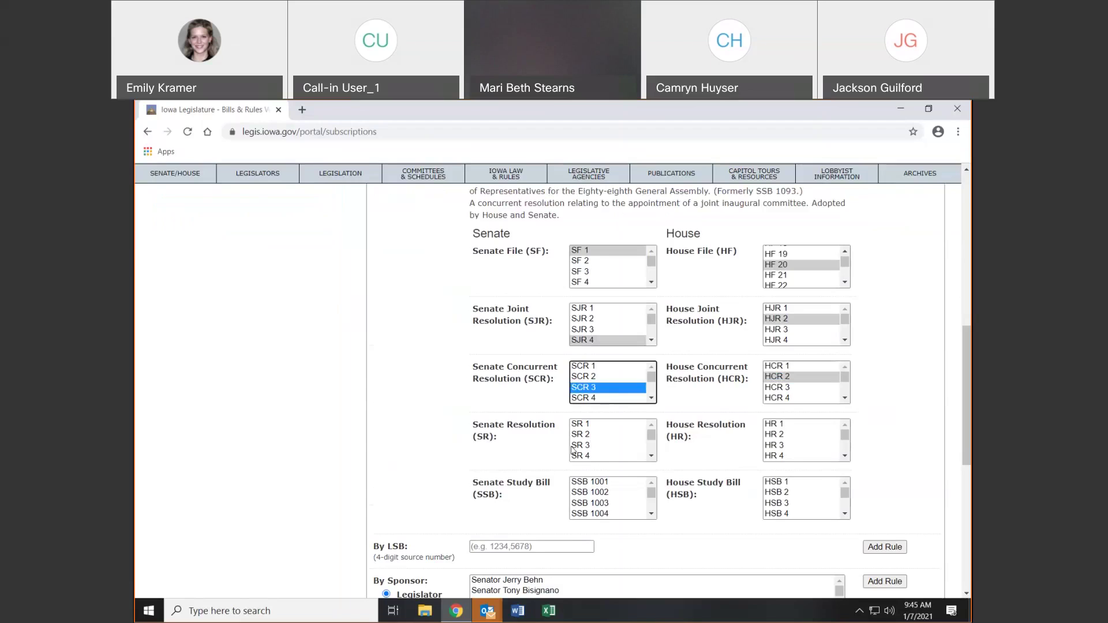
{"action": "left_click", "coordinate": [595, 446]}
{"action": "left_click", "coordinate": [598, 503]}
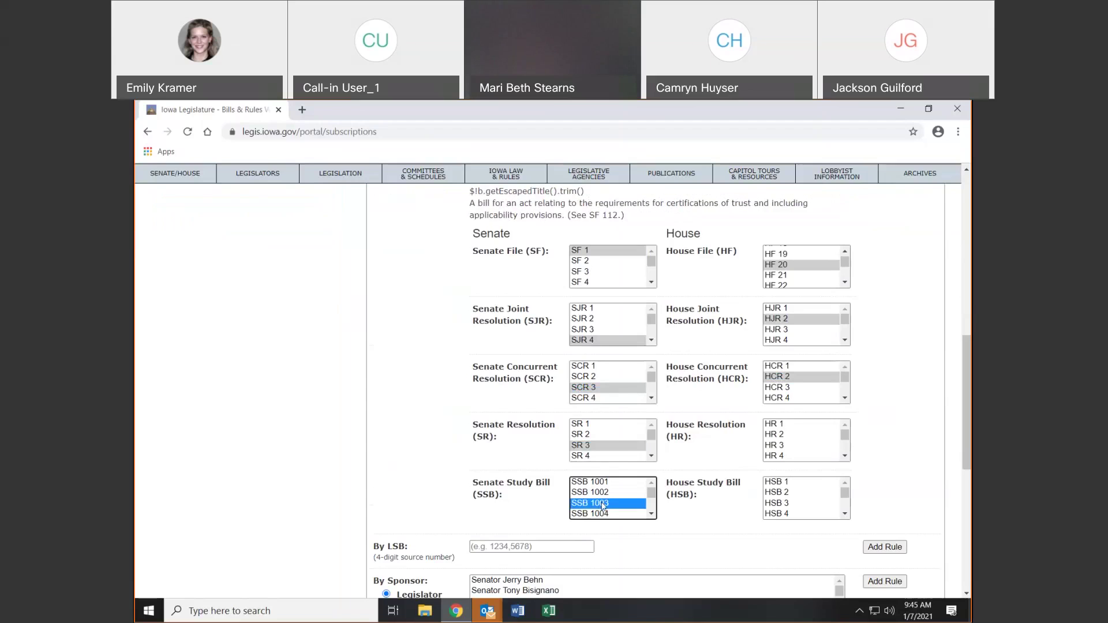
{"action": "scroll", "coordinate": [601, 510], "scroll_direction": "up", "scroll_amount": 3}
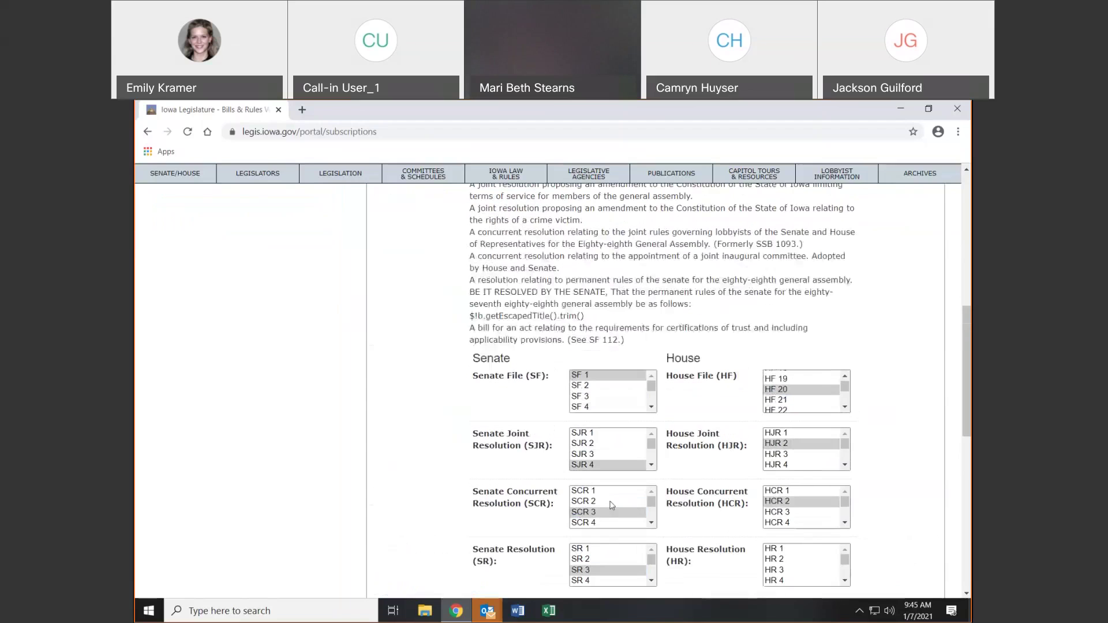
{"action": "scroll", "coordinate": [557, 461], "scroll_direction": "up", "scroll_amount": 2}
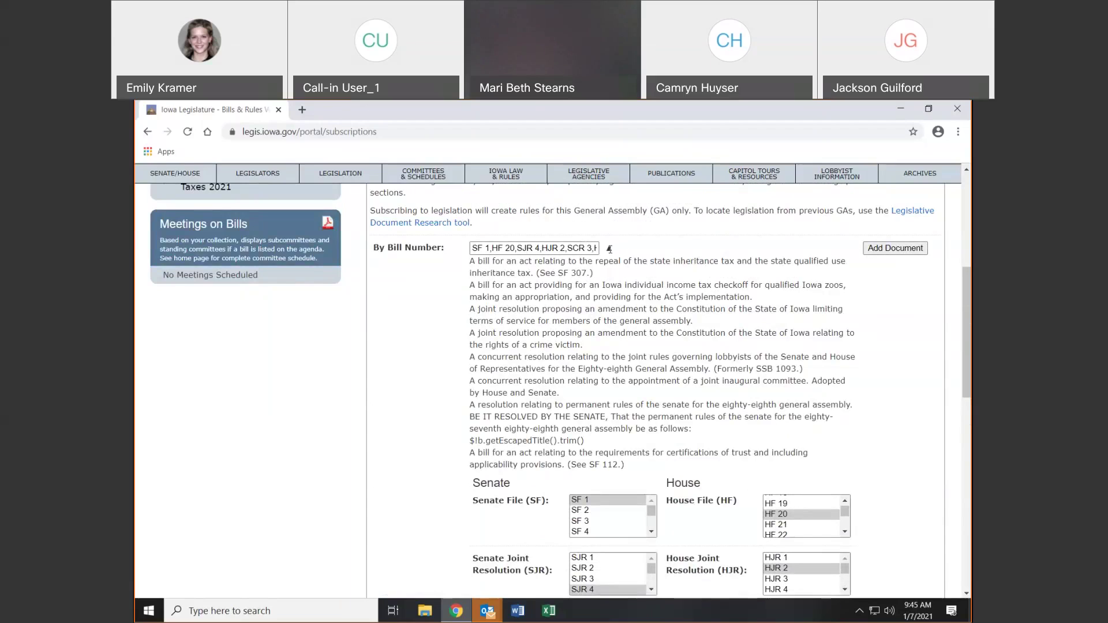
{"action": "left_click", "coordinate": [612, 250]}
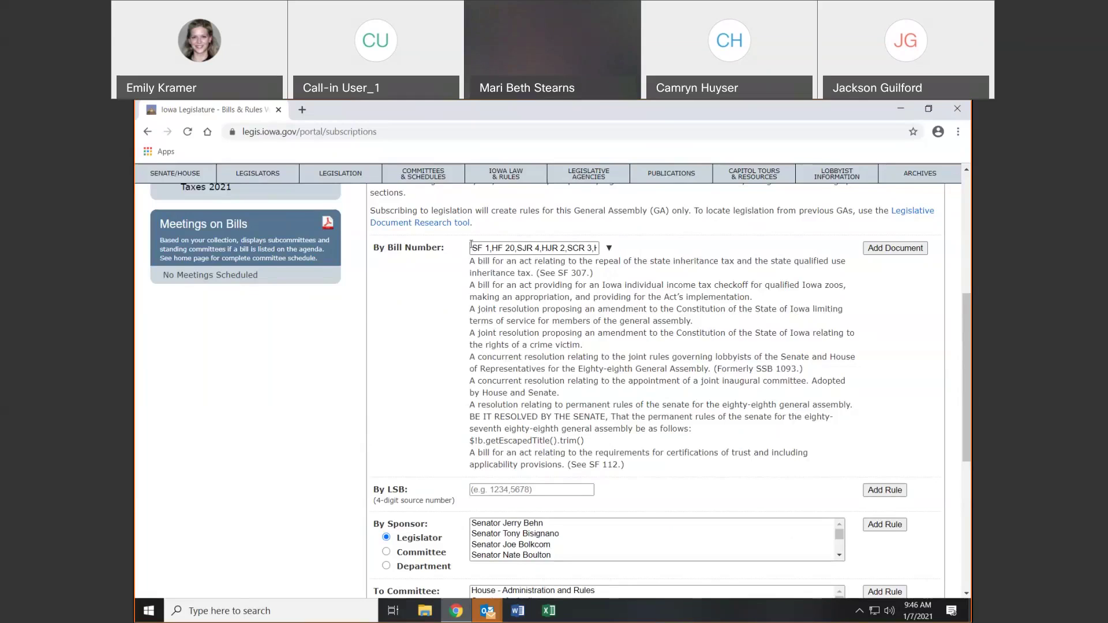
Clear the queued bill numbers from By Bill Number, move to the LSB field, and open a new tab
{"action": "left_click_drag", "start_coordinate": [470, 245], "coordinate": [659, 253]}
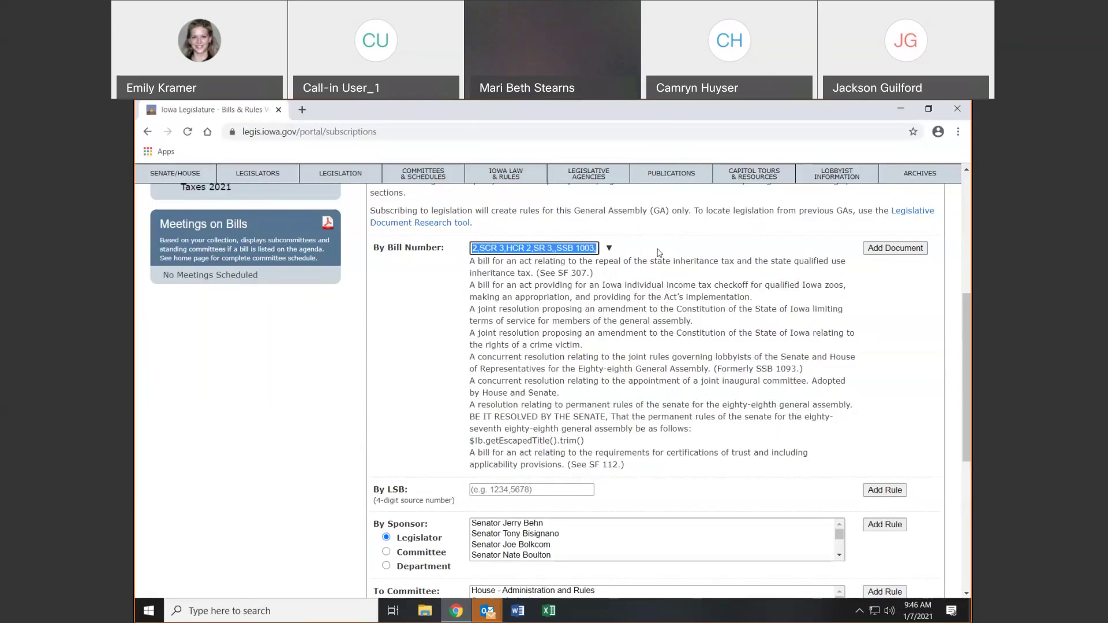
{"action": "key", "text": "BackSpace"}
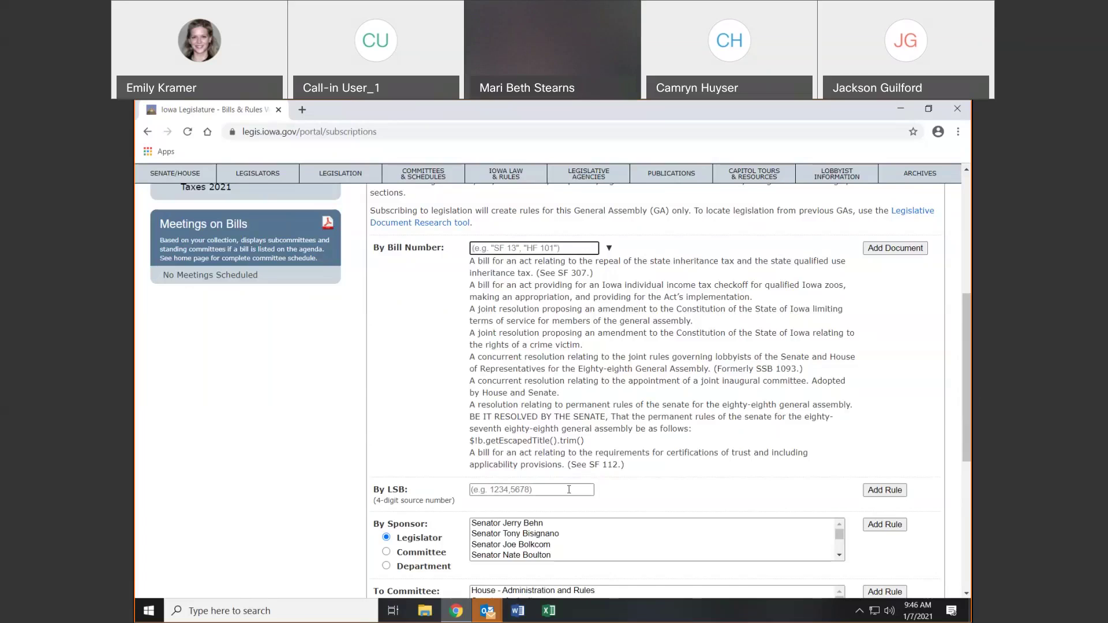
{"action": "left_click", "coordinate": [545, 490]}
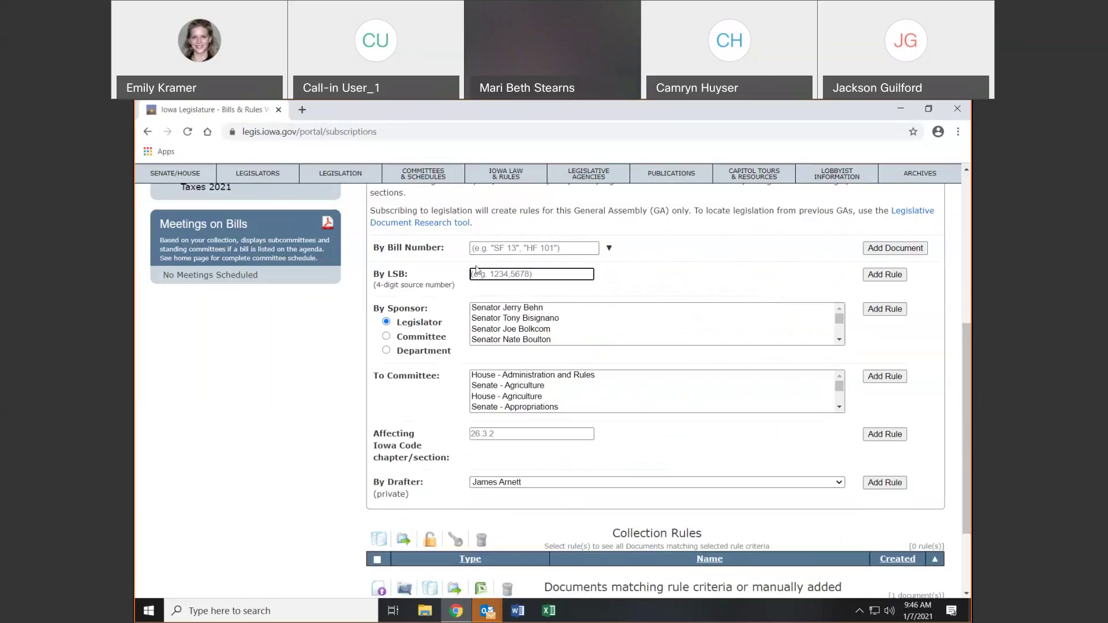
{"action": "left_click", "coordinate": [302, 110]}
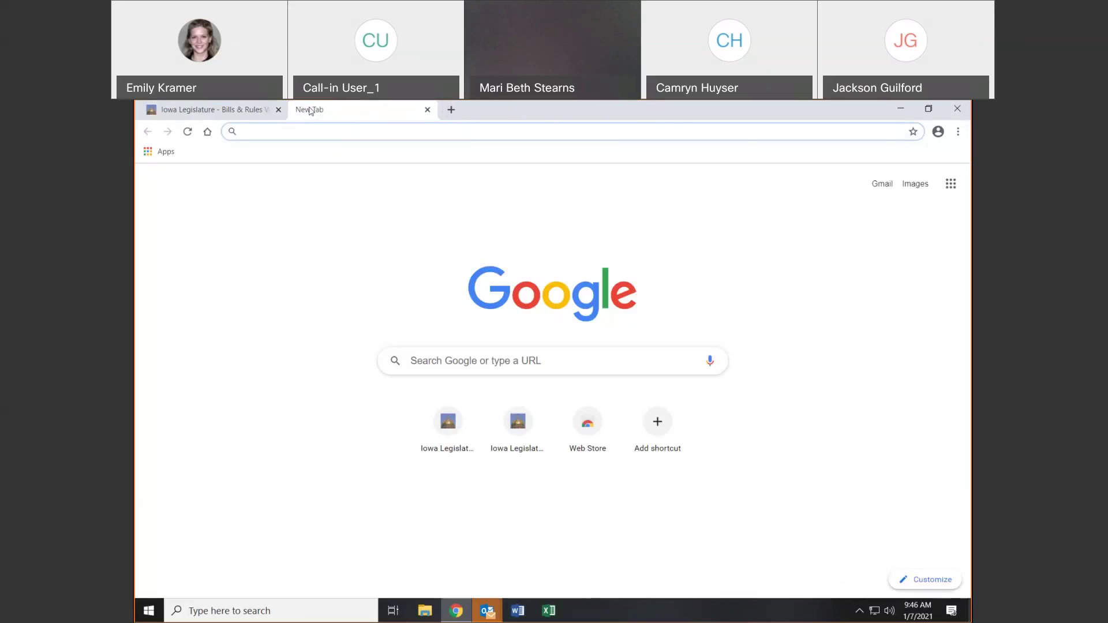
Look up Senate File 510 (sf510) on legis.iowa.gov and highlight its LSB number 1512
{"action": "left_click", "coordinate": [516, 427]}
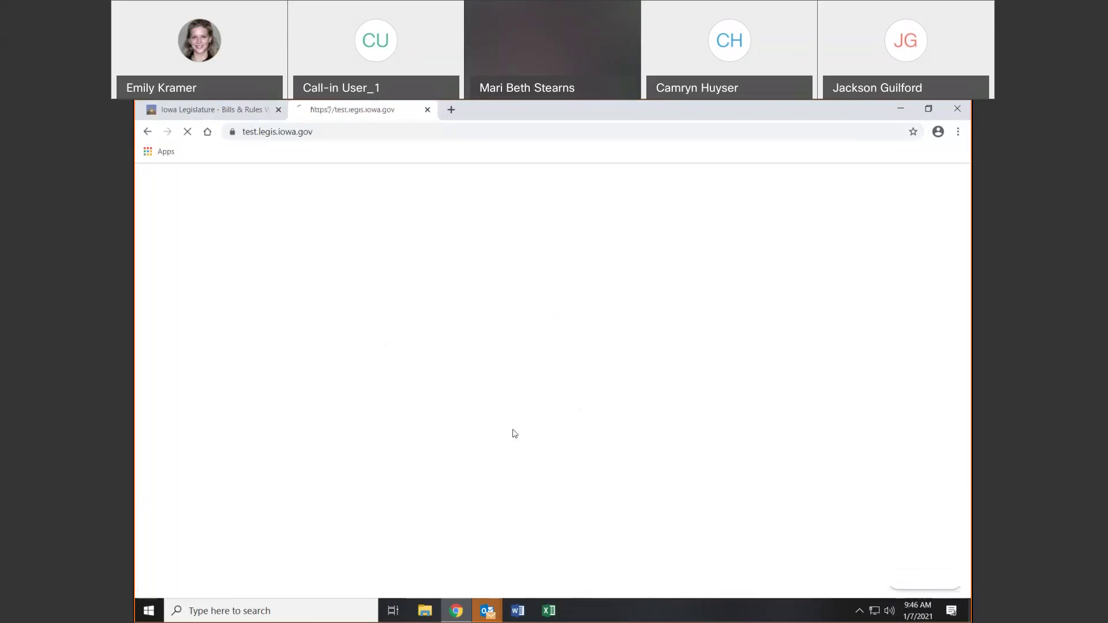
{"action": "left_click", "coordinate": [208, 133]}
{"action": "left_click", "coordinate": [208, 328]}
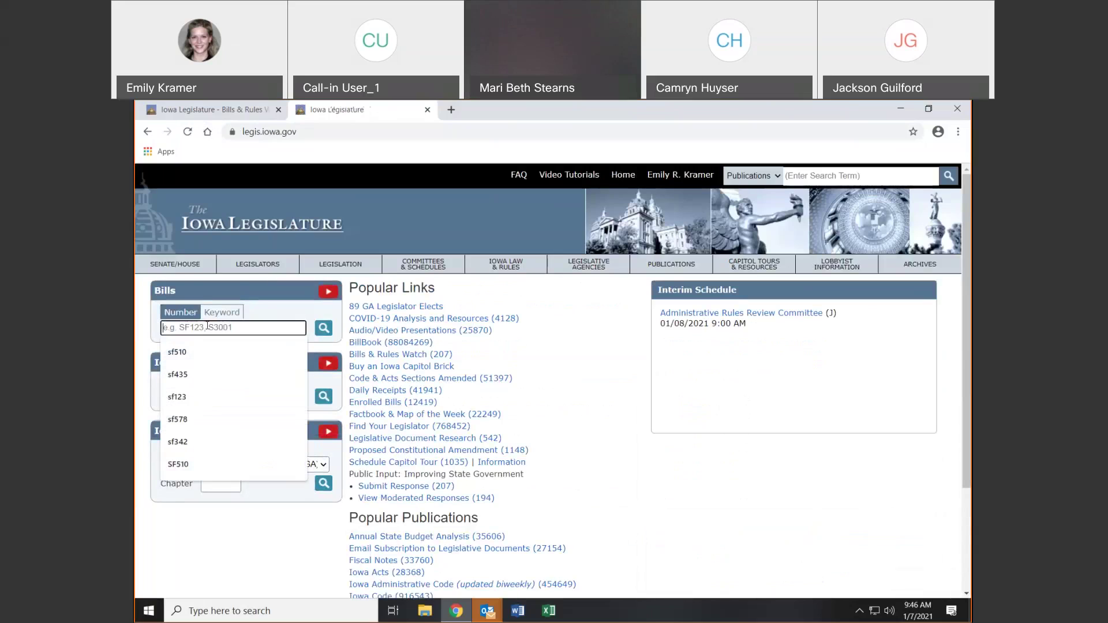
{"action": "type", "text": "sf510"}
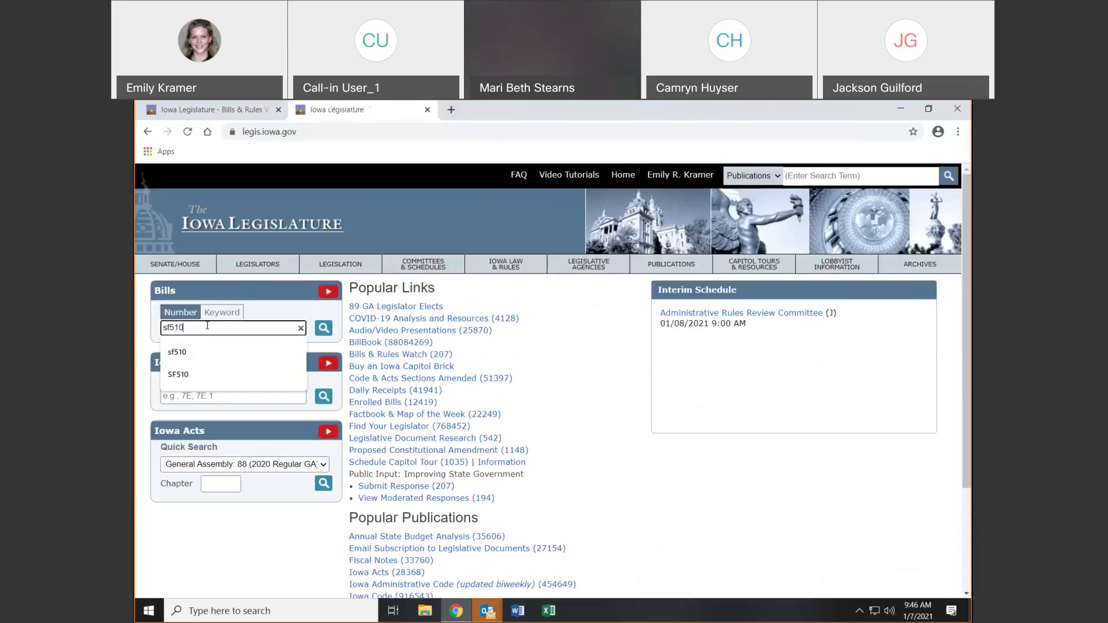
{"action": "key", "text": "Return"}
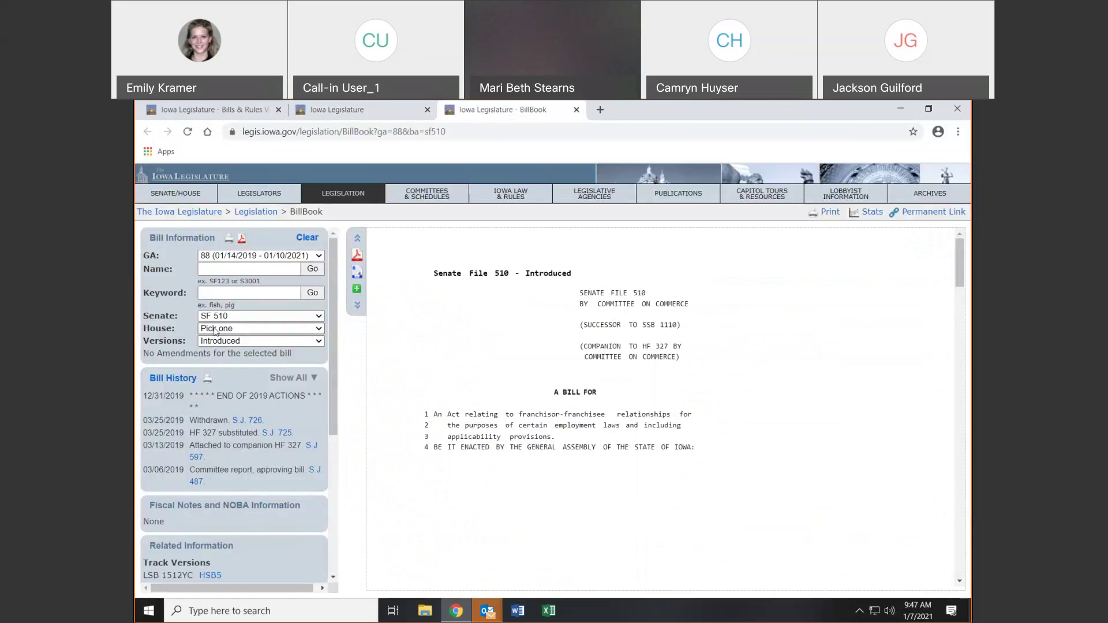
{"action": "scroll", "coordinate": [208, 329], "scroll_direction": "down", "scroll_amount": 4}
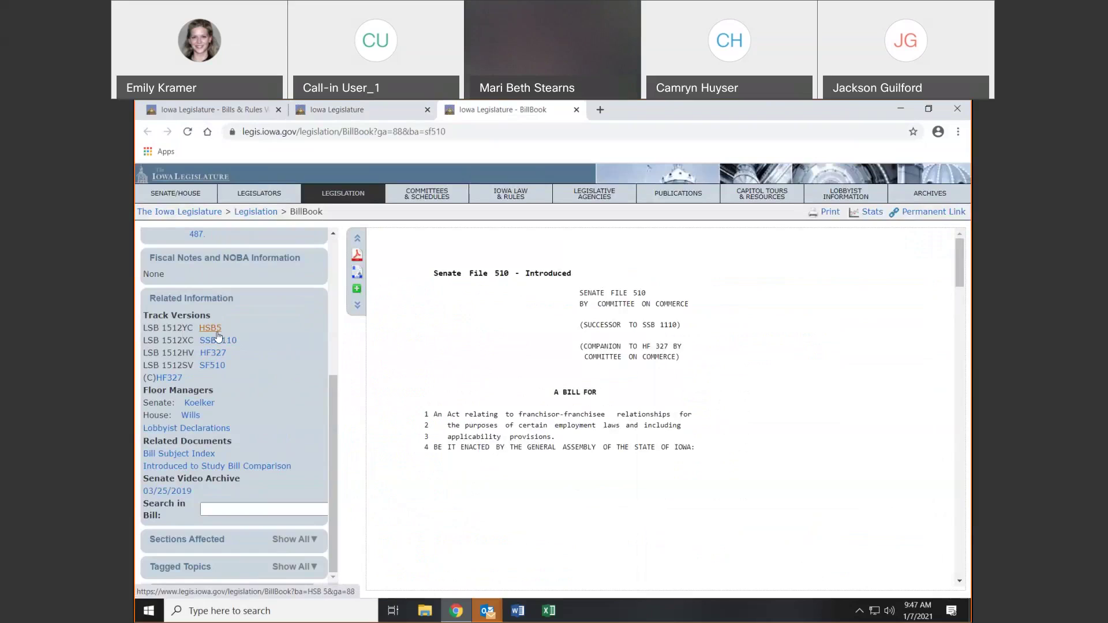
{"action": "mouse_move", "coordinate": [162, 329]}
{"action": "left_mouse_down"}
{"action": "mouse_move", "coordinate": [178, 331]}
{"action": "mouse_move", "coordinate": [151, 316]}
{"action": "mouse_move", "coordinate": [183, 327]}
{"action": "left_mouse_up"}
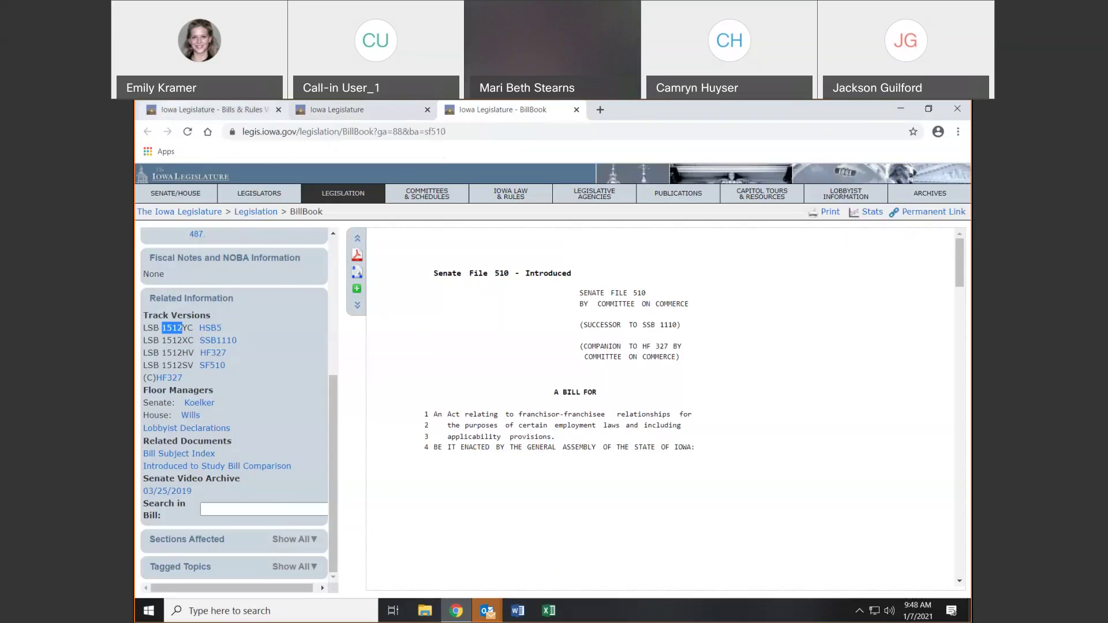
Back on the Bills & Rules Watch tab, add a By LSB rule for 1512 to Taxes 2021
{"action": "left_click", "coordinate": [164, 109]}
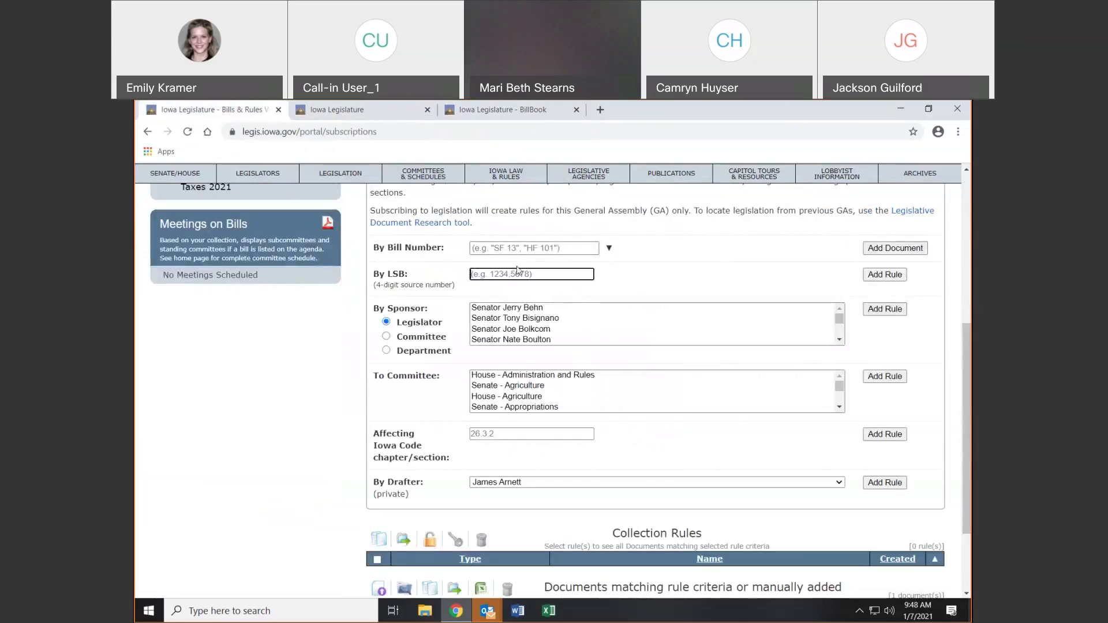
{"action": "type", "text": "1512"}
{"action": "left_click", "coordinate": [884, 276]}
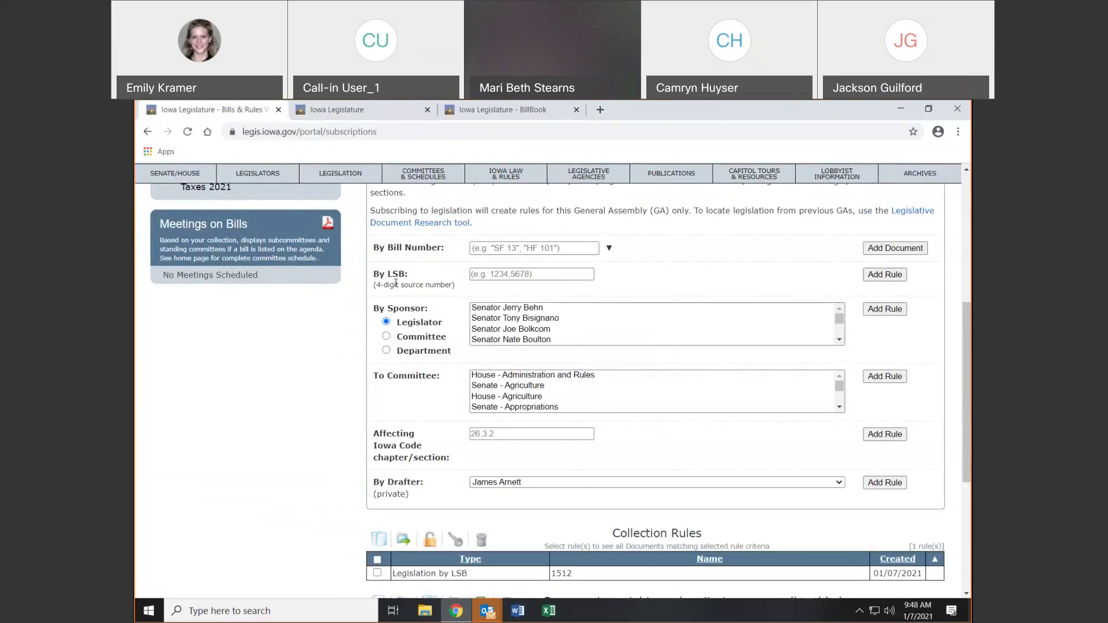
{"action": "scroll", "coordinate": [402, 283], "scroll_direction": "down", "scroll_amount": 2}
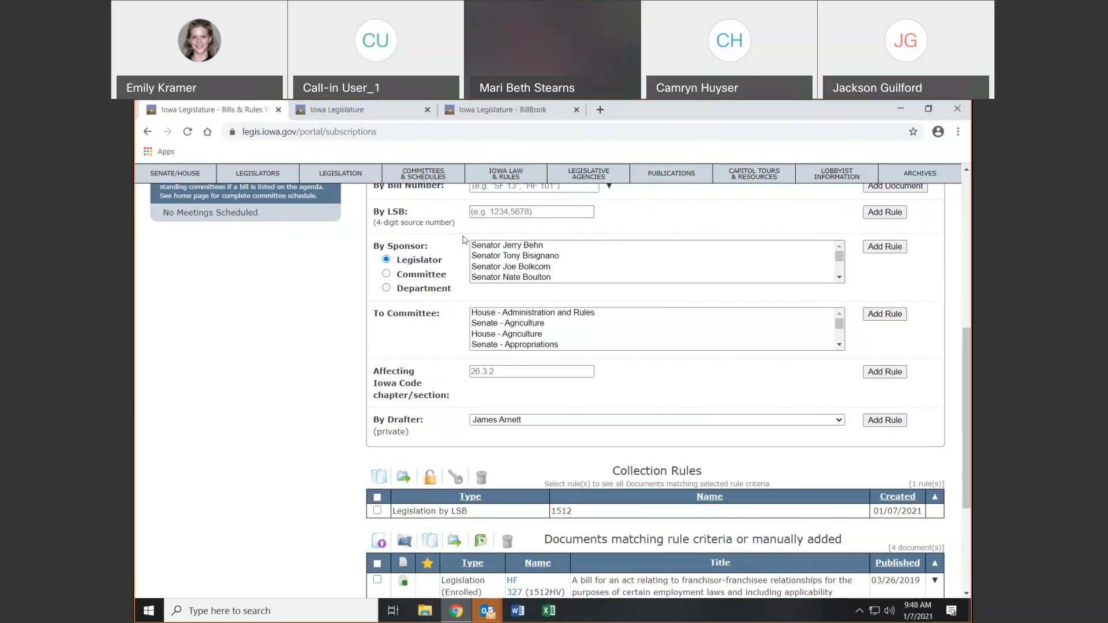
Try sponsor options: a legislator, committee Senate - Ways and Means, then department Judicial Branch
{"action": "left_click", "coordinate": [484, 255]}
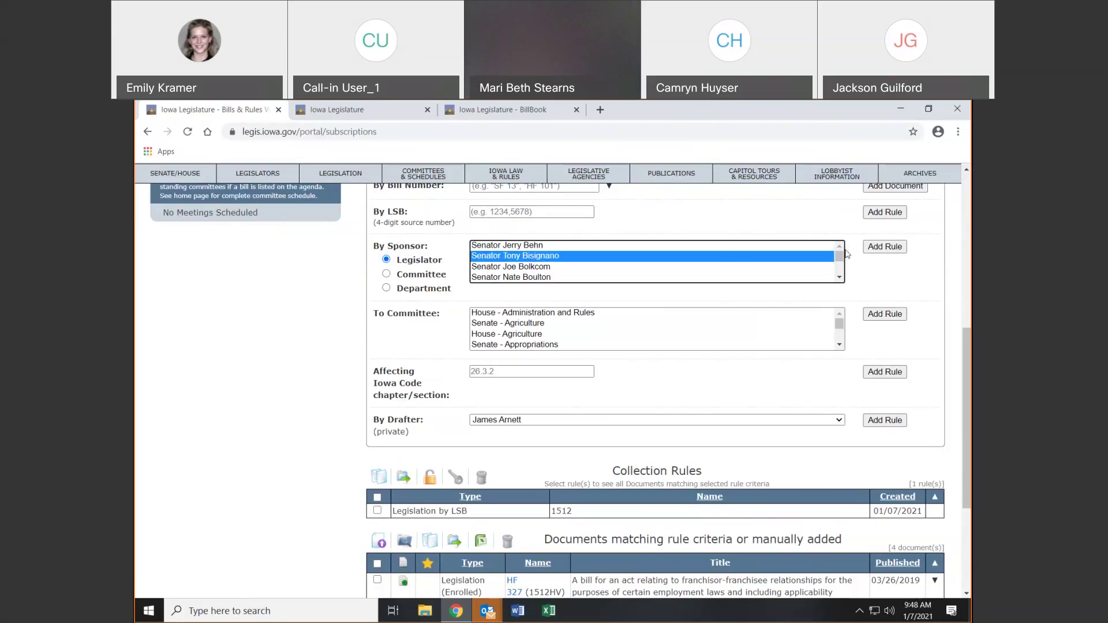
{"action": "left_click_drag", "start_coordinate": [842, 258], "coordinate": [842, 271]}
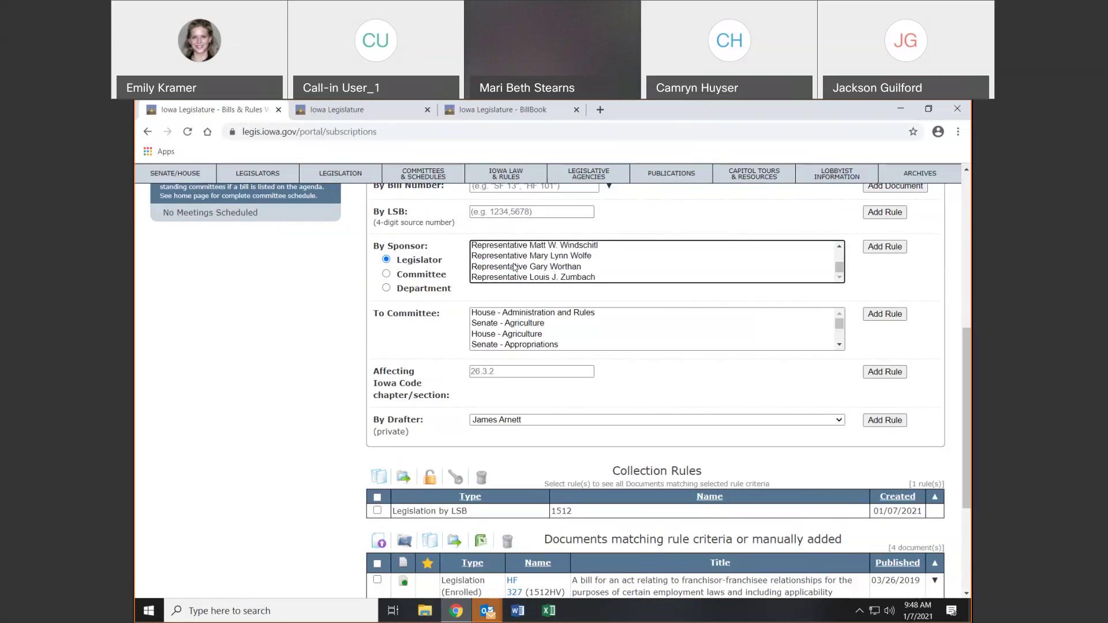
{"action": "left_click", "coordinate": [403, 280]}
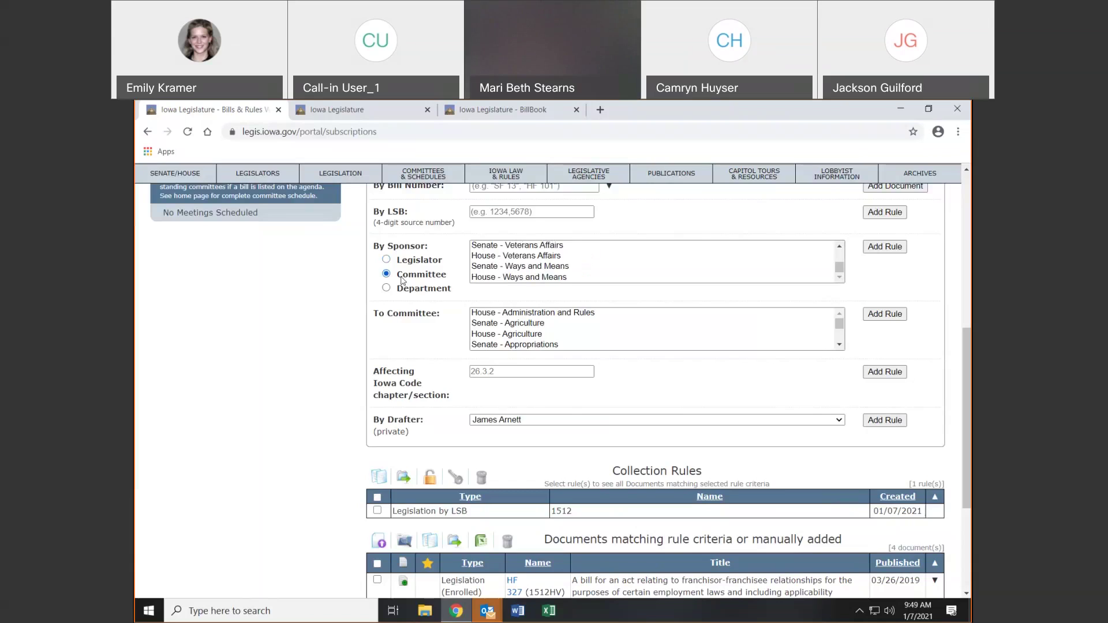
{"action": "left_click", "coordinate": [505, 267]}
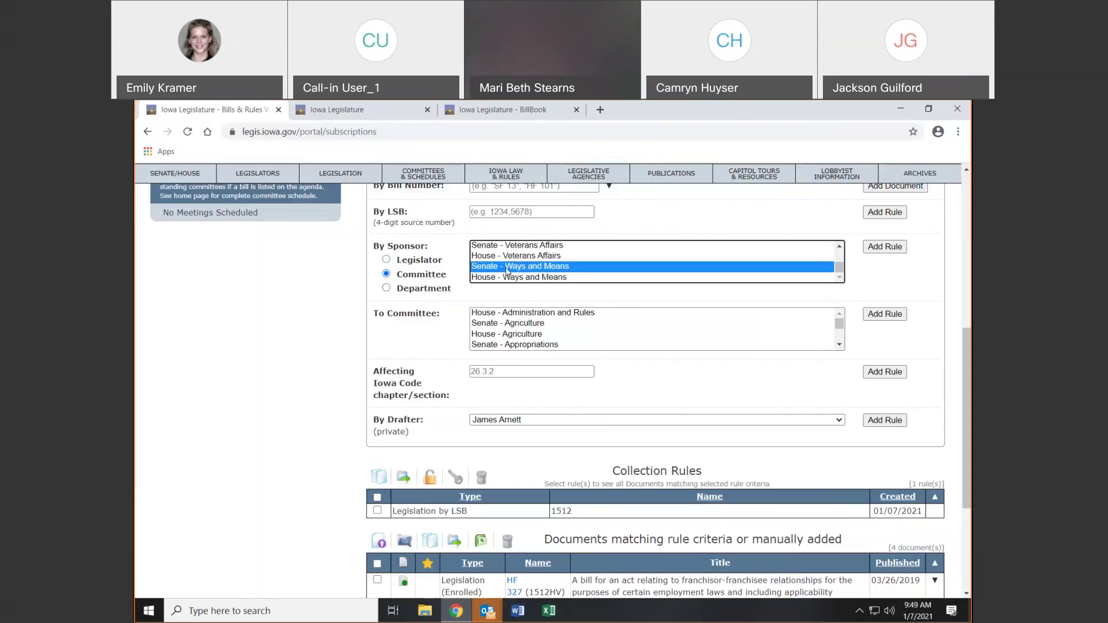
{"action": "left_click", "coordinate": [386, 288]}
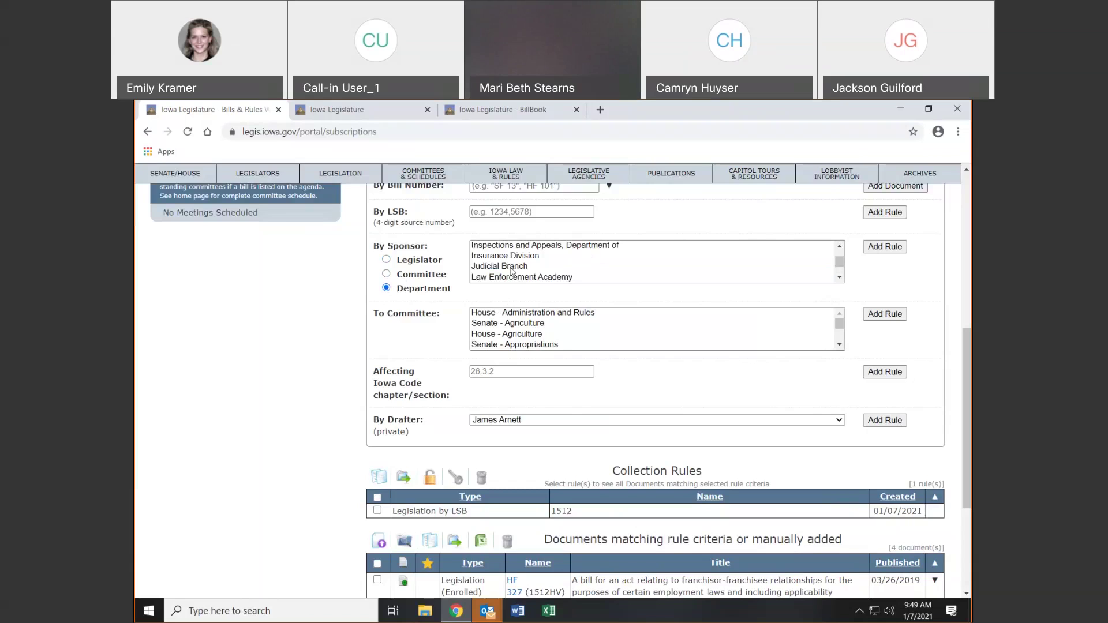
{"action": "left_click", "coordinate": [500, 266]}
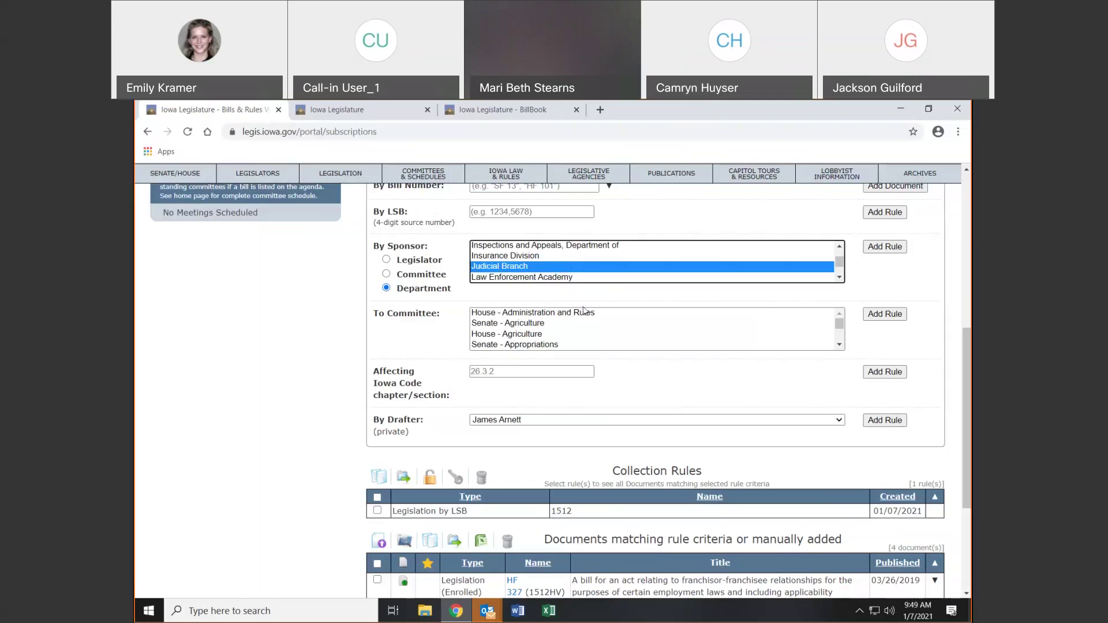
Switch sponsors back to committees, choose Senate - Appropriations as receiving committee, and check the drafter list
{"action": "left_click", "coordinate": [425, 277]}
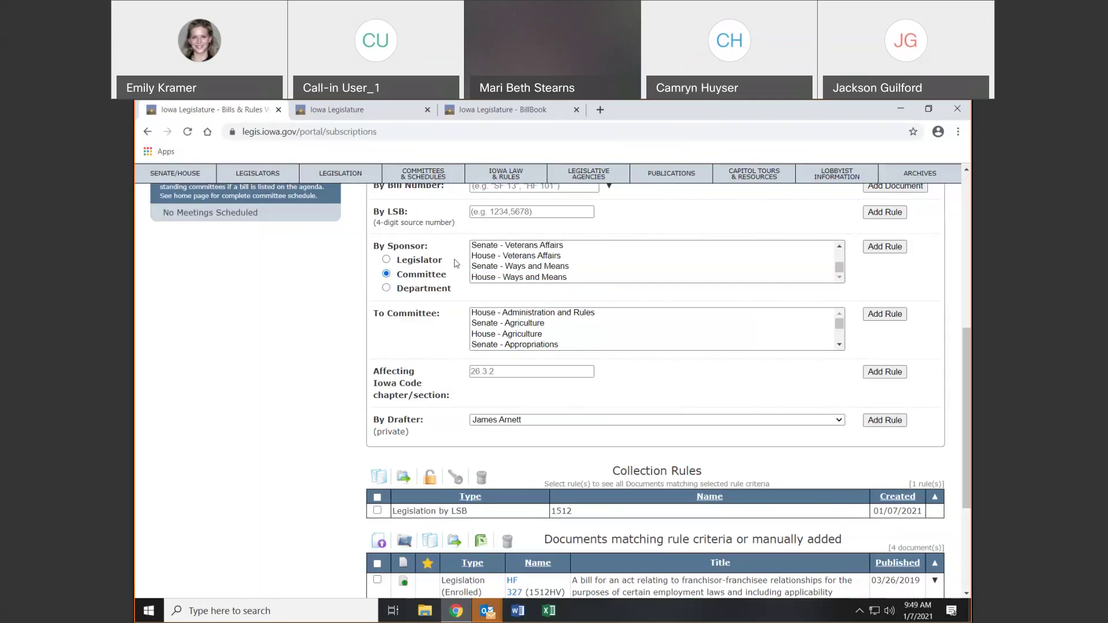
{"action": "left_click", "coordinate": [511, 345]}
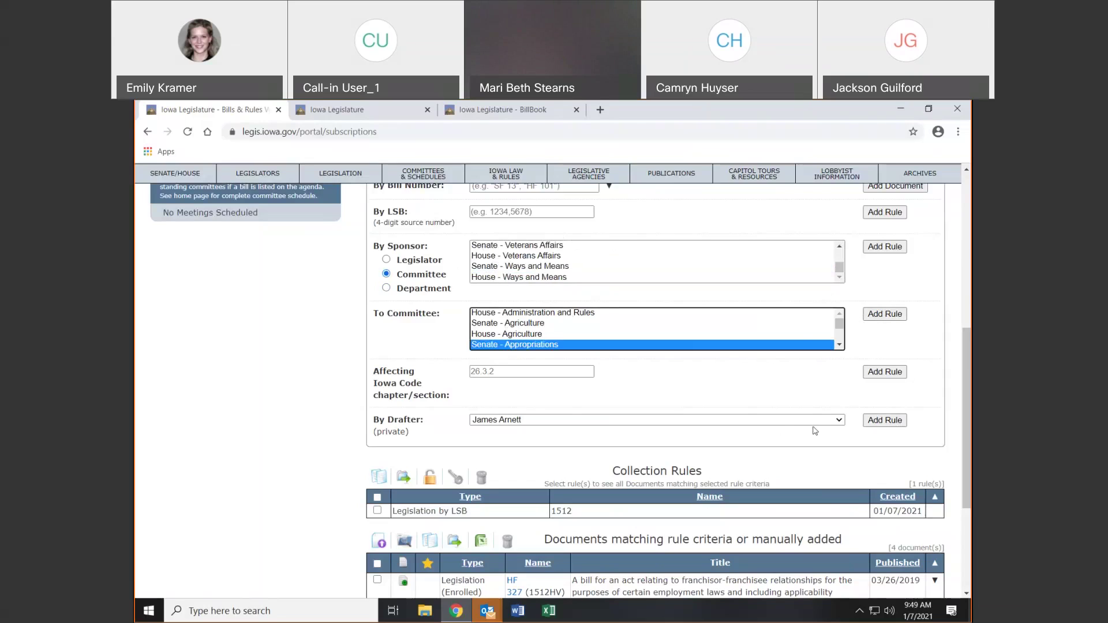
{"action": "left_click", "coordinate": [520, 369]}
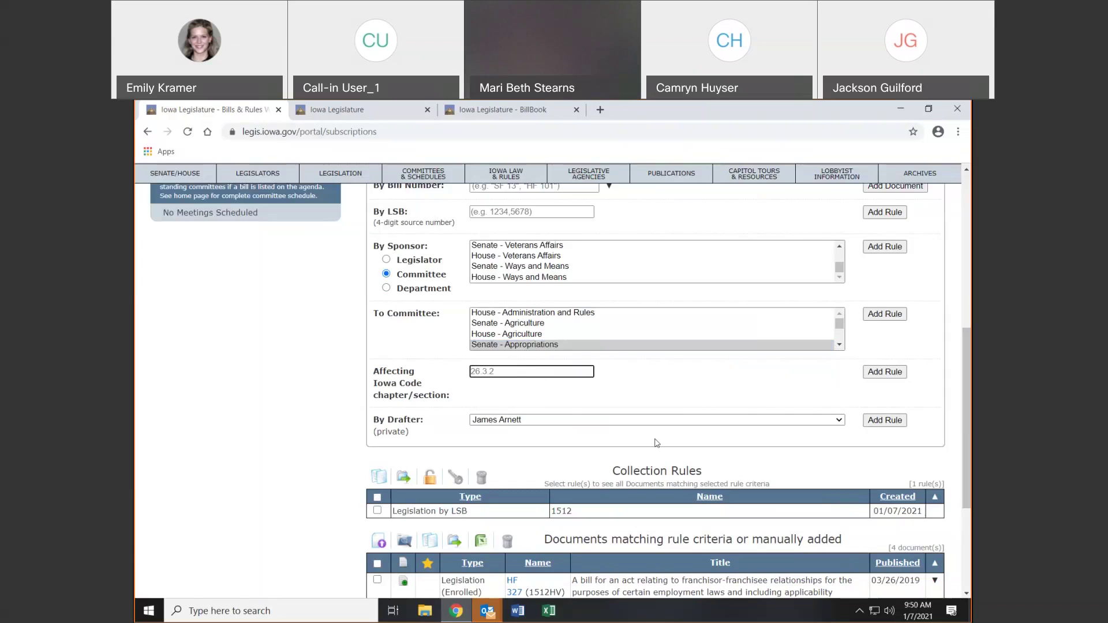
{"action": "left_click", "coordinate": [589, 420]}
{"action": "left_click", "coordinate": [588, 421]}
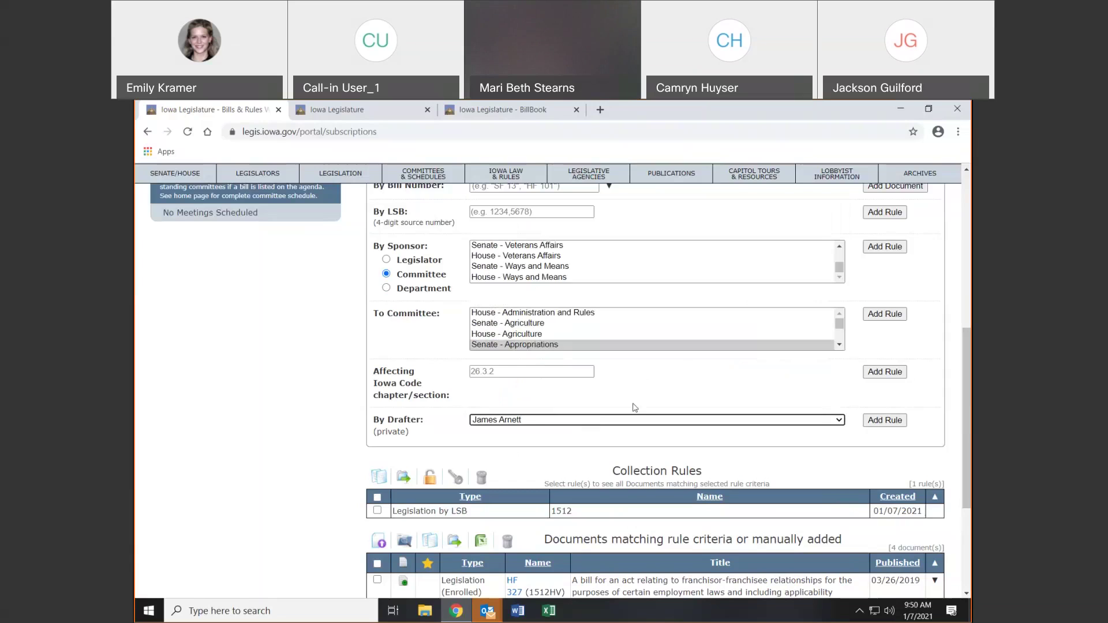
{"action": "left_click_drag", "start_coordinate": [969, 415], "coordinate": [971, 371]}
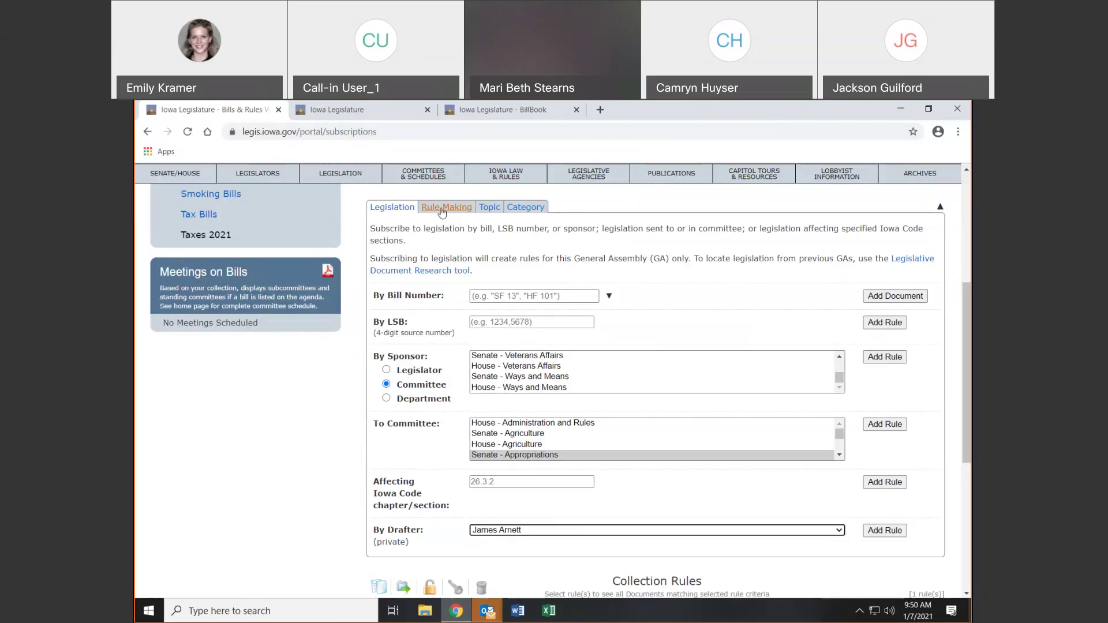
Under Rule Making, tick ADMINISTRATIVE SERVICES DEPARTMENT [11] and AGING, DEPARTMENT ON [17], then view Category options
{"action": "left_click", "coordinate": [442, 212]}
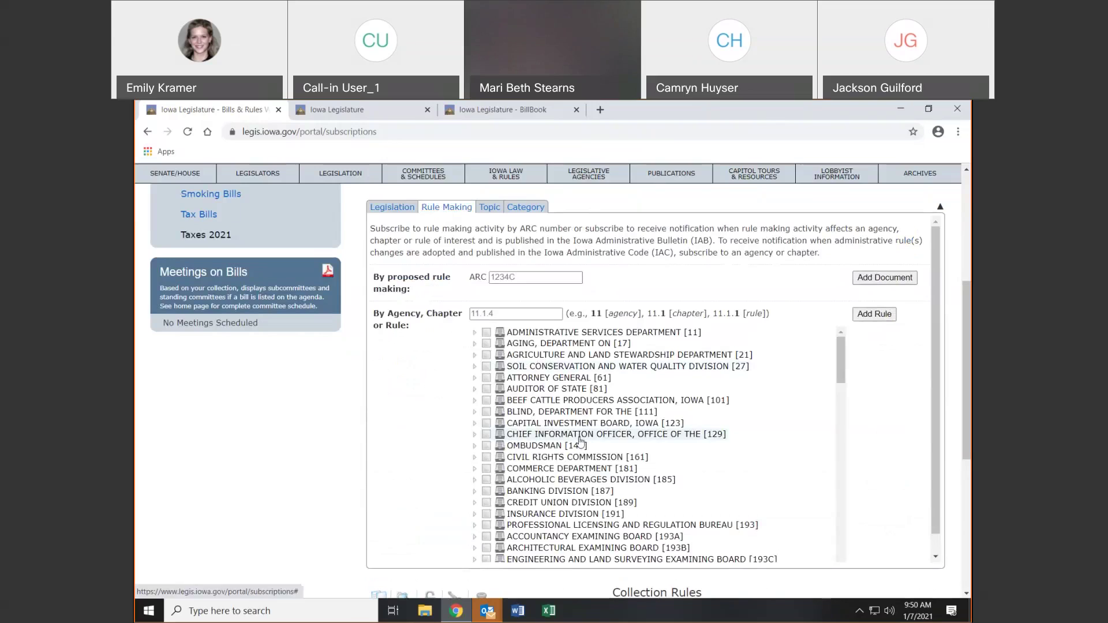
{"action": "left_click", "coordinate": [524, 277]}
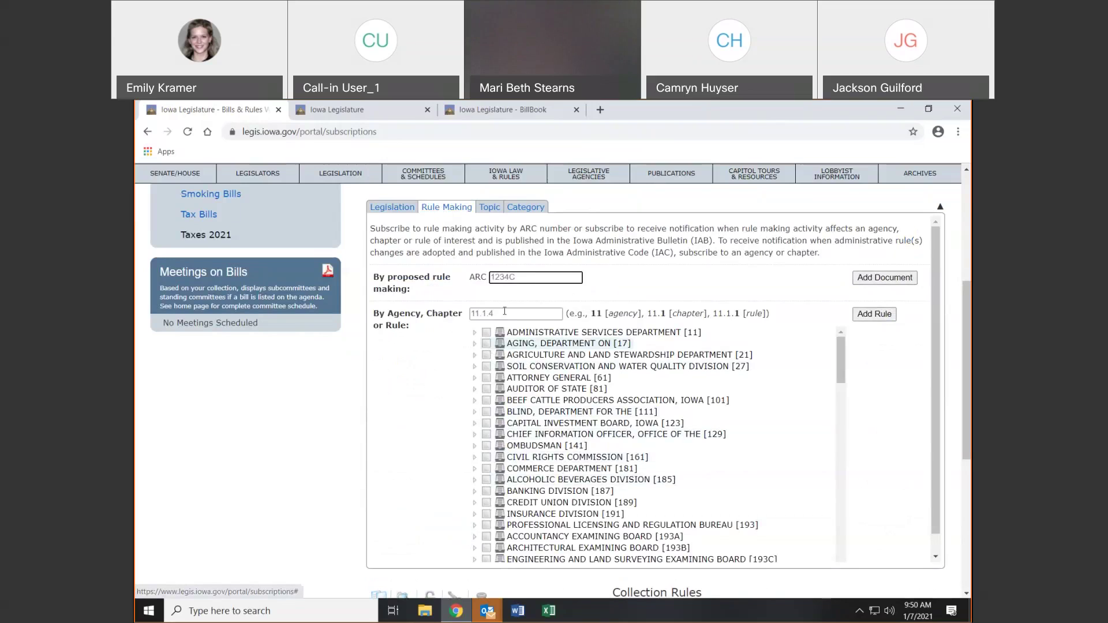
{"action": "left_click", "coordinate": [486, 332]}
{"action": "left_click", "coordinate": [487, 345]}
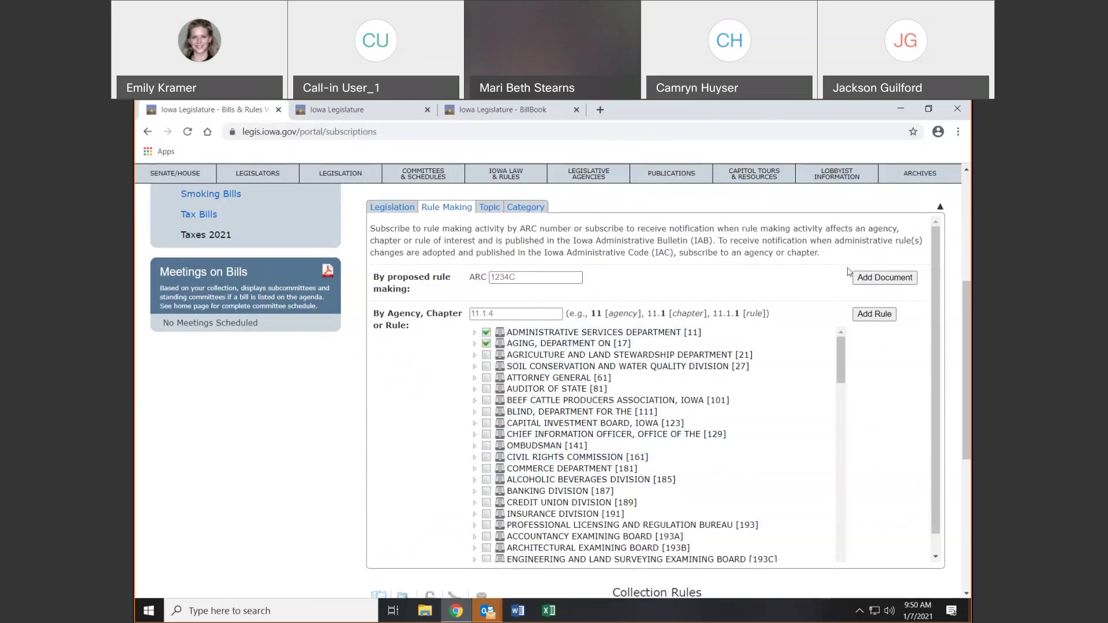
{"action": "left_click", "coordinate": [495, 207]}
{"action": "left_click", "coordinate": [507, 208]}
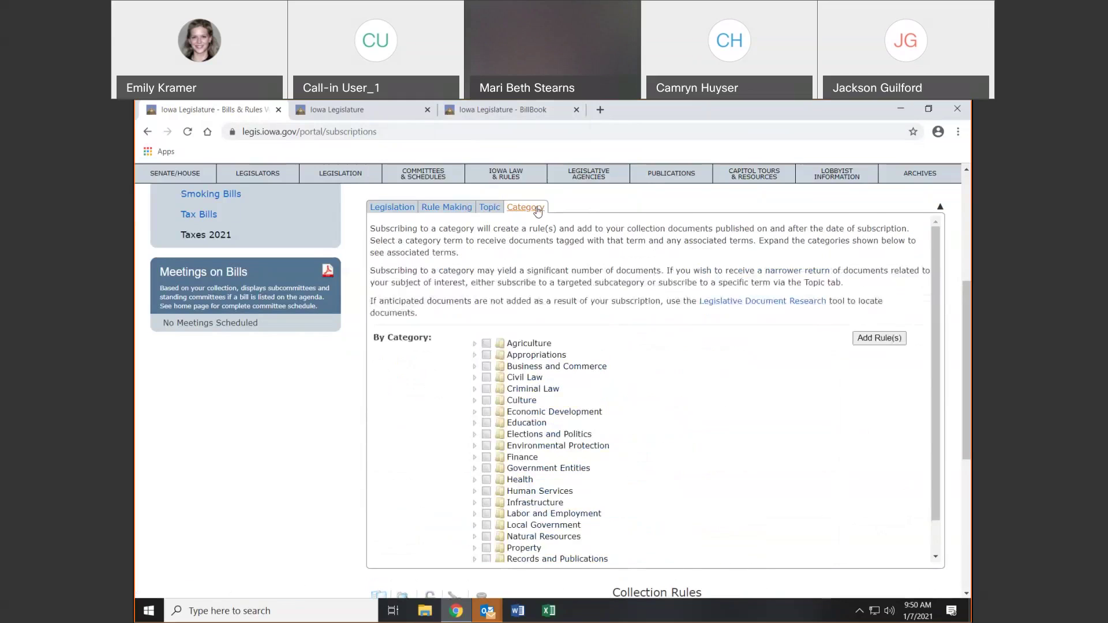
Return to the Topic list, jump to topics starting with C, and focus the By Topic search
{"action": "left_click", "coordinate": [496, 208]}
{"action": "left_click", "coordinate": [517, 209]}
{"action": "left_click", "coordinate": [490, 208]}
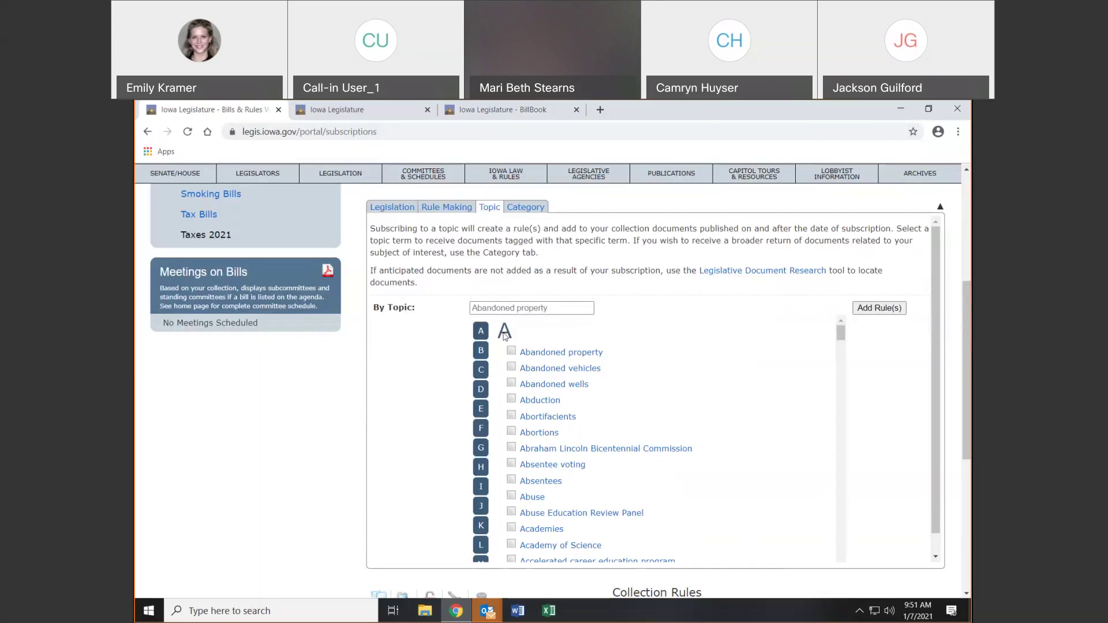
{"action": "mouse_move", "coordinate": [844, 337]}
{"action": "left_mouse_down"}
{"action": "mouse_move", "coordinate": [869, 572]}
{"action": "mouse_move", "coordinate": [843, 323]}
{"action": "left_mouse_up"}
{"action": "left_click", "coordinate": [483, 370]}
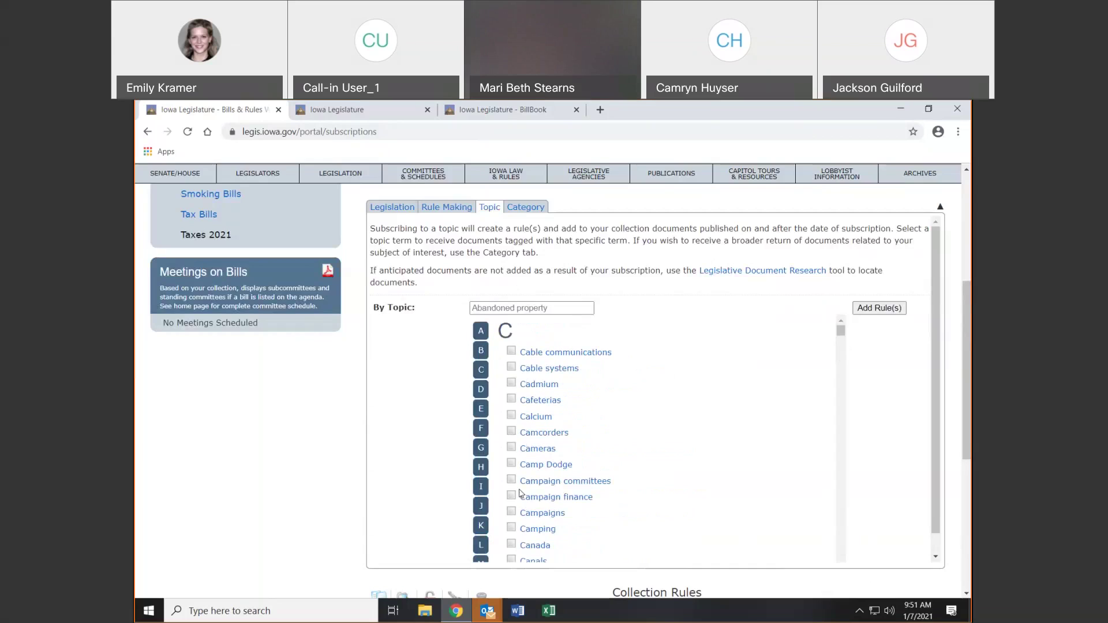
{"action": "left_click", "coordinate": [481, 306]}
Add an Education topic rule for Legislation only, unchecking Rule Making Documents and Publications
{"action": "type", "text": "educ"}
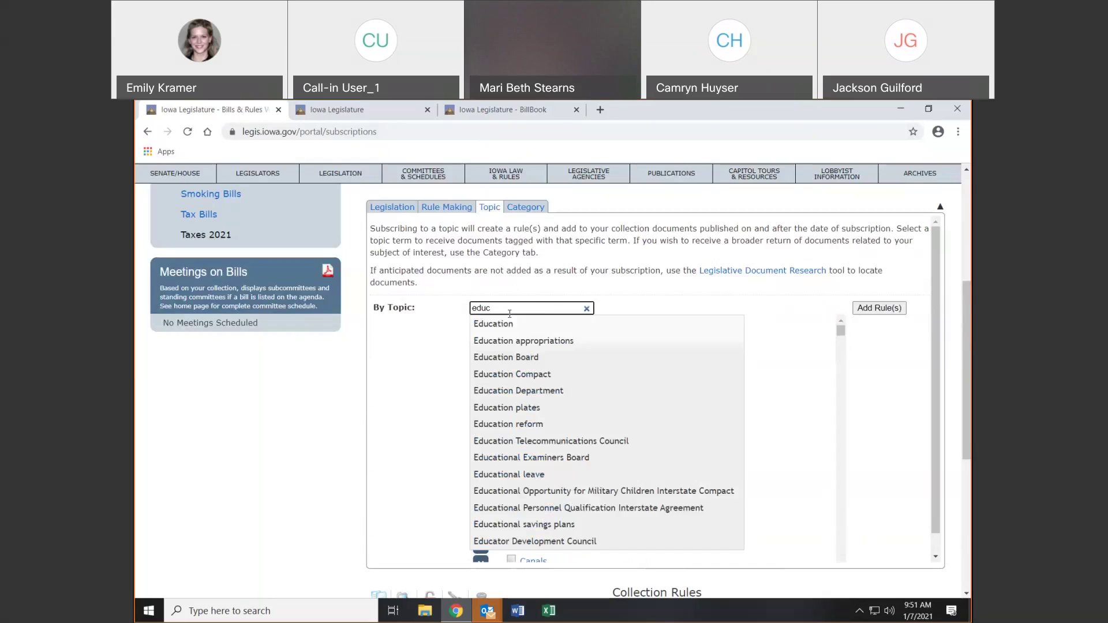
{"action": "type", "text": "a"}
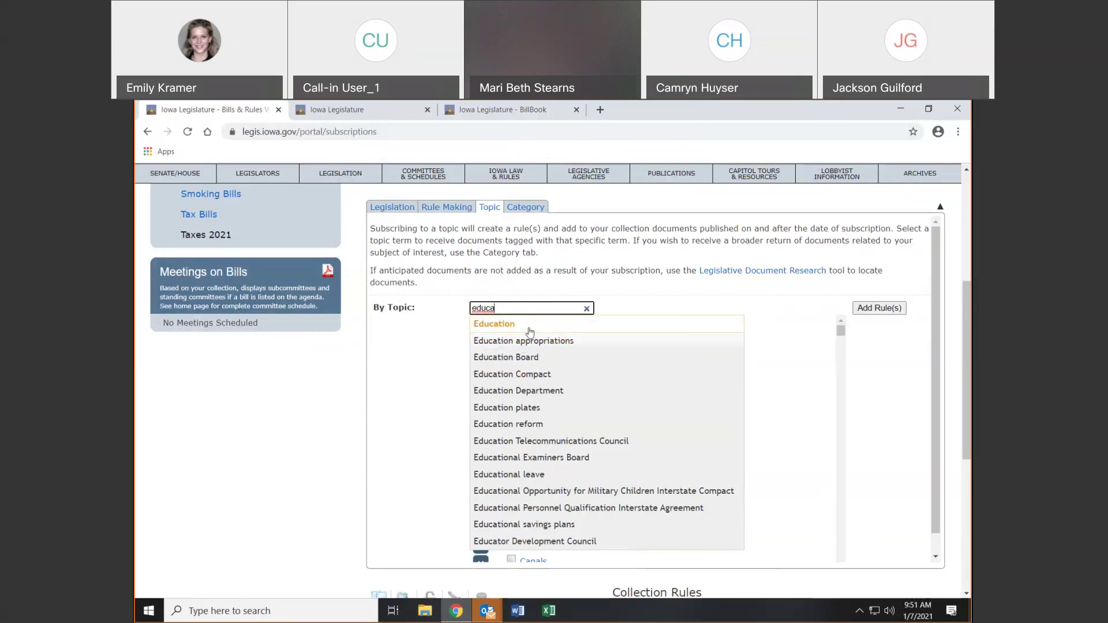
{"action": "left_click", "coordinate": [530, 326]}
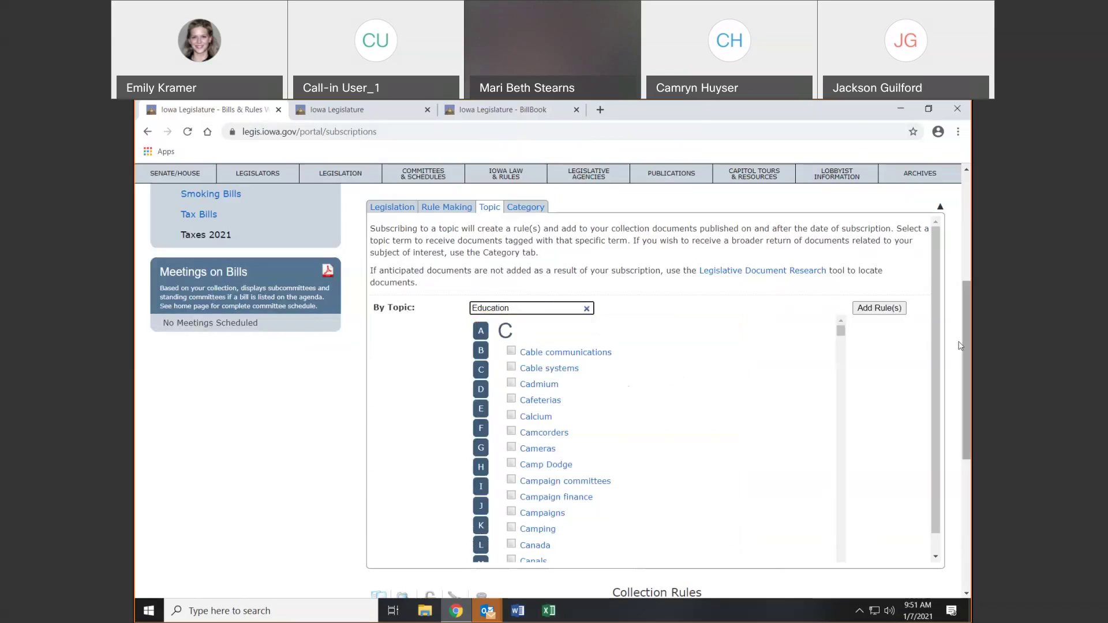
{"action": "left_click", "coordinate": [882, 311]}
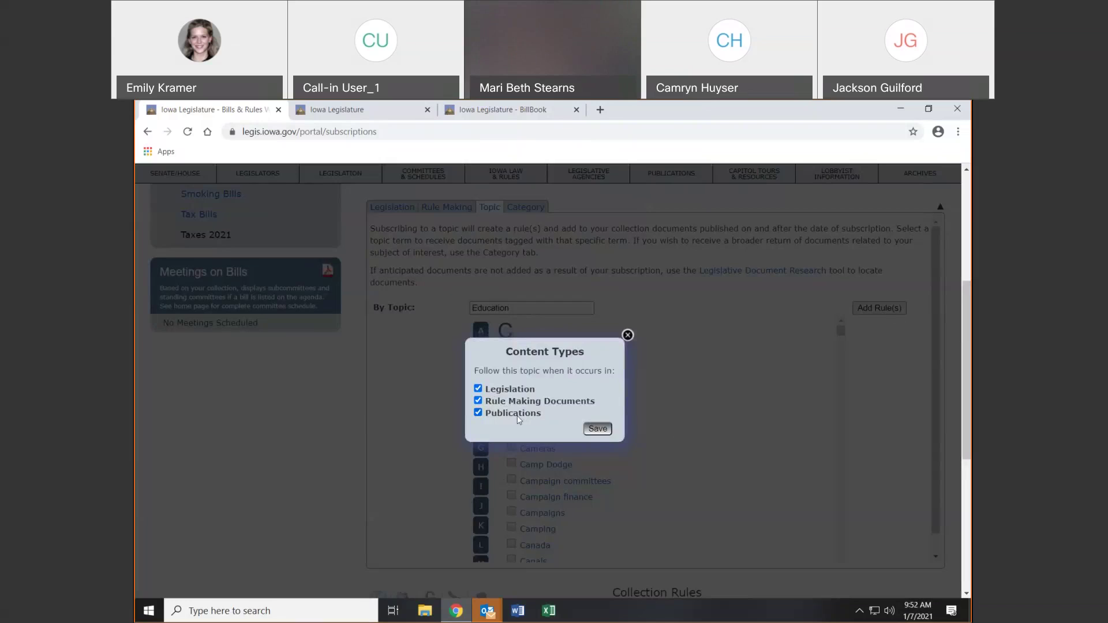
{"action": "left_click", "coordinate": [478, 401]}
{"action": "left_click", "coordinate": [478, 413]}
{"action": "left_click", "coordinate": [598, 429]}
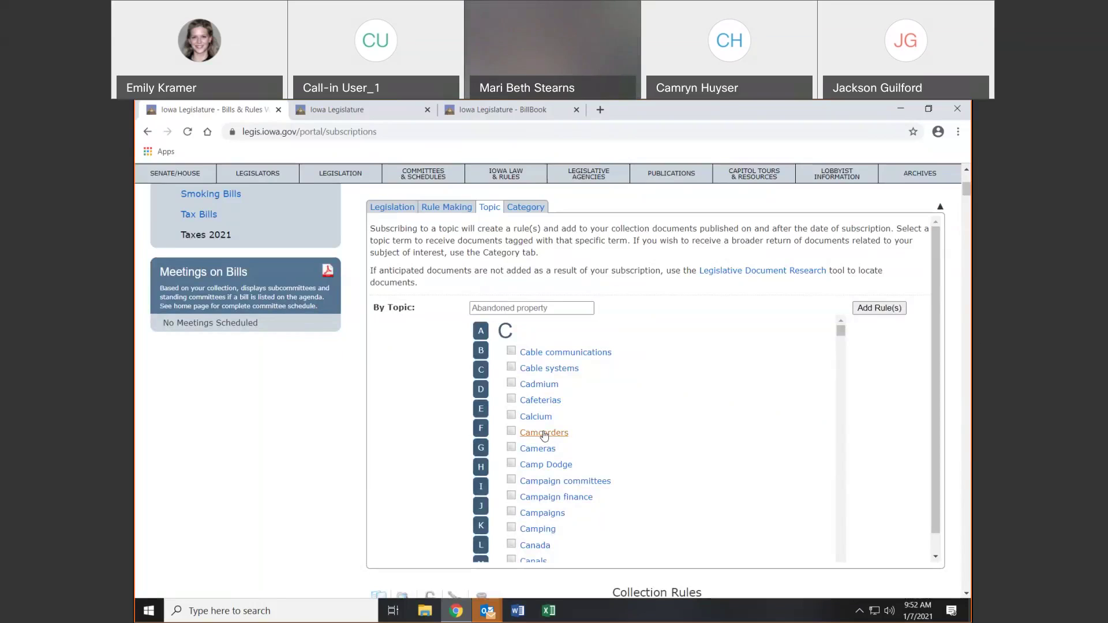
Tick and then untick the Calcium, Camcorders and Cameras topics, leaving all unticked
{"action": "left_click", "coordinate": [511, 414]}
{"action": "left_click", "coordinate": [511, 431]}
{"action": "left_click", "coordinate": [511, 446]}
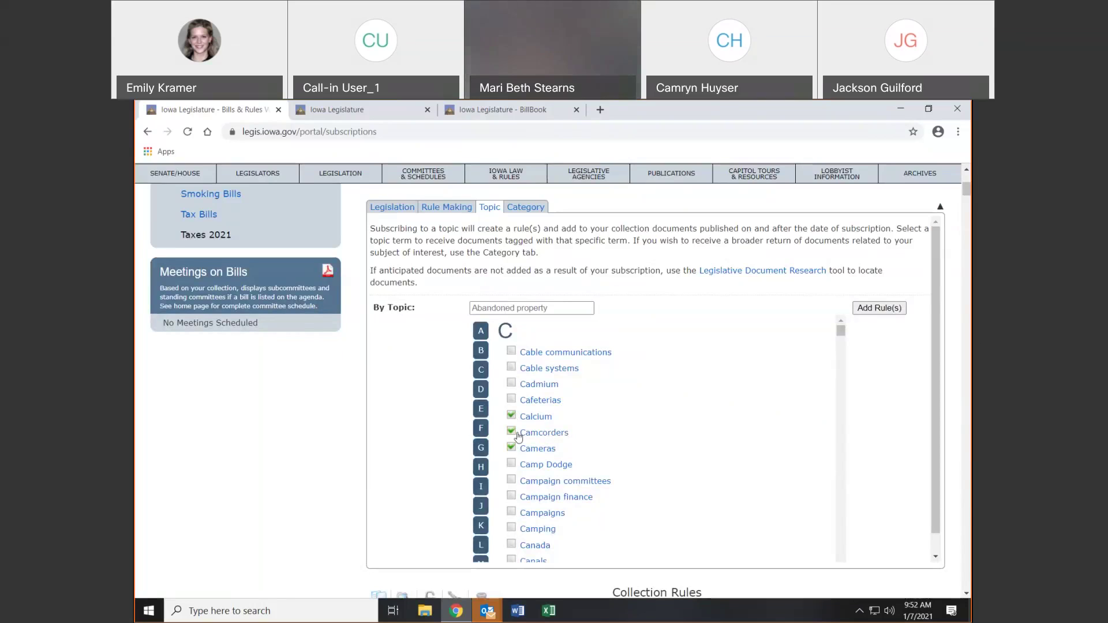
{"action": "left_click", "coordinate": [512, 431]}
{"action": "left_click", "coordinate": [511, 415]}
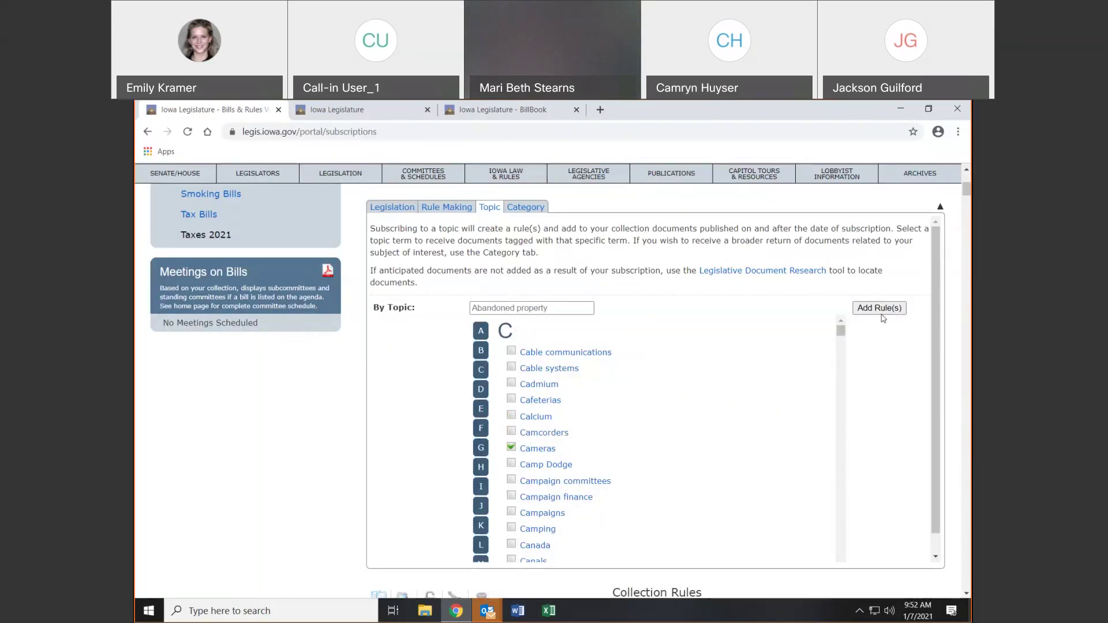
{"action": "left_click", "coordinate": [511, 448]}
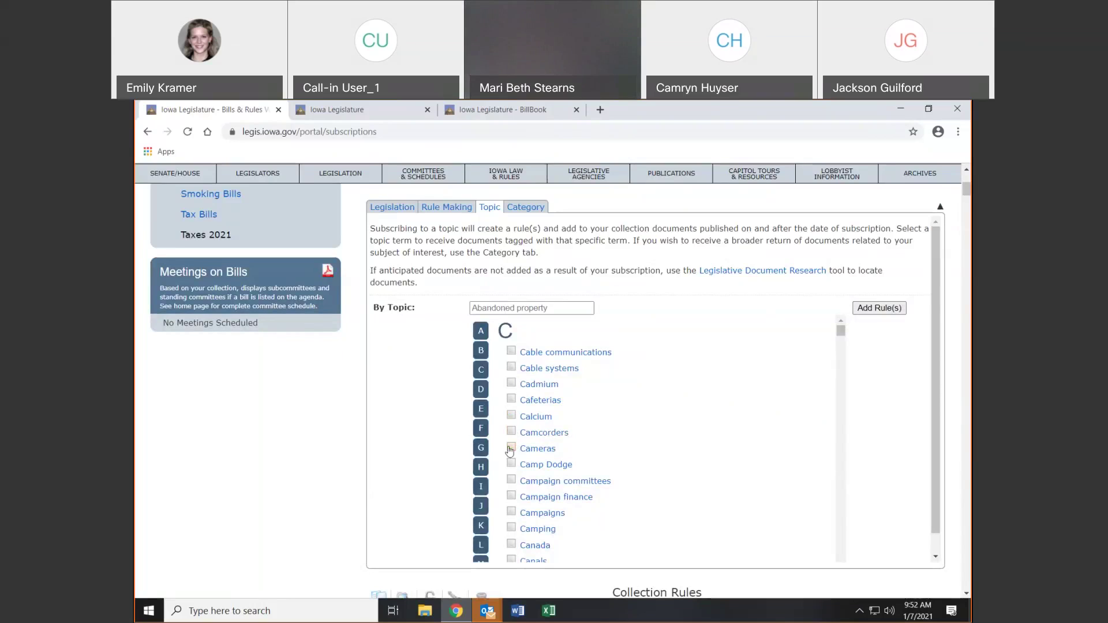
Switch between the Topic and Category lists, ending on the category subscription options
{"action": "left_click", "coordinate": [518, 213]}
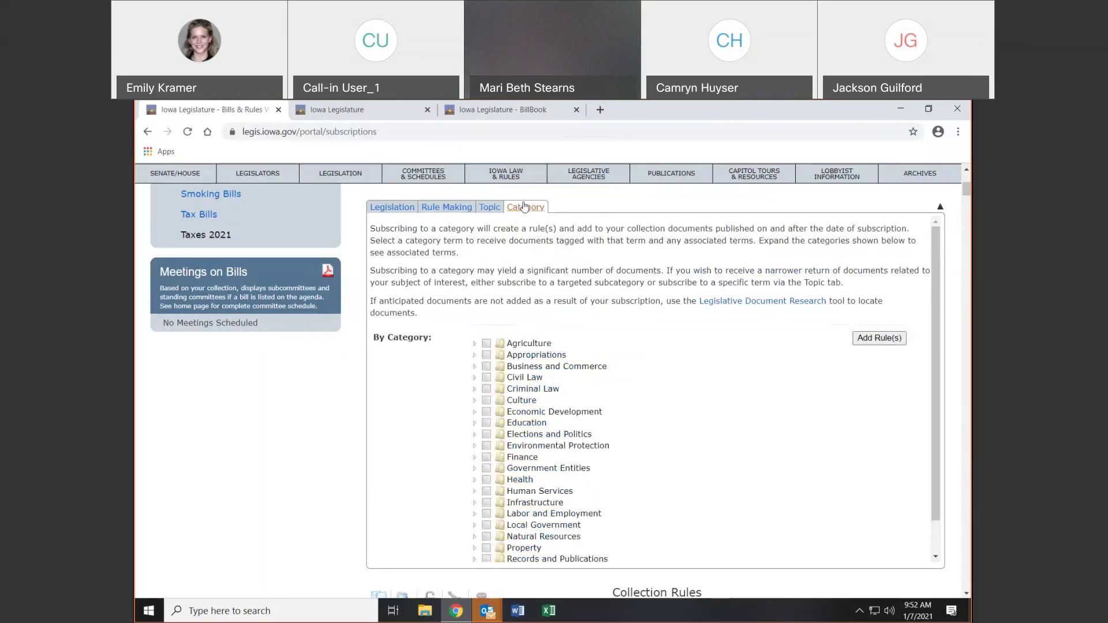
{"action": "left_click", "coordinate": [486, 208]}
{"action": "left_click", "coordinate": [522, 209]}
{"action": "left_click", "coordinate": [500, 211]}
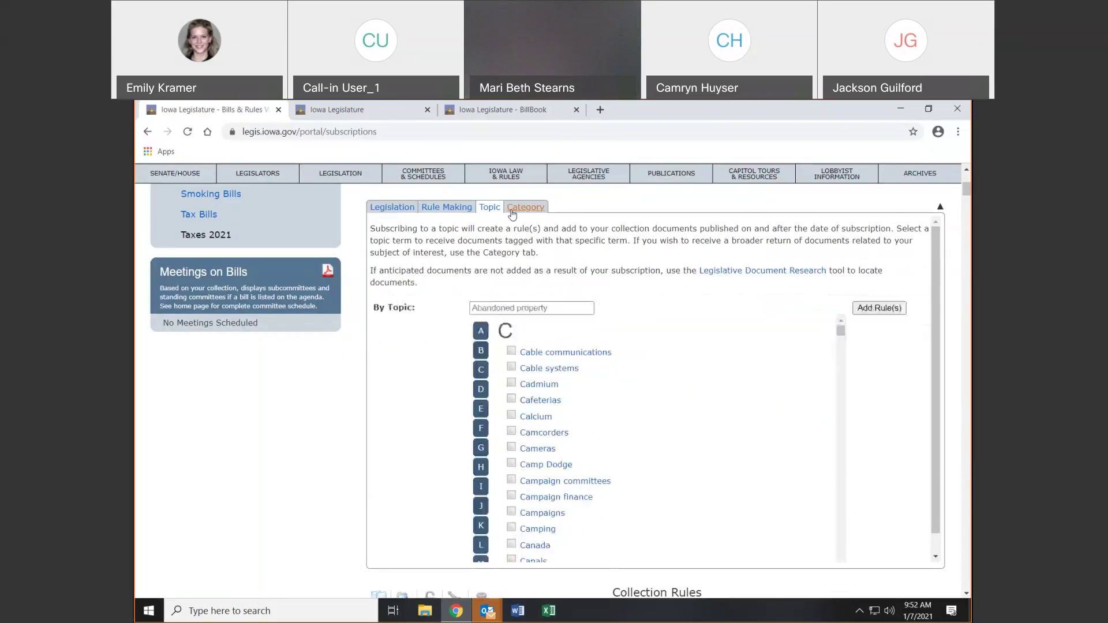
{"action": "left_click", "coordinate": [516, 211]}
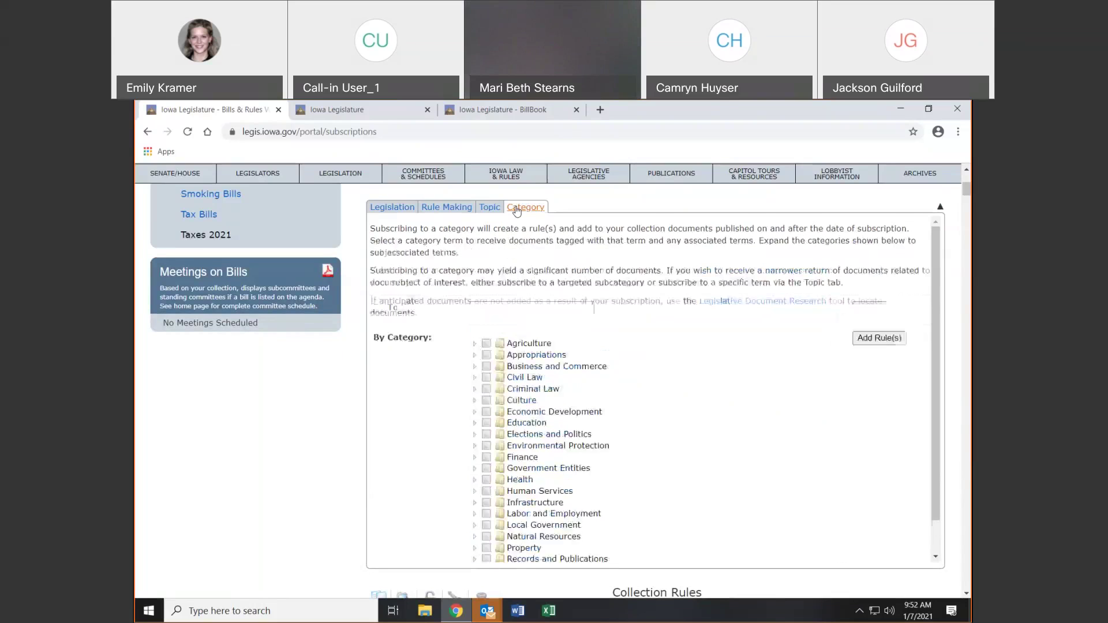
{"action": "left_click", "coordinate": [491, 213]}
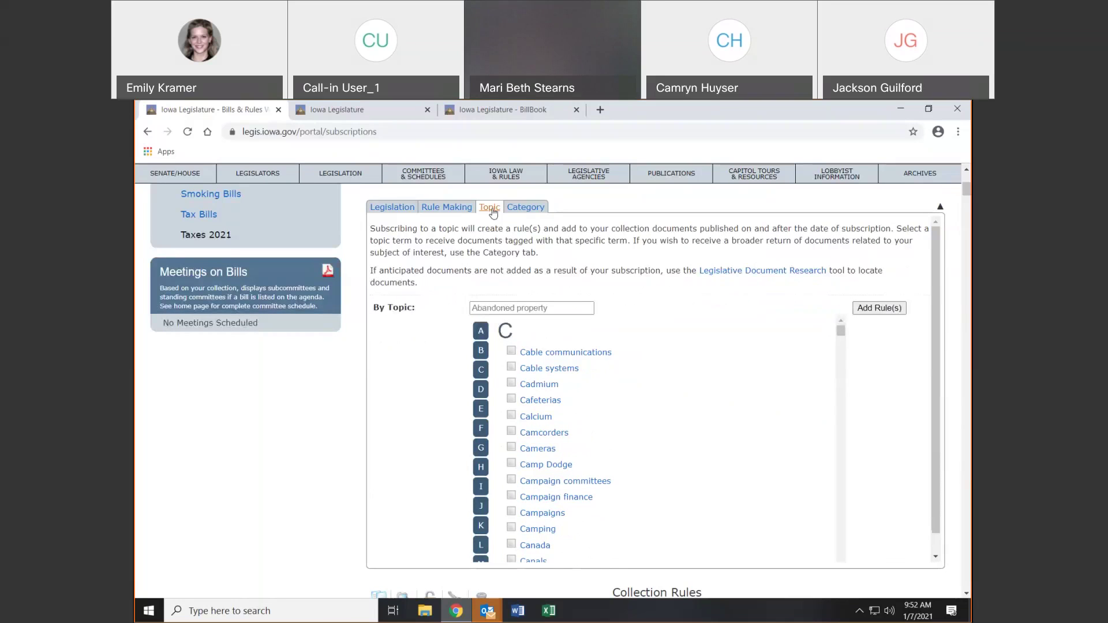
{"action": "left_click", "coordinate": [531, 212]}
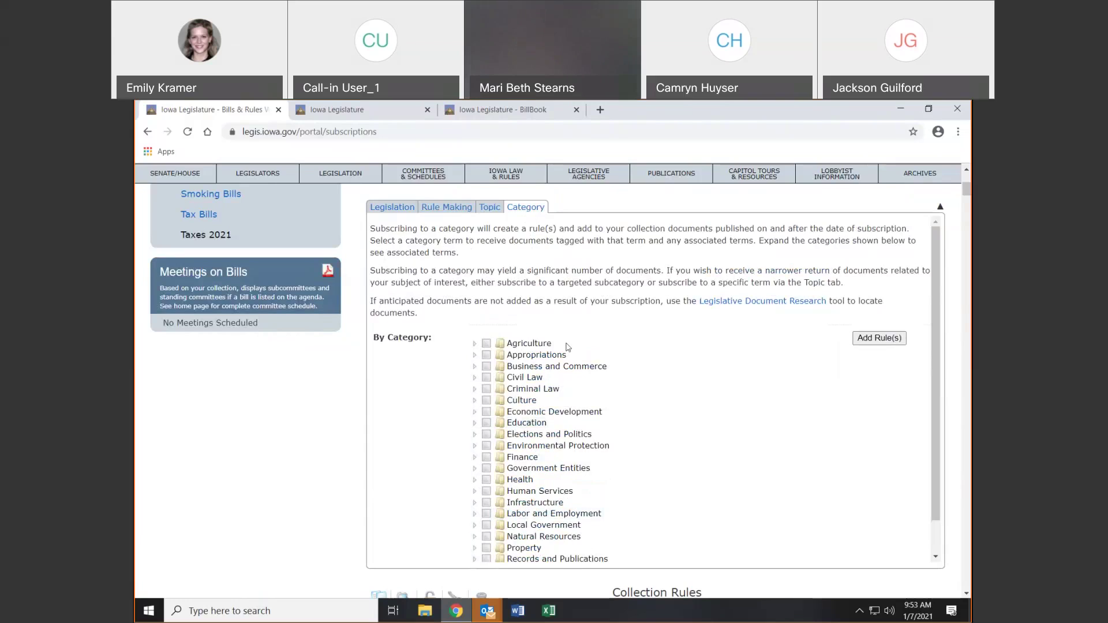
Tick Crops under Agriculture and add it as a rule for Legislation, Rule Making Documents and Publications
{"action": "left_click", "coordinate": [487, 346]}
{"action": "left_click", "coordinate": [487, 345]}
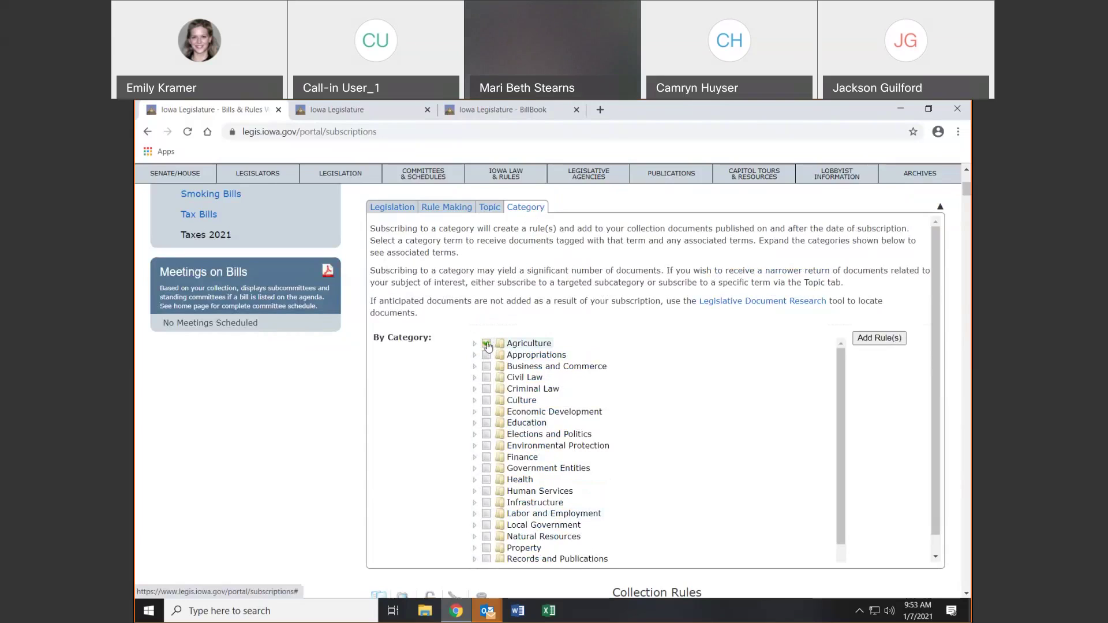
{"action": "left_click", "coordinate": [487, 345]}
{"action": "left_click", "coordinate": [476, 345]}
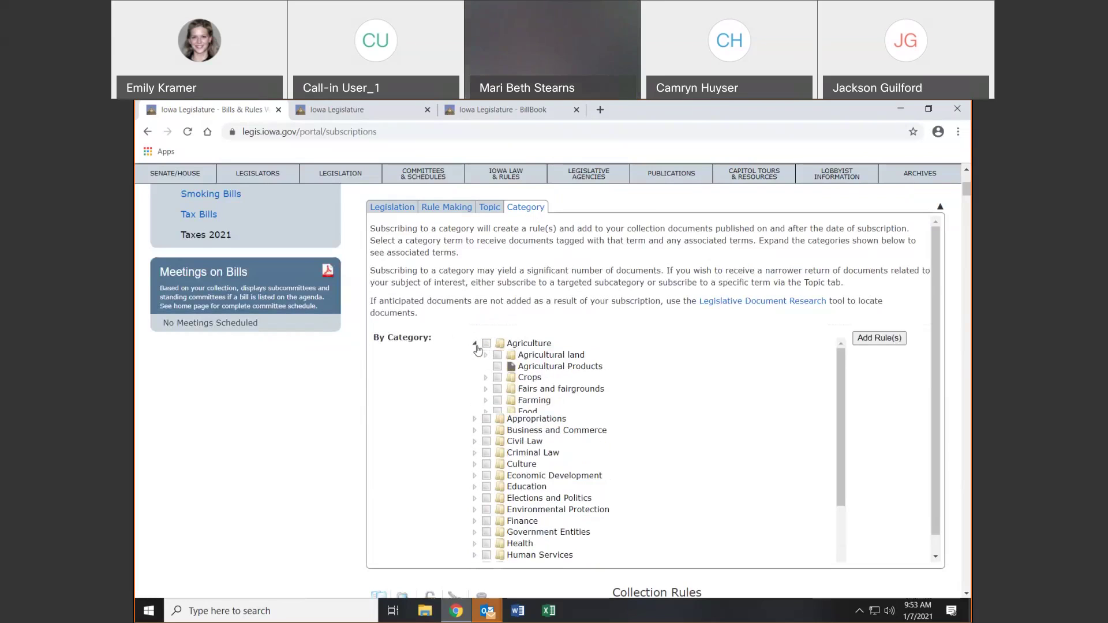
{"action": "left_click", "coordinate": [497, 378]}
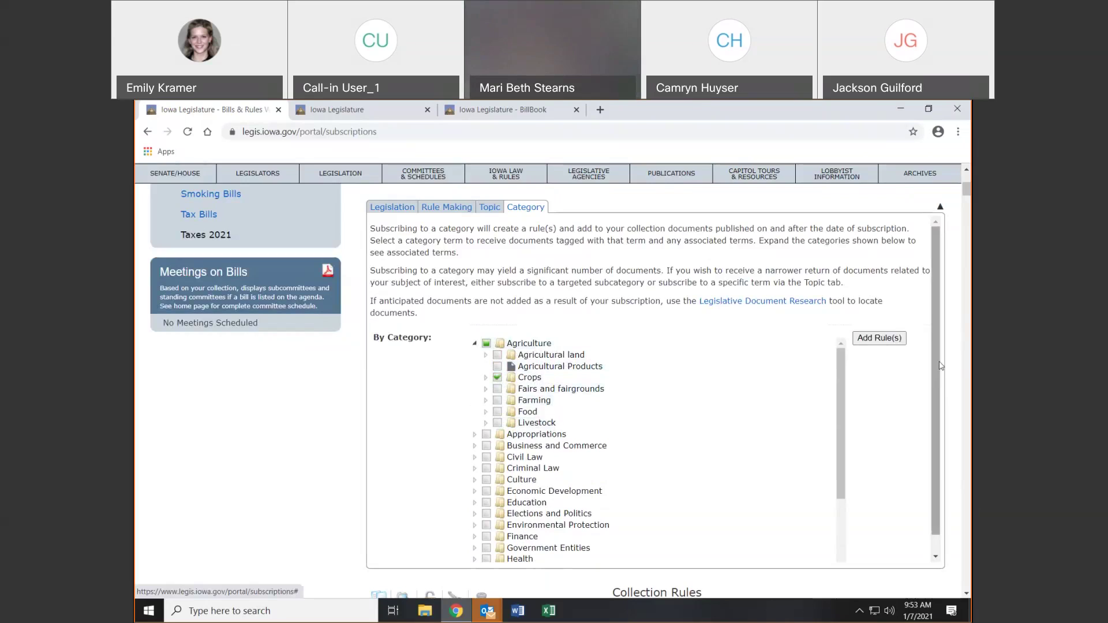
{"action": "left_click", "coordinate": [866, 341]}
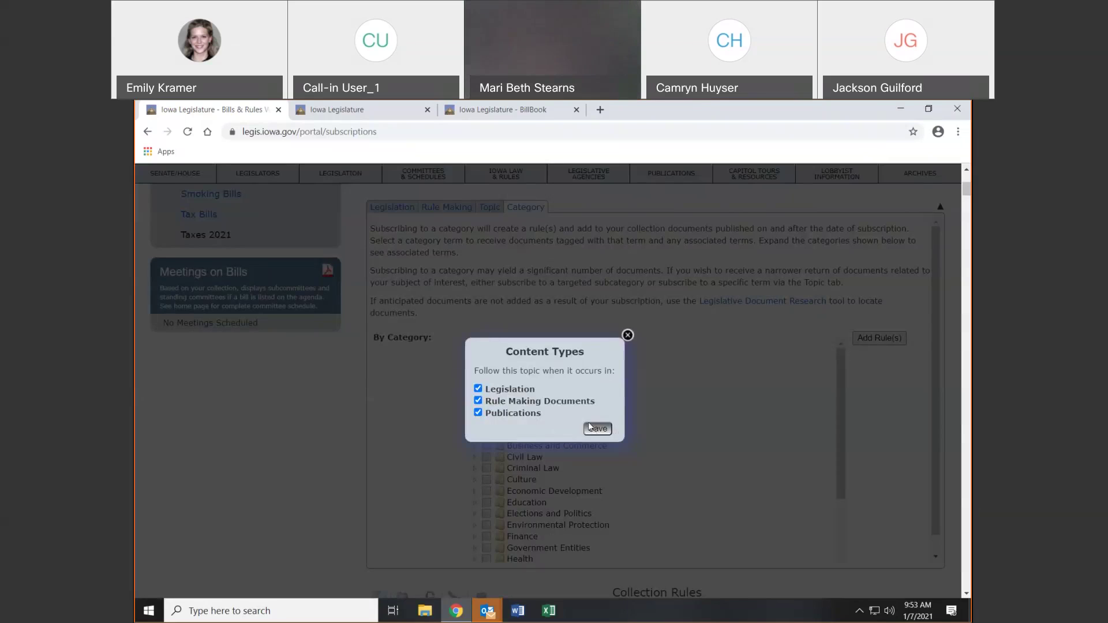
{"action": "left_click", "coordinate": [590, 427]}
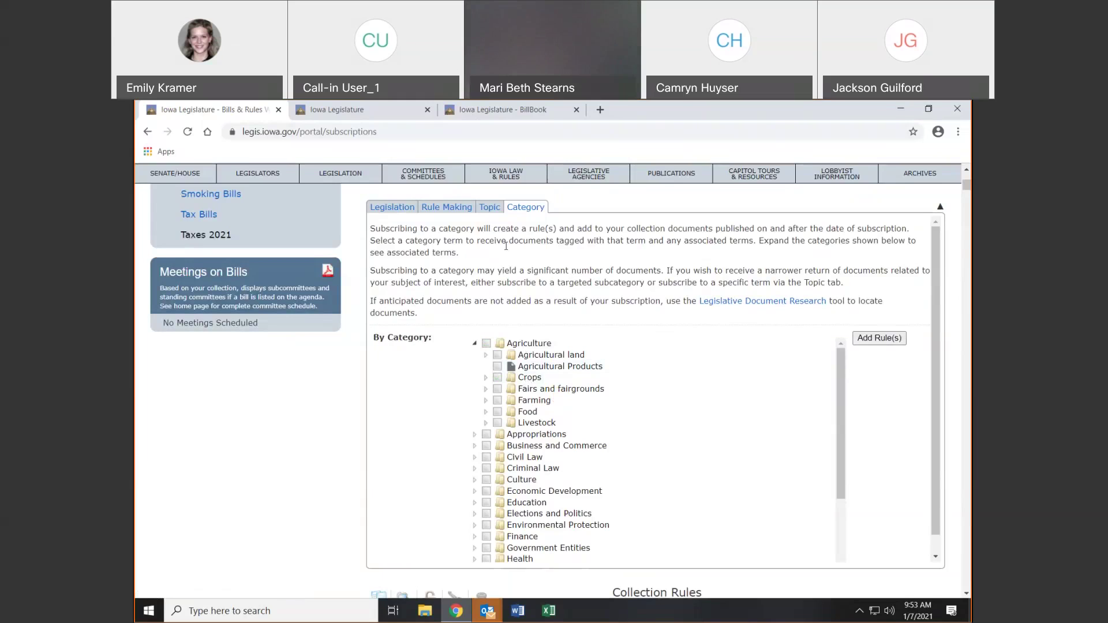
Tick the Legislation by LSB 1512 rule to highlight its matching documents
{"action": "scroll", "coordinate": [529, 328], "scroll_direction": "down", "scroll_amount": 5}
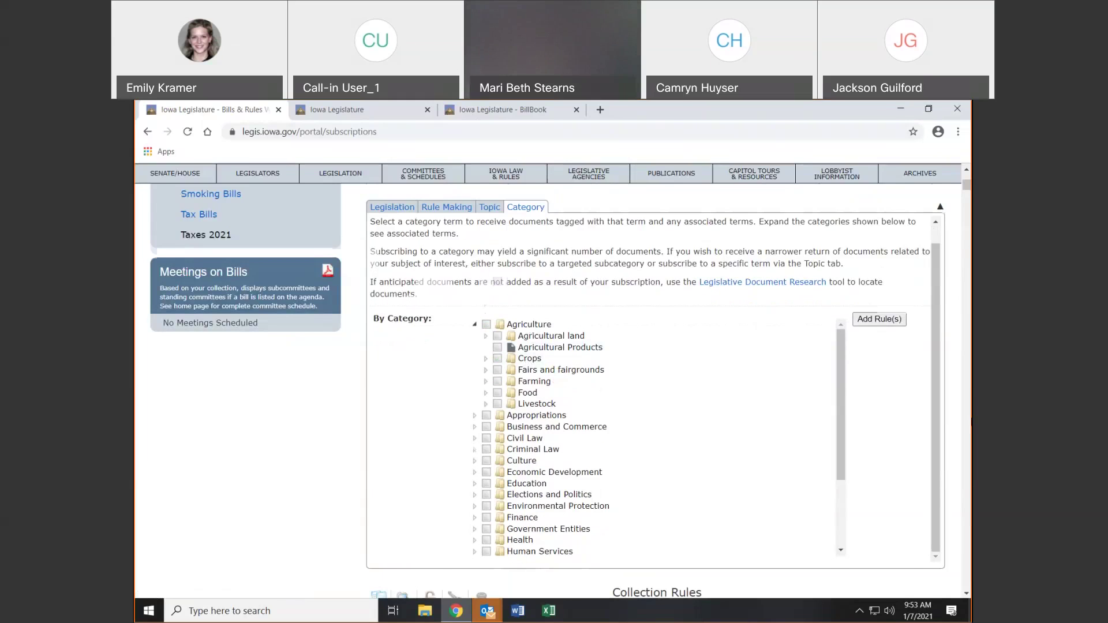
{"action": "scroll", "coordinate": [655, 389], "scroll_direction": "down", "scroll_amount": 3}
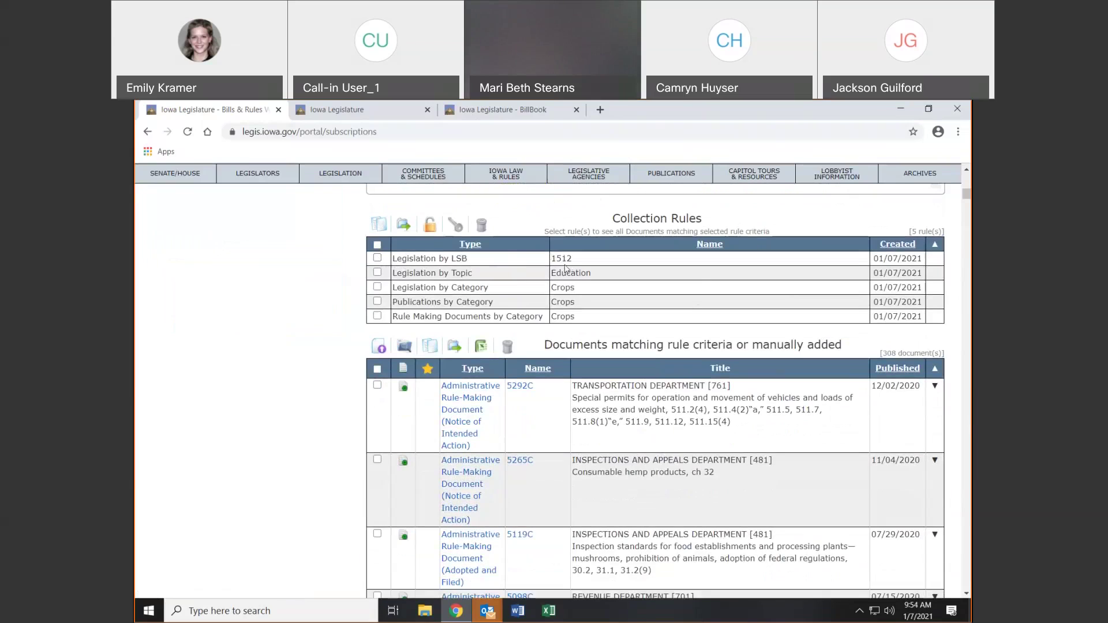
{"action": "left_click", "coordinate": [377, 258]}
Scroll through the document list to locate bill SSB 1110 highlighted in red
{"action": "scroll", "coordinate": [508, 275], "scroll_direction": "down", "scroll_amount": 5}
{"action": "scroll", "coordinate": [508, 276], "scroll_direction": "down", "scroll_amount": 10}
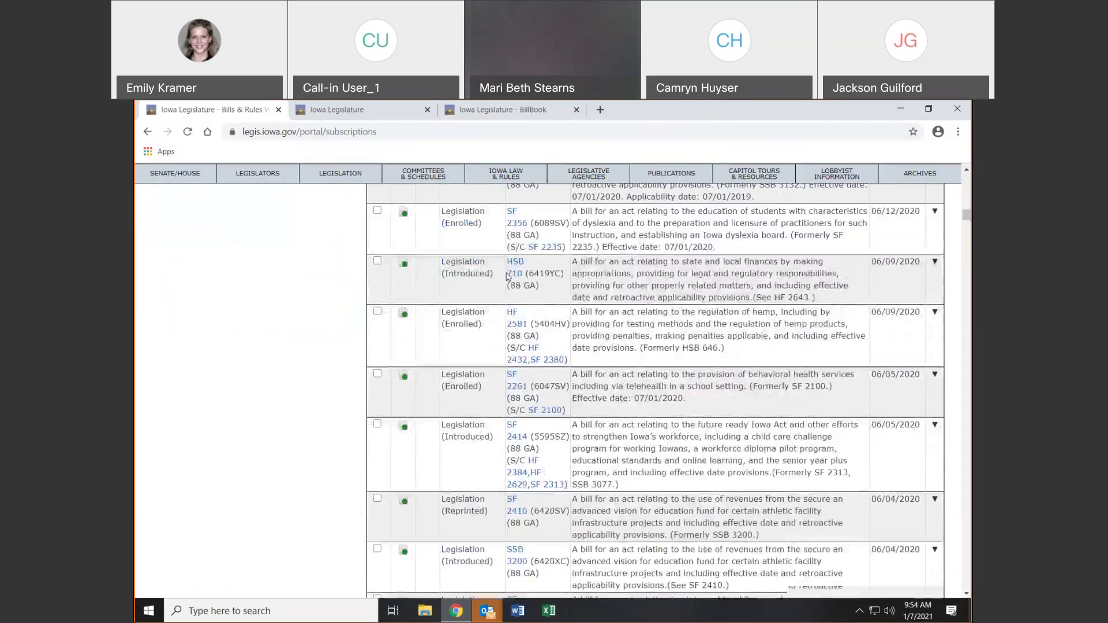
{"action": "scroll", "coordinate": [508, 276], "scroll_direction": "down", "scroll_amount": 15}
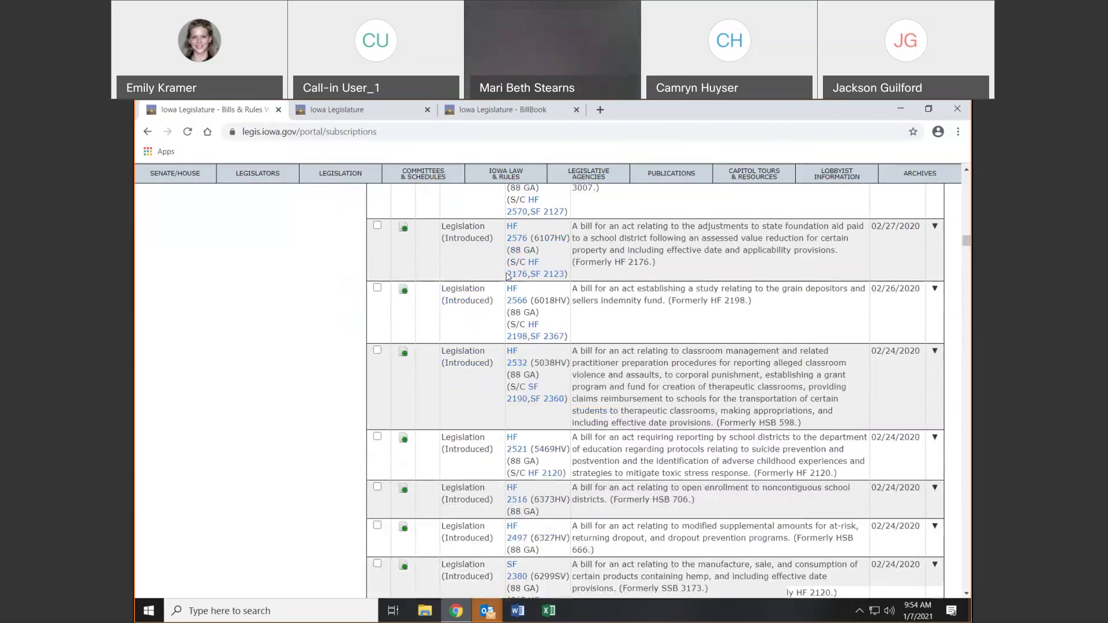
{"action": "scroll", "coordinate": [507, 276], "scroll_direction": "down", "scroll_amount": 15}
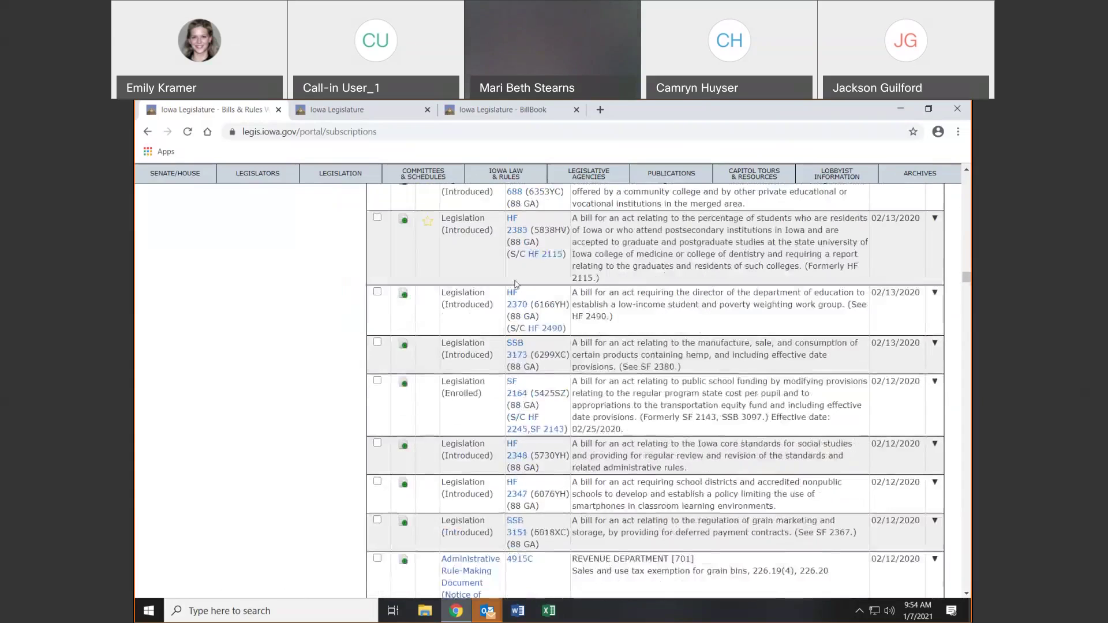
{"action": "scroll", "coordinate": [516, 284], "scroll_direction": "down", "scroll_amount": 5}
{"action": "left_click_drag", "start_coordinate": [966, 284], "coordinate": [969, 548]}
{"action": "scroll", "coordinate": [852, 388], "scroll_direction": "up", "scroll_amount": 5}
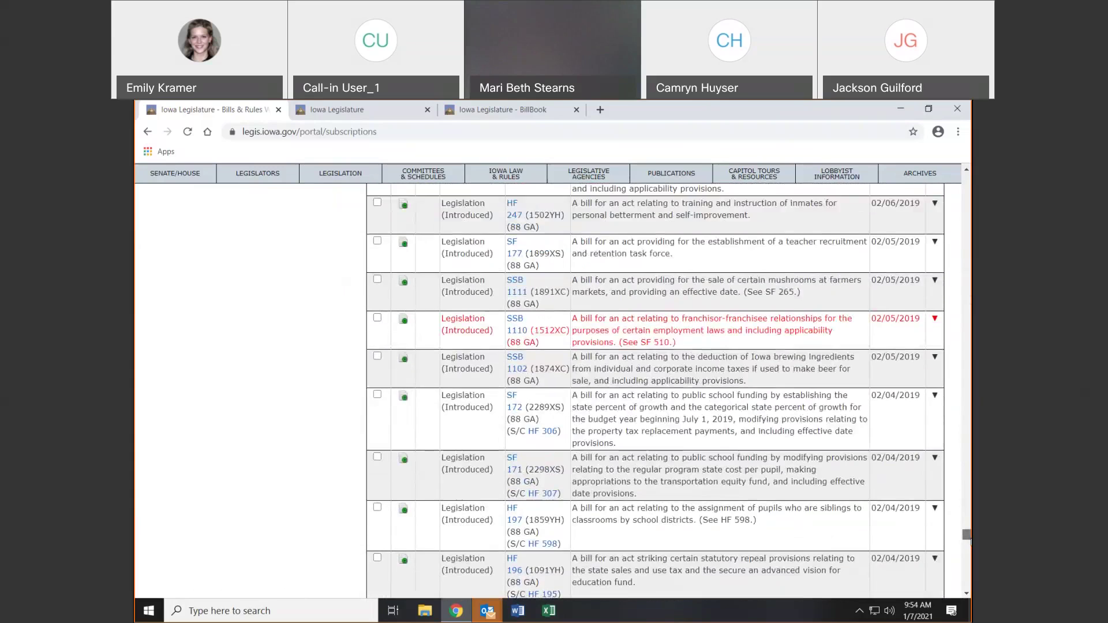
{"action": "scroll", "coordinate": [853, 389], "scroll_direction": "up", "scroll_amount": 2}
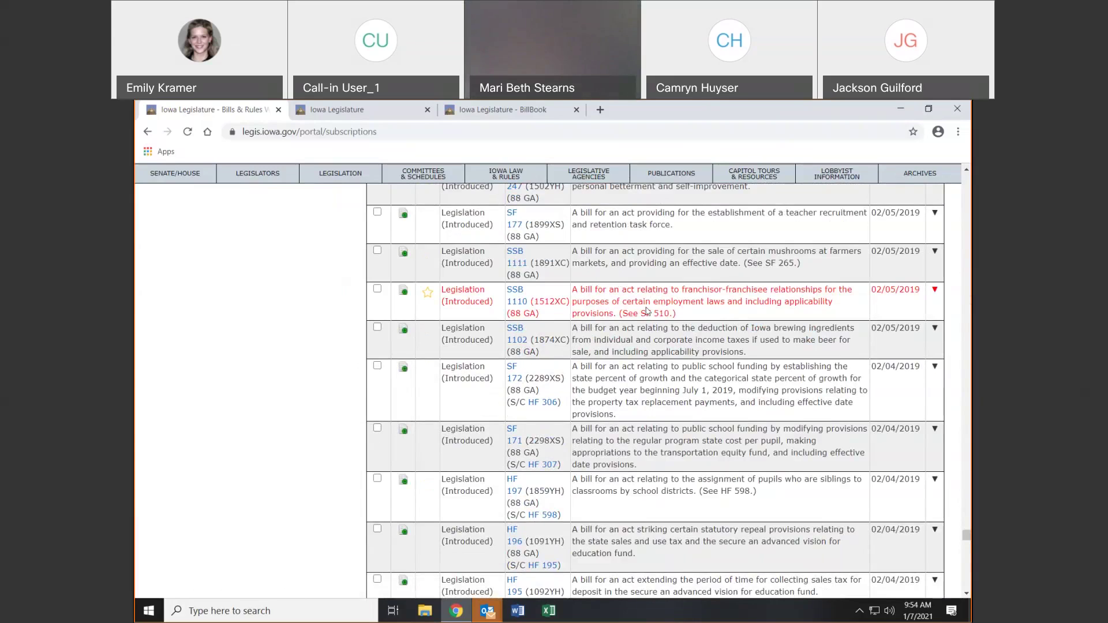
{"action": "scroll", "coordinate": [646, 311], "scroll_direction": "up", "scroll_amount": 6}
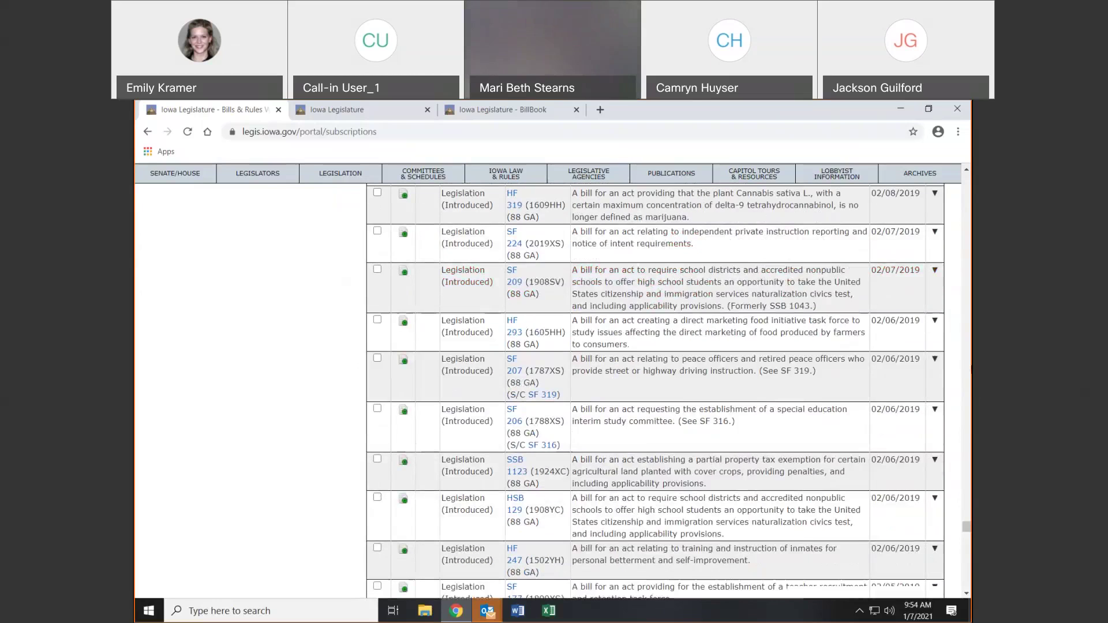
{"action": "left_click_drag", "start_coordinate": [969, 525], "coordinate": [968, 190]}
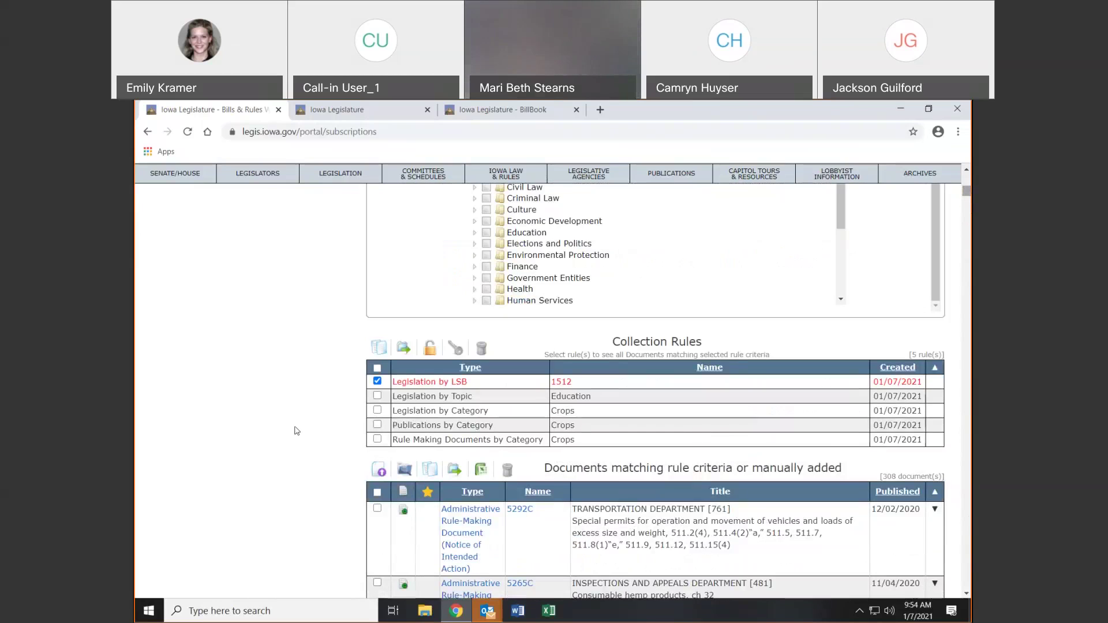
Delete the Crops Legislation and Publications category rules, keeping the LSB 1512 rule
{"action": "left_click", "coordinate": [377, 410]}
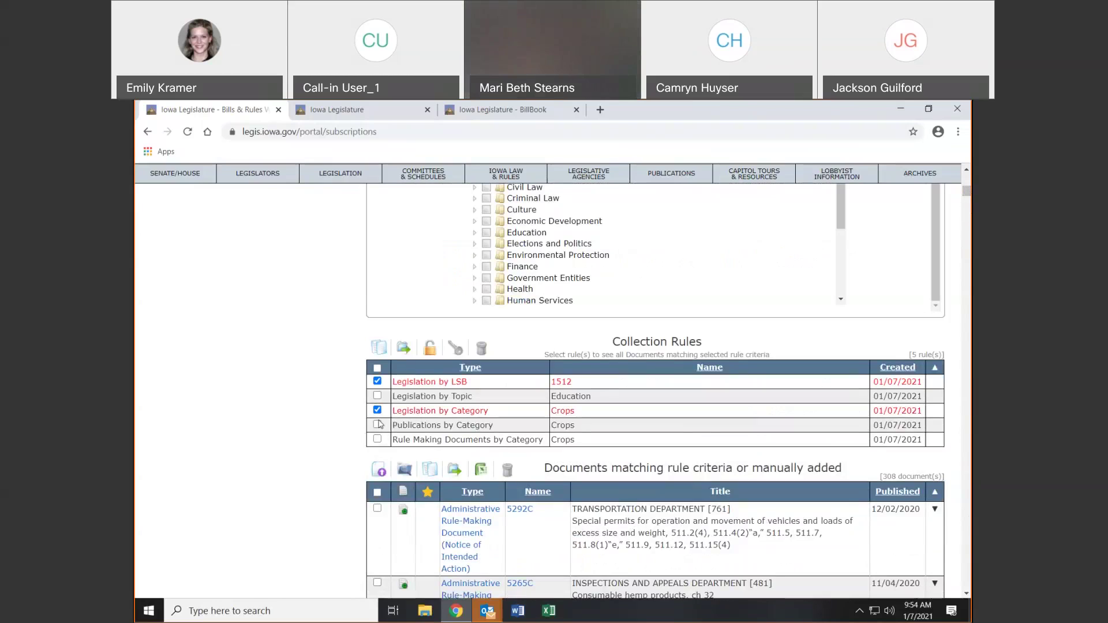
{"action": "left_click", "coordinate": [377, 424]}
{"action": "left_click", "coordinate": [378, 380]}
{"action": "left_click", "coordinate": [483, 350]}
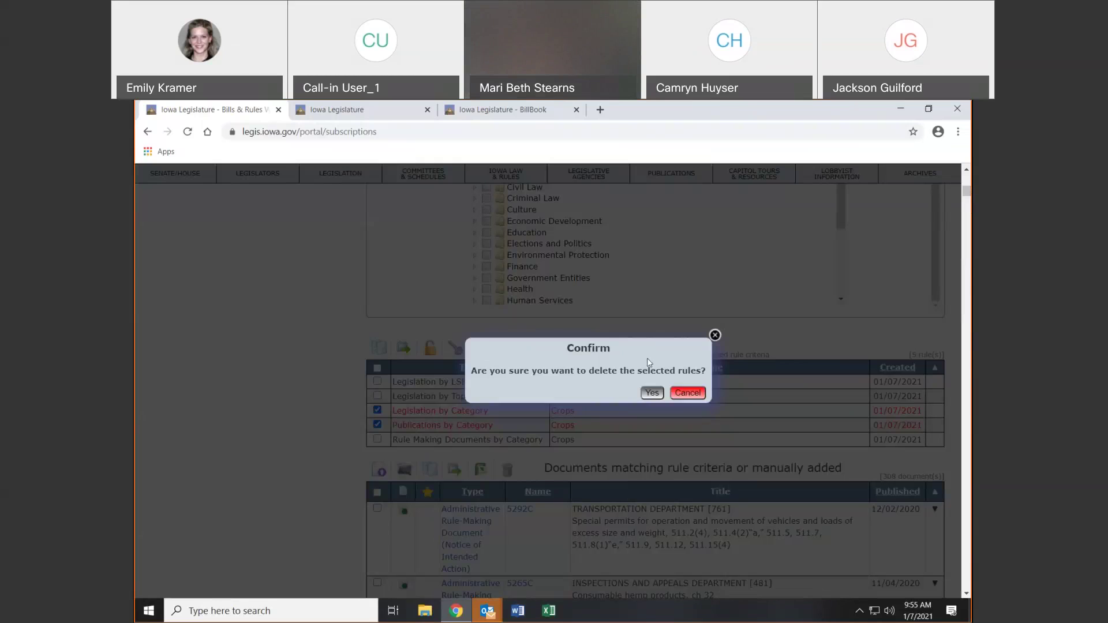
{"action": "left_click", "coordinate": [648, 395]}
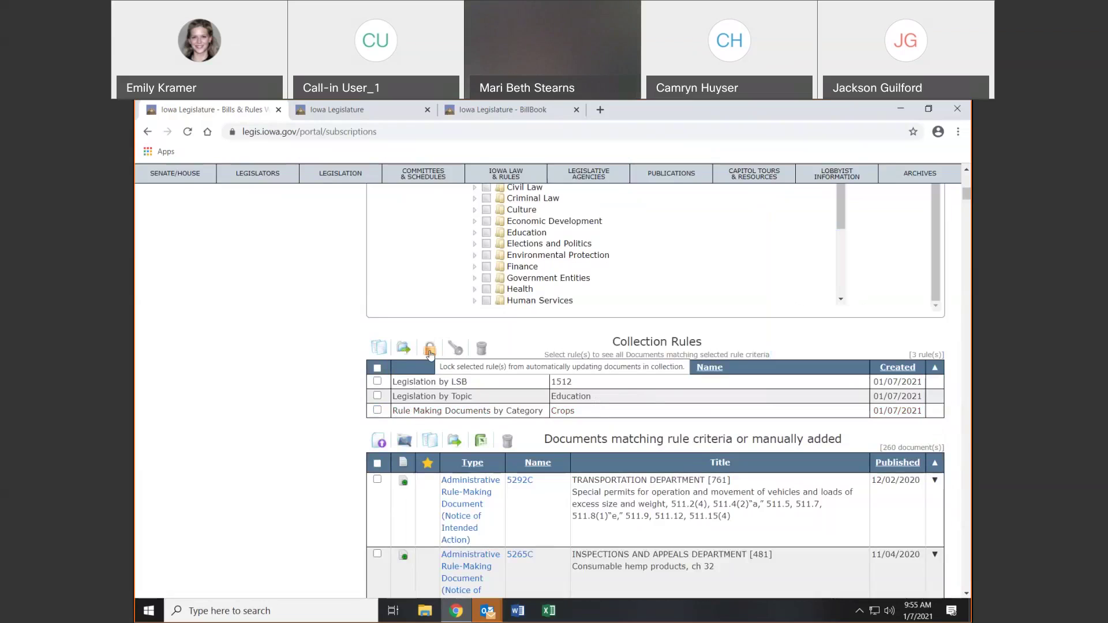
{"action": "double_click", "coordinate": [563, 382]}
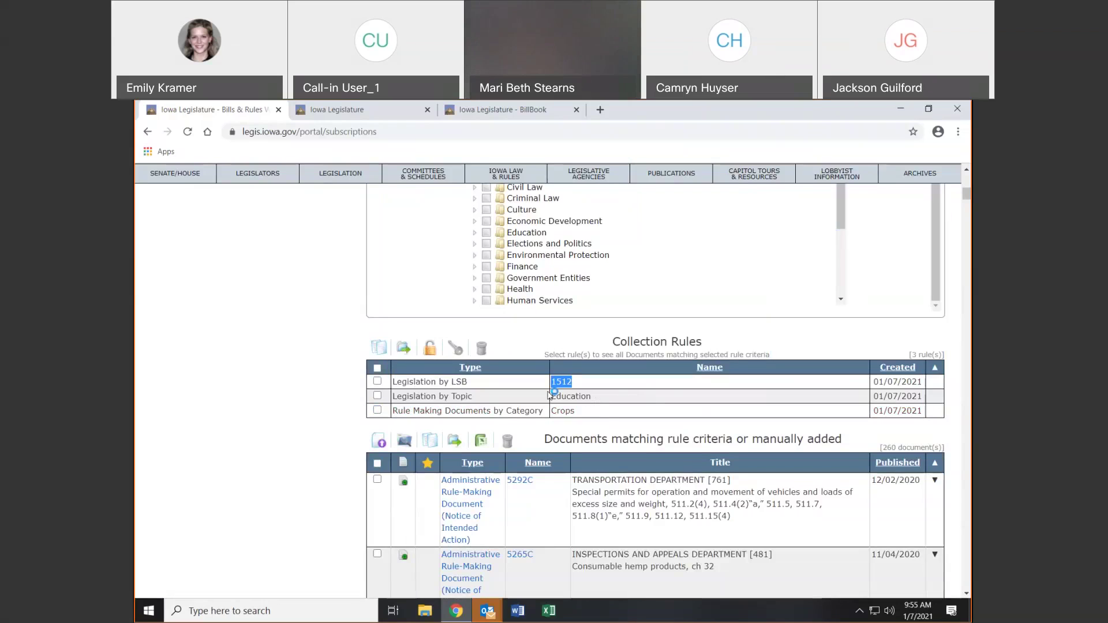
{"action": "left_click", "coordinate": [438, 350]}
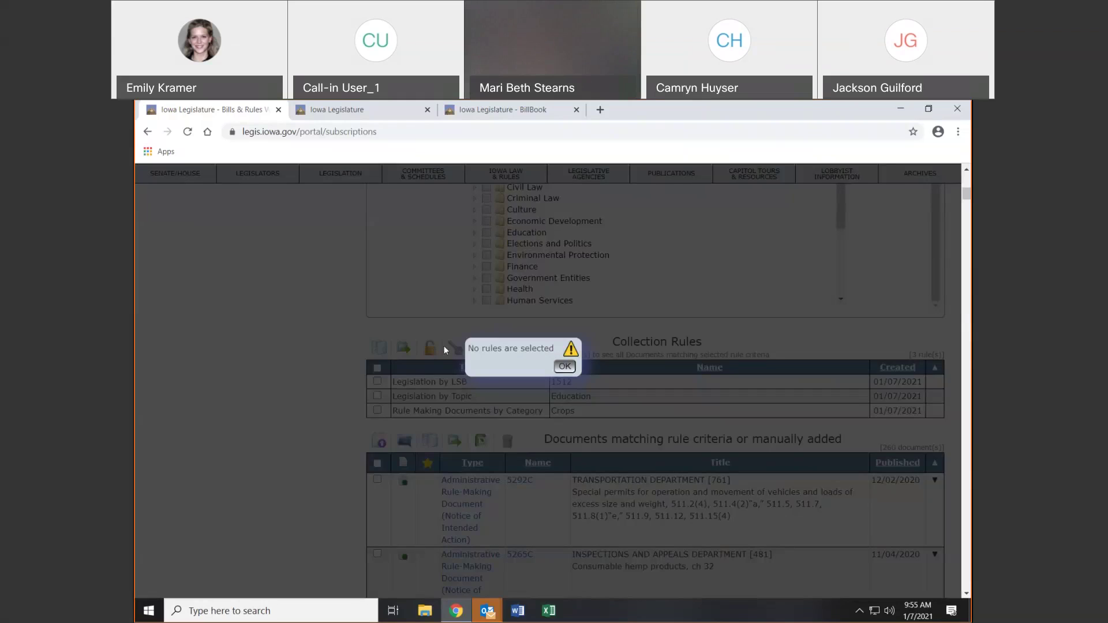
{"action": "left_click", "coordinate": [564, 367]}
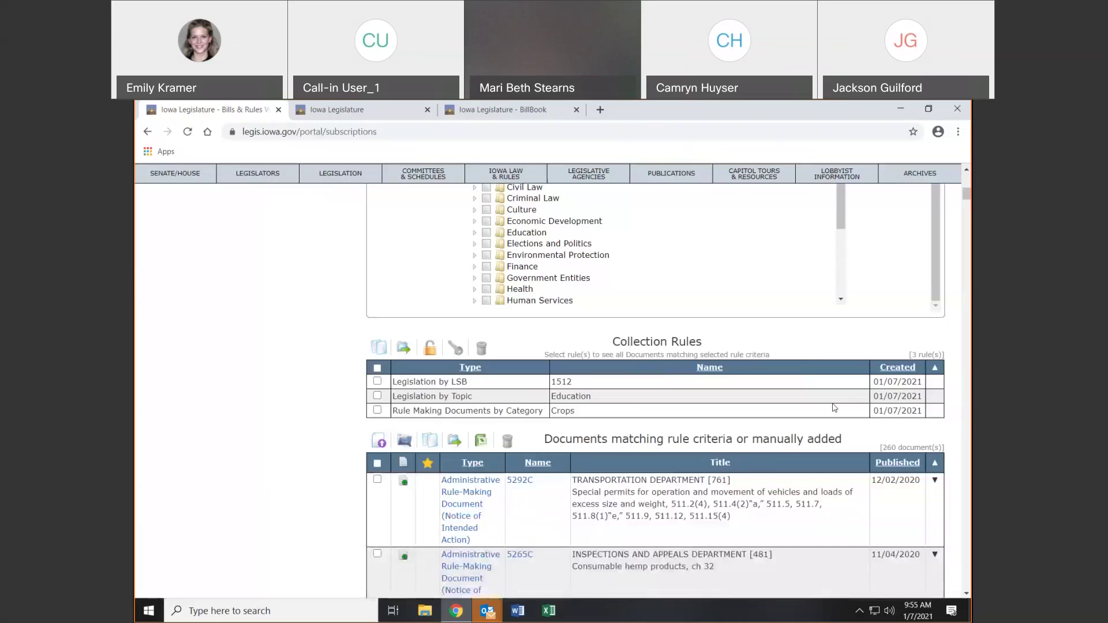
{"action": "left_click", "coordinate": [377, 381]}
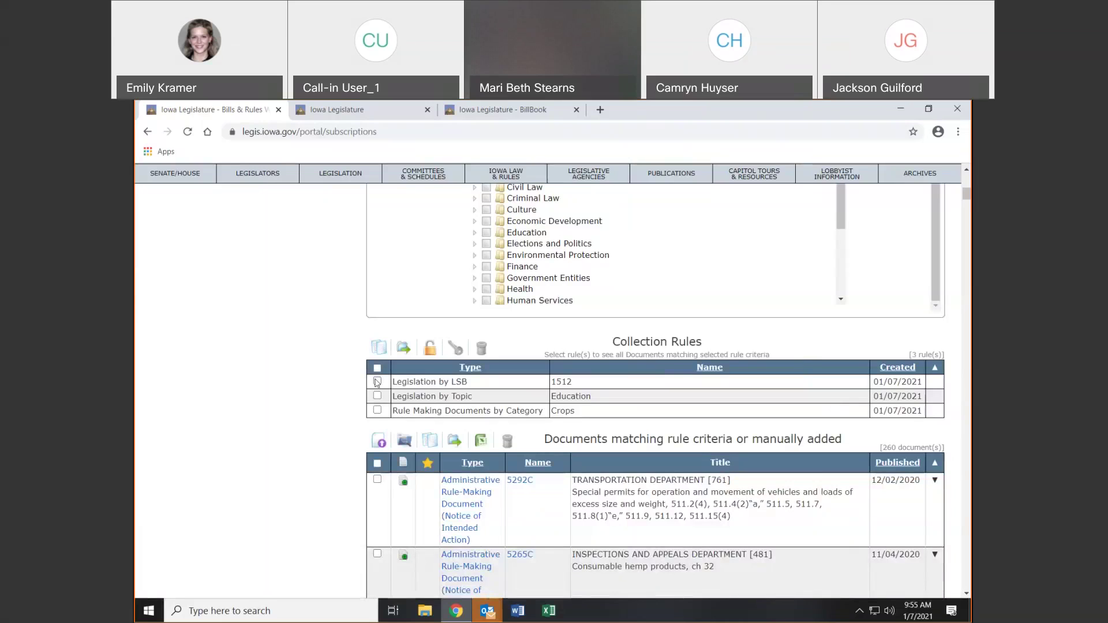
{"action": "left_click", "coordinate": [429, 349]}
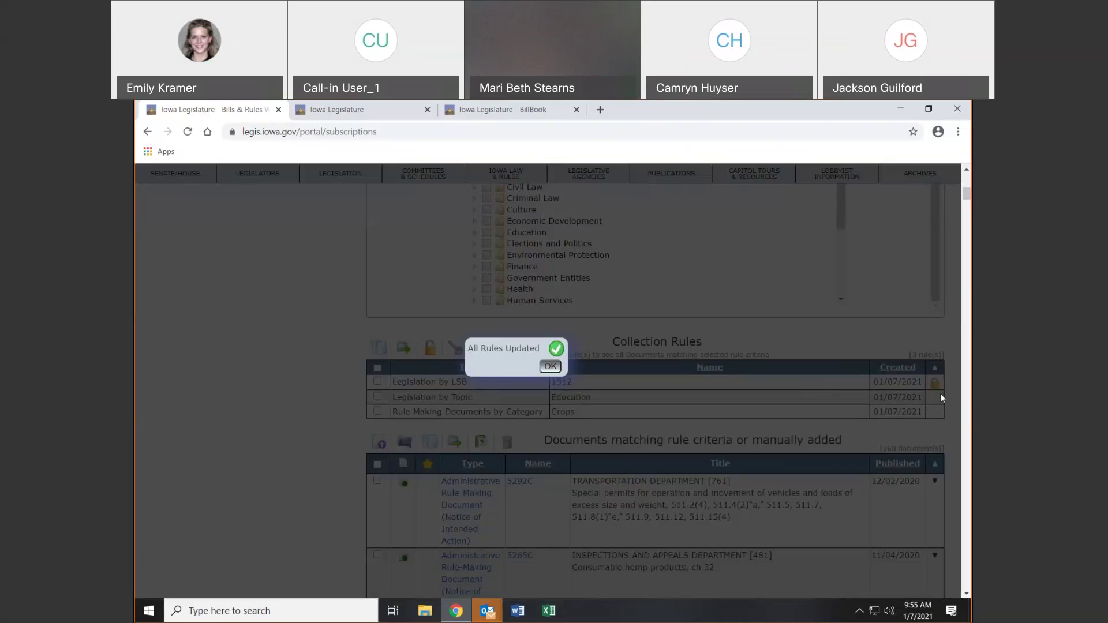
{"action": "left_click", "coordinate": [550, 366]}
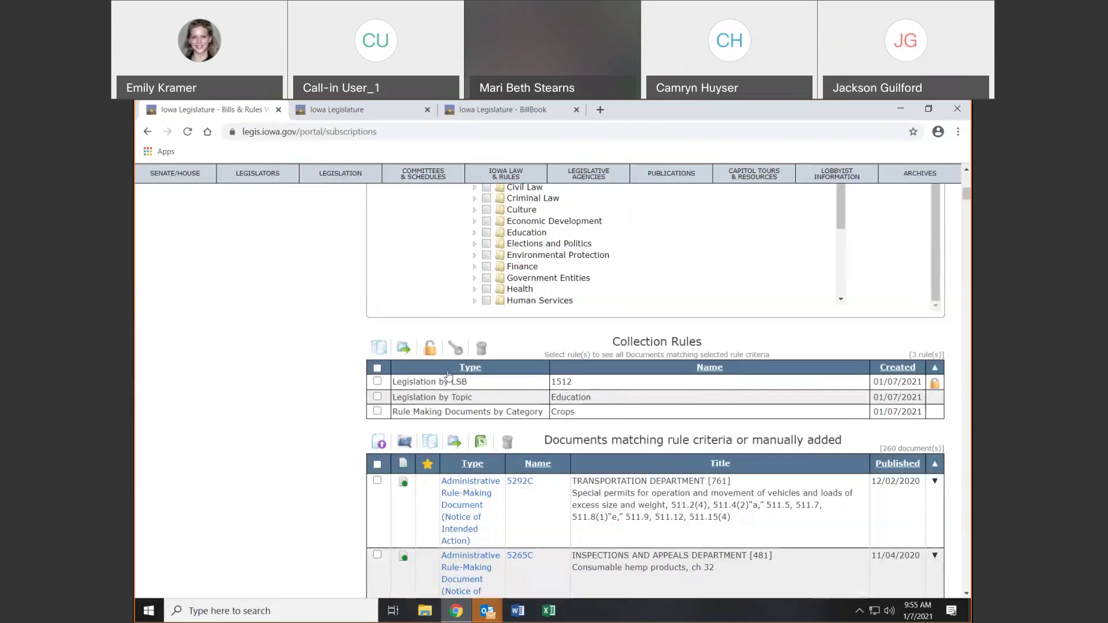
{"action": "left_click", "coordinate": [378, 381]}
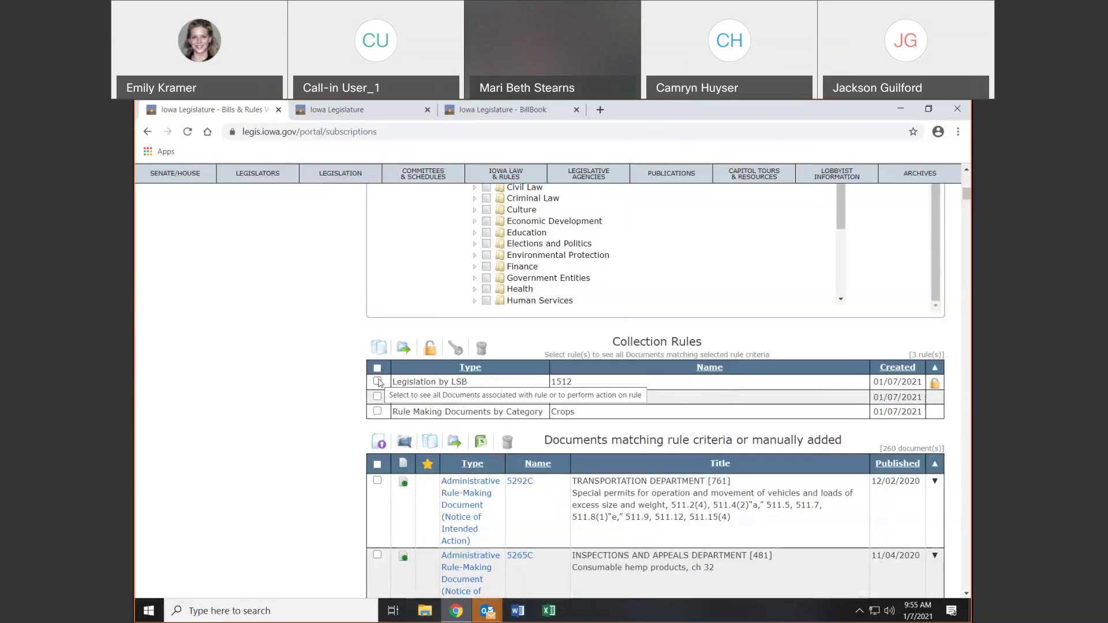
{"action": "left_click", "coordinate": [459, 356]}
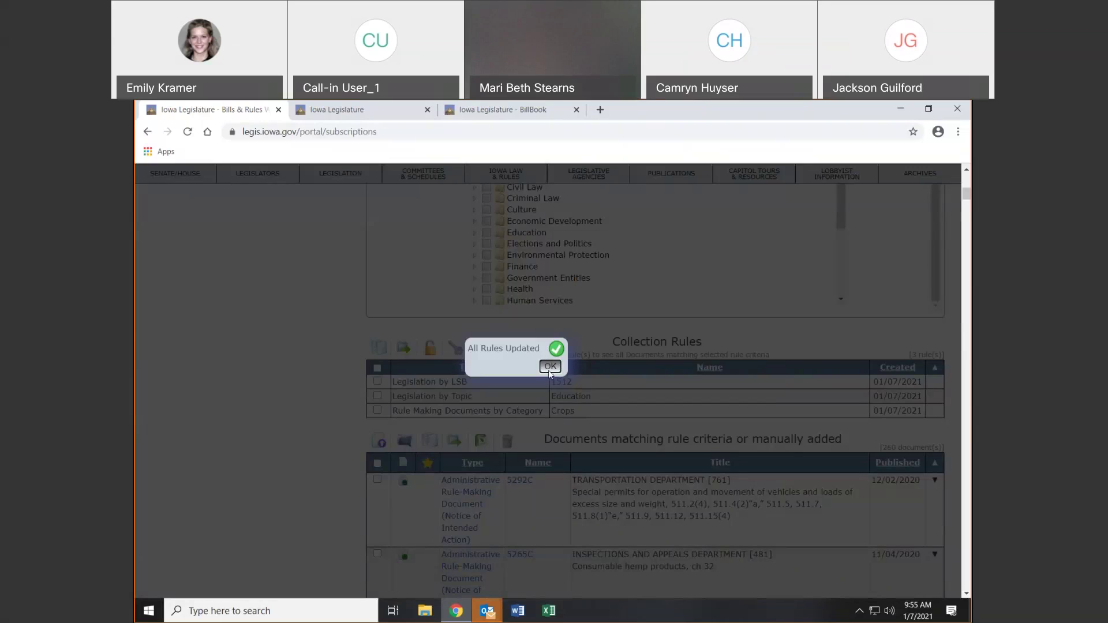
{"action": "left_click", "coordinate": [548, 372]}
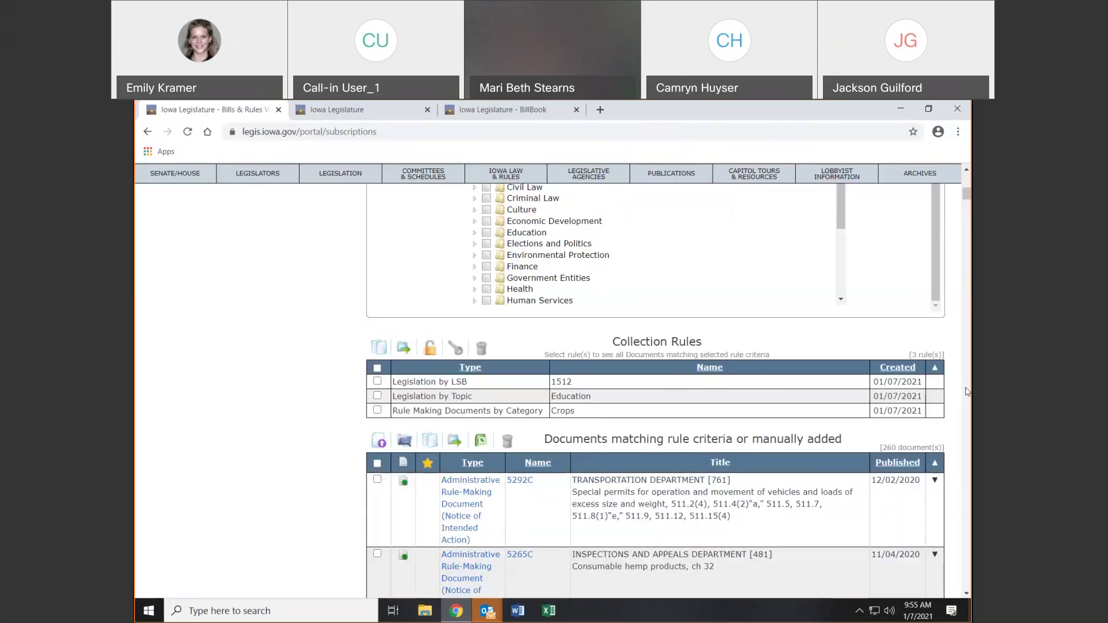
{"action": "scroll", "coordinate": [935, 252], "scroll_direction": "down", "scroll_amount": 3}
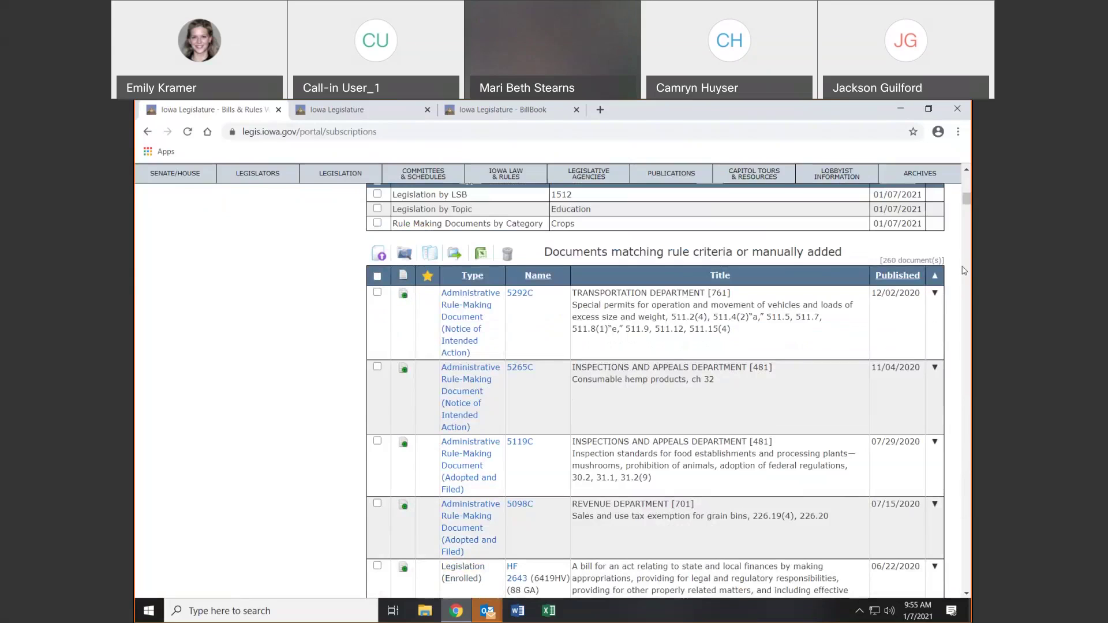
{"action": "scroll", "coordinate": [964, 270], "scroll_direction": "down", "scroll_amount": 1}
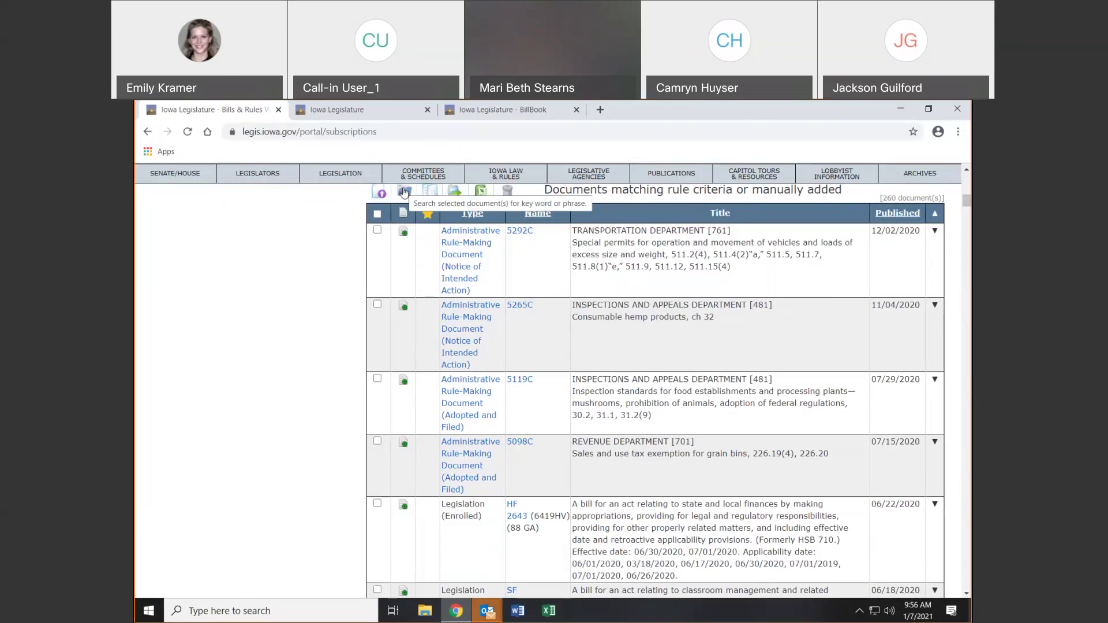
{"action": "left_click", "coordinate": [378, 215]}
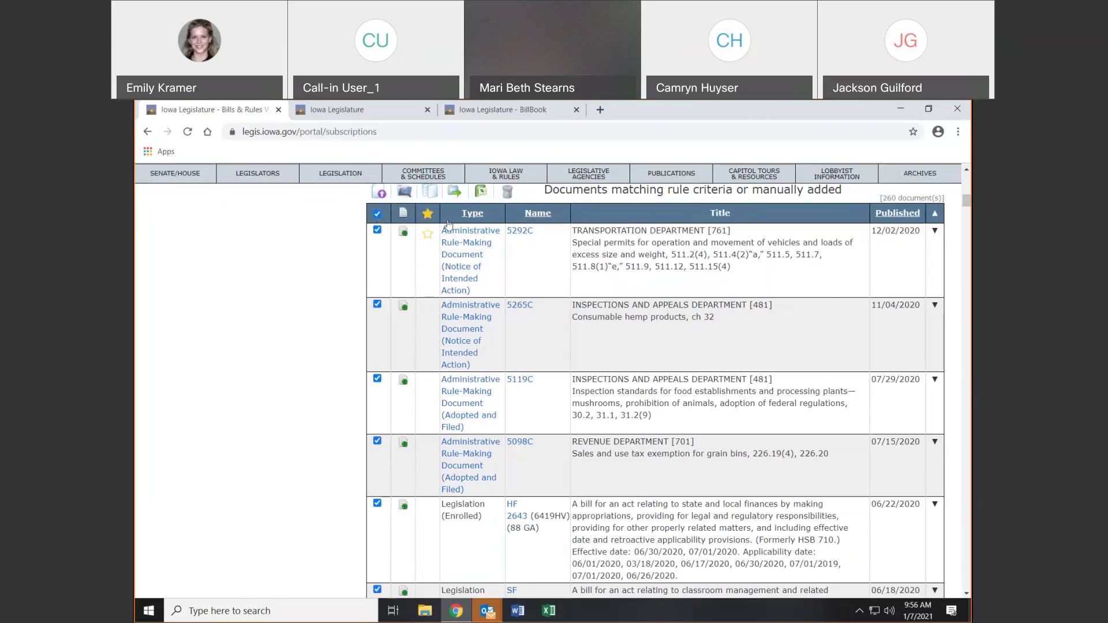
{"action": "left_click", "coordinate": [404, 192]}
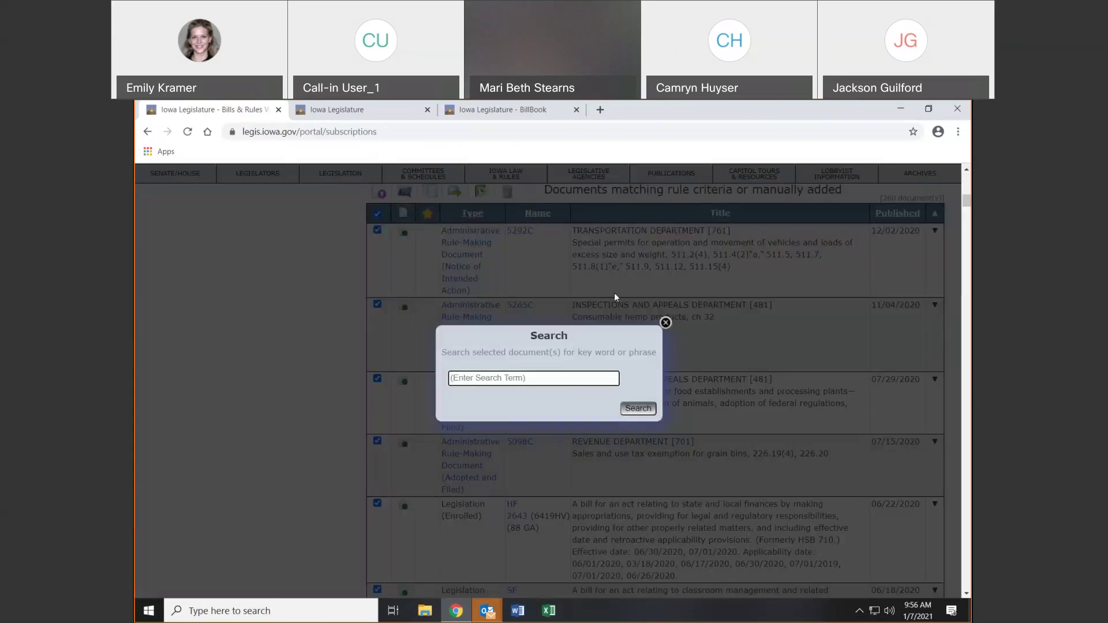
{"action": "type", "text": "education"}
{"action": "left_click", "coordinate": [637, 410]}
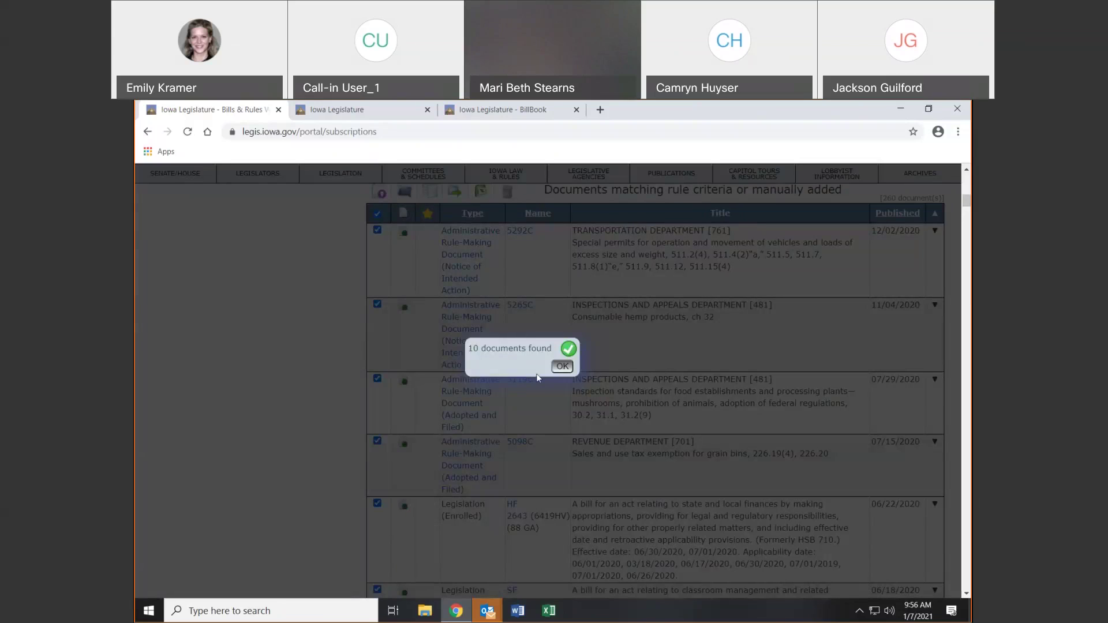
{"action": "left_click", "coordinate": [560, 367]}
{"action": "scroll", "coordinate": [577, 370], "scroll_direction": "down", "scroll_amount": 15}
{"action": "scroll", "coordinate": [585, 372], "scroll_direction": "down", "scroll_amount": 3}
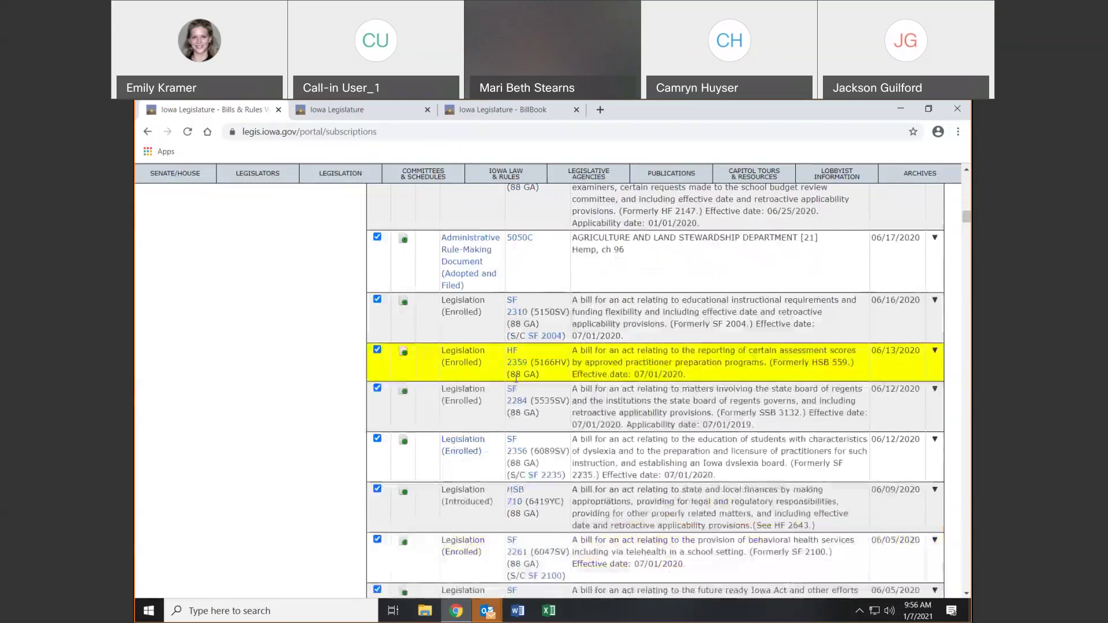
{"action": "scroll", "coordinate": [648, 361], "scroll_direction": "down", "scroll_amount": 1}
{"action": "scroll", "coordinate": [648, 361], "scroll_direction": "down", "scroll_amount": 12}
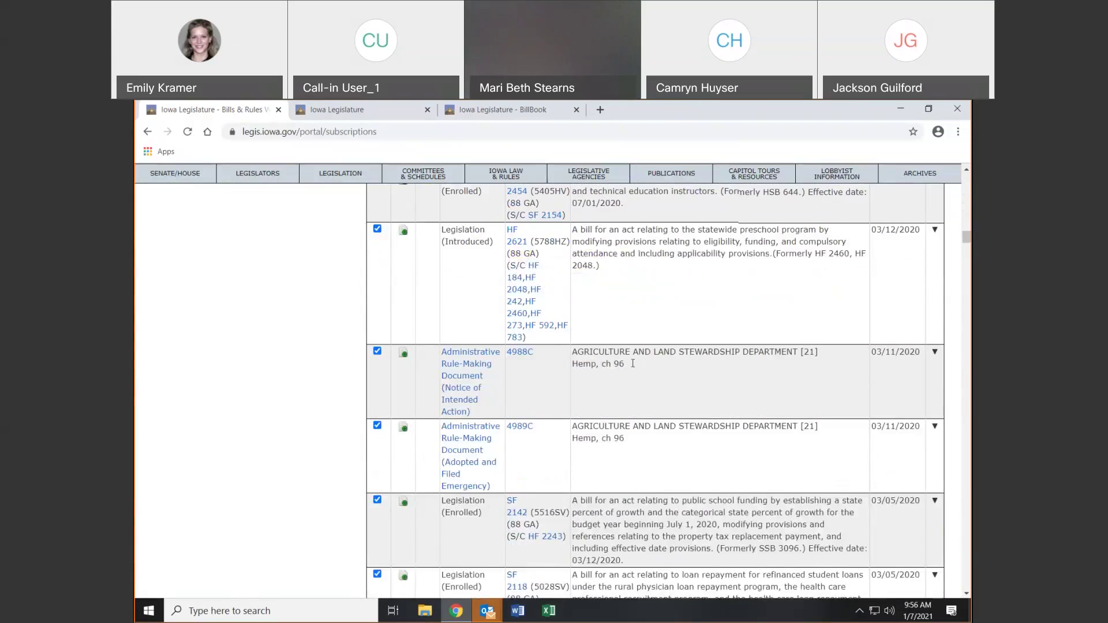
{"action": "scroll", "coordinate": [633, 363], "scroll_direction": "down", "scroll_amount": 6}
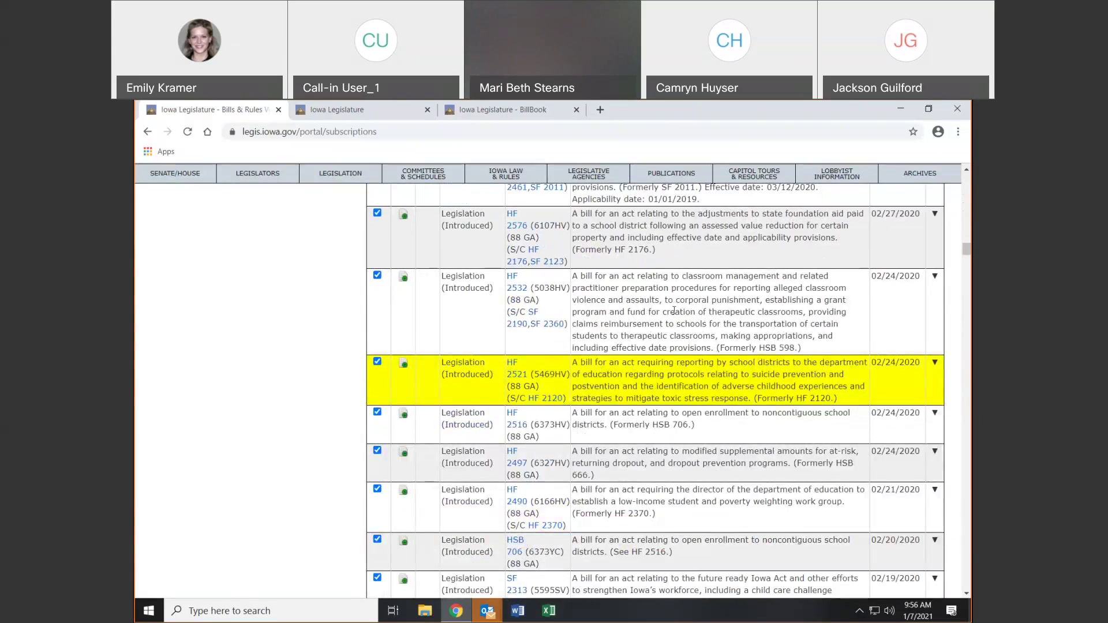
{"action": "scroll", "coordinate": [673, 310], "scroll_direction": "up", "scroll_amount": 20}
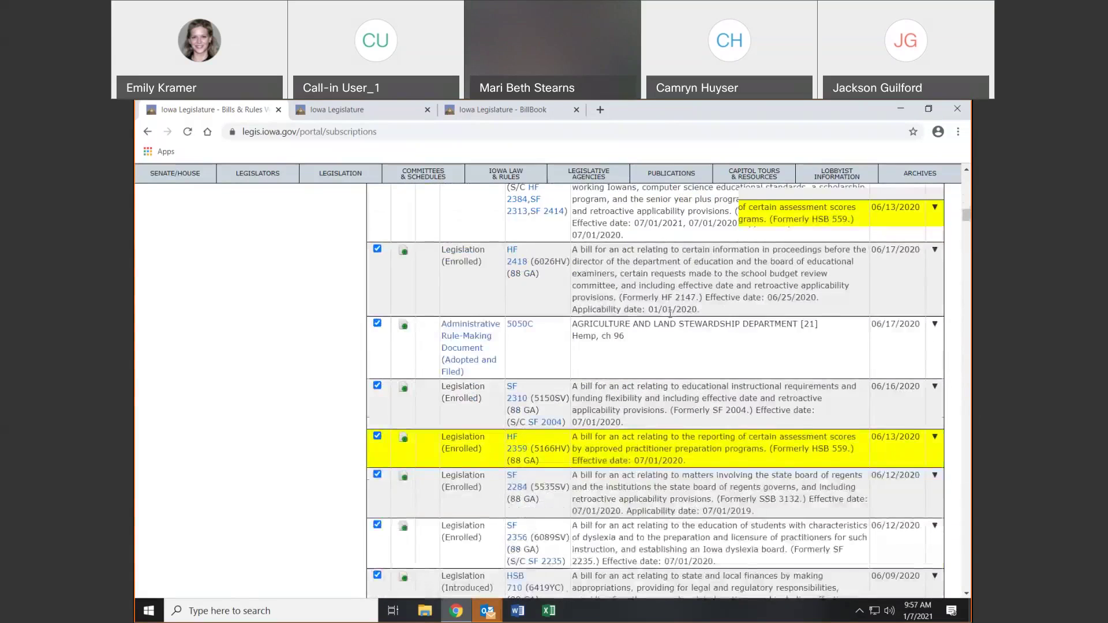
{"action": "scroll", "coordinate": [670, 313], "scroll_direction": "up", "scroll_amount": 15}
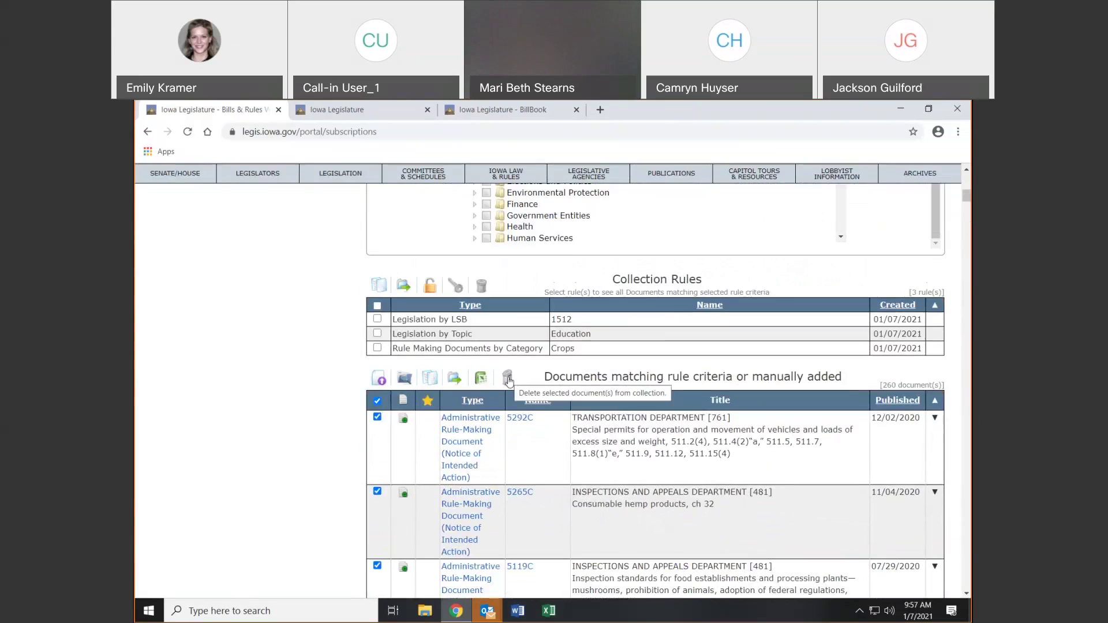
Select only document 5292C and delete it from Taxes 2021, confirming with Yes
{"action": "left_click", "coordinate": [377, 400]}
{"action": "left_click", "coordinate": [376, 416]}
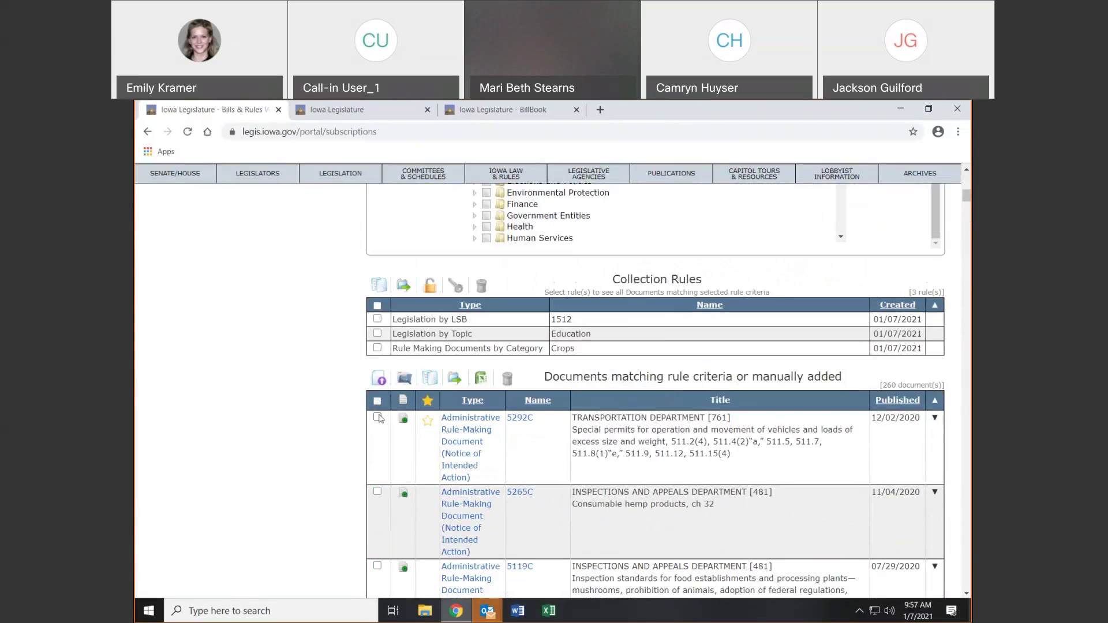
{"action": "left_click", "coordinate": [509, 378]}
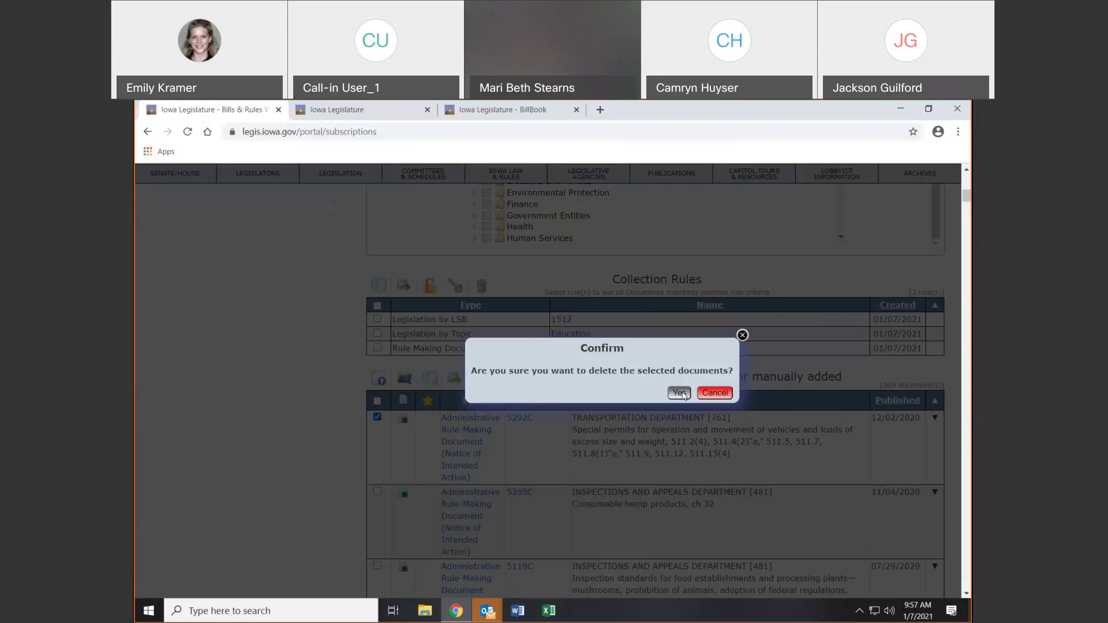
{"action": "left_click", "coordinate": [679, 393]}
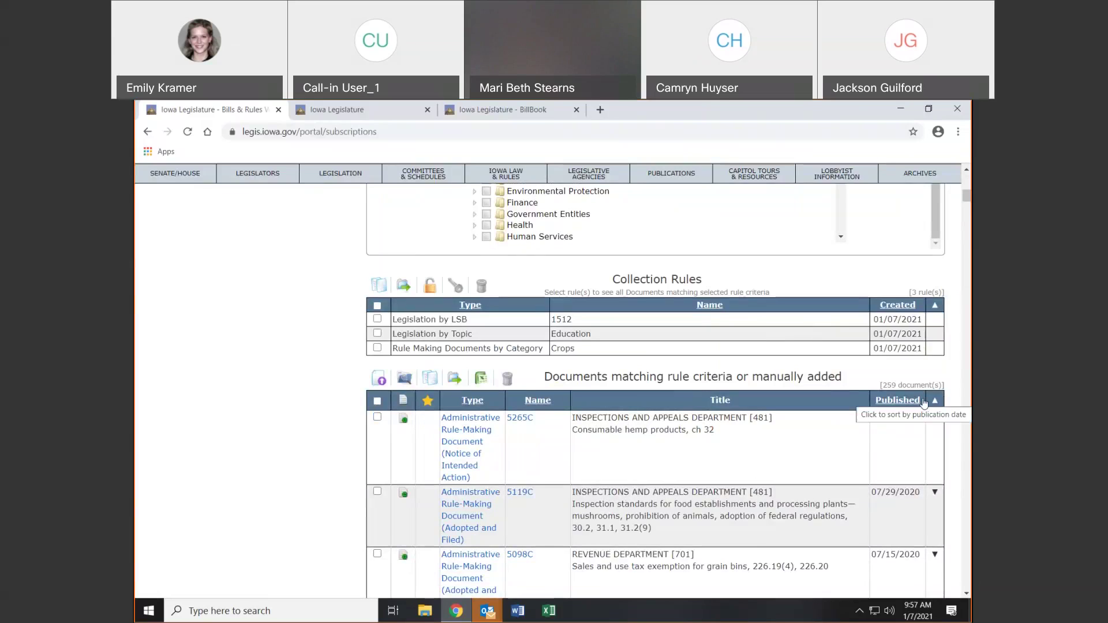
Save the note 'Taxes Bill' on document 5265C and star that document
{"action": "left_click", "coordinate": [403, 422]}
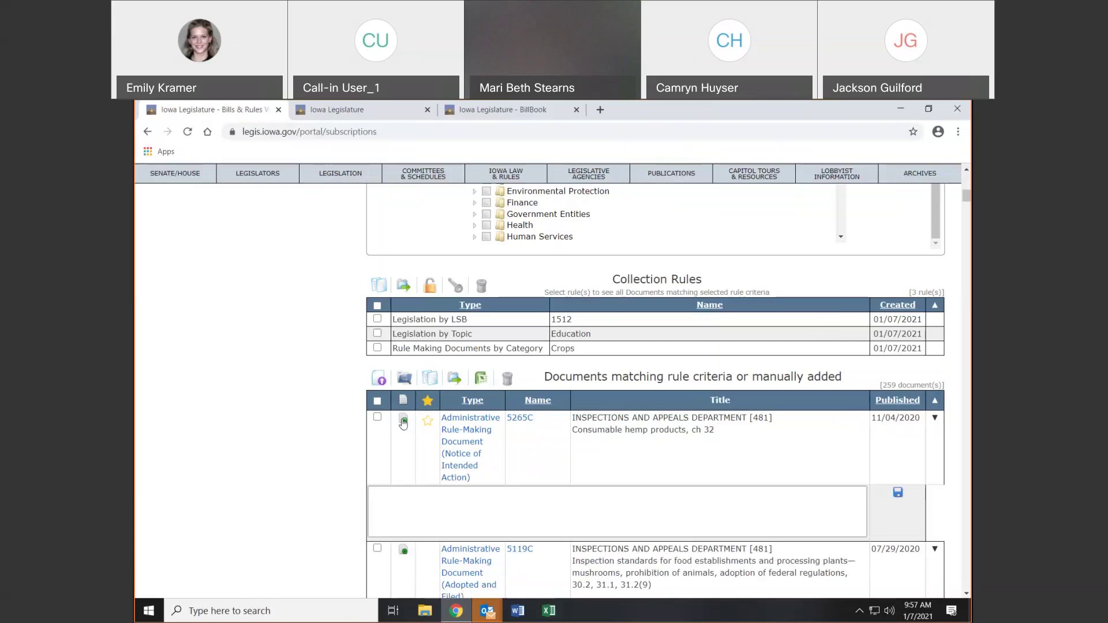
{"action": "left_click", "coordinate": [427, 504]}
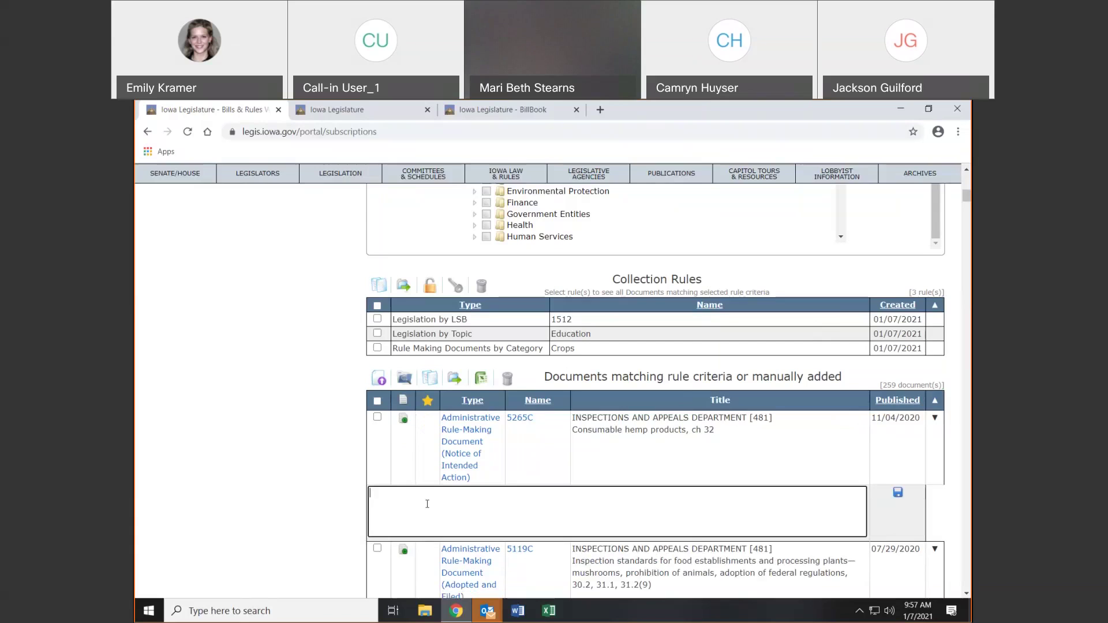
{"action": "type", "text": "Taxes Bill"}
{"action": "left_click", "coordinate": [897, 492]}
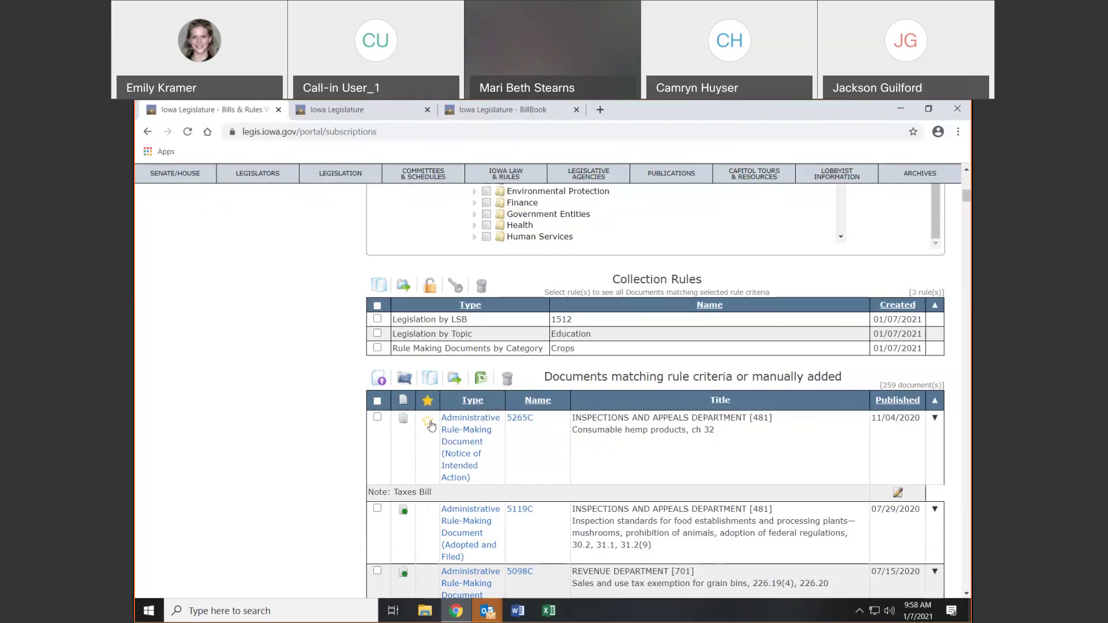
{"action": "left_click", "coordinate": [428, 424]}
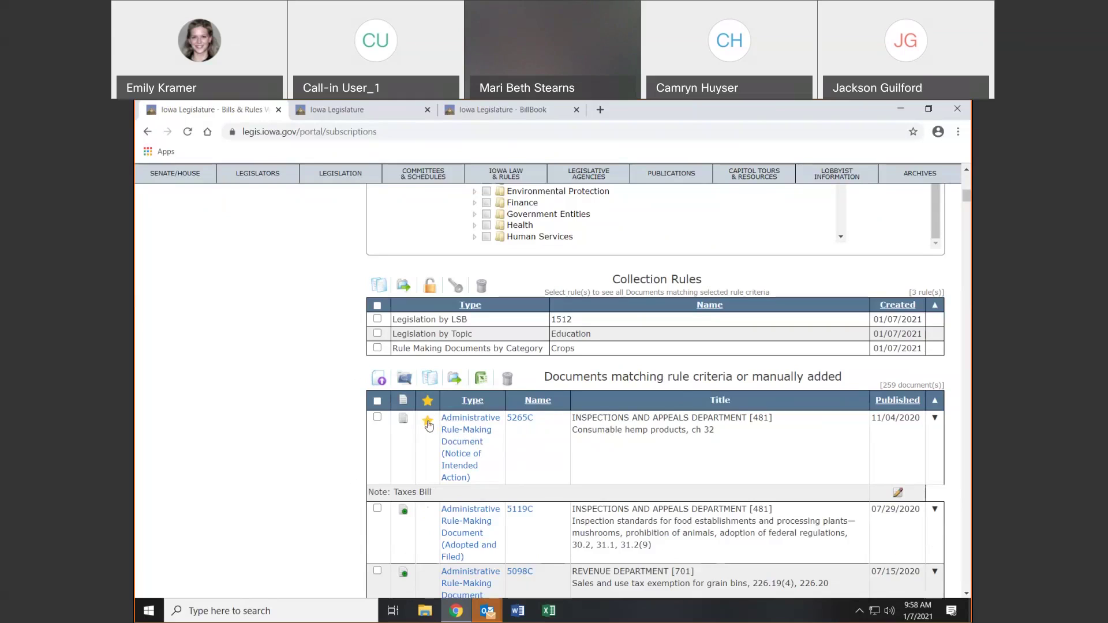
Star documents 5119C, SF 2360 and 5050C
{"action": "left_click", "coordinate": [428, 515]}
{"action": "scroll", "coordinate": [469, 546], "scroll_direction": "down", "scroll_amount": 3}
{"action": "scroll", "coordinate": [469, 546], "scroll_direction": "down", "scroll_amount": 2}
{"action": "left_click", "coordinate": [428, 488]}
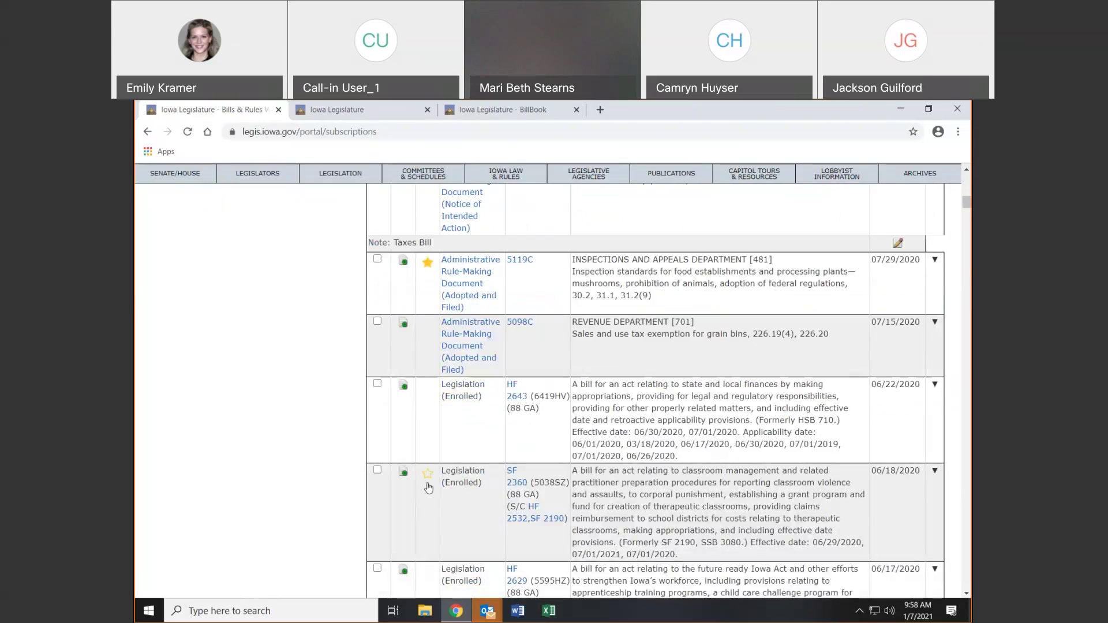
{"action": "scroll", "coordinate": [437, 507], "scroll_direction": "down", "scroll_amount": 5}
{"action": "left_click", "coordinate": [428, 496]}
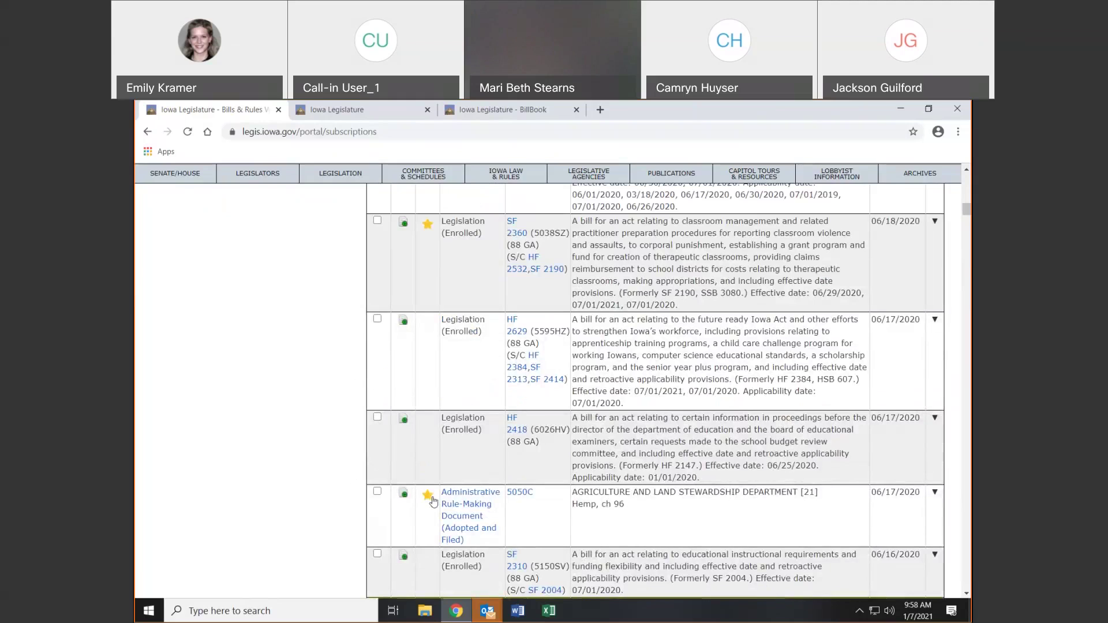
Reload the list, unstar 5050C, and briefly highlight SF 2360's Enrolled status text
{"action": "left_click", "coordinate": [187, 131]}
{"action": "scroll", "coordinate": [369, 392], "scroll_direction": "down", "scroll_amount": 15}
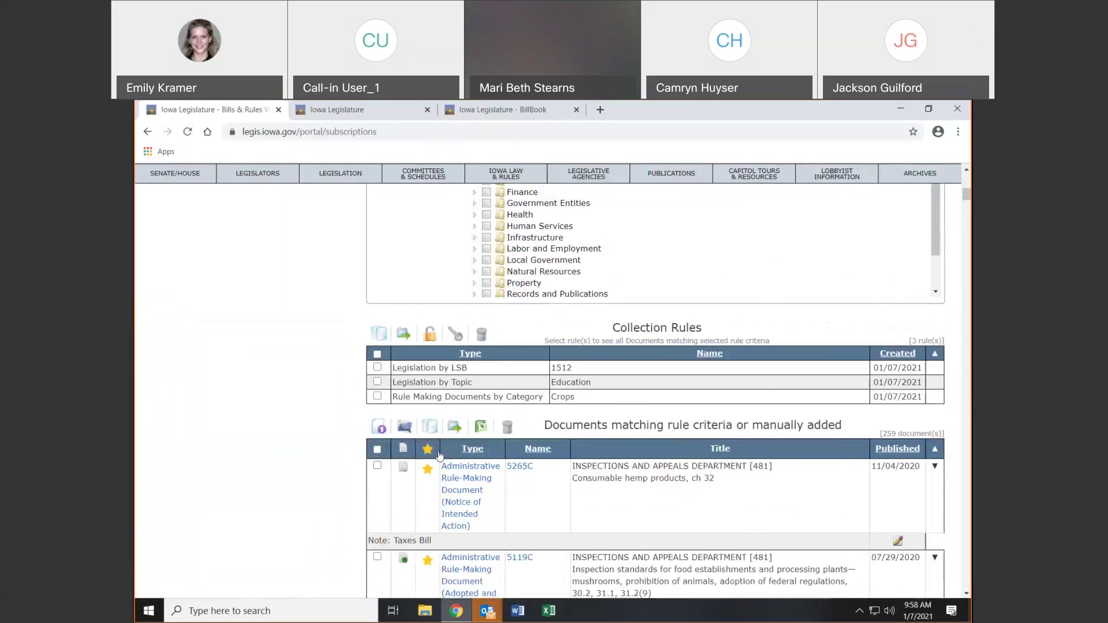
{"action": "scroll", "coordinate": [446, 393], "scroll_direction": "up", "scroll_amount": 1}
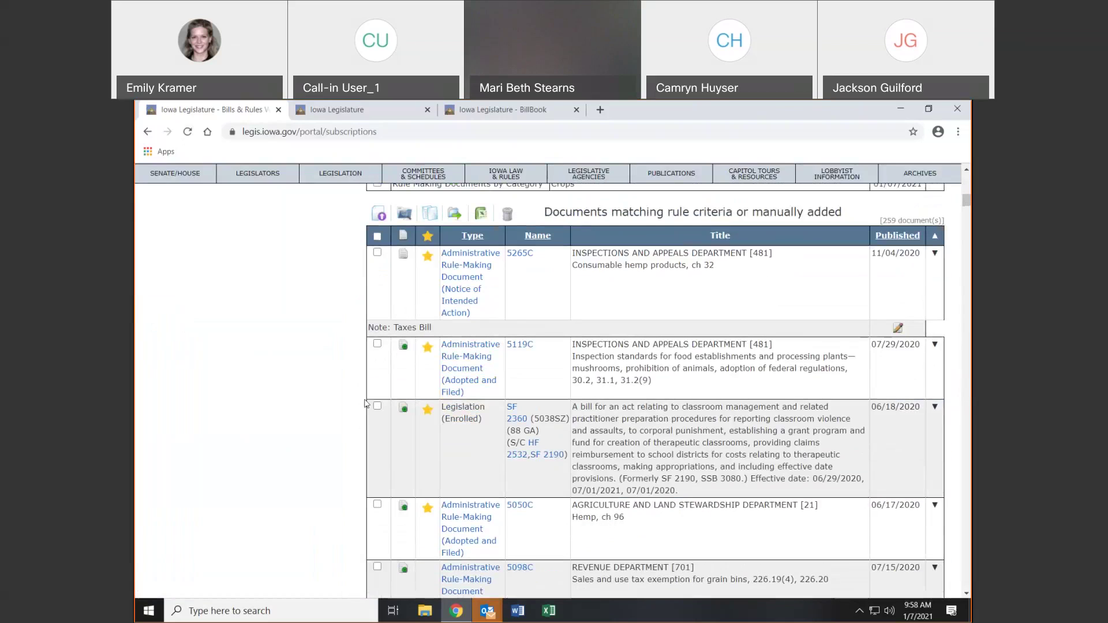
{"action": "left_click", "coordinate": [427, 508]}
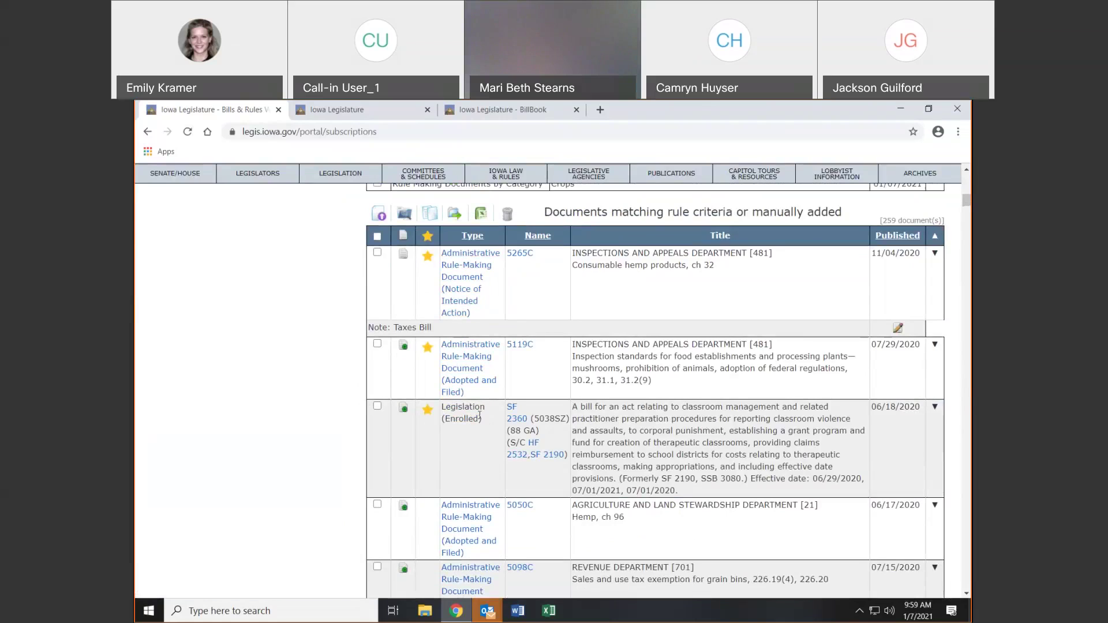
{"action": "left_click_drag", "start_coordinate": [489, 420], "coordinate": [440, 420]}
{"action": "left_click", "coordinate": [473, 441]}
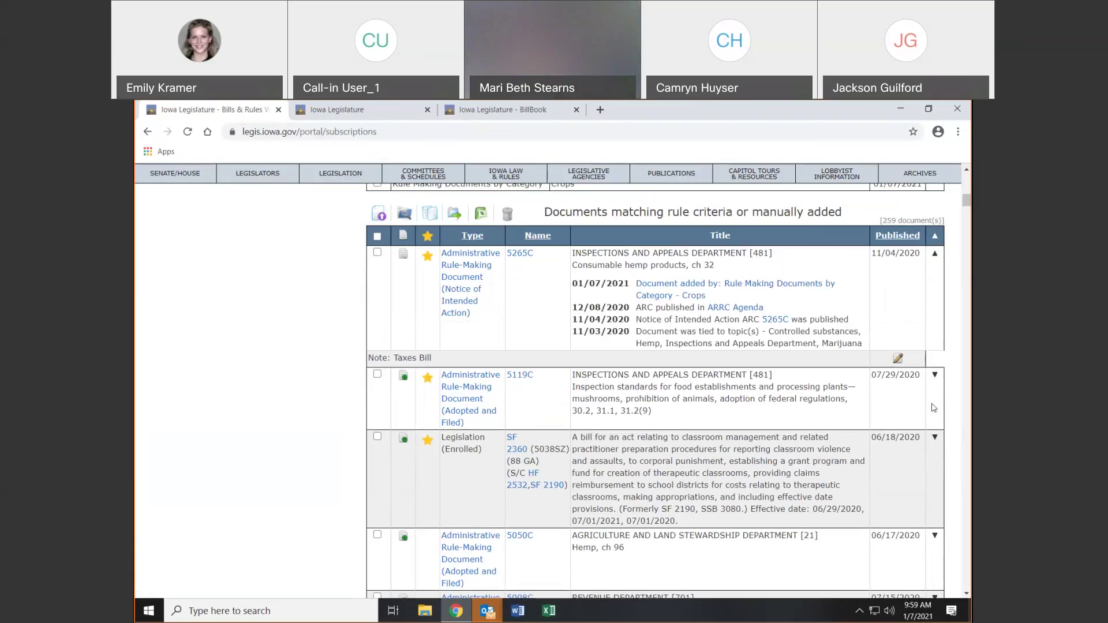
Expand SF 2360's action history, scroll through its entries, and return to the page top
{"action": "left_click", "coordinate": [935, 437]}
{"action": "scroll", "coordinate": [831, 386], "scroll_direction": "down", "scroll_amount": 2}
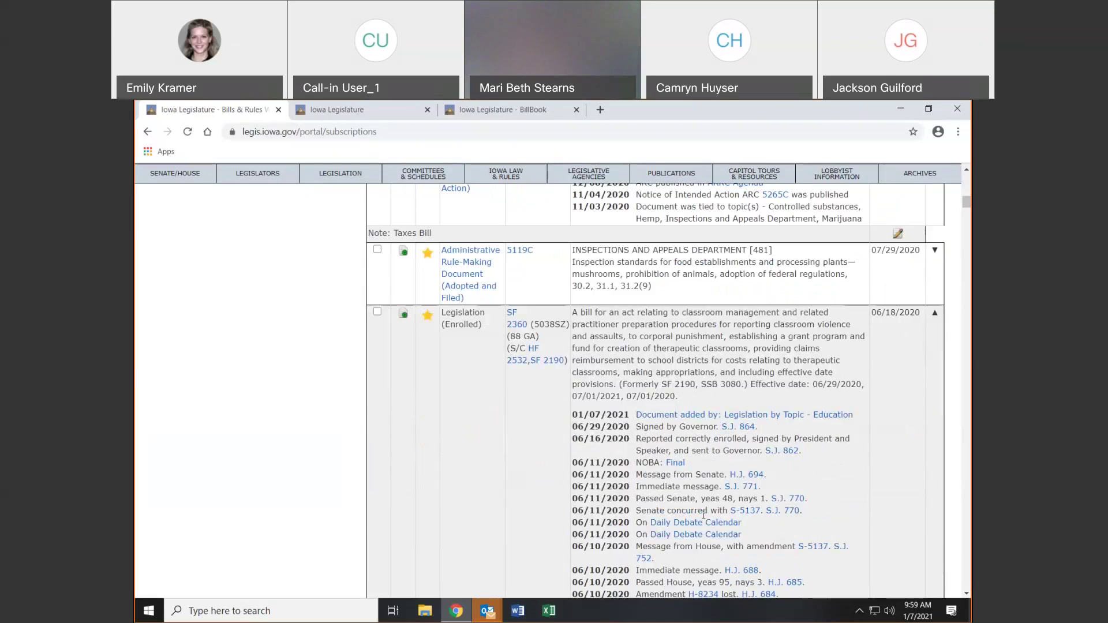
{"action": "scroll", "coordinate": [703, 515], "scroll_direction": "down", "scroll_amount": 3}
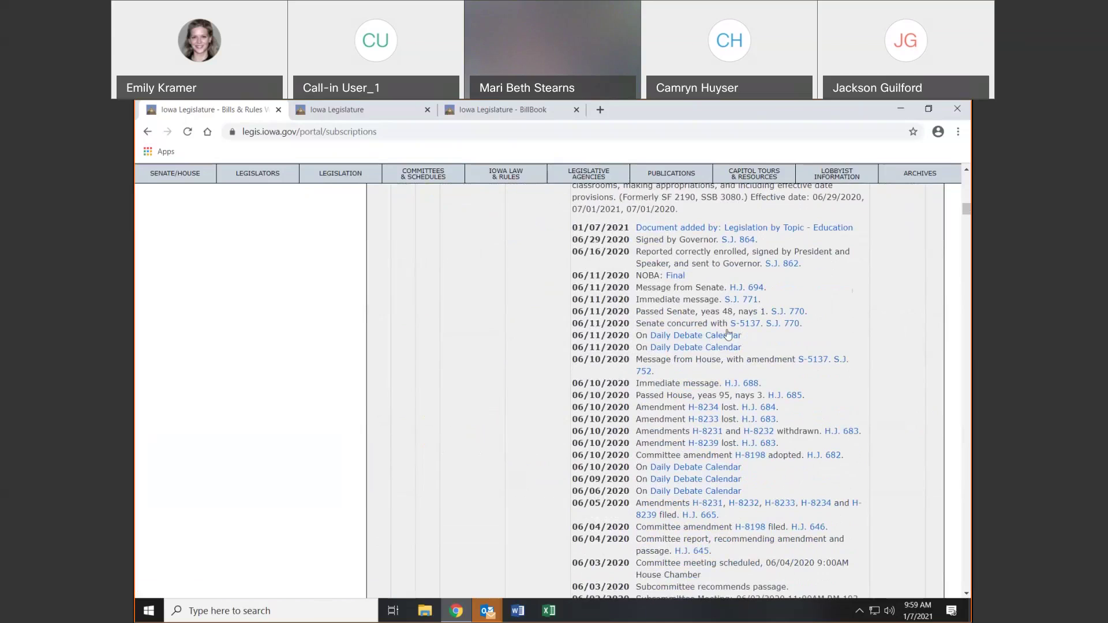
{"action": "scroll", "coordinate": [693, 352], "scroll_direction": "down", "scroll_amount": 3}
{"action": "scroll", "coordinate": [693, 361], "scroll_direction": "down", "scroll_amount": 2}
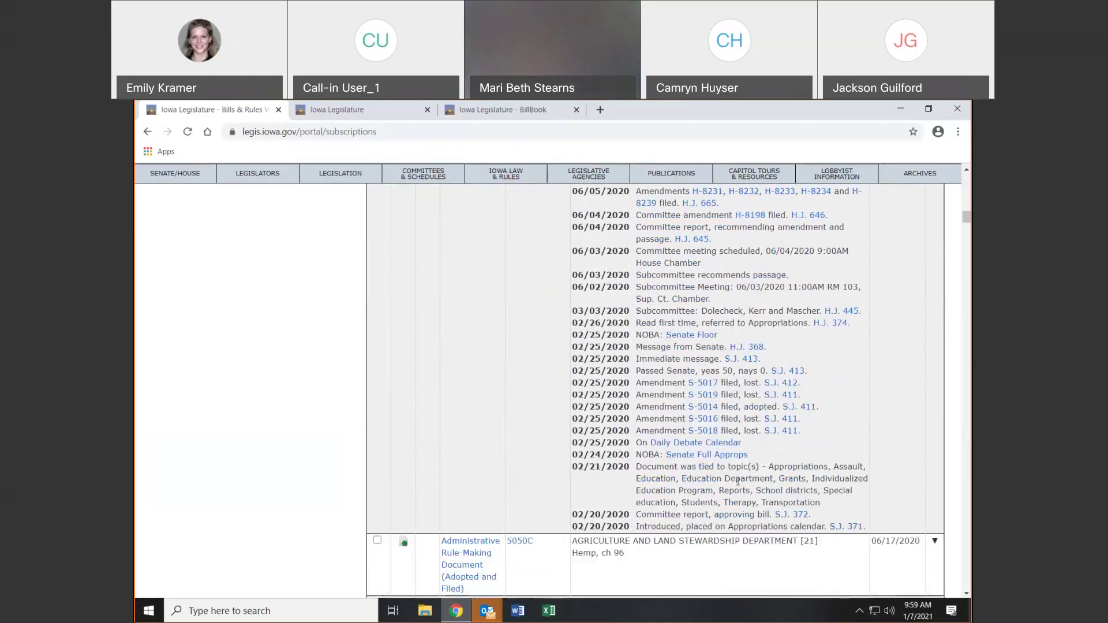
{"action": "scroll", "coordinate": [722, 389], "scroll_direction": "up", "scroll_amount": 3}
{"action": "scroll", "coordinate": [723, 389], "scroll_direction": "up", "scroll_amount": 4}
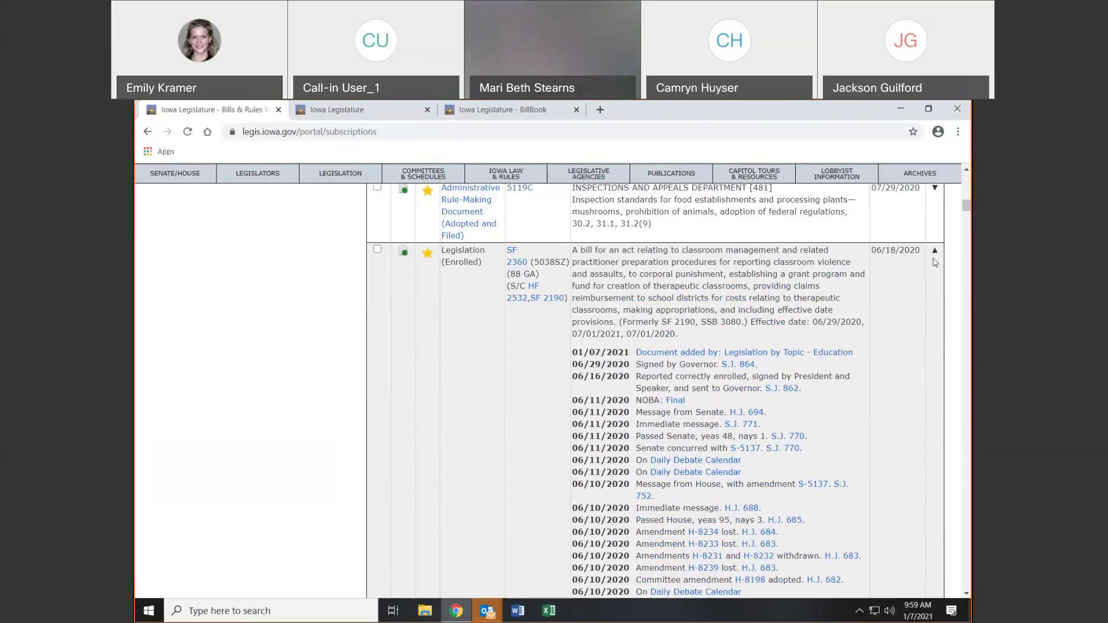
{"action": "scroll", "coordinate": [926, 300], "scroll_direction": "up", "scroll_amount": 1}
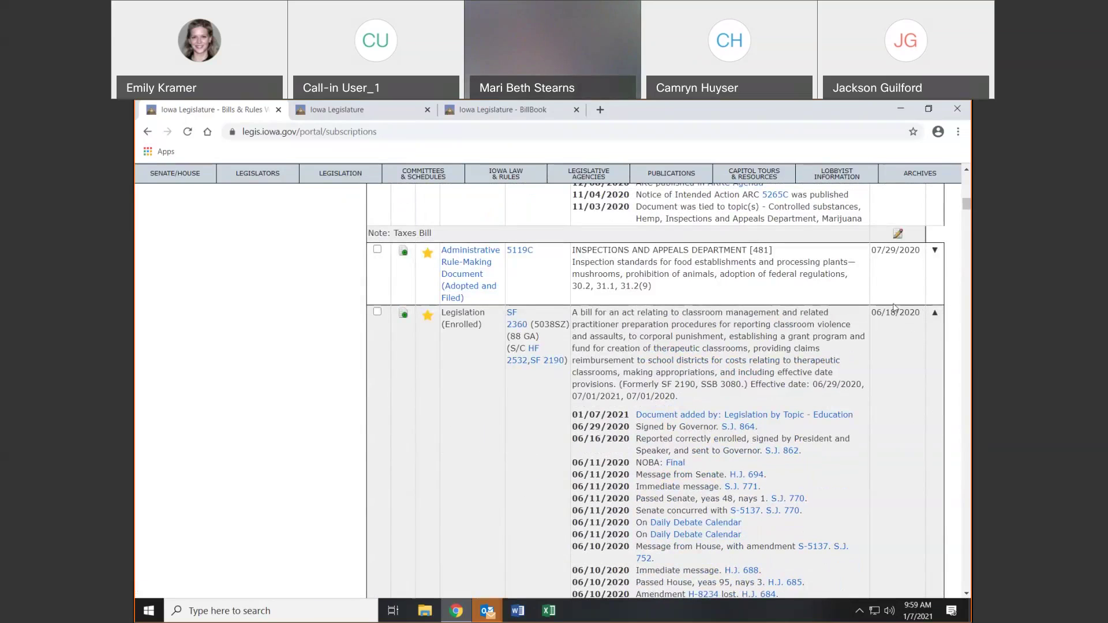
{"action": "scroll", "coordinate": [891, 317], "scroll_direction": "up", "scroll_amount": 5}
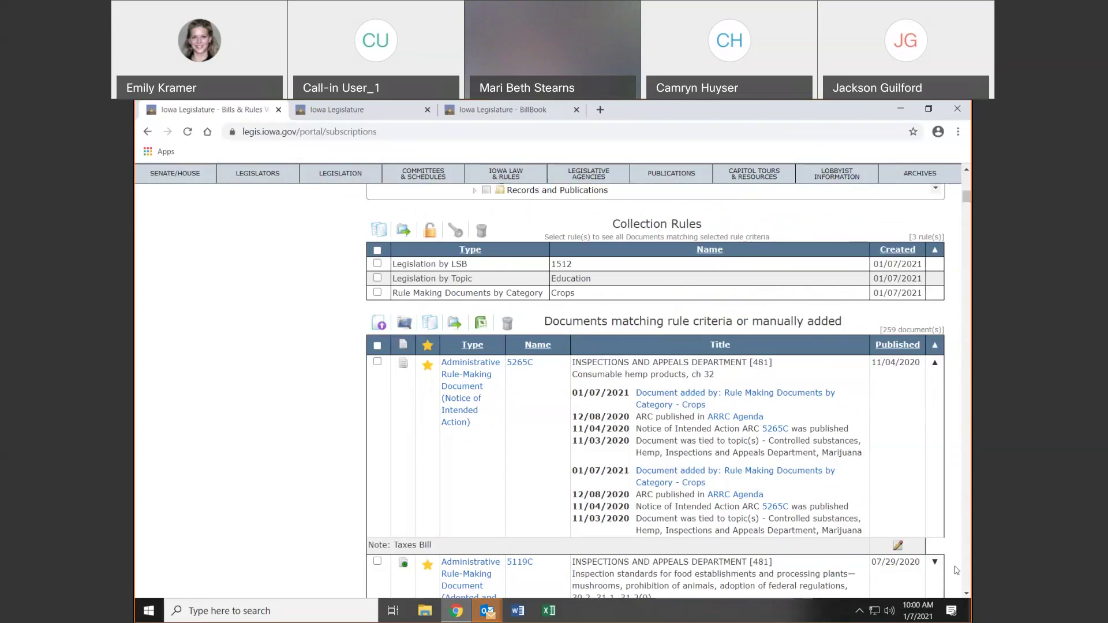
{"action": "scroll", "coordinate": [858, 307], "scroll_direction": "down", "scroll_amount": 1}
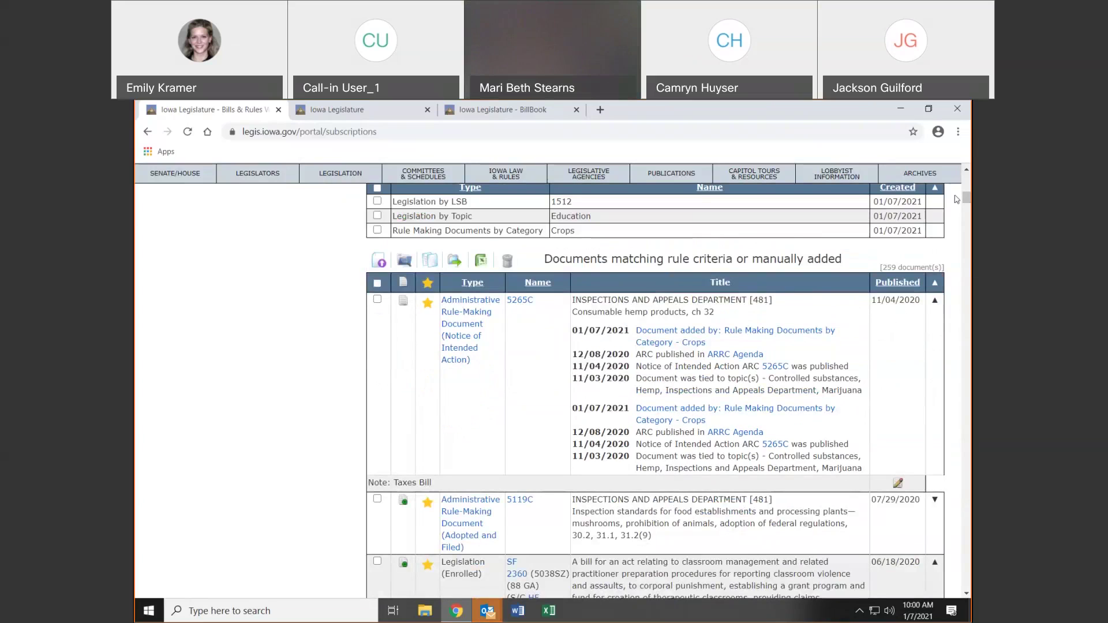
{"action": "scroll", "coordinate": [958, 199], "scroll_direction": "up", "scroll_amount": 4}
{"action": "scroll", "coordinate": [553, 381], "scroll_direction": "up", "scroll_amount": 7}
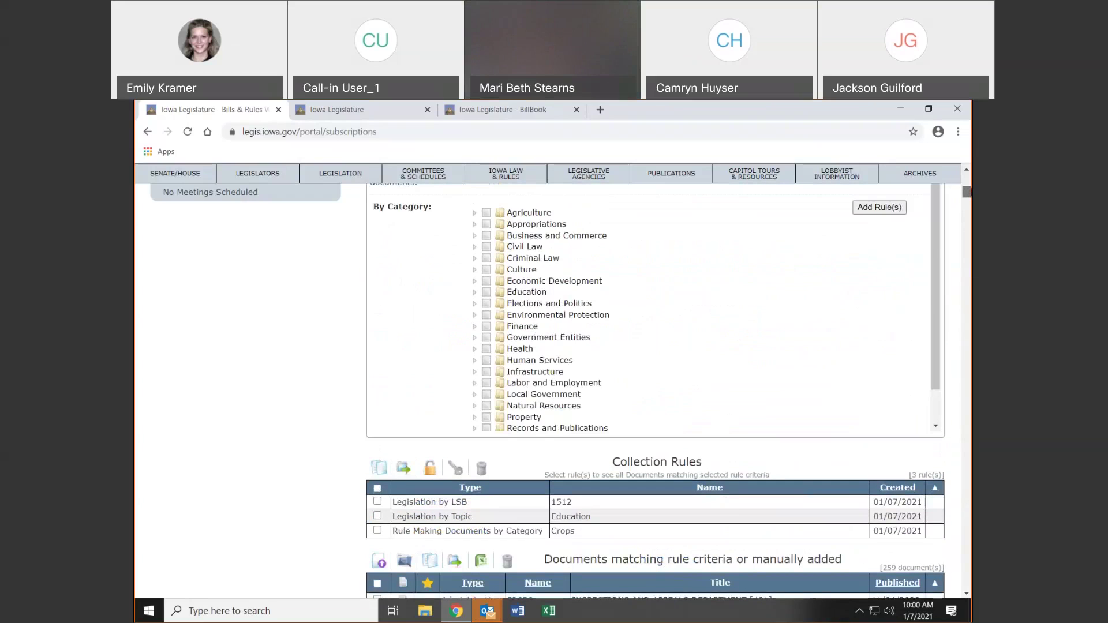
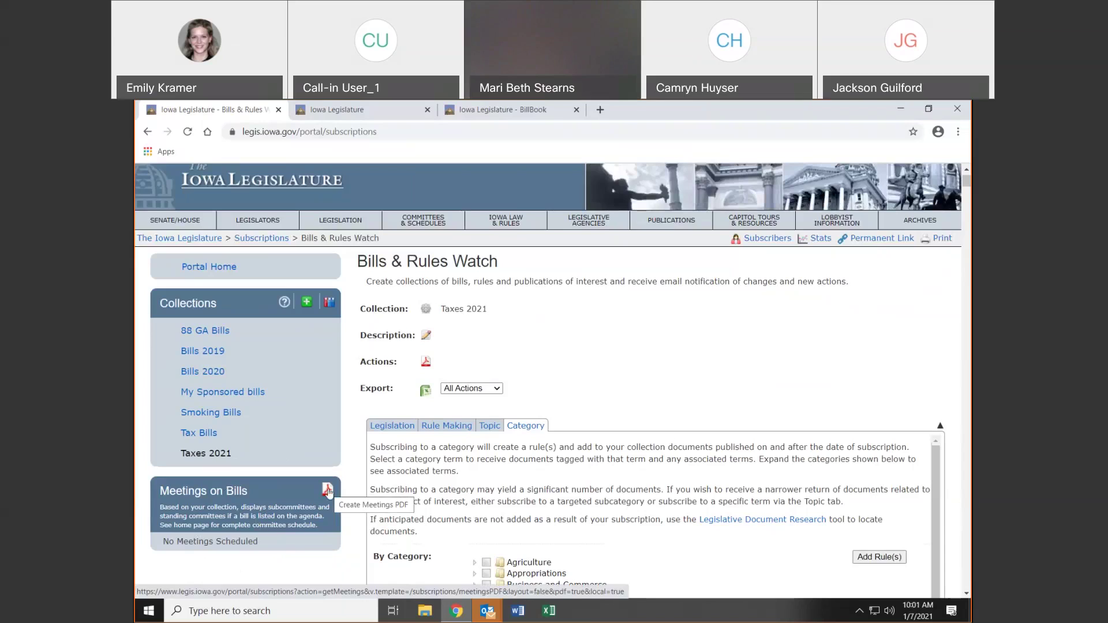
Highlight the 'No Meetings Scheduled' text, then move up to the Subscriptions overview page
{"action": "left_click_drag", "start_coordinate": [259, 542], "coordinate": [163, 542]}
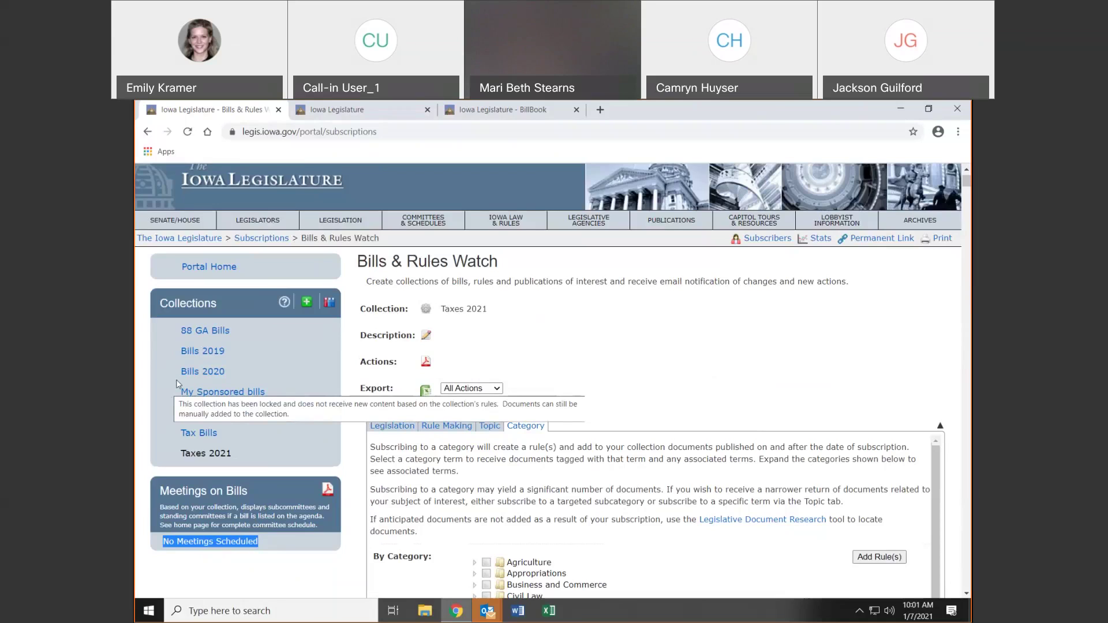
{"action": "left_click", "coordinate": [273, 243]}
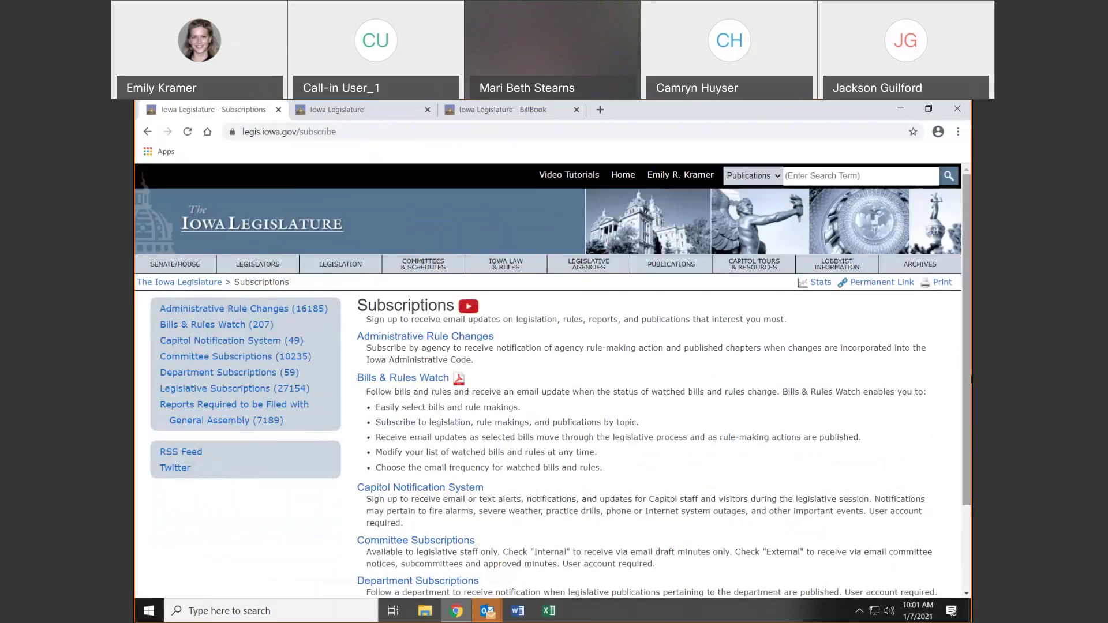
Look over the Subscriptions page, then return to the Iowa Legislature home page with Popular Links
{"action": "scroll", "coordinate": [460, 326], "scroll_direction": "down", "scroll_amount": 2}
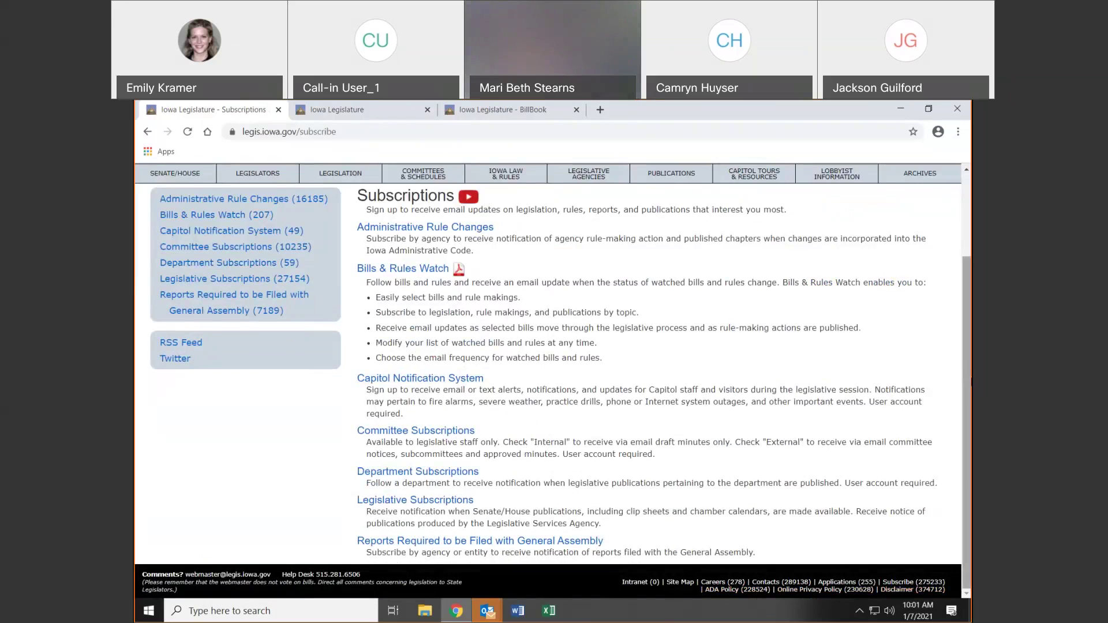
{"action": "scroll", "coordinate": [549, 381], "scroll_direction": "up", "scroll_amount": 2}
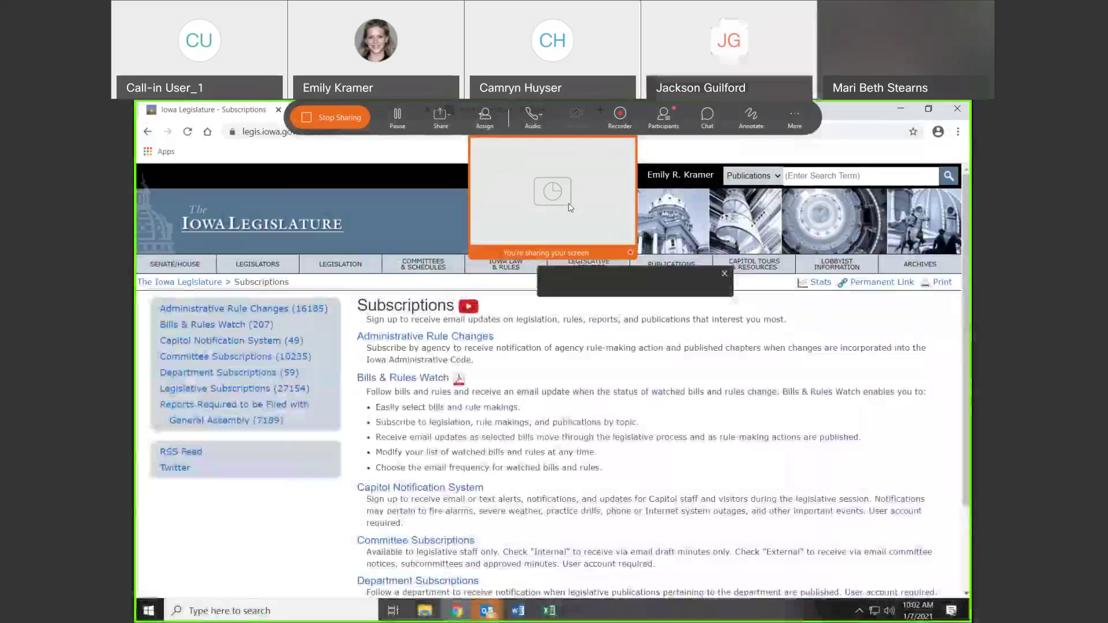
{"action": "left_click", "coordinate": [355, 226]}
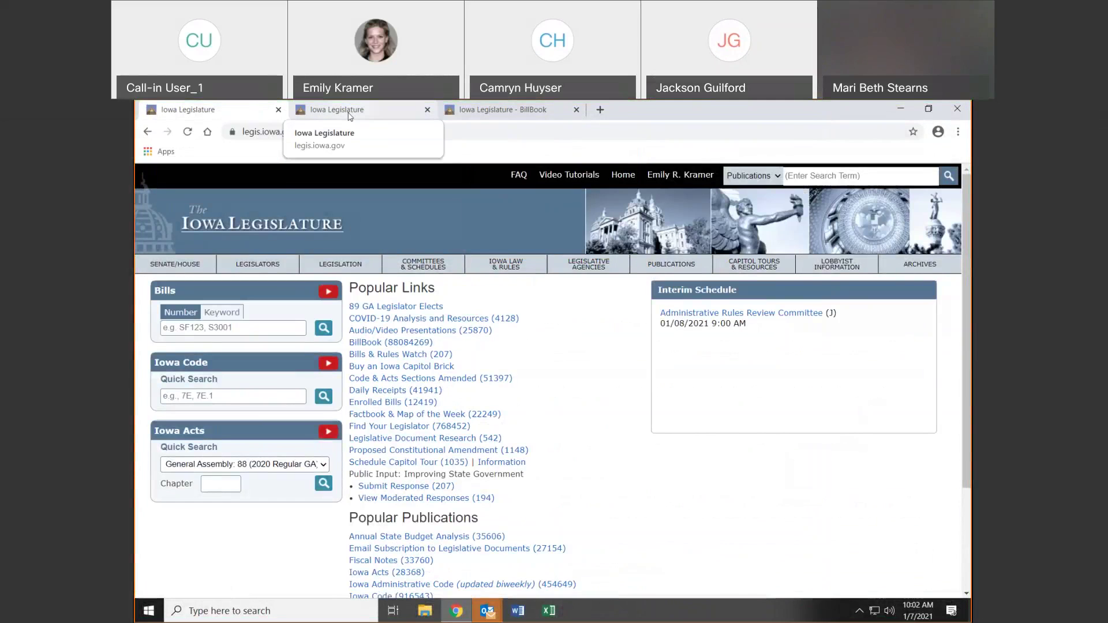
Load the test site by changing the address to test.legis.iowa.gov
{"action": "type", "text": "sf510"}
{"action": "left_click", "coordinate": [327, 132]}
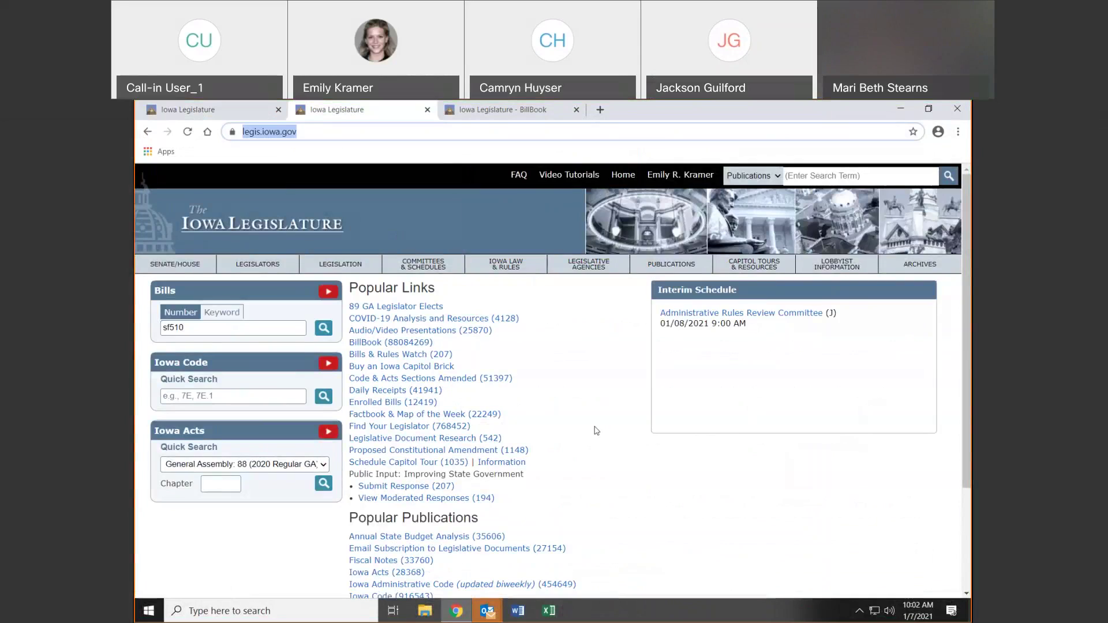
{"action": "type", "text": "test"}
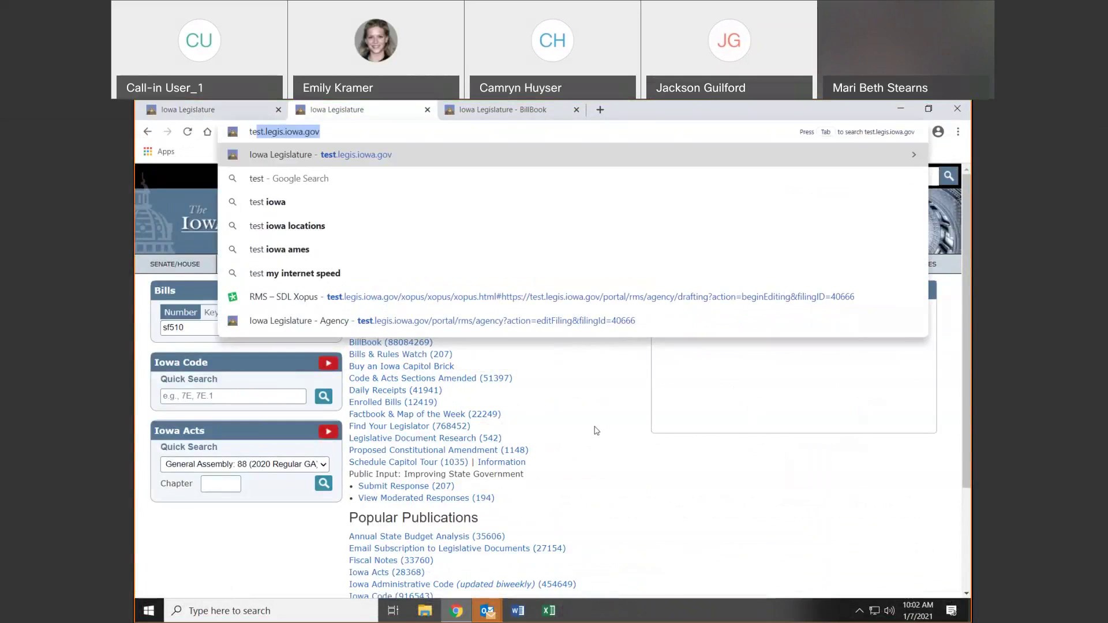
{"action": "key", "text": "Return"}
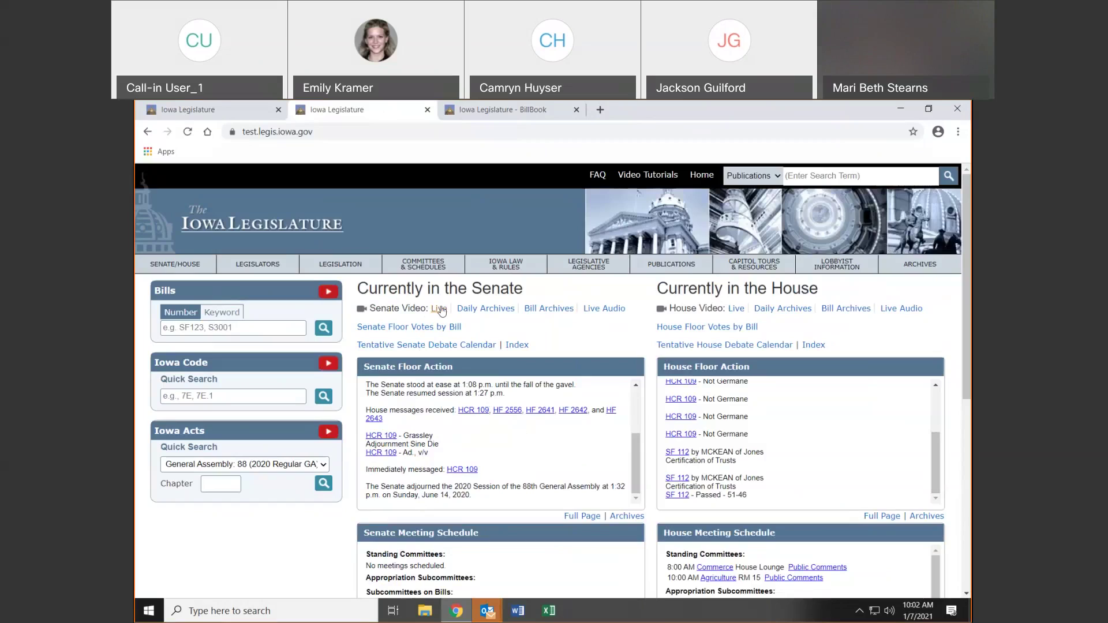
Open the live House video dashboard in a new tab, close BillBook, and return to the home tab
{"action": "left_click", "coordinate": [737, 309]}
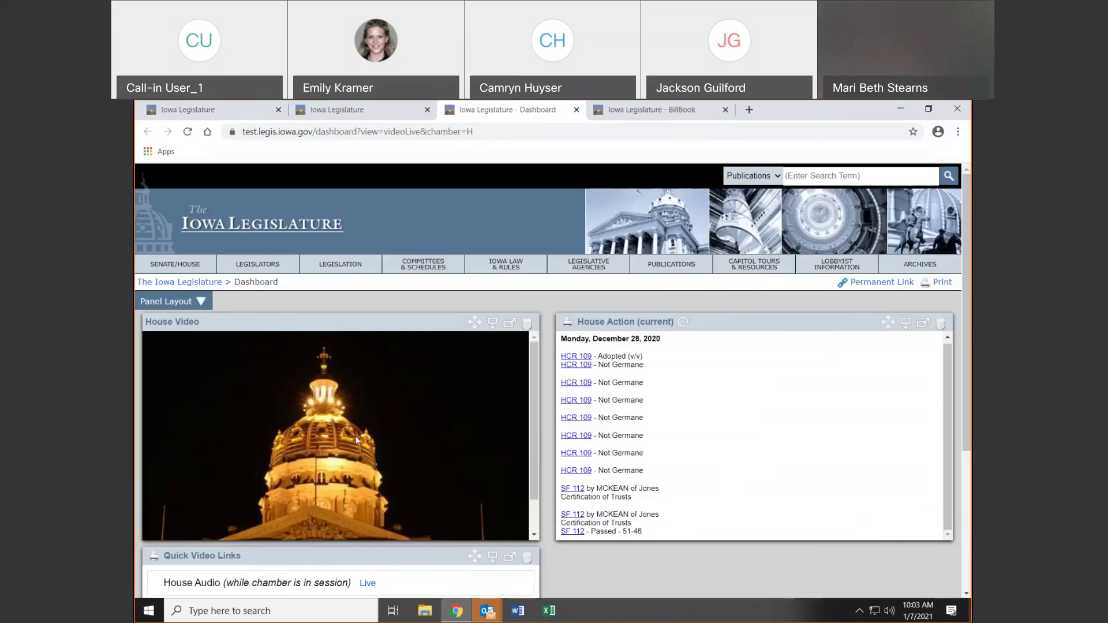
{"action": "left_click", "coordinate": [726, 110]}
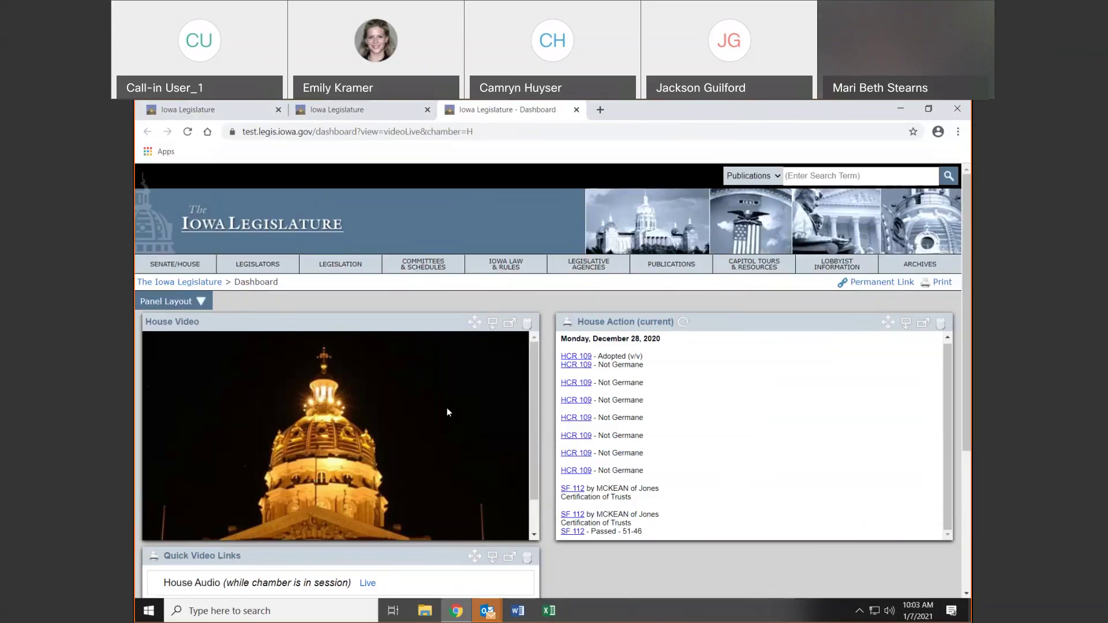
{"action": "left_click", "coordinate": [376, 117]}
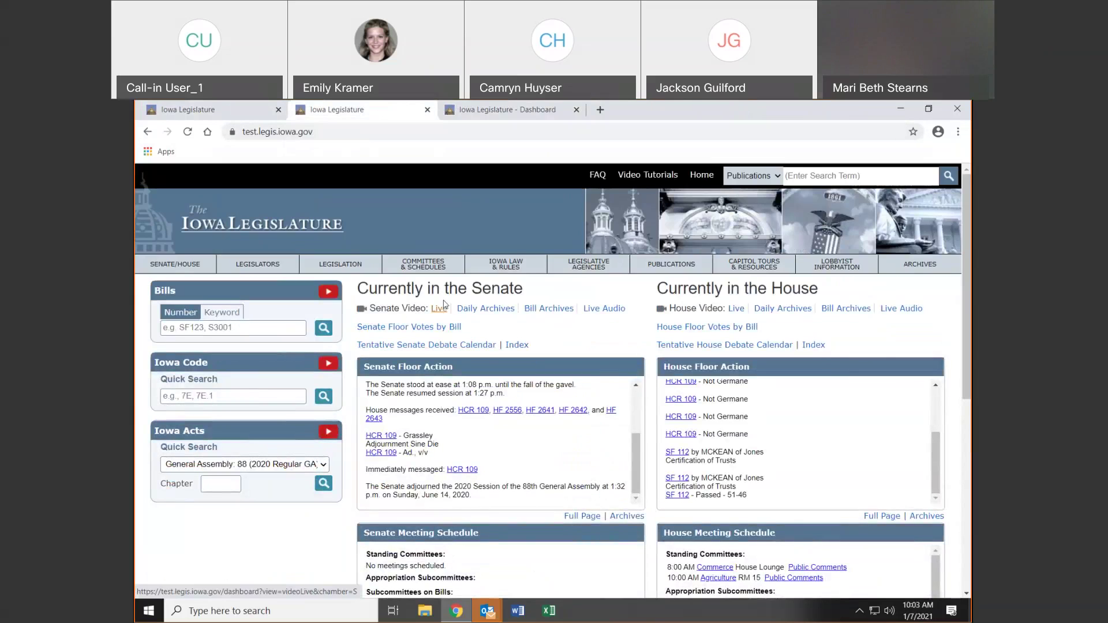
Open the Senate daily floor video archives in a new tab and show General Assembly 88 videos
{"action": "left_click", "coordinate": [480, 309]}
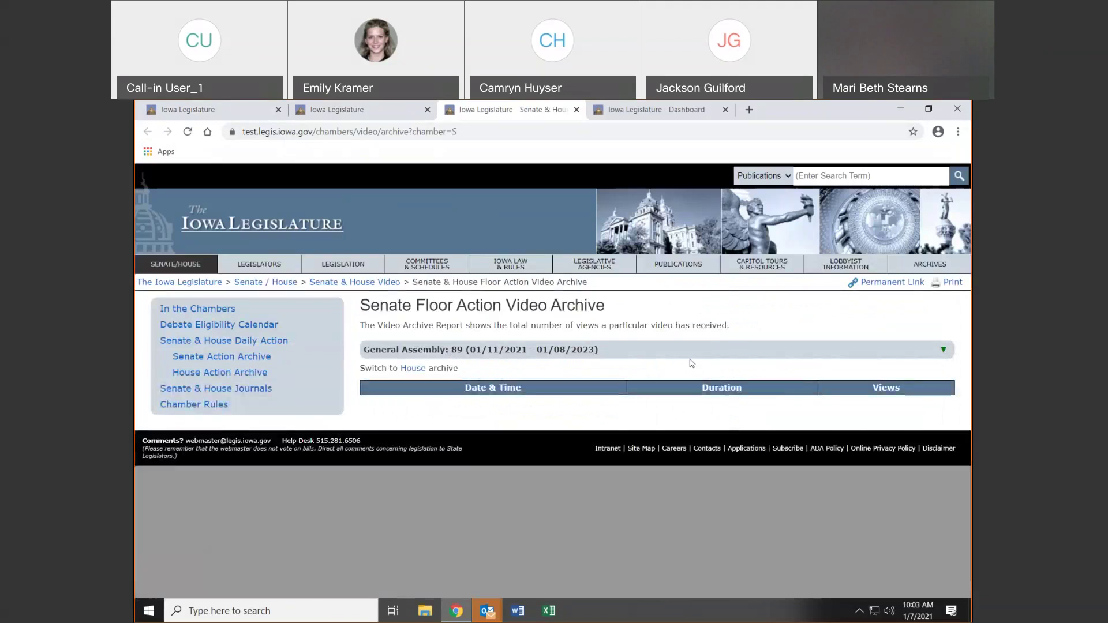
{"action": "left_click", "coordinate": [943, 353]}
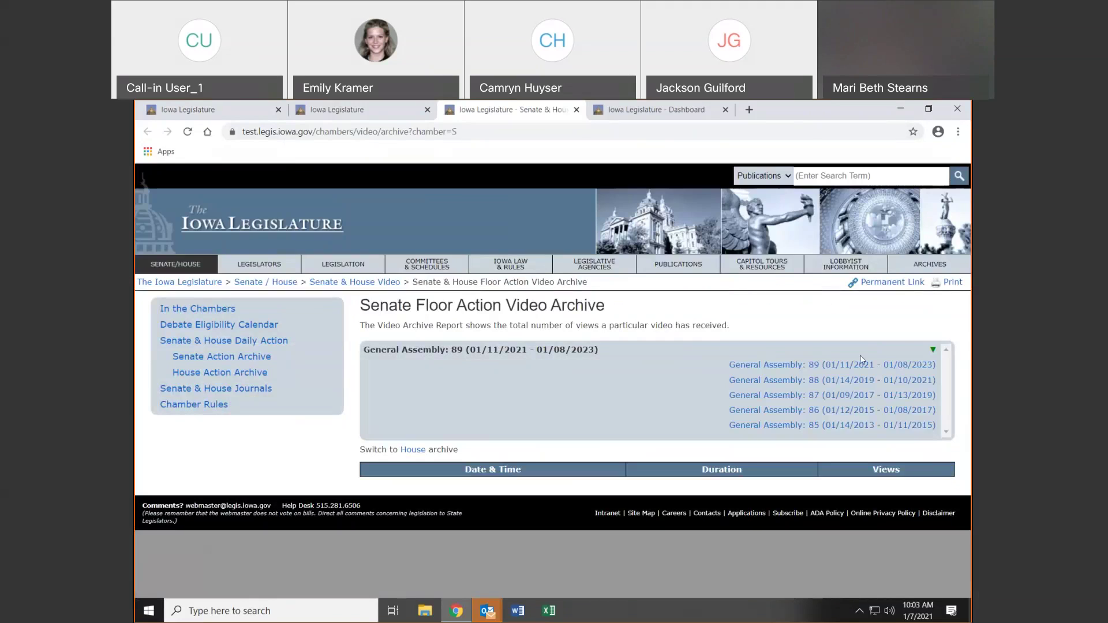
{"action": "left_click", "coordinate": [932, 351]}
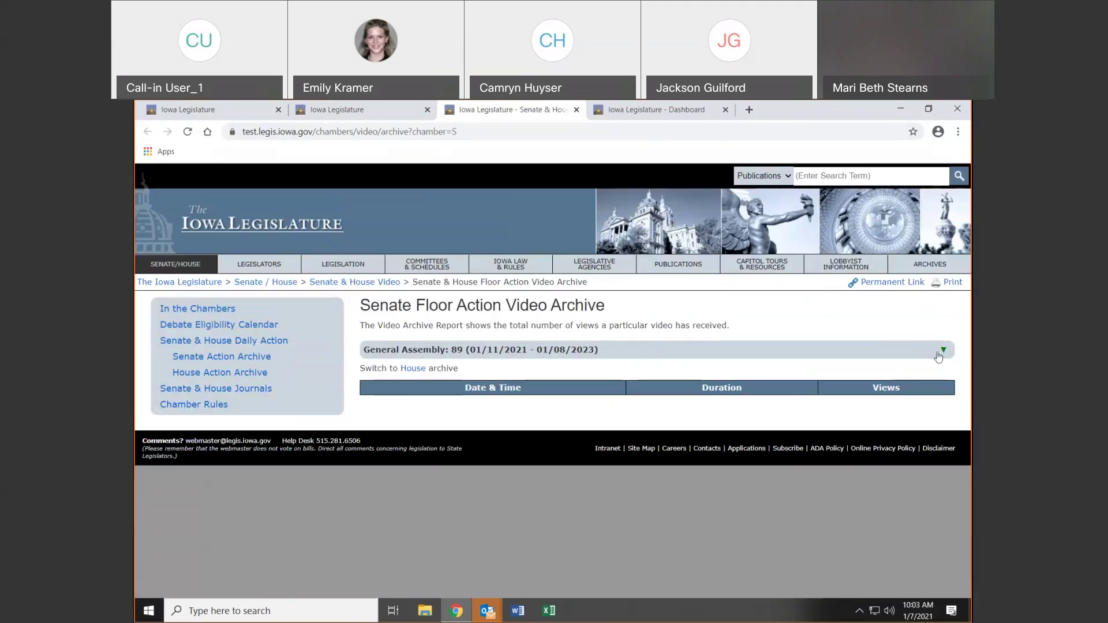
{"action": "left_click", "coordinate": [943, 350]}
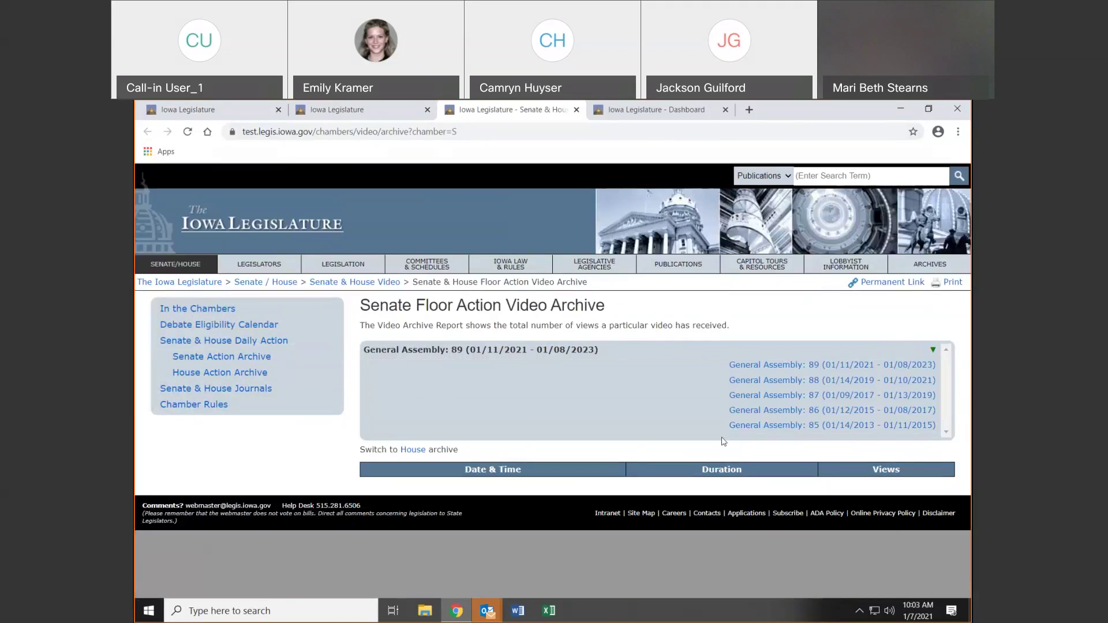
{"action": "left_click", "coordinate": [774, 382]}
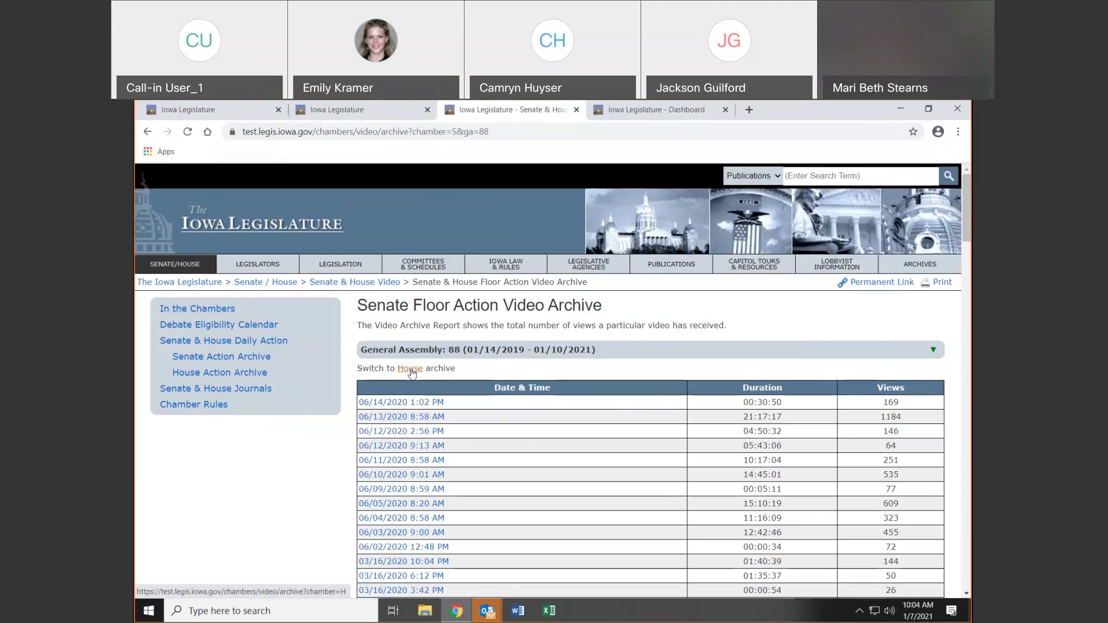
Switch between the House and Senate floor video archives, then return to the home page tab
{"action": "left_click", "coordinate": [410, 369]}
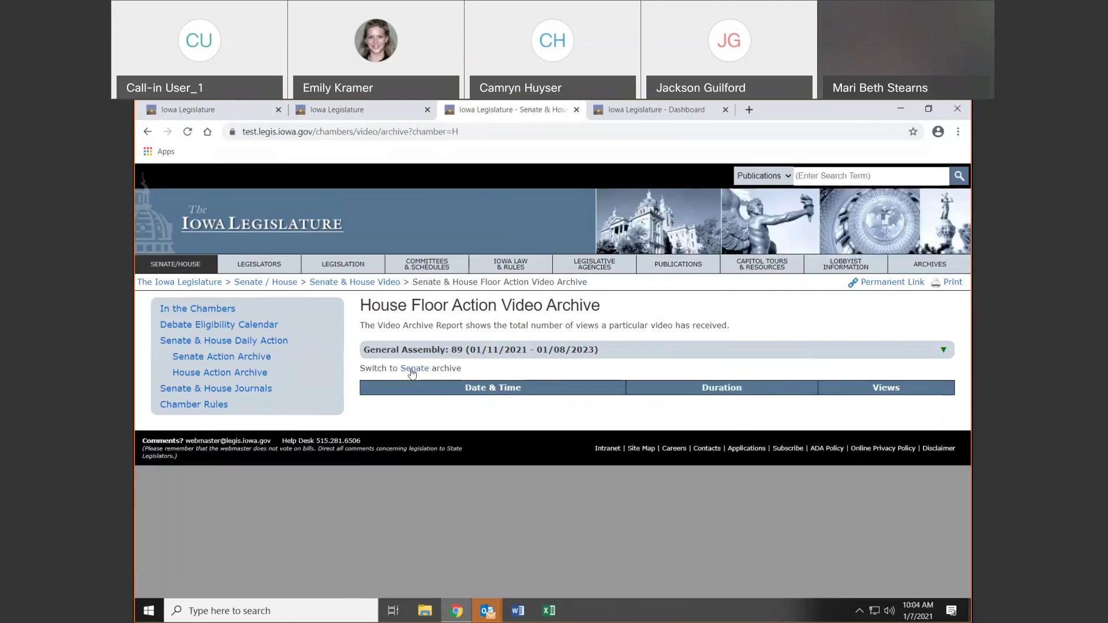
{"action": "left_click", "coordinate": [412, 372]}
{"action": "left_click", "coordinate": [412, 372]}
{"action": "left_click", "coordinate": [412, 372]}
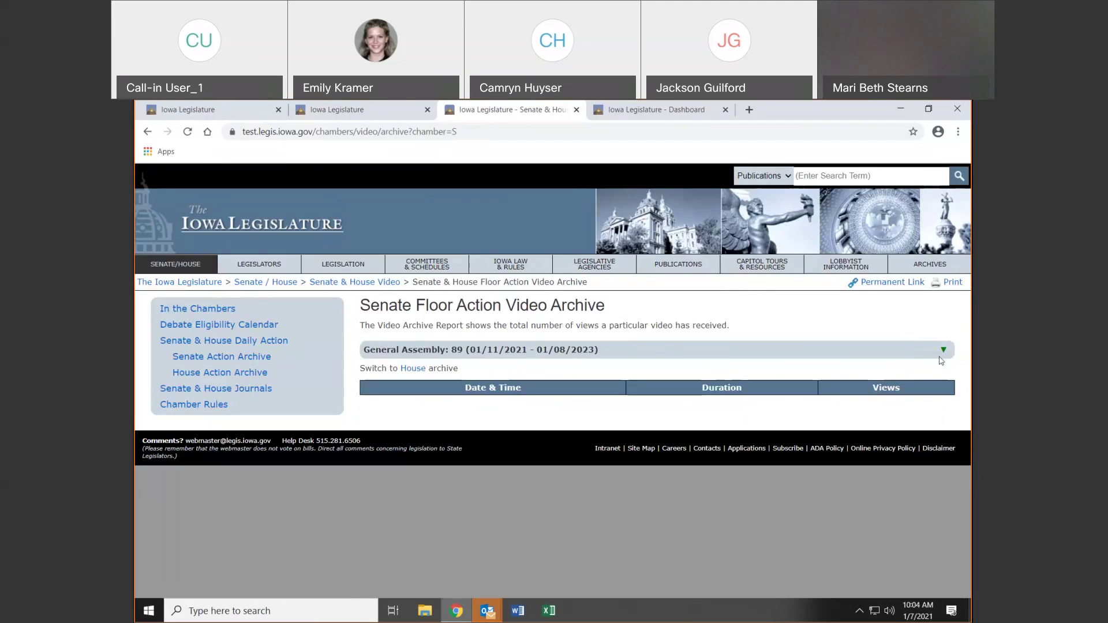
{"action": "left_click", "coordinate": [939, 356]}
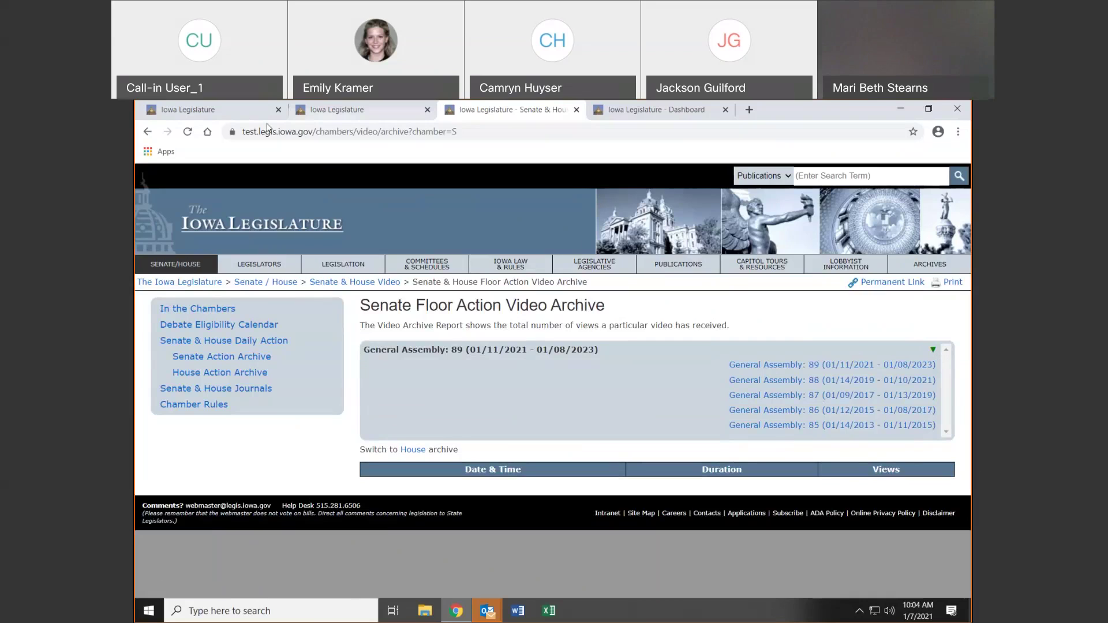
{"action": "left_click", "coordinate": [148, 136]}
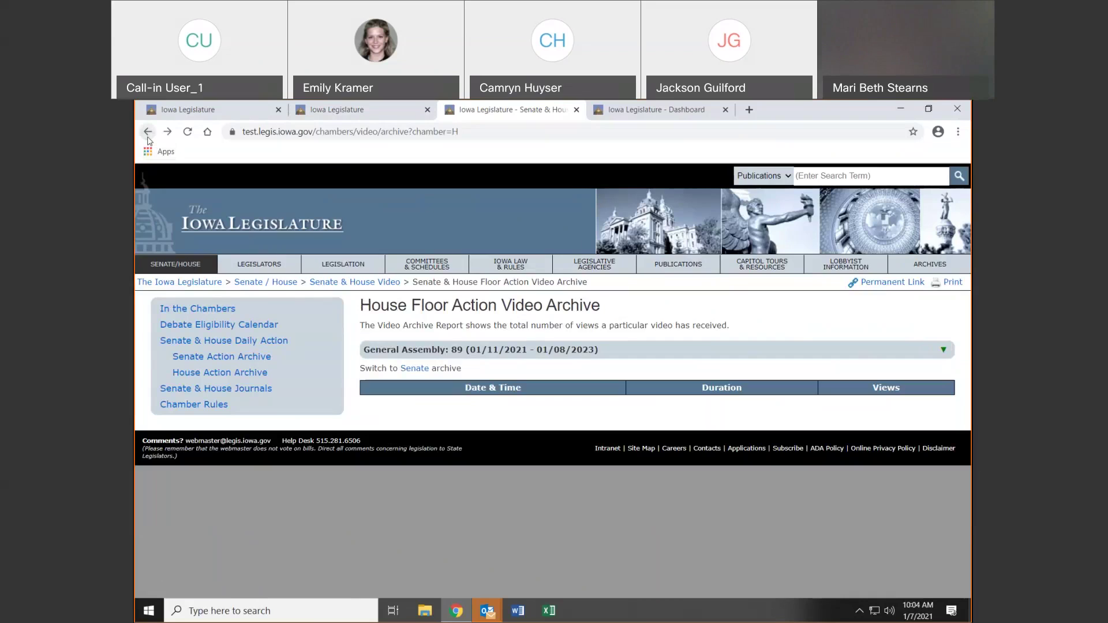
{"action": "left_click", "coordinate": [148, 137]}
{"action": "left_click", "coordinate": [316, 115]}
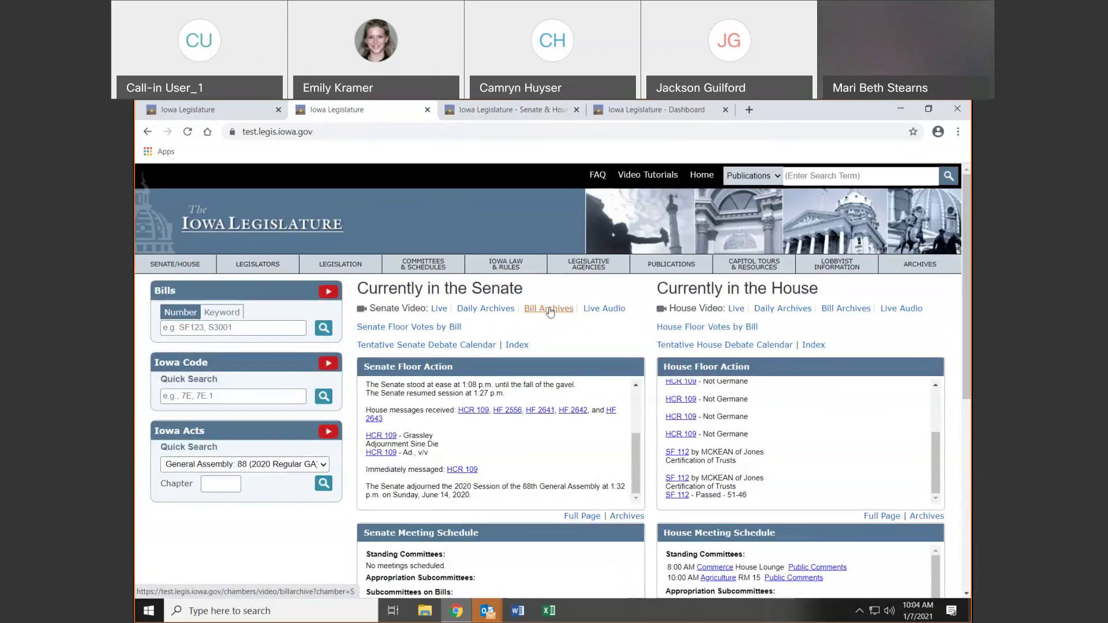
Open the Senate bill video archive for General Assembly 88 and view the SF 112 video dashboard
{"action": "left_click", "coordinate": [549, 309]}
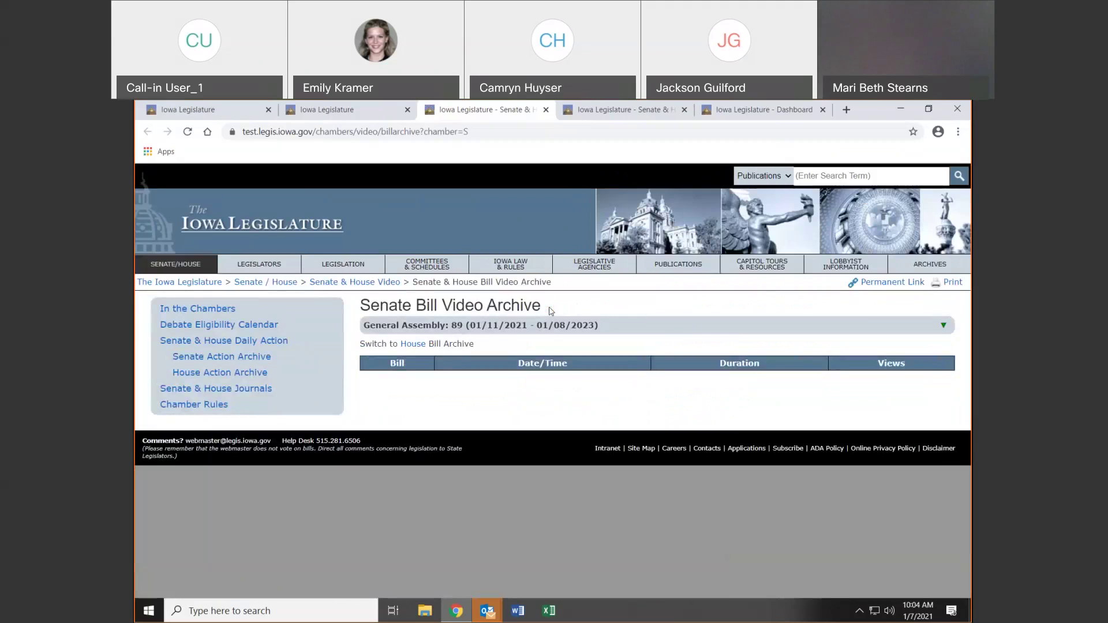
{"action": "left_click", "coordinate": [944, 328]}
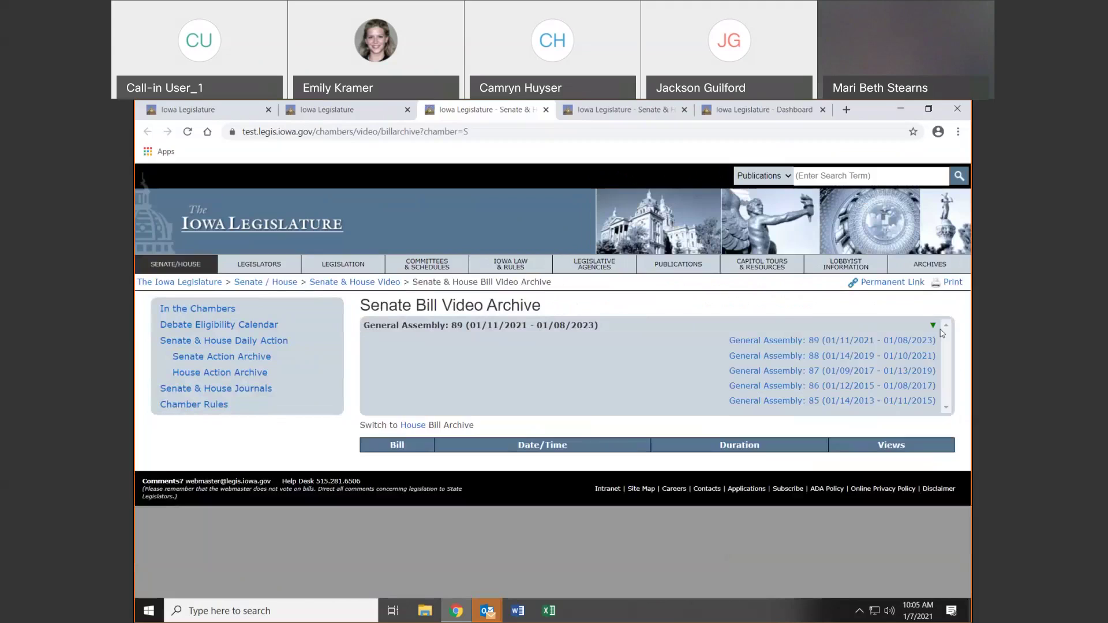
{"action": "left_click", "coordinate": [922, 356]}
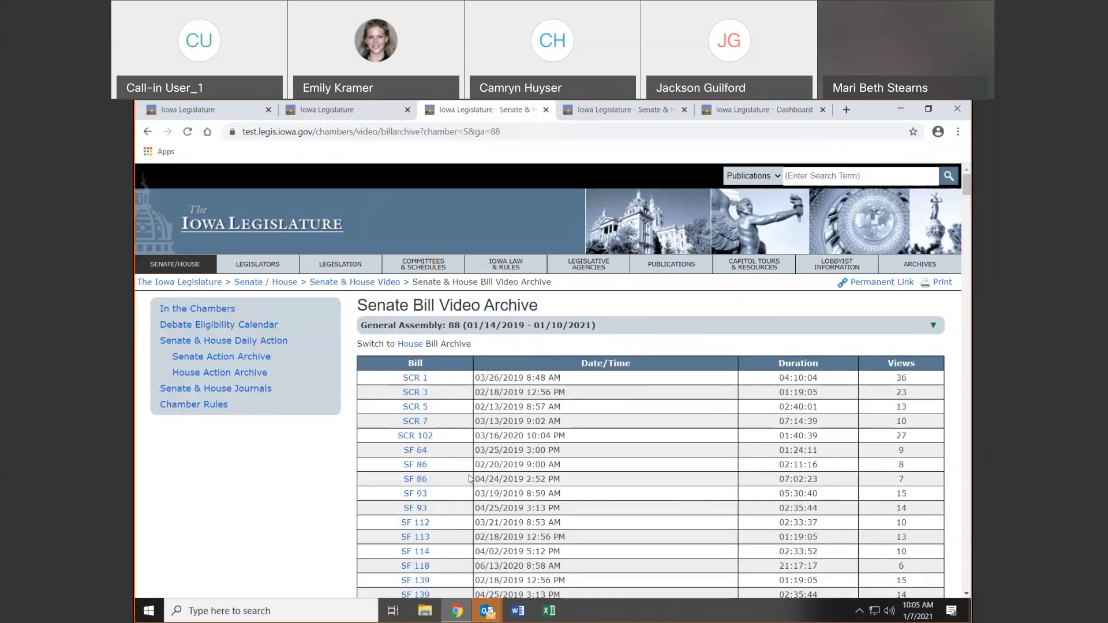
{"action": "left_click", "coordinate": [427, 523]}
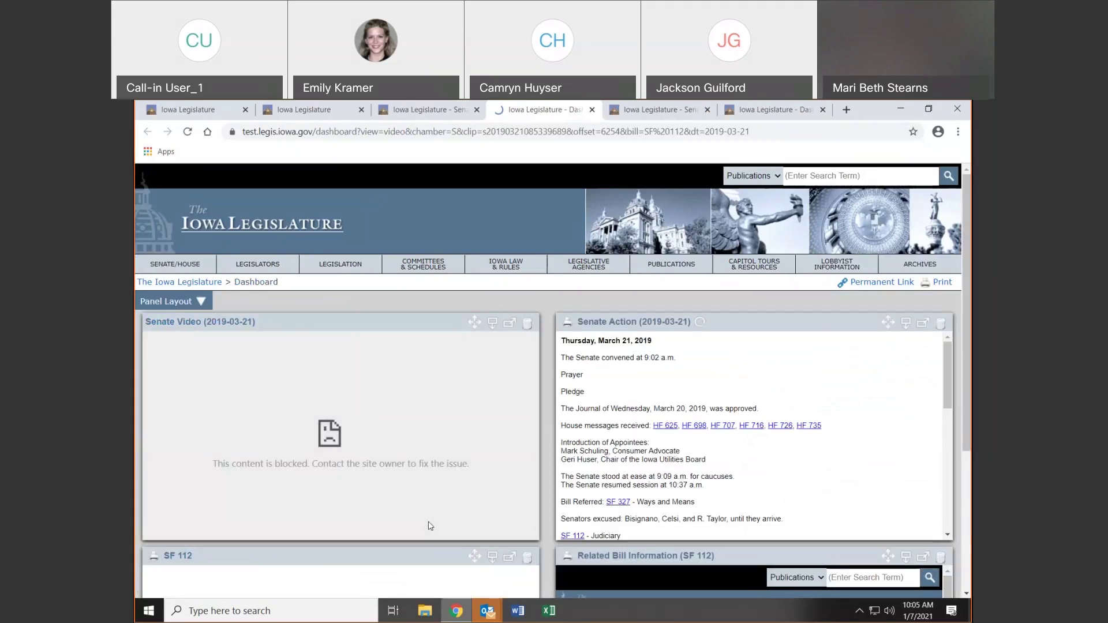
{"action": "left_click", "coordinate": [281, 112]}
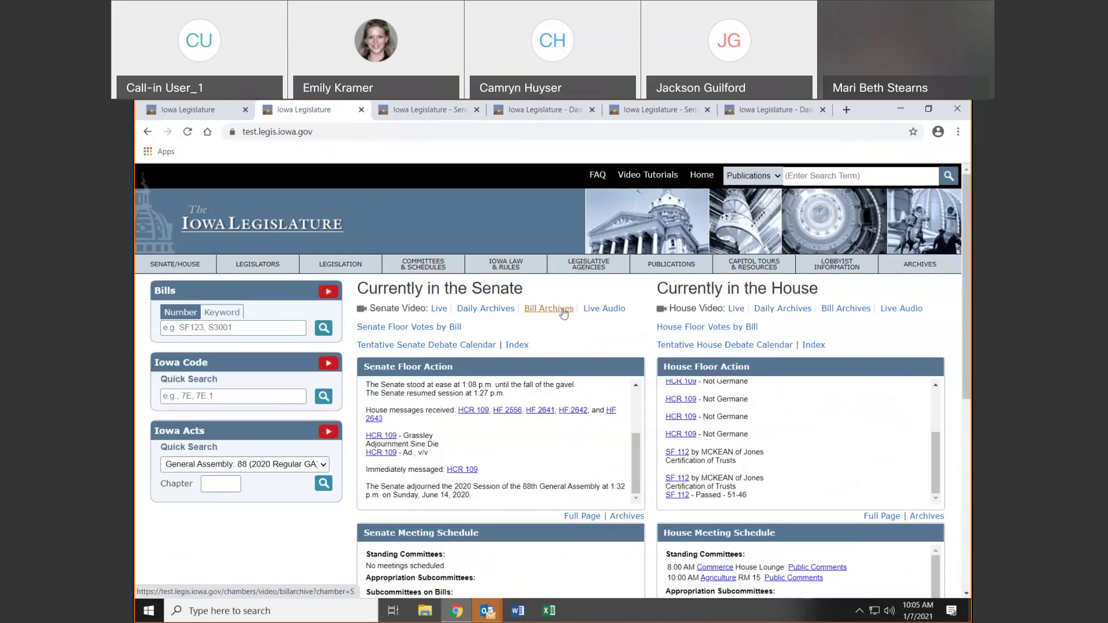
Reopen the General Assembly 88 Senate bill videos, browse the list, and return to the home page
{"action": "left_click", "coordinate": [563, 314]}
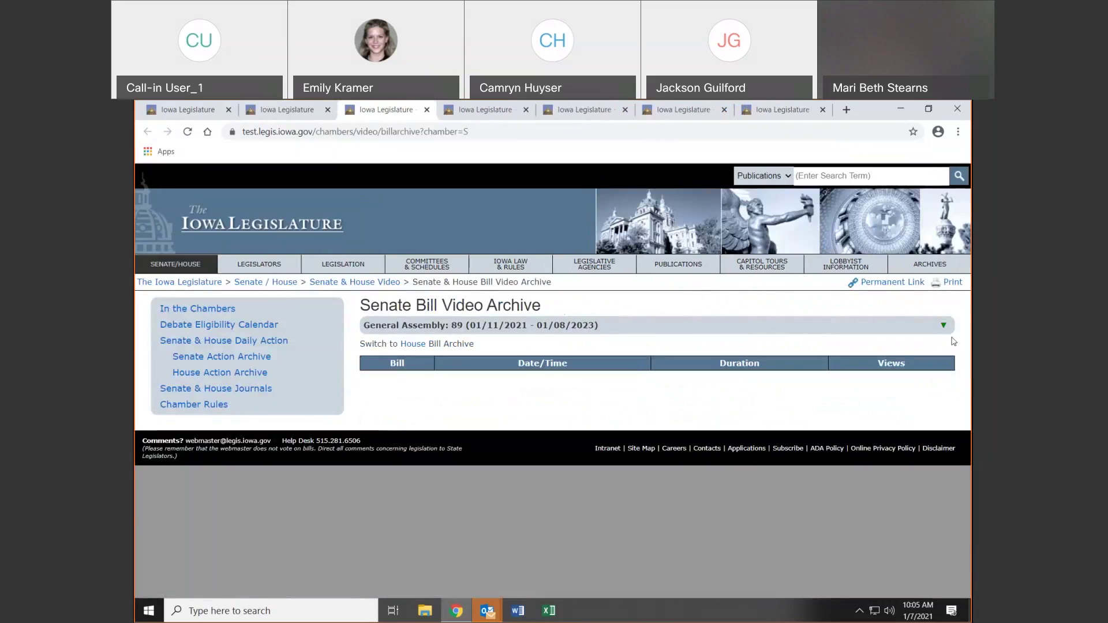
{"action": "left_click", "coordinate": [947, 332]}
{"action": "left_click", "coordinate": [909, 353]}
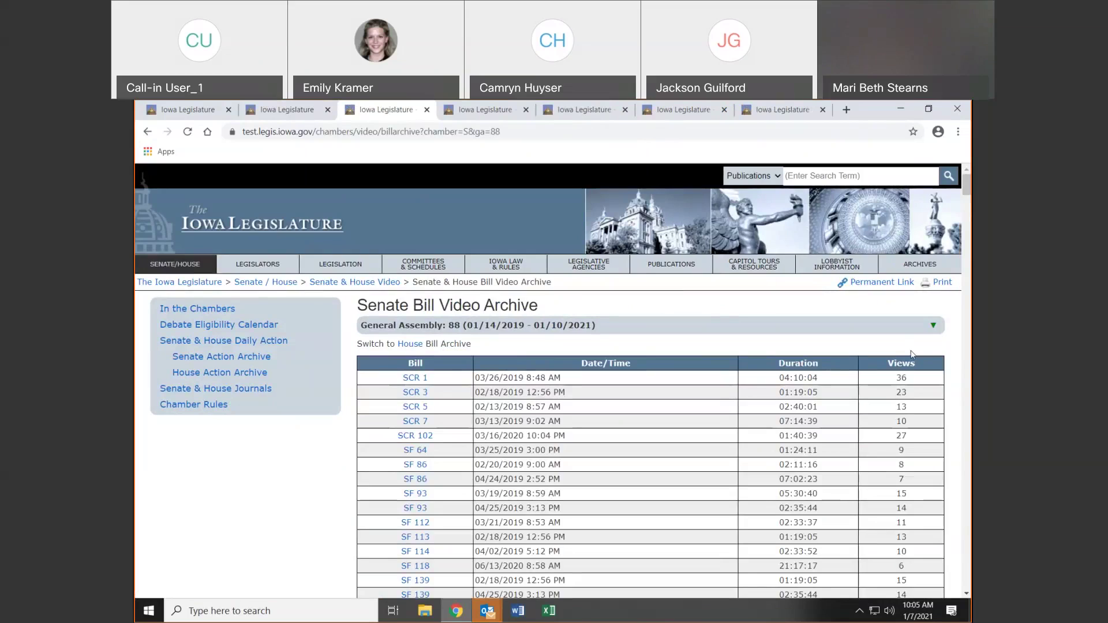
{"action": "scroll", "coordinate": [756, 444], "scroll_direction": "down", "scroll_amount": 2}
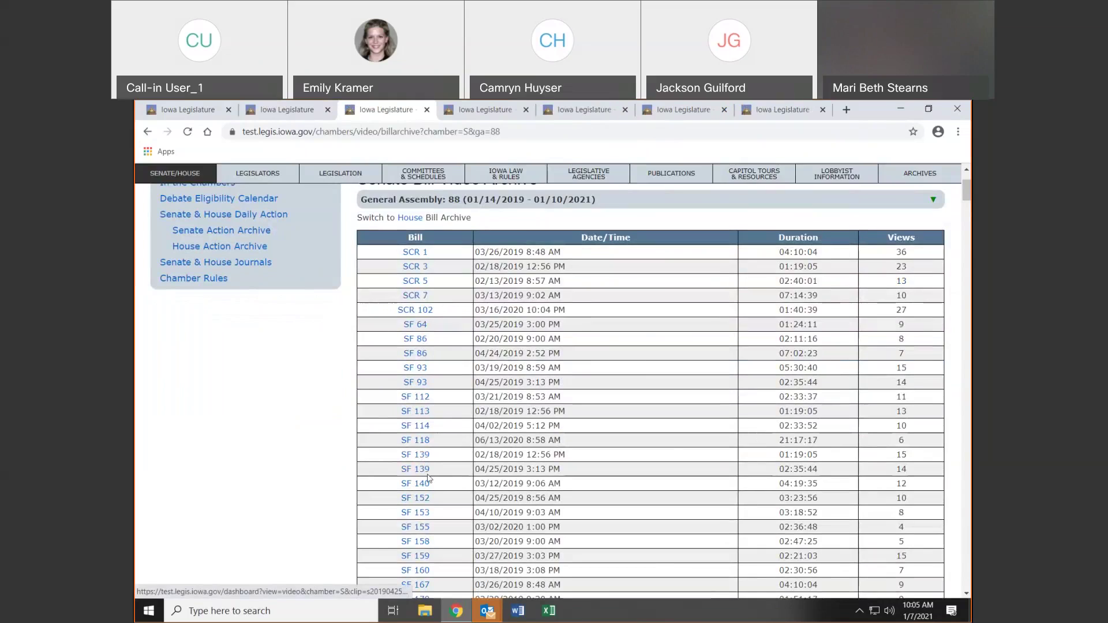
{"action": "left_click", "coordinate": [146, 130]}
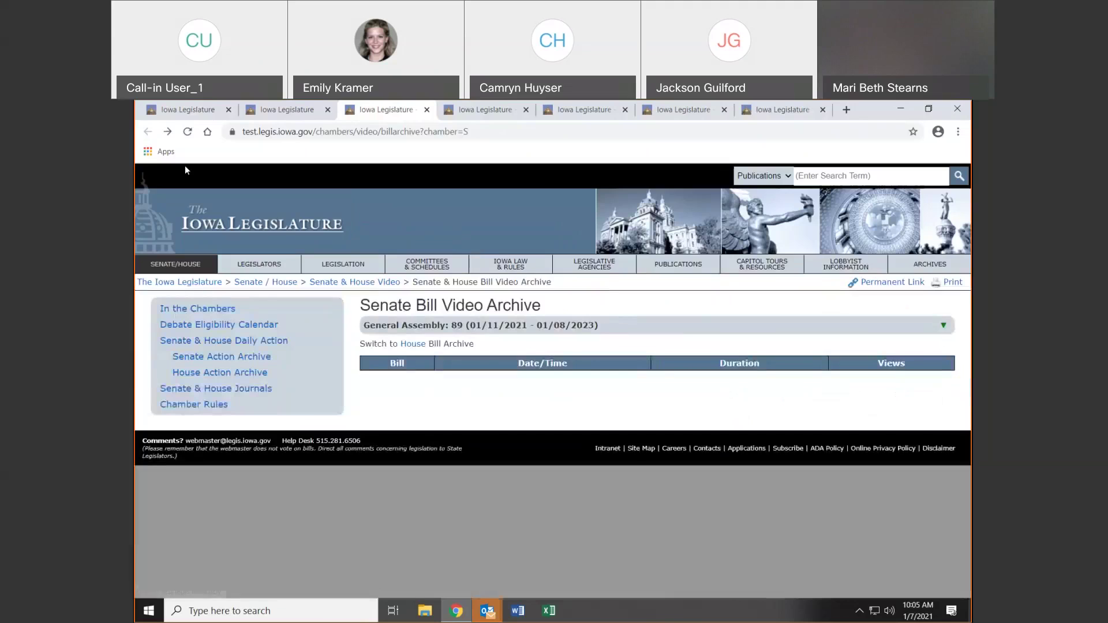
{"action": "left_click", "coordinate": [178, 216]}
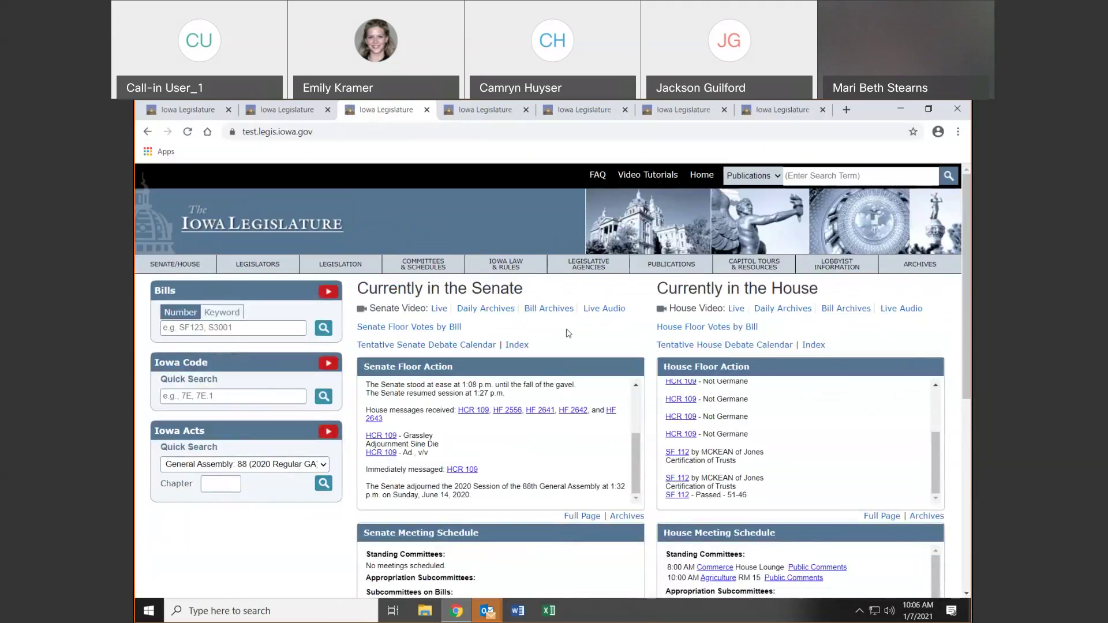
Try the House live audio stream in a new tab, then return to the legislature site tab
{"action": "left_click", "coordinate": [904, 309]}
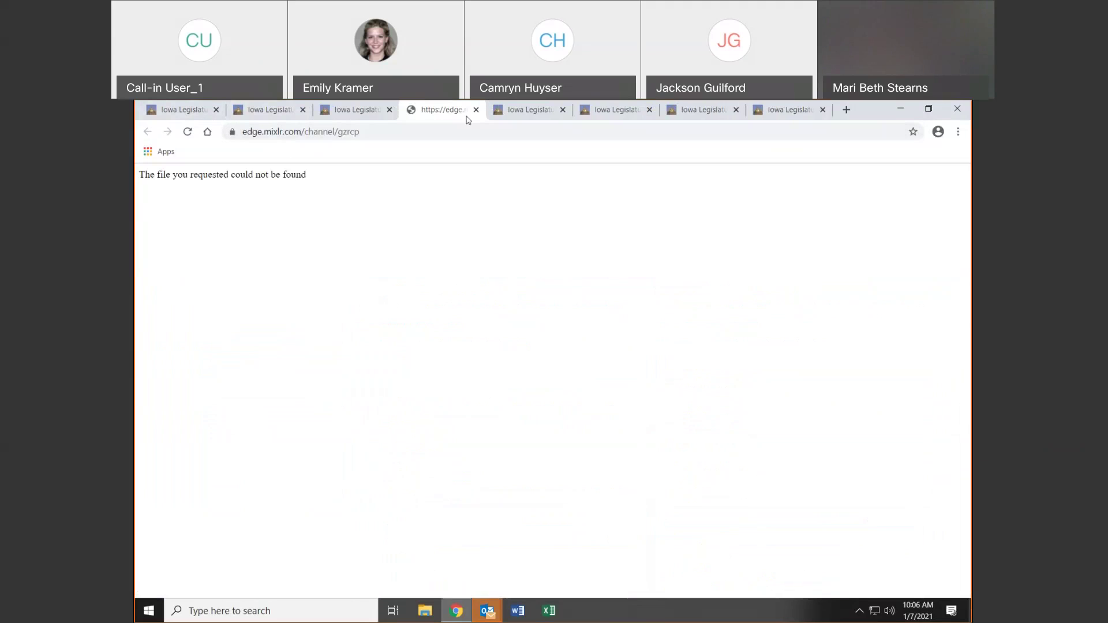
{"action": "left_click", "coordinate": [257, 111]}
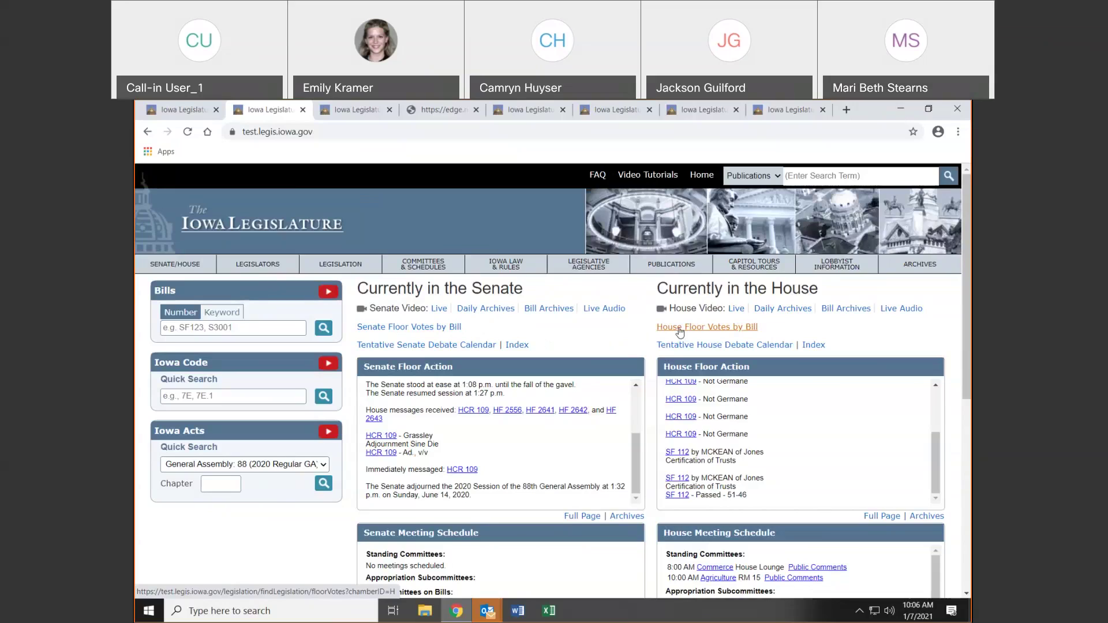
List Senate floor votes by bill for General Assembly 88 Session 2, leaving the chamber filter at Both
{"action": "left_click", "coordinate": [437, 329]}
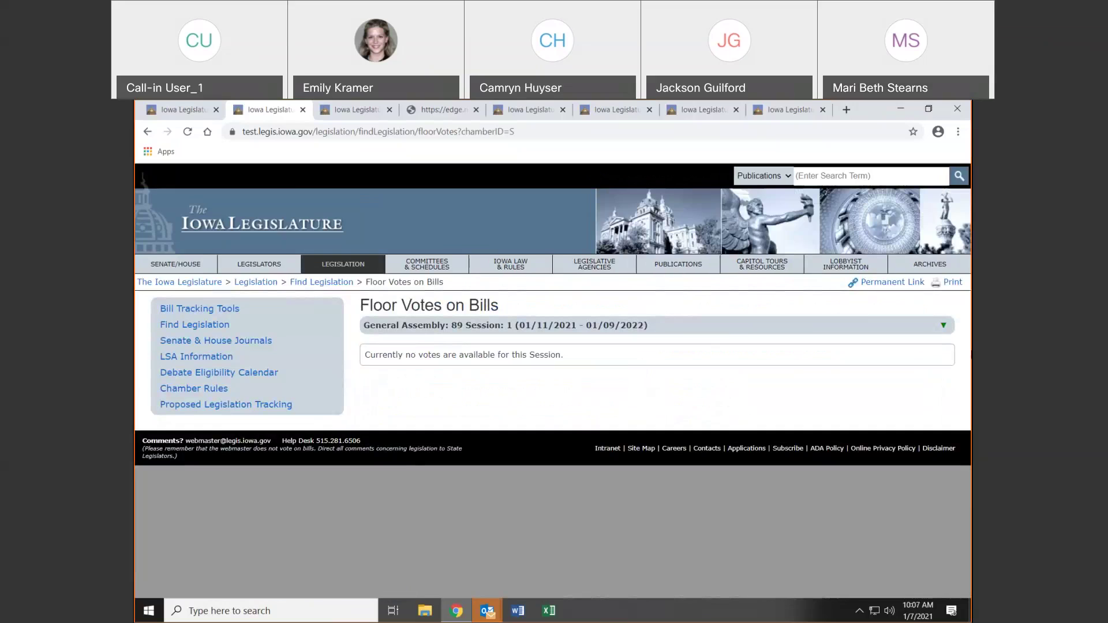
{"action": "left_click", "coordinate": [943, 326]}
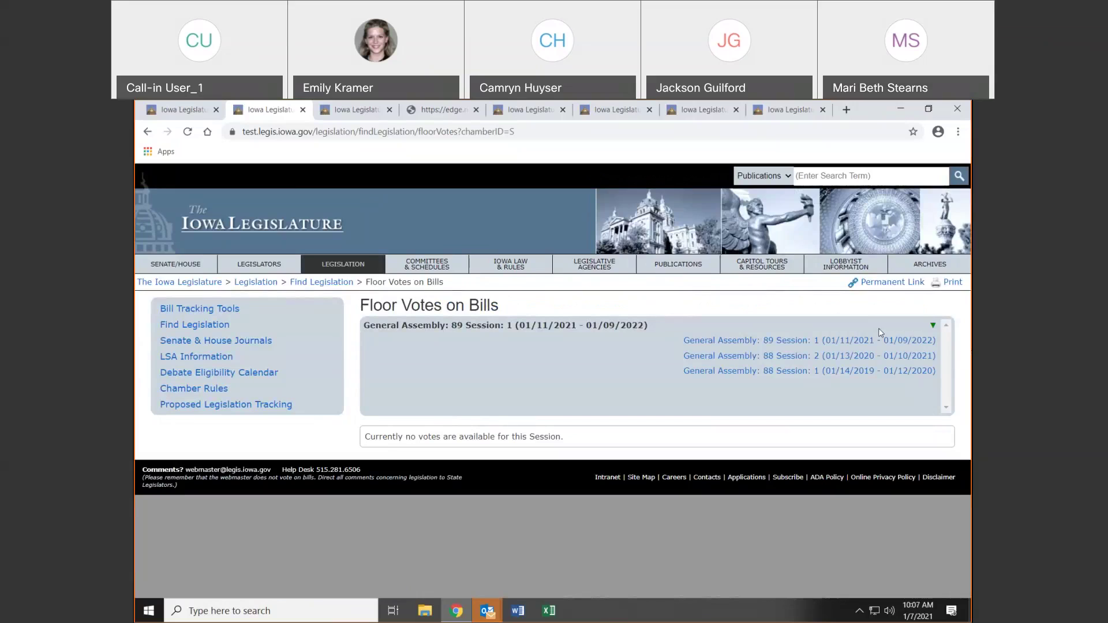
{"action": "left_click", "coordinate": [844, 355]}
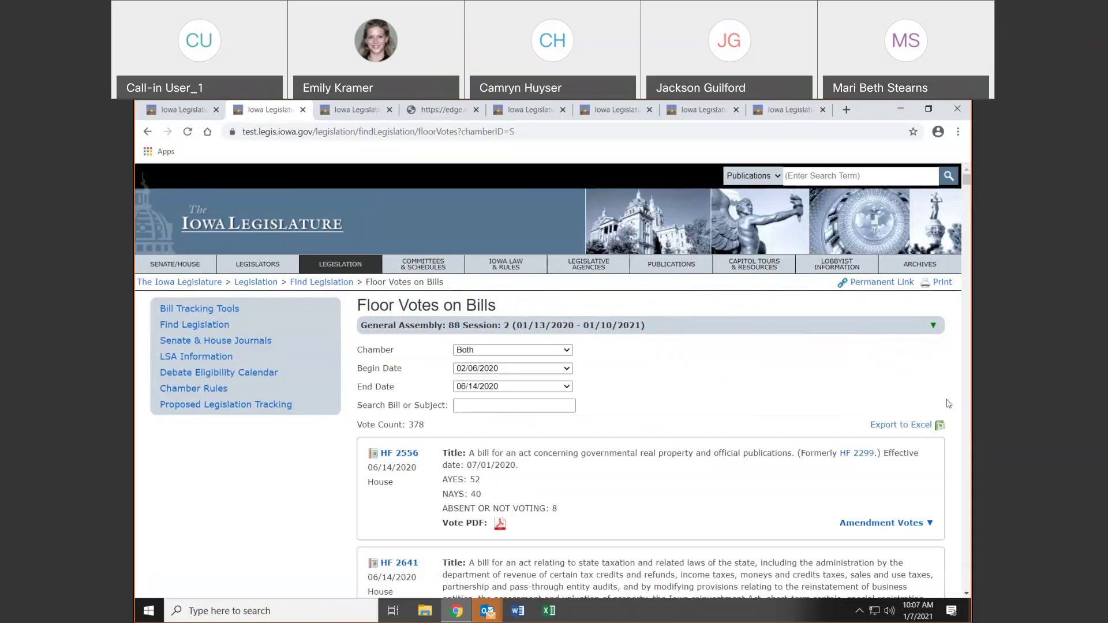
{"action": "left_click", "coordinate": [487, 351]}
{"action": "left_click", "coordinate": [488, 350]}
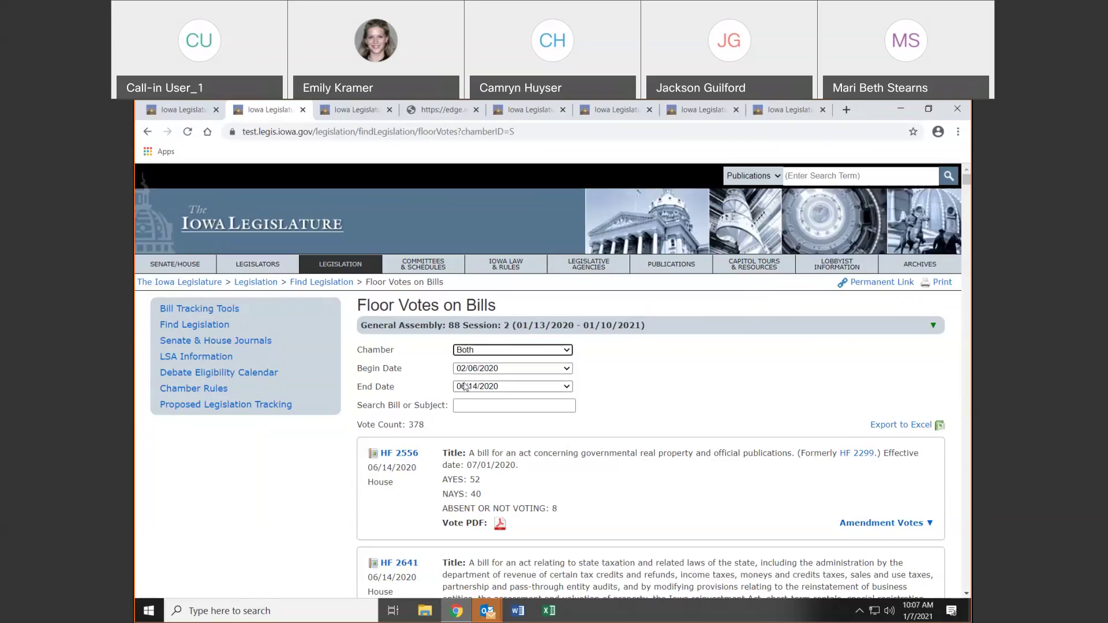
{"action": "left_click", "coordinate": [518, 404]}
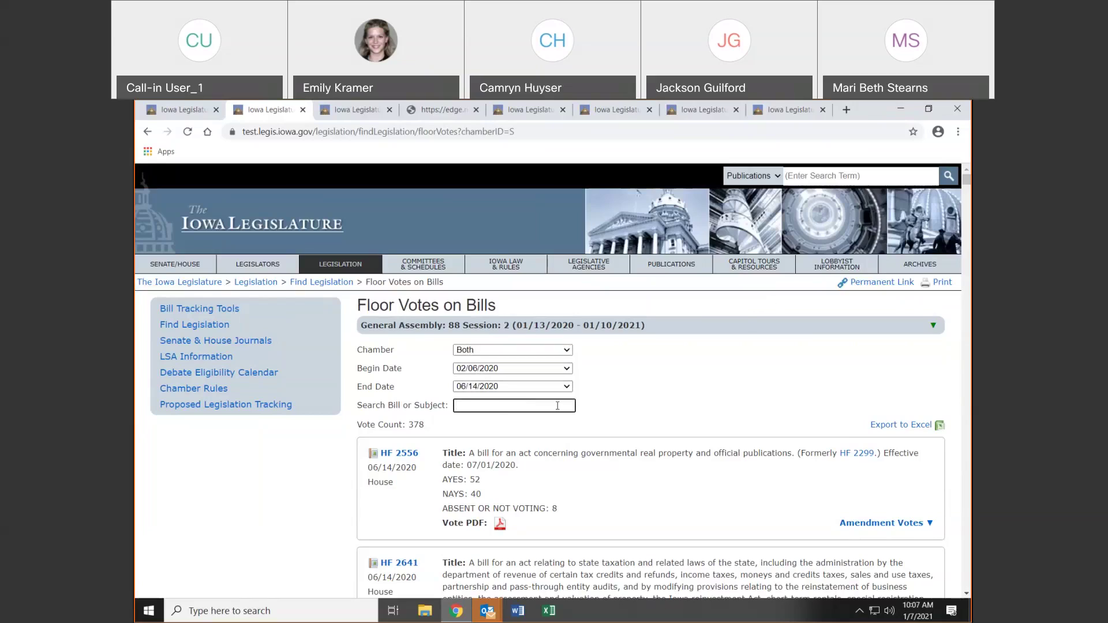
{"action": "left_click", "coordinate": [646, 385]}
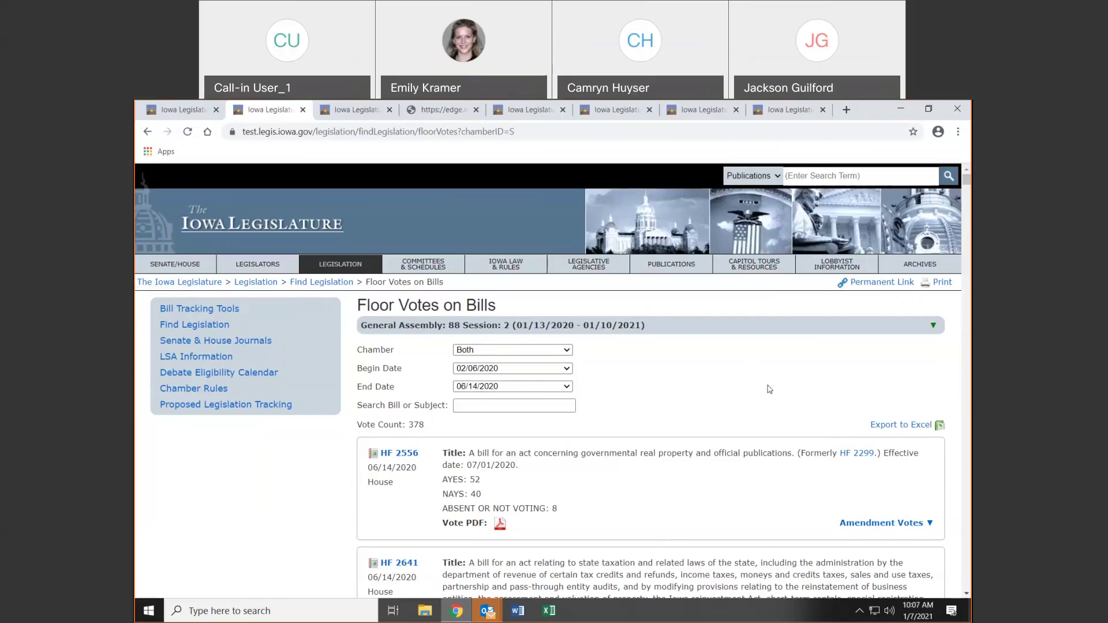
{"action": "scroll", "coordinate": [443, 358], "scroll_direction": "down", "scroll_amount": 1}
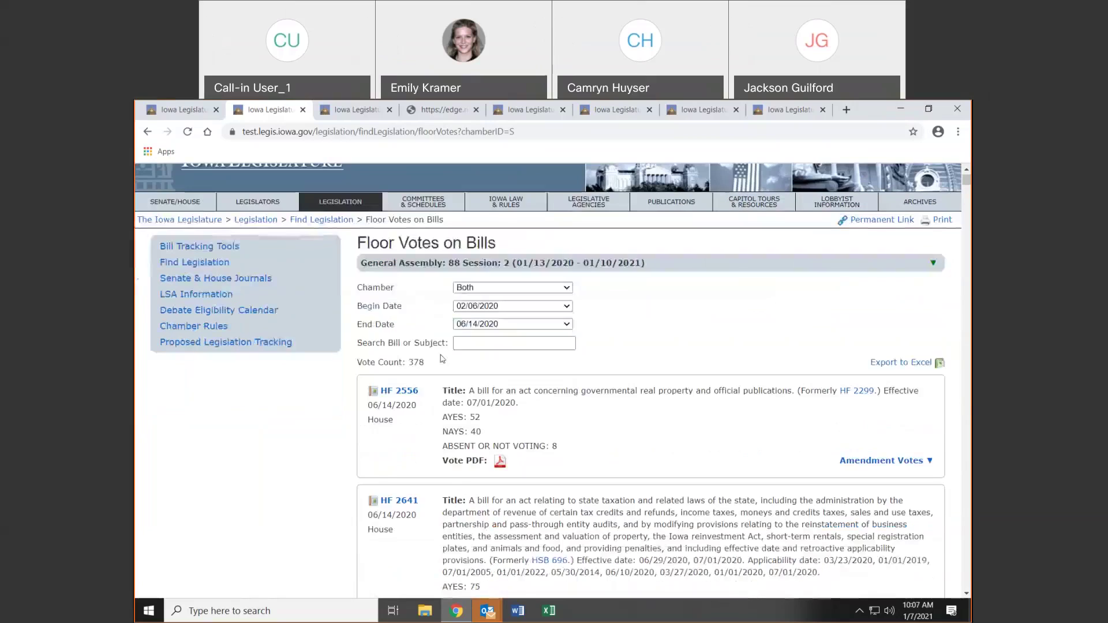
Open HF 2556's BillBook page in a new tab and come back to the floor votes list
{"action": "left_click", "coordinate": [402, 394]}
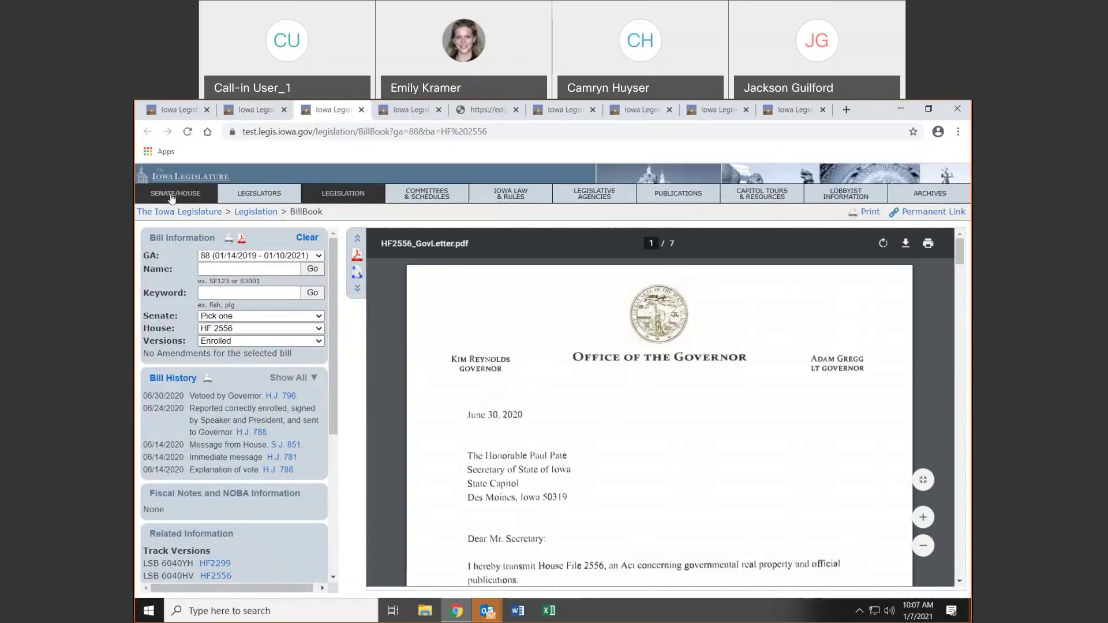
{"action": "left_click", "coordinate": [256, 108]}
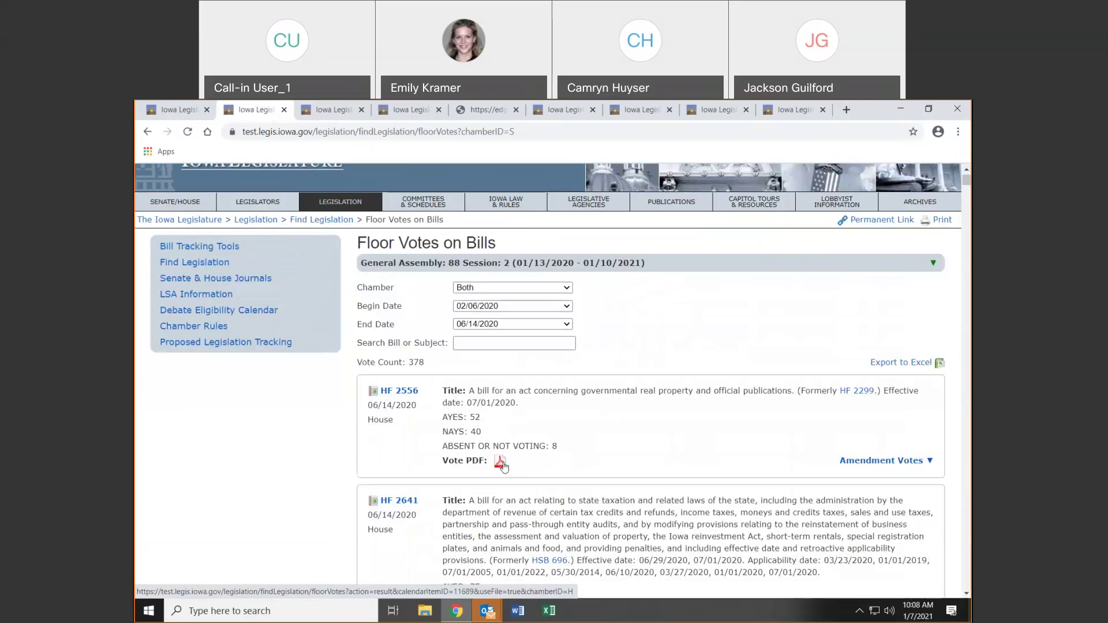
Review HF 2556's vote PDF and its H-8315 amendment votes, then go back to the home page
{"action": "left_click", "coordinate": [501, 462]}
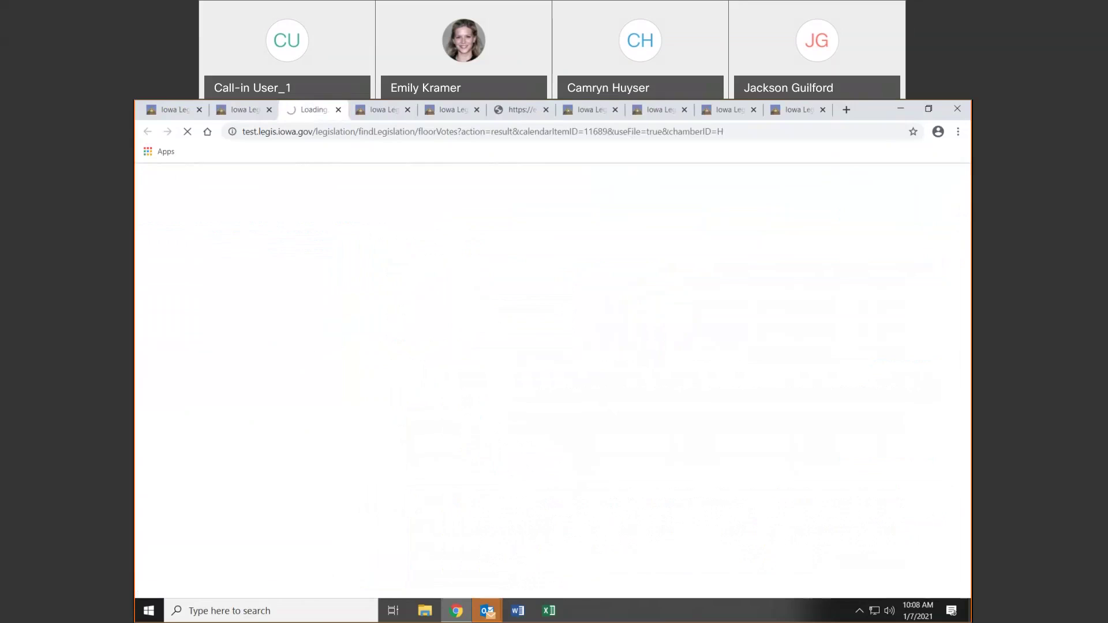
{"action": "left_click", "coordinate": [258, 111]}
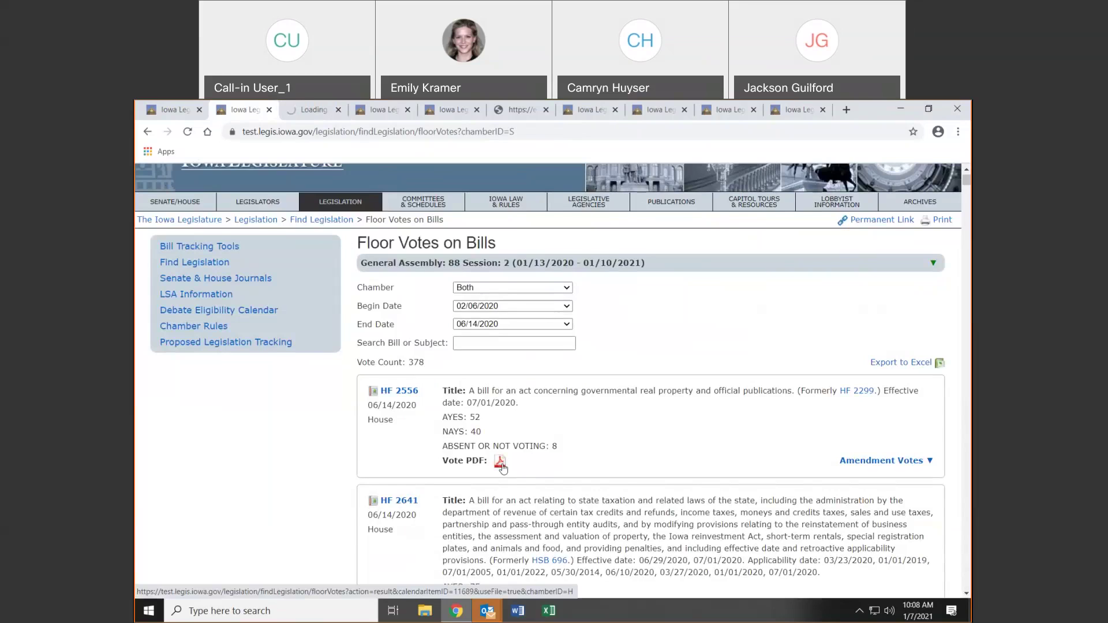
{"action": "left_click", "coordinate": [875, 464]}
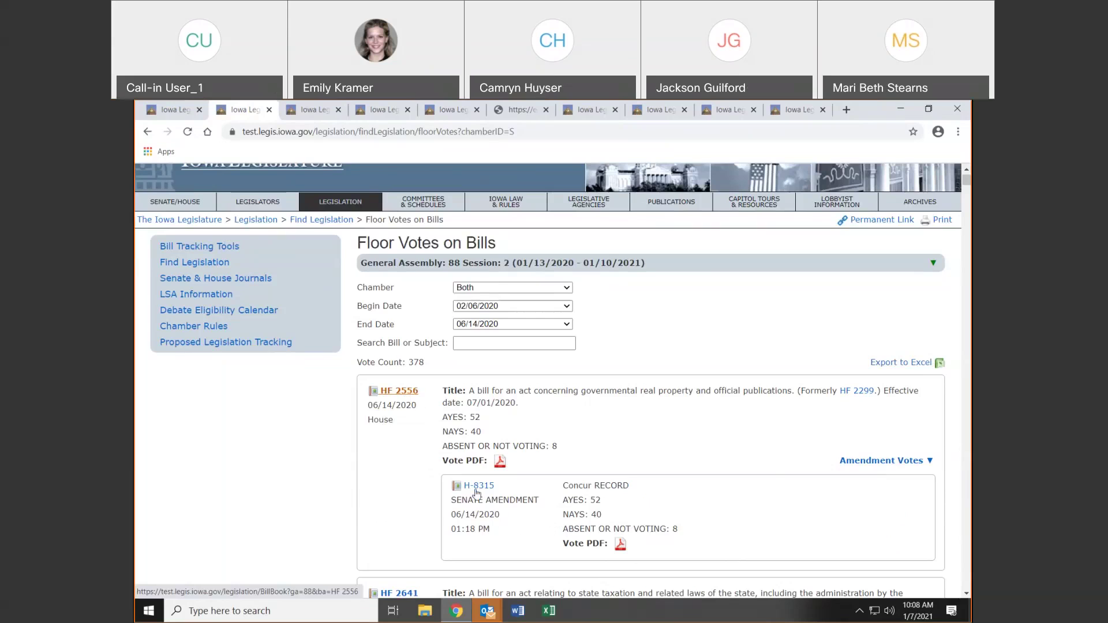
{"action": "left_click", "coordinate": [145, 184]}
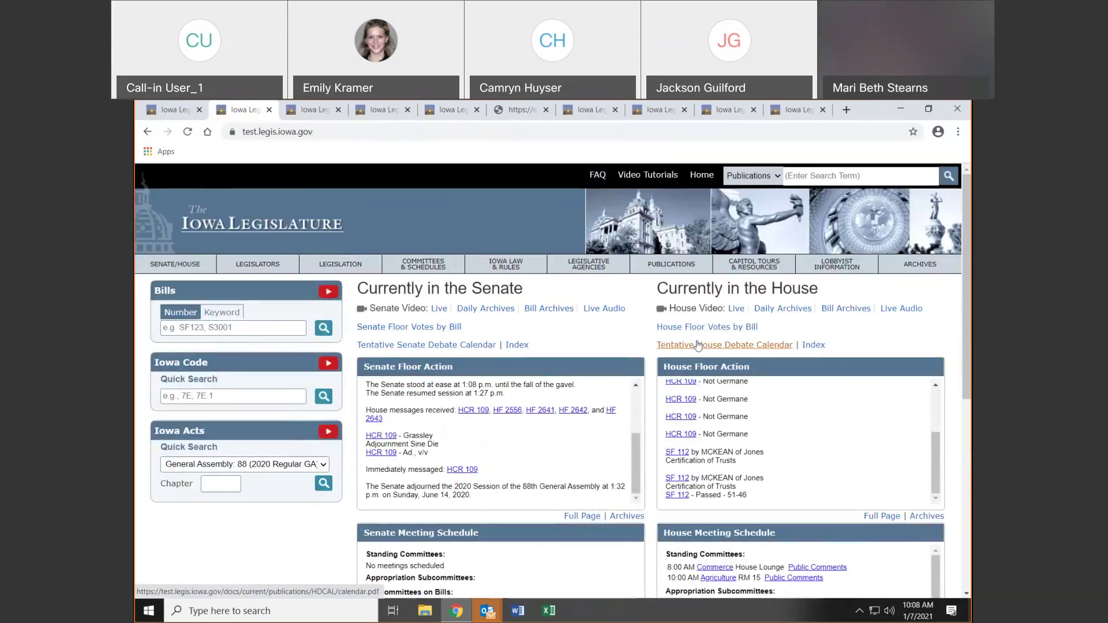
Open and then close the tentative House debate calendar PDF for Saturday, June 13, 2020
{"action": "left_click", "coordinate": [716, 345]}
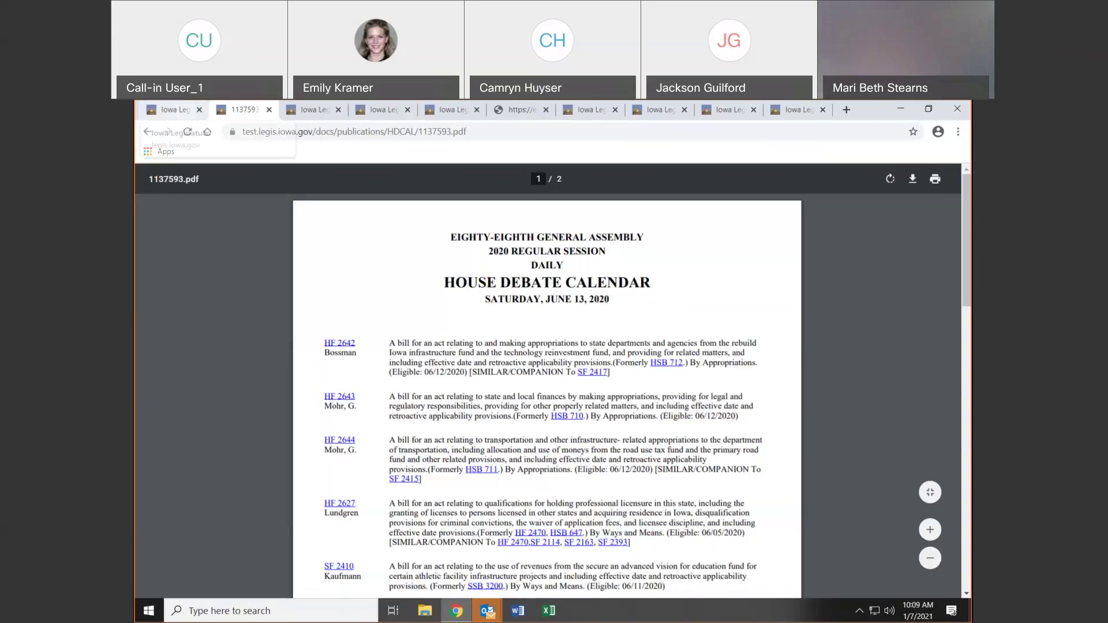
{"action": "left_click", "coordinate": [269, 109]}
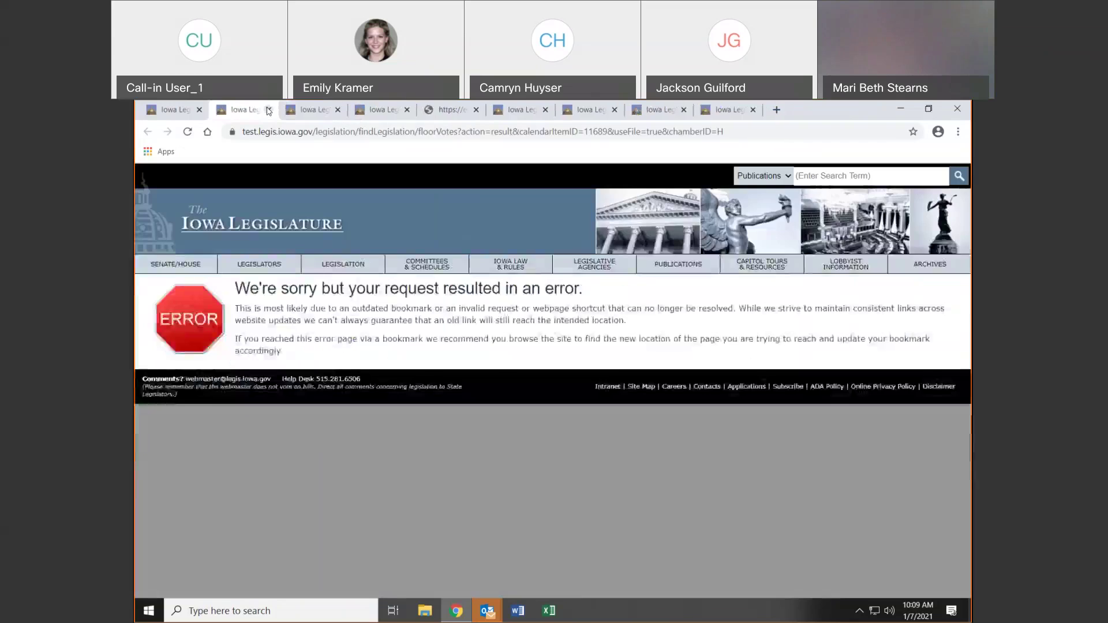
Close the seven leftover error, governor letter and legislature tabs
{"action": "left_click", "coordinate": [269, 110]}
{"action": "left_click", "coordinate": [269, 110]}
{"action": "left_click", "coordinate": [269, 110]}
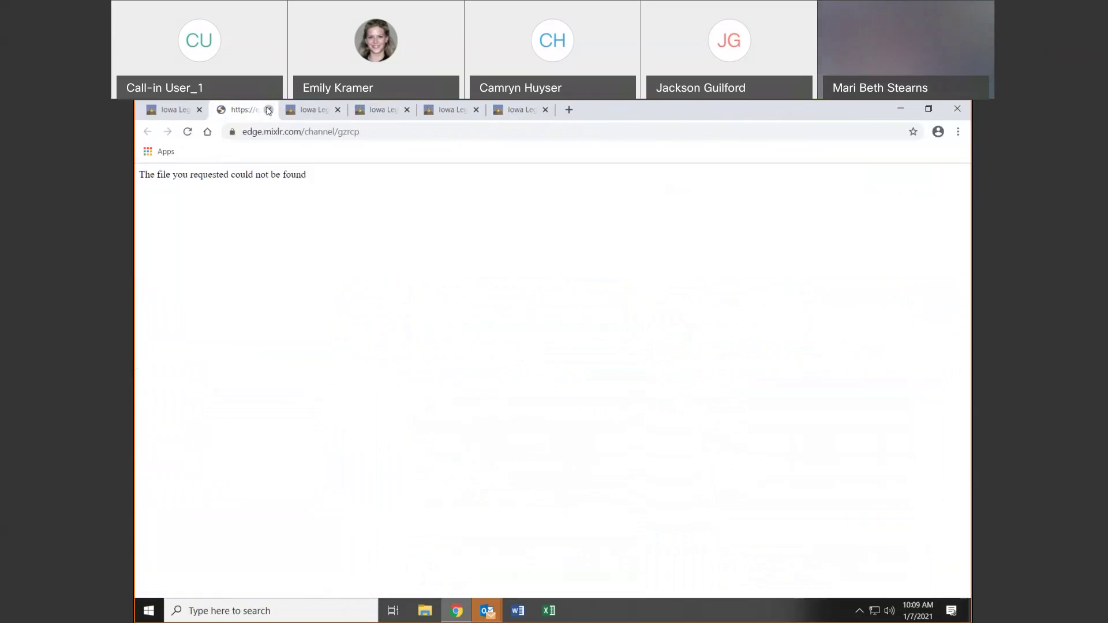
{"action": "left_click", "coordinate": [269, 110]}
{"action": "left_click", "coordinate": [269, 109]}
{"action": "left_click", "coordinate": [269, 109]}
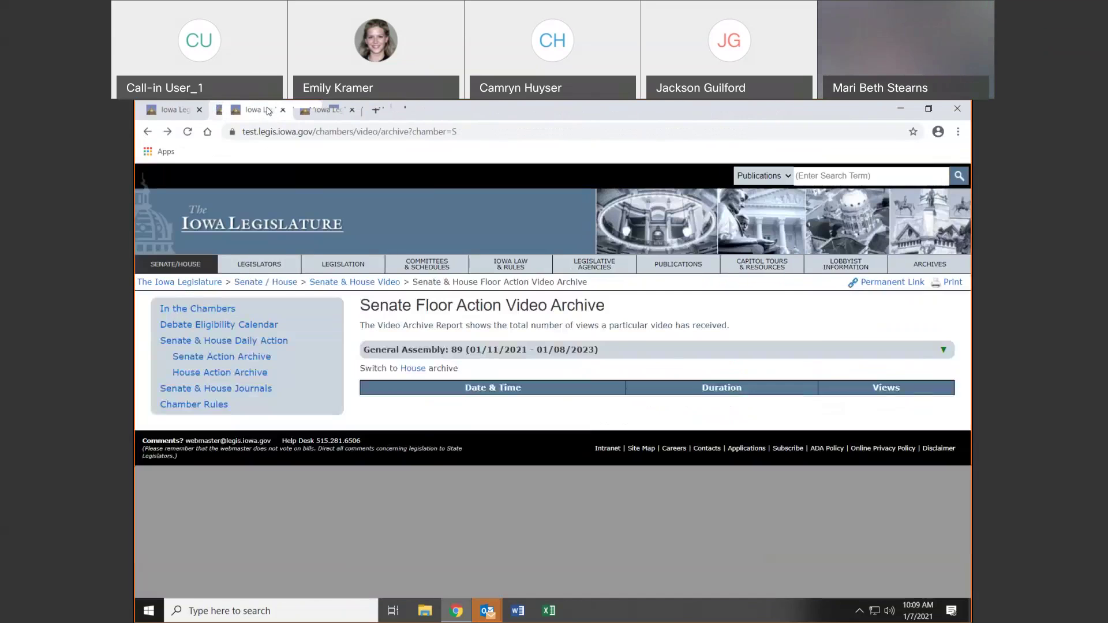
{"action": "left_click", "coordinate": [269, 109]}
{"action": "left_click", "coordinate": [269, 110]}
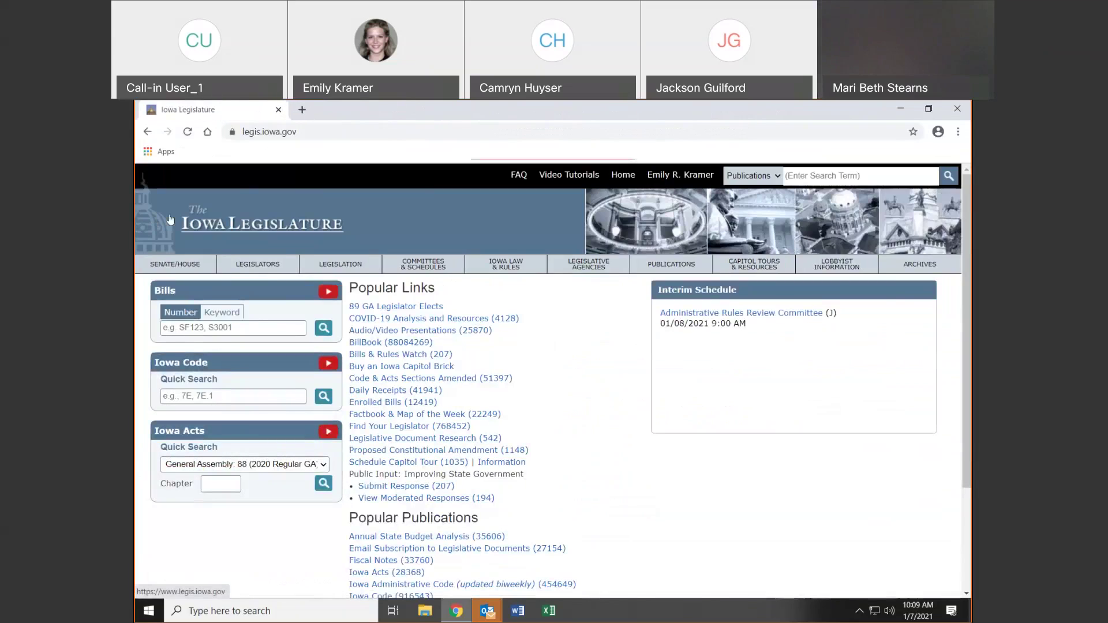
Load test.legis.iowa.gov by adding 'test' to the address, then scroll its home page
{"action": "left_click", "coordinate": [253, 134]}
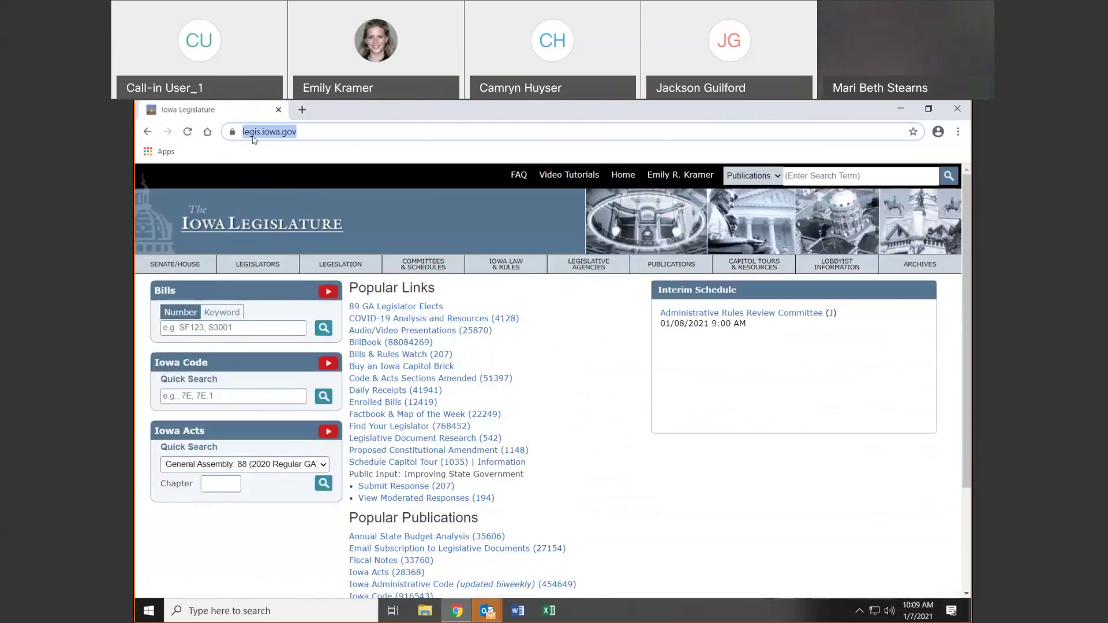
{"action": "type", "text": "test"}
{"action": "key", "text": "Return"}
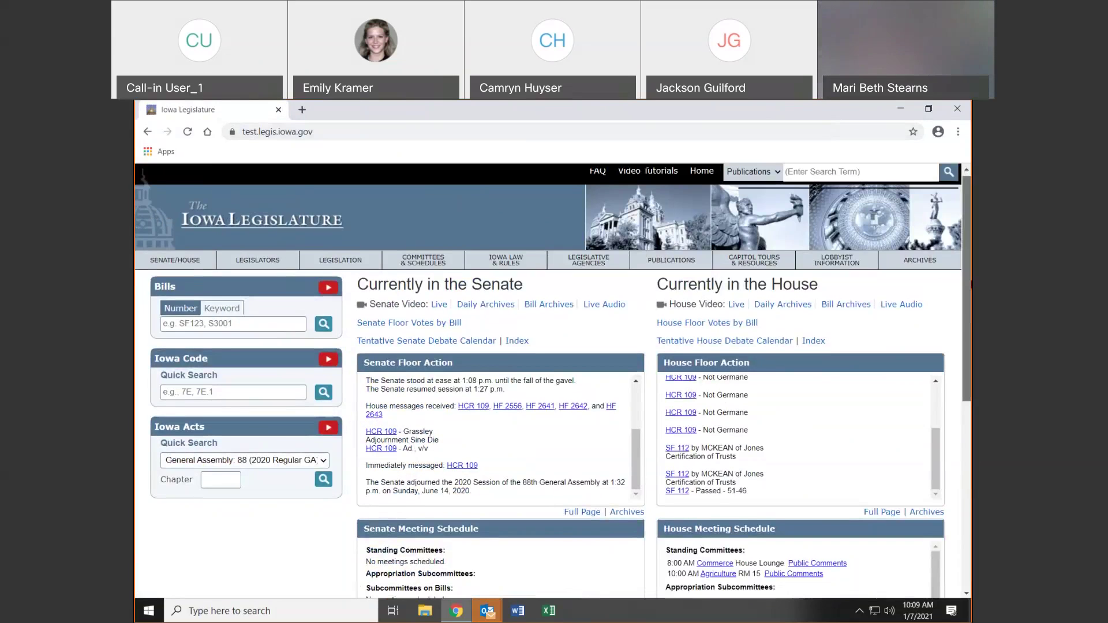
{"action": "scroll", "coordinate": [828, 263], "scroll_direction": "down", "scroll_amount": 3}
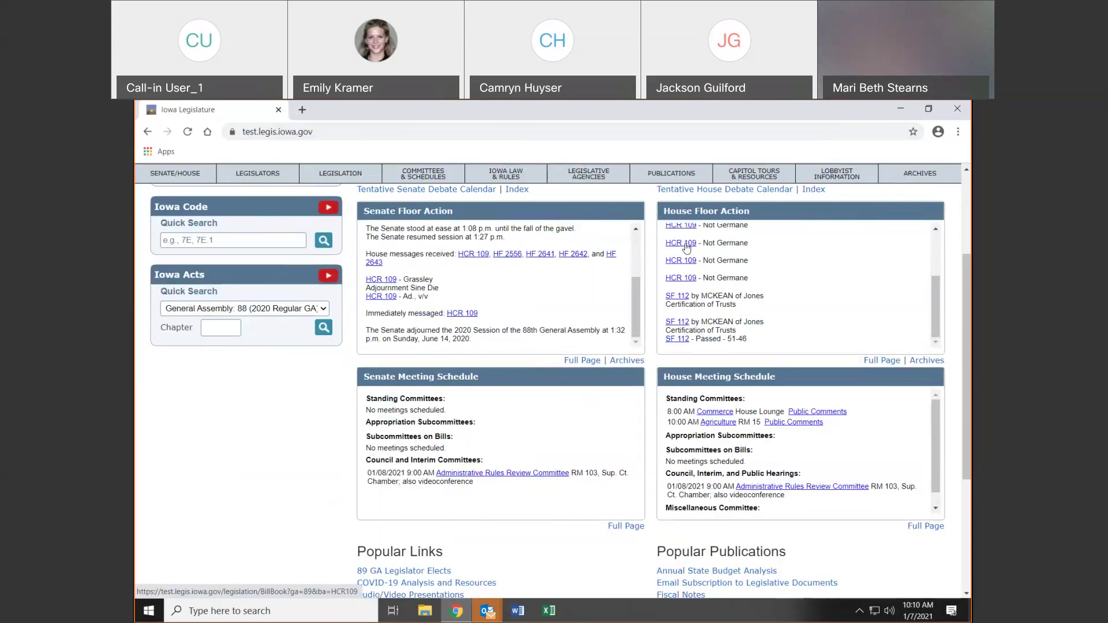
View the full Senate meeting schedule, then load the live legis.iowa.gov Home in a new tab
{"action": "left_click", "coordinate": [581, 361]}
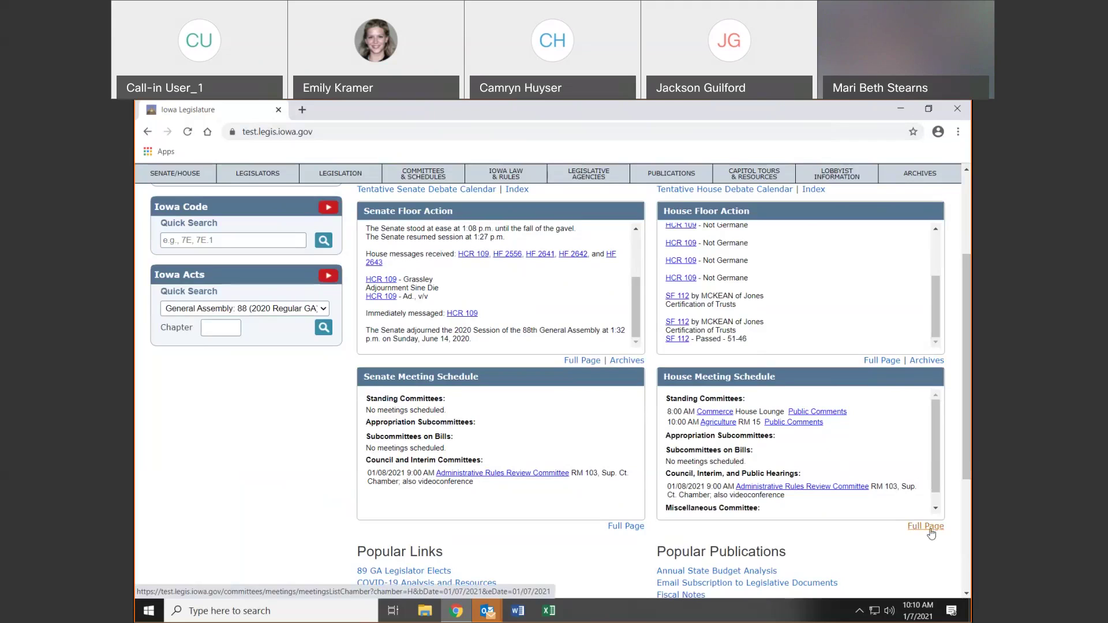
{"action": "scroll", "coordinate": [930, 534], "scroll_direction": "down", "scroll_amount": 4}
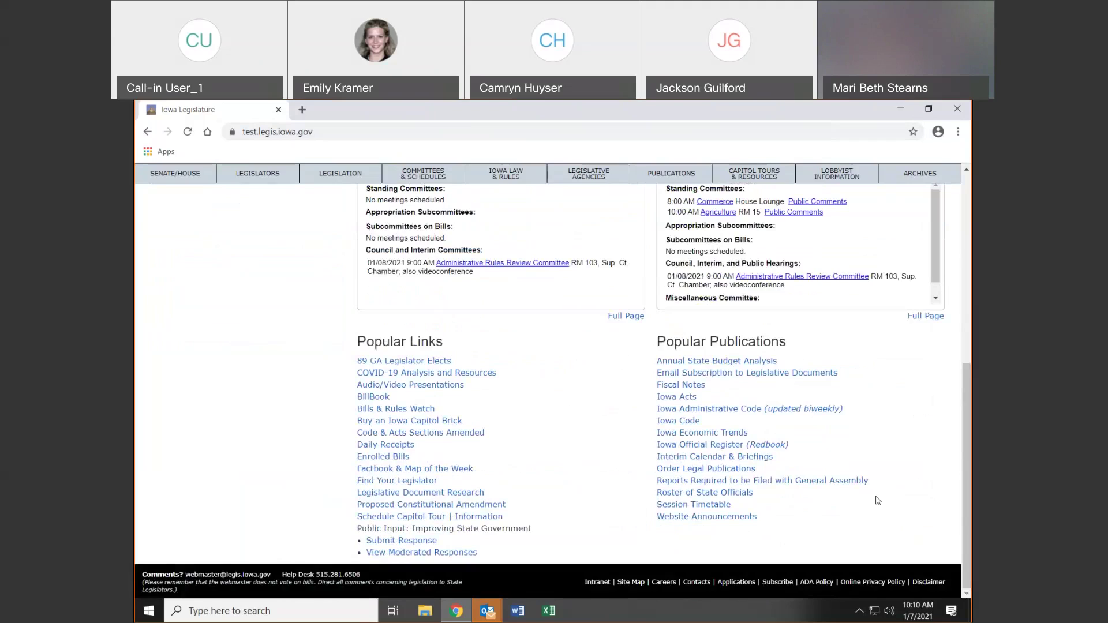
{"action": "left_click", "coordinate": [306, 109]}
{"action": "left_click", "coordinate": [208, 133]}
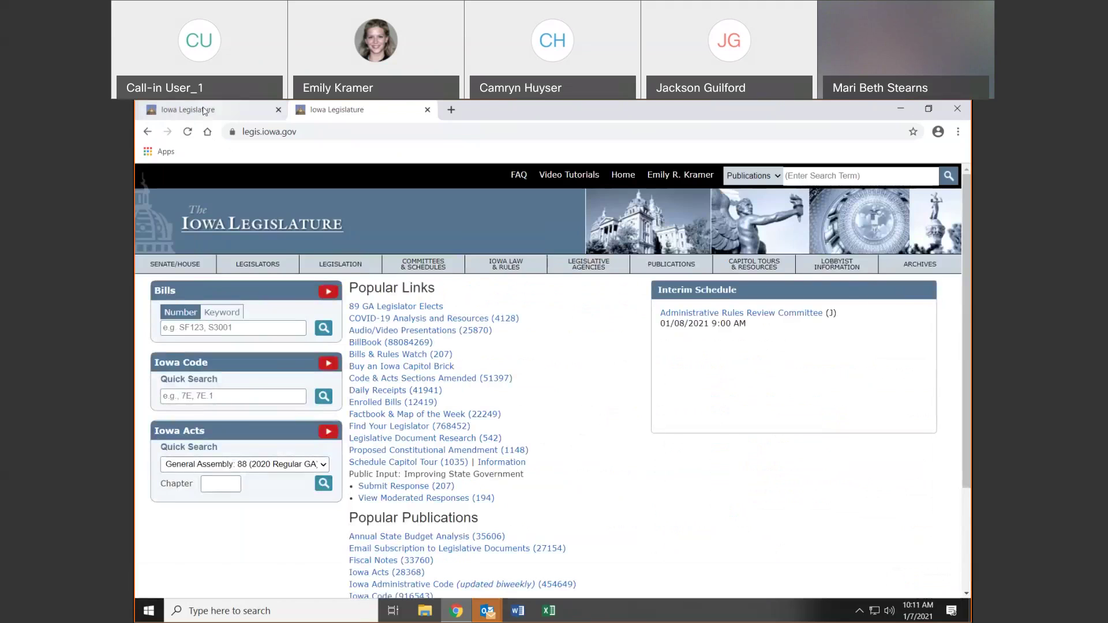
Flip between the test and live home pages, then close the test.legis.iowa.gov tab
{"action": "left_click", "coordinate": [230, 113]}
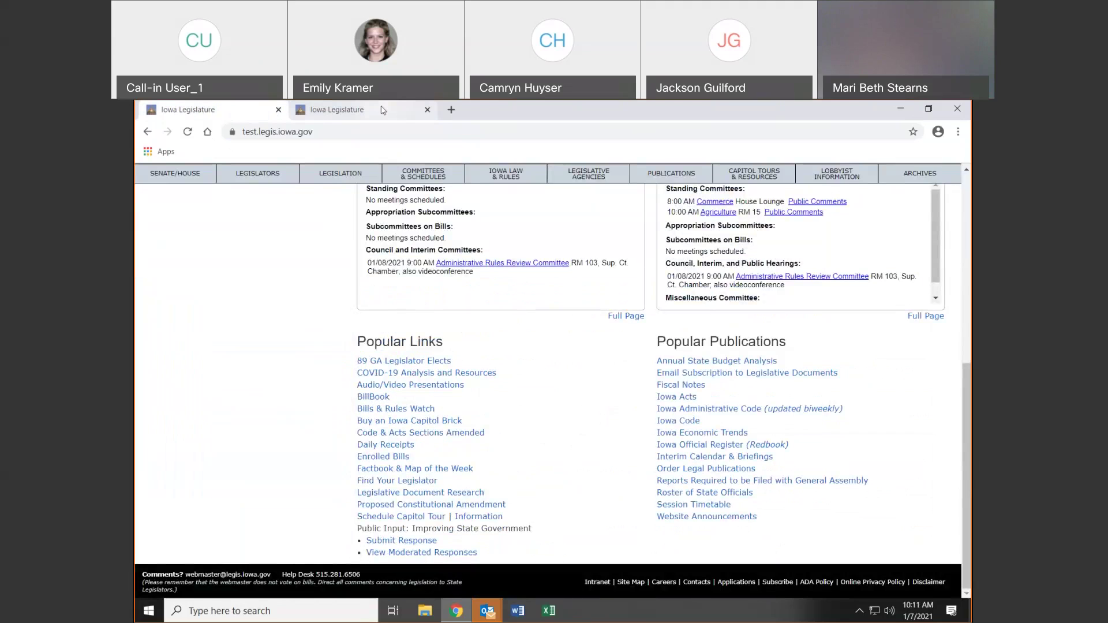
{"action": "left_click", "coordinate": [382, 110]}
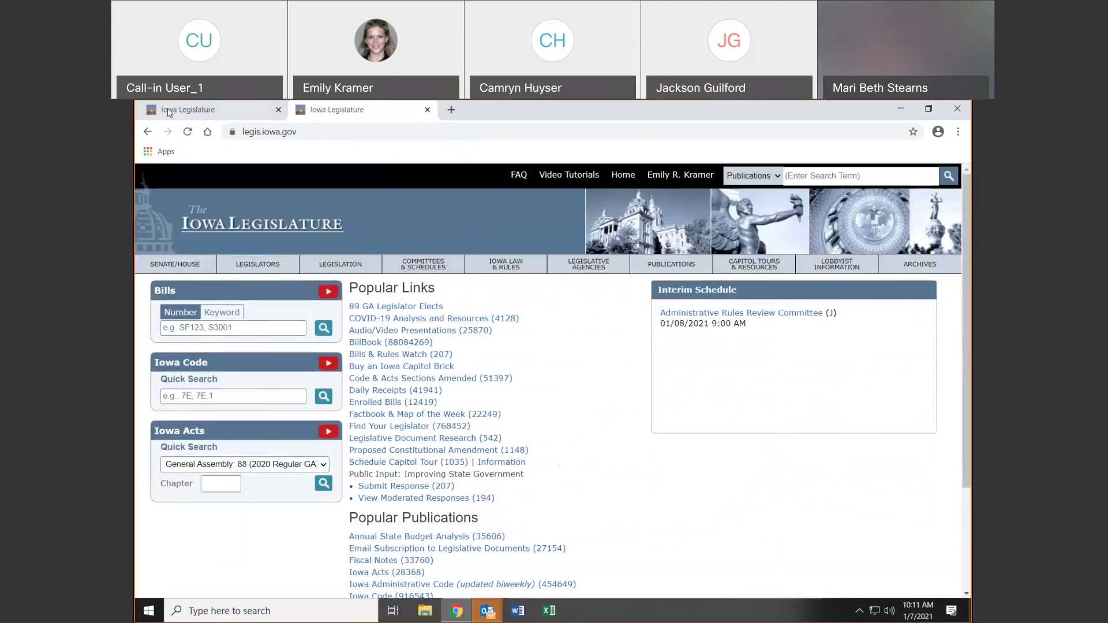
{"action": "left_click", "coordinate": [173, 111]}
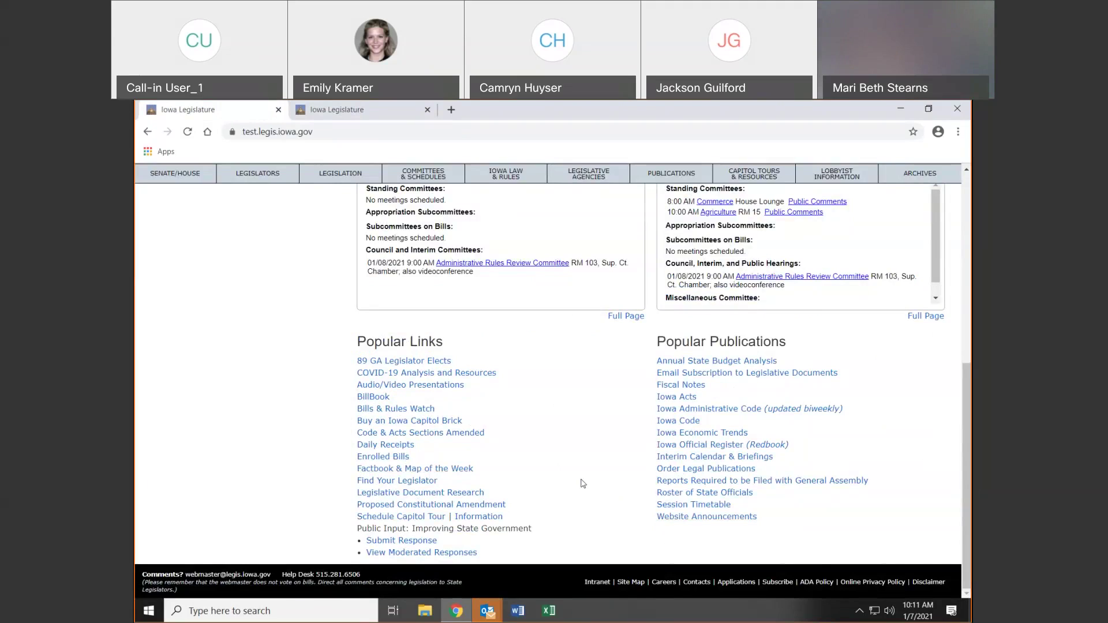
{"action": "scroll", "coordinate": [965, 508], "scroll_direction": "up", "scroll_amount": 15}
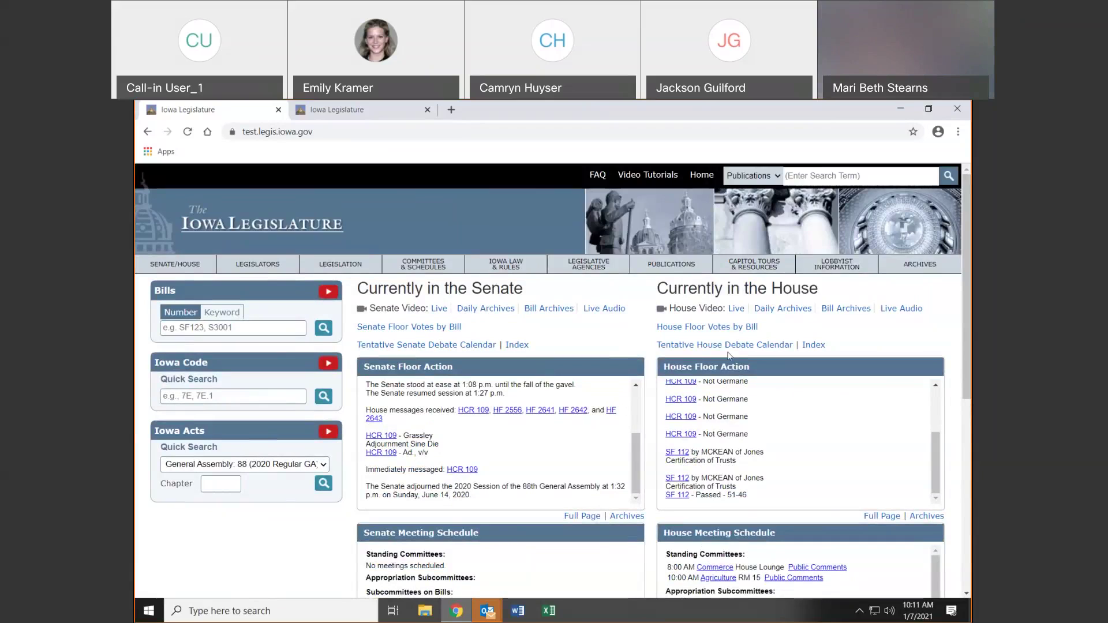
{"action": "left_click", "coordinate": [395, 110]}
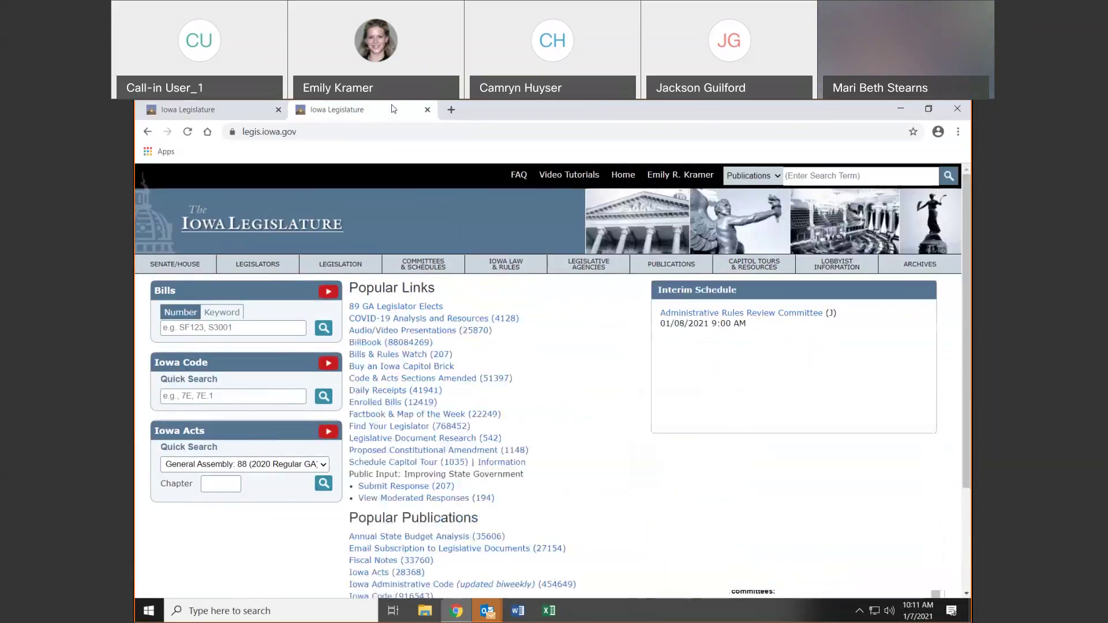
{"action": "left_click", "coordinate": [229, 111]}
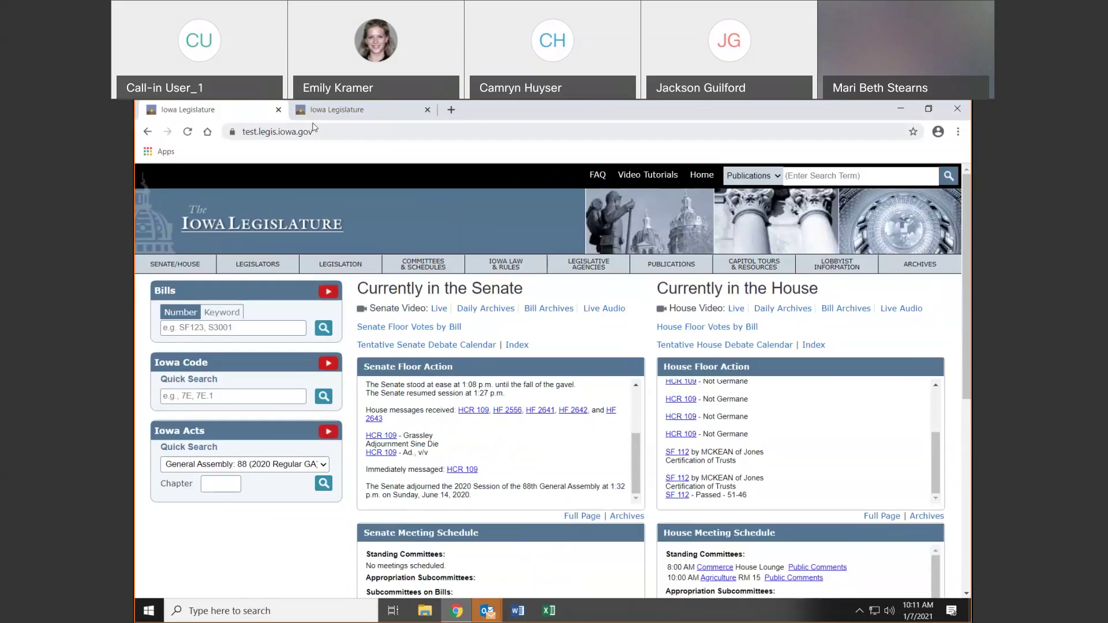
{"action": "left_click", "coordinate": [279, 110]}
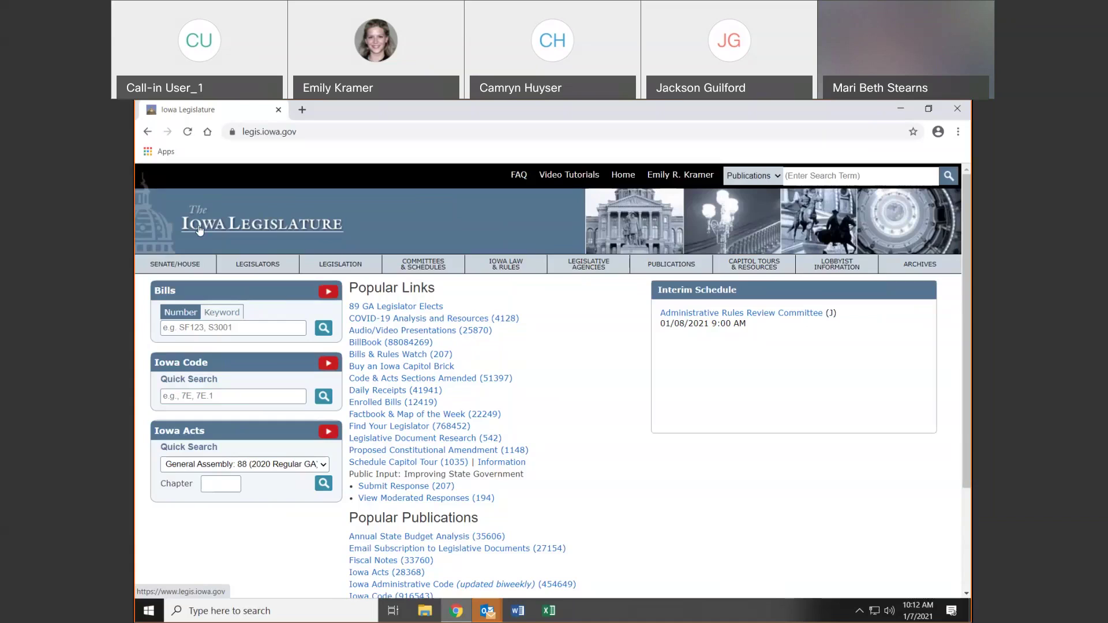
Go to the SENATE/HOUSE chambers page and try the live Senate audio stream
{"action": "left_click", "coordinate": [172, 266]}
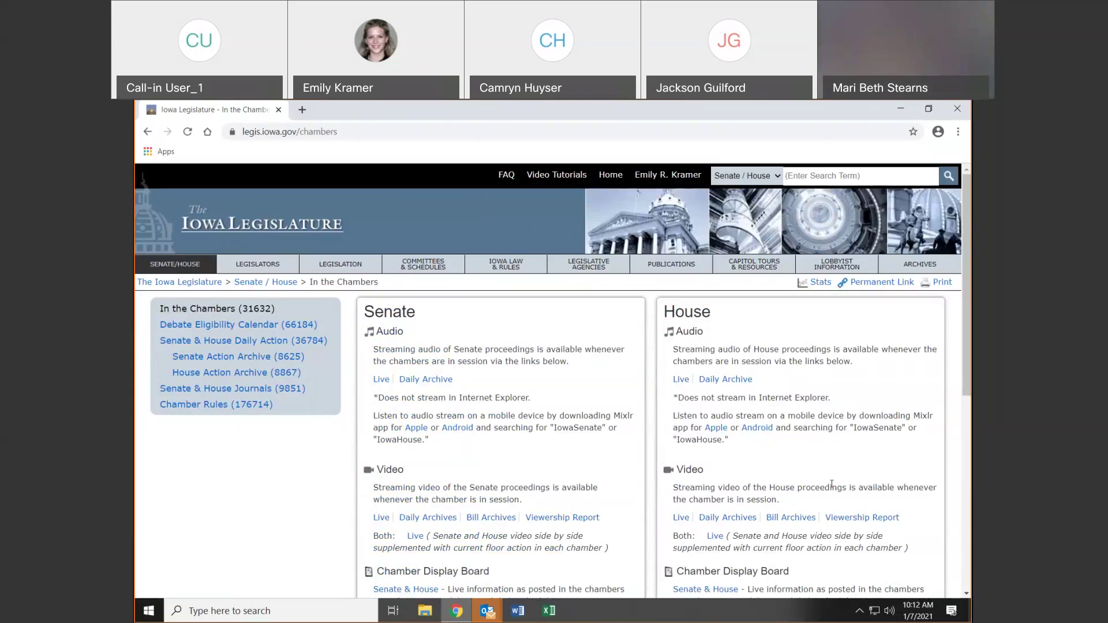
{"action": "left_click", "coordinate": [381, 386]}
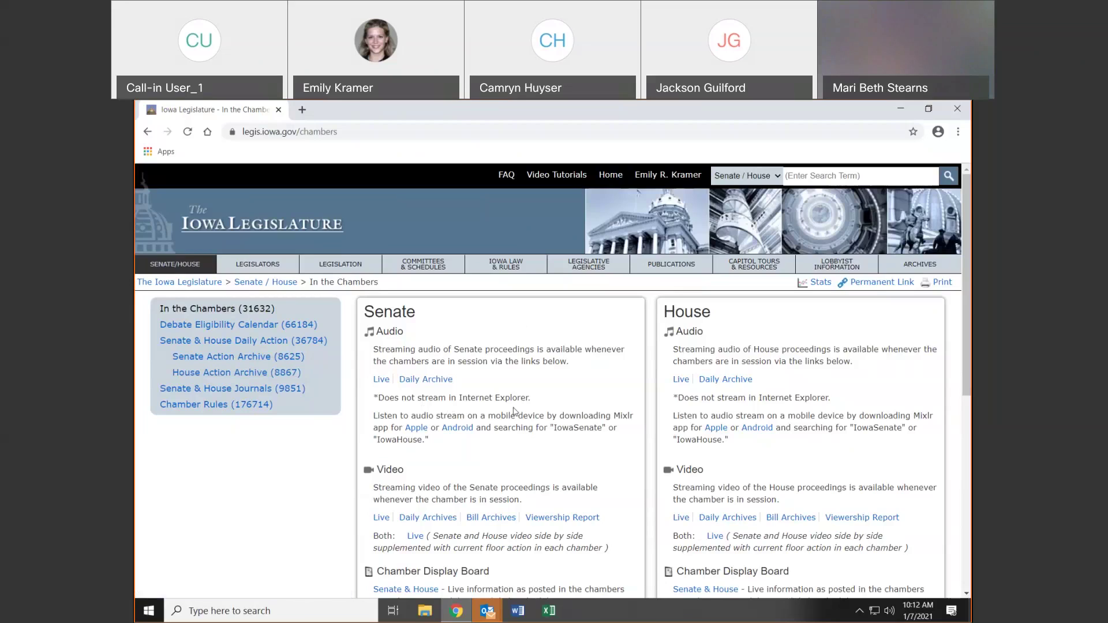
{"action": "left_click_drag", "start_coordinate": [373, 417], "coordinate": [437, 440]}
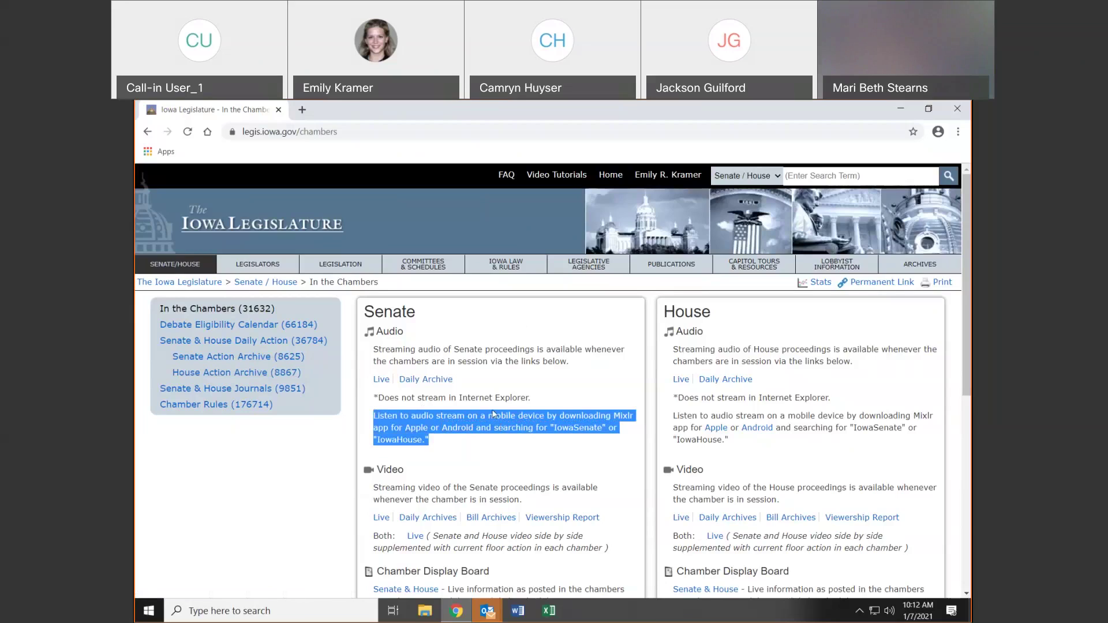
{"action": "left_click", "coordinate": [405, 412]}
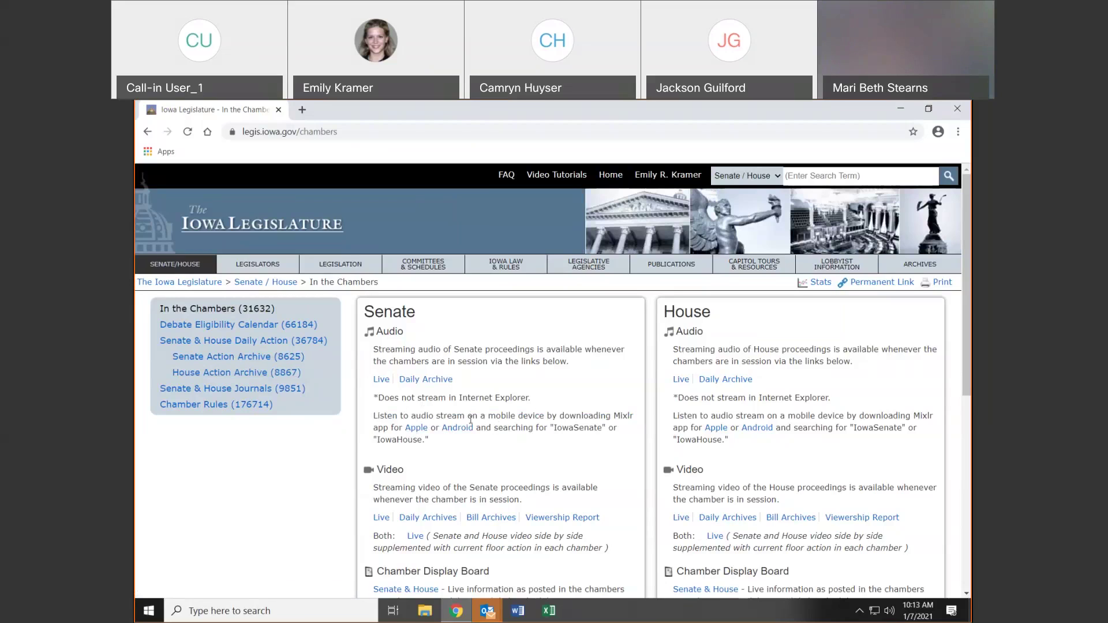
Open the 'Both: Live' side-by-side Senate and House video
{"action": "scroll", "coordinate": [610, 396], "scroll_direction": "down", "scroll_amount": 2}
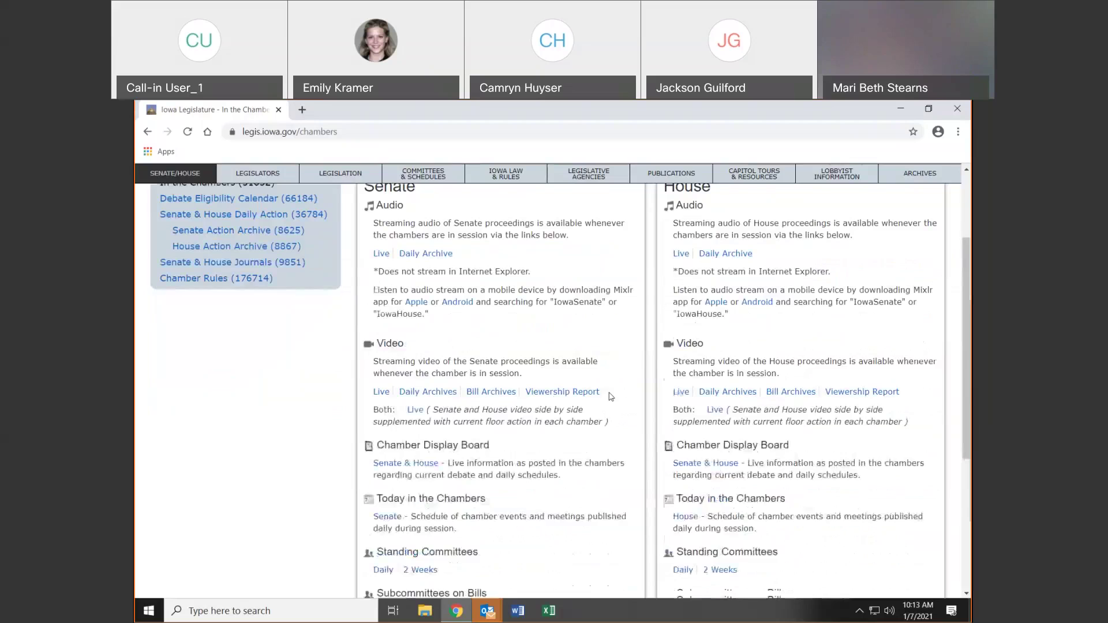
{"action": "scroll", "coordinate": [611, 396], "scroll_direction": "down", "scroll_amount": 2}
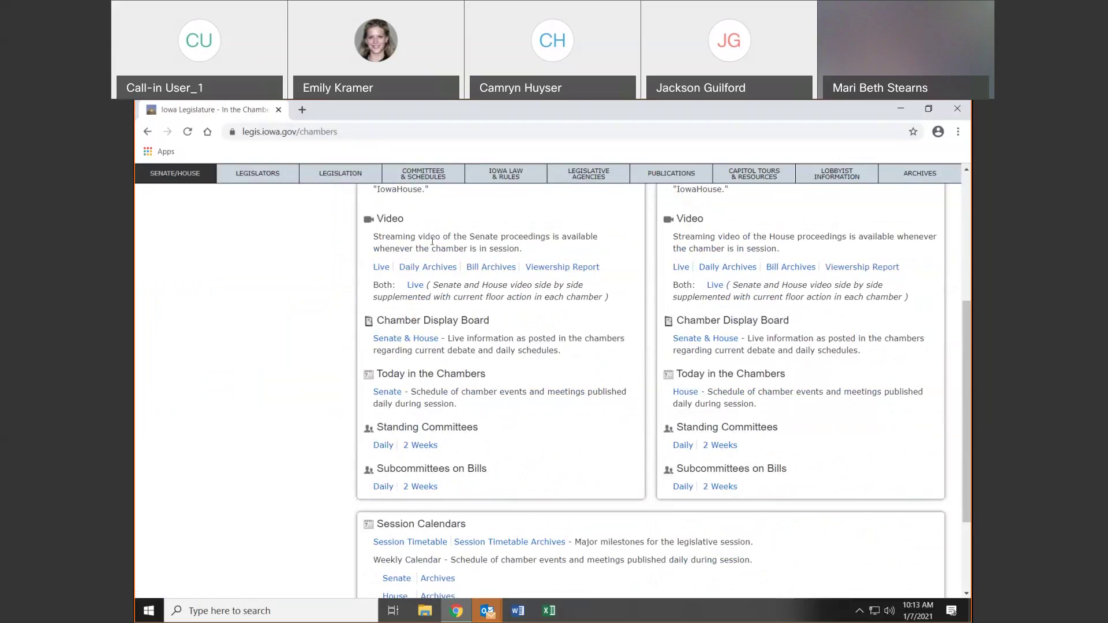
{"action": "left_click", "coordinate": [415, 286]}
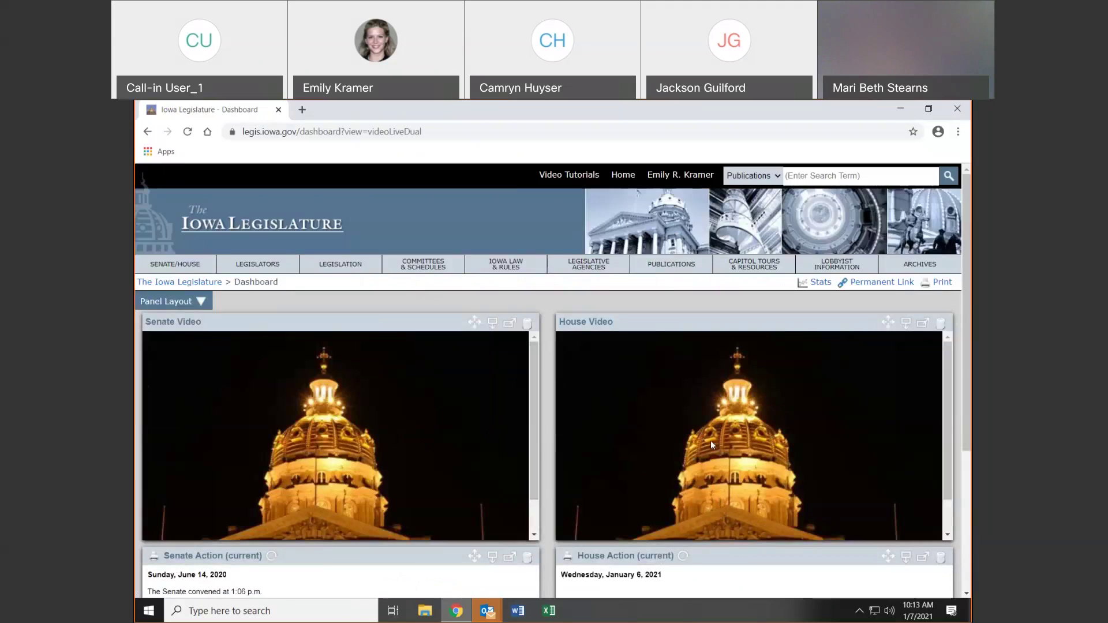
Read the current Senate Action on the Dashboard, then go back to In the Chambers
{"action": "scroll", "coordinate": [685, 446], "scroll_direction": "down", "scroll_amount": 2}
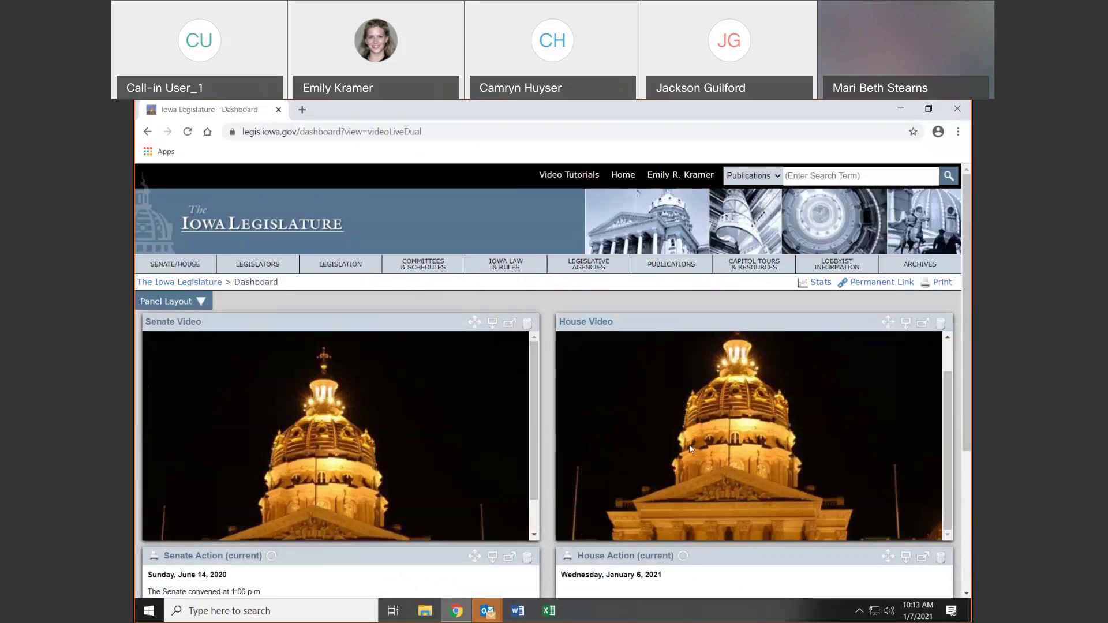
{"action": "scroll", "coordinate": [589, 411], "scroll_direction": "down", "scroll_amount": 2}
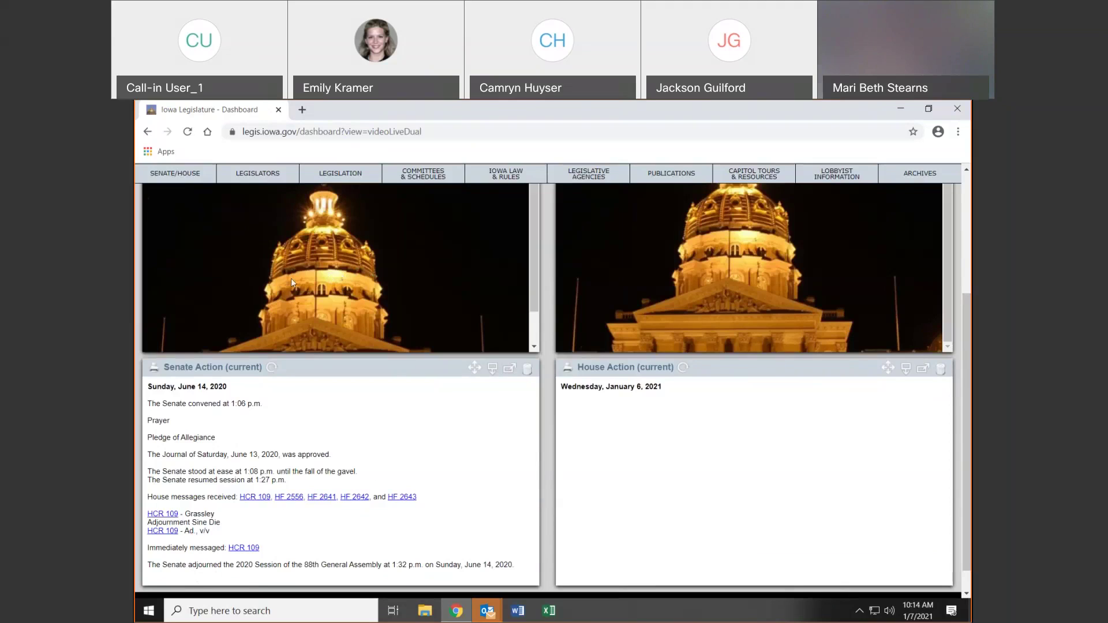
{"action": "left_click", "coordinate": [149, 133]}
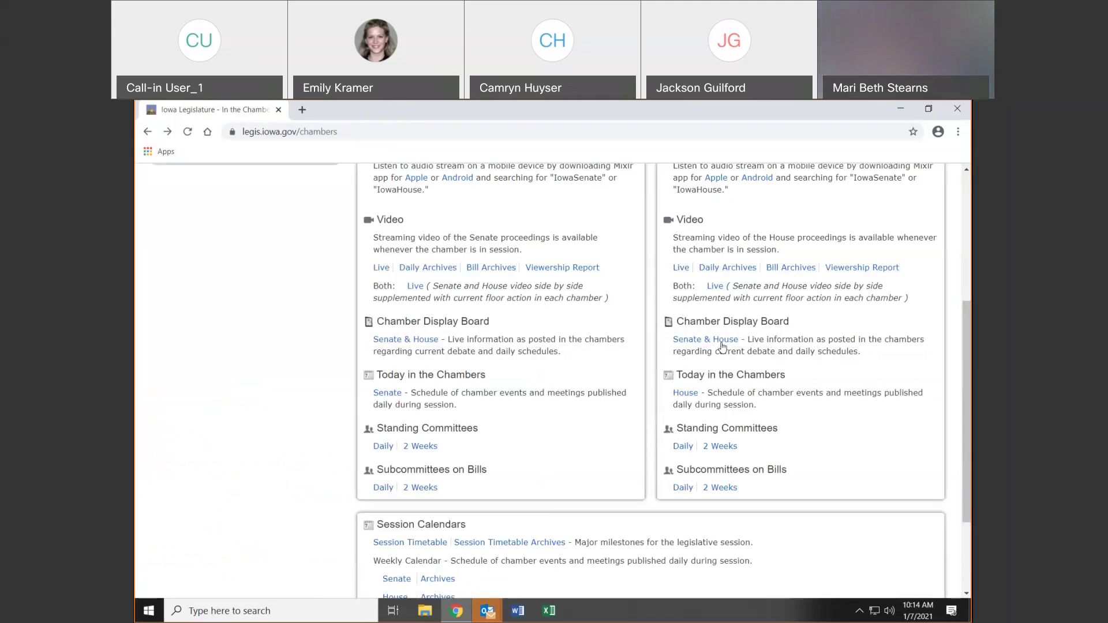
View and close the Senate & House Chamber Display Board, then open today's Senate Chamber Meetings
{"action": "left_click", "coordinate": [716, 340]}
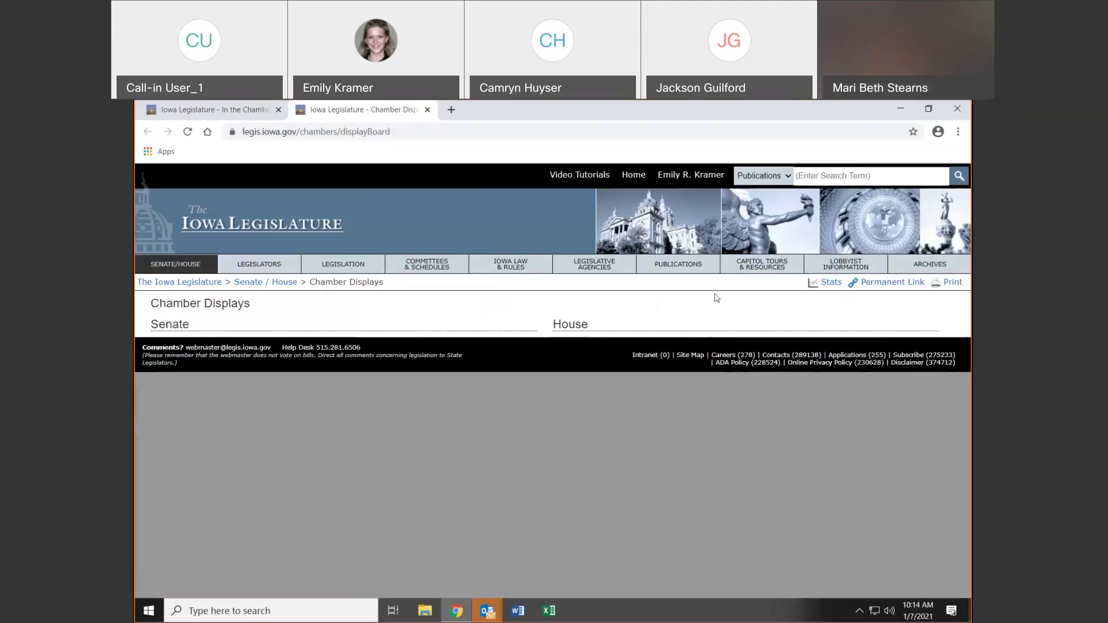
{"action": "left_click", "coordinate": [428, 109]}
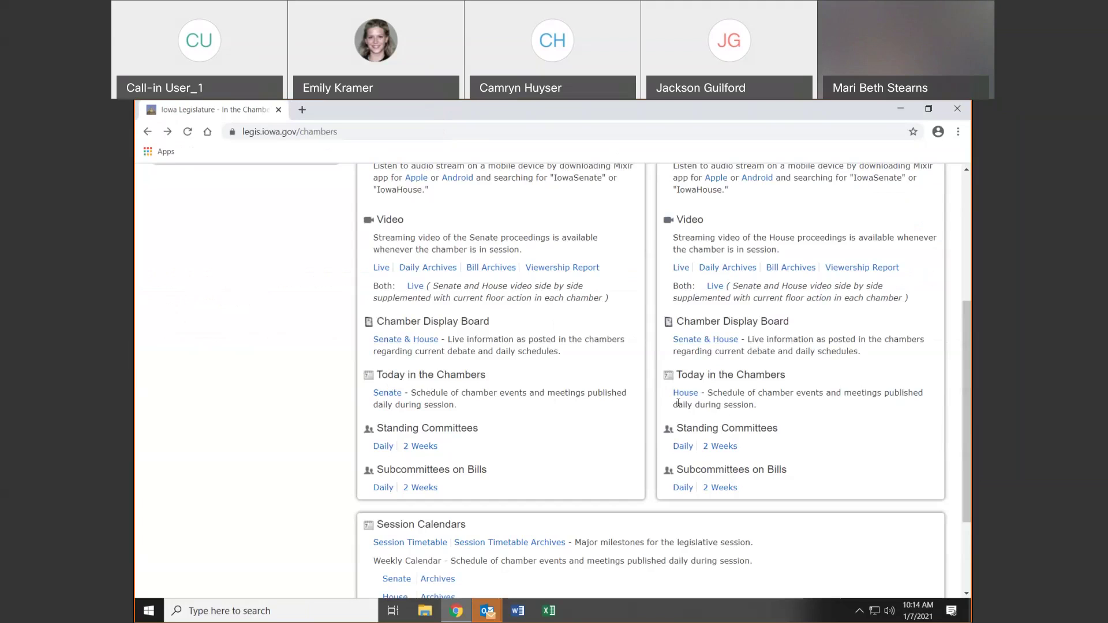
{"action": "left_click", "coordinate": [386, 393]}
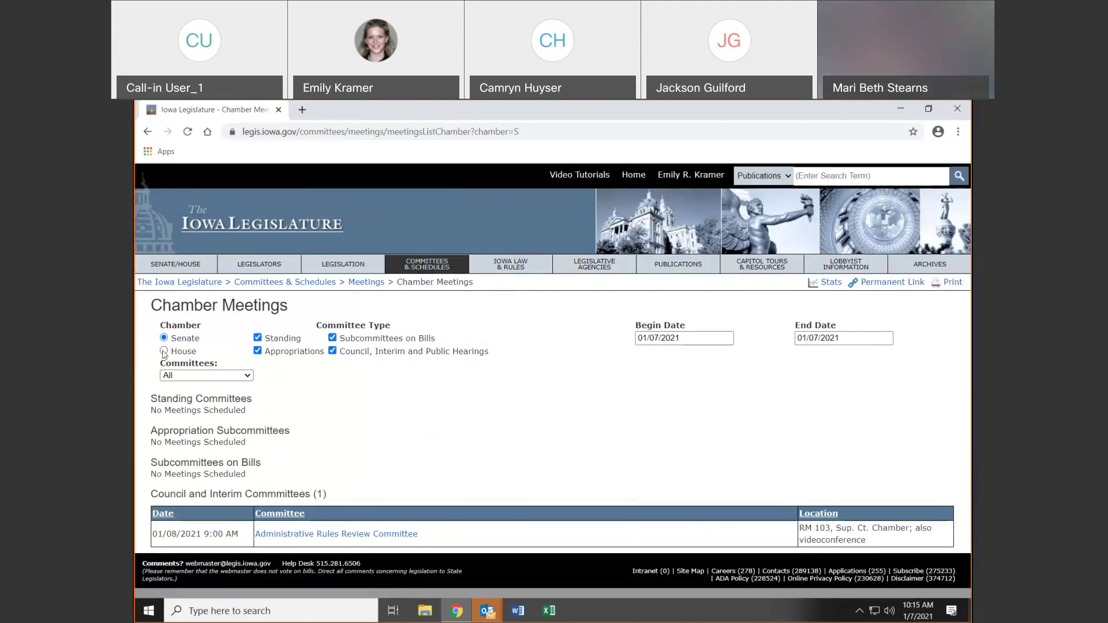
Toggle the chamber to House and back to Senate, and check the begin and end date calendars
{"action": "left_click", "coordinate": [163, 352]}
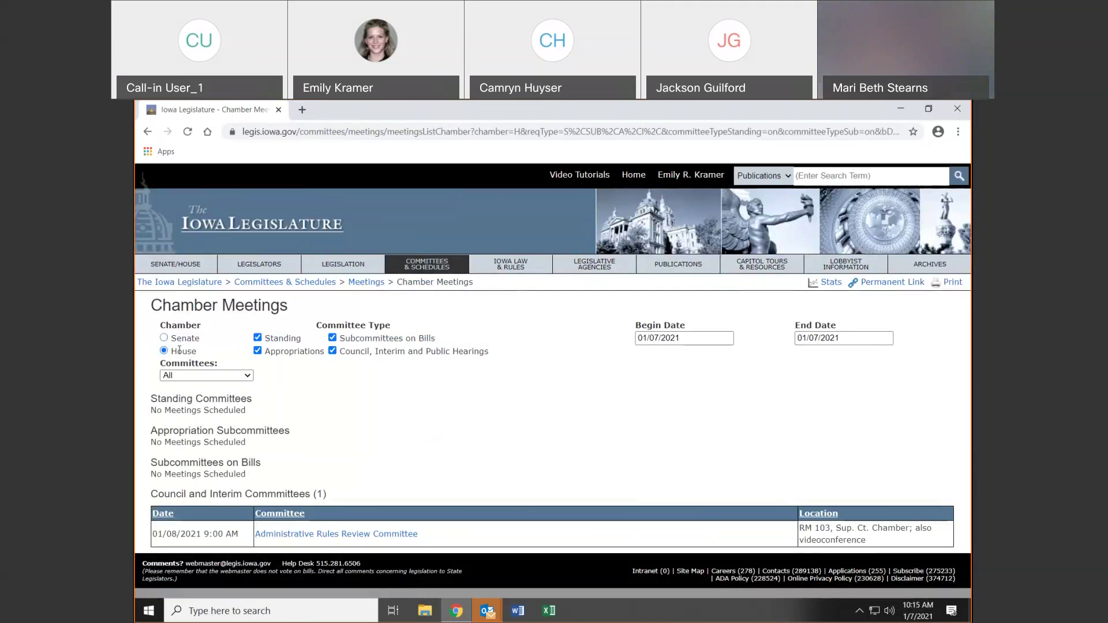
{"action": "left_click", "coordinate": [165, 338]}
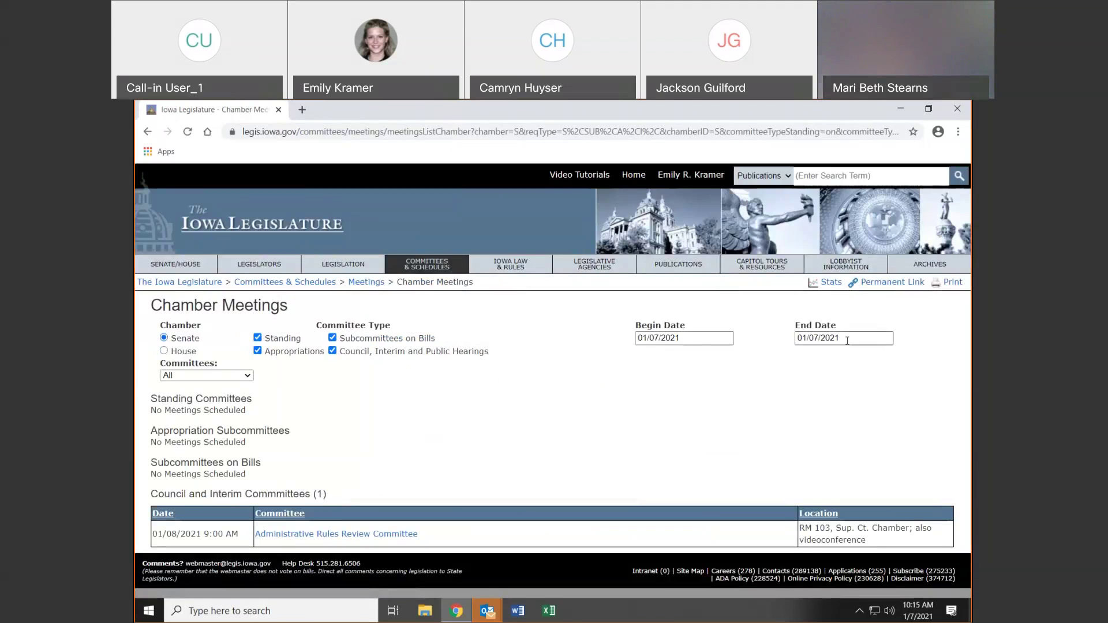
{"action": "left_click", "coordinate": [675, 341]}
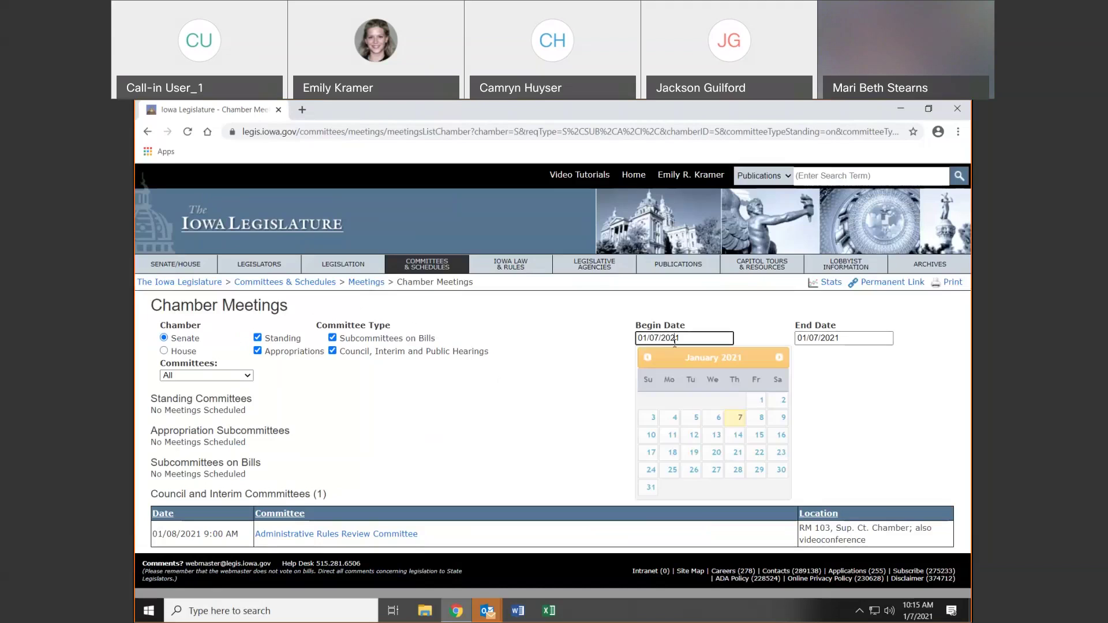
{"action": "left_click", "coordinate": [823, 339]}
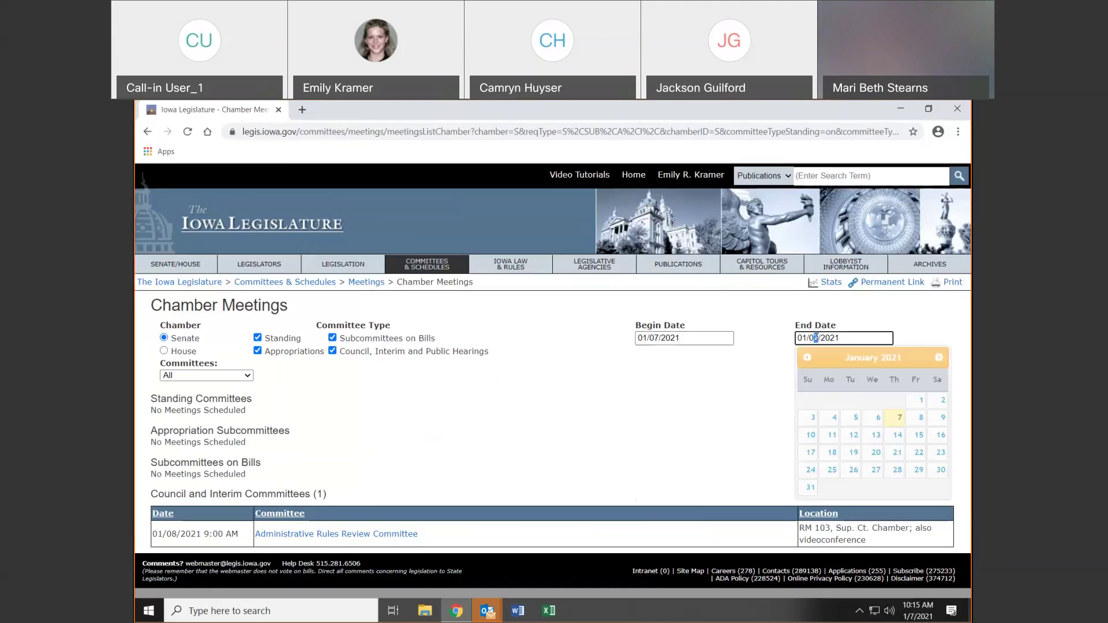
{"action": "left_click", "coordinate": [744, 385]}
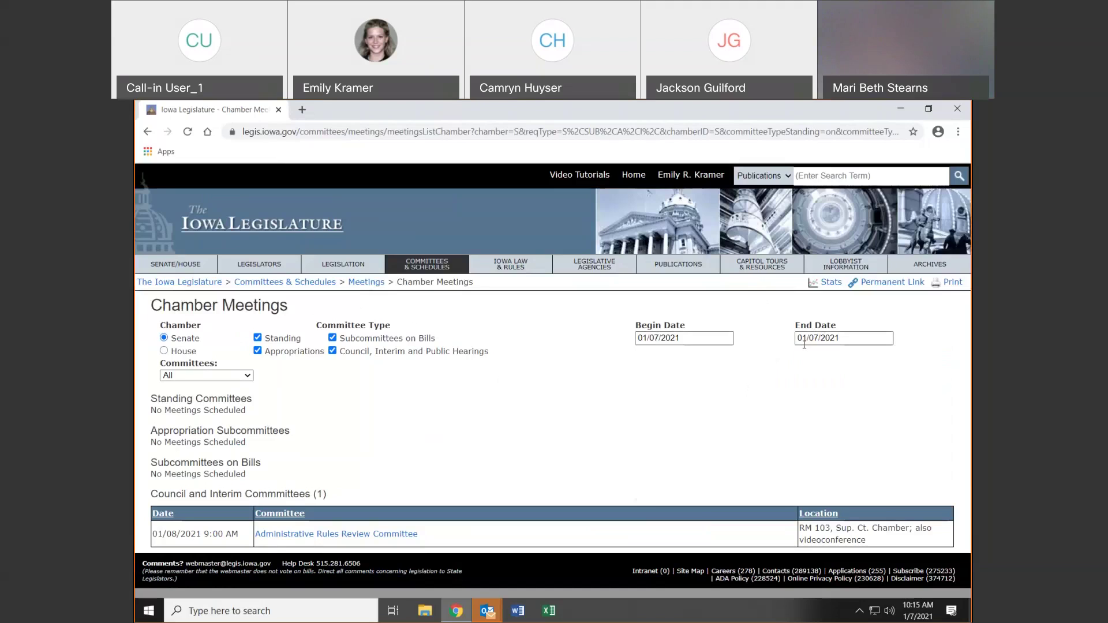
{"action": "left_click_drag", "start_coordinate": [151, 404], "coordinate": [251, 410]}
{"action": "left_click", "coordinate": [231, 423]}
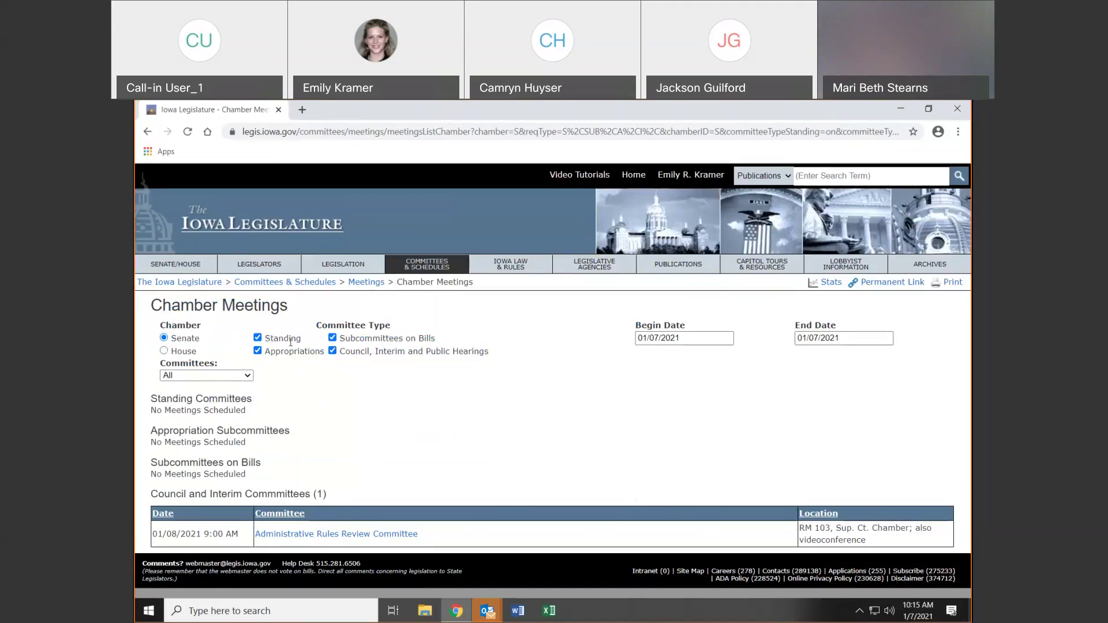
Exclude Standing, Appropriations and Subcommittees on Bills meetings, keeping all committees selected
{"action": "left_click", "coordinate": [258, 350]}
{"action": "left_click", "coordinate": [258, 350]}
{"action": "left_click", "coordinate": [332, 338]}
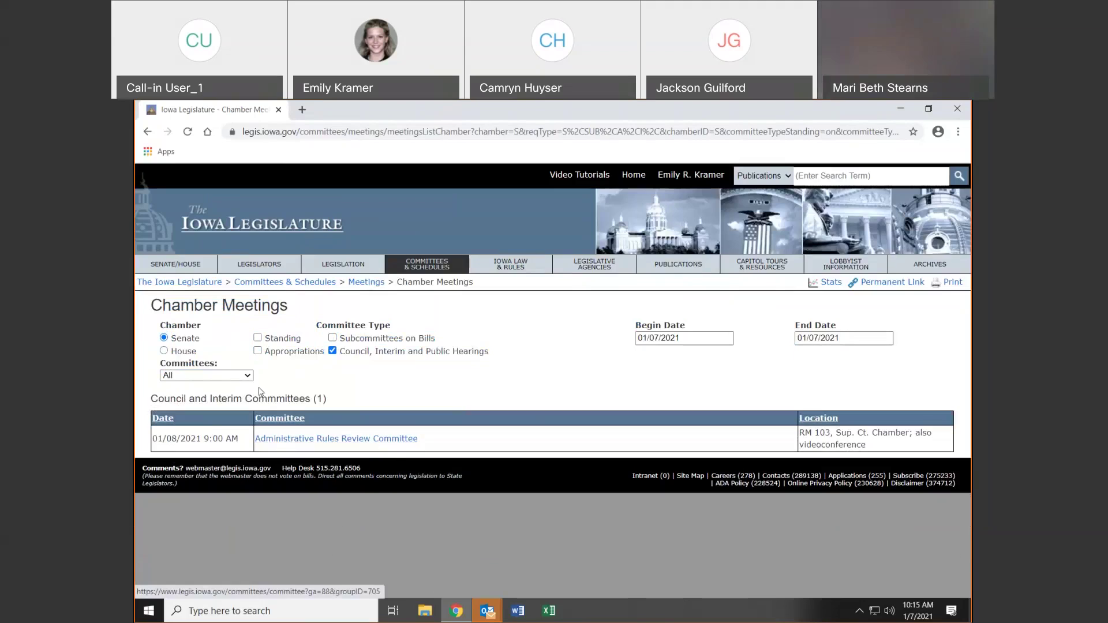
{"action": "left_click", "coordinate": [247, 376]}
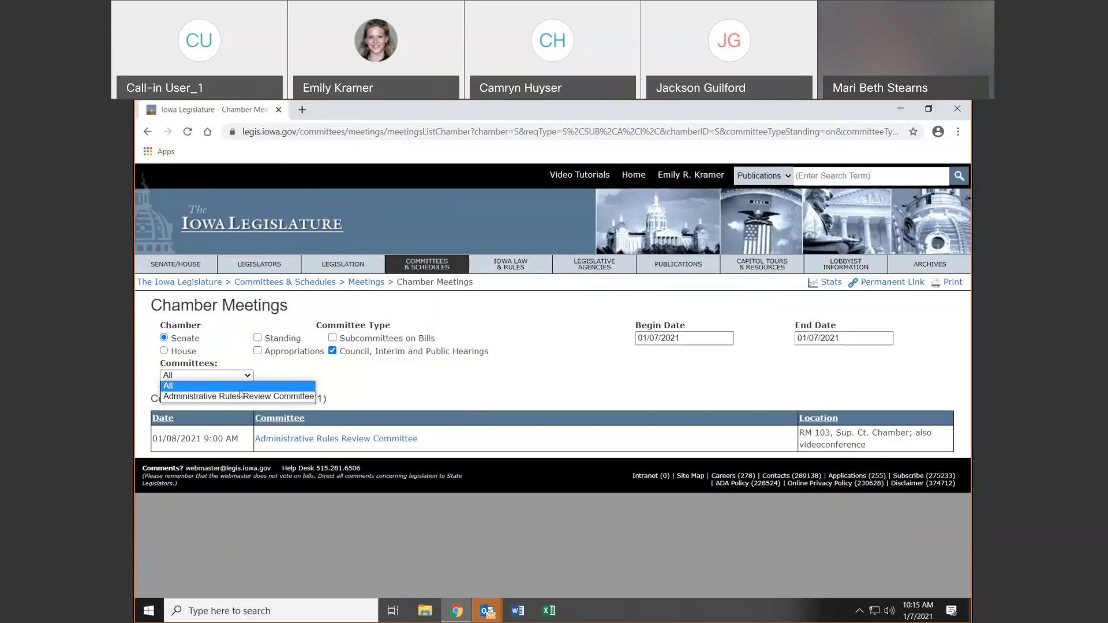
{"action": "left_click", "coordinate": [236, 387]}
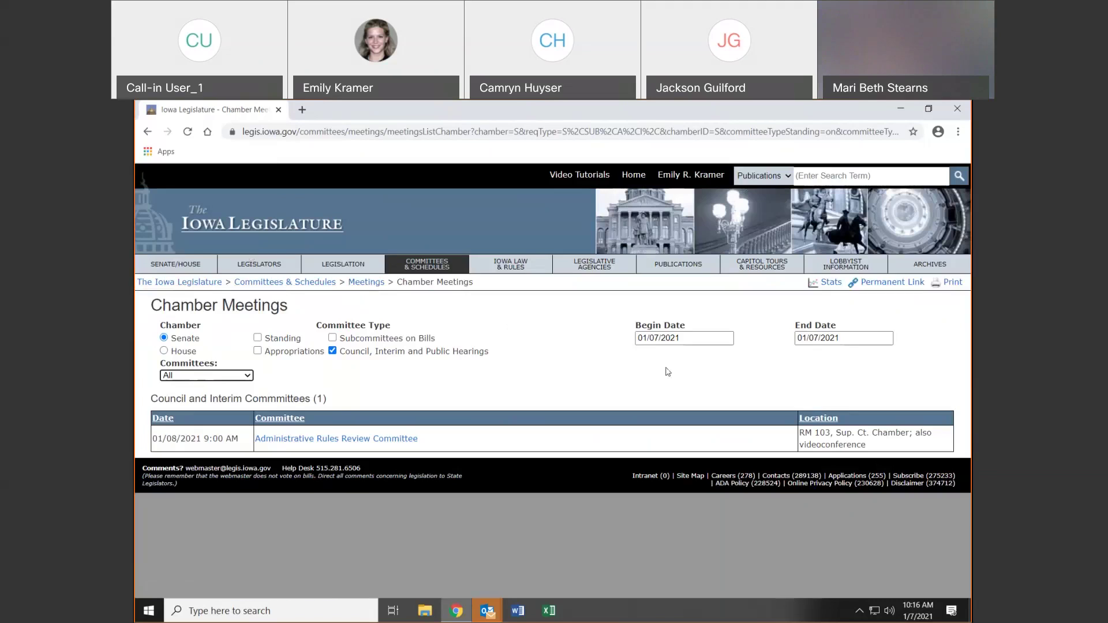
{"action": "left_click", "coordinate": [183, 265]}
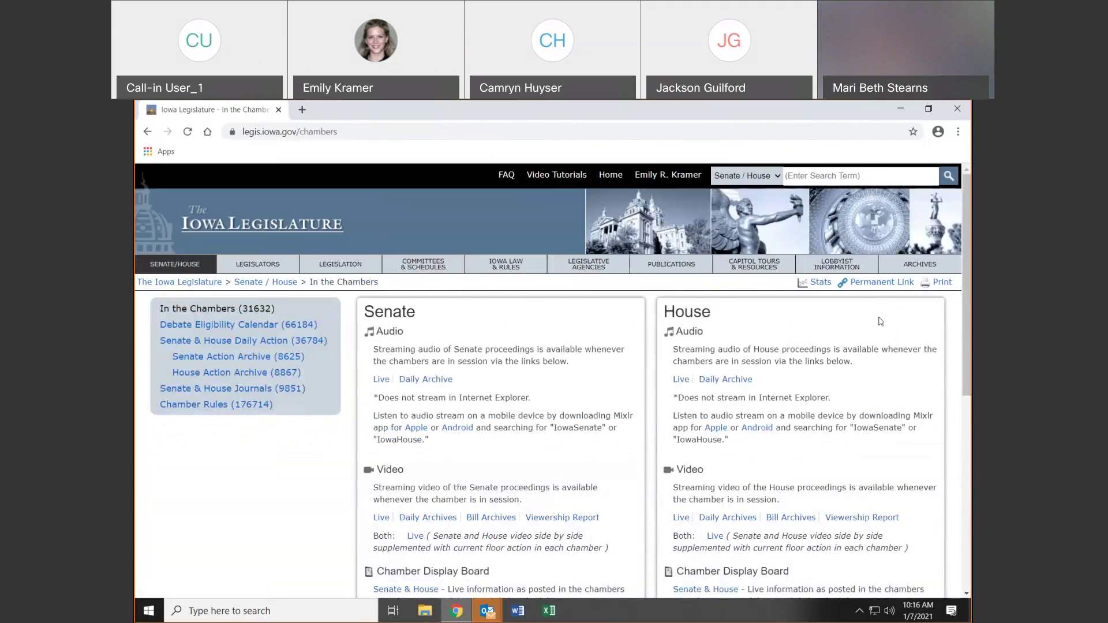
{"action": "scroll", "coordinate": [880, 321], "scroll_direction": "down", "scroll_amount": 3}
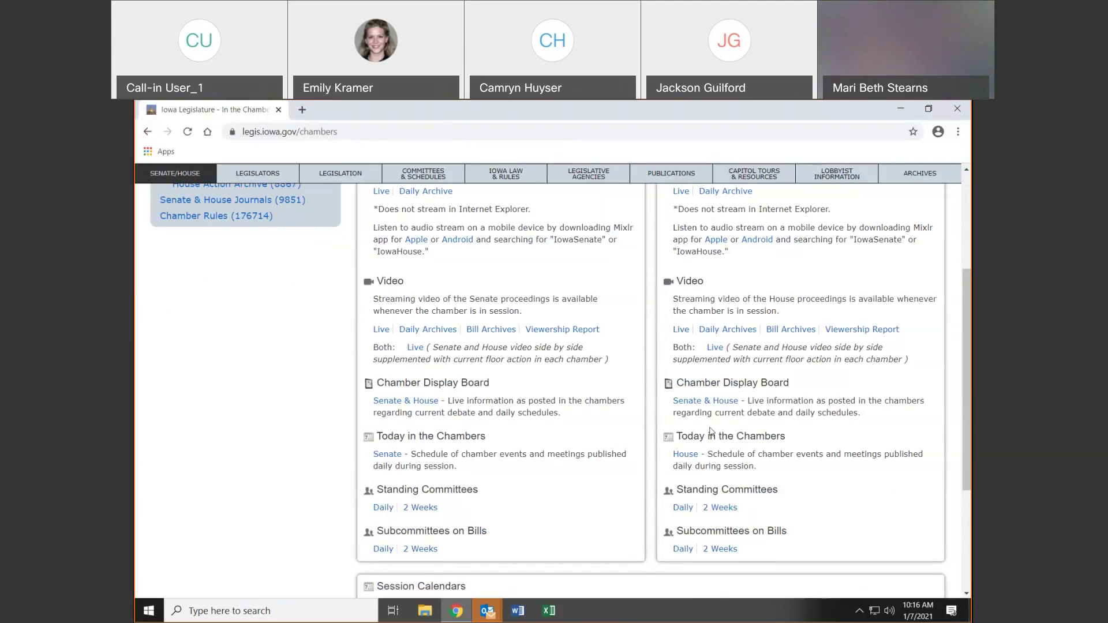
{"action": "left_click", "coordinate": [686, 455]}
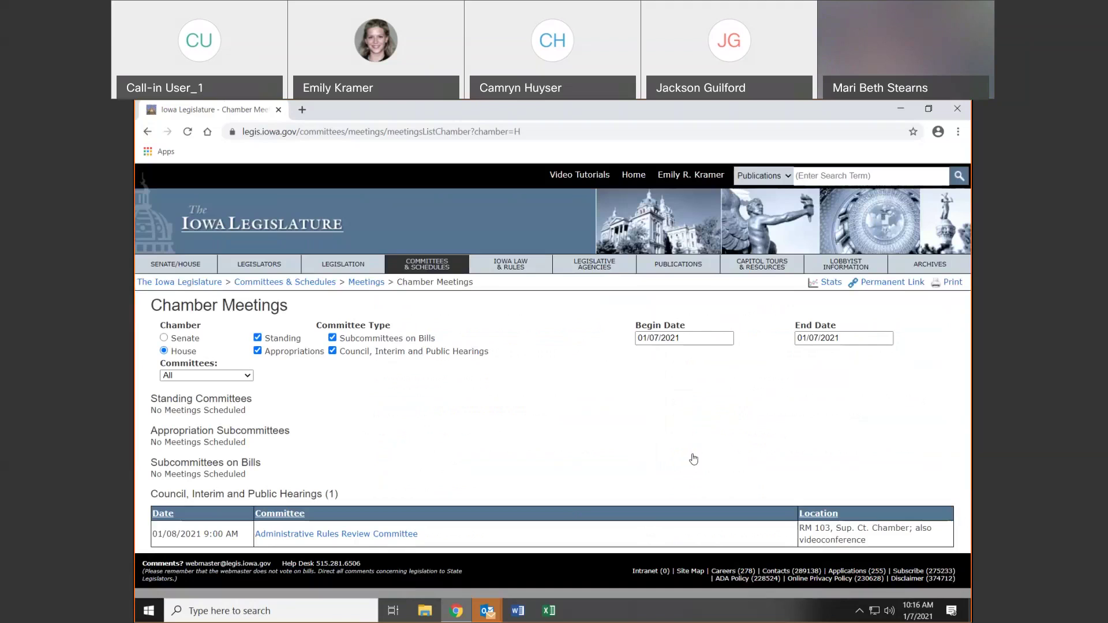
{"action": "left_click", "coordinate": [153, 135]}
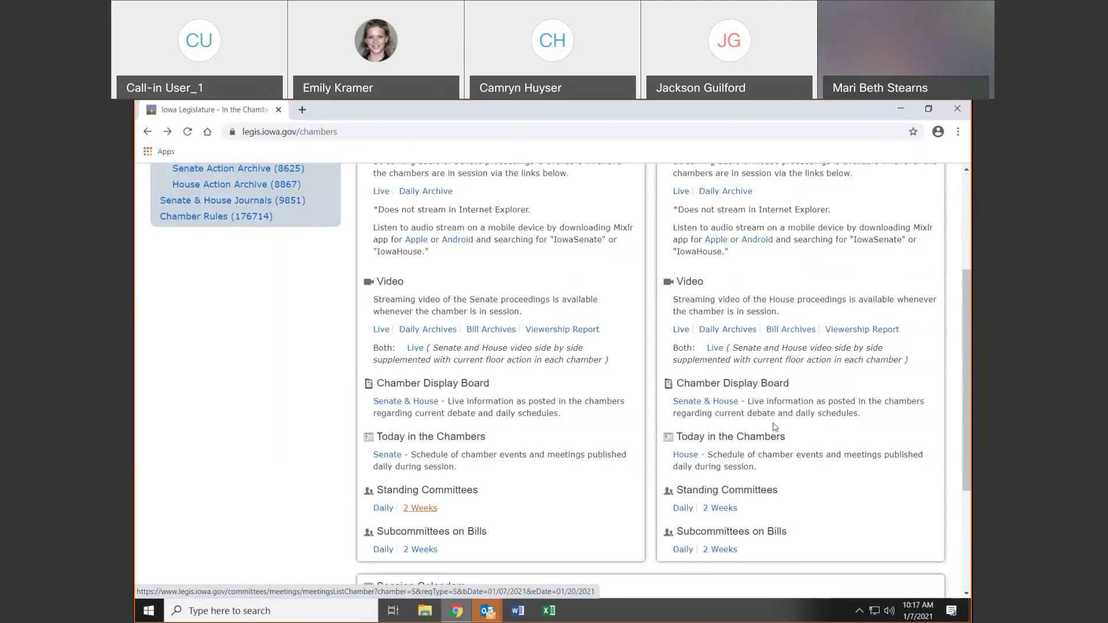
{"action": "scroll", "coordinate": [825, 413], "scroll_direction": "down", "scroll_amount": 2}
Scroll down to Session Calendars and open the Session Timetable link
{"action": "scroll", "coordinate": [828, 412], "scroll_direction": "down", "scroll_amount": 1}
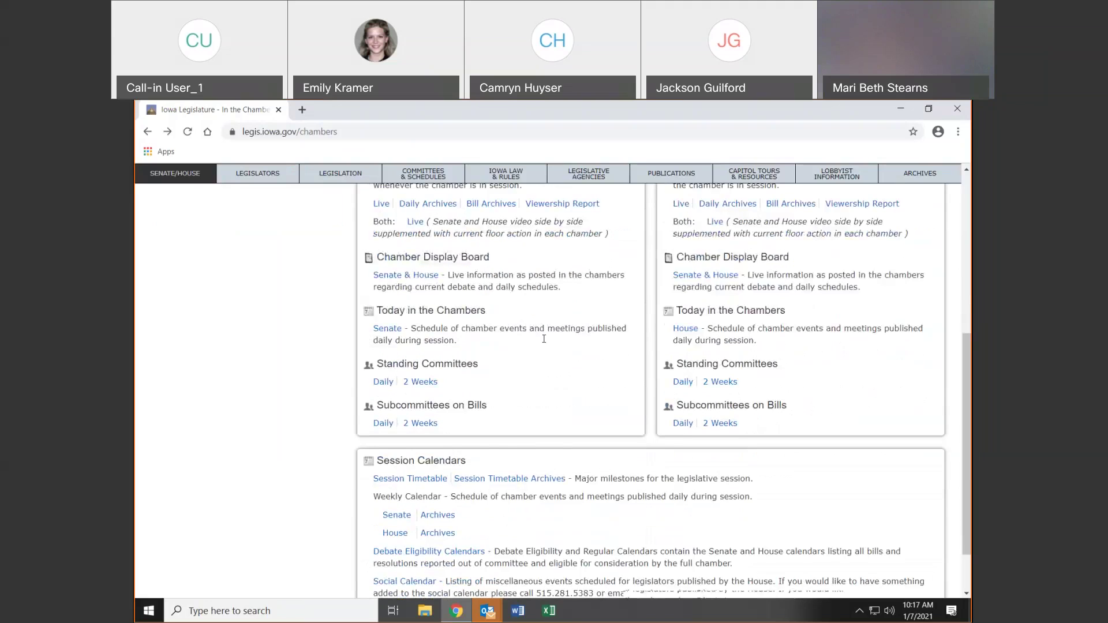
{"action": "scroll", "coordinate": [857, 345], "scroll_direction": "down", "scroll_amount": 2}
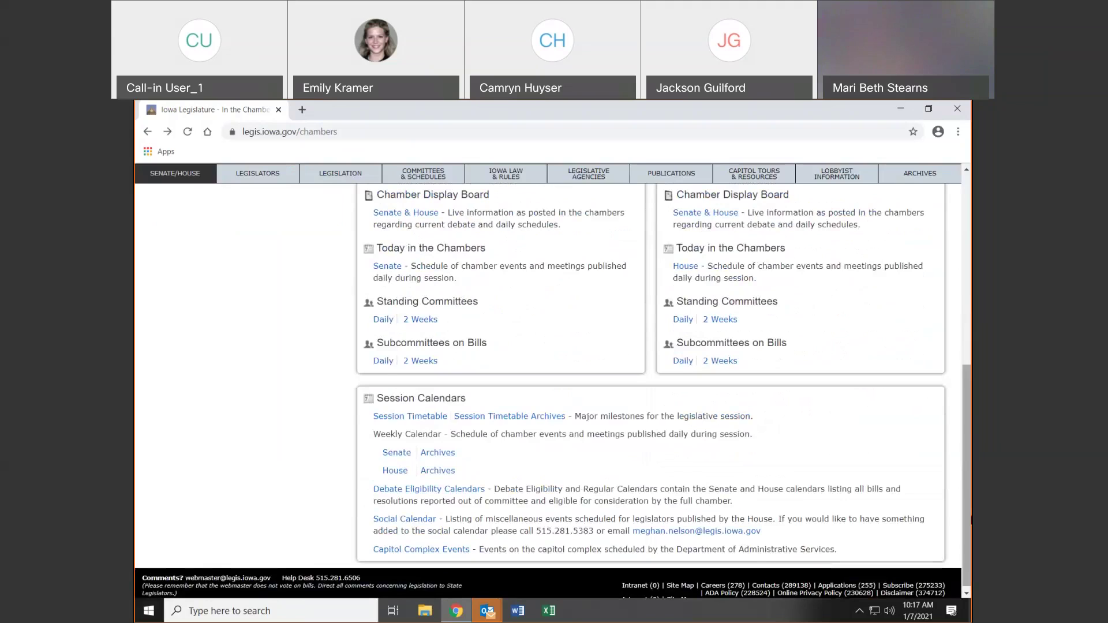
{"action": "left_click_drag", "start_coordinate": [965, 466], "coordinate": [964, 472]}
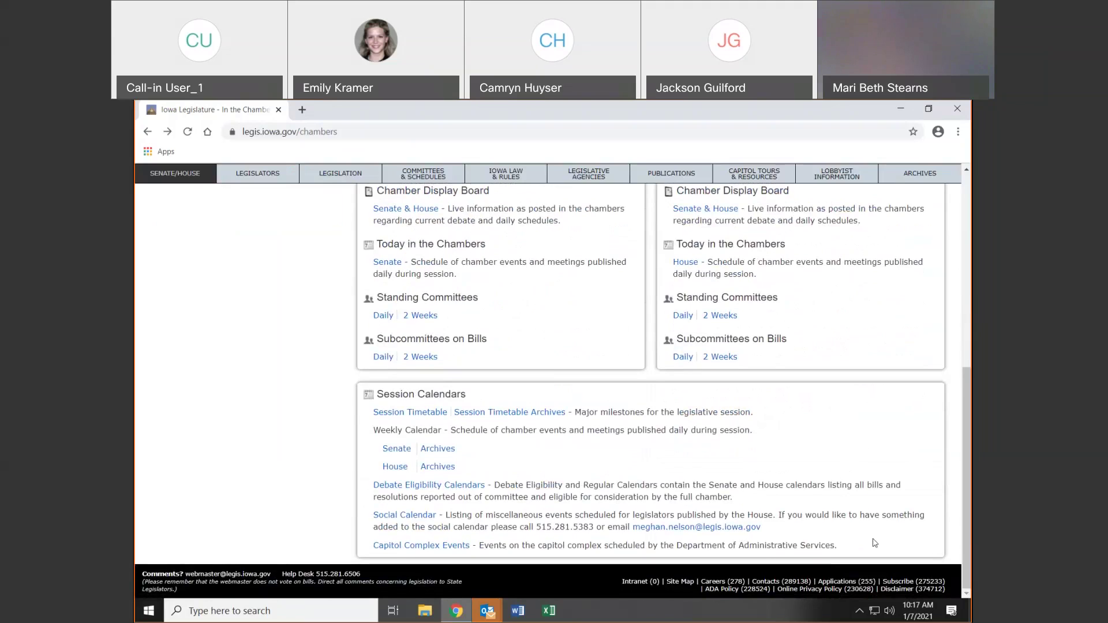
{"action": "left_click", "coordinate": [430, 410]}
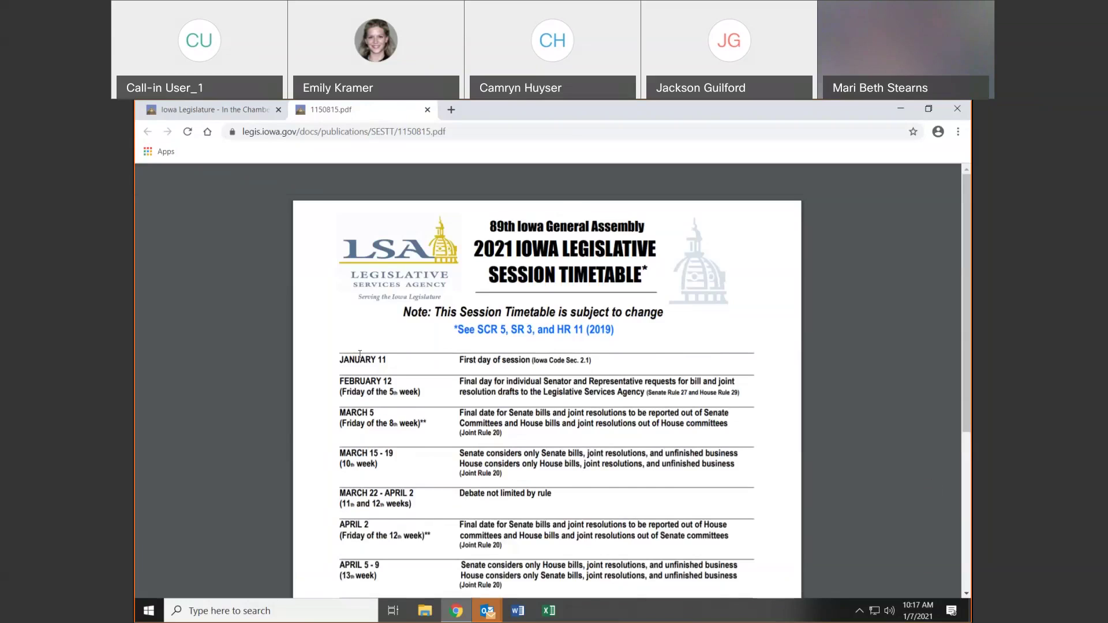
Highlight January 11, the first day of session, in the timetable
{"action": "left_click_drag", "start_coordinate": [338, 359], "coordinate": [396, 362]}
{"action": "left_click_drag", "start_coordinate": [521, 373], "coordinate": [584, 371]}
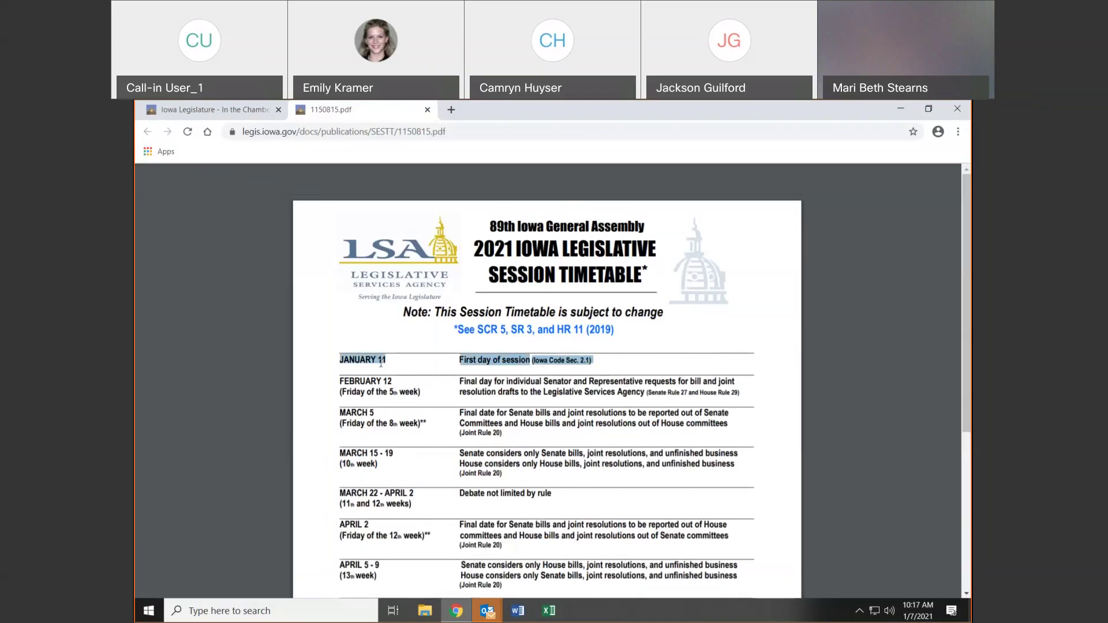
{"action": "scroll", "coordinate": [499, 382], "scroll_direction": "down", "scroll_amount": 1}
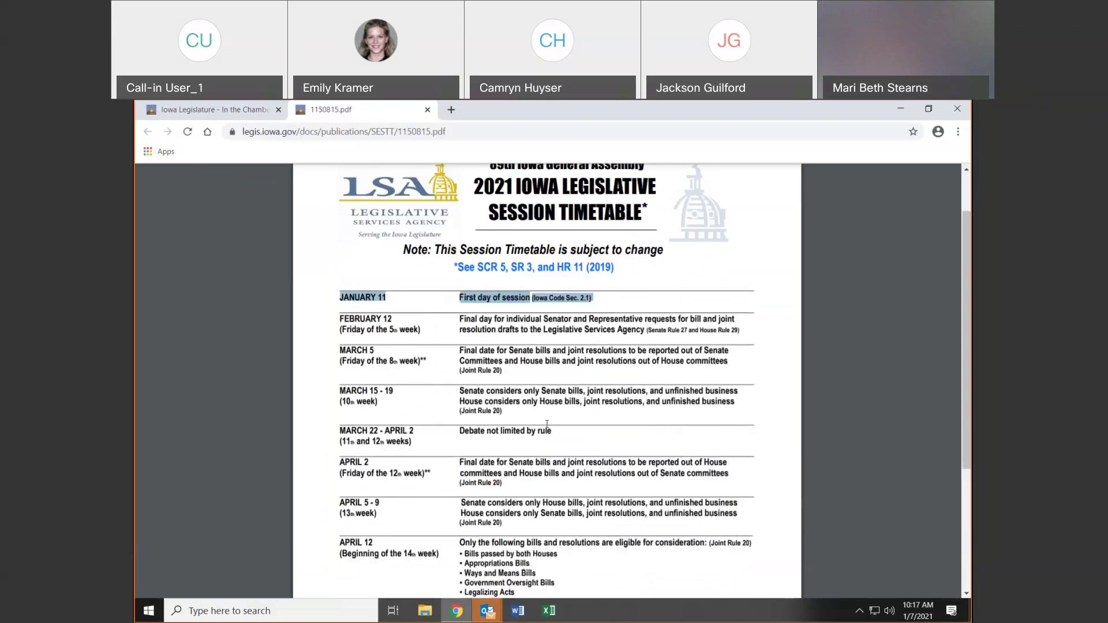
{"action": "left_click", "coordinate": [548, 426]}
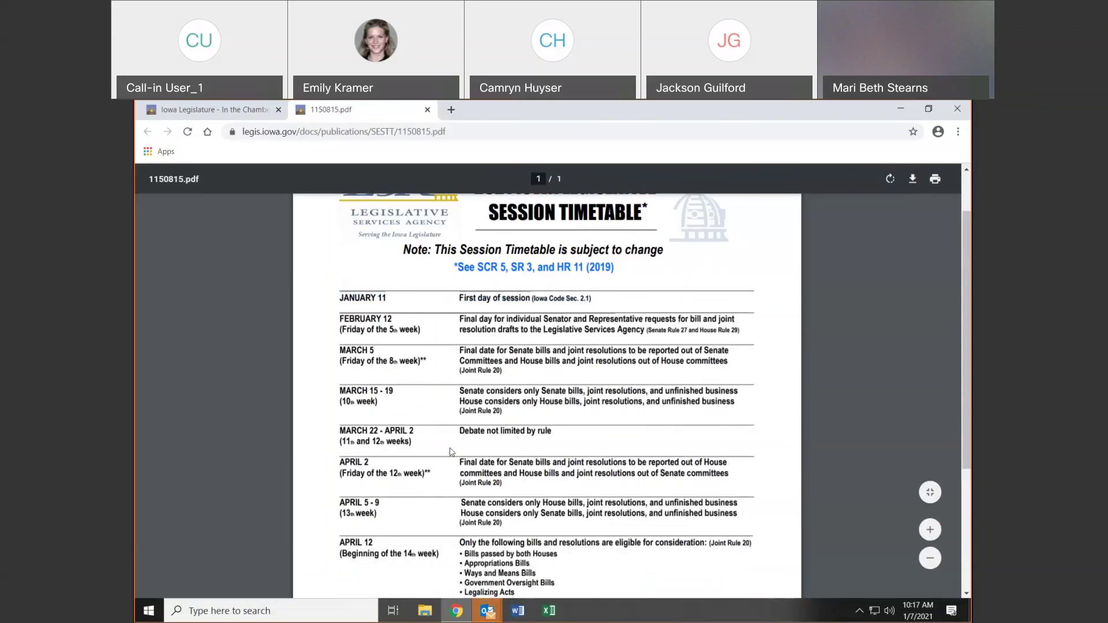
Highlight the April 30 110th-day row, then close the 1150815.pdf timetable
{"action": "scroll", "coordinate": [453, 451], "scroll_direction": "down", "scroll_amount": 2}
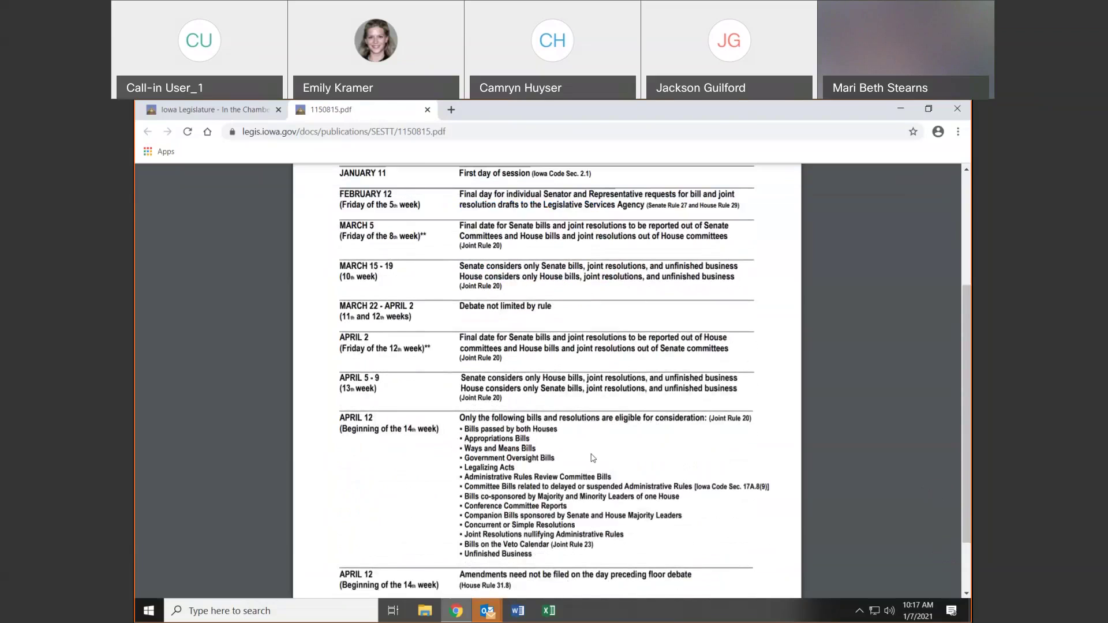
{"action": "scroll", "coordinate": [619, 451], "scroll_direction": "down", "scroll_amount": 1}
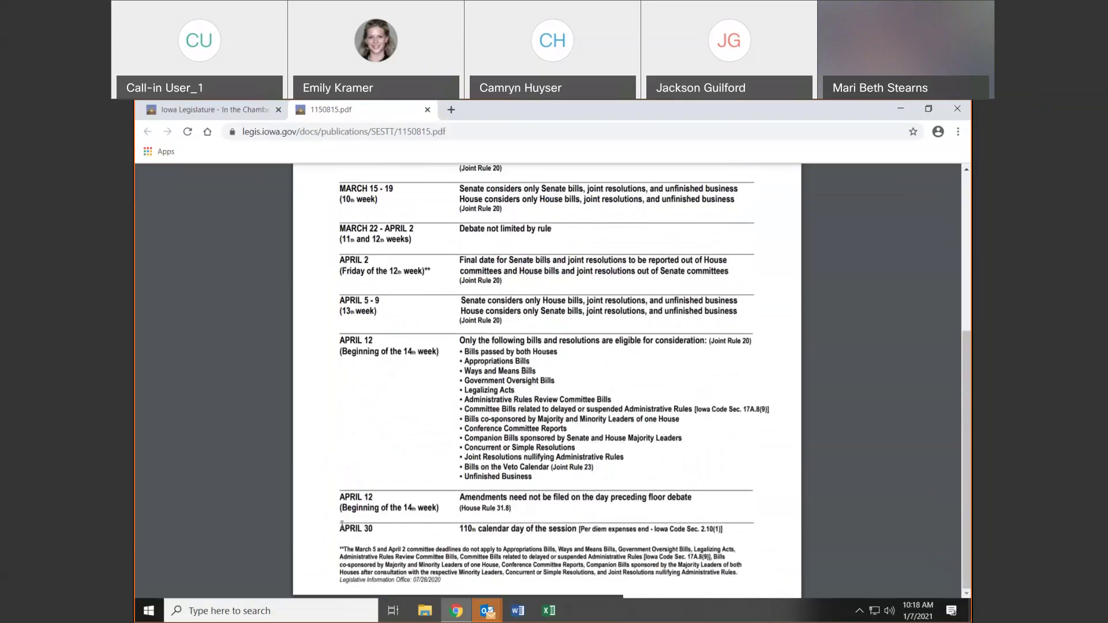
{"action": "left_click_drag", "start_coordinate": [397, 529], "coordinate": [732, 535]}
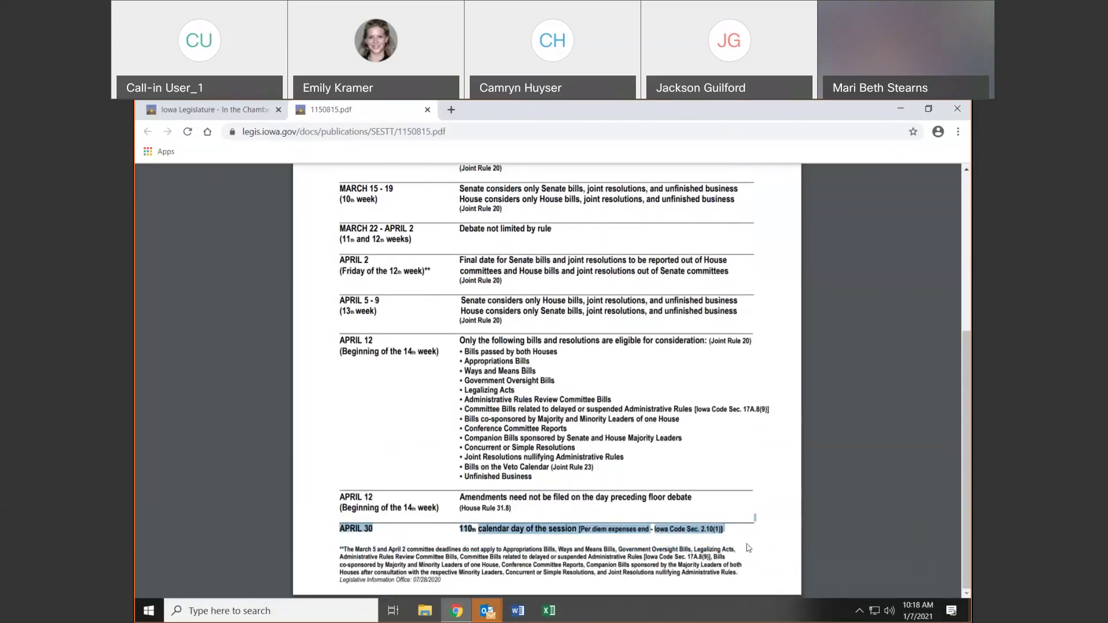
{"action": "left_click", "coordinate": [748, 545]}
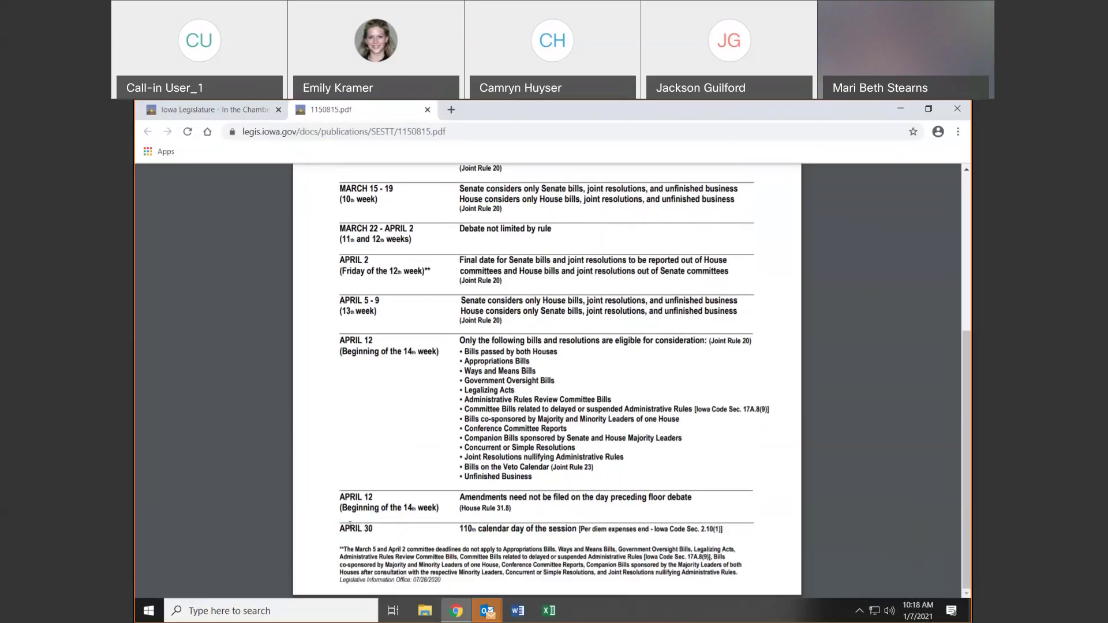
{"action": "left_click_drag", "start_coordinate": [461, 526], "coordinate": [478, 530]}
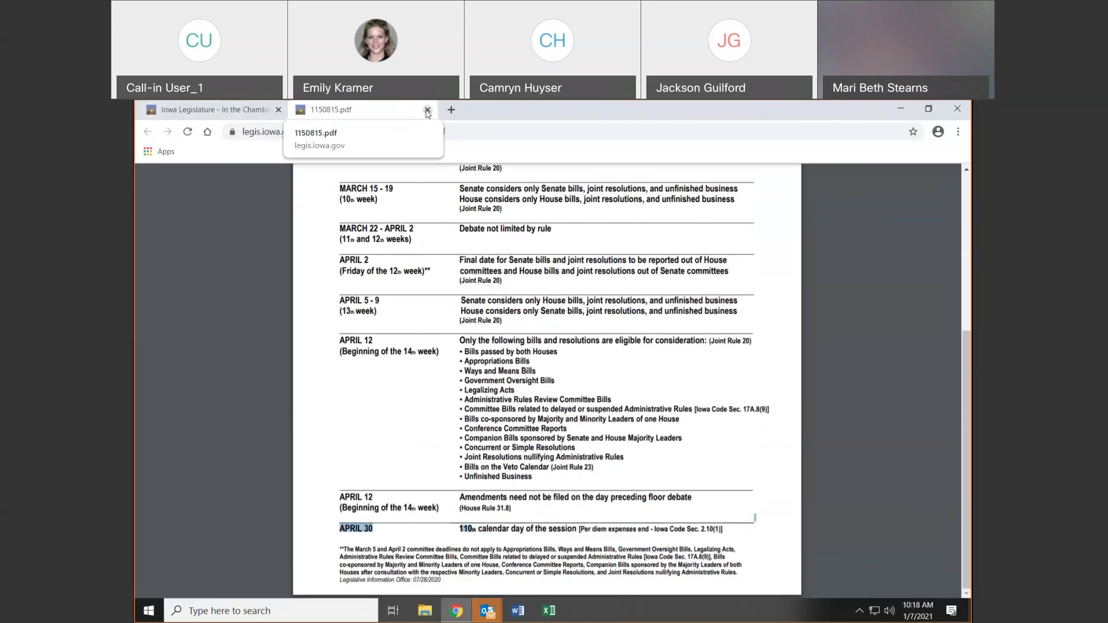
{"action": "left_click", "coordinate": [427, 110]}
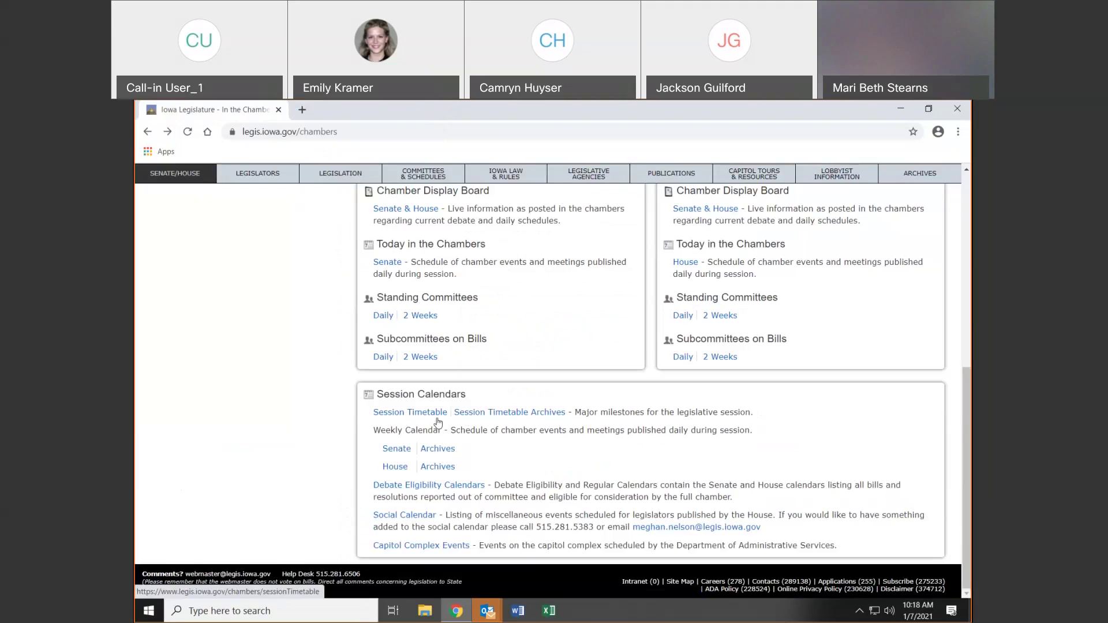
Open the Senate Week 1 schedule and highlight its Subject to Change note and Monday entries
{"action": "left_click", "coordinate": [402, 449]}
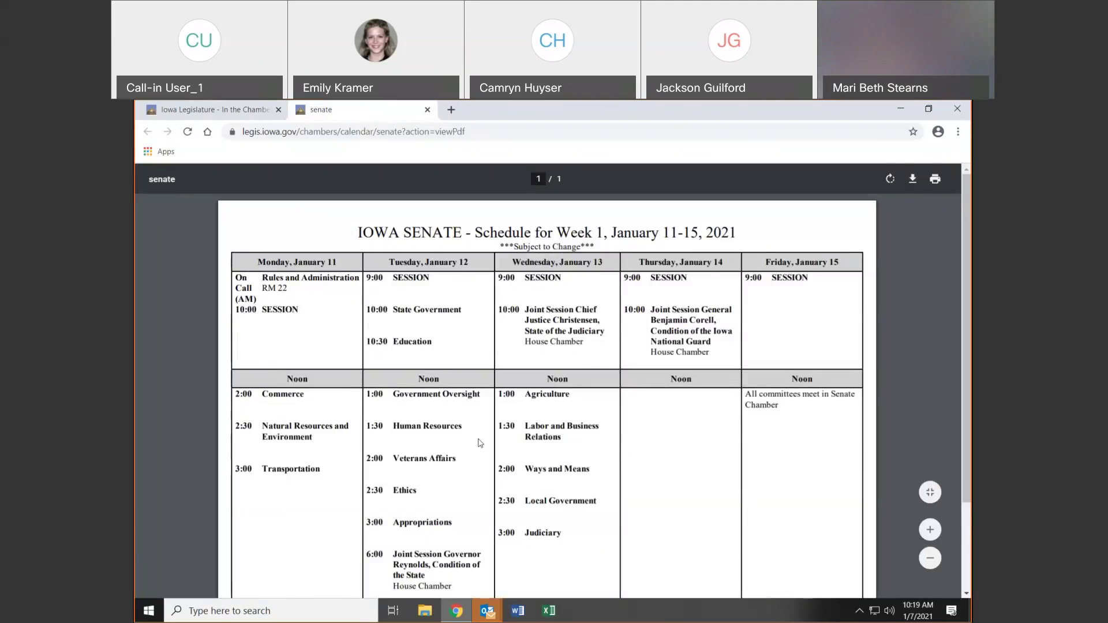
{"action": "left_click_drag", "start_coordinate": [514, 250], "coordinate": [582, 253]}
{"action": "left_click", "coordinate": [910, 379]}
{"action": "left_click_drag", "start_coordinate": [429, 268], "coordinate": [438, 277]}
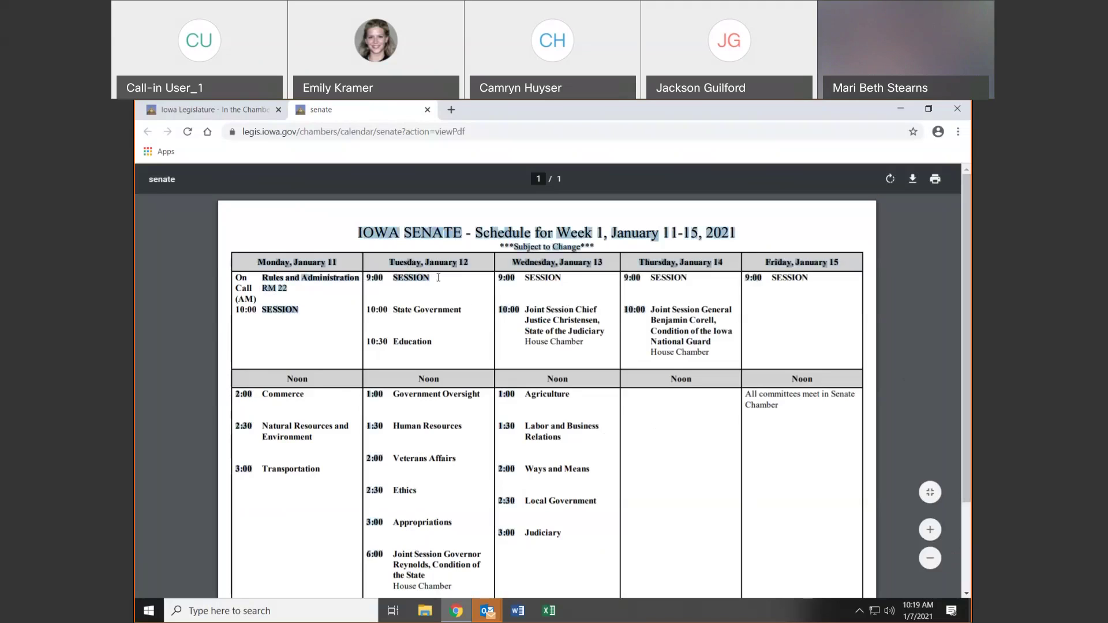
{"action": "left_click", "coordinate": [531, 350]}
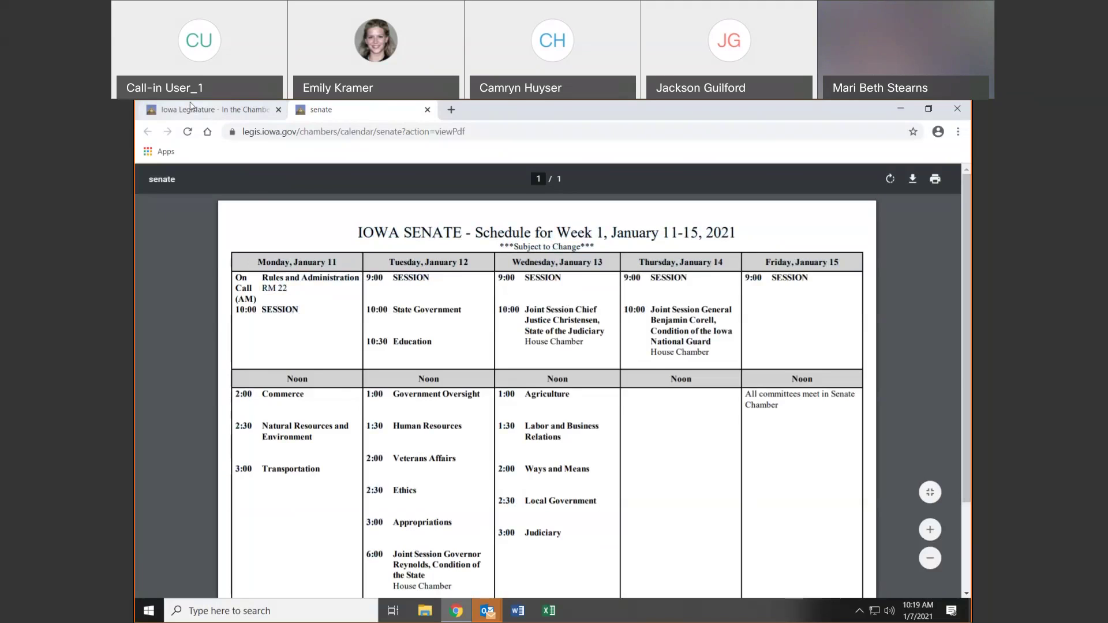
Open the Debate Eligibility Calendars page and the House daily debate calendar PDF
{"action": "left_click", "coordinate": [188, 112]}
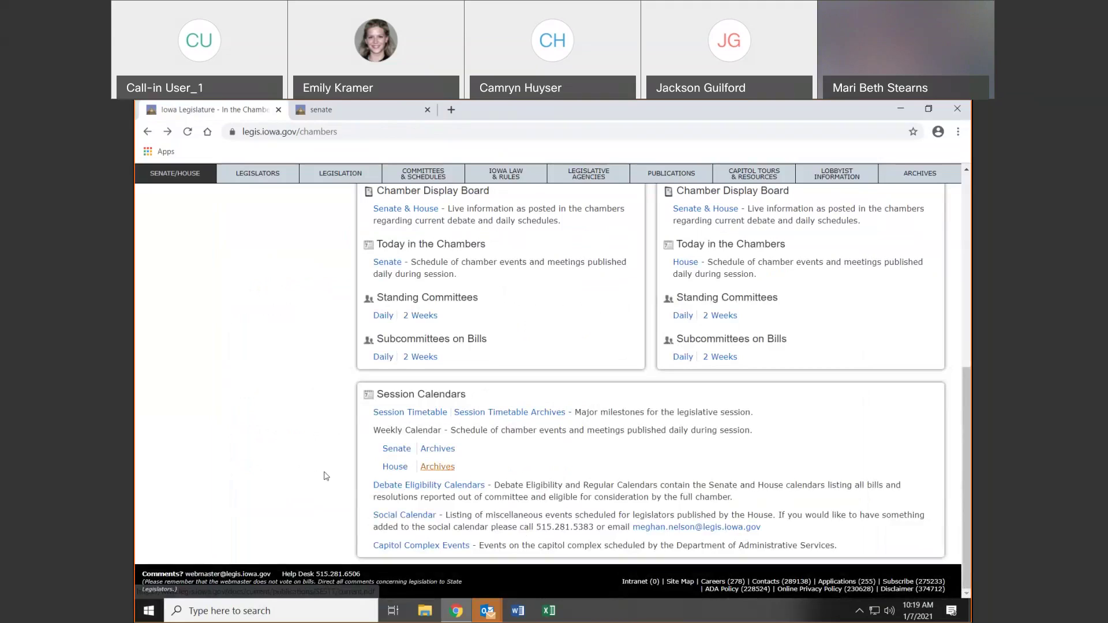
{"action": "left_click_drag", "start_coordinate": [420, 497], "coordinate": [422, 490]}
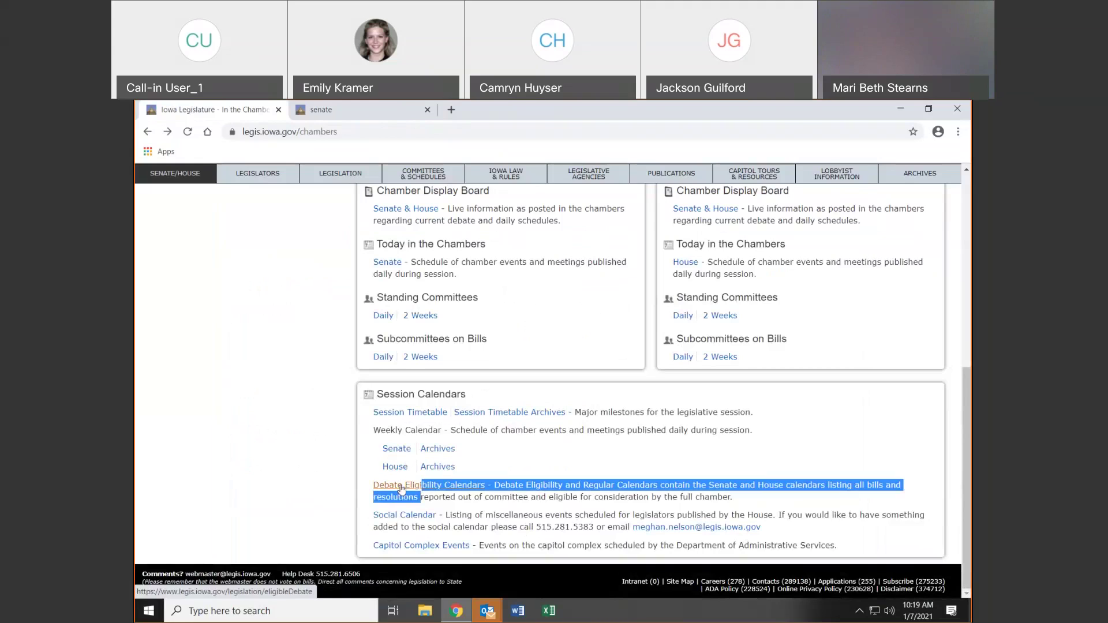
{"action": "left_click", "coordinate": [402, 490]}
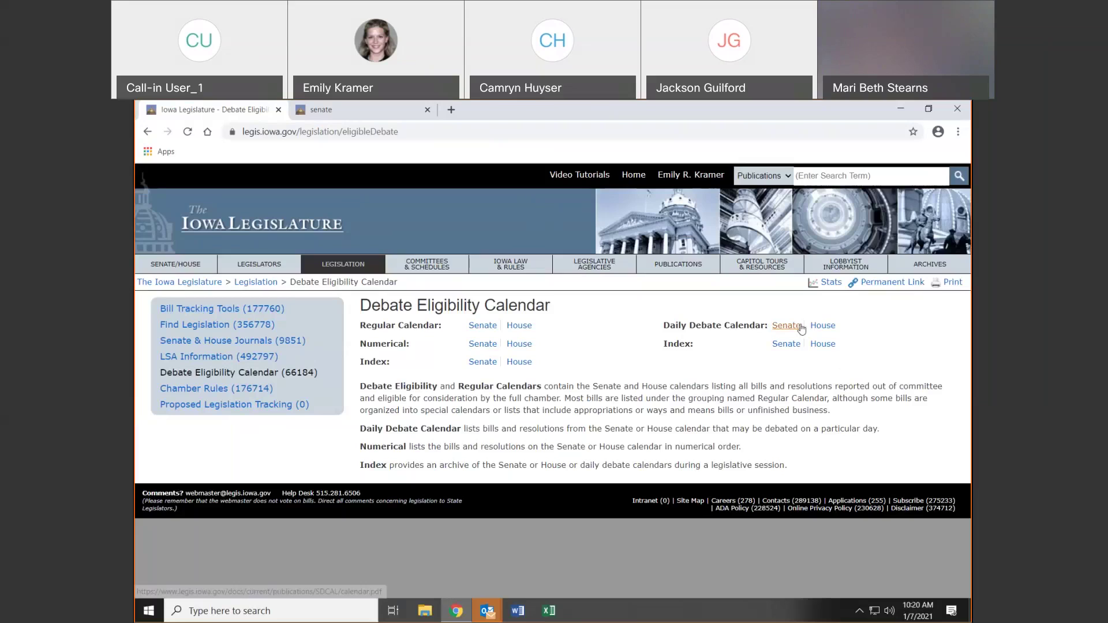
{"action": "left_click", "coordinate": [821, 326]}
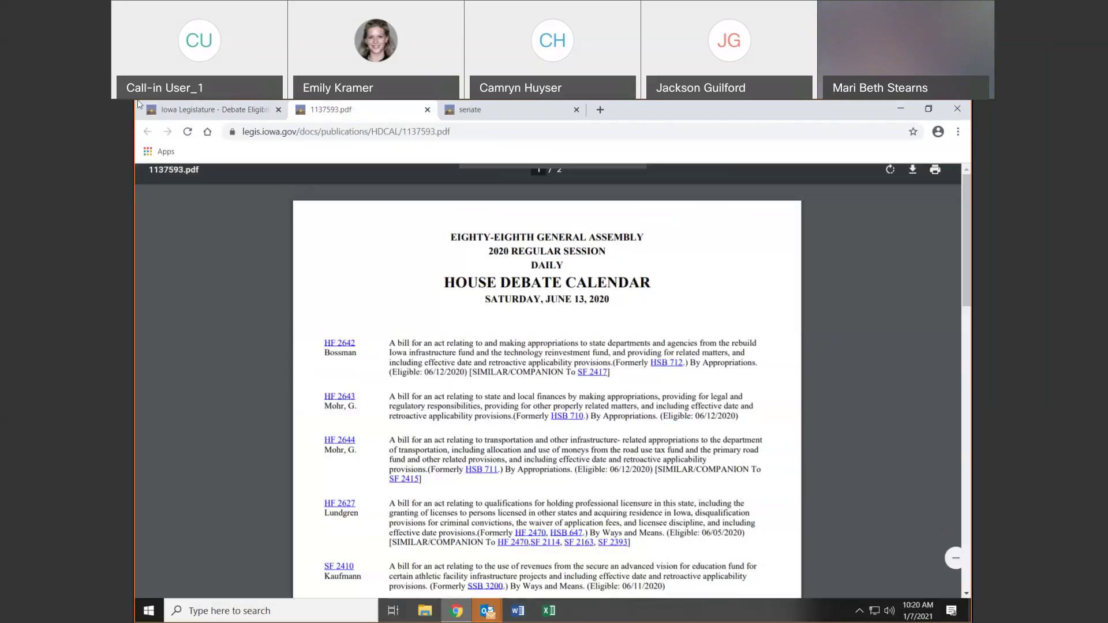
Go back to the Senate/House In the Chambers page and scroll down it
{"action": "left_click", "coordinate": [164, 118]}
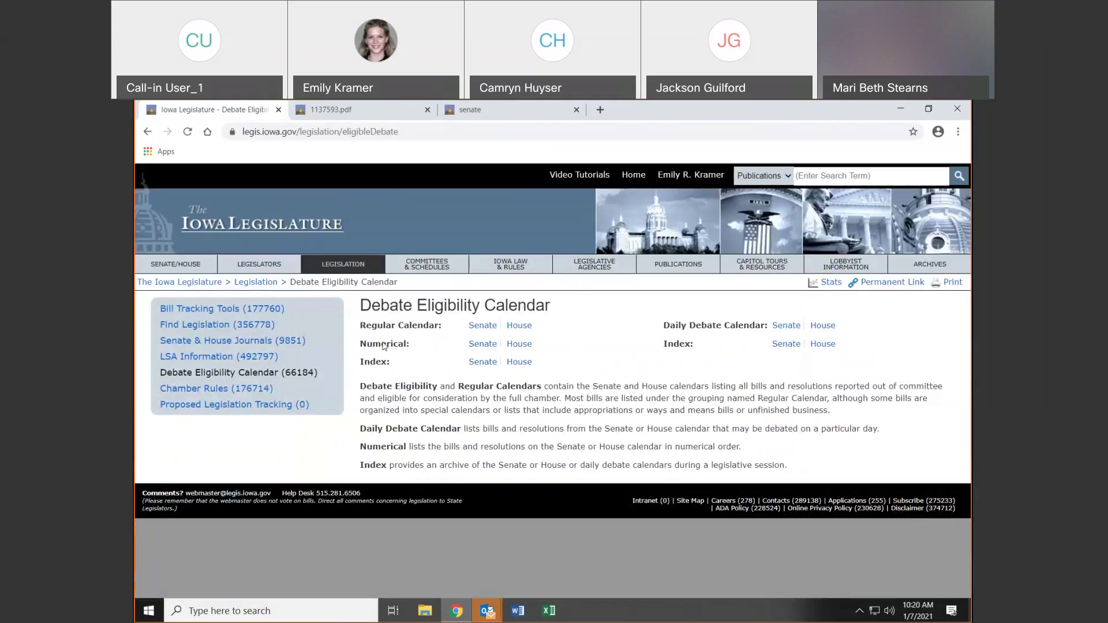
{"action": "left_click", "coordinate": [184, 266]}
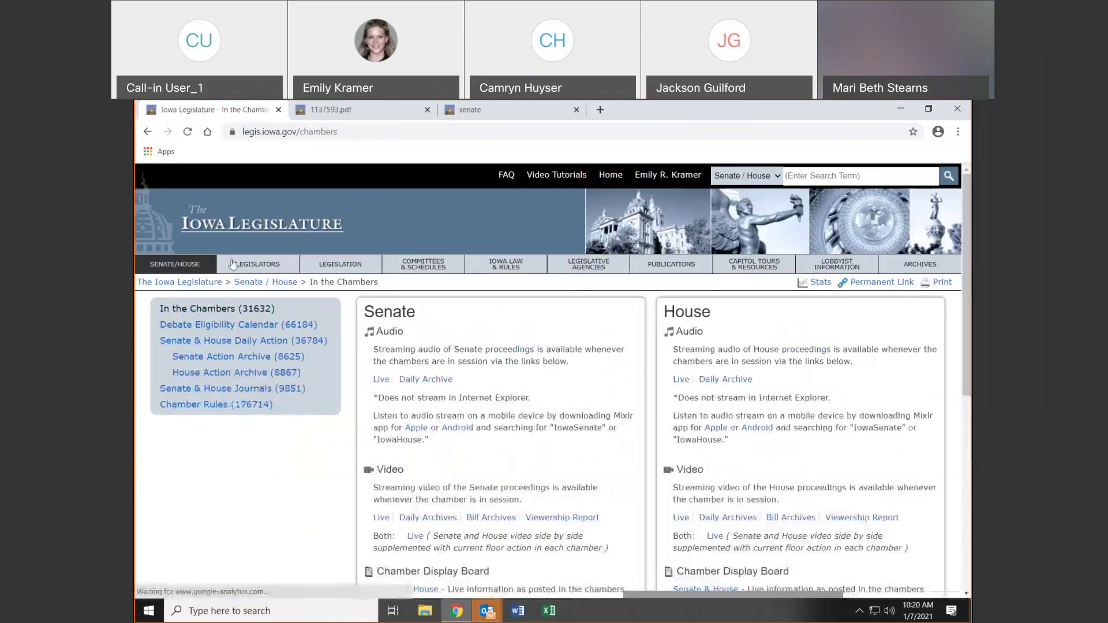
{"action": "scroll", "coordinate": [876, 326], "scroll_direction": "down", "scroll_amount": 5}
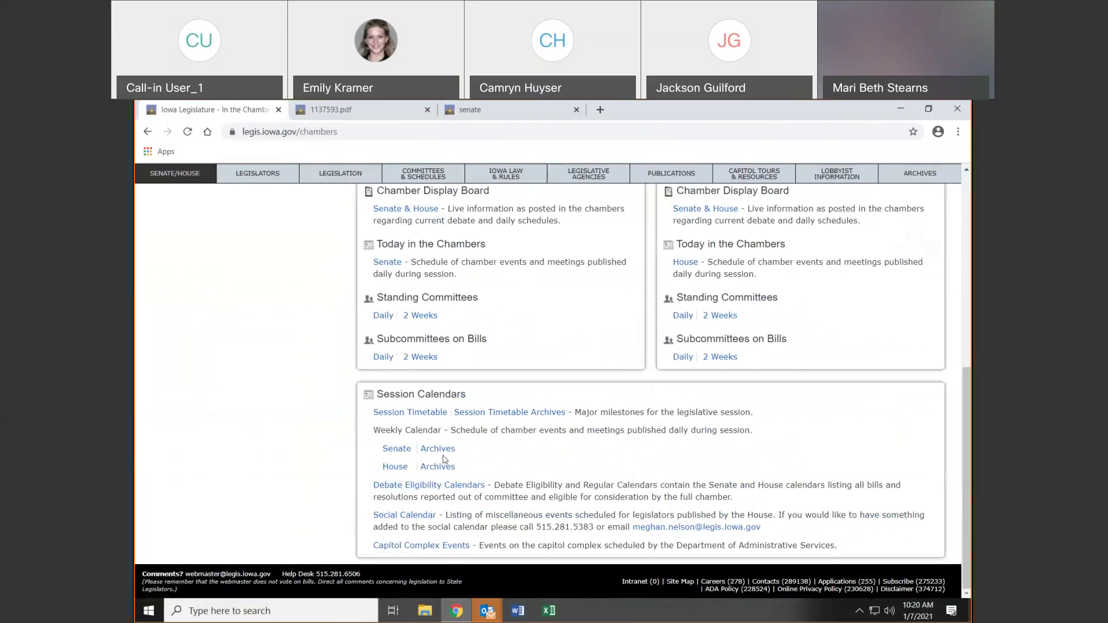
Open the House social calendar in Google Calendar and view the January 13 event details
{"action": "left_click", "coordinate": [427, 515]}
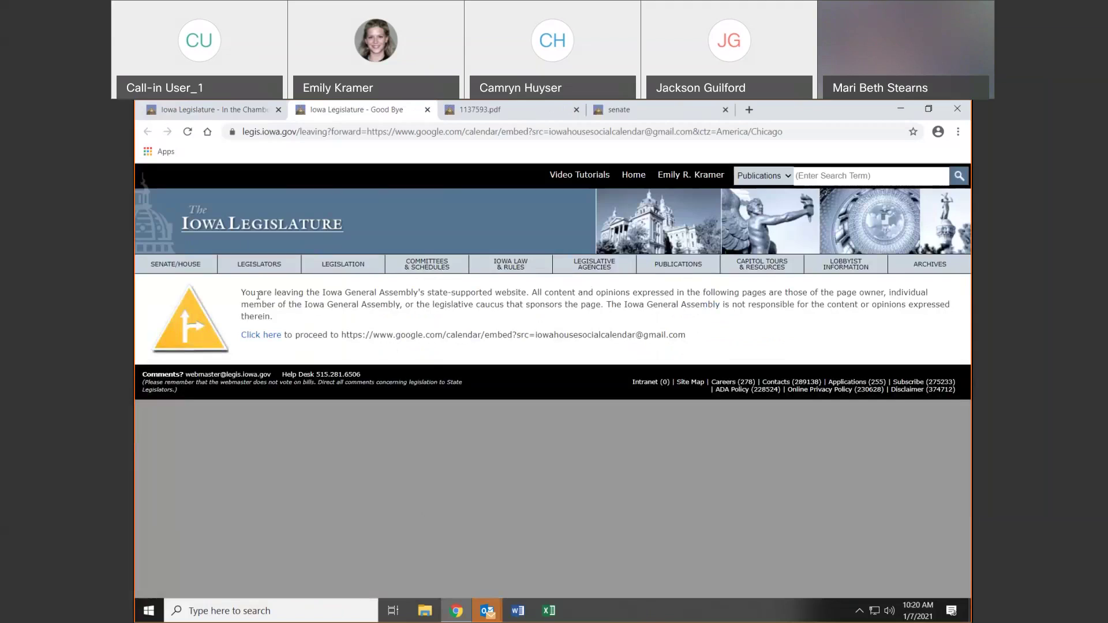
{"action": "left_click", "coordinate": [259, 339]}
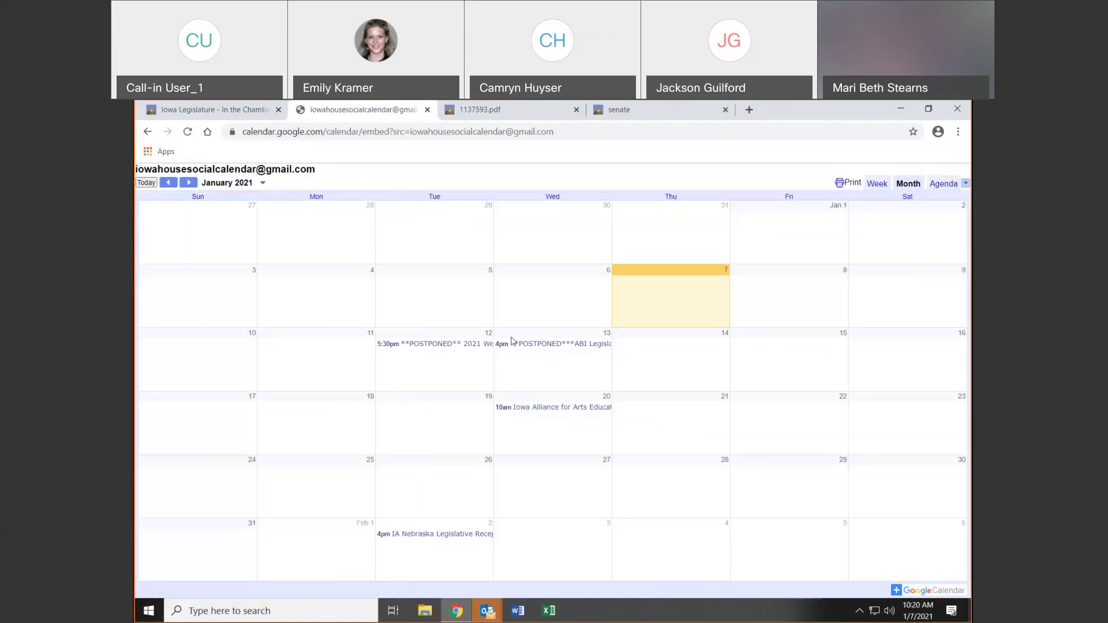
{"action": "left_click", "coordinate": [535, 349]}
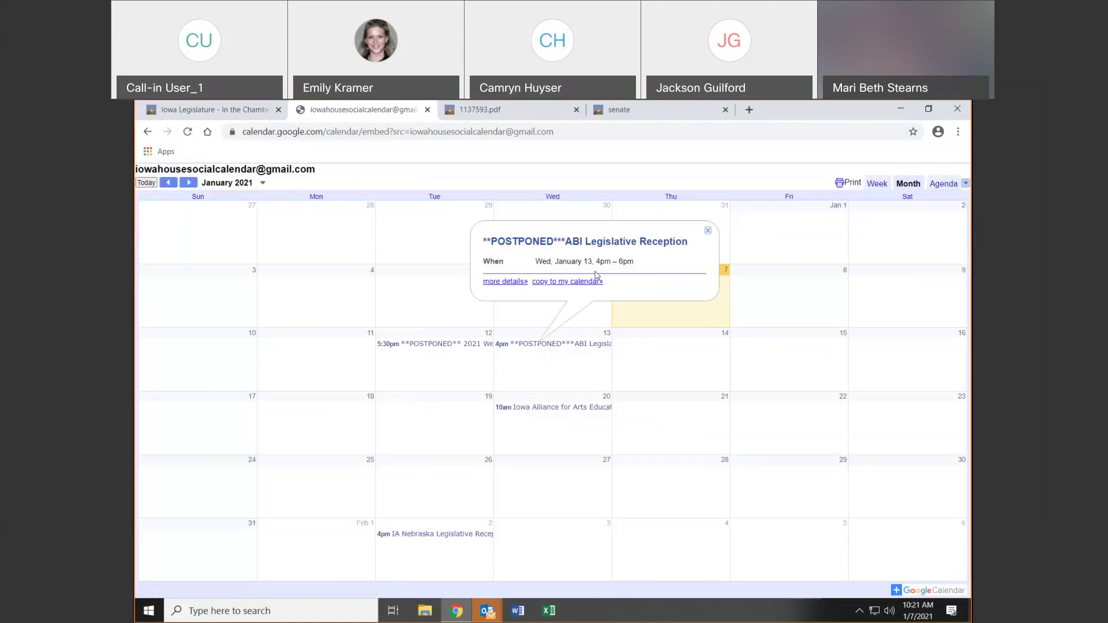
Close the postponed reception details, the social calendar tab and the debate calendar PDF
{"action": "left_click", "coordinate": [436, 296]}
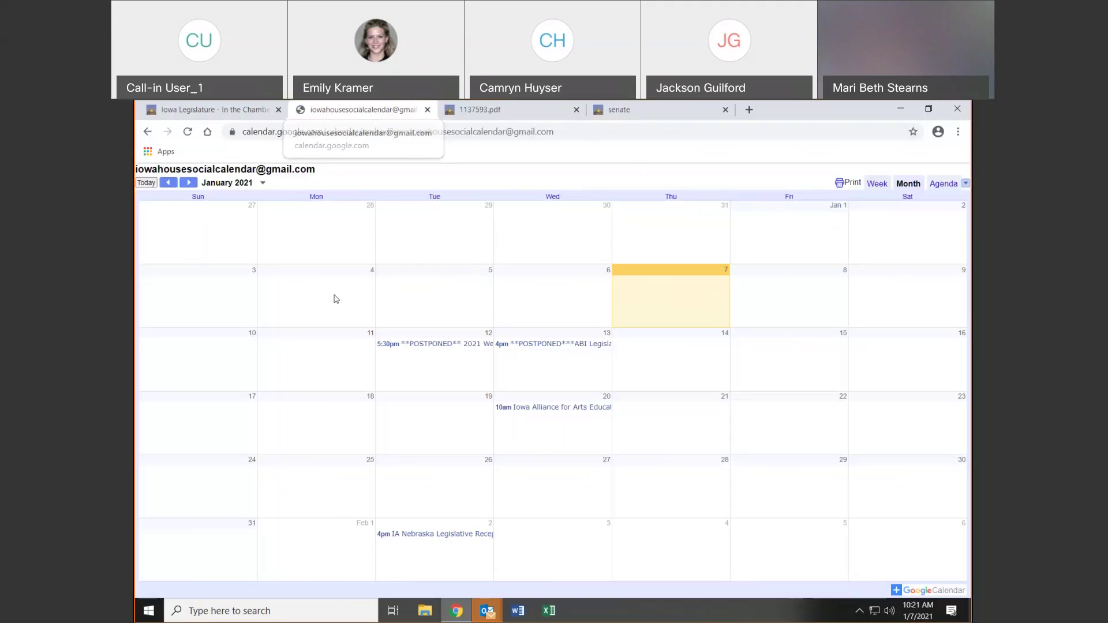
{"action": "left_click", "coordinate": [428, 110]}
{"action": "left_click", "coordinate": [428, 110]}
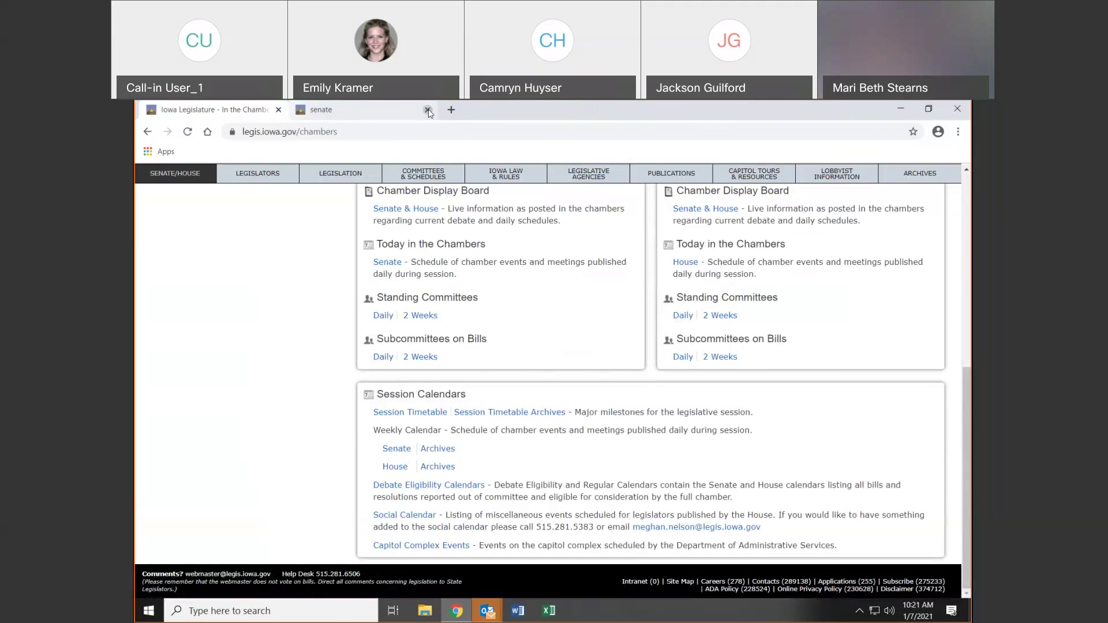
Close the leftover Senate schedule tab and highlight the social calendar contact details
{"action": "left_click", "coordinate": [428, 110]}
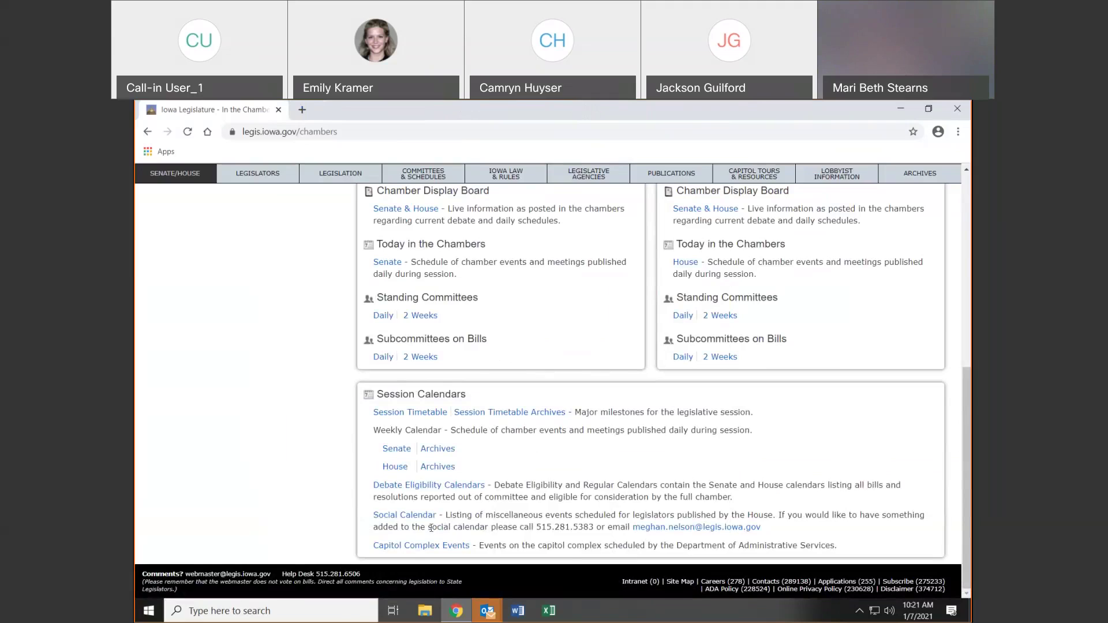
{"action": "left_click_drag", "start_coordinate": [433, 527], "coordinate": [759, 528]}
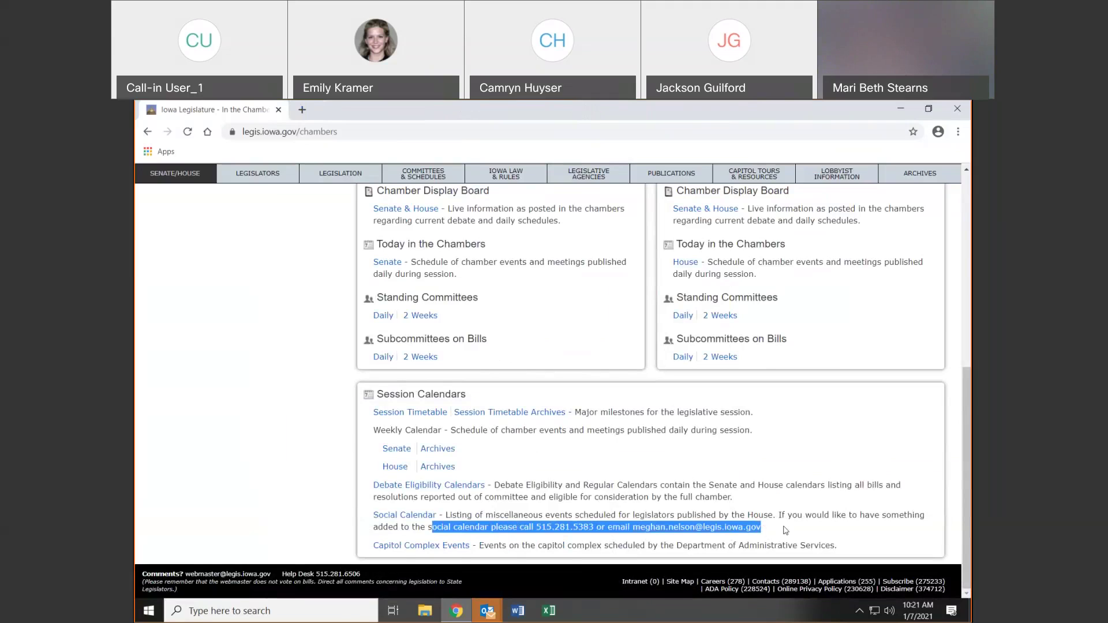
{"action": "left_click", "coordinate": [767, 531]}
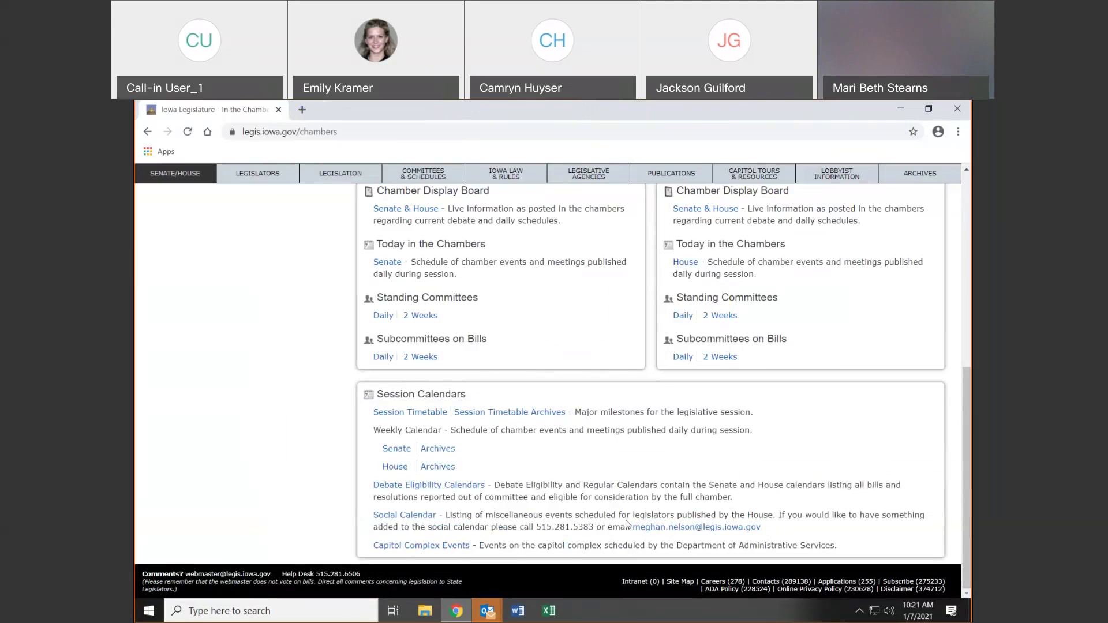
Open Capitol Complex Events past the leaving-site notice, then return to the Legislature tab
{"action": "left_click", "coordinate": [453, 546]}
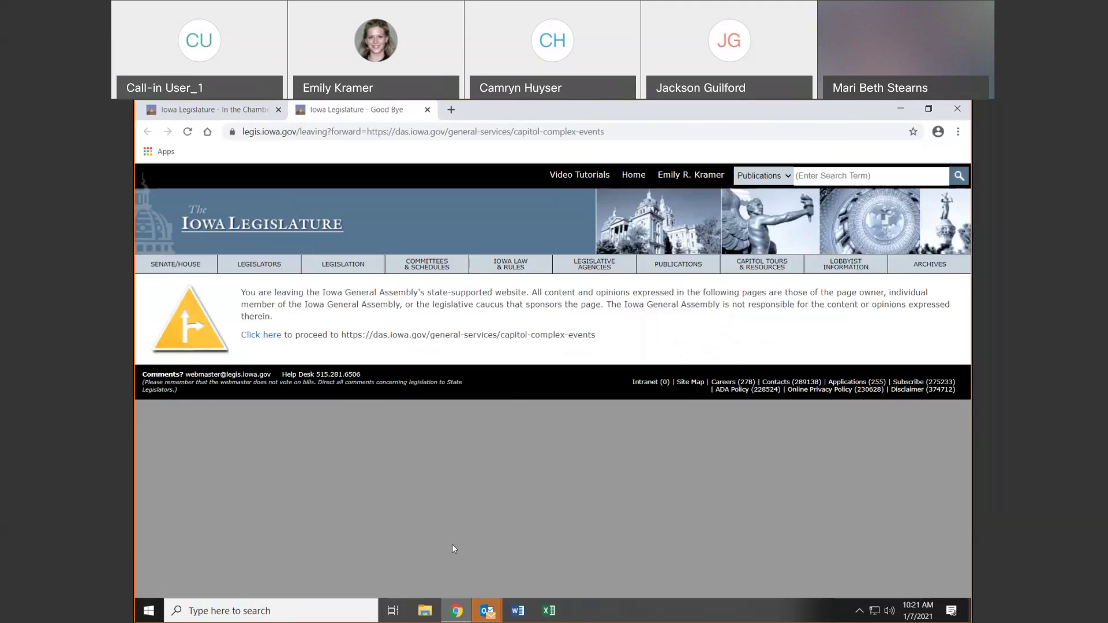
{"action": "left_click", "coordinate": [271, 337]}
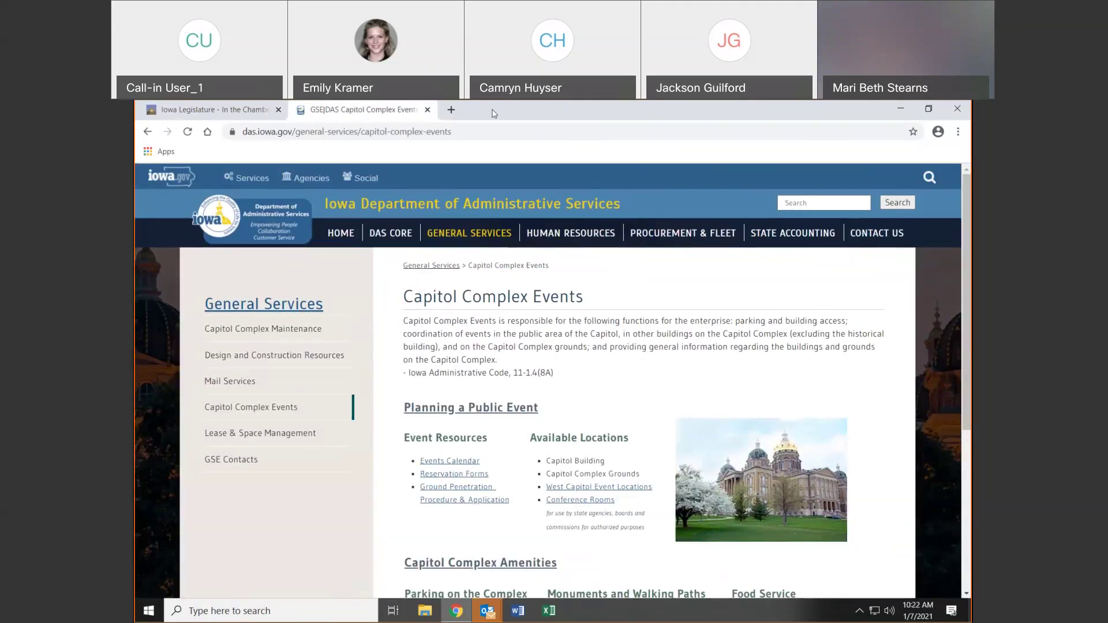
{"action": "left_click", "coordinate": [208, 113]}
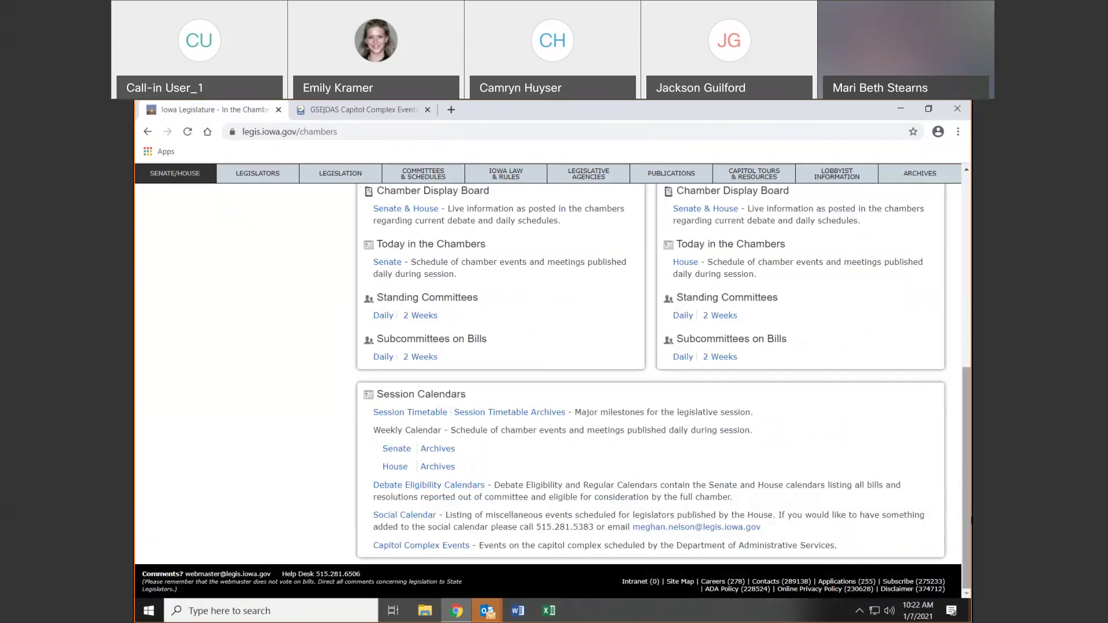
Log out of the member account from the user menu
{"action": "scroll", "coordinate": [552, 392], "scroll_direction": "up", "scroll_amount": 7}
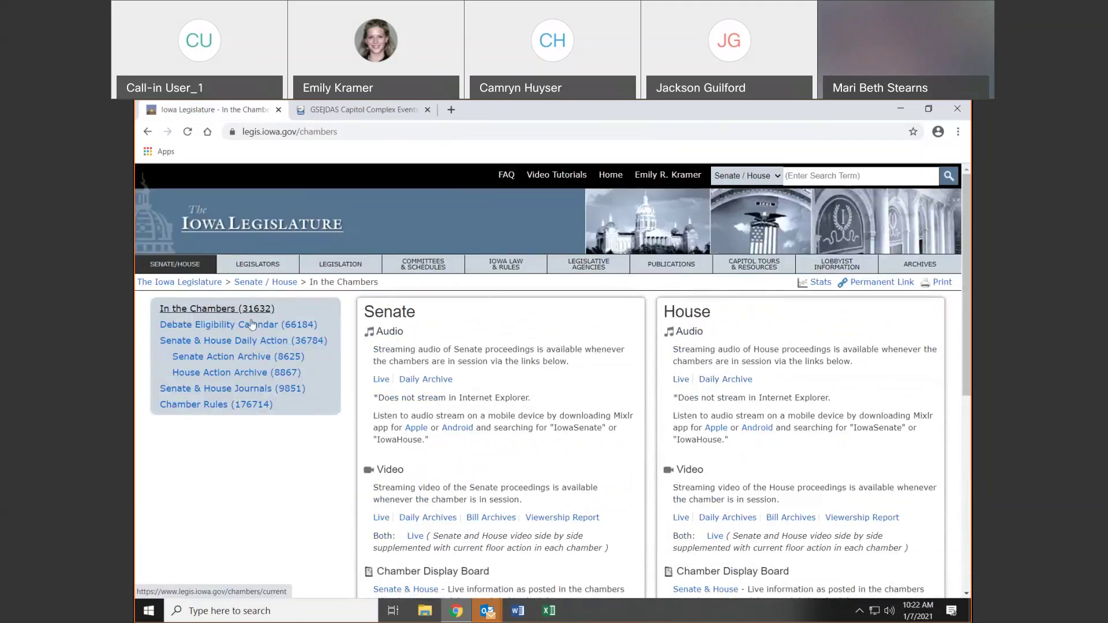
{"action": "left_click", "coordinate": [668, 175]}
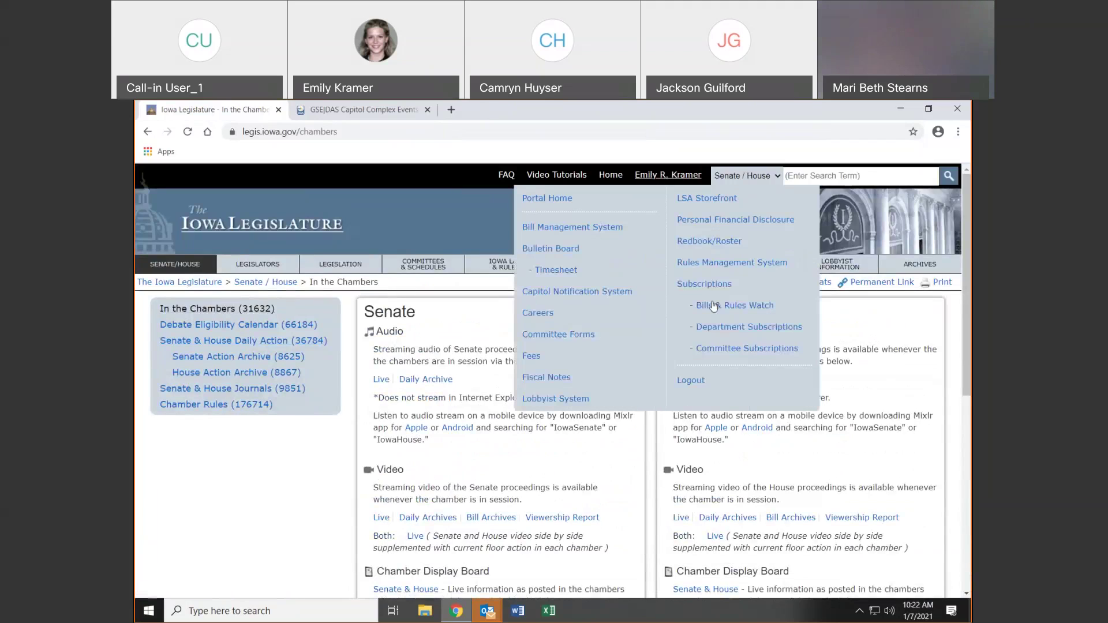
{"action": "left_click", "coordinate": [698, 385]}
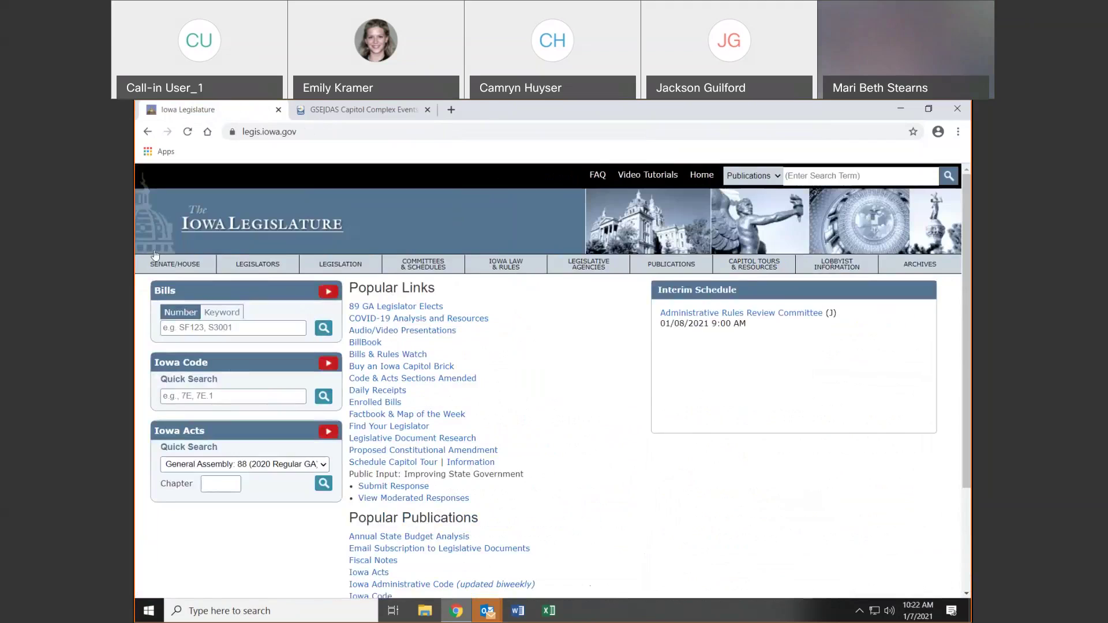
View the Debate Eligibility Calendar page, then go back to In the Chambers
{"action": "left_click", "coordinate": [165, 268]}
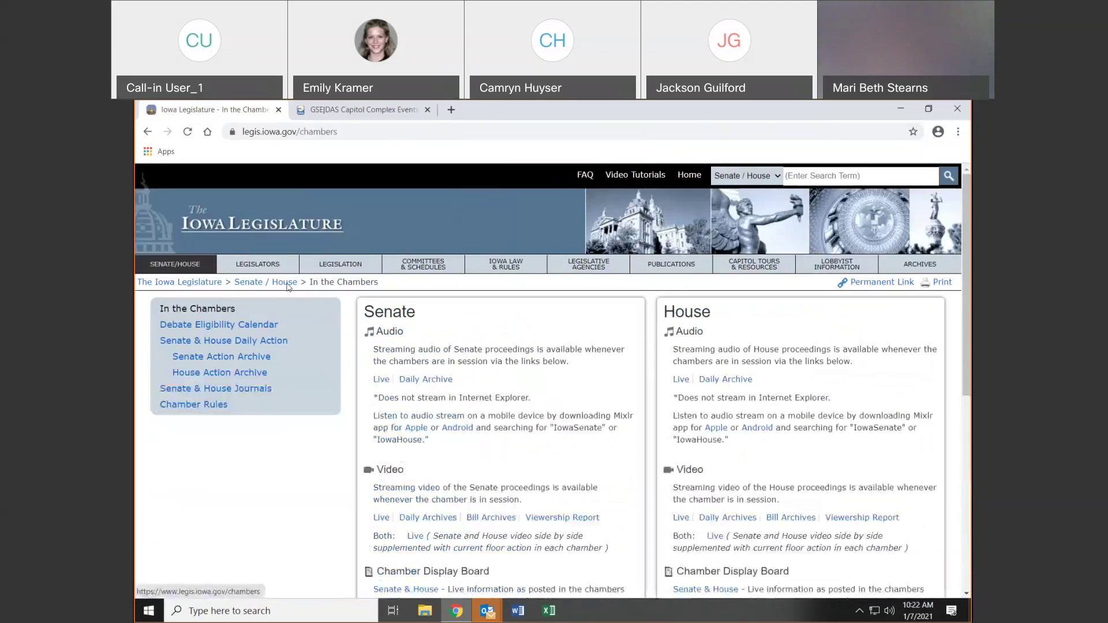
{"action": "left_click", "coordinate": [189, 328]}
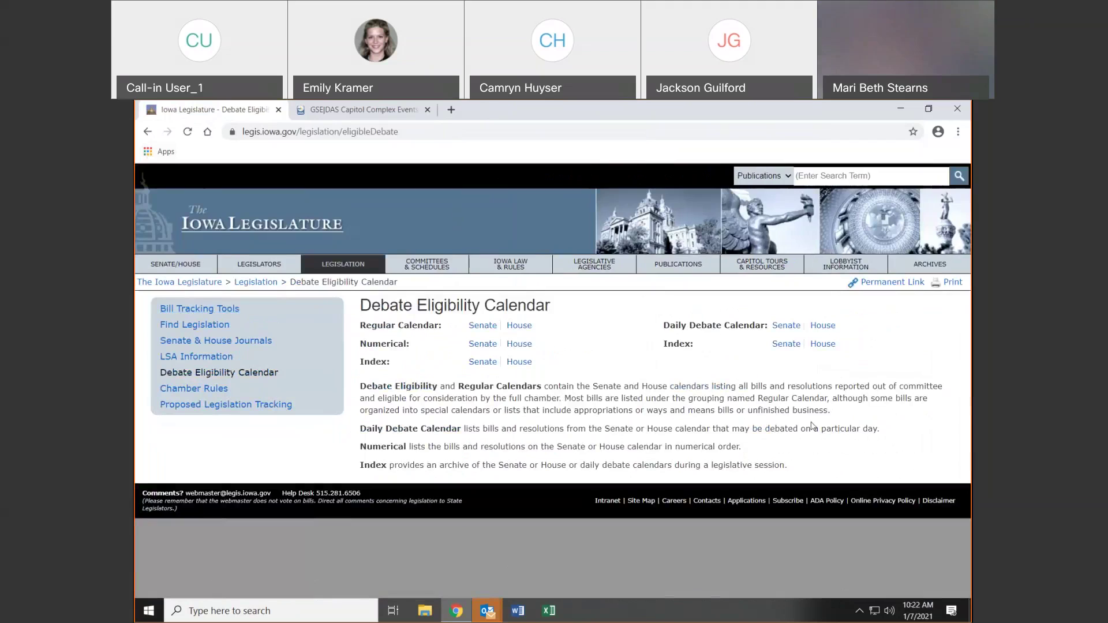
{"action": "left_click", "coordinate": [147, 132]}
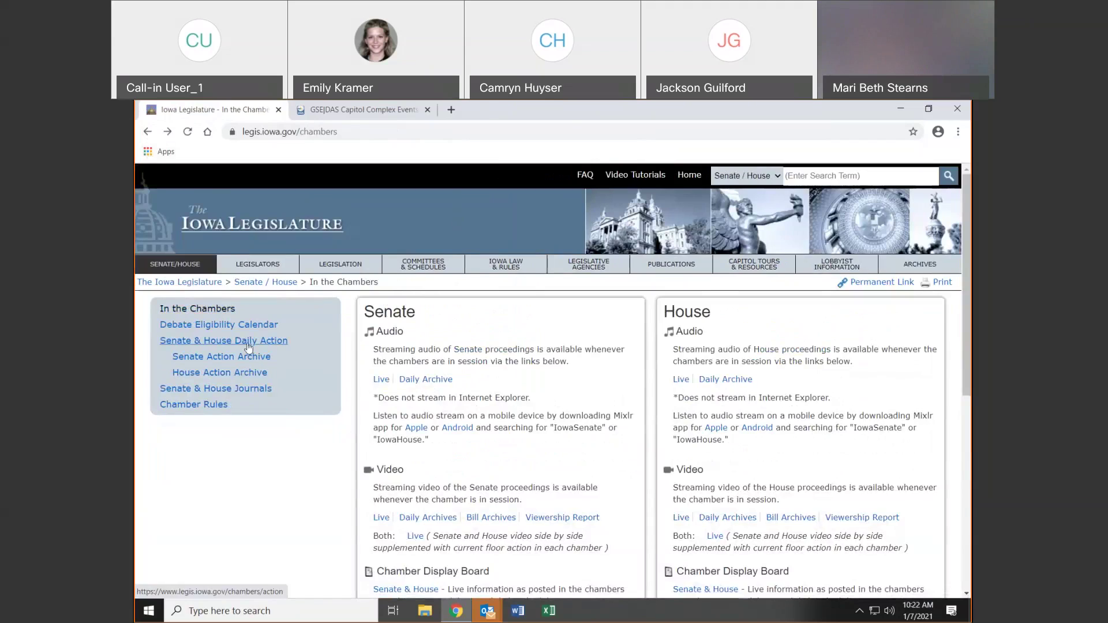
Browse Senate & House Daily Action, the Senate and House Action Archives, Journals, then LSA Publications
{"action": "left_click", "coordinate": [249, 341]}
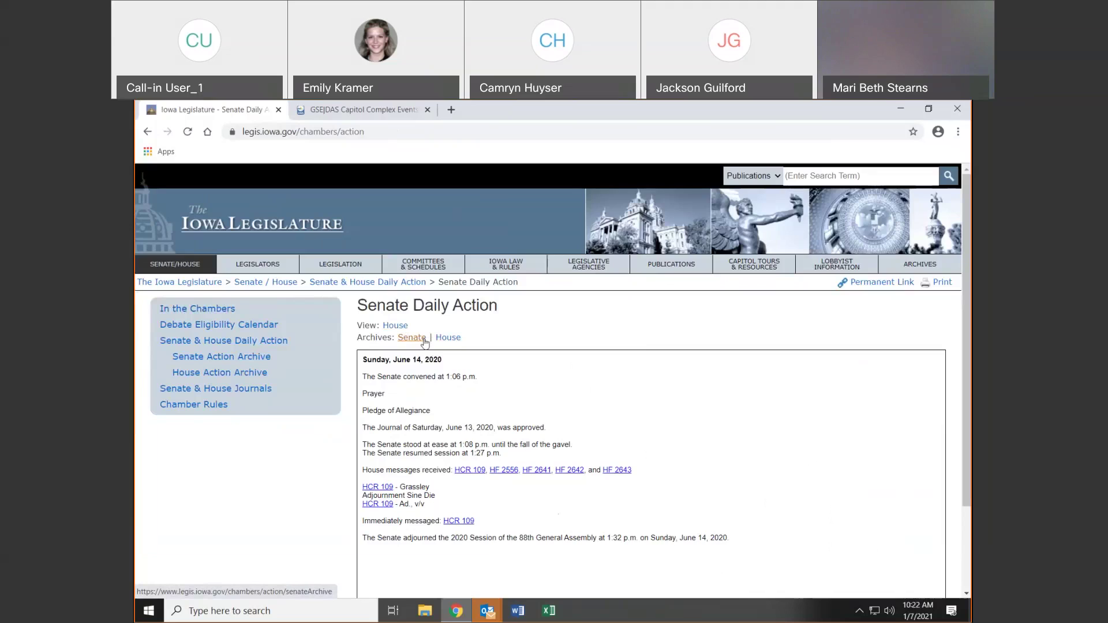
{"action": "left_click", "coordinate": [262, 357]}
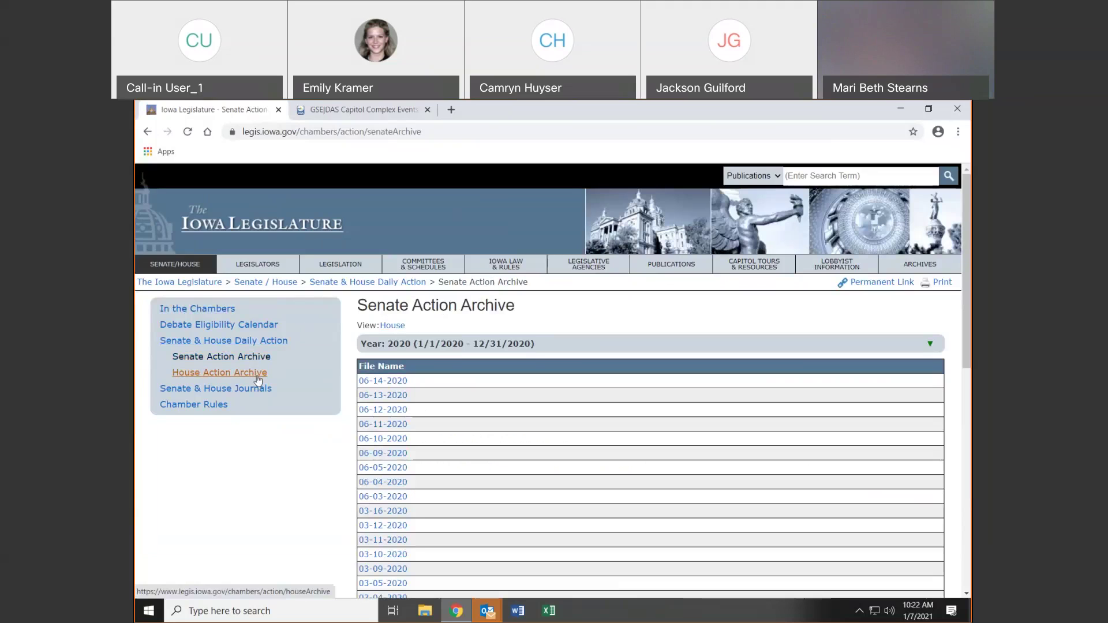
{"action": "left_click", "coordinate": [258, 375]}
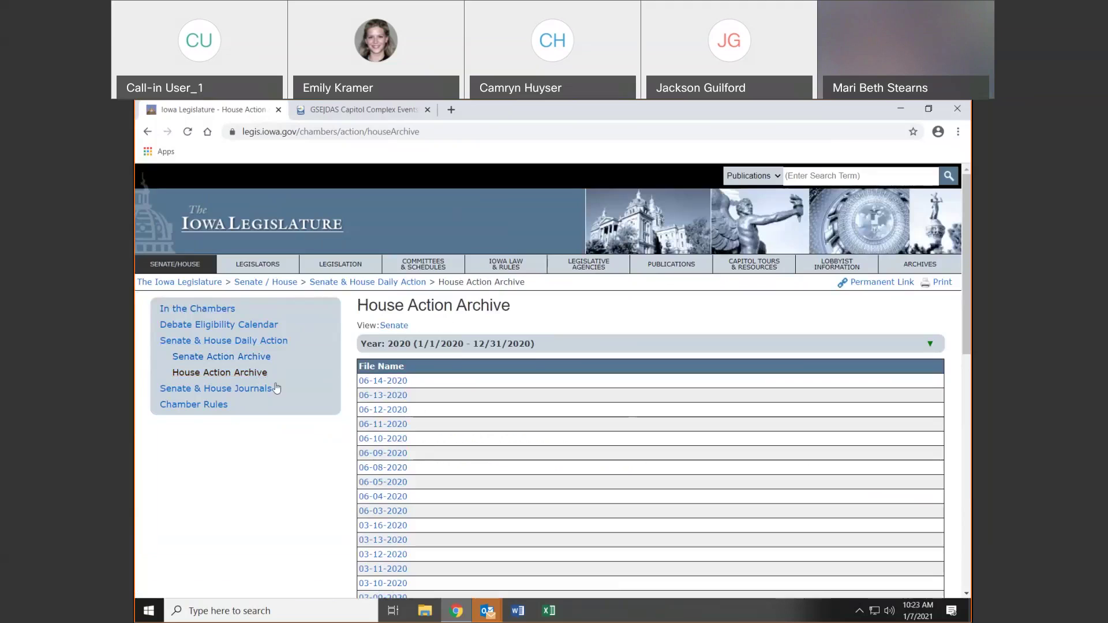
{"action": "left_click", "coordinate": [252, 390]}
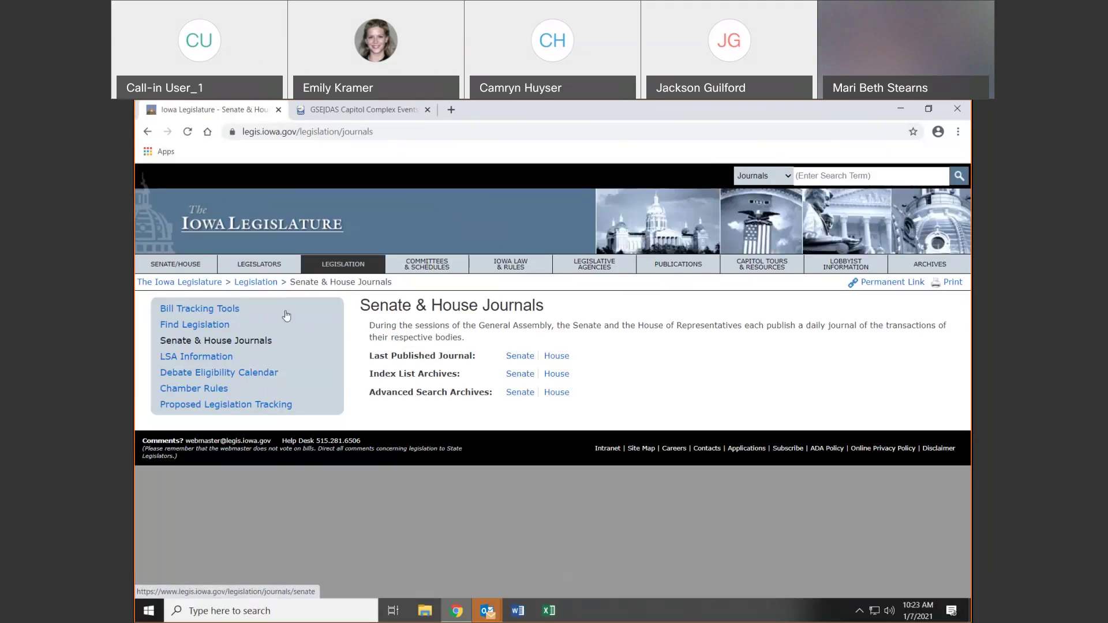
{"action": "left_click", "coordinate": [185, 358]}
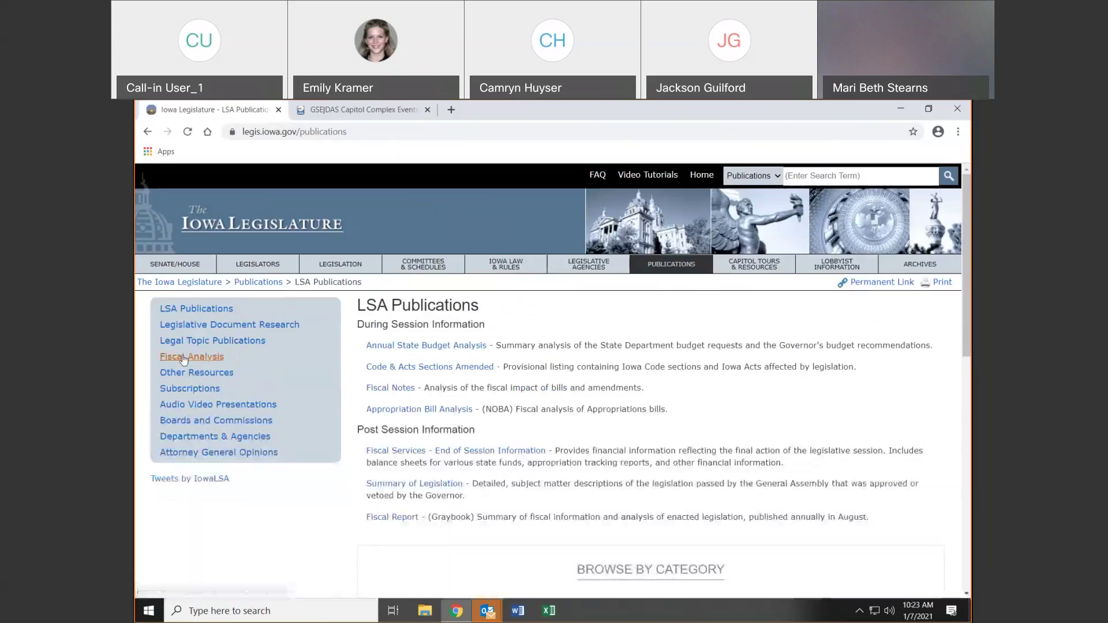
Go to In the Chambers and open the General Assembly 88 Chamber Rules page
{"action": "left_click", "coordinate": [173, 265]}
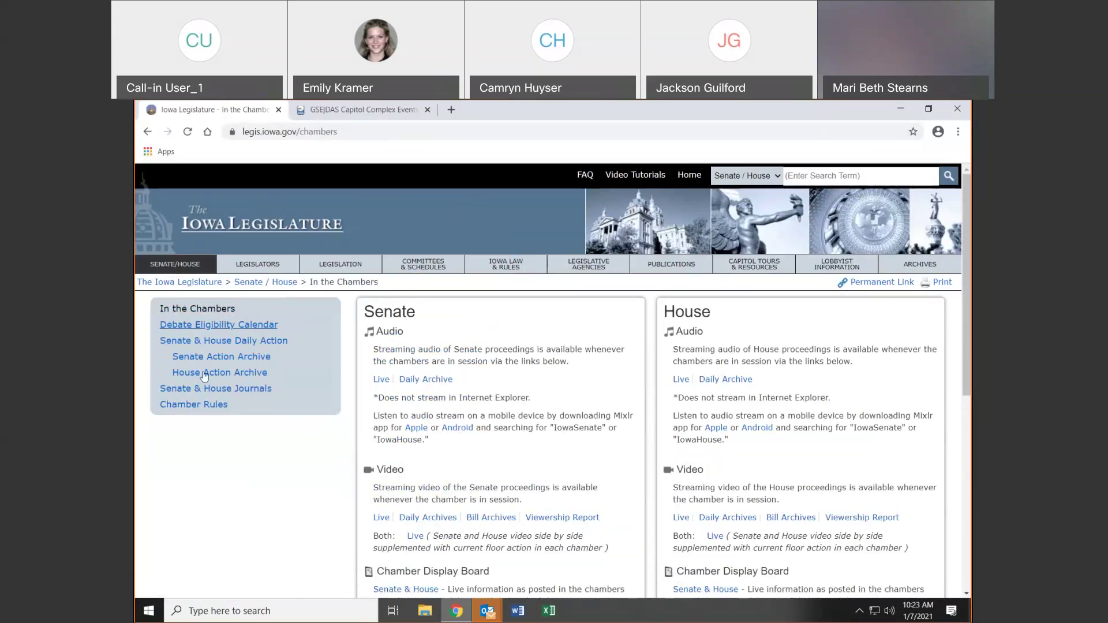
{"action": "left_click", "coordinate": [183, 406]}
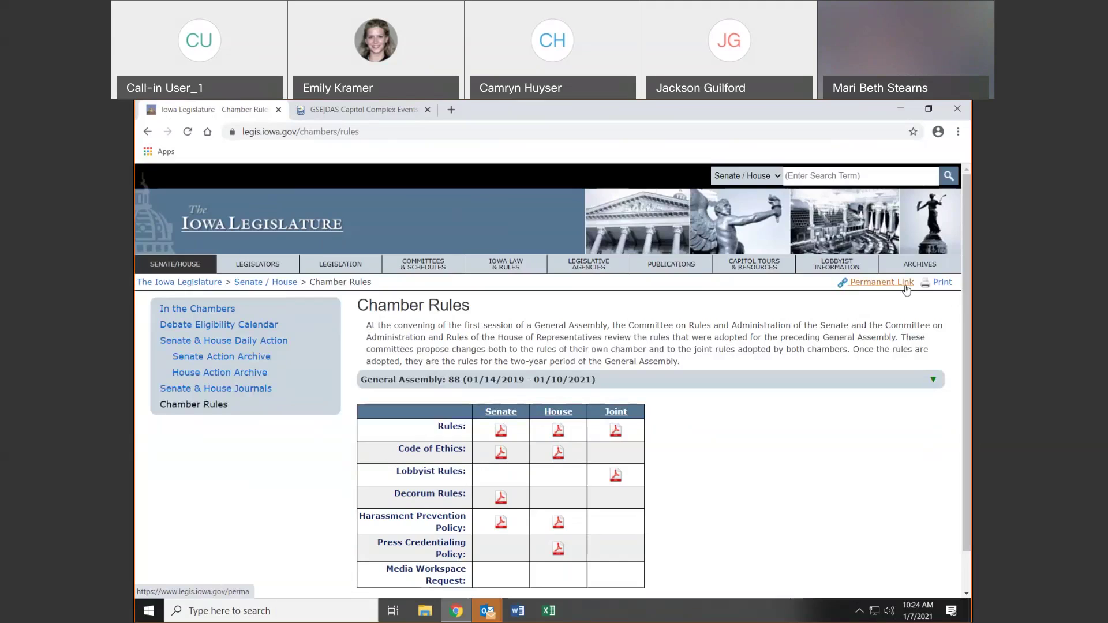
View and dismiss the Chamber Rules permanent link, then go to the Legislators page
{"action": "left_click", "coordinate": [906, 291]}
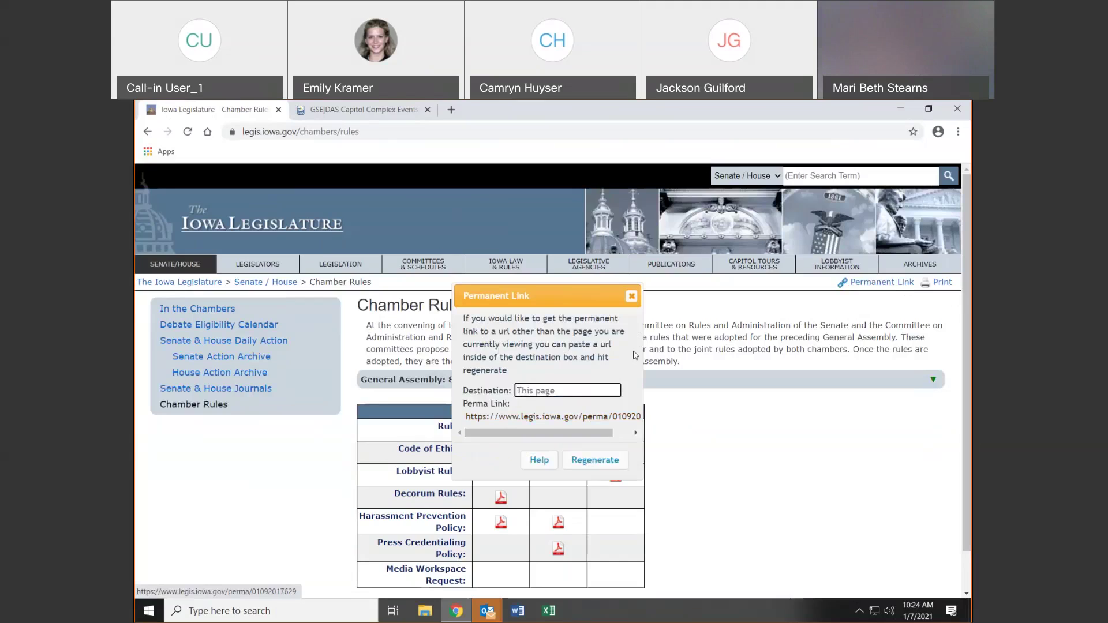
{"action": "left_click", "coordinate": [632, 297]}
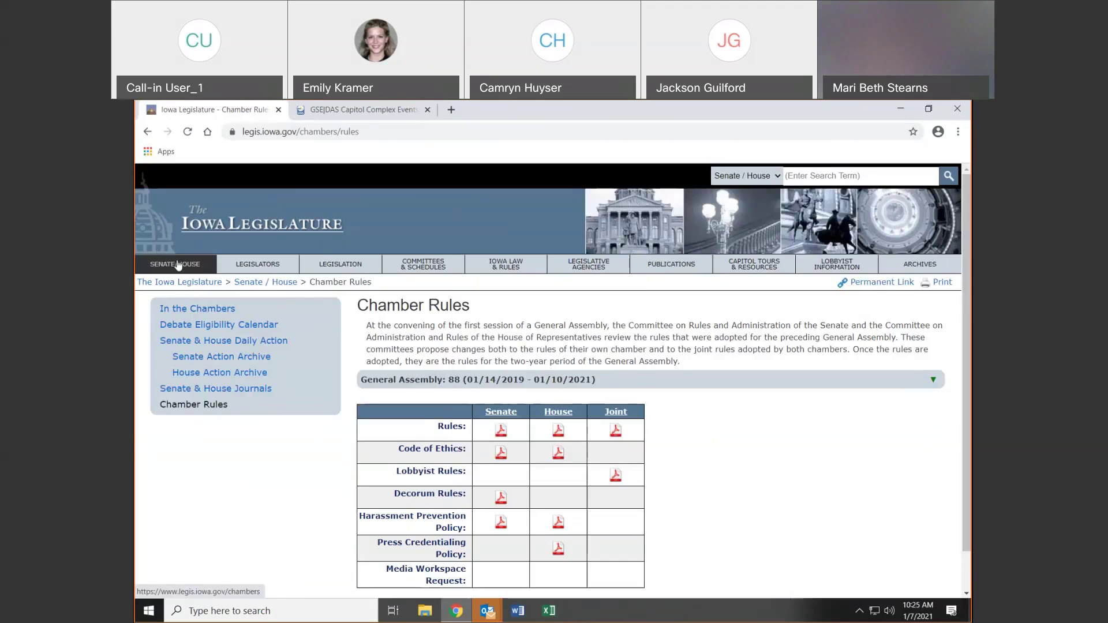
{"action": "left_click", "coordinate": [268, 271]}
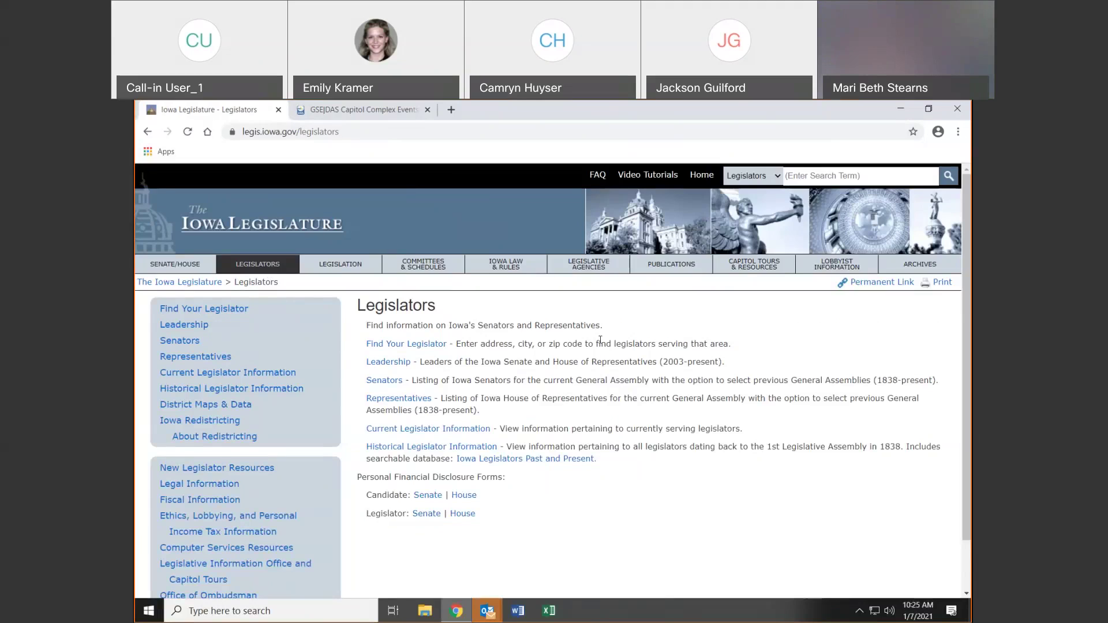
Browse New Legislator Resources, Legal, Fiscal and Computer Services Resources pages, then return to Legislators
{"action": "scroll", "coordinate": [190, 415], "scroll_direction": "down", "scroll_amount": 2}
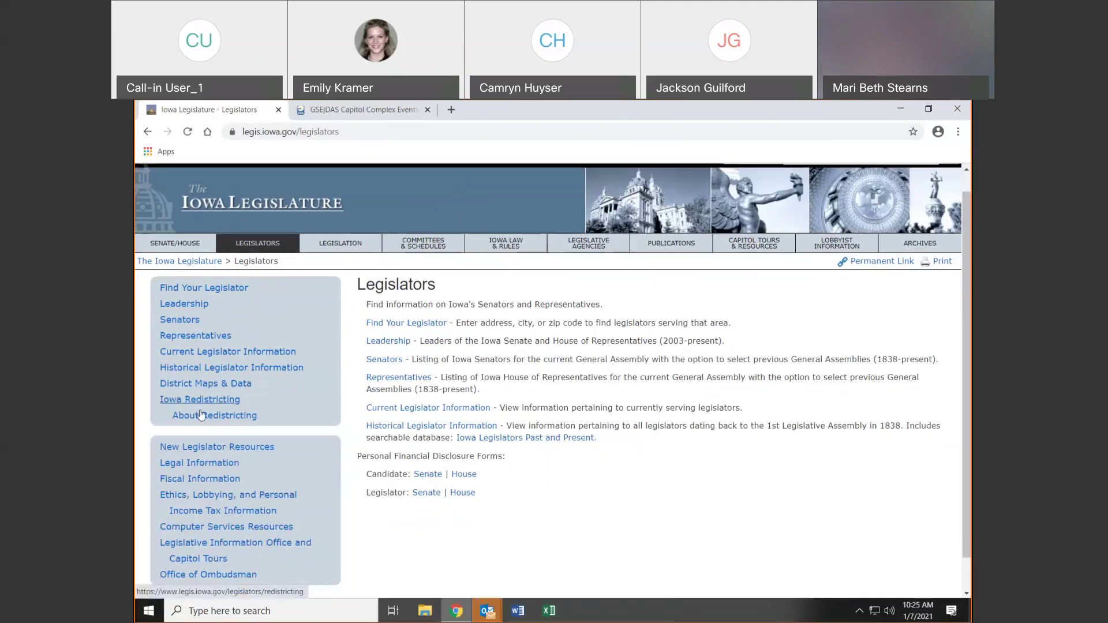
{"action": "left_click", "coordinate": [187, 411]}
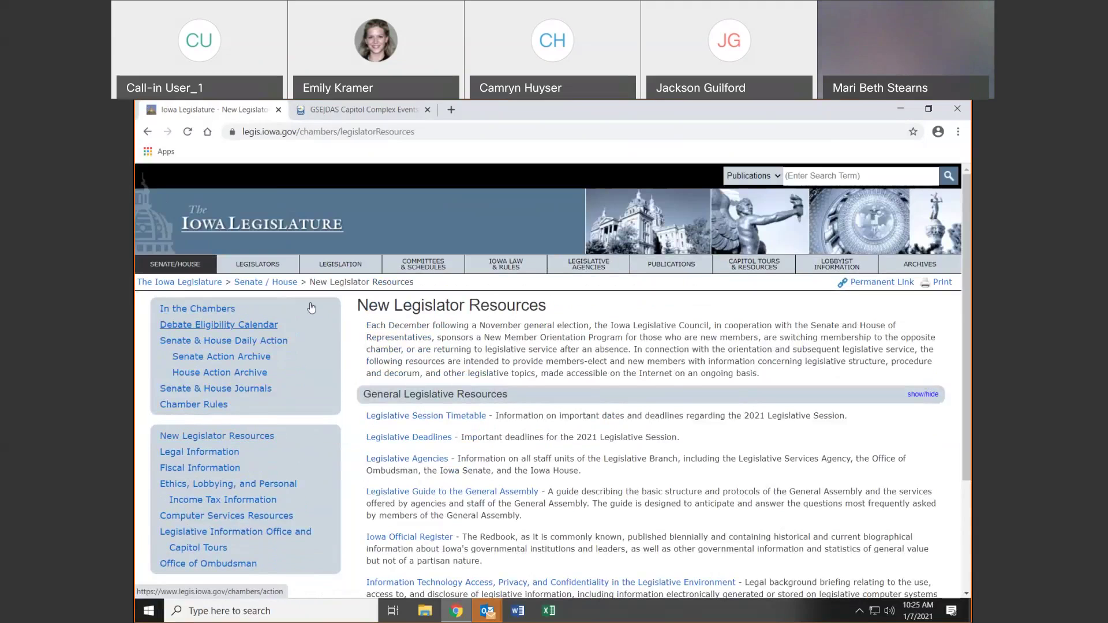
{"action": "scroll", "coordinate": [860, 437], "scroll_direction": "down", "scroll_amount": 3}
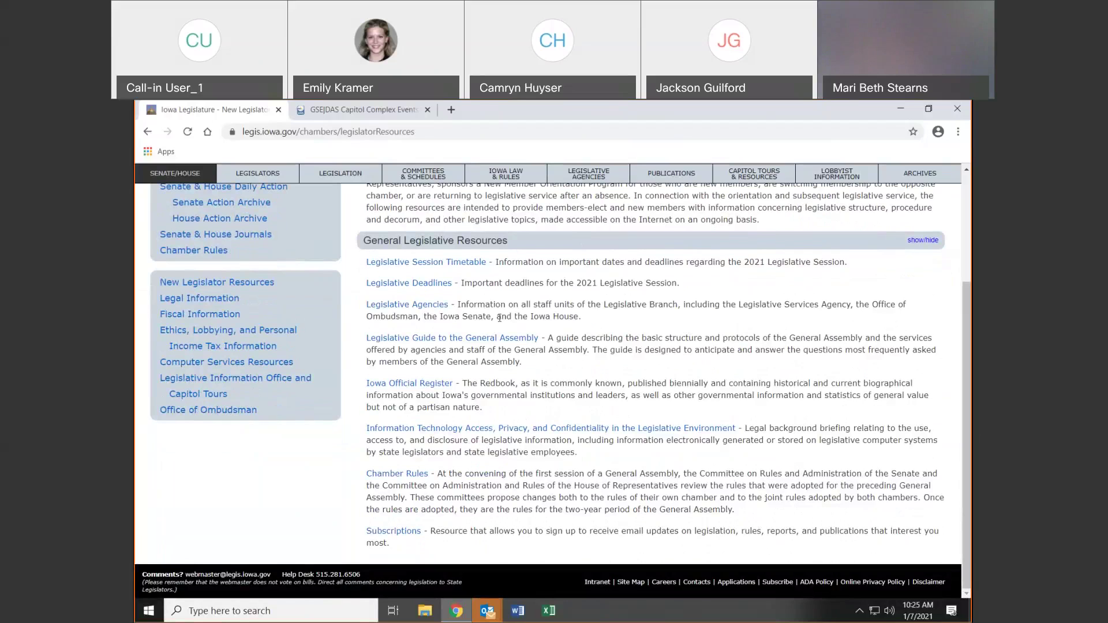
{"action": "left_click", "coordinate": [222, 298]}
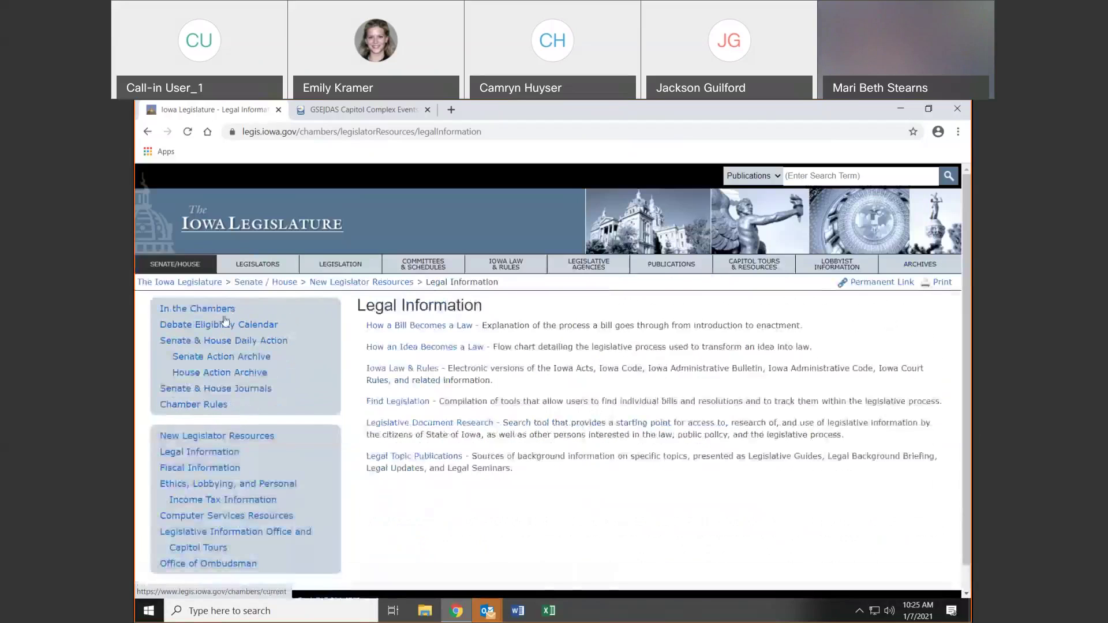
{"action": "left_click", "coordinate": [200, 469]}
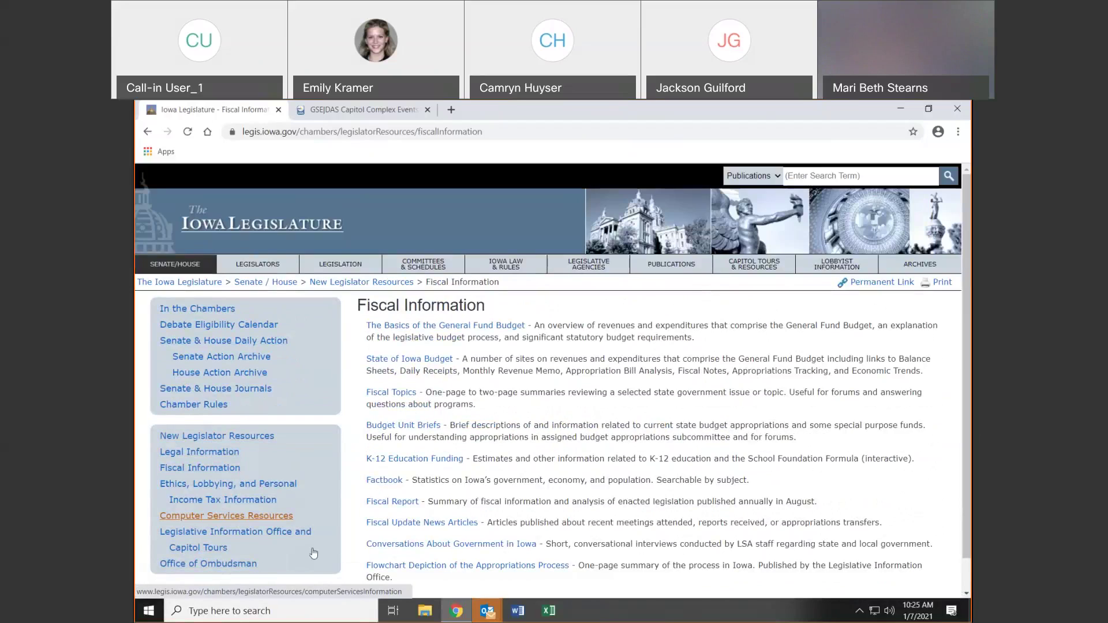
{"action": "left_click", "coordinate": [198, 517]}
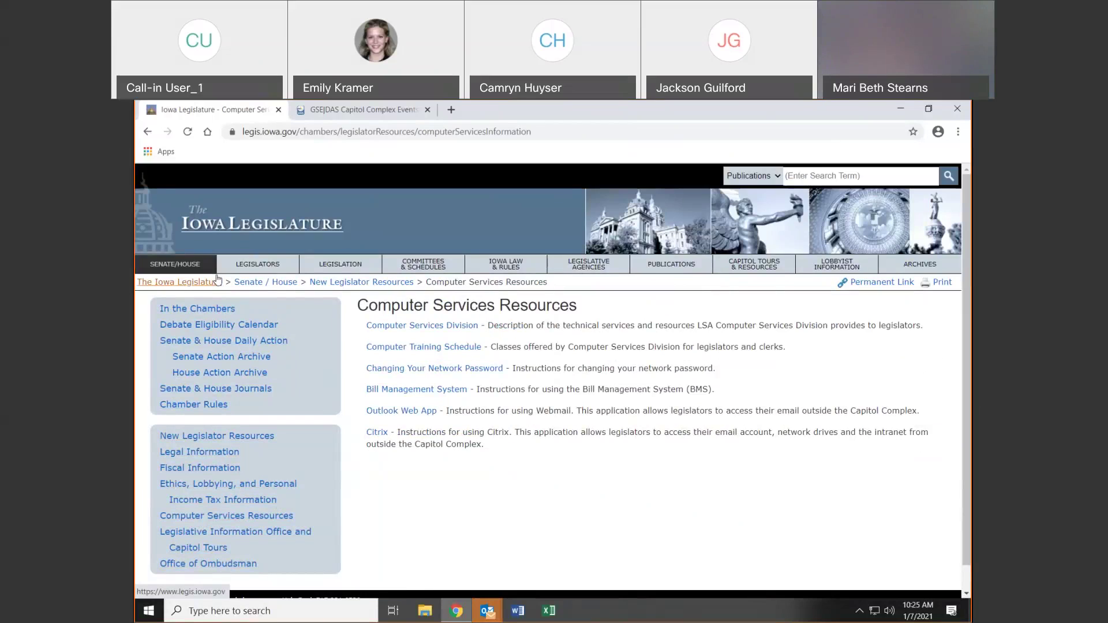
{"action": "left_click", "coordinate": [231, 273]}
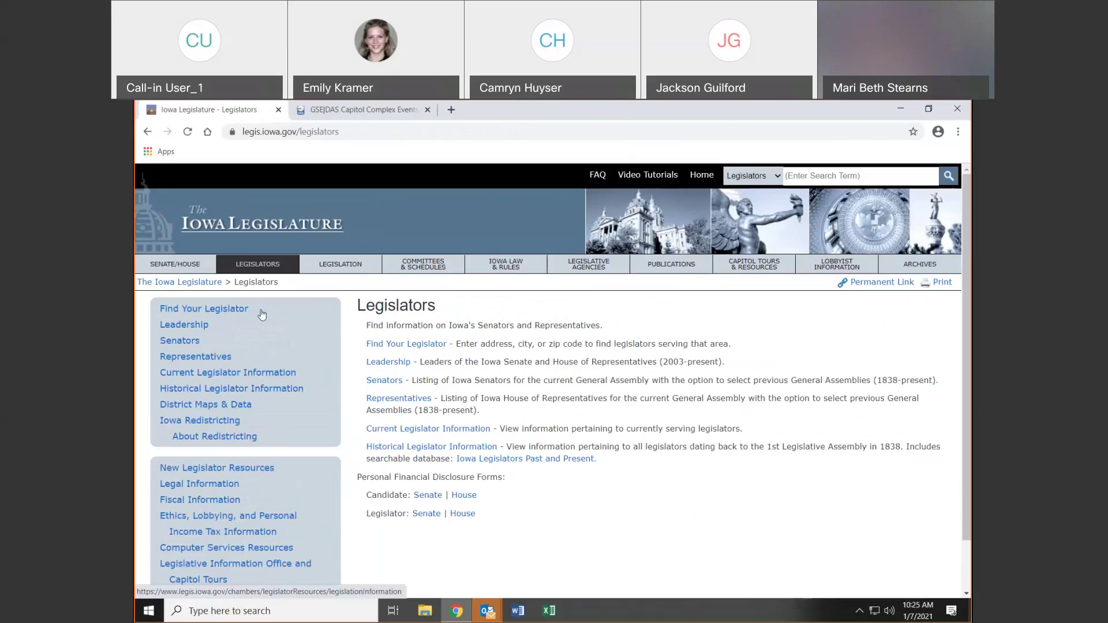
Open Find Your Legislator, preview the City, Zip Code, County and School District tabs, ending on Address
{"action": "left_click", "coordinate": [217, 310]}
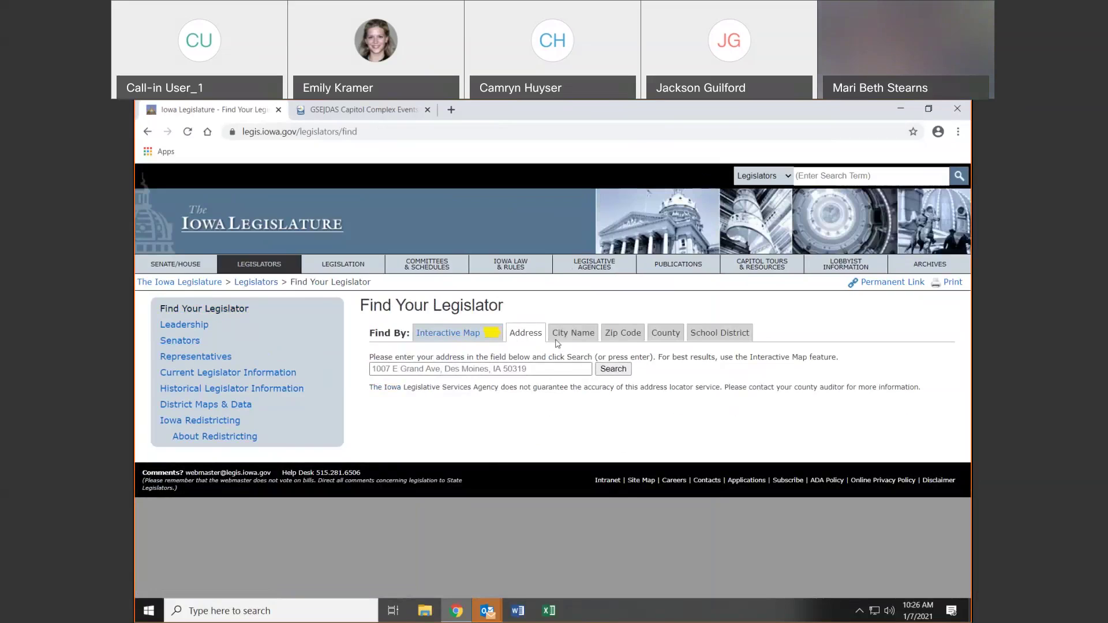
{"action": "left_click", "coordinate": [519, 369]}
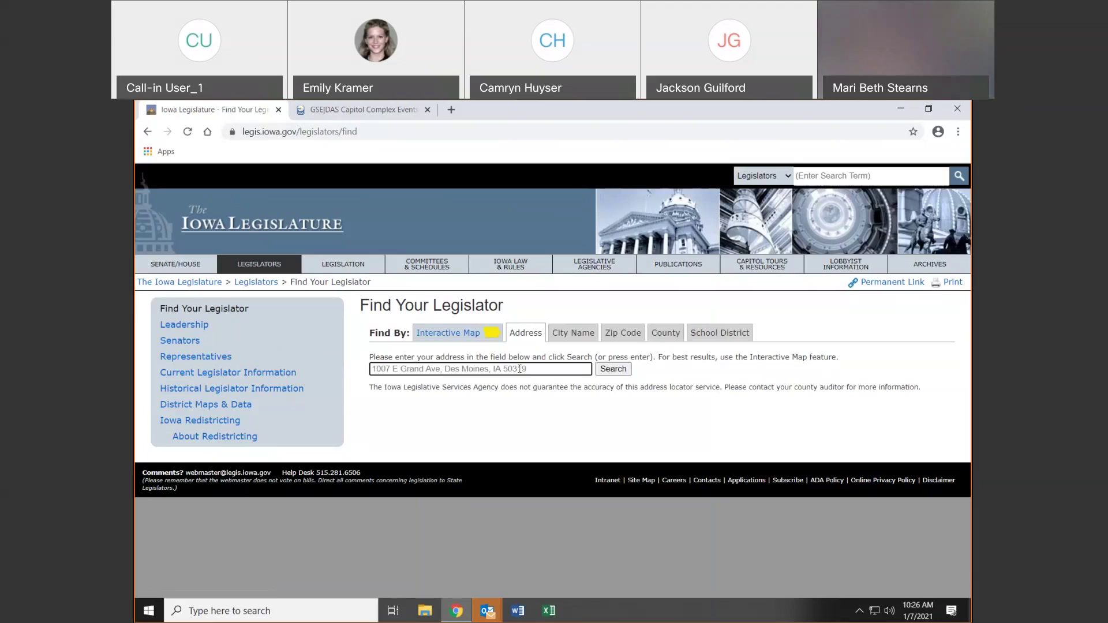
{"action": "left_click", "coordinate": [568, 334]}
{"action": "left_click", "coordinate": [614, 339]}
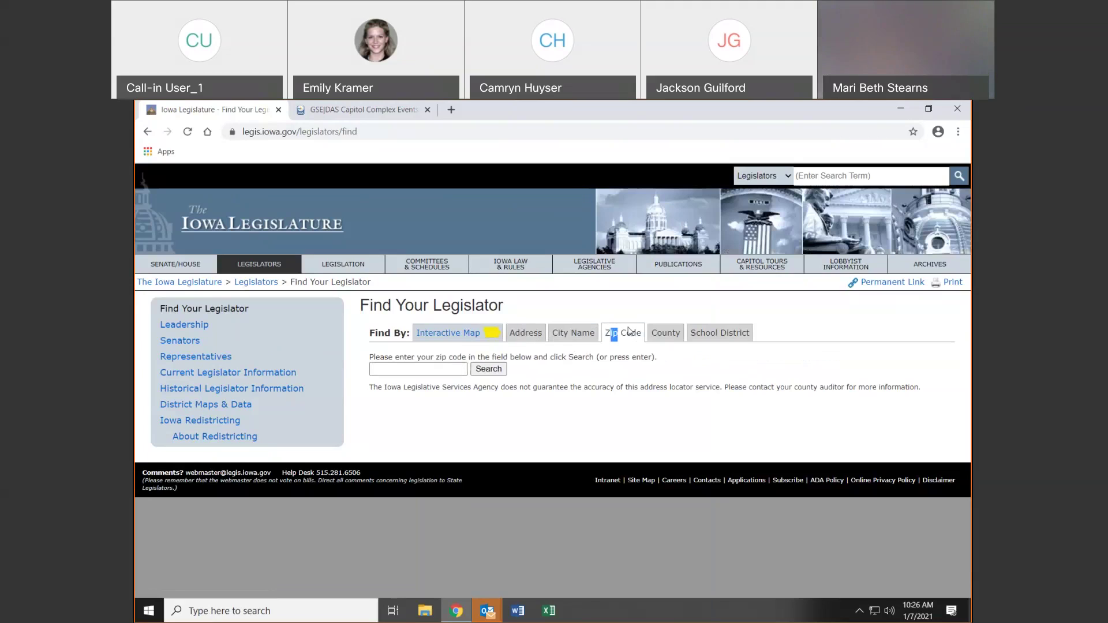
{"action": "left_click", "coordinate": [666, 338]}
{"action": "left_click", "coordinate": [697, 335]}
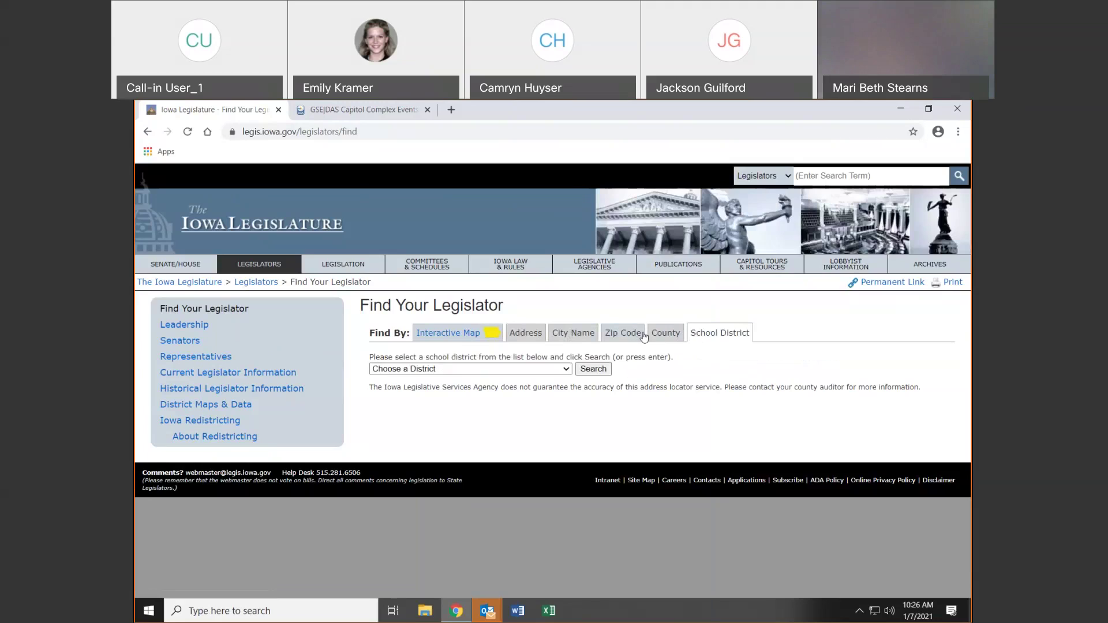
{"action": "left_click", "coordinate": [651, 334]}
{"action": "left_click", "coordinate": [633, 335]}
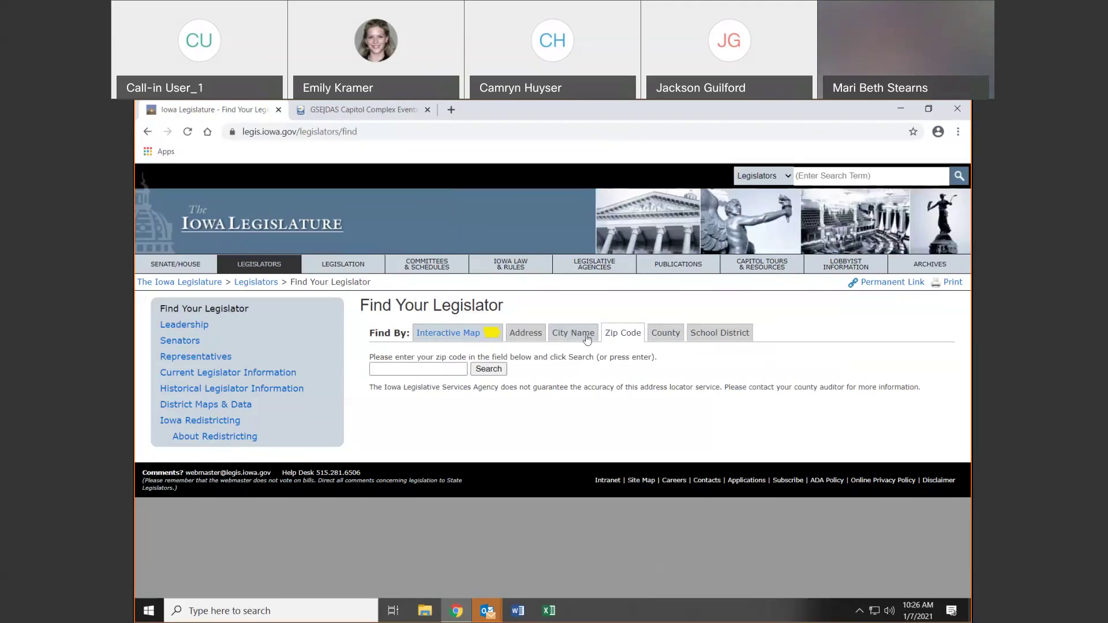
{"action": "left_click", "coordinate": [587, 337]}
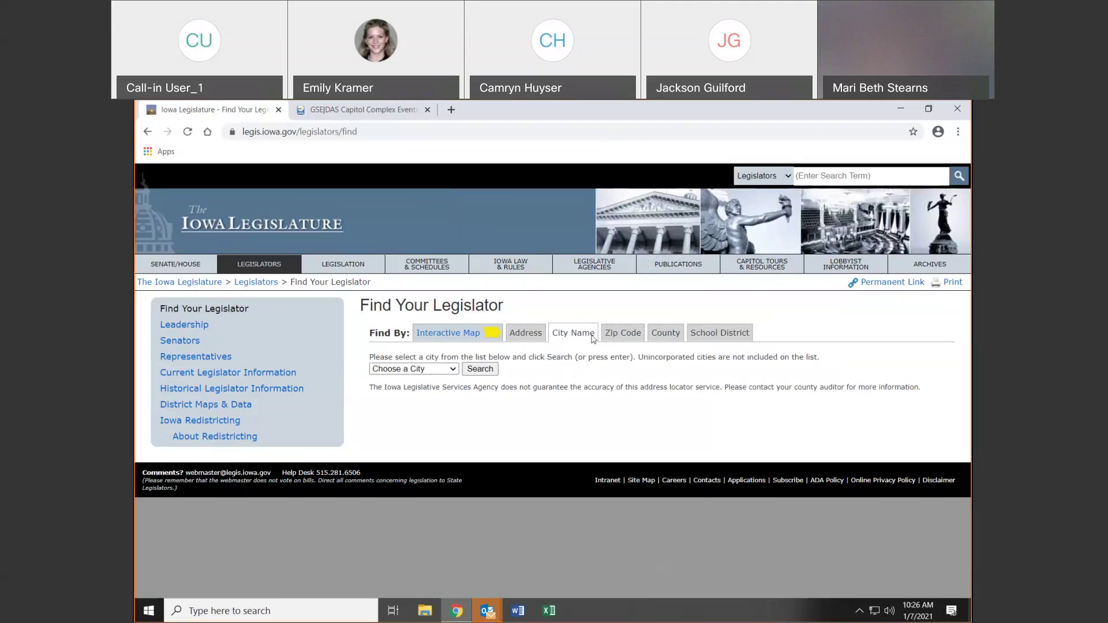
{"action": "left_click", "coordinate": [531, 334]}
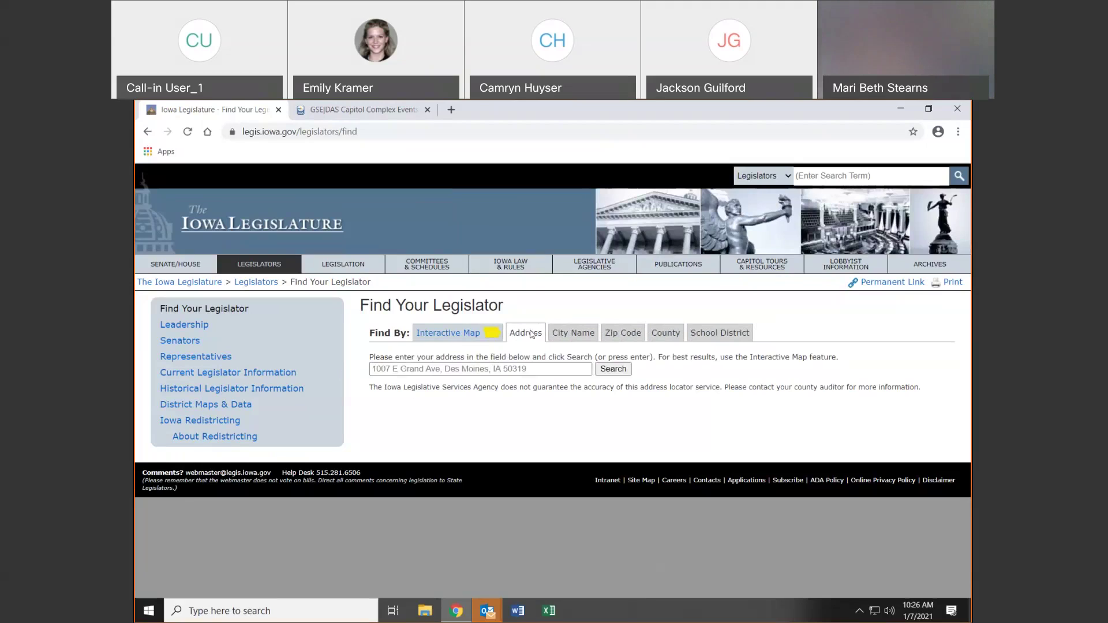
{"action": "left_click", "coordinate": [483, 370]}
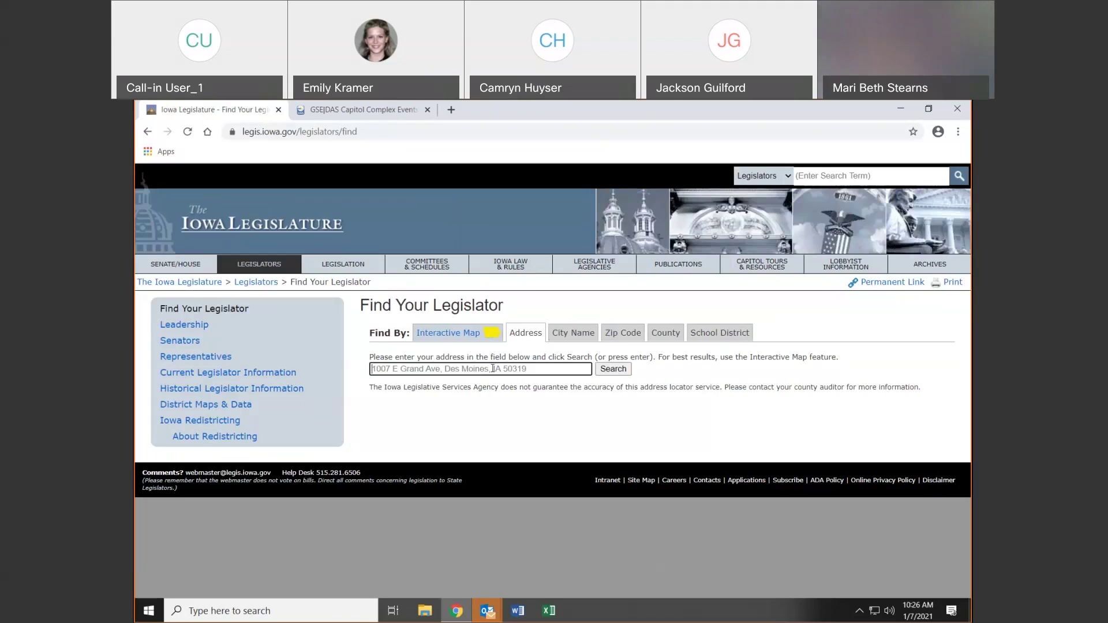
Look up the legislators for 1112 E. Grand Ave., Des Moines, IA 50319
{"action": "type", "text": "1112 E. Gr"}
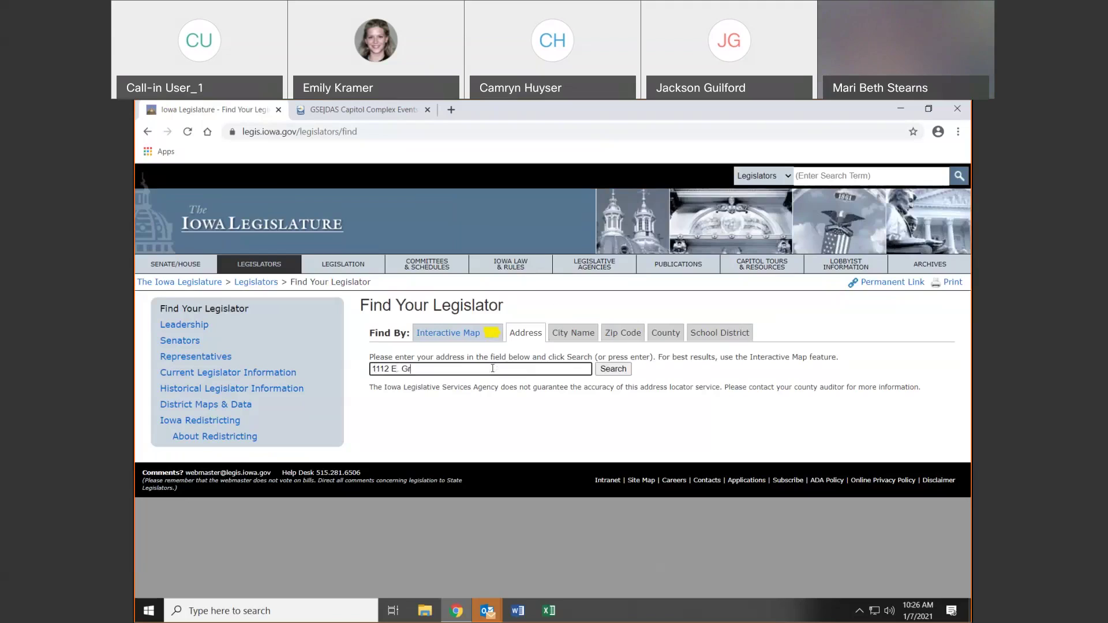
{"action": "type", "text": "and Ave. Des Moines"}
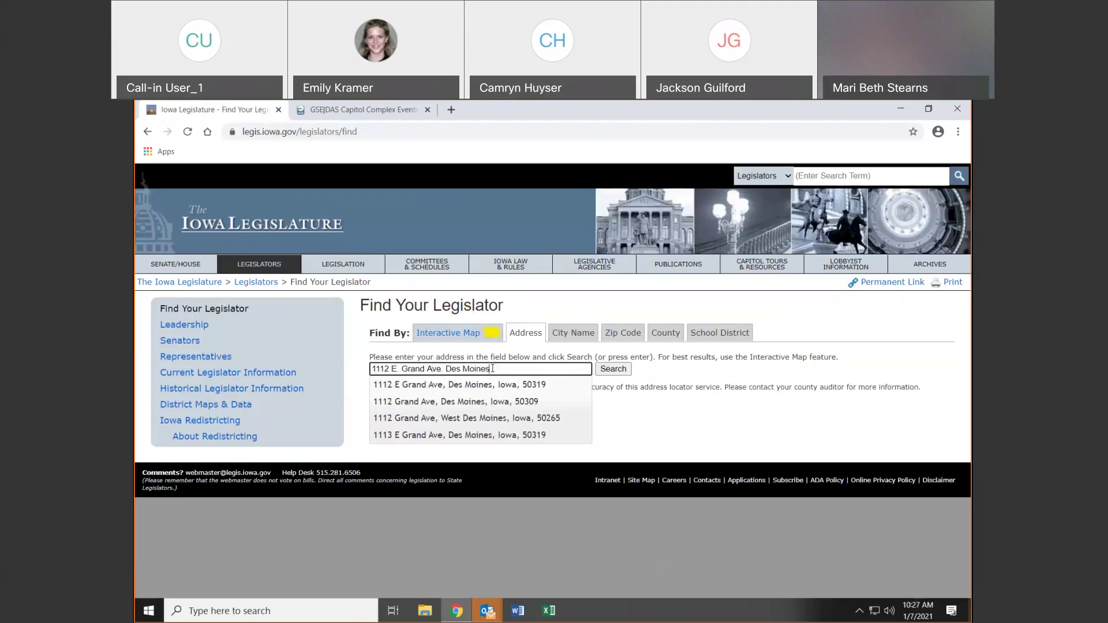
{"action": "type", "text": ", IA 50319"}
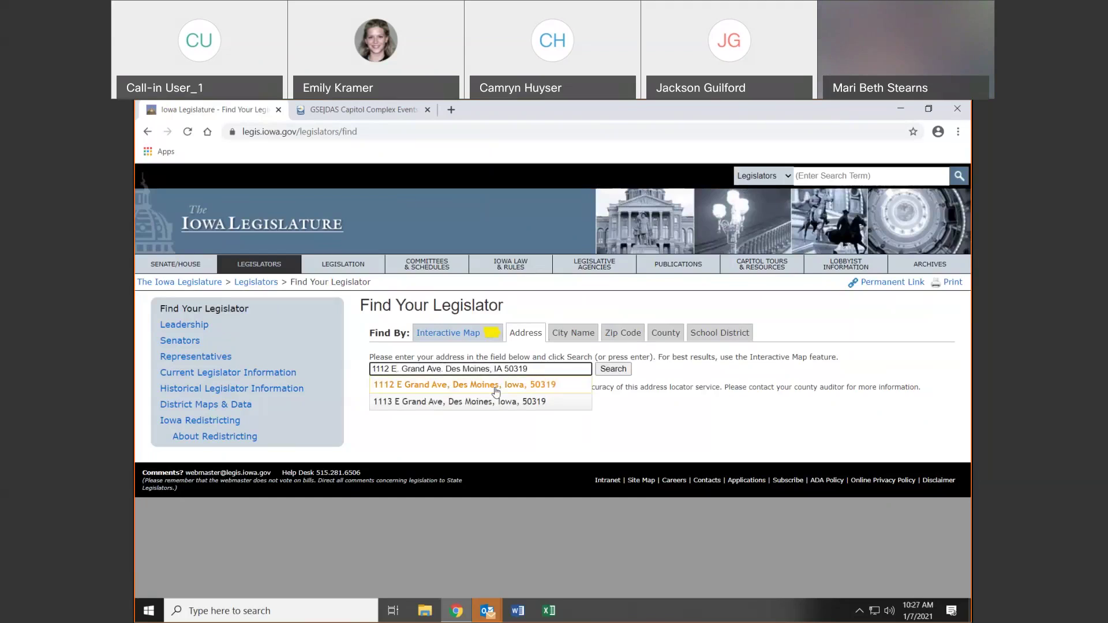
{"action": "left_click", "coordinate": [495, 385]}
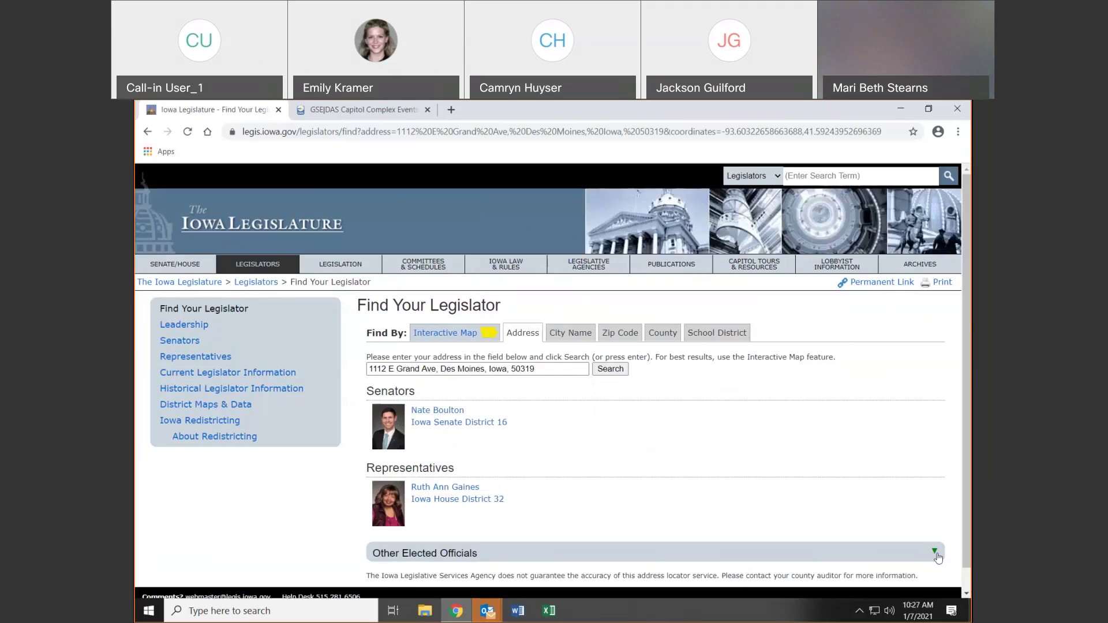
Expand Other Elected Officials, then switch to the City Name lookup and open its city list
{"action": "left_click", "coordinate": [934, 555]}
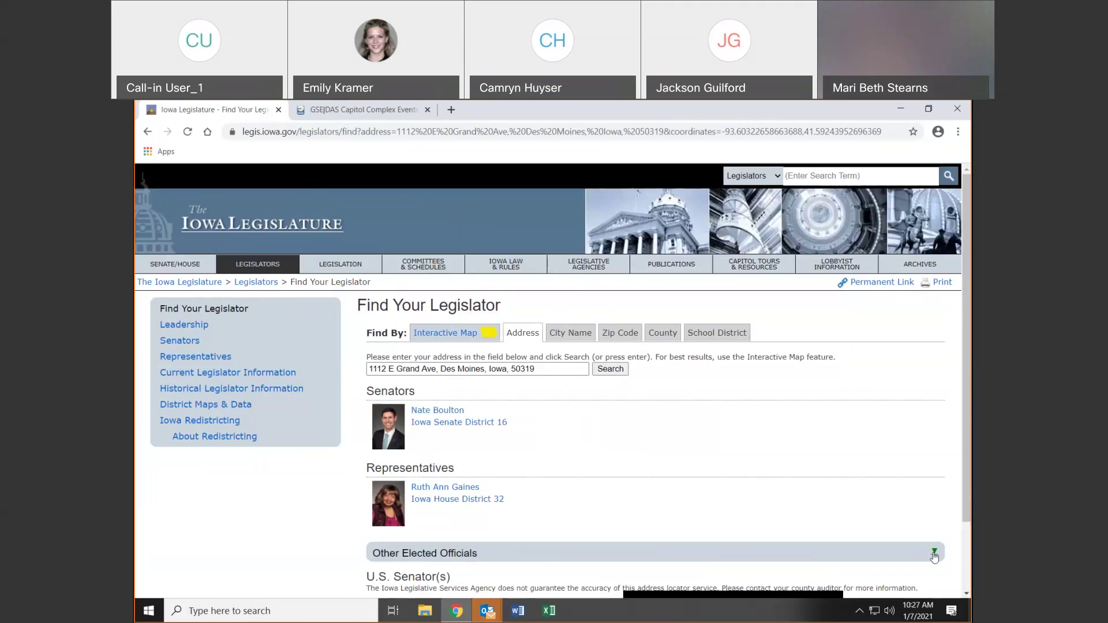
{"action": "scroll", "coordinate": [935, 557], "scroll_direction": "down", "scroll_amount": 2}
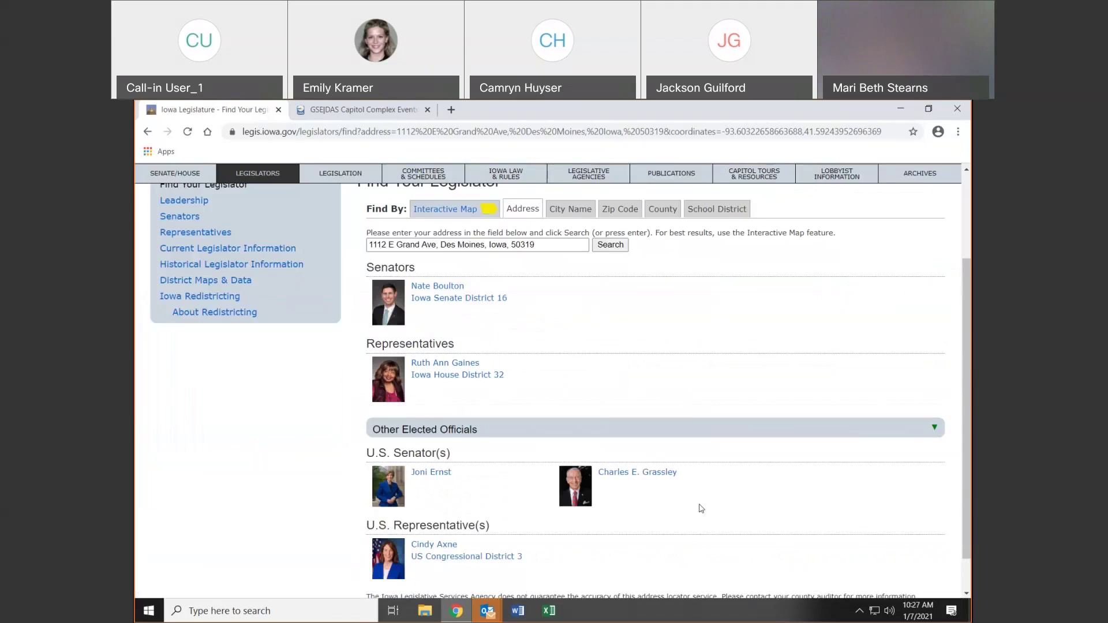
{"action": "scroll", "coordinate": [701, 508], "scroll_direction": "up", "scroll_amount": 2}
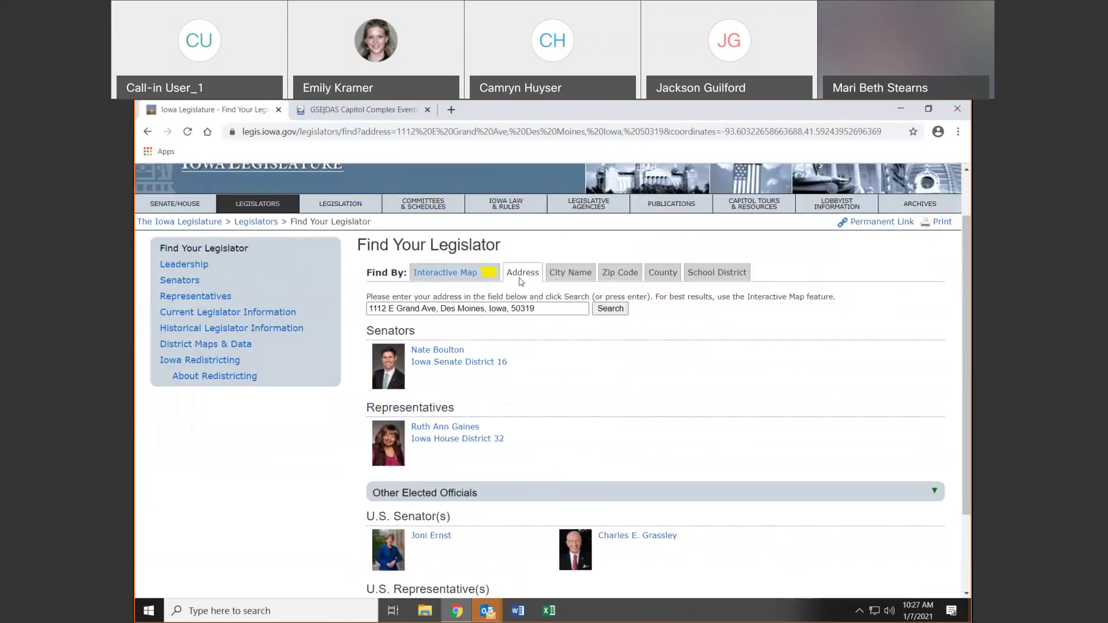
{"action": "left_click", "coordinate": [570, 273]}
{"action": "left_click", "coordinate": [453, 369]}
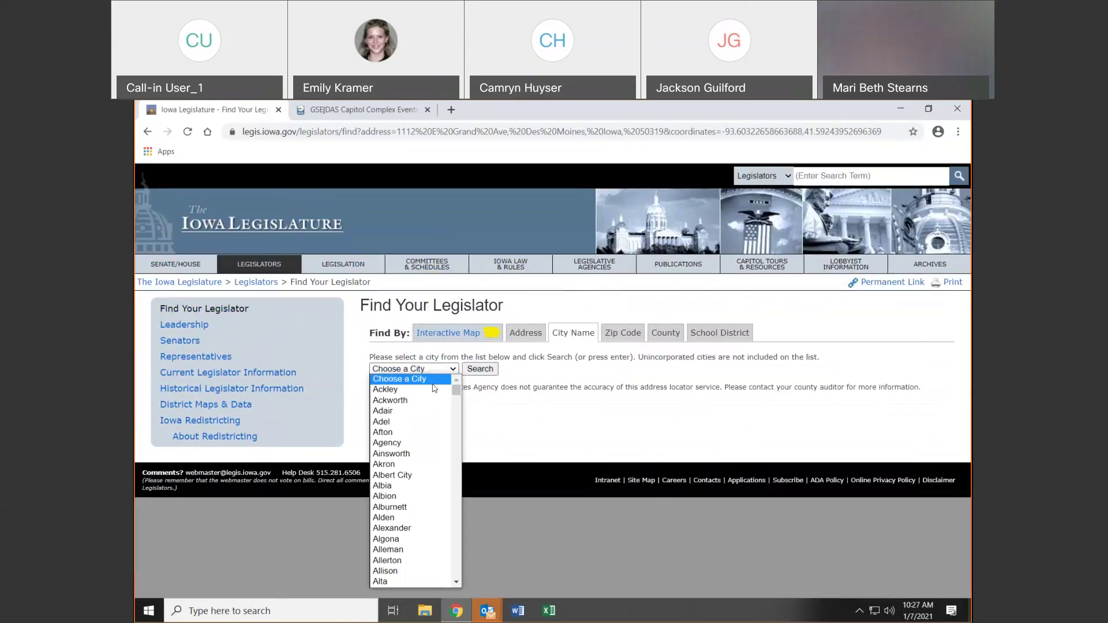
Search the legislators for Ackworth, then open the Interactive Map in a new tab
{"action": "left_click", "coordinate": [456, 397]}
{"action": "left_click", "coordinate": [469, 370]}
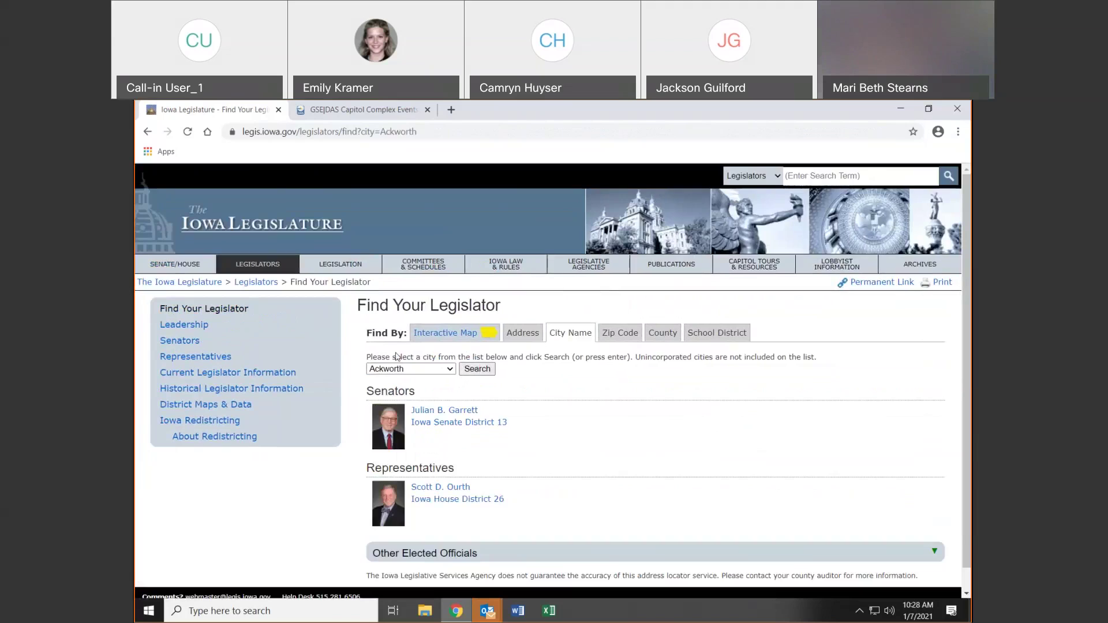
{"action": "left_click", "coordinate": [458, 332]}
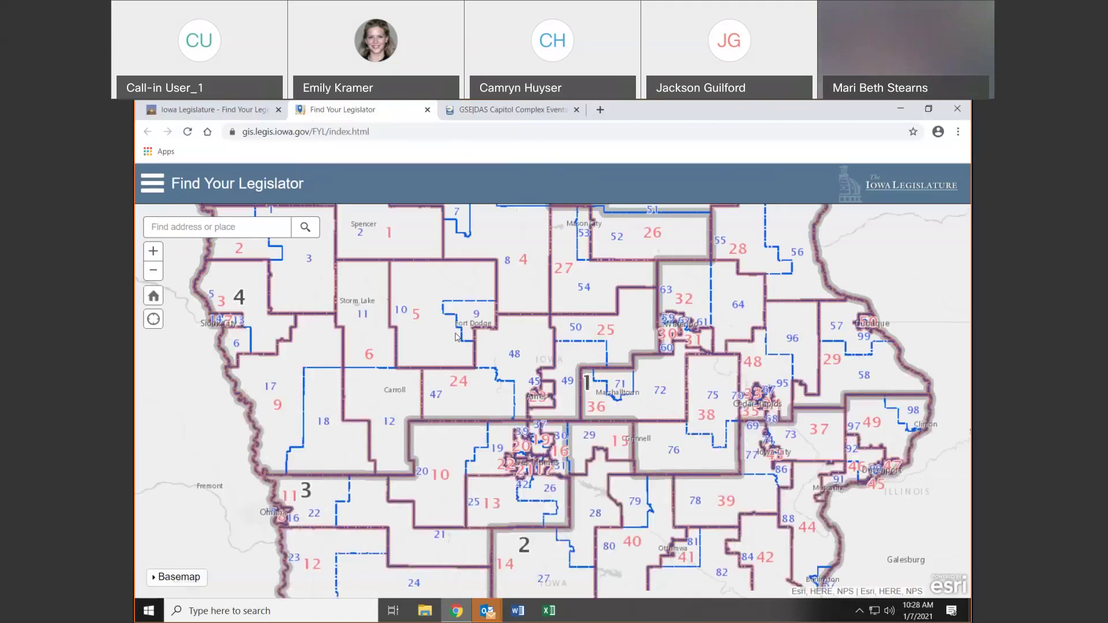
Try the map's address search, then close and reopen the interactive district map
{"action": "left_click", "coordinate": [197, 228]}
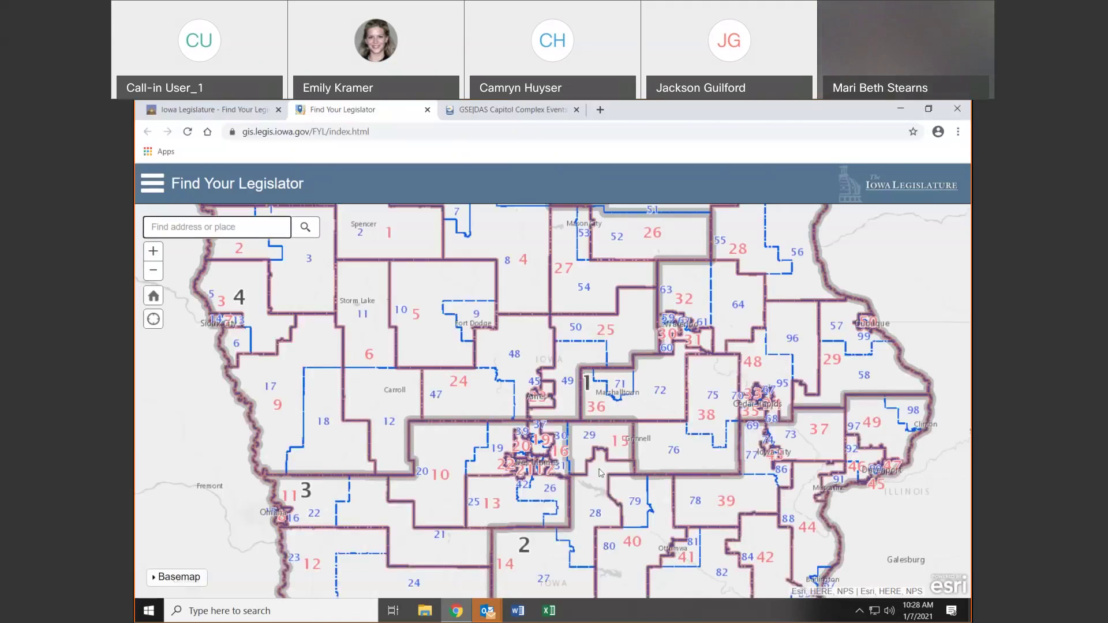
{"action": "left_click", "coordinate": [436, 399]}
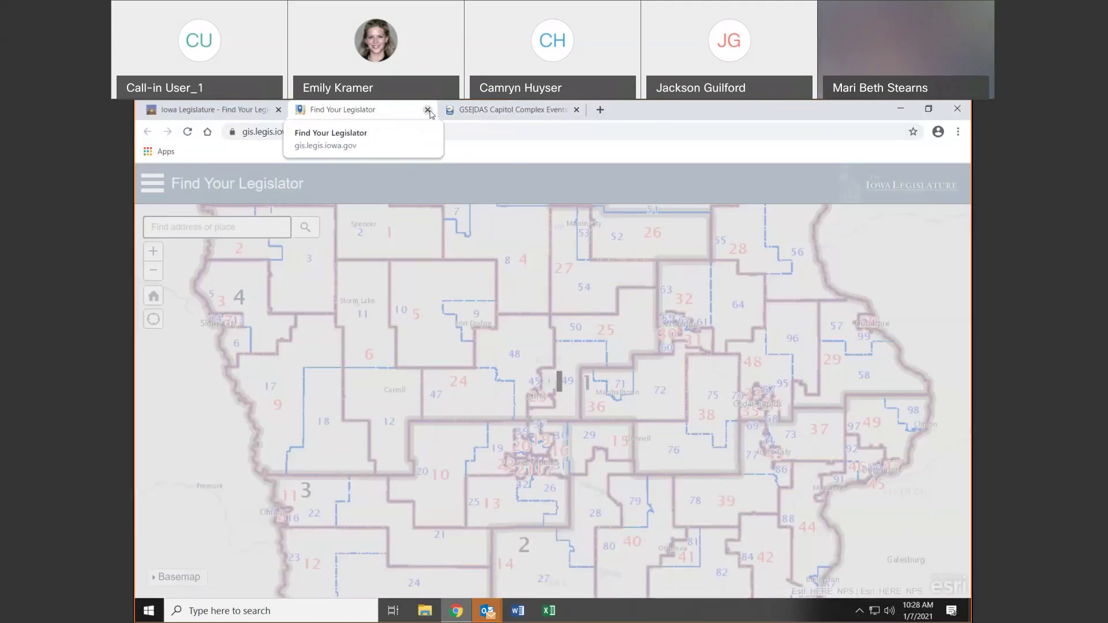
{"action": "left_click", "coordinate": [427, 109]}
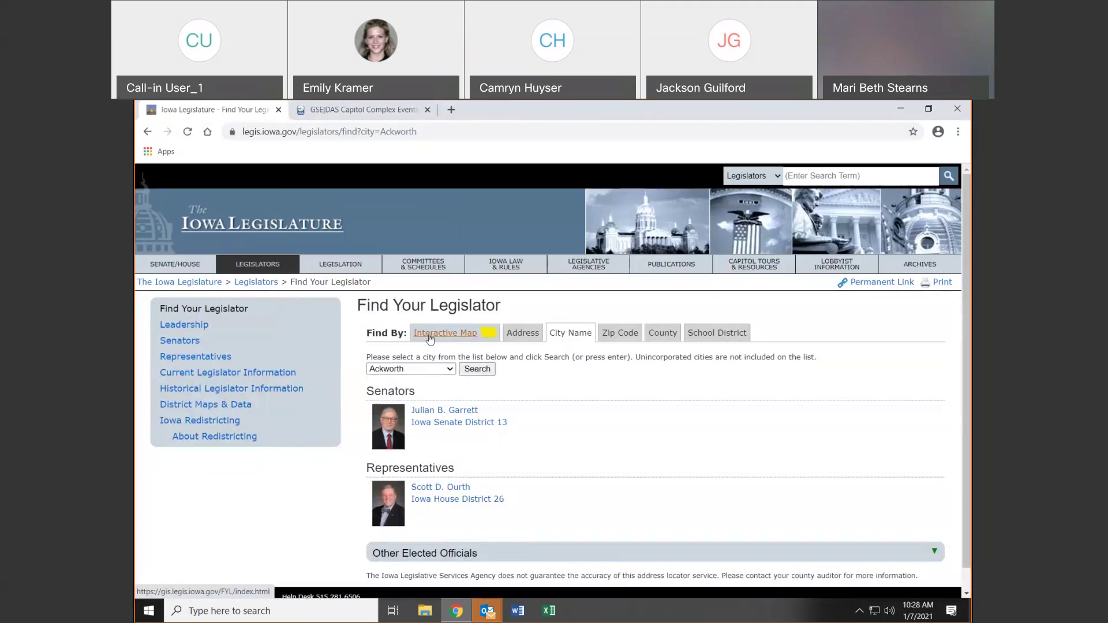
{"action": "left_click", "coordinate": [430, 335]}
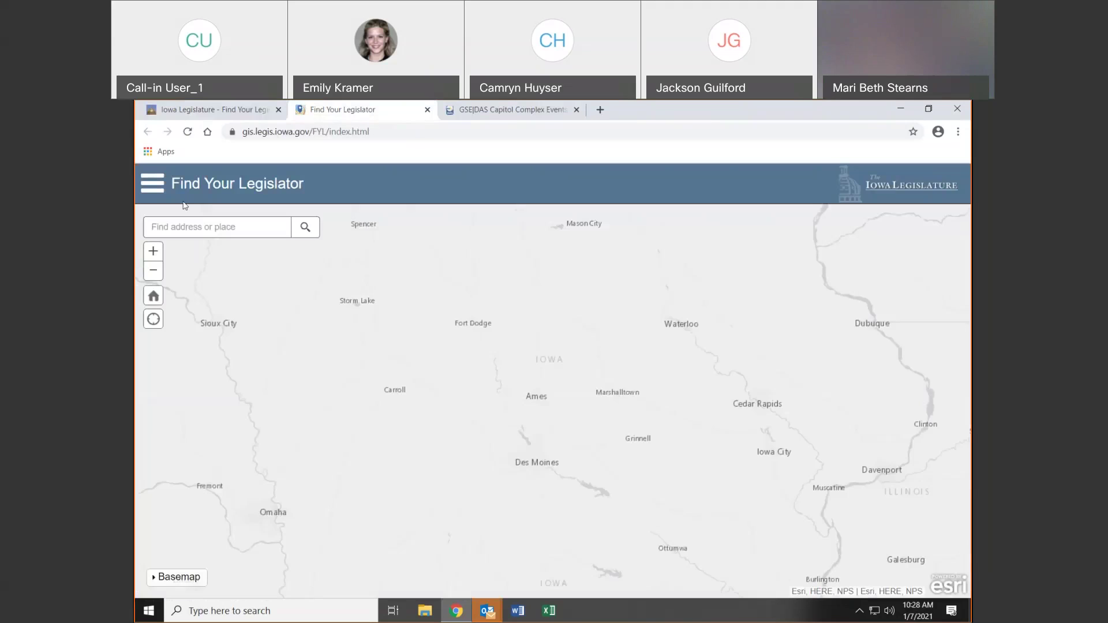
Enter 1112 in the map's address box and select the first Nevada address suggestion
{"action": "left_click", "coordinate": [194, 228]}
{"action": "type", "text": "1112"}
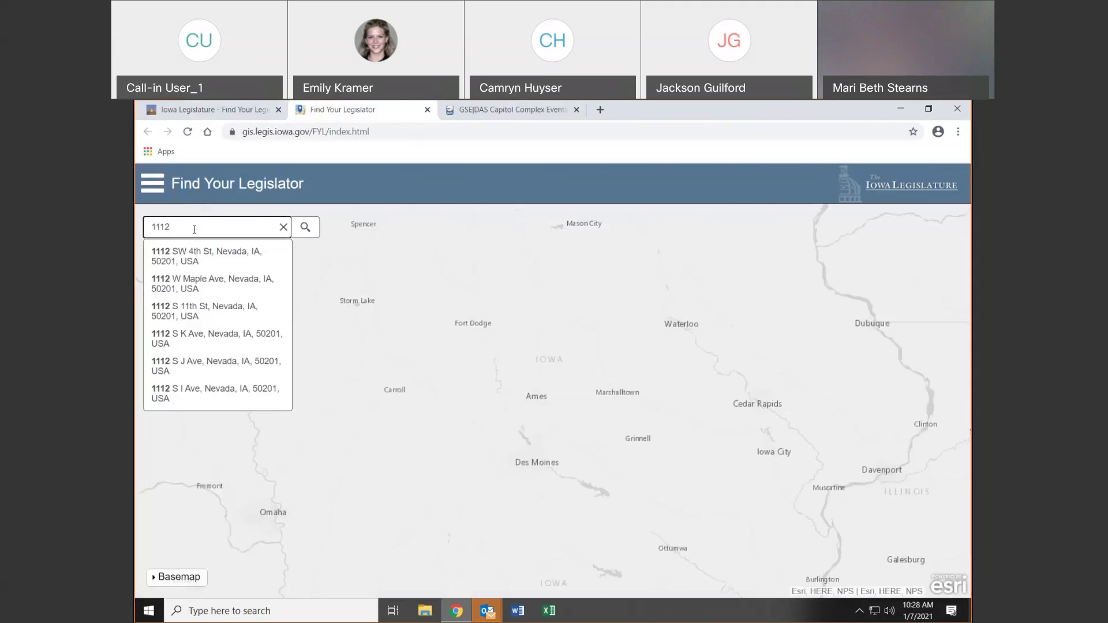
{"action": "left_click", "coordinate": [185, 258]}
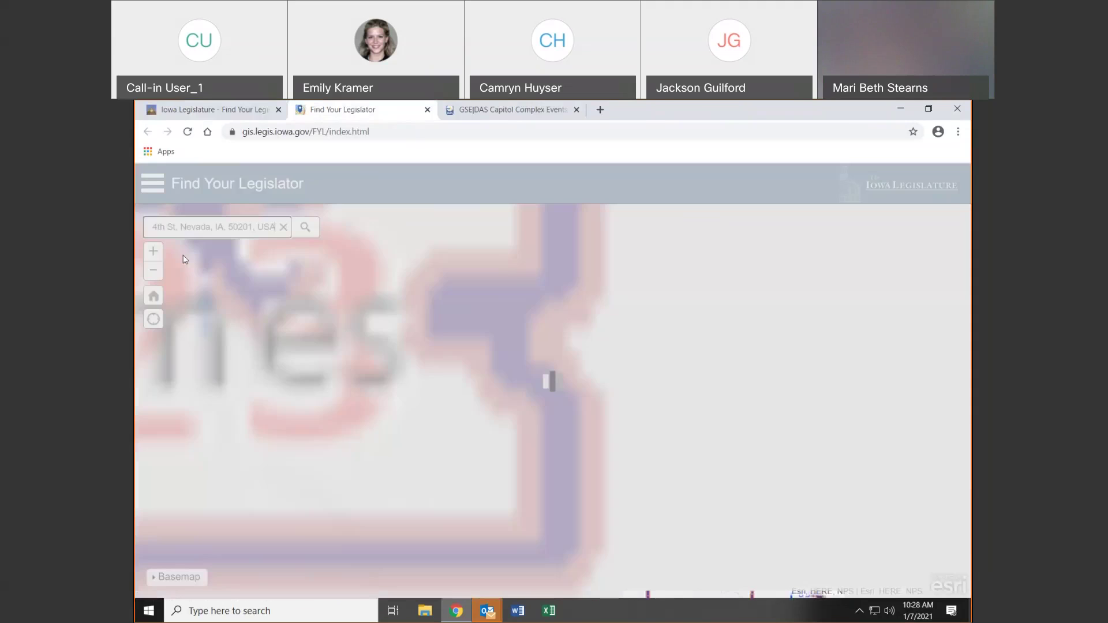
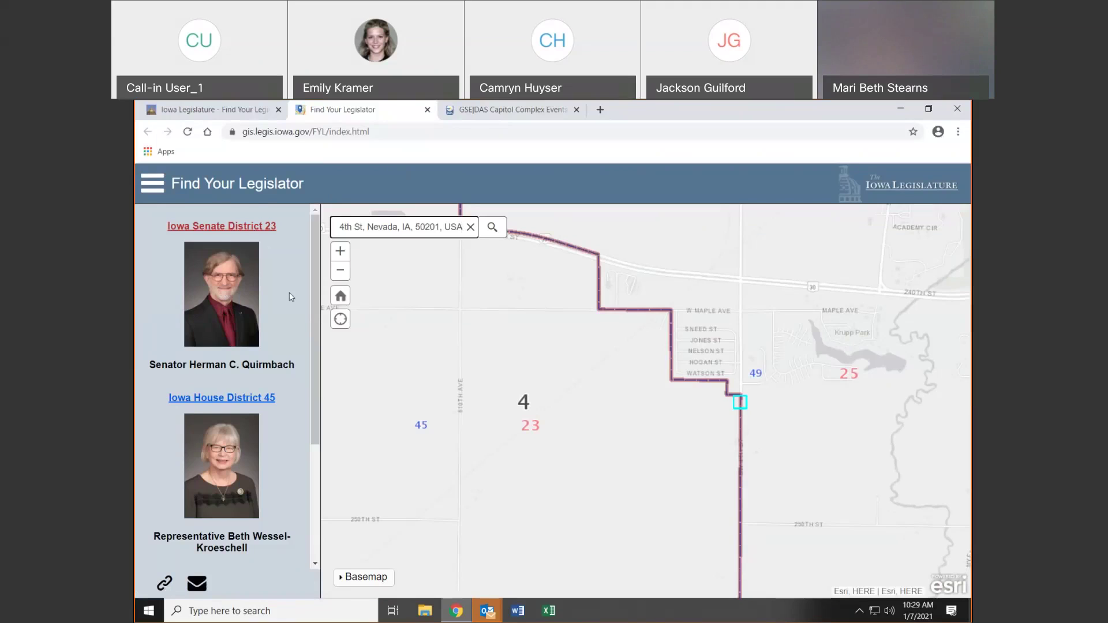
Scroll the legislator panel down to reveal the US Congressional District 4 representative
{"action": "scroll", "coordinate": [277, 347], "scroll_direction": "down", "scroll_amount": 2}
{"action": "scroll", "coordinate": [286, 461], "scroll_direction": "down", "scroll_amount": 1}
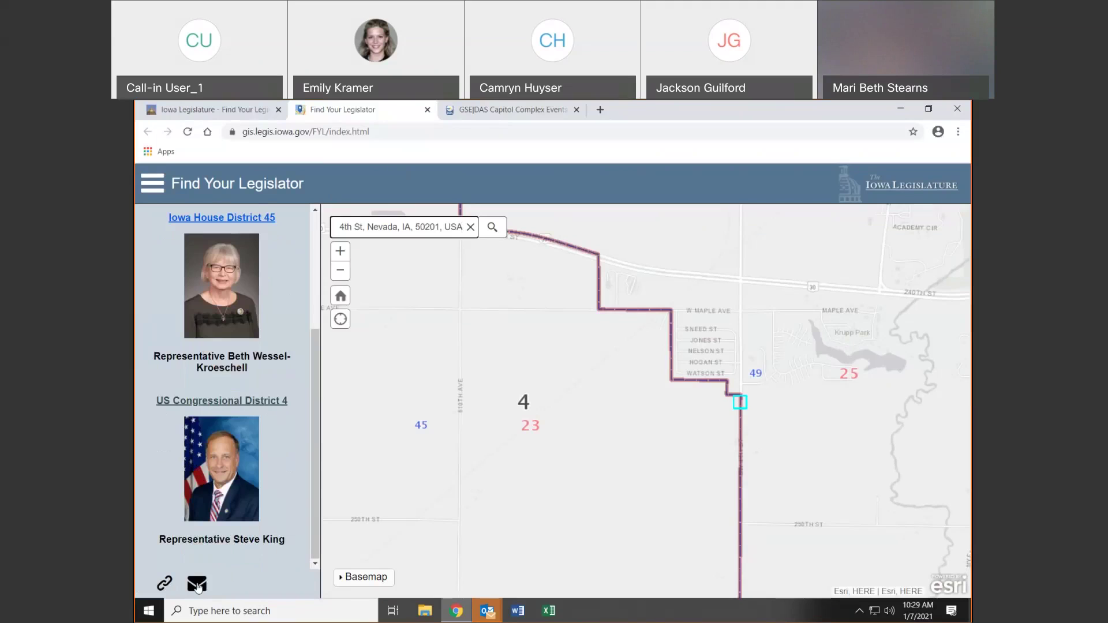
{"action": "left_click", "coordinate": [197, 585]}
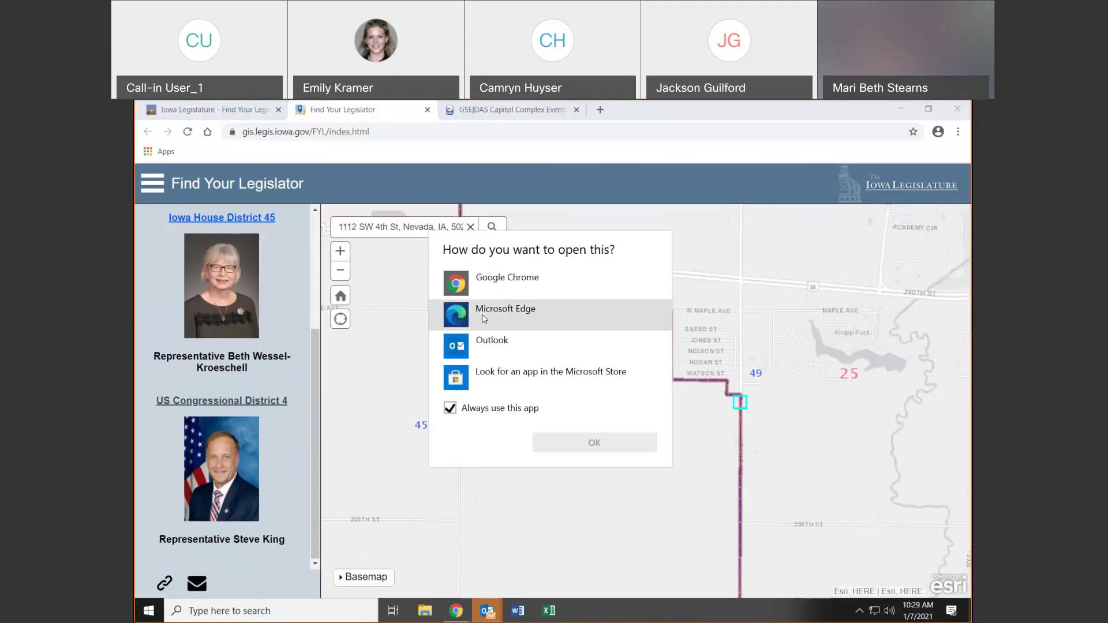
{"action": "left_click", "coordinate": [487, 342]}
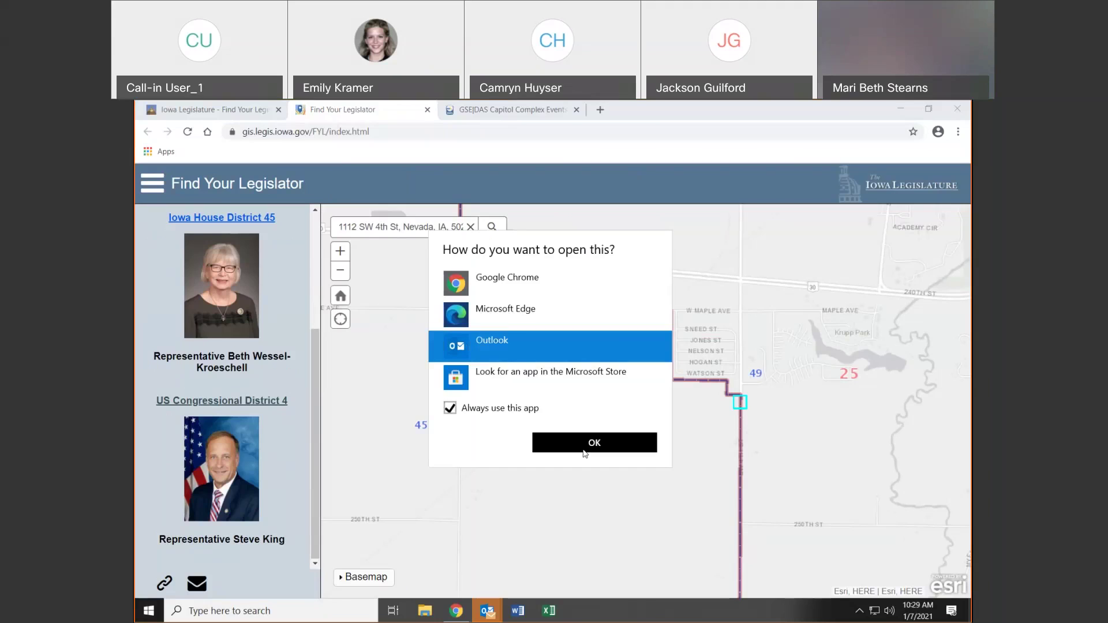
{"action": "left_click", "coordinate": [584, 448]}
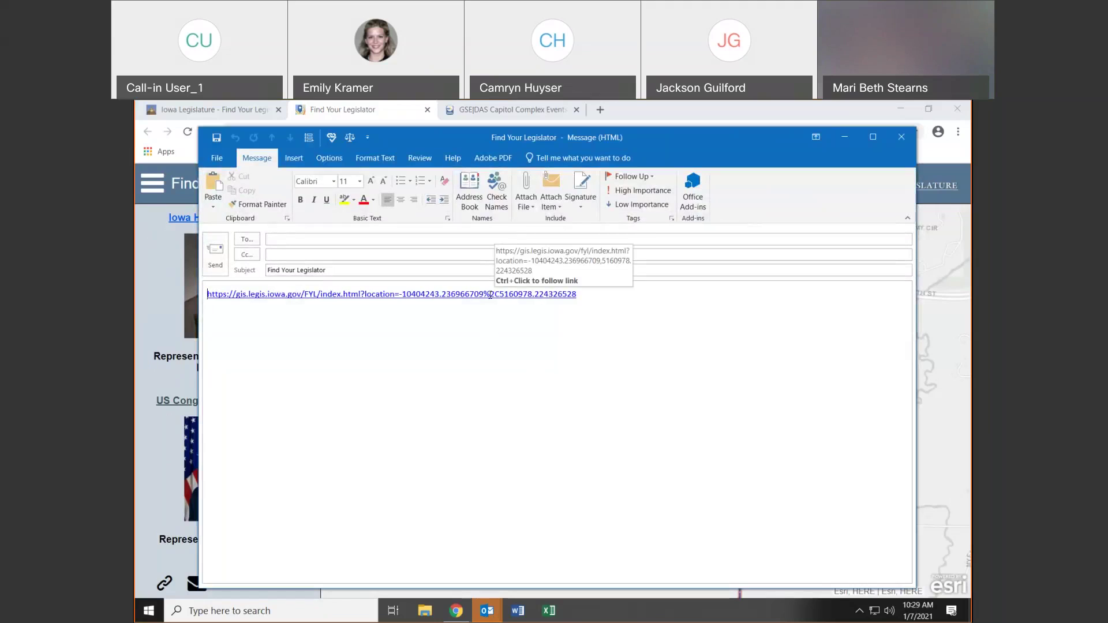
{"action": "left_click", "coordinate": [321, 238]}
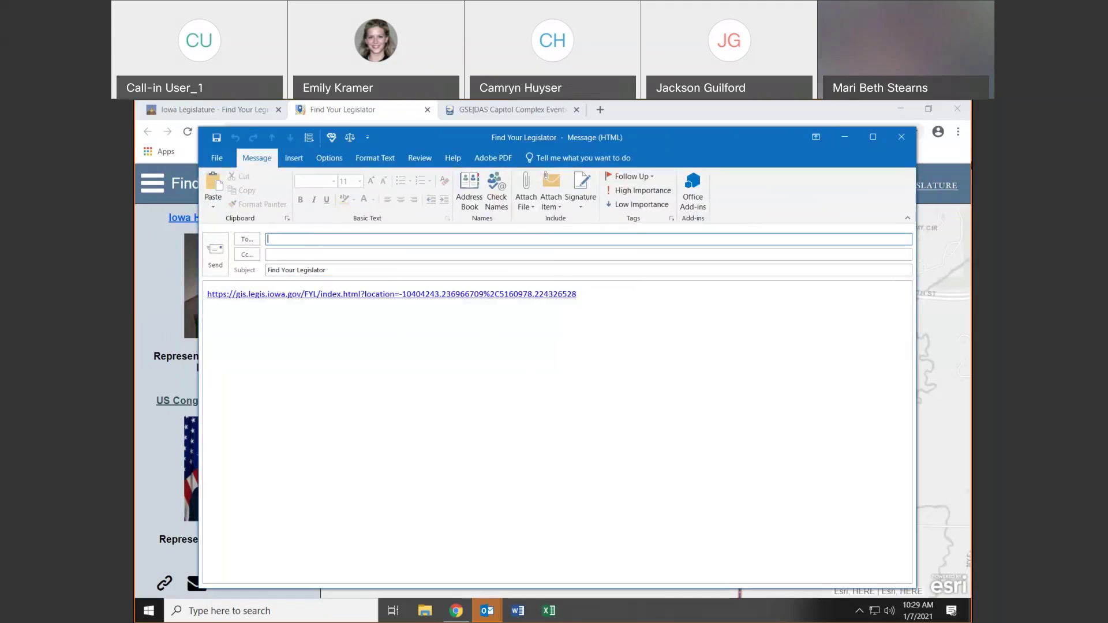
{"action": "left_click", "coordinate": [901, 137]}
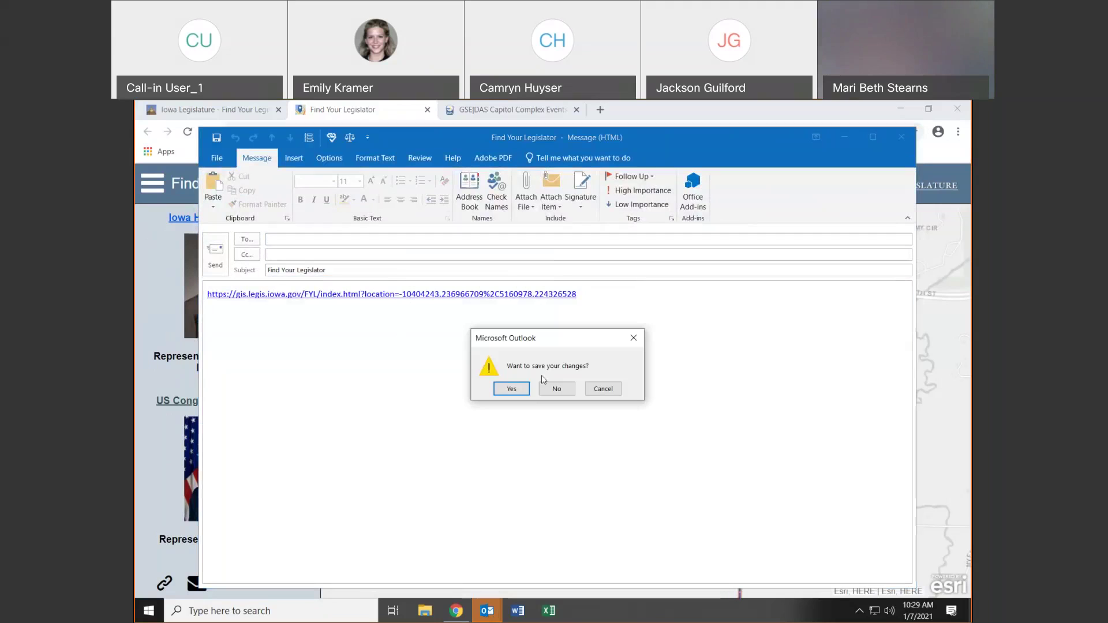
{"action": "left_click", "coordinate": [556, 388]}
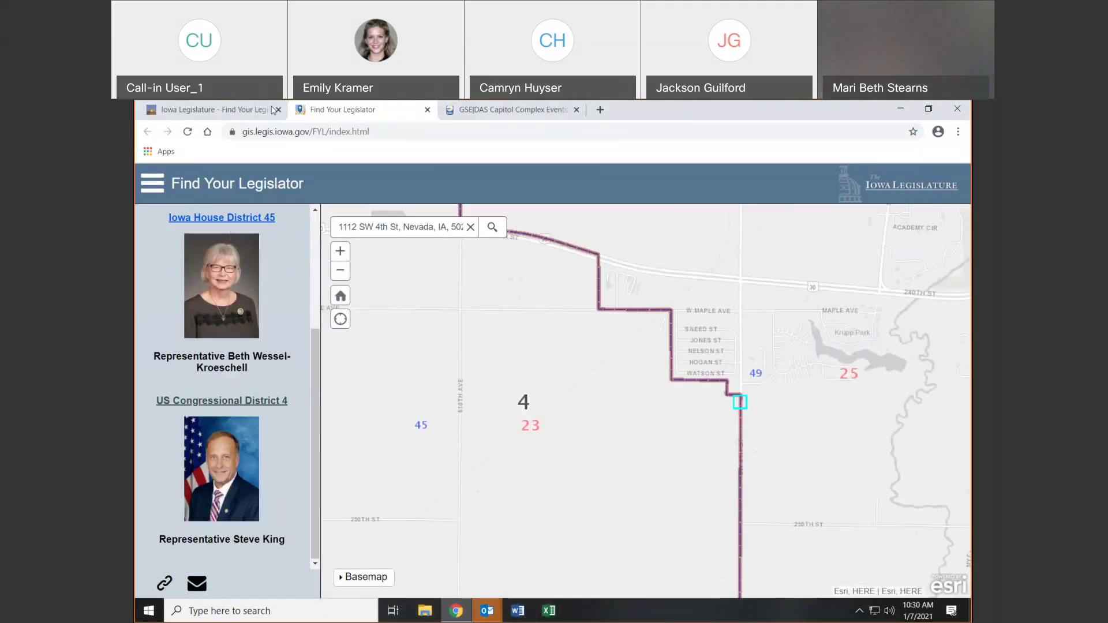
Return to the first tab and browse the Leadership page for General Assembly 88
{"action": "left_click", "coordinate": [231, 110]}
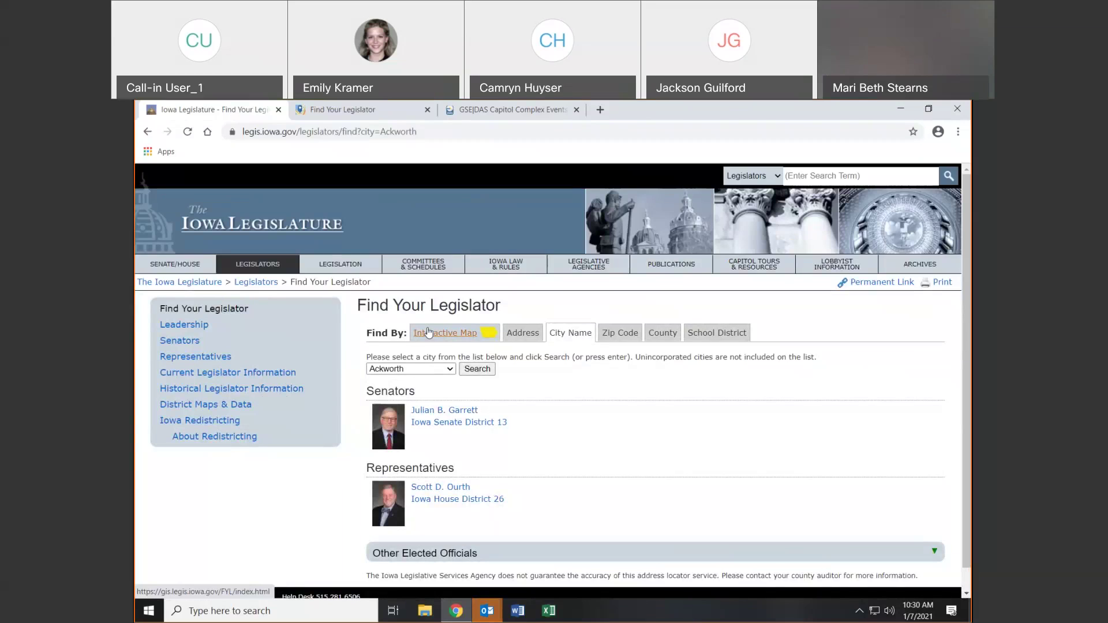
{"action": "left_click", "coordinate": [182, 325]}
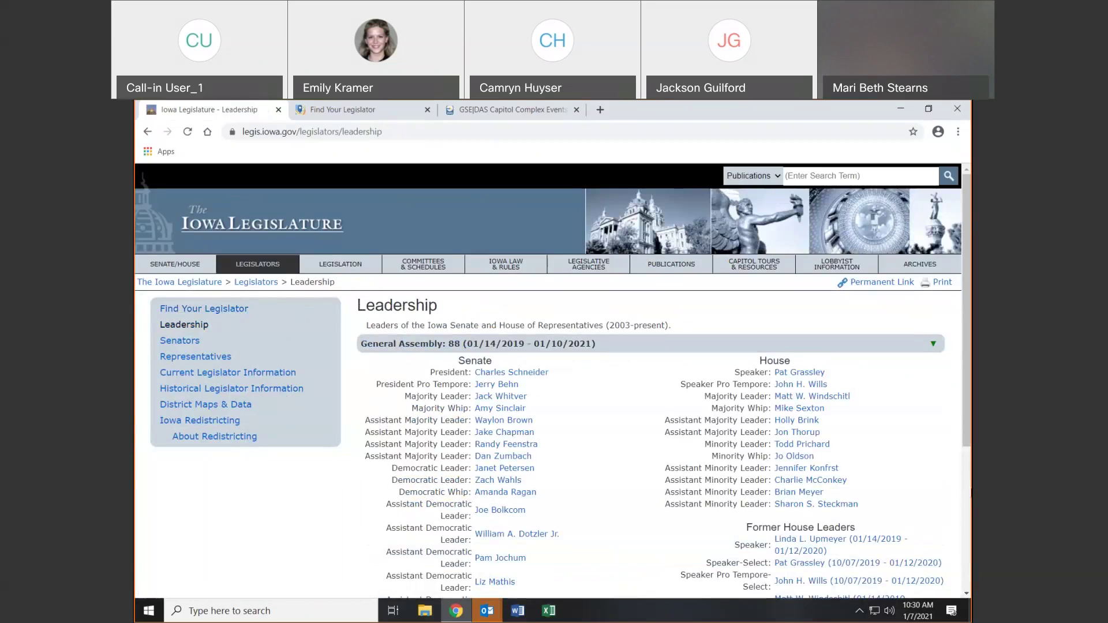
{"action": "scroll", "coordinate": [553, 381], "scroll_direction": "down", "scroll_amount": 5}
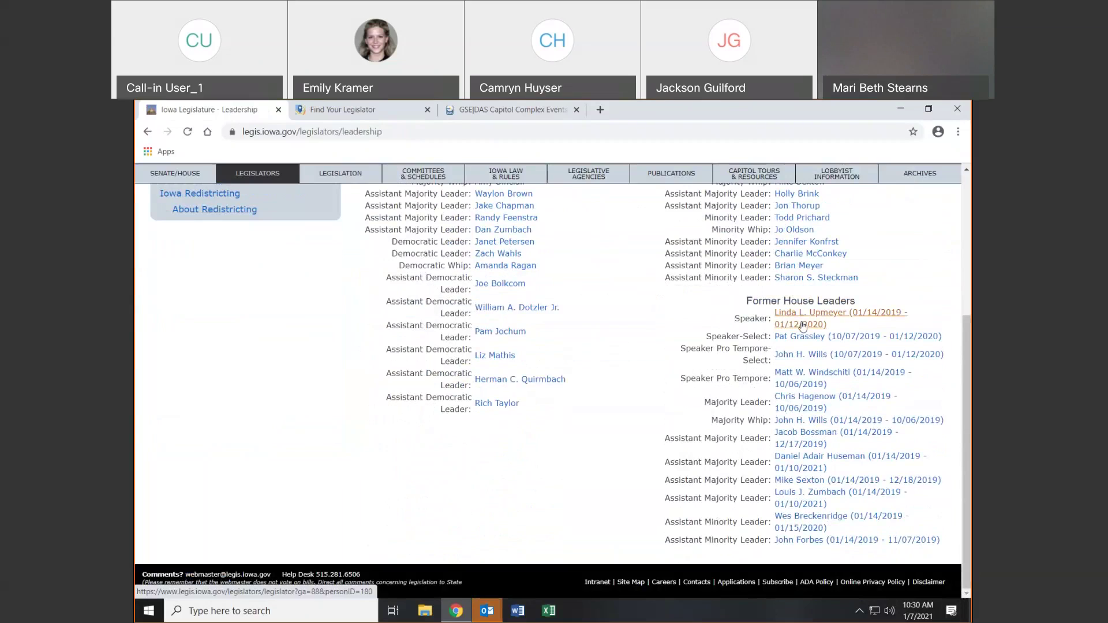
{"action": "scroll", "coordinate": [802, 326], "scroll_direction": "up", "scroll_amount": 3}
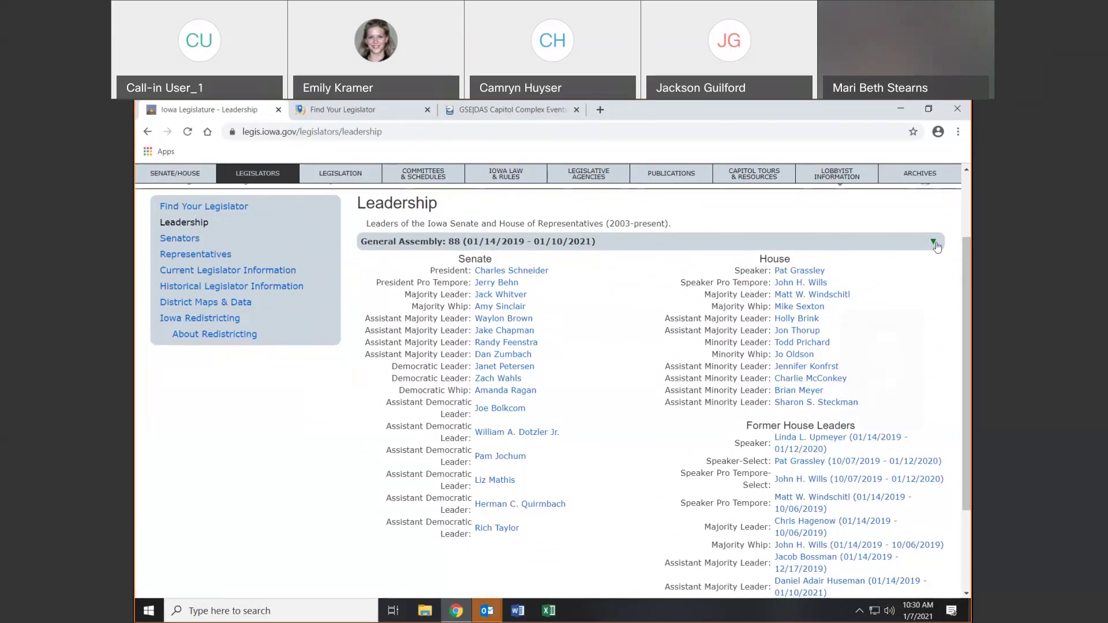
View the General Assembly 82 leaders, then go back and reopen the Leadership page
{"action": "left_click", "coordinate": [934, 245]}
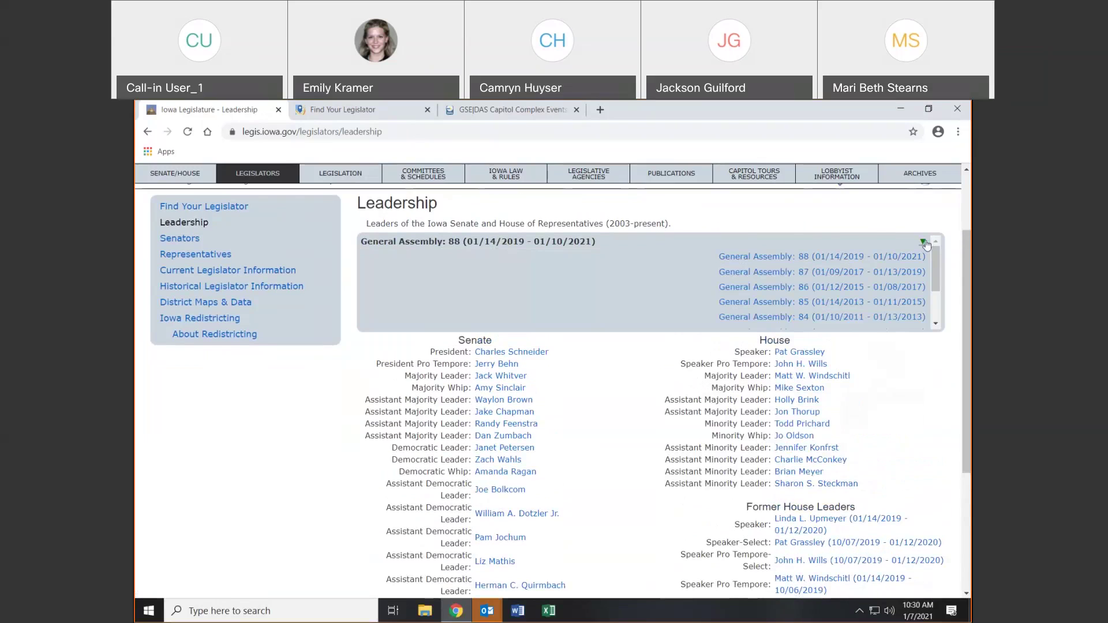
{"action": "scroll", "coordinate": [937, 262], "scroll_direction": "down", "scroll_amount": 2}
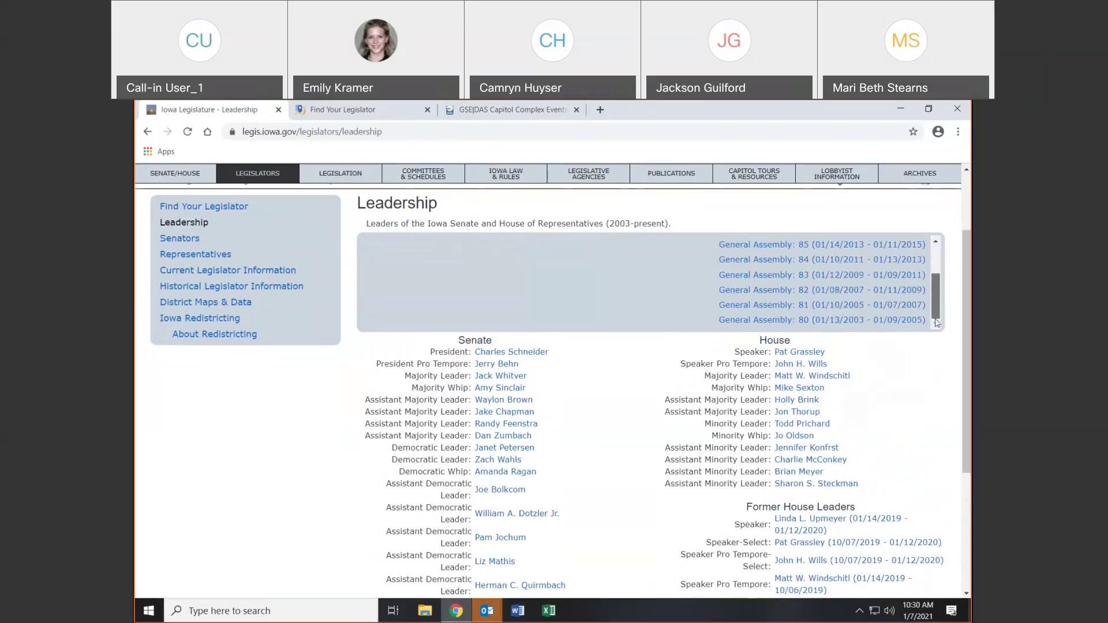
{"action": "left_click", "coordinate": [826, 291]}
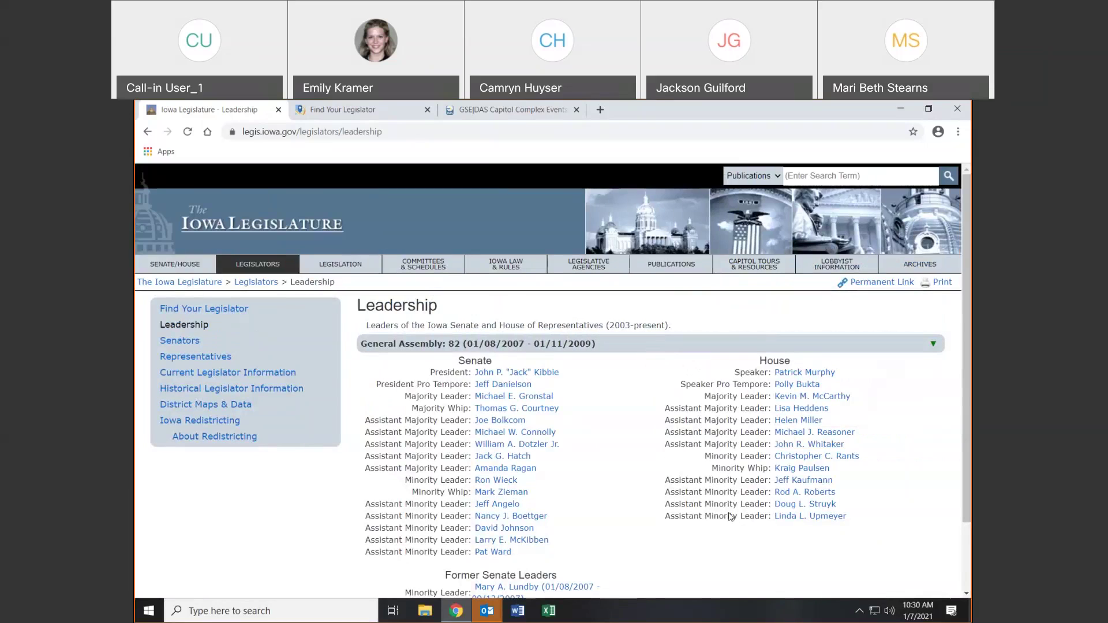
{"action": "left_click", "coordinate": [149, 132]}
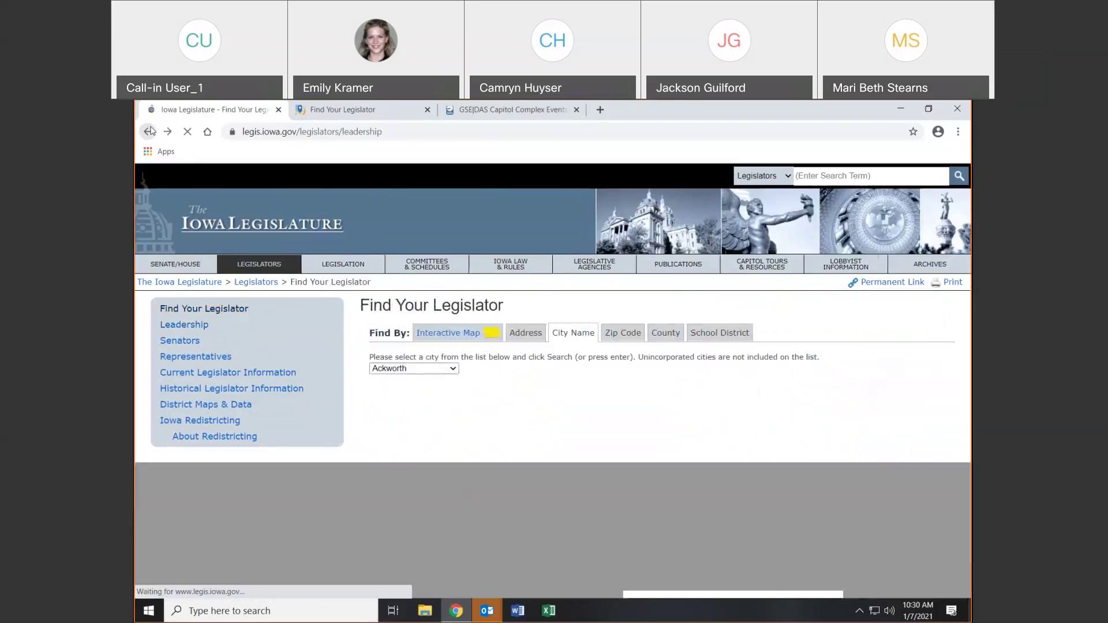
{"action": "left_click", "coordinate": [194, 324]}
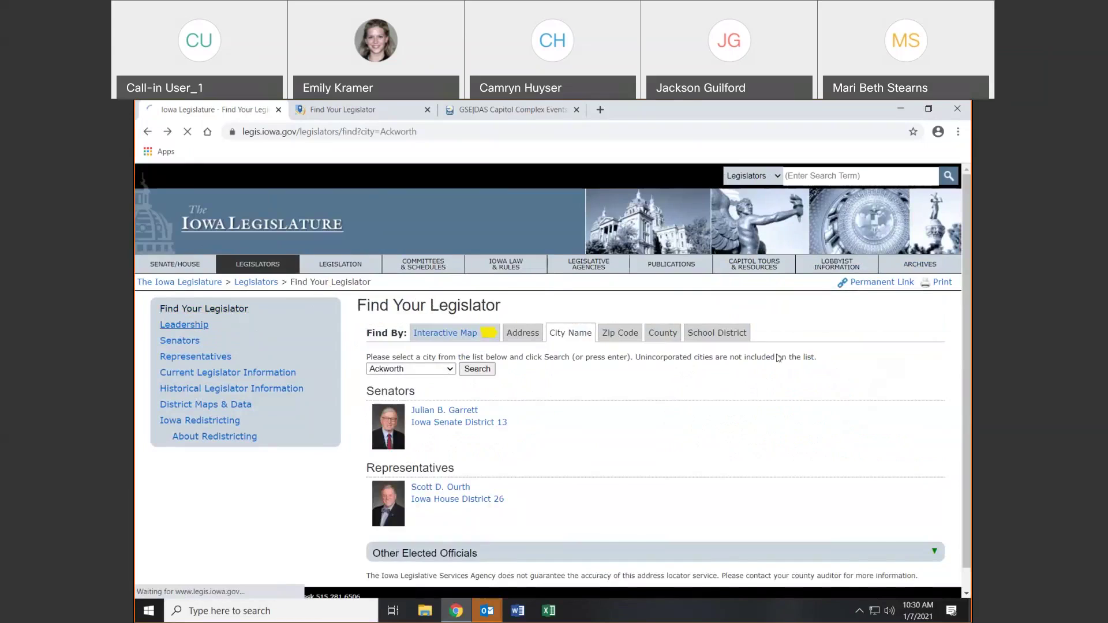
{"action": "mouse_move", "coordinate": [798, 376]}
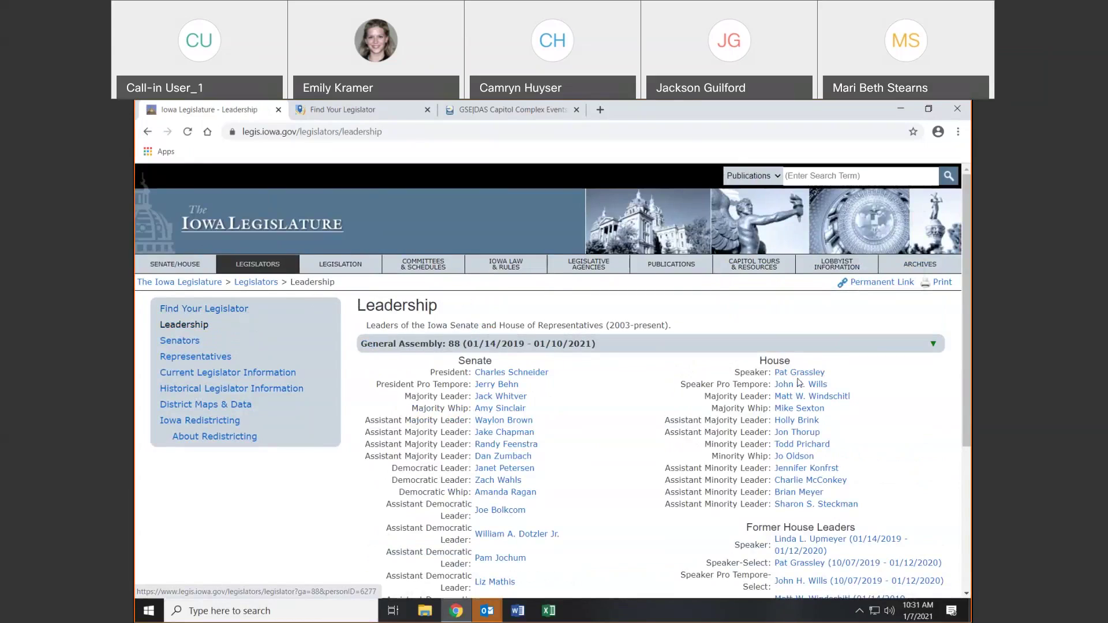
{"action": "left_click", "coordinate": [802, 374]}
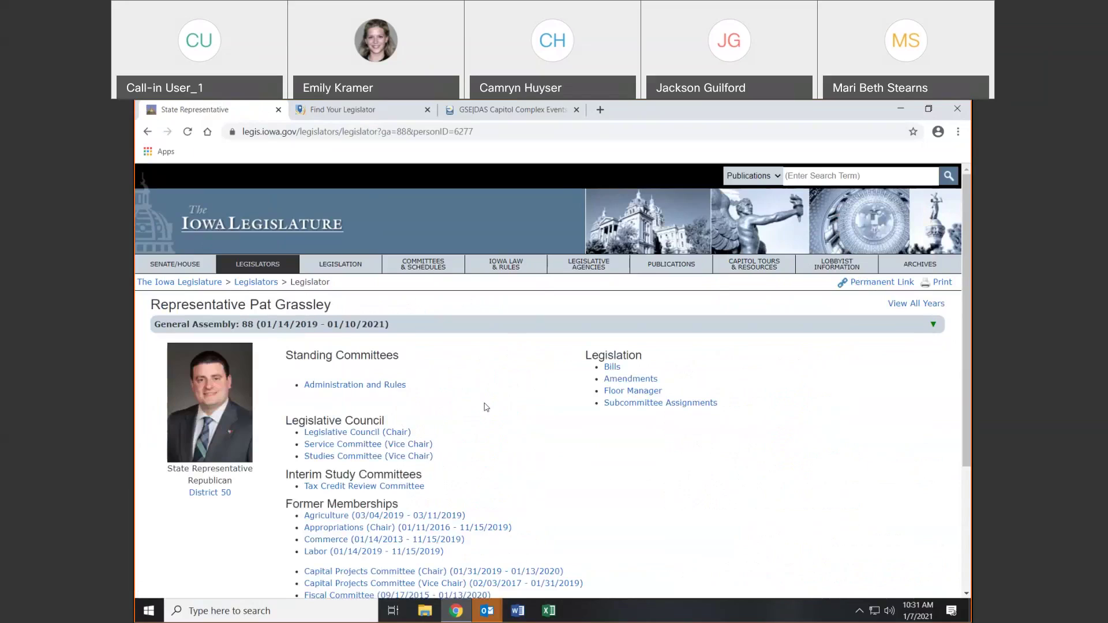
{"action": "left_click_drag", "start_coordinate": [968, 419], "coordinate": [969, 486]}
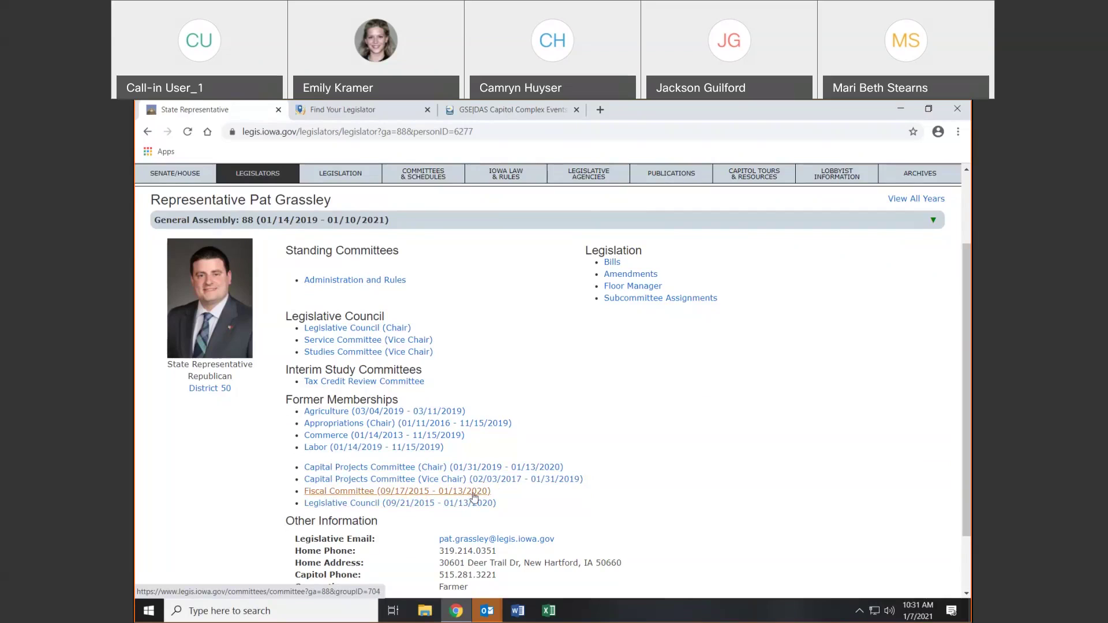
{"action": "scroll", "coordinate": [629, 461], "scroll_direction": "down", "scroll_amount": 3}
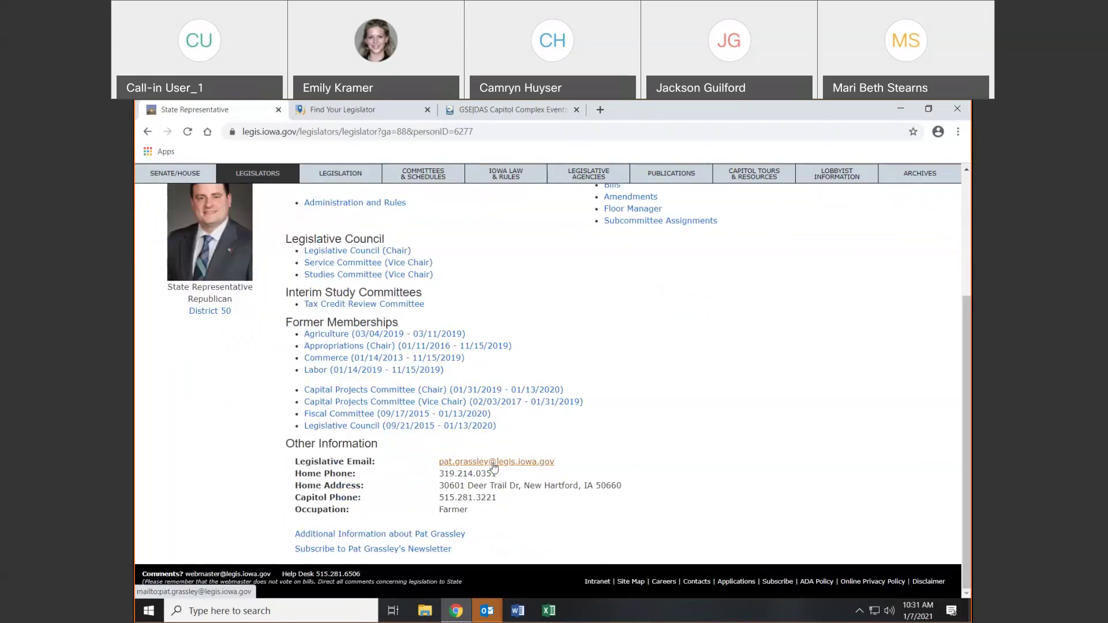
{"action": "double_click", "coordinate": [491, 498]}
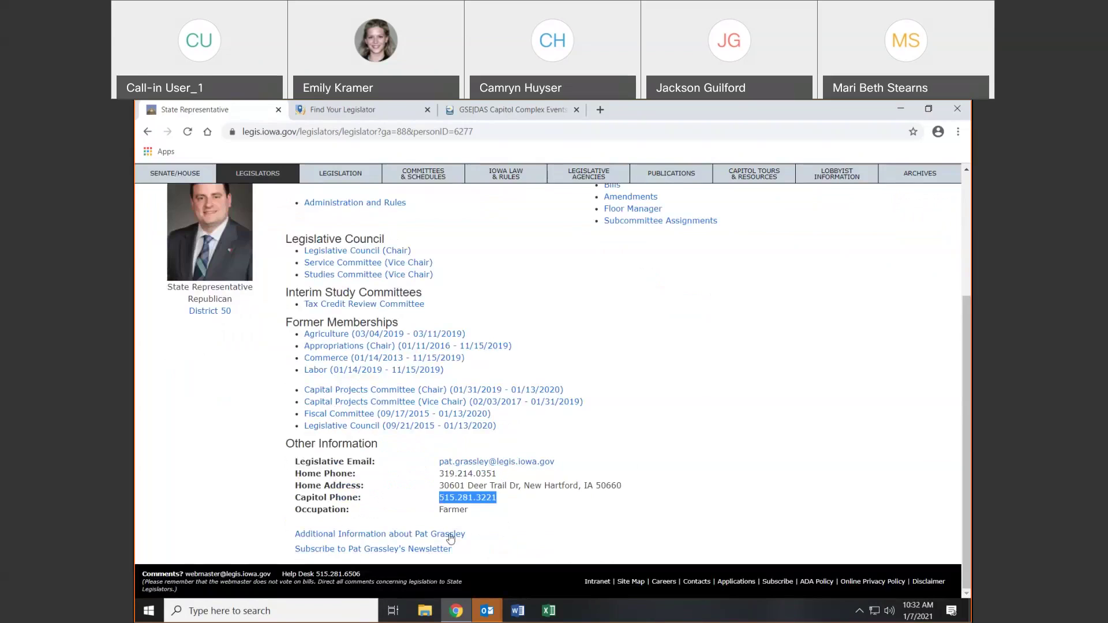
{"action": "left_click", "coordinate": [450, 484]}
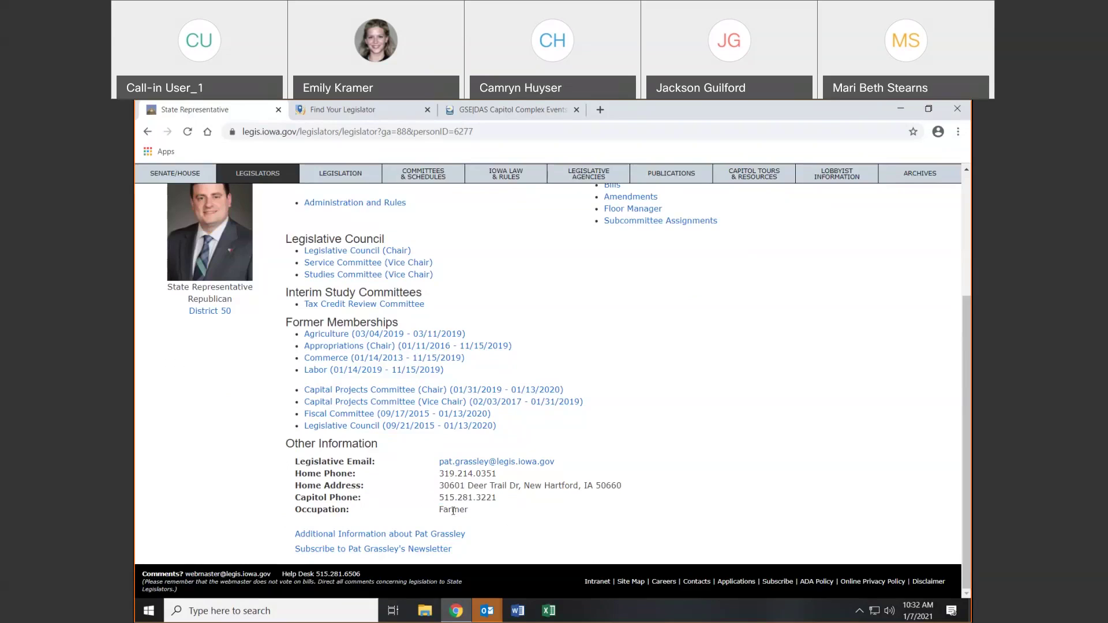
Try the Additional Information link, then open the Subscribe to Newsletter form and return to the profile
{"action": "left_click", "coordinate": [432, 534]}
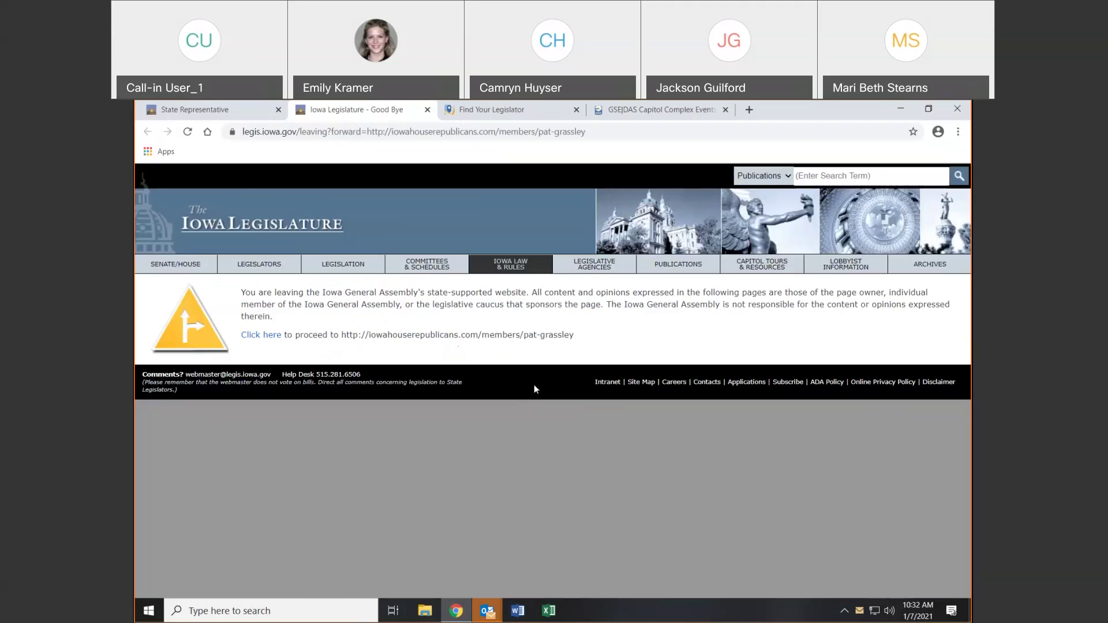
{"action": "left_click", "coordinate": [427, 109]}
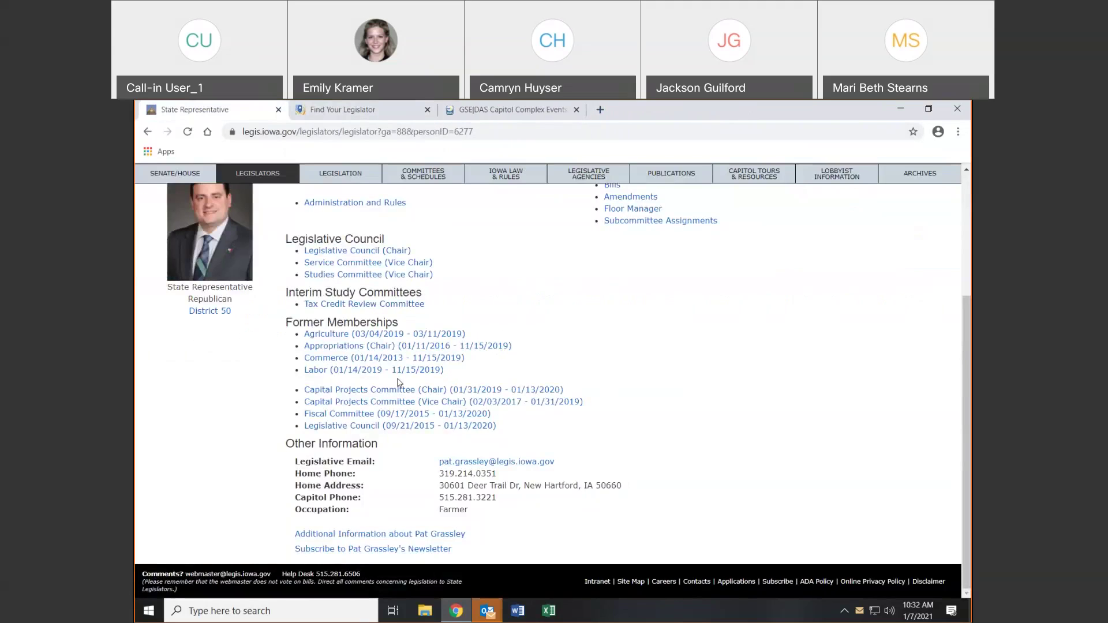
{"action": "left_click", "coordinate": [338, 551]}
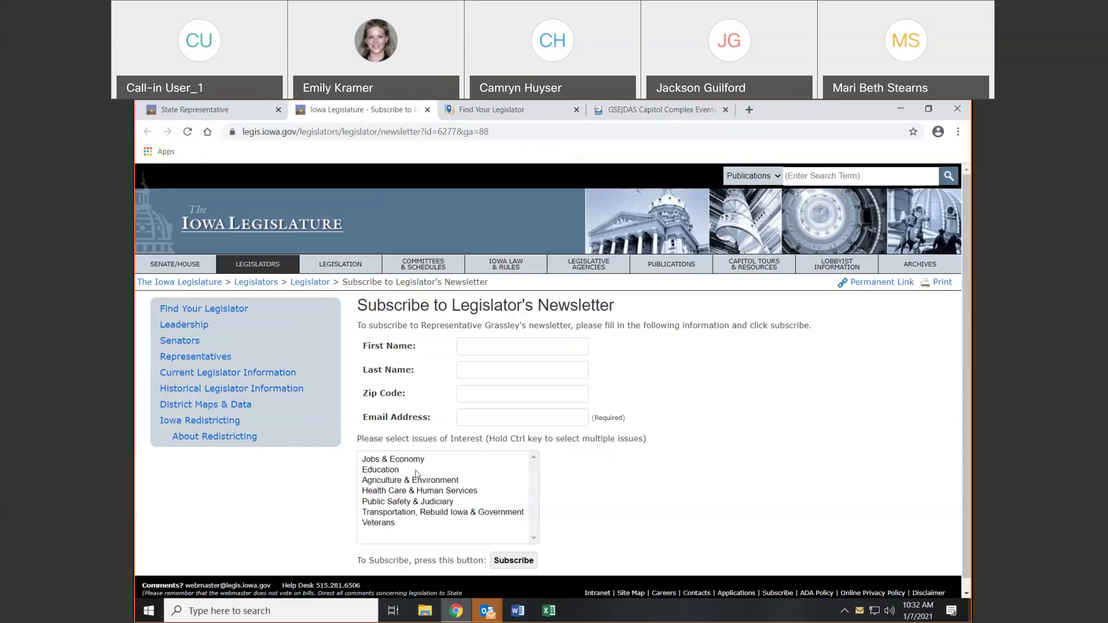
{"action": "left_click", "coordinate": [199, 111]}
{"action": "scroll", "coordinate": [778, 414], "scroll_direction": "up", "scroll_amount": 3}
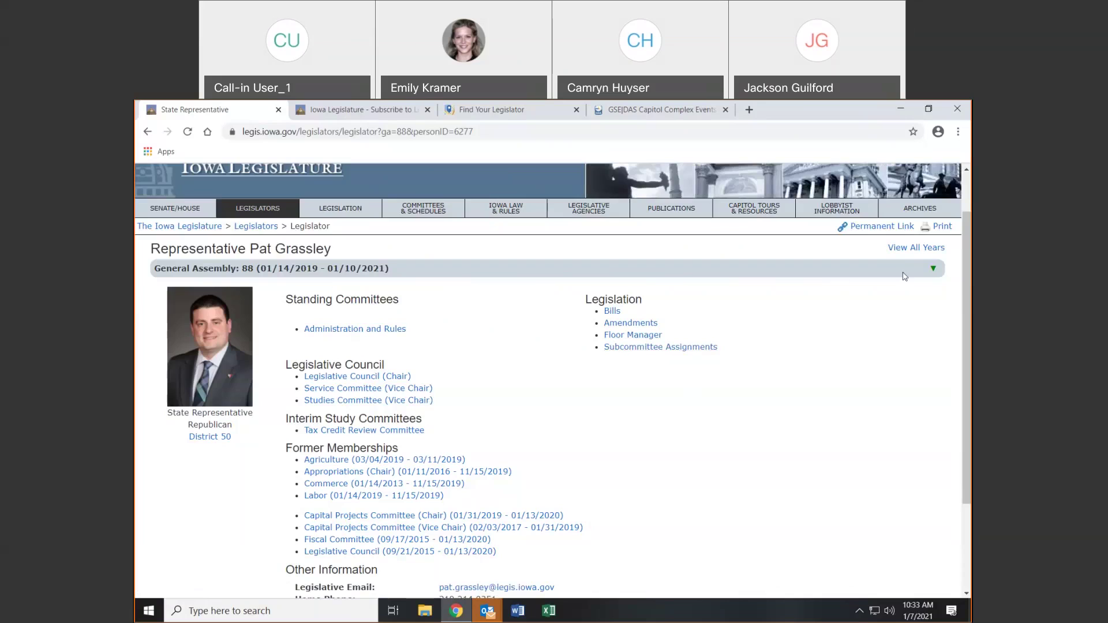
View the representative's General Assembly 84 profile, then his All Years service history, then go back
{"action": "left_click", "coordinate": [933, 271]}
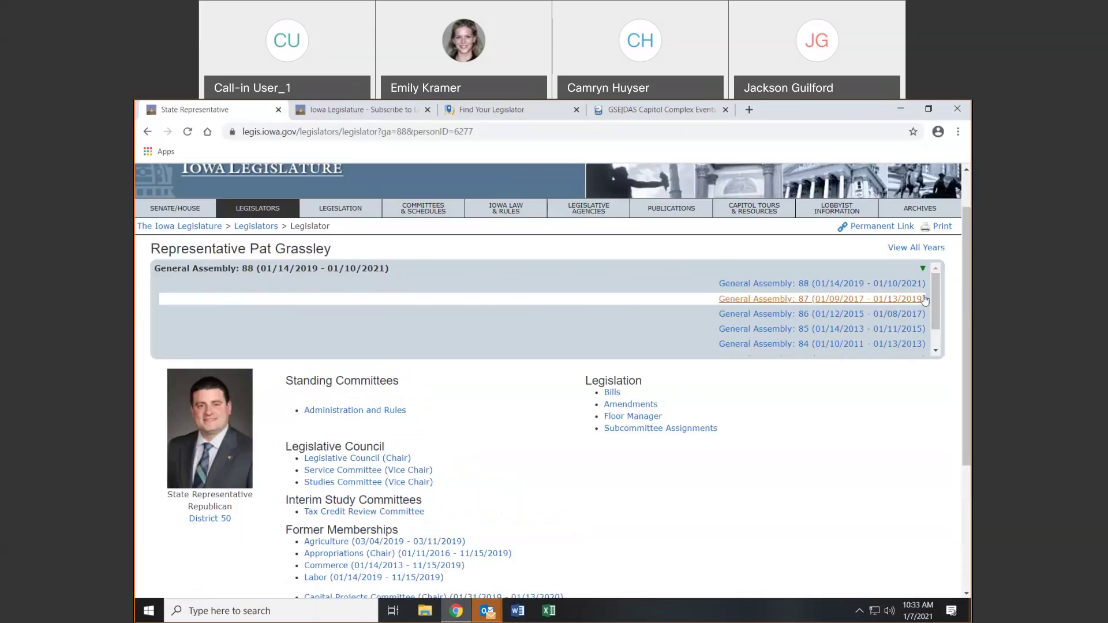
{"action": "left_click", "coordinate": [878, 344]}
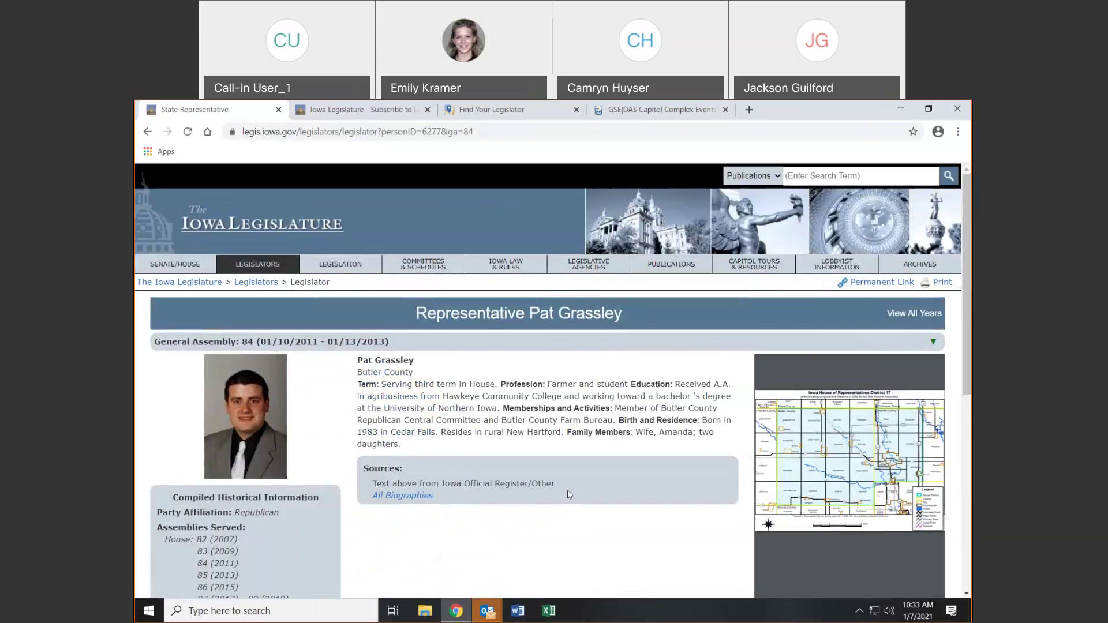
{"action": "left_click", "coordinate": [931, 315]}
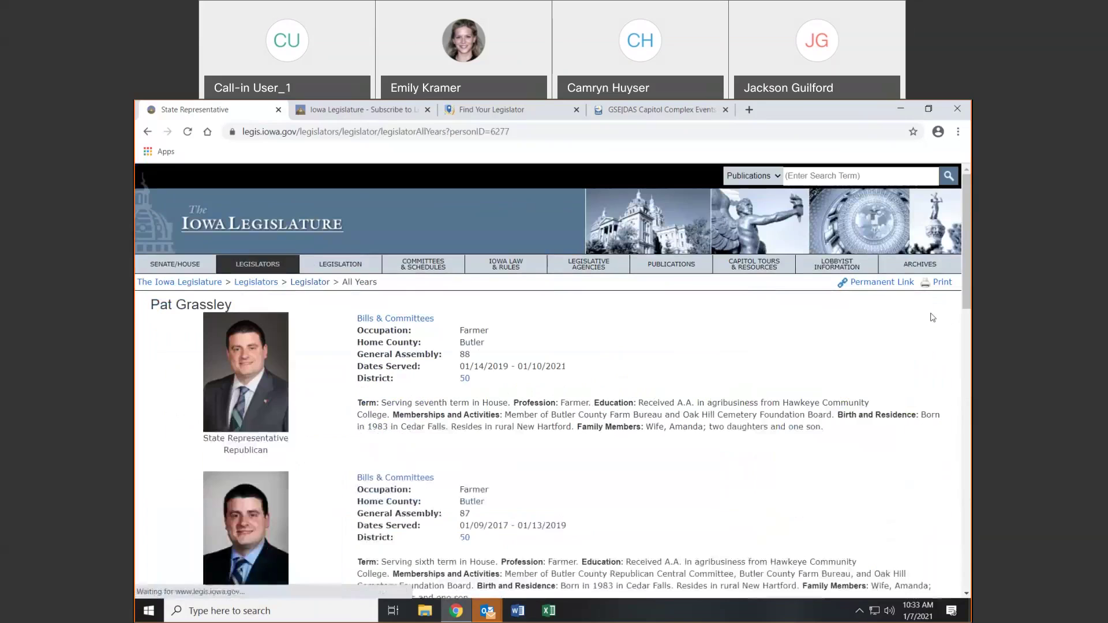
{"action": "scroll", "coordinate": [801, 327], "scroll_direction": "down", "scroll_amount": 2}
{"action": "scroll", "coordinate": [803, 328], "scroll_direction": "down", "scroll_amount": 10}
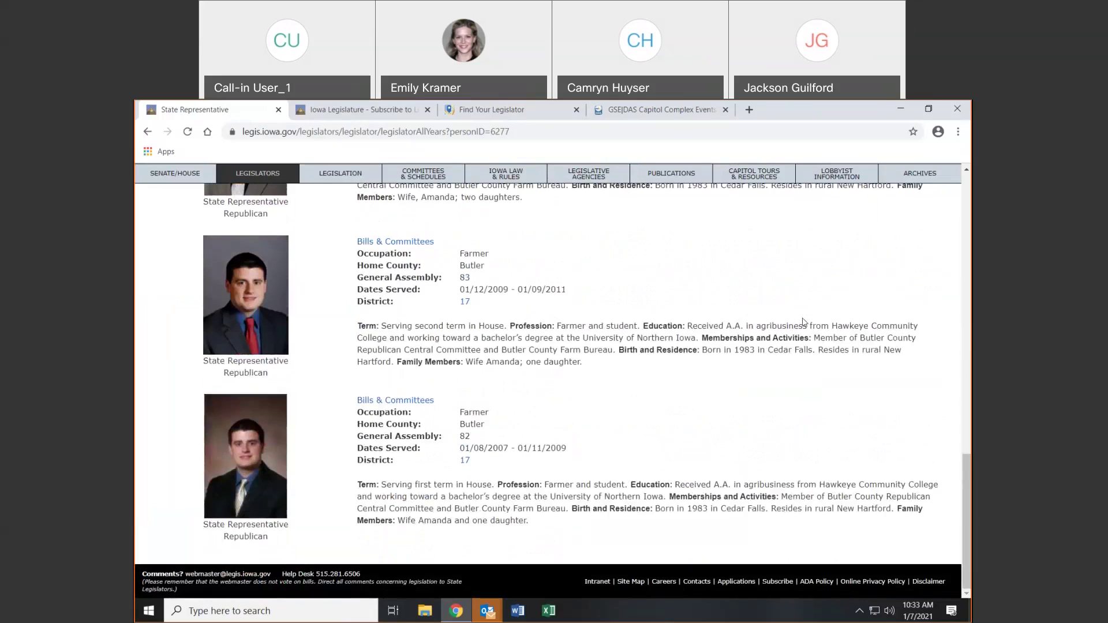
{"action": "scroll", "coordinate": [804, 321], "scroll_direction": "up", "scroll_amount": 9}
{"action": "scroll", "coordinate": [800, 322], "scroll_direction": "up", "scroll_amount": 8}
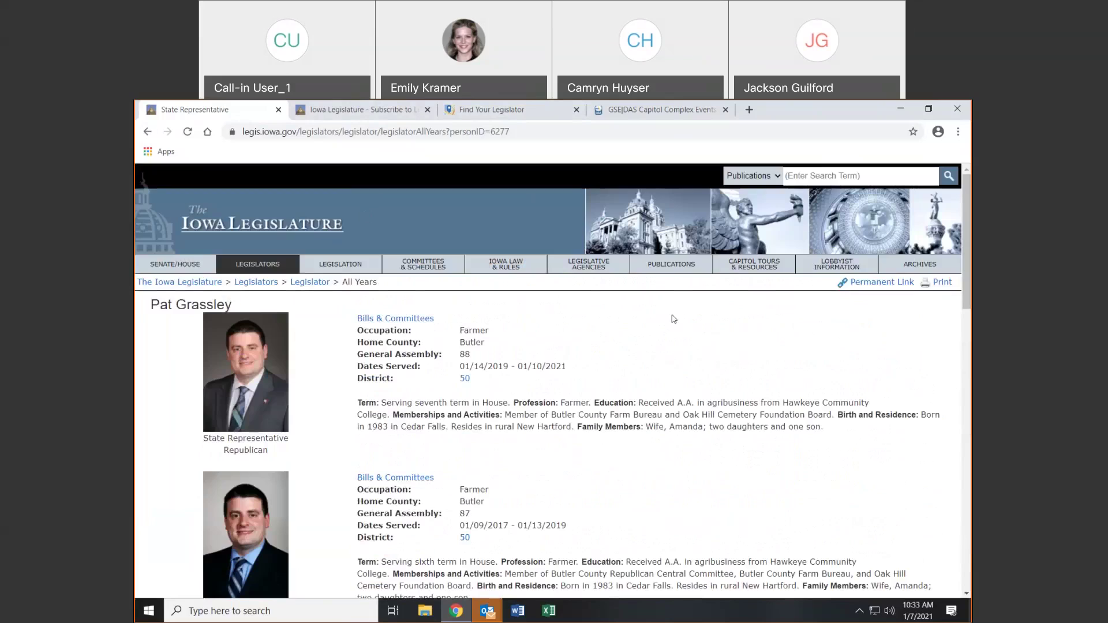
{"action": "left_click", "coordinate": [151, 135]}
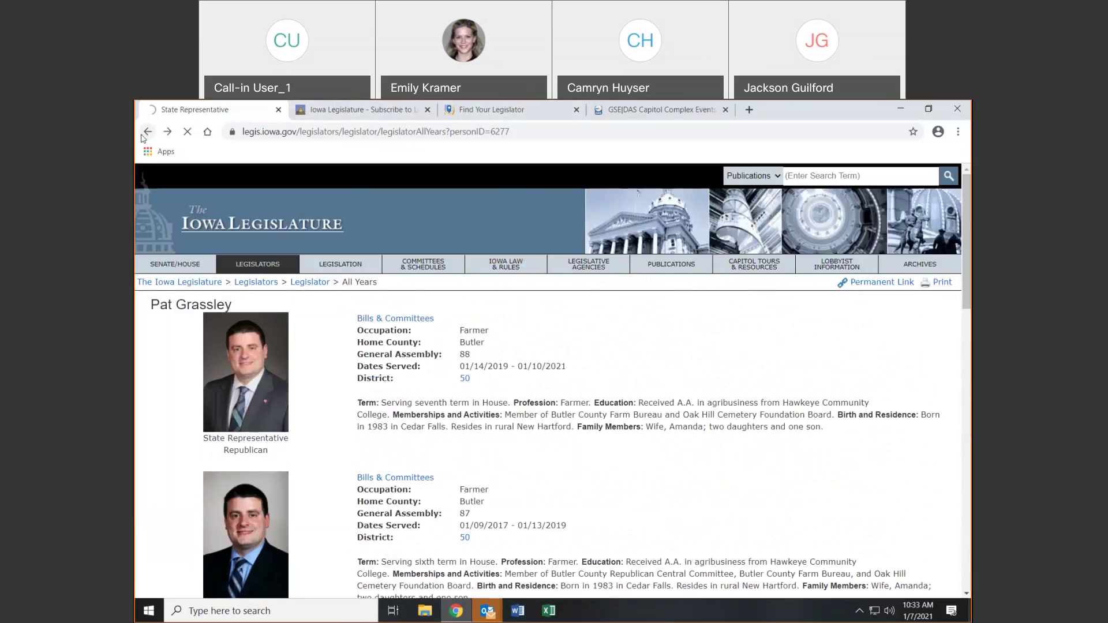
List Senators, switch to House, then show Both chambers with the Party filter on All
{"action": "left_click", "coordinate": [266, 266]}
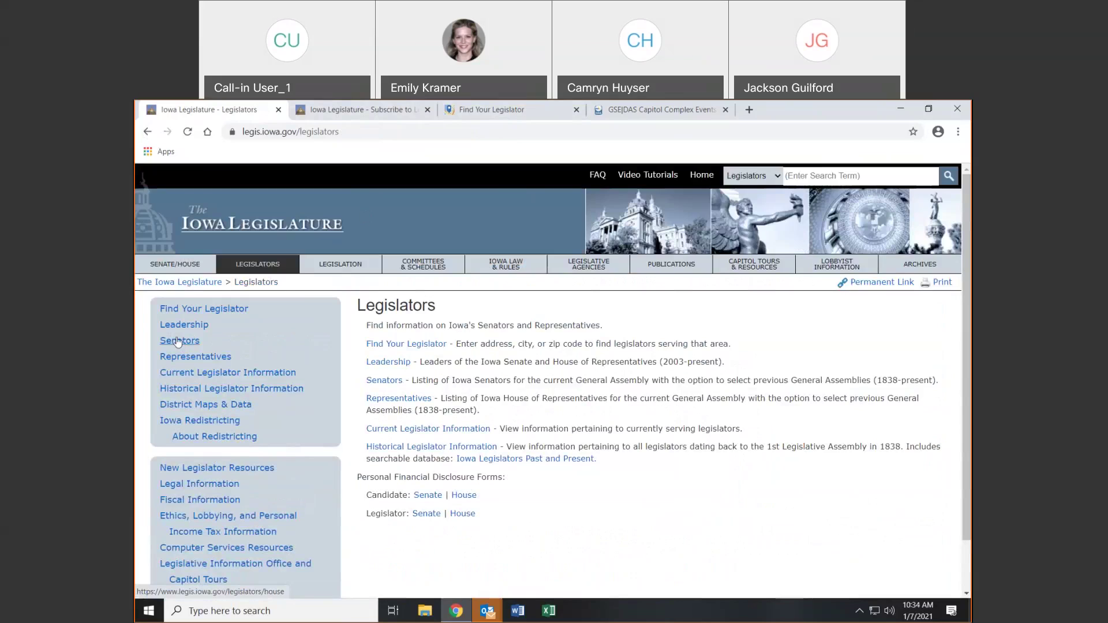
{"action": "left_click", "coordinate": [184, 358]}
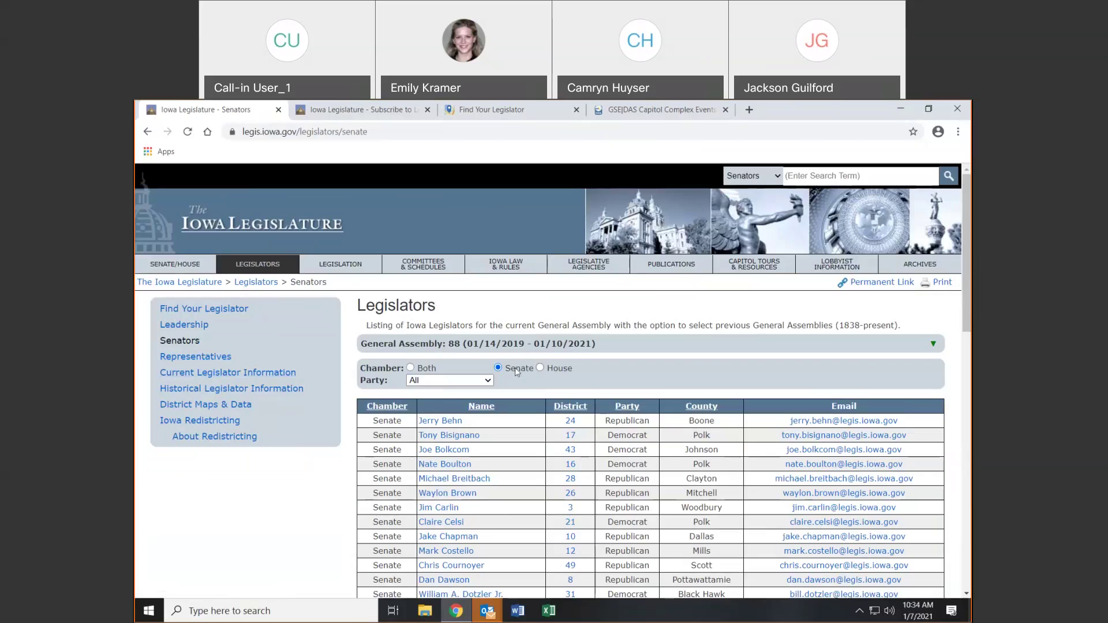
{"action": "left_click", "coordinate": [563, 369]}
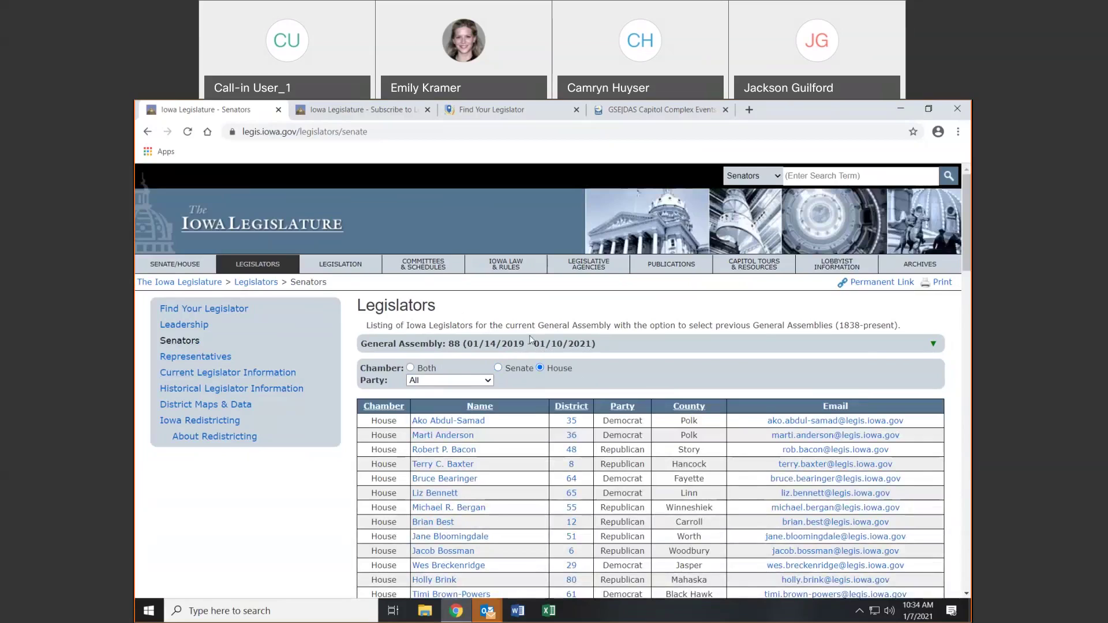
{"action": "left_click", "coordinate": [933, 346]}
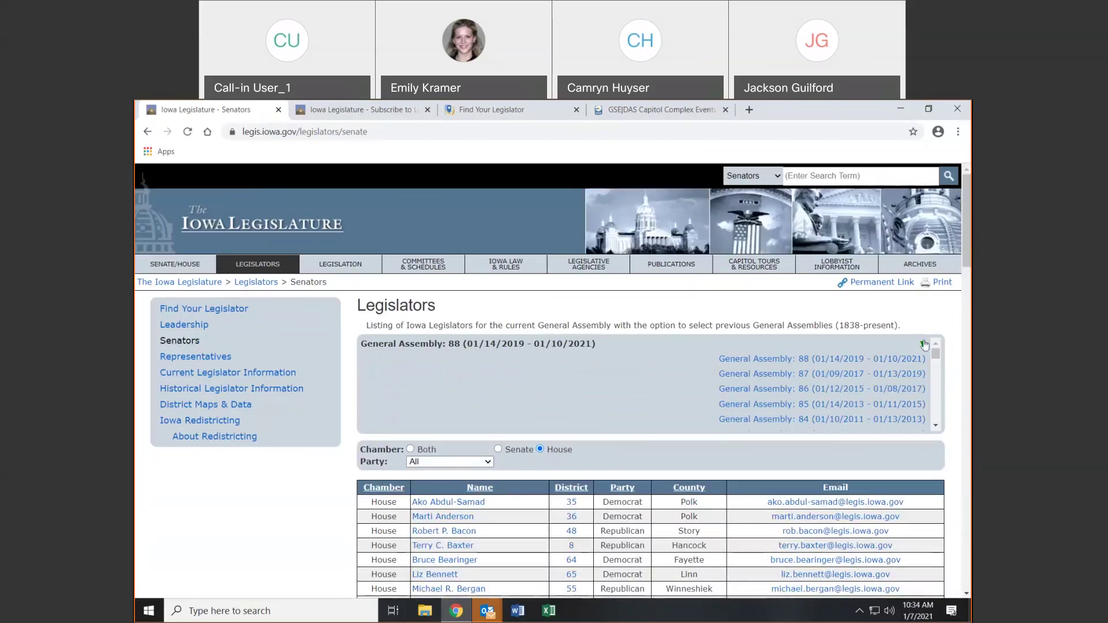
{"action": "left_click", "coordinate": [922, 343]}
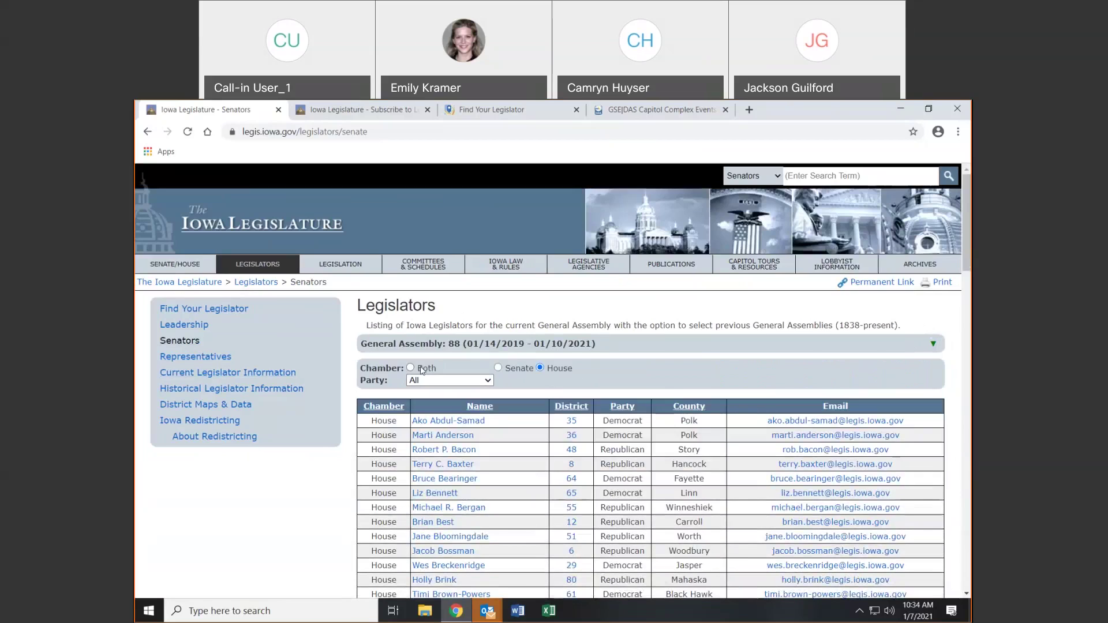
{"action": "left_click", "coordinate": [420, 370]}
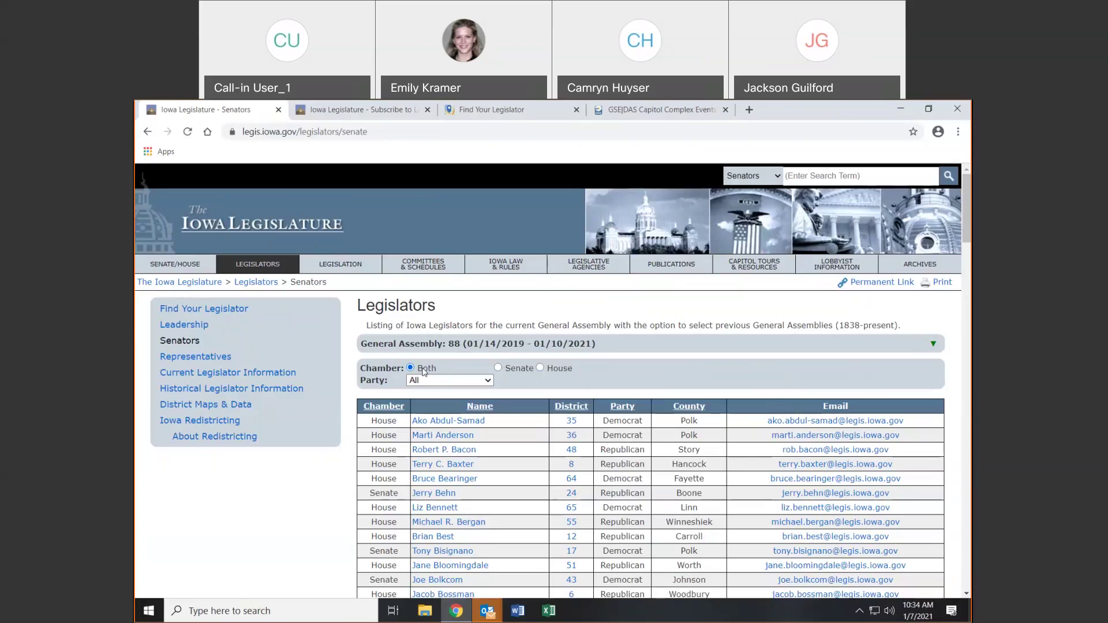
{"action": "left_click", "coordinate": [425, 382]}
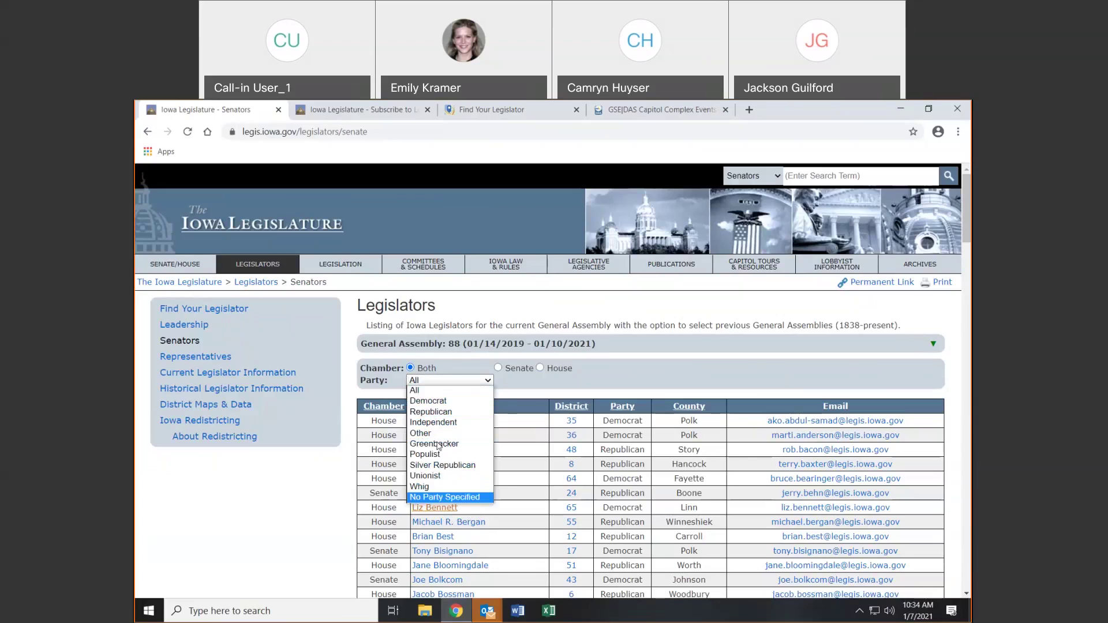
{"action": "left_click", "coordinate": [437, 392]}
Check the 1838 Legislative Assembly 1 roster, then switch back to General Assembly 88
{"action": "left_click", "coordinate": [931, 345]}
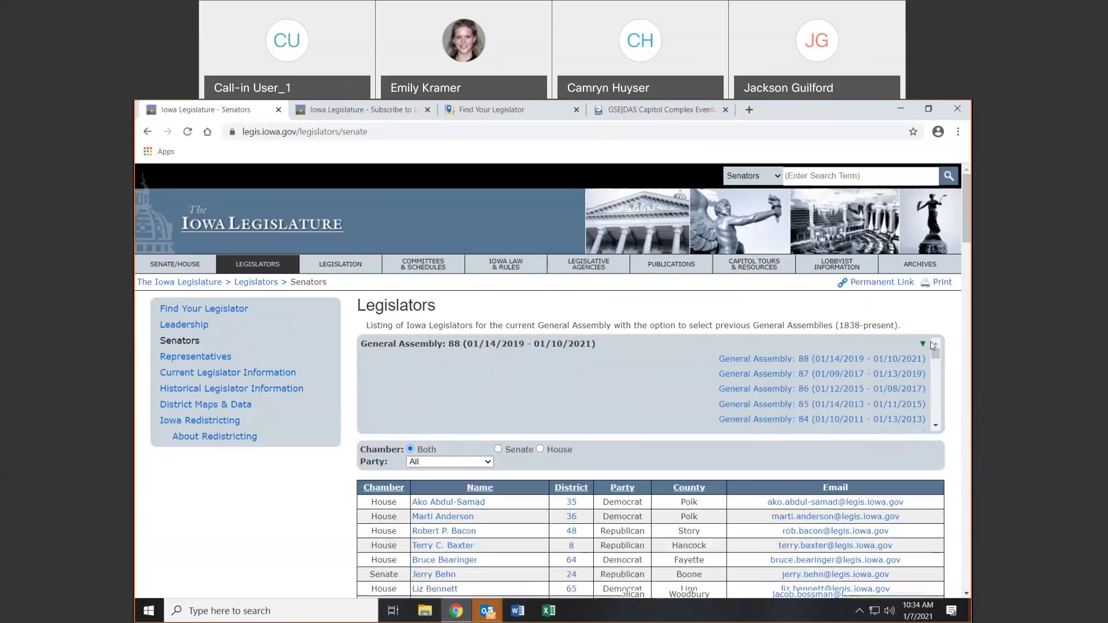
{"action": "left_click_drag", "start_coordinate": [936, 356], "coordinate": [936, 415]}
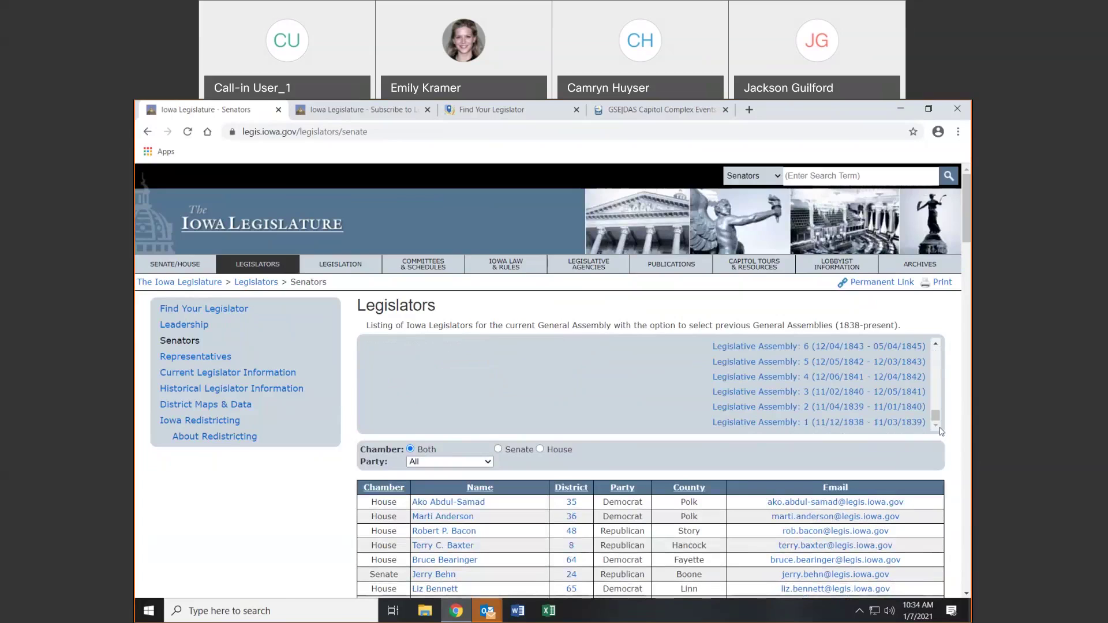
{"action": "left_click", "coordinate": [869, 426]}
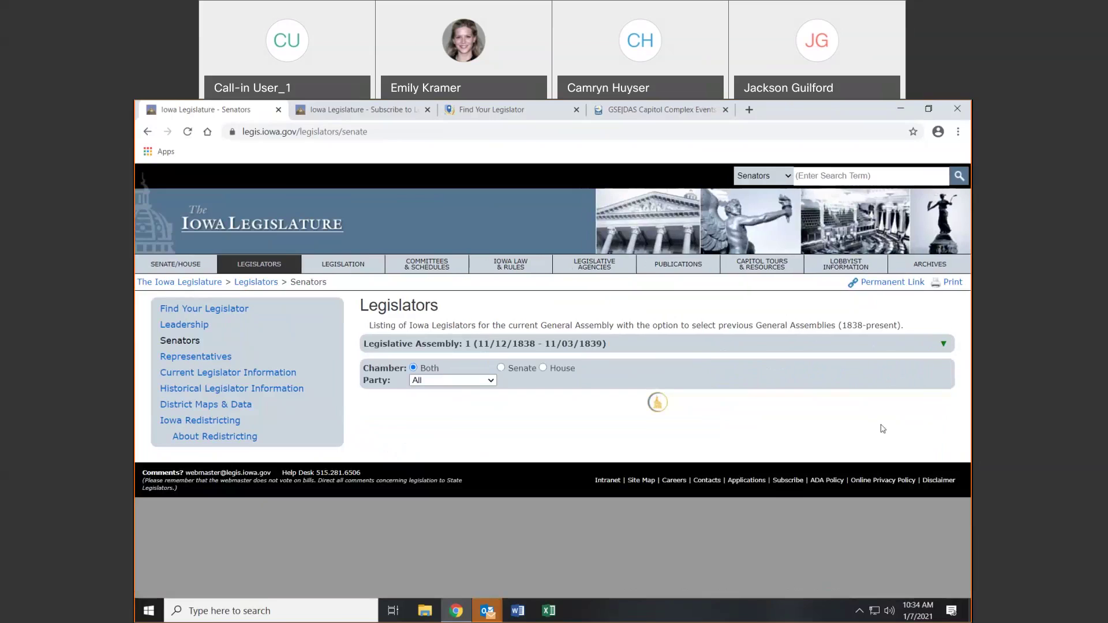
{"action": "mouse_move", "coordinate": [494, 425]}
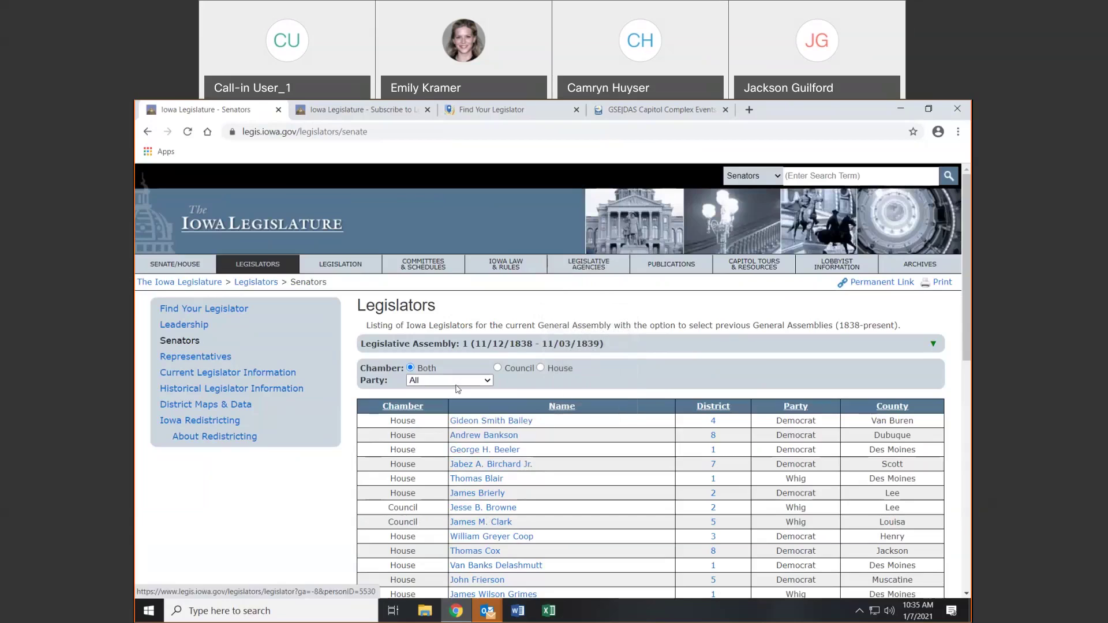
{"action": "left_click", "coordinate": [933, 344]}
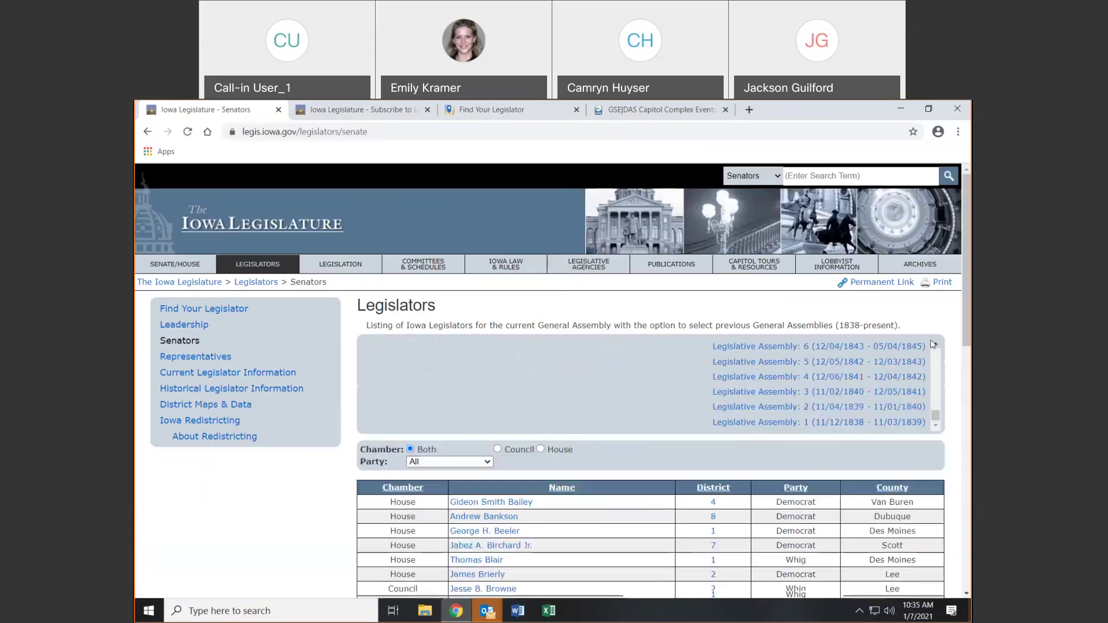
{"action": "left_click", "coordinate": [929, 422]}
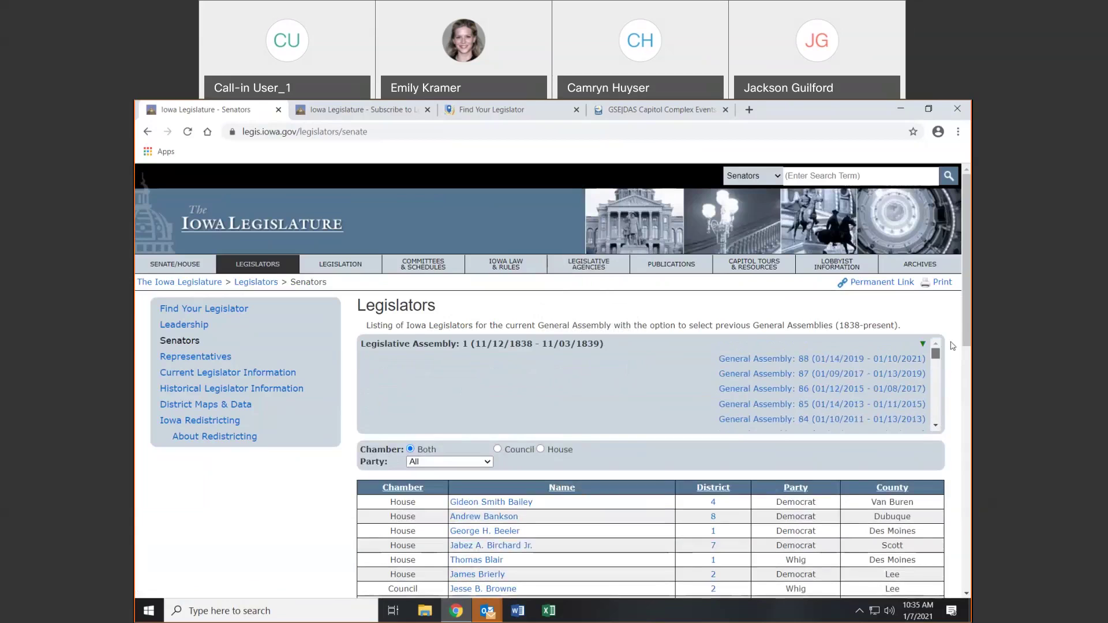
{"action": "left_click", "coordinate": [843, 362]}
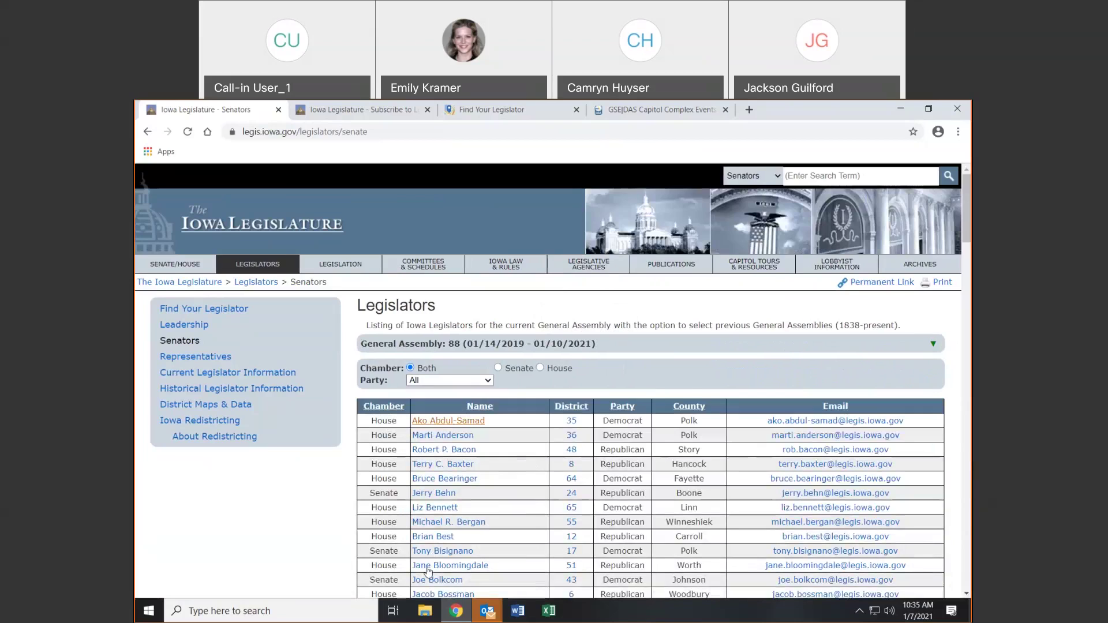
{"action": "mouse_move", "coordinate": [447, 508]}
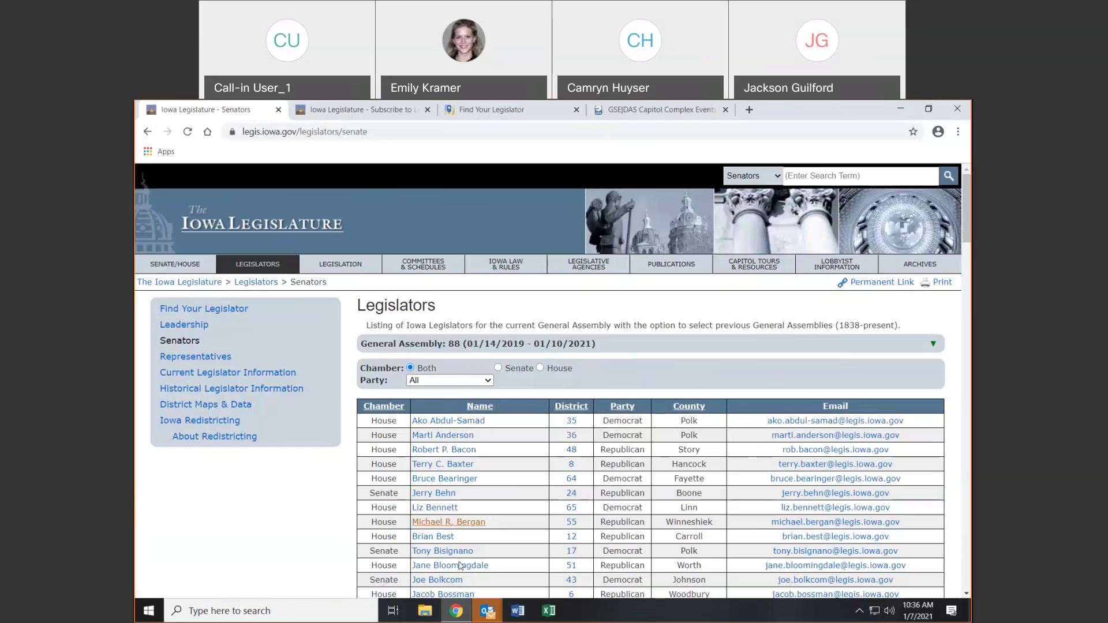
Sort the legislator table by District then by Party, review it, and open Current Legislator Information
{"action": "left_click", "coordinate": [574, 407]}
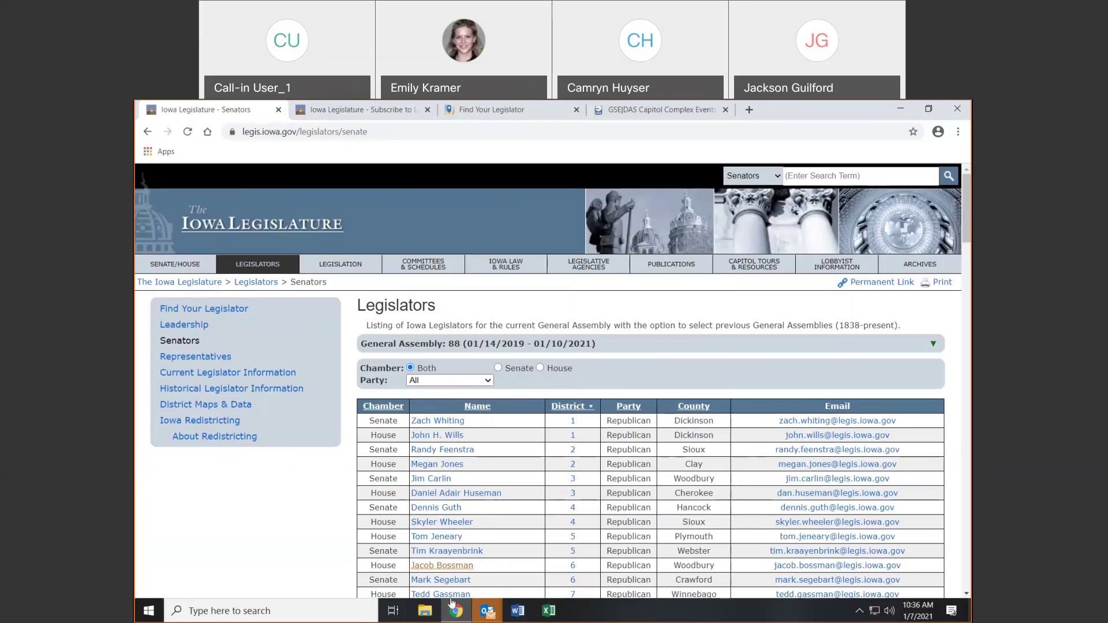
{"action": "left_click", "coordinate": [631, 411]}
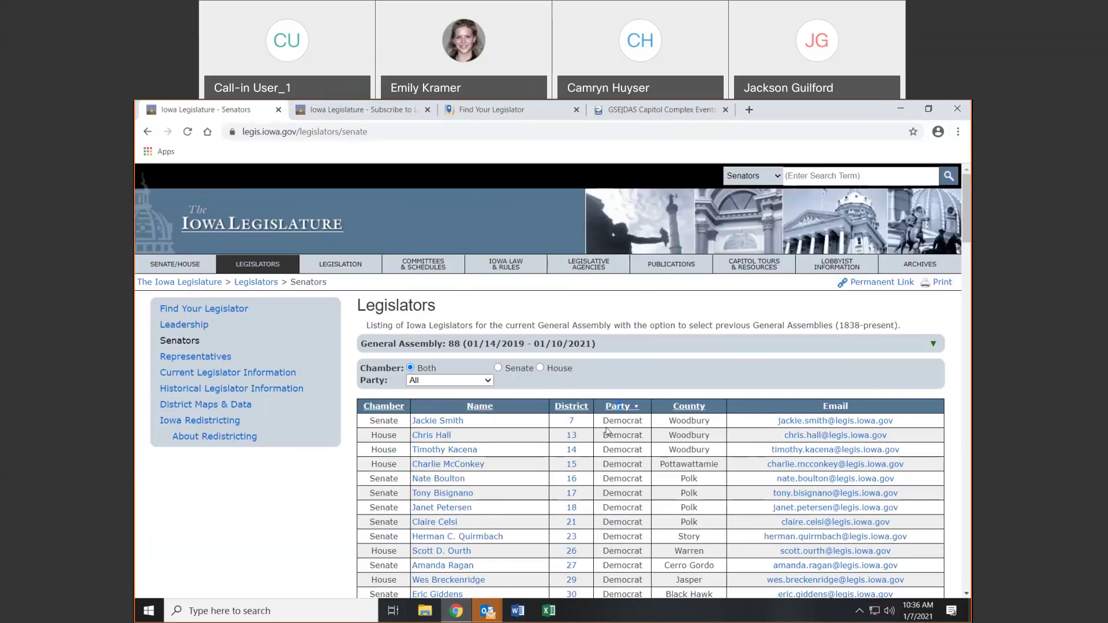
{"action": "scroll", "coordinate": [607, 429], "scroll_direction": "down", "scroll_amount": 2}
{"action": "scroll", "coordinate": [607, 428], "scroll_direction": "down", "scroll_amount": 15}
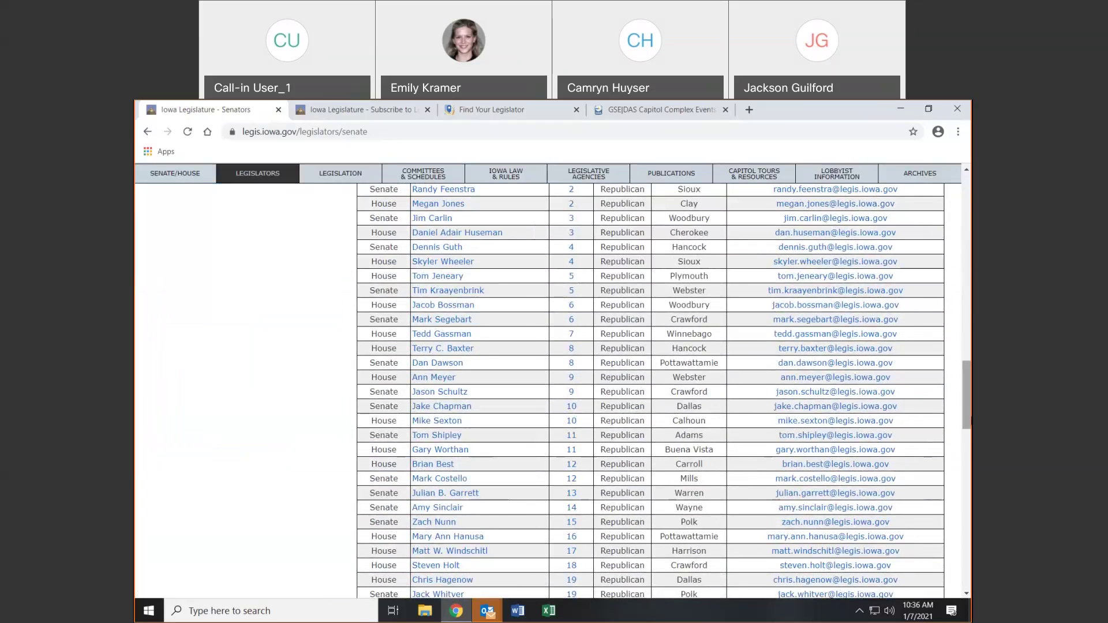
{"action": "scroll", "coordinate": [651, 391], "scroll_direction": "up", "scroll_amount": 15}
{"action": "scroll", "coordinate": [611, 321], "scroll_direction": "up", "scroll_amount": 4}
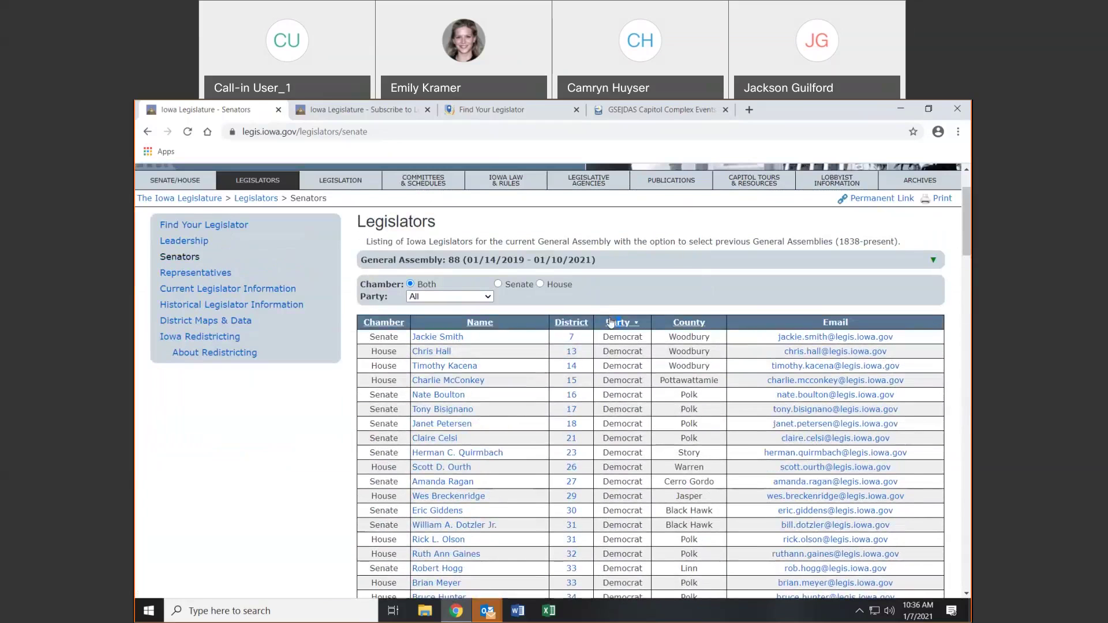
{"action": "scroll", "coordinate": [618, 321], "scroll_direction": "down", "scroll_amount": 20}
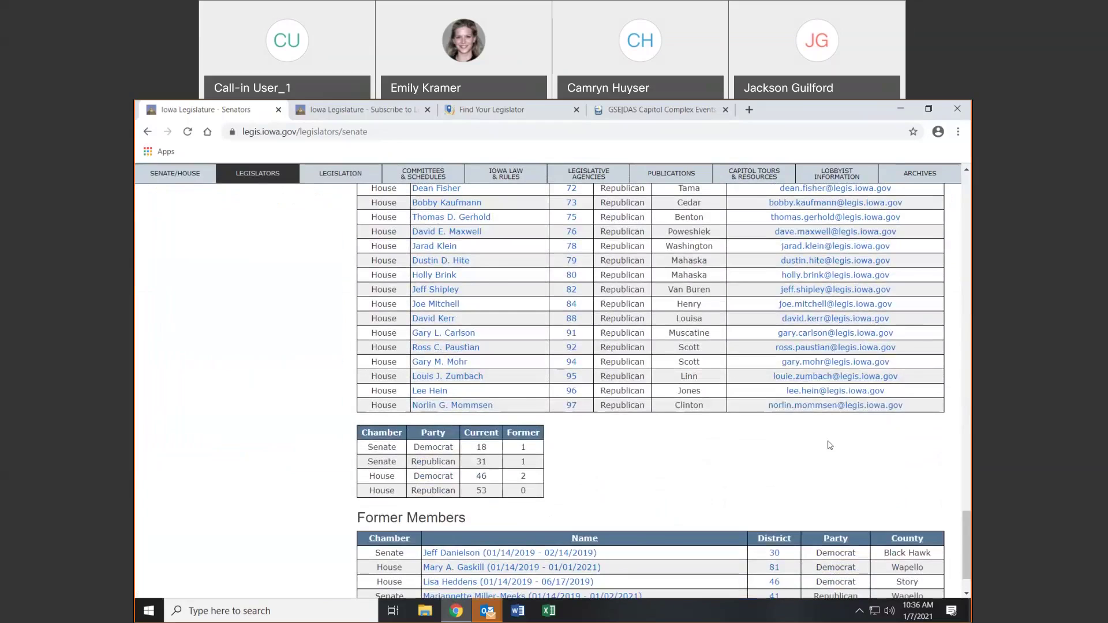
{"action": "scroll", "coordinate": [553, 476], "scroll_direction": "down", "scroll_amount": 1}
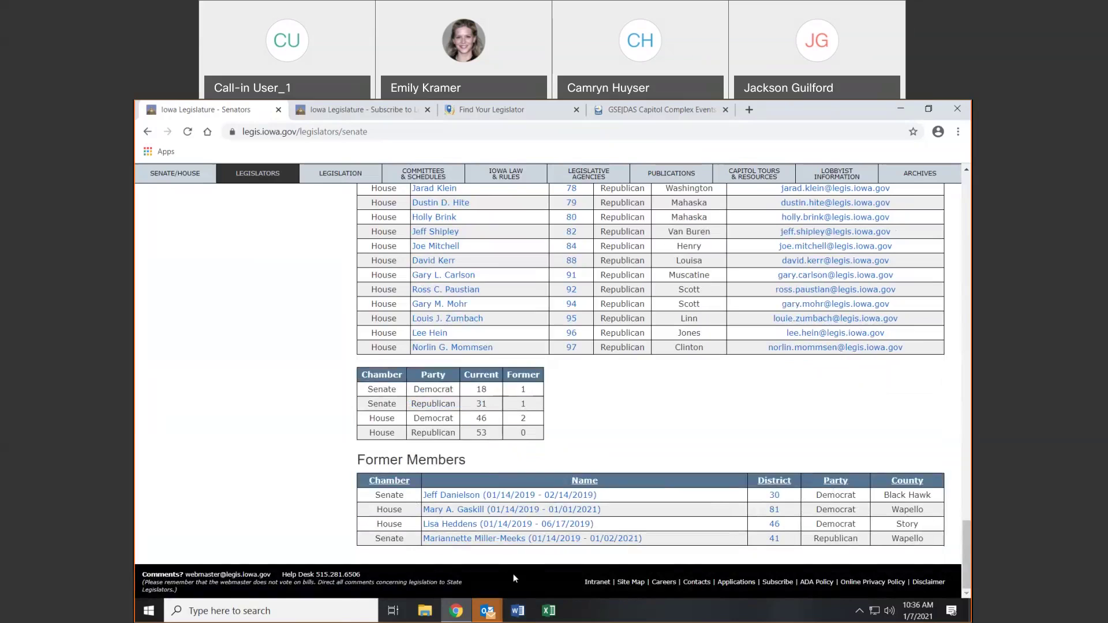
{"action": "left_click_drag", "start_coordinate": [967, 542], "coordinate": [970, 194]}
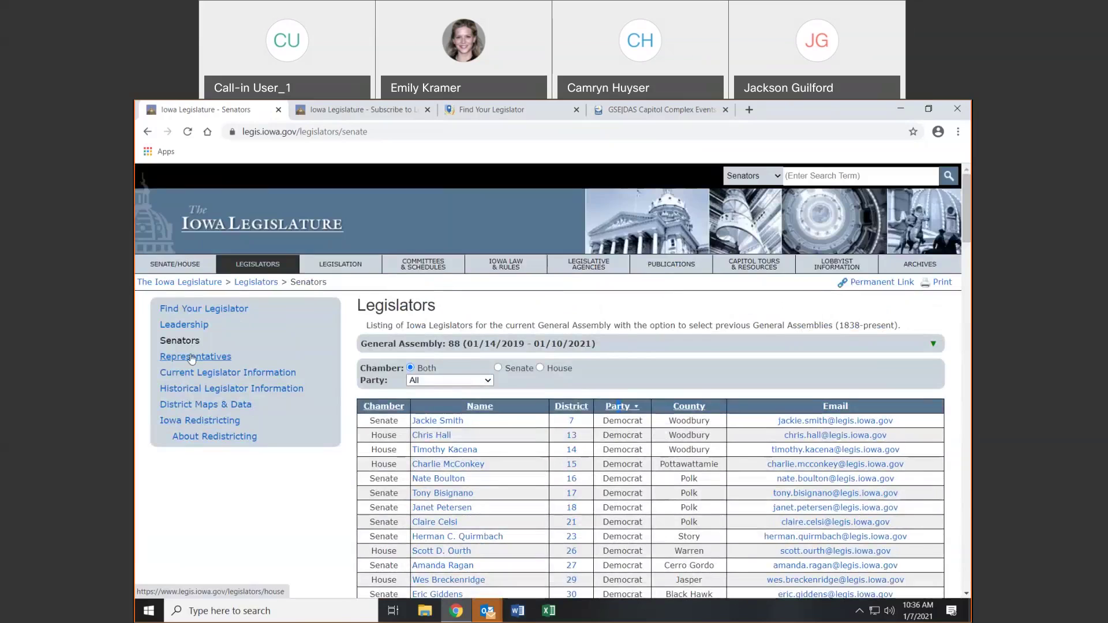
{"action": "left_click", "coordinate": [185, 374]}
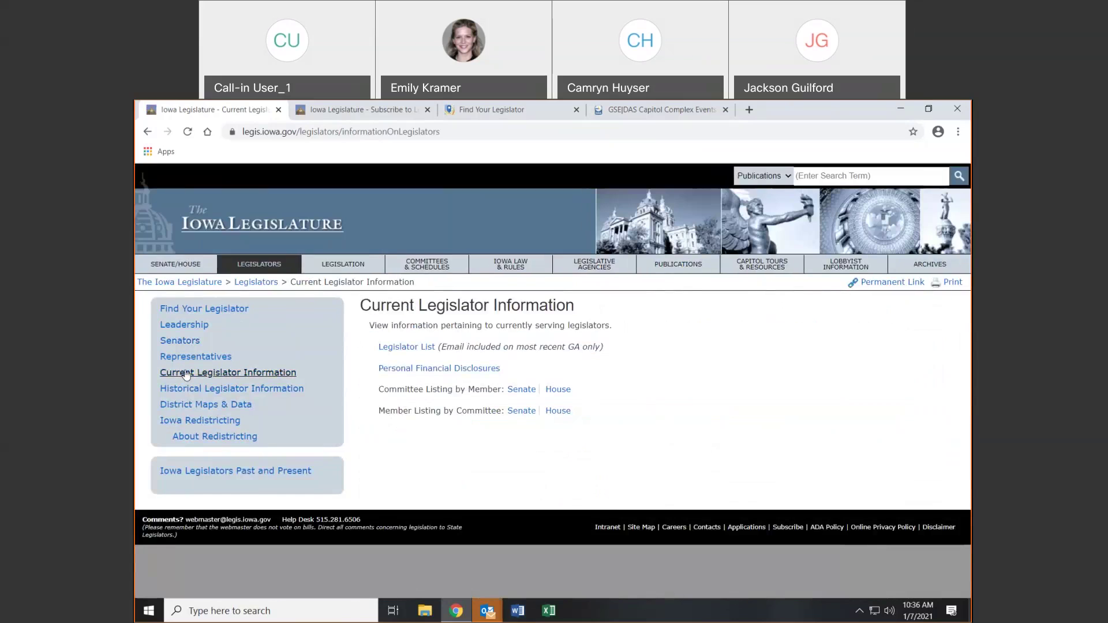
Glance at the Legislator List, then open the House Committee Listing by Member PDF
{"action": "left_click", "coordinate": [430, 347]}
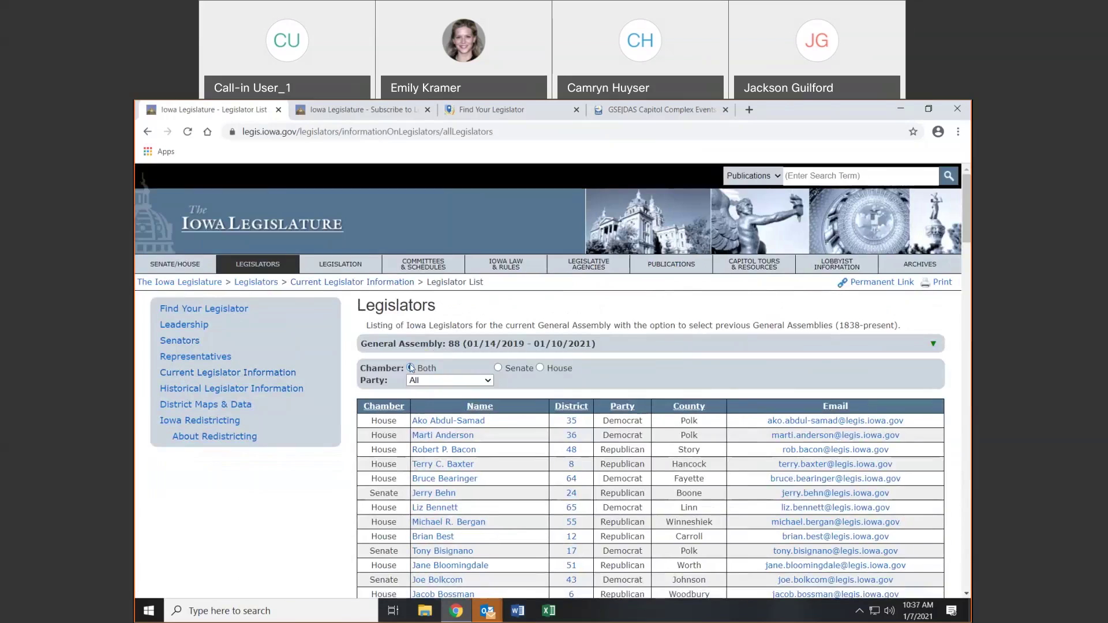
{"action": "left_click", "coordinate": [273, 372]}
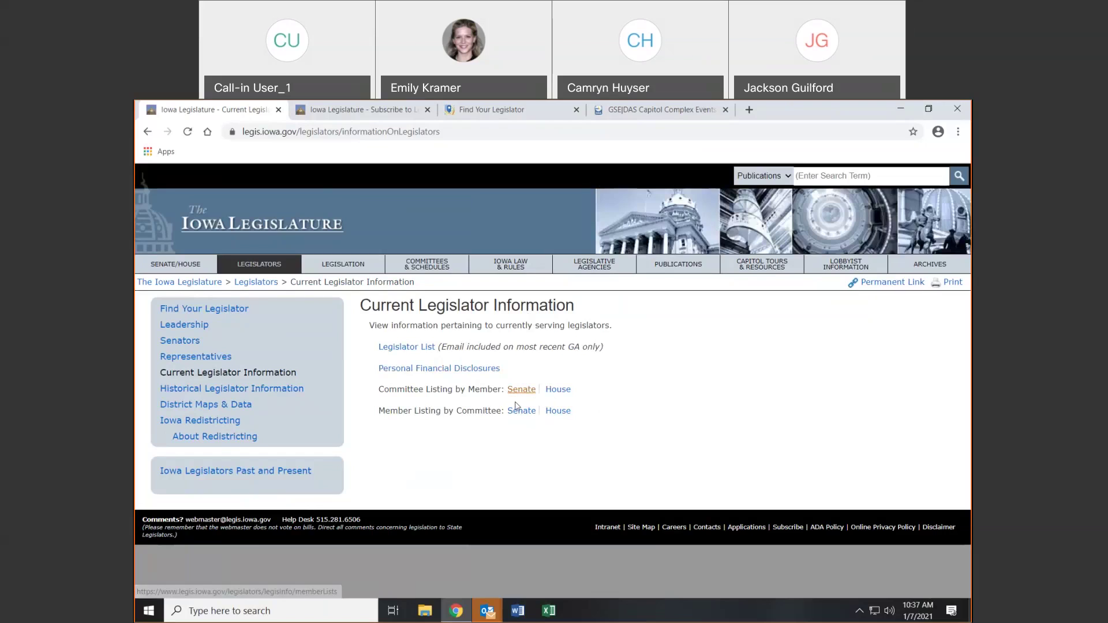
{"action": "left_click", "coordinate": [559, 391]}
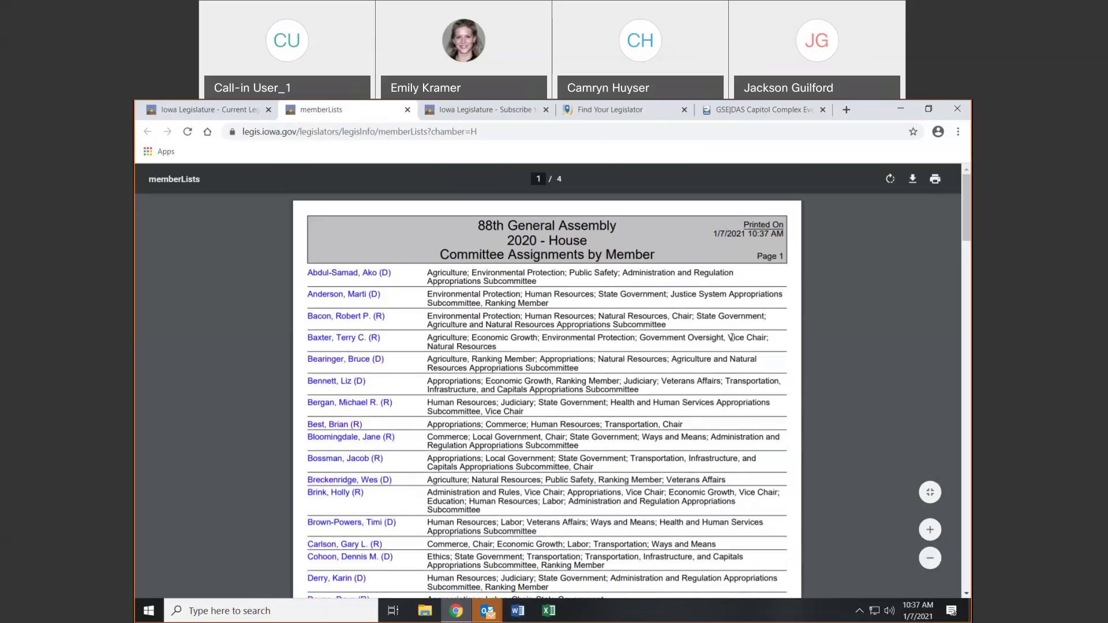
Review the House and Senate member-by-committee PDFs, then open Historical Legislator Information
{"action": "left_click_drag", "start_coordinate": [726, 337], "coordinate": [766, 341]}
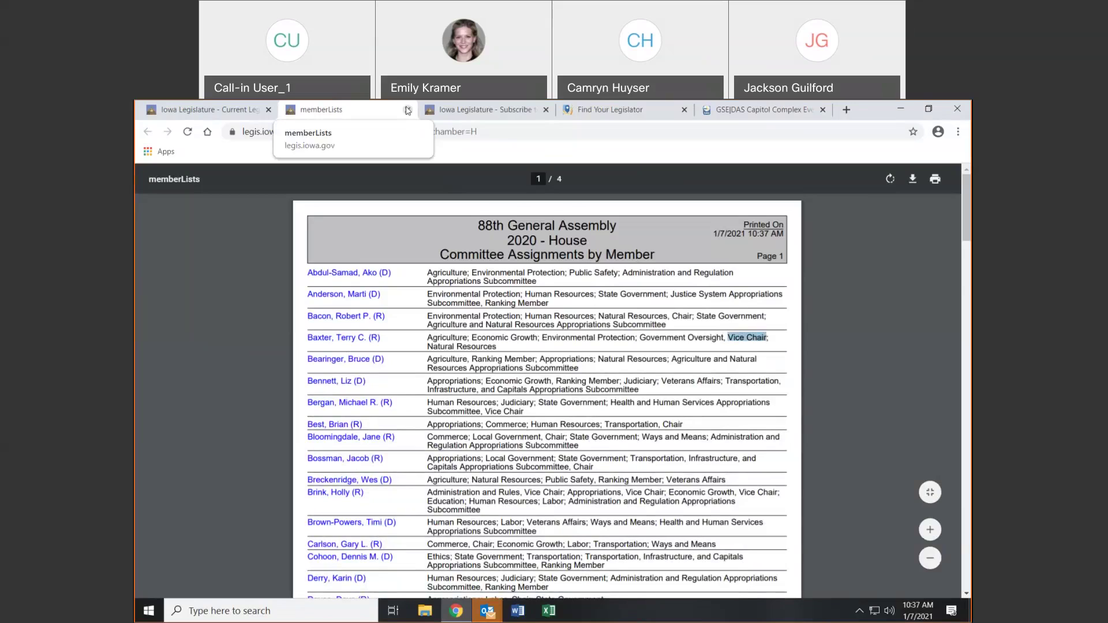
{"action": "left_click", "coordinate": [407, 111]}
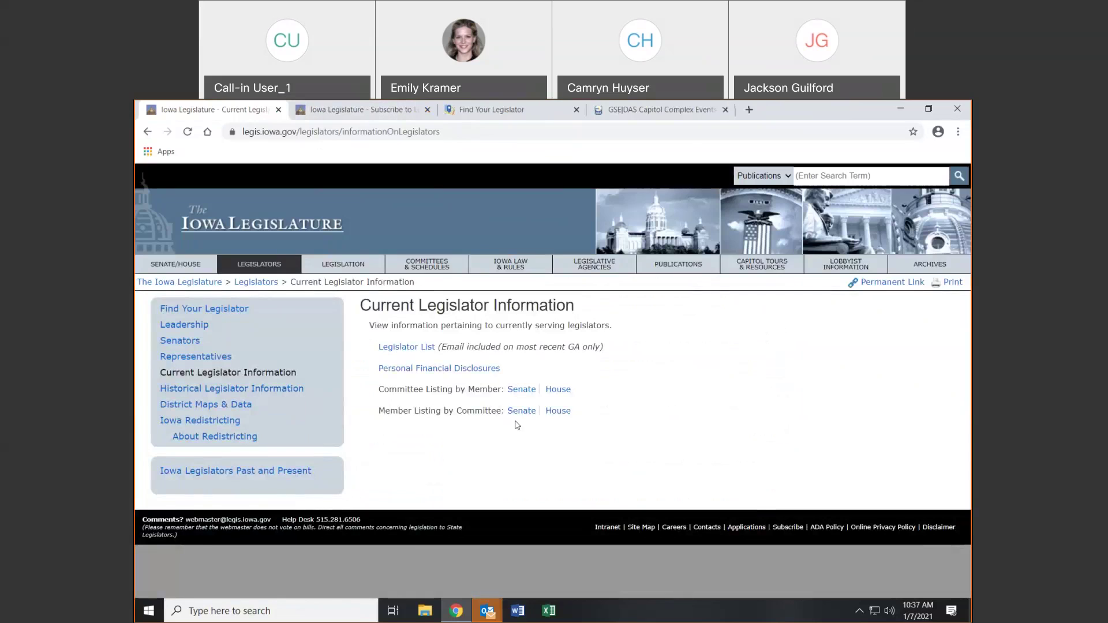
{"action": "left_click", "coordinate": [553, 391]}
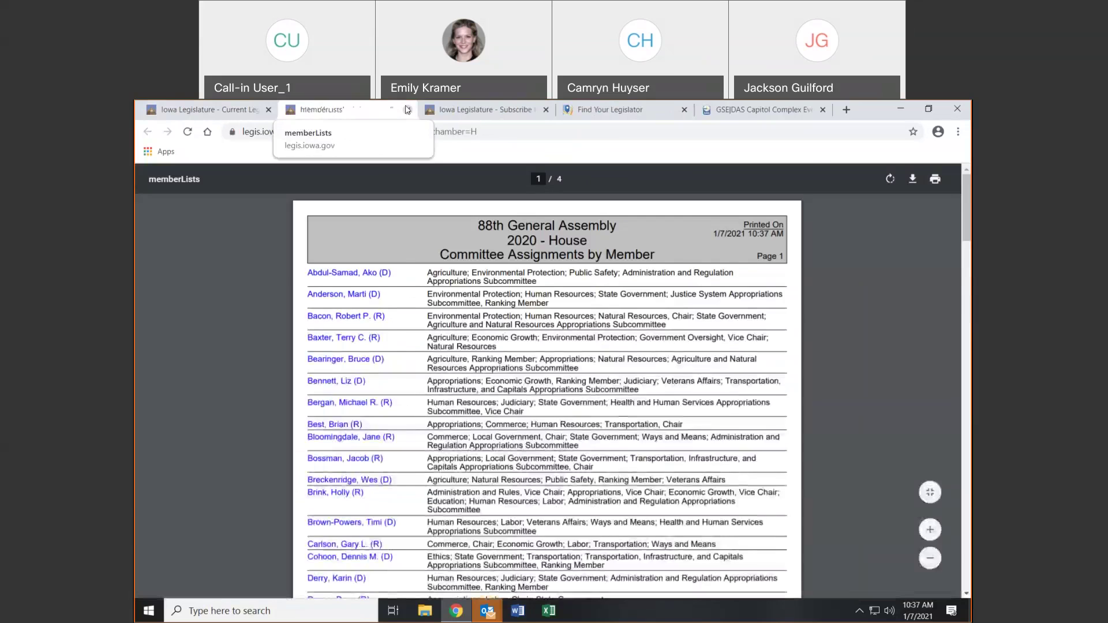
{"action": "left_click", "coordinate": [407, 110]}
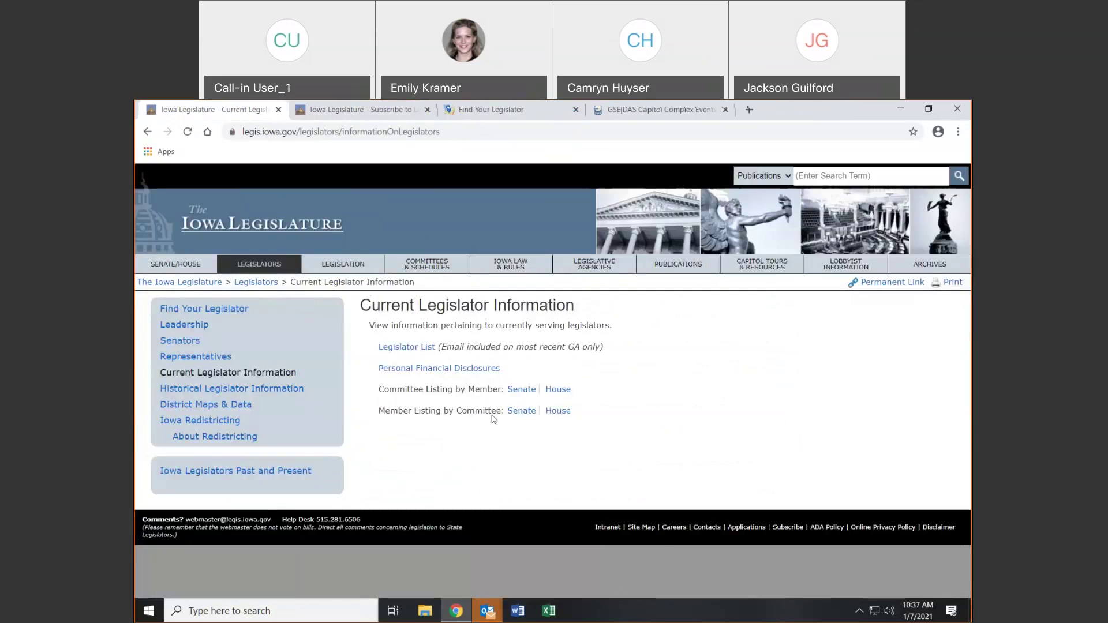
{"action": "left_click", "coordinate": [521, 411]}
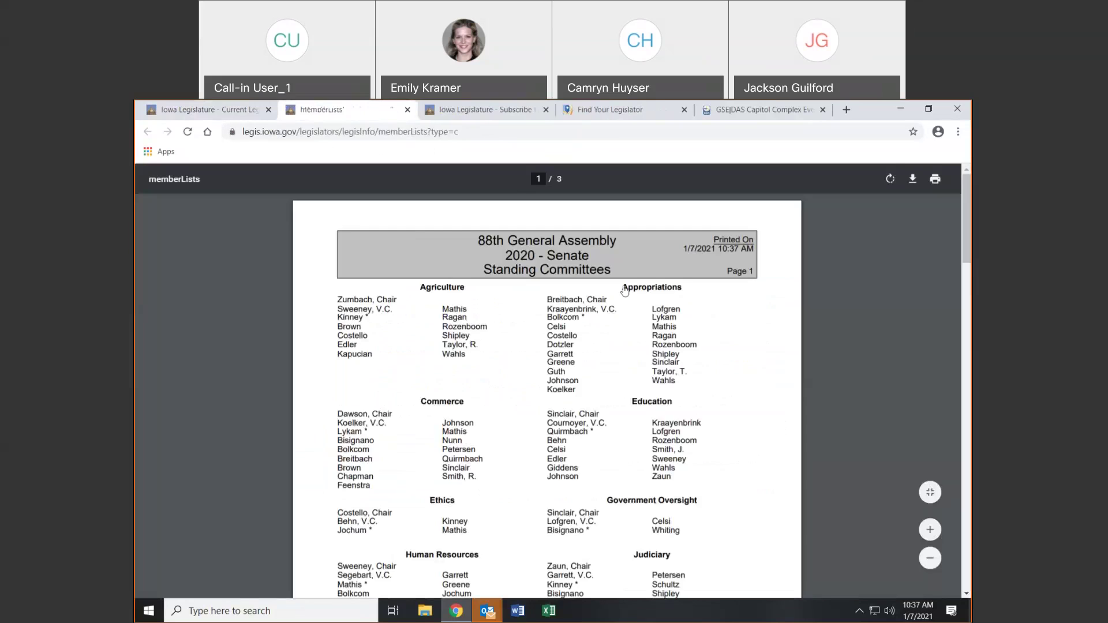
{"action": "left_click", "coordinate": [407, 110]}
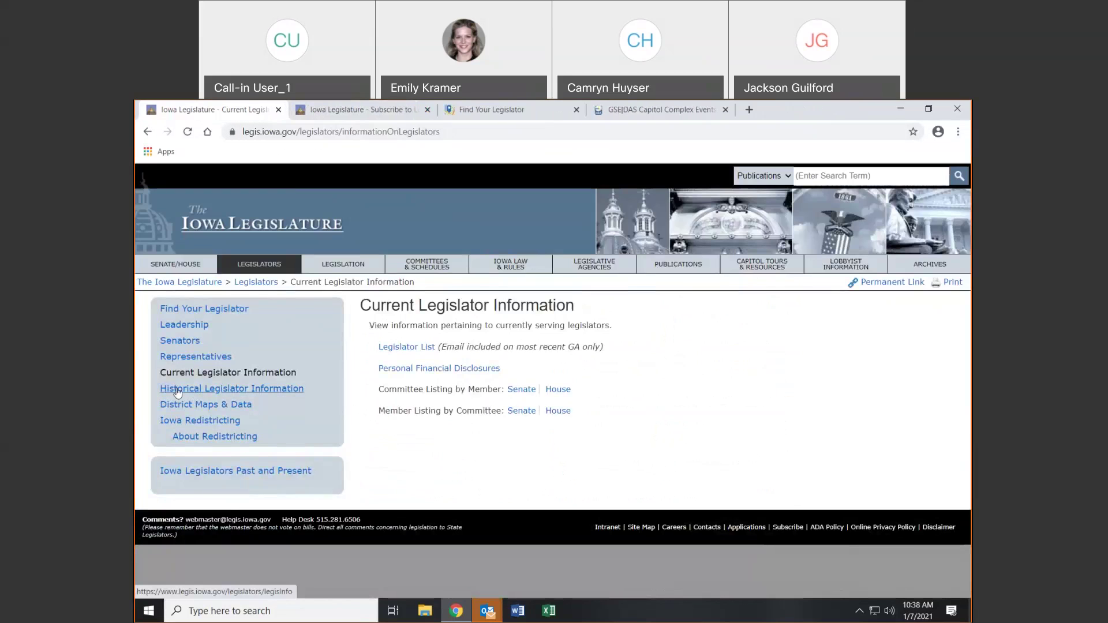
{"action": "left_click", "coordinate": [249, 392]}
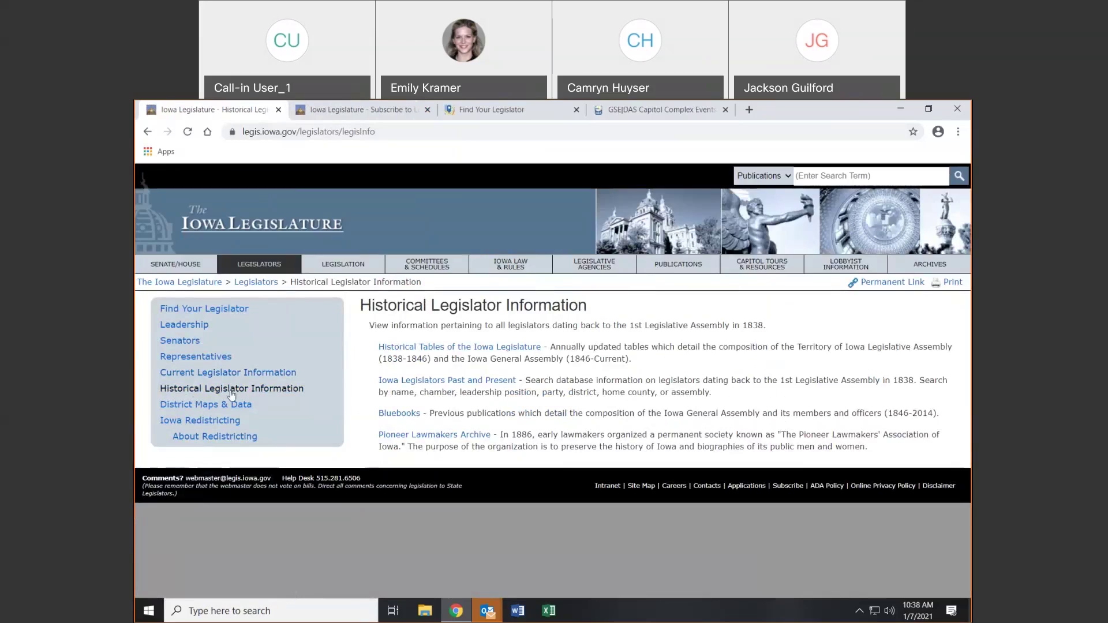
Open District Maps & Data, then District Profiles showing the Senate District 1 census PDF
{"action": "left_click", "coordinate": [187, 406]}
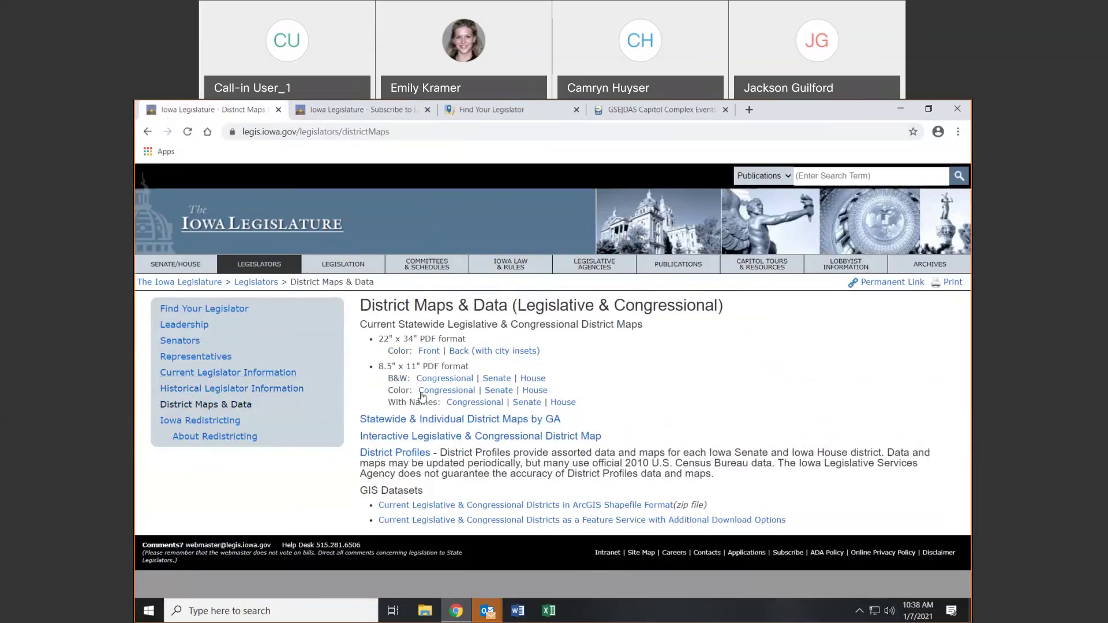
{"action": "left_click", "coordinate": [412, 454]}
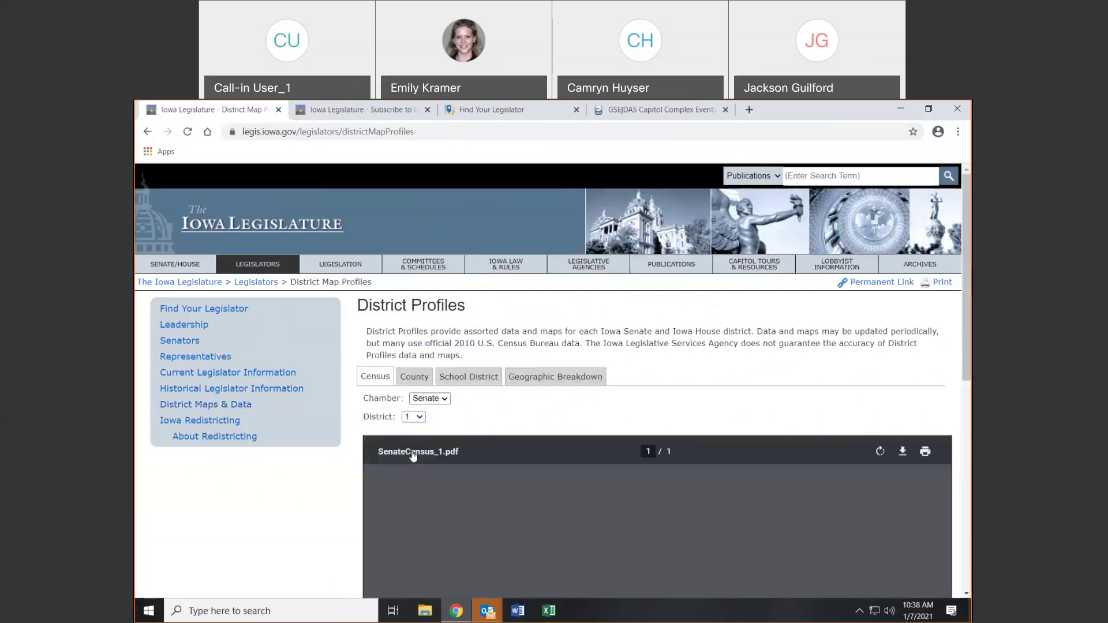
View Senate District 1's county, school district and geographic breakdown profiles
{"action": "left_click_drag", "start_coordinate": [968, 235], "coordinate": [971, 294]}
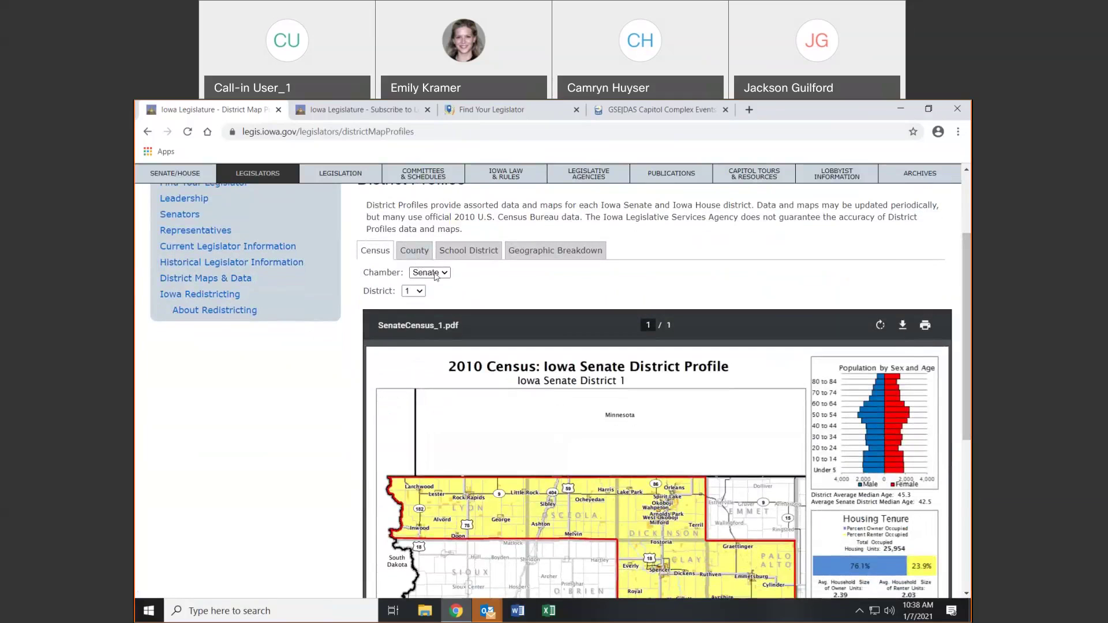
{"action": "left_click", "coordinate": [410, 254]}
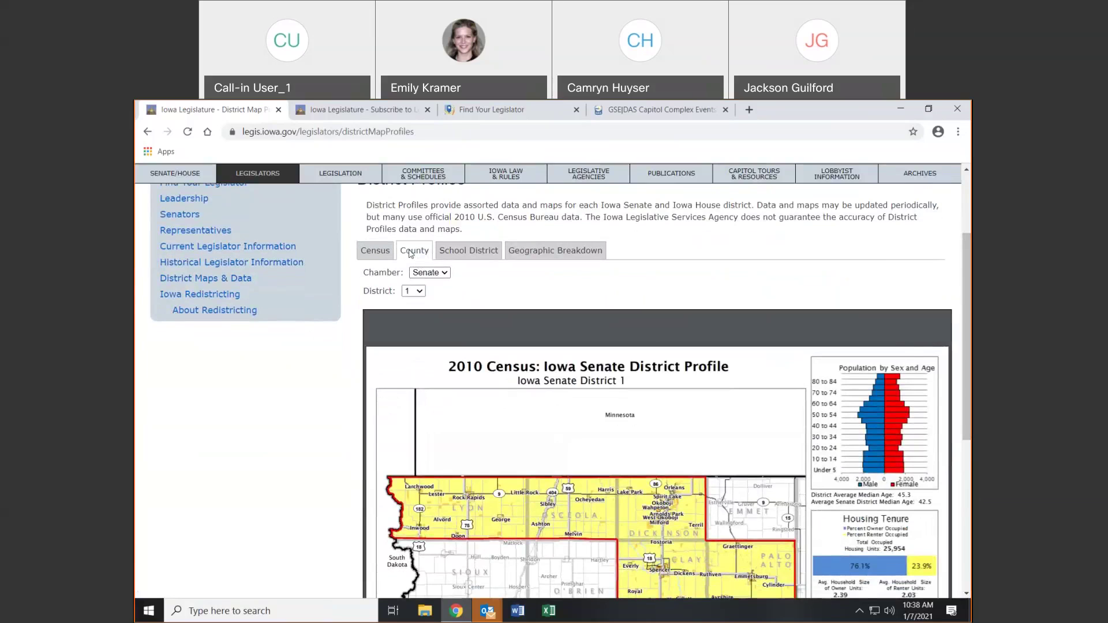
{"action": "left_click", "coordinate": [449, 256]}
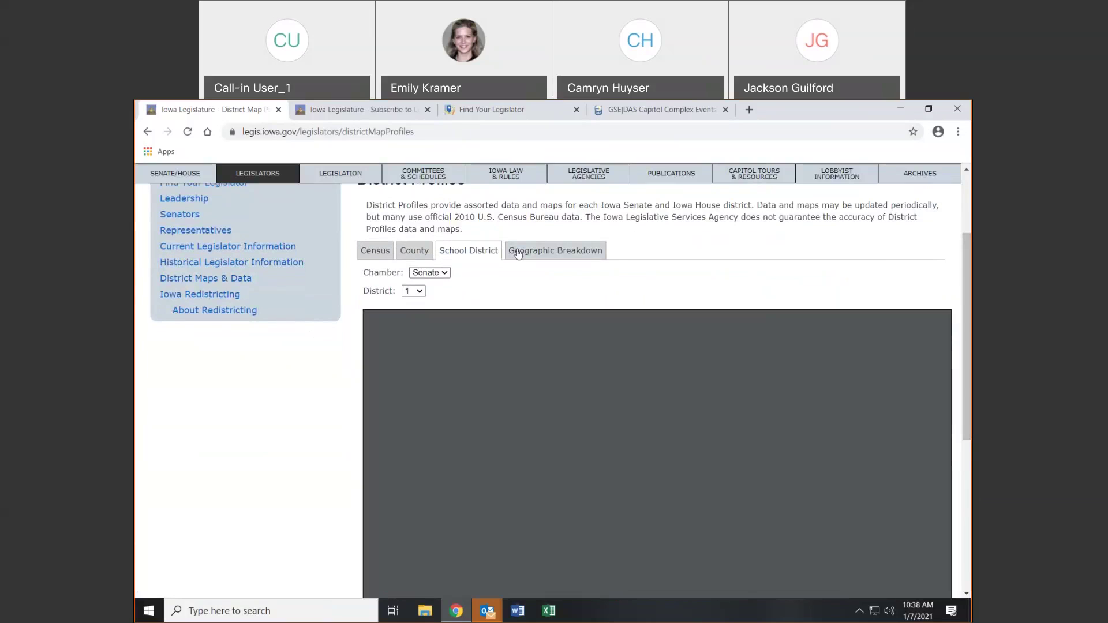
{"action": "left_click_drag", "start_coordinate": [519, 254], "coordinate": [521, 252]}
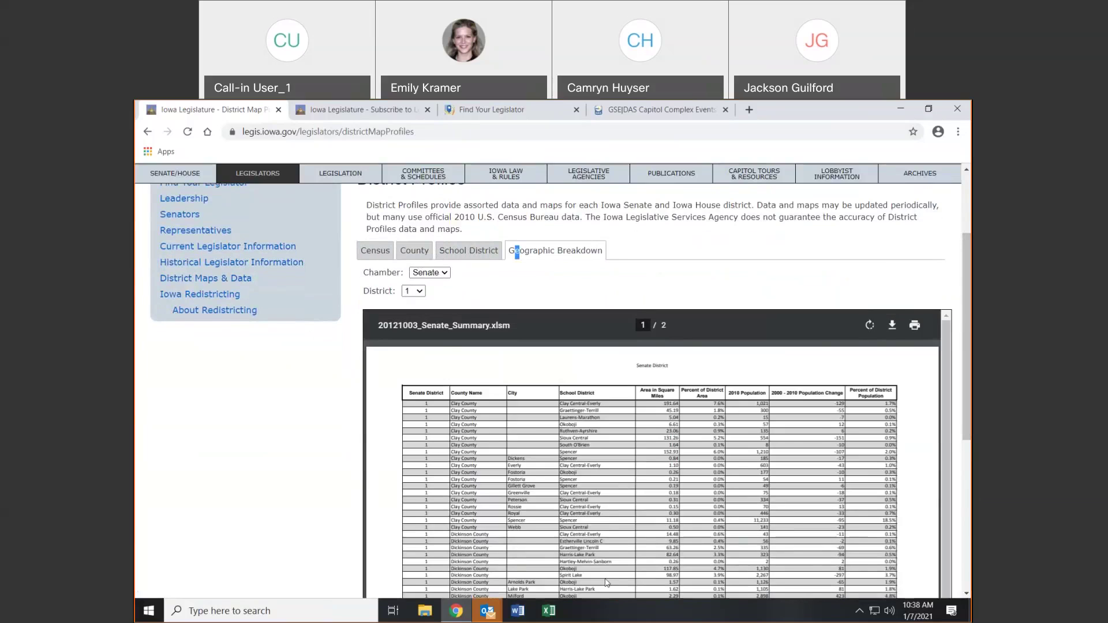
Go back to District Maps & Data and open Iowa Redistricting, then About Redistricting
{"action": "scroll", "coordinate": [606, 583], "scroll_direction": "up", "scroll_amount": 3}
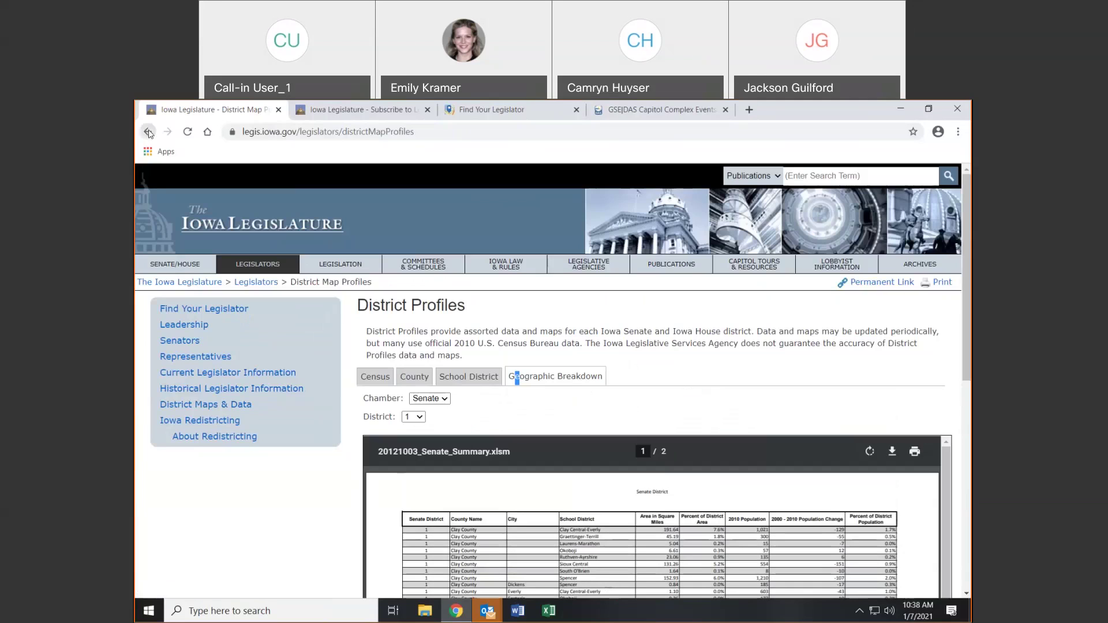
{"action": "left_click", "coordinate": [148, 133]}
{"action": "left_click", "coordinate": [151, 134]}
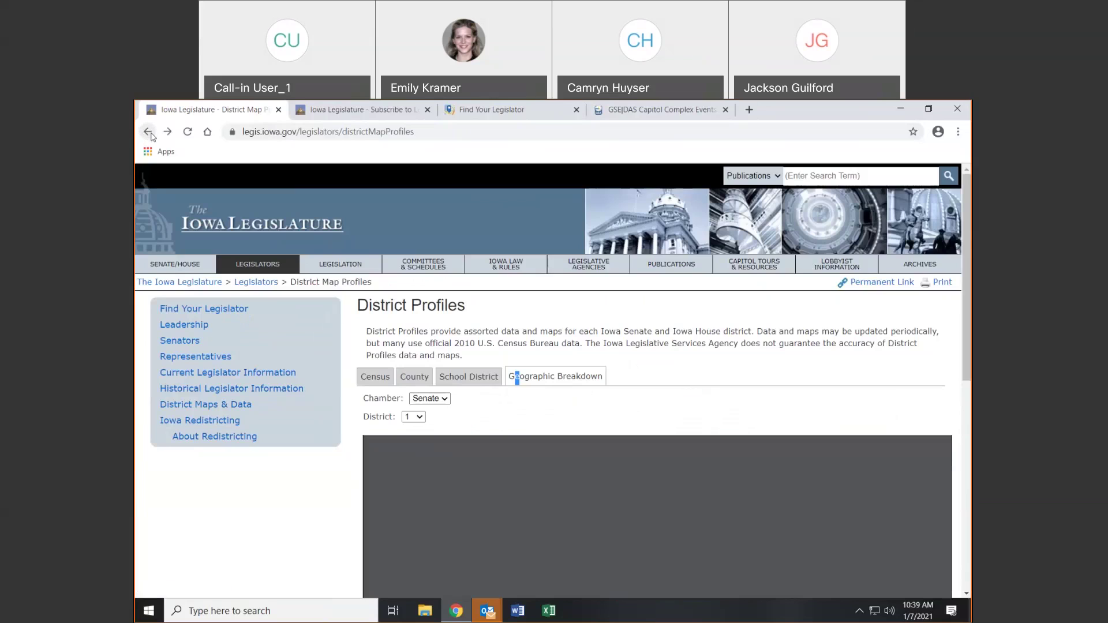
{"action": "left_click", "coordinate": [151, 134]}
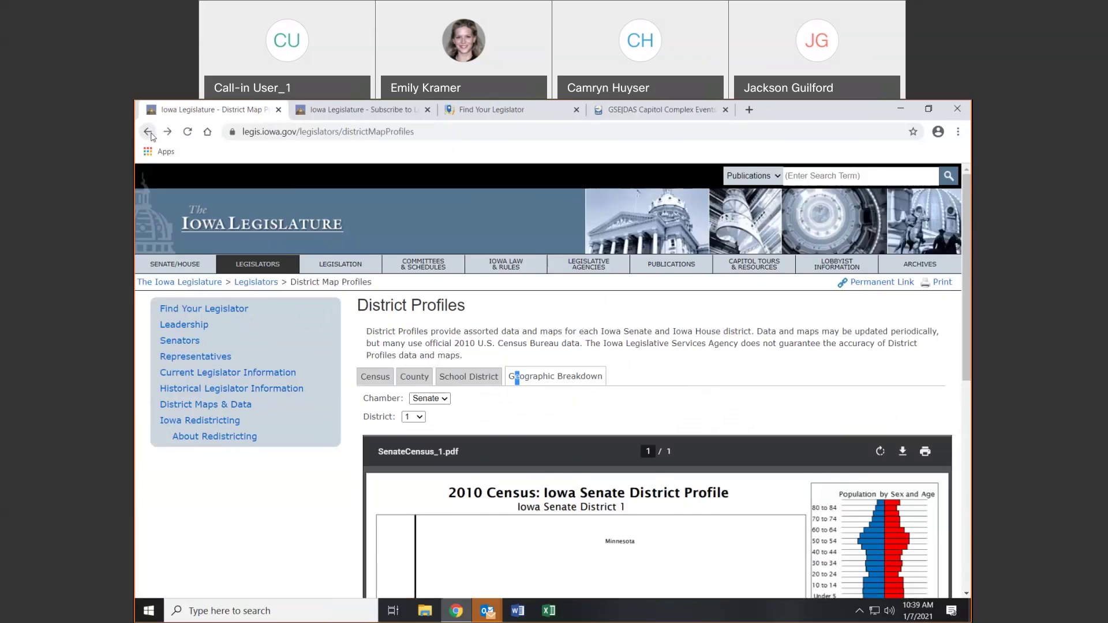
{"action": "left_click", "coordinate": [151, 133]}
{"action": "left_click", "coordinate": [202, 423]}
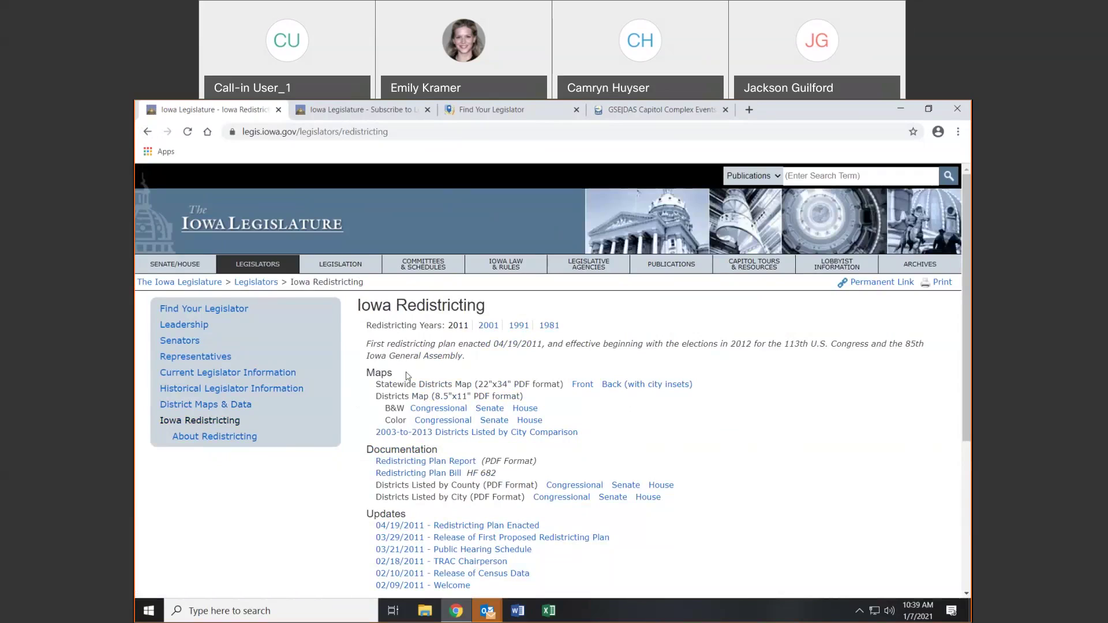
{"action": "left_click", "coordinate": [249, 440]}
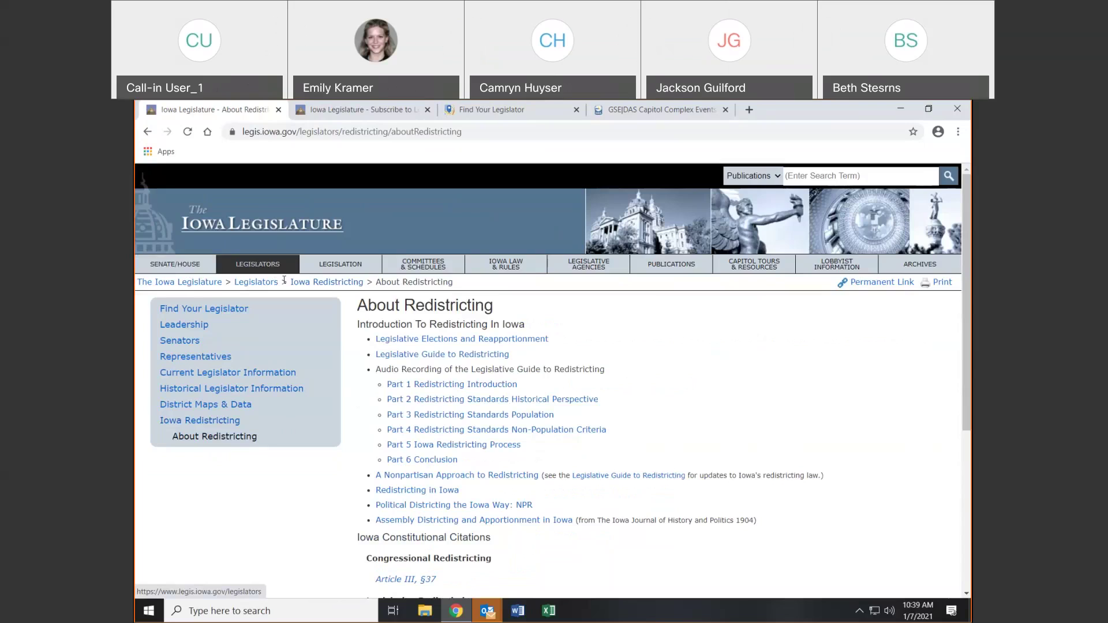
Open the Bill Tracking Tools page from the Legislation navigation
{"action": "left_click", "coordinate": [363, 269]}
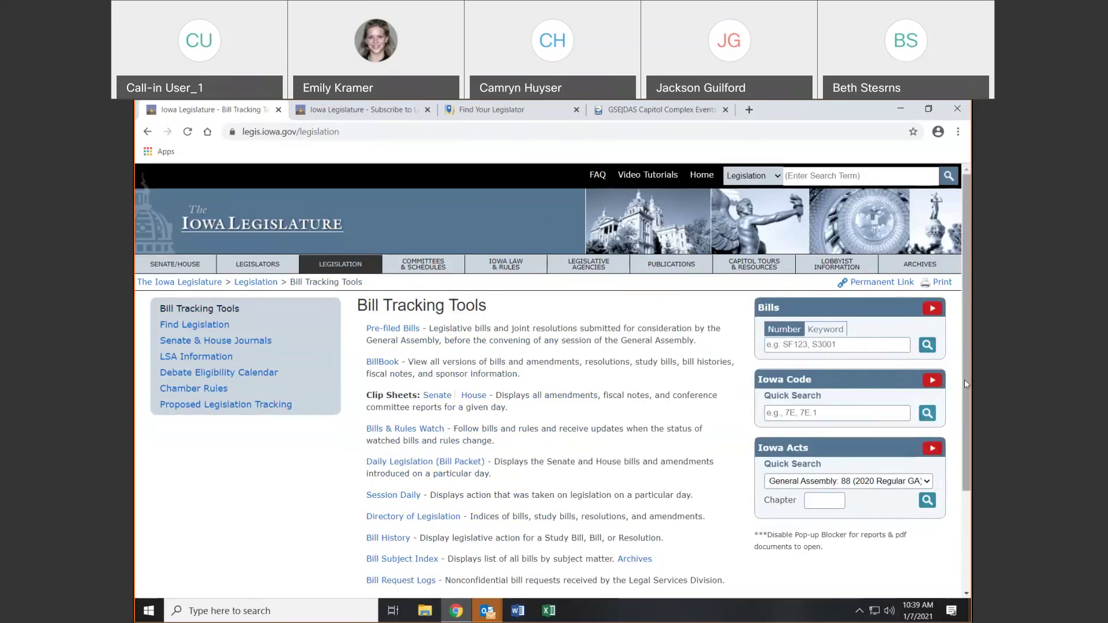
Look over the Pre-filed Bills list, then open BillBook in a new tab
{"action": "left_click", "coordinate": [375, 332]}
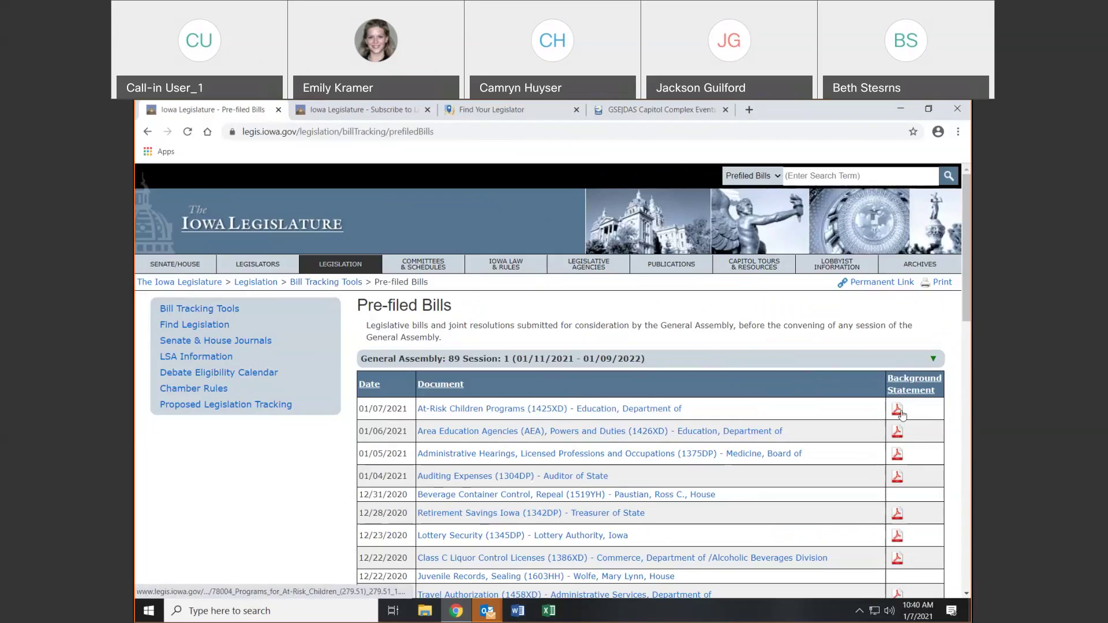
{"action": "left_click", "coordinate": [147, 131]}
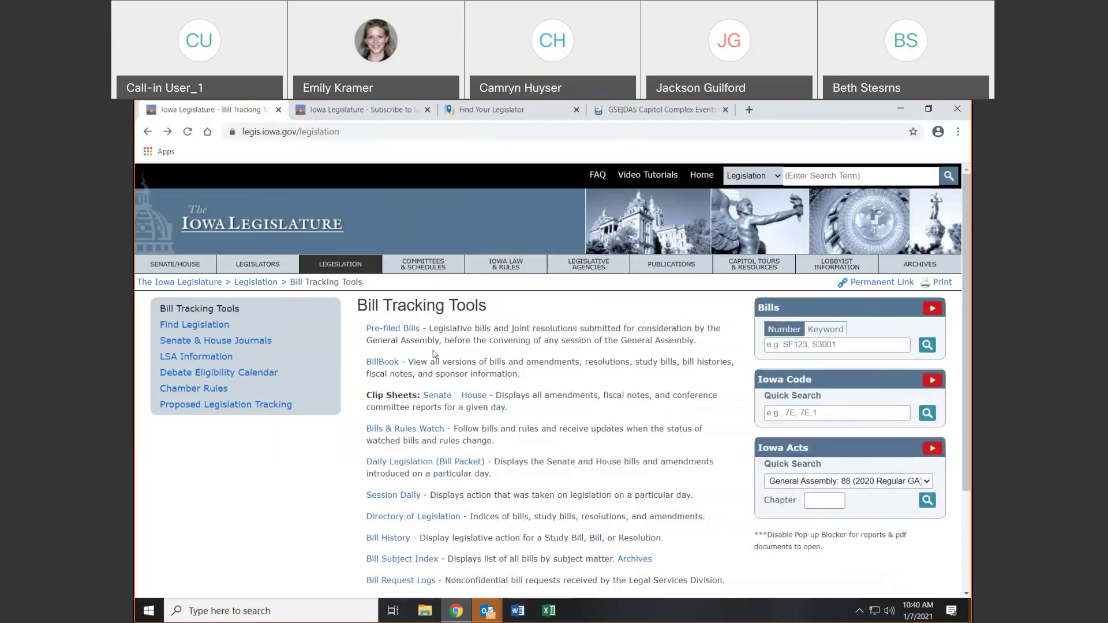
{"action": "left_click", "coordinate": [374, 363]}
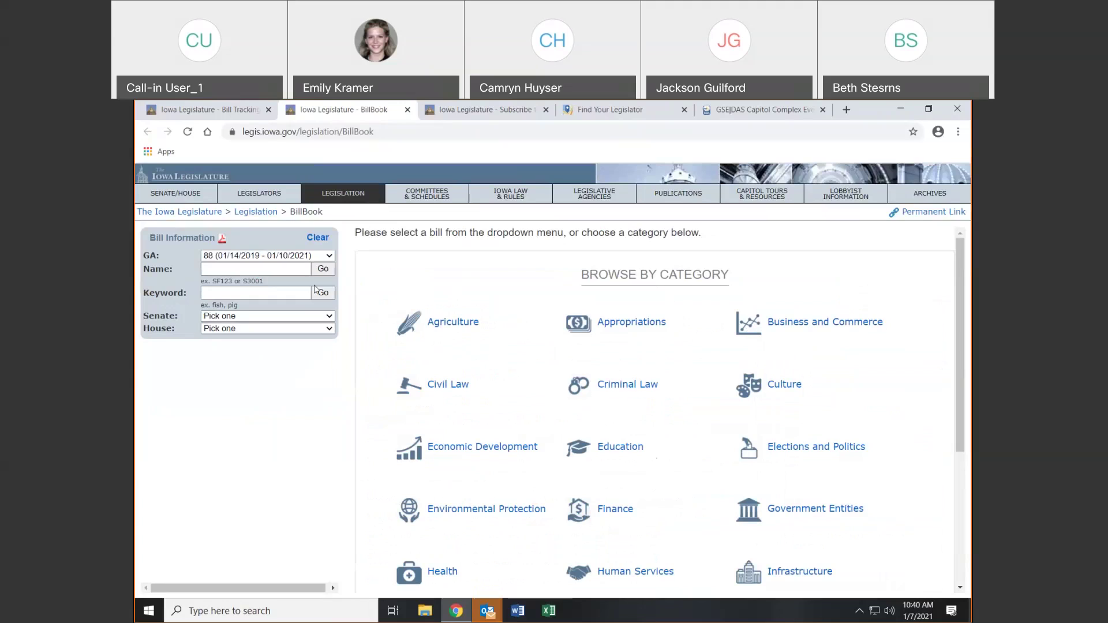
Browse Education-category legislation (553 results), then return to the BillBook tab
{"action": "left_click", "coordinate": [607, 451]}
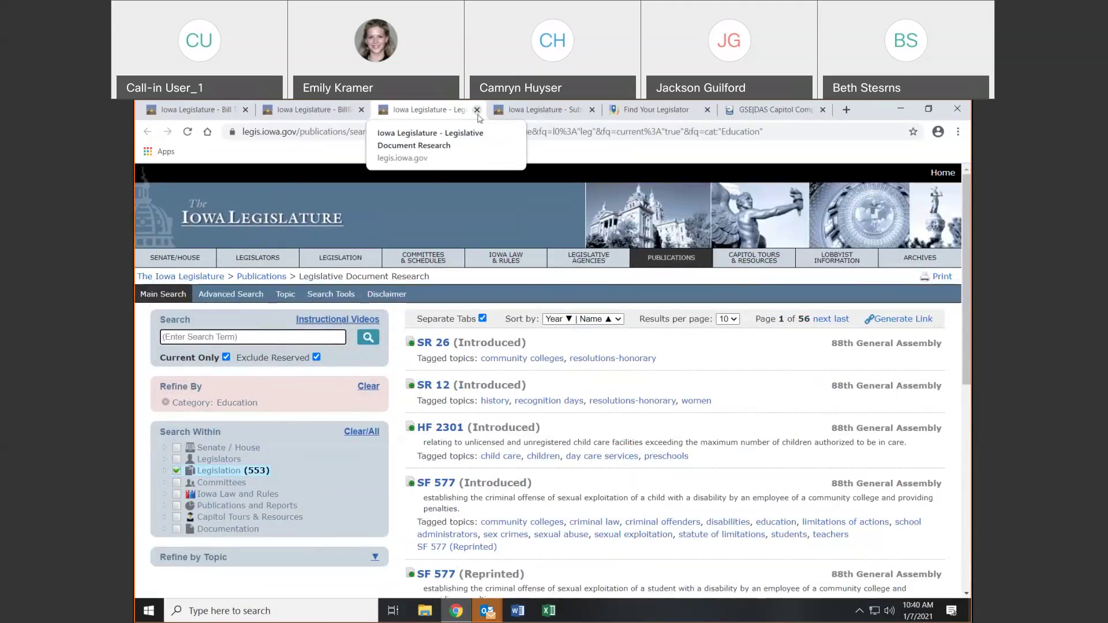
{"action": "left_click", "coordinate": [267, 110]}
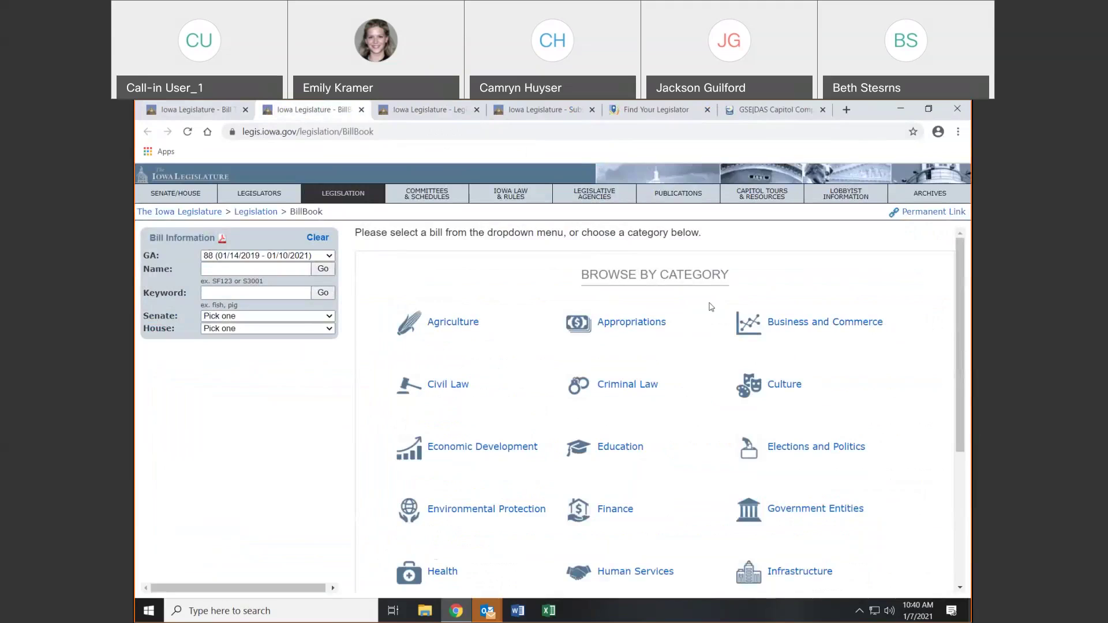
View the BillBook help PDF, close it and the research, newsletter, legislator map and events tabs, then reopen BillBook
{"action": "left_click", "coordinate": [221, 241]}
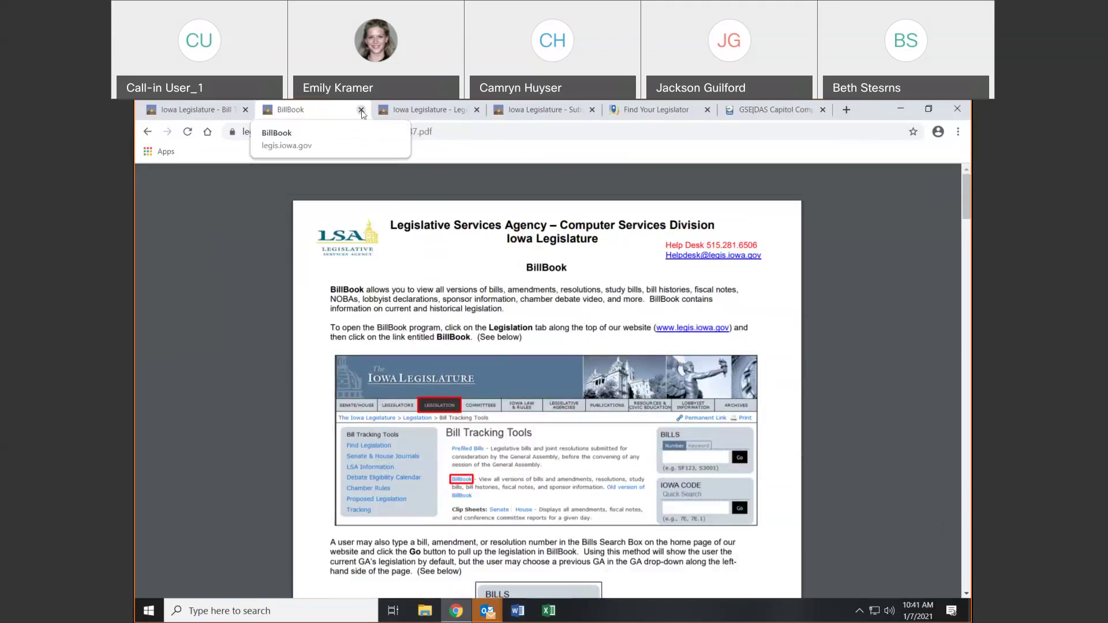
{"action": "left_click", "coordinate": [361, 111]}
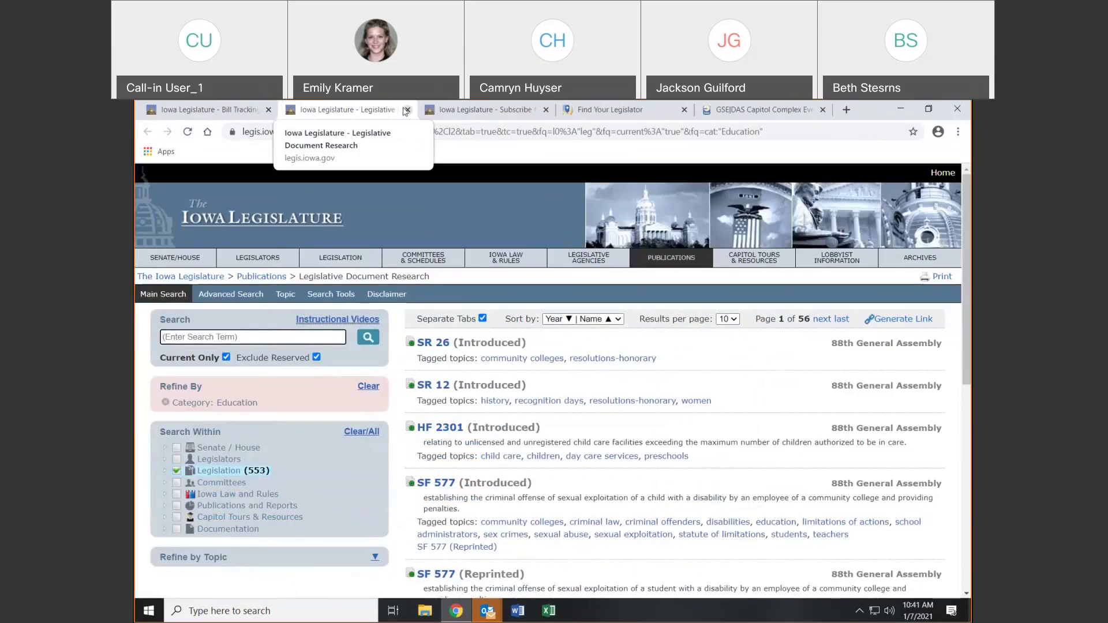
{"action": "left_click", "coordinate": [407, 110]}
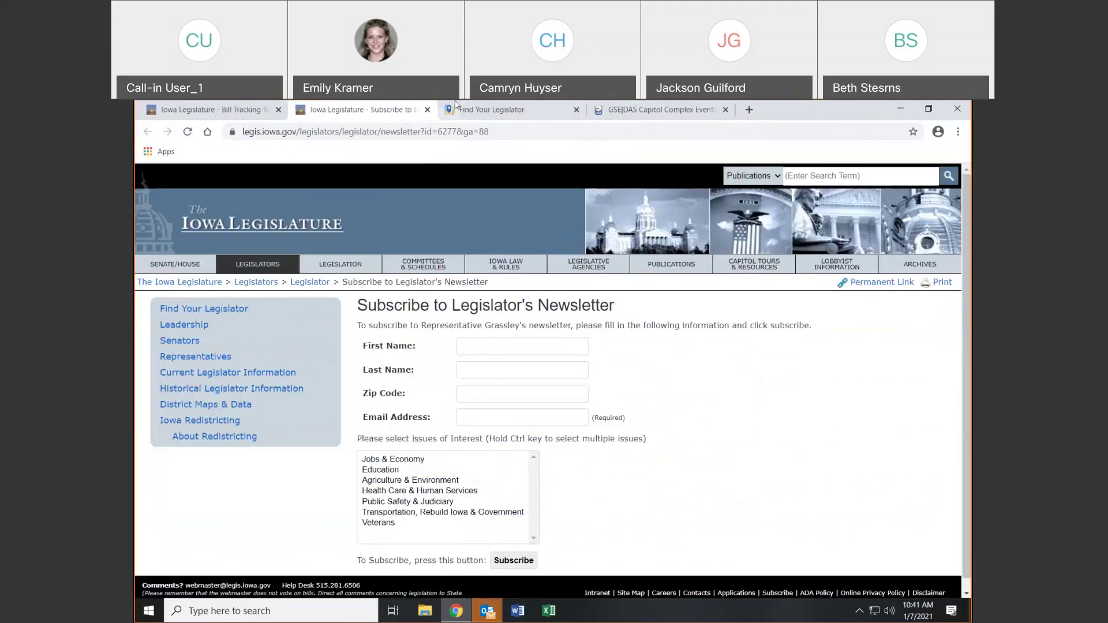
{"action": "left_click", "coordinate": [428, 111]}
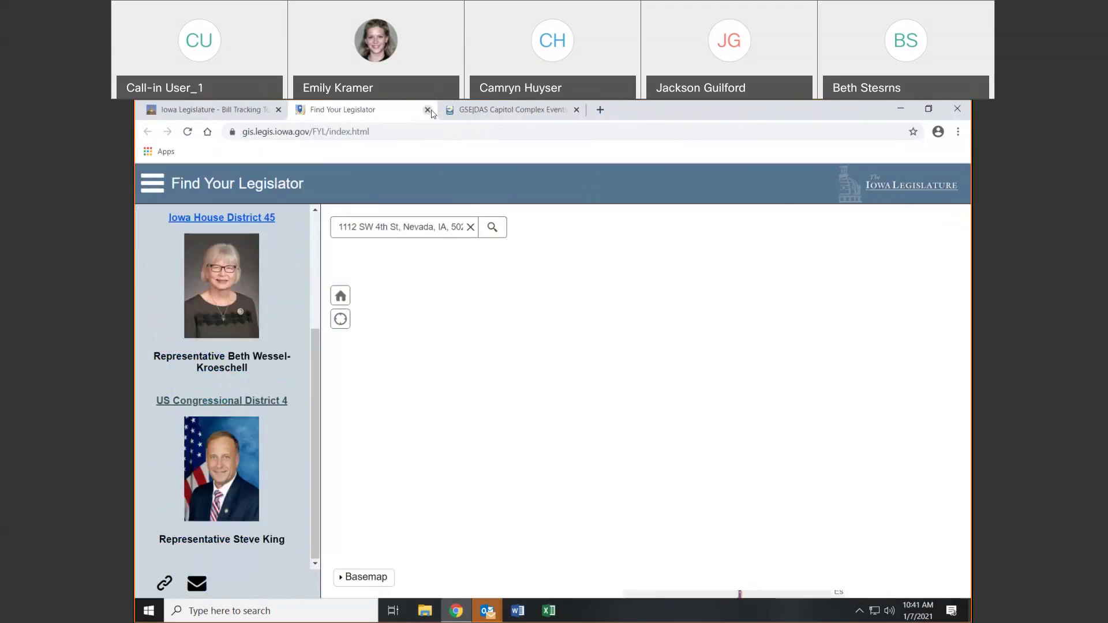
{"action": "left_click", "coordinate": [428, 109]}
{"action": "left_click", "coordinate": [428, 110]}
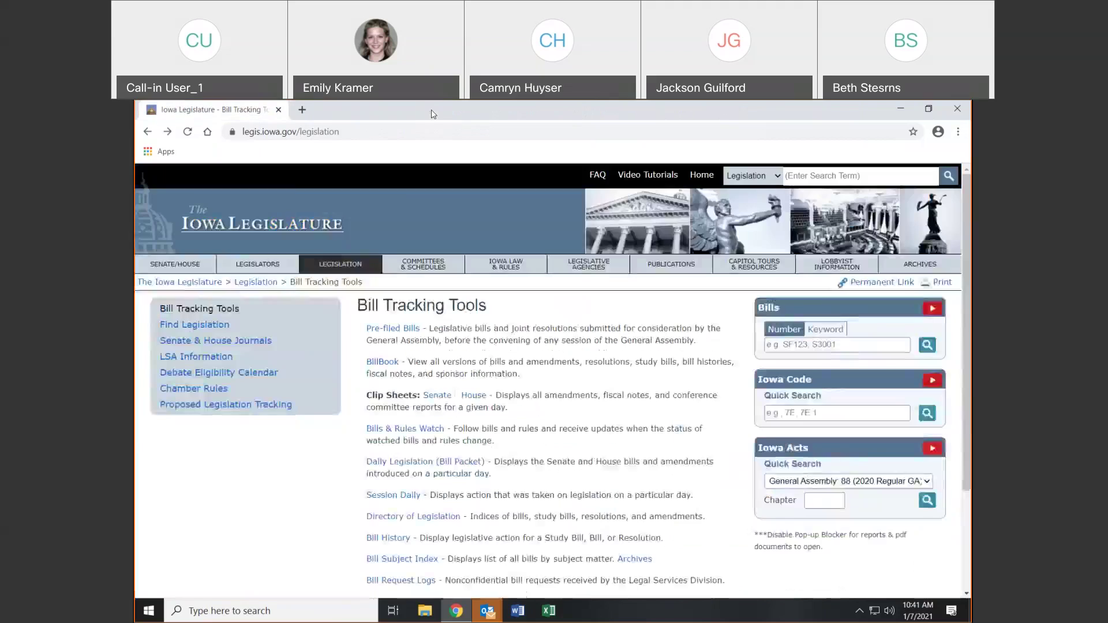
{"action": "left_click", "coordinate": [381, 362]}
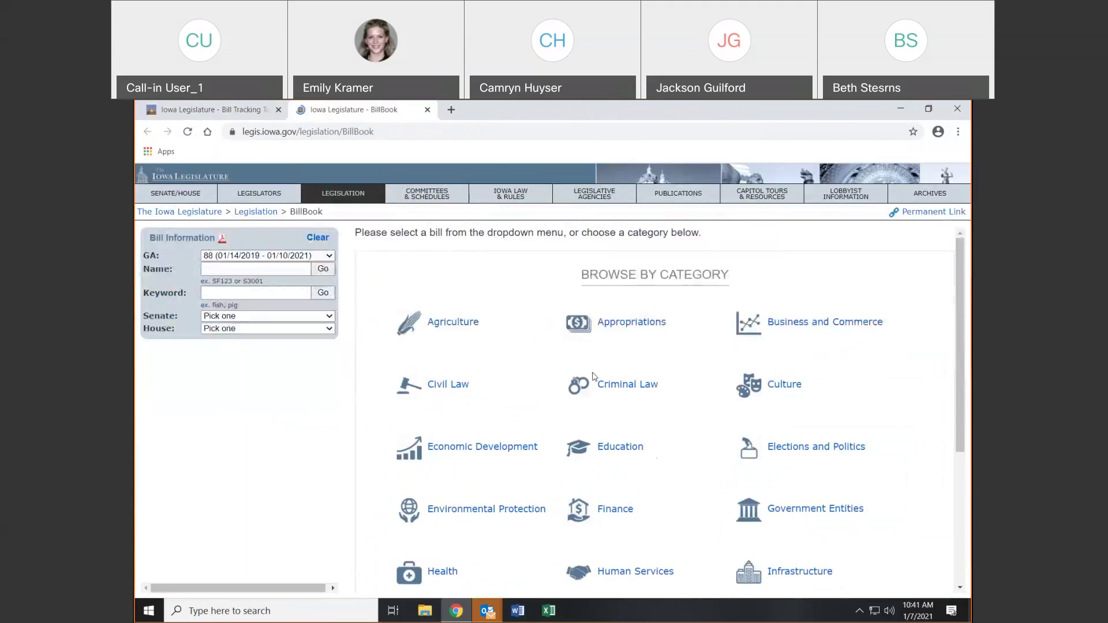
Load Senate File 510 in BillBook and check the session list, keeping the 88th General Assembly
{"action": "left_click", "coordinate": [241, 268]}
{"action": "type", "text": "s"}
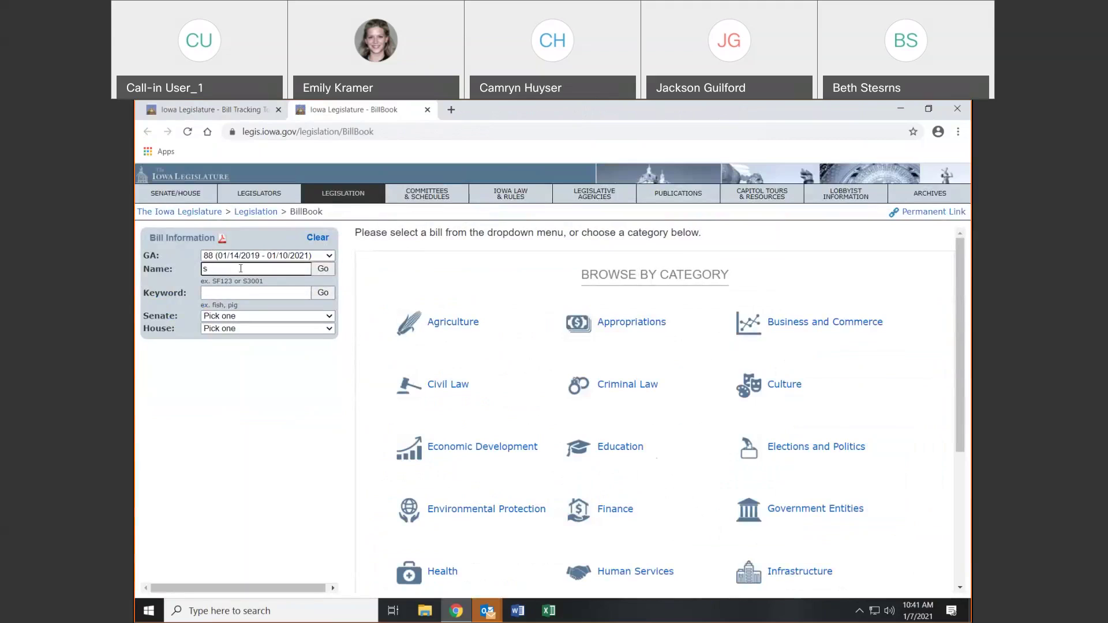
{"action": "type", "text": "f12f510"}
{"action": "key", "text": "Return"}
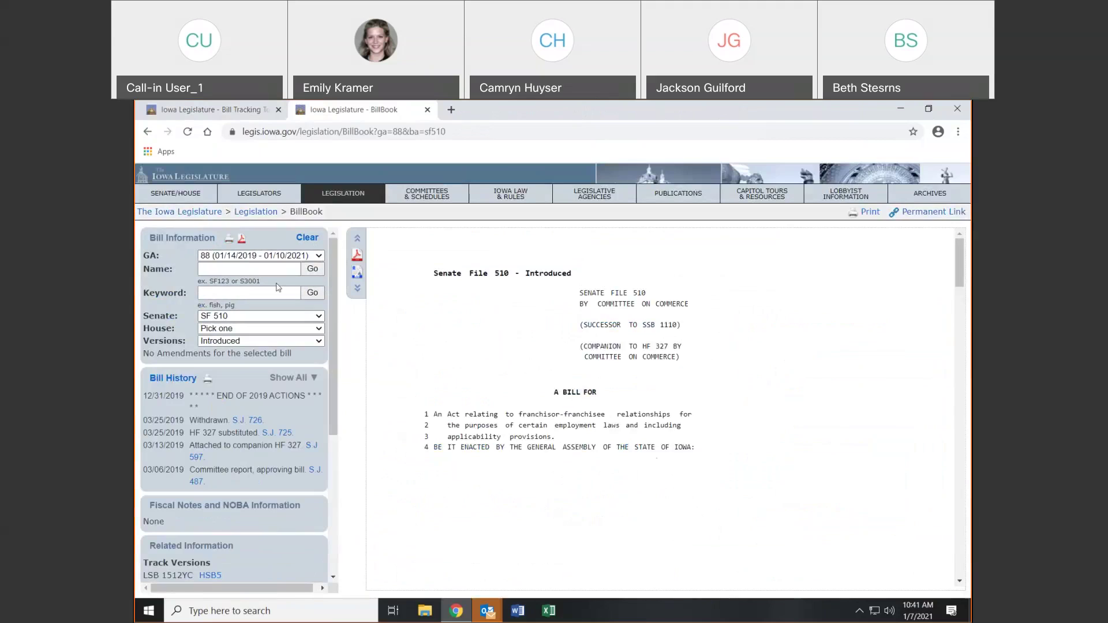
{"action": "left_click_drag", "start_coordinate": [261, 281], "coordinate": [209, 282]}
{"action": "left_click", "coordinate": [213, 270]}
{"action": "left_click", "coordinate": [319, 256]}
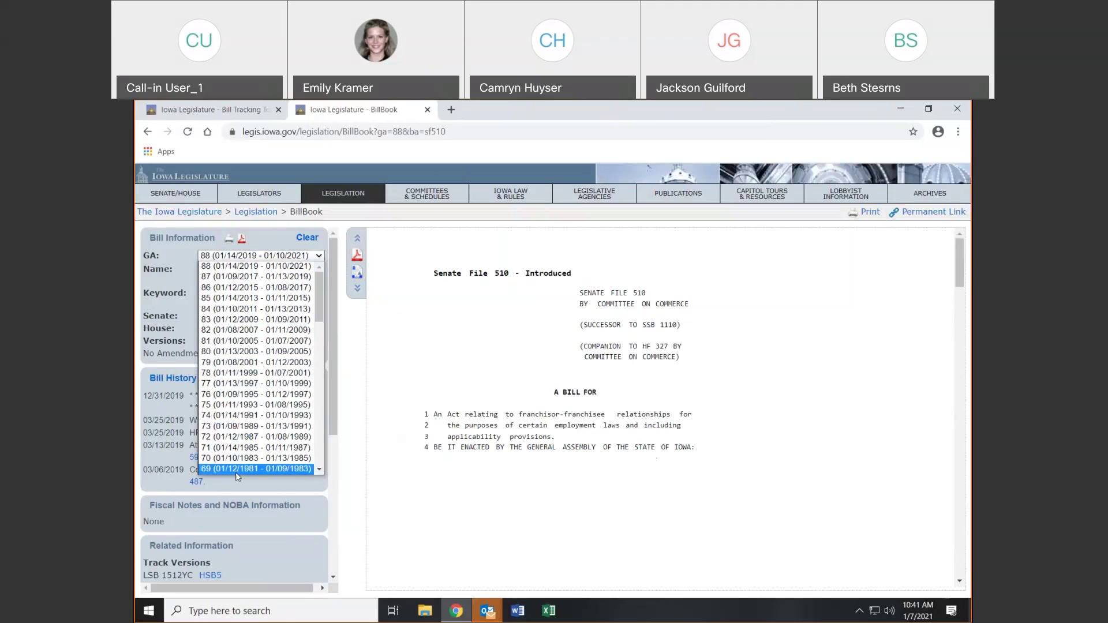
{"action": "left_click_drag", "start_coordinate": [318, 299], "coordinate": [332, 228]}
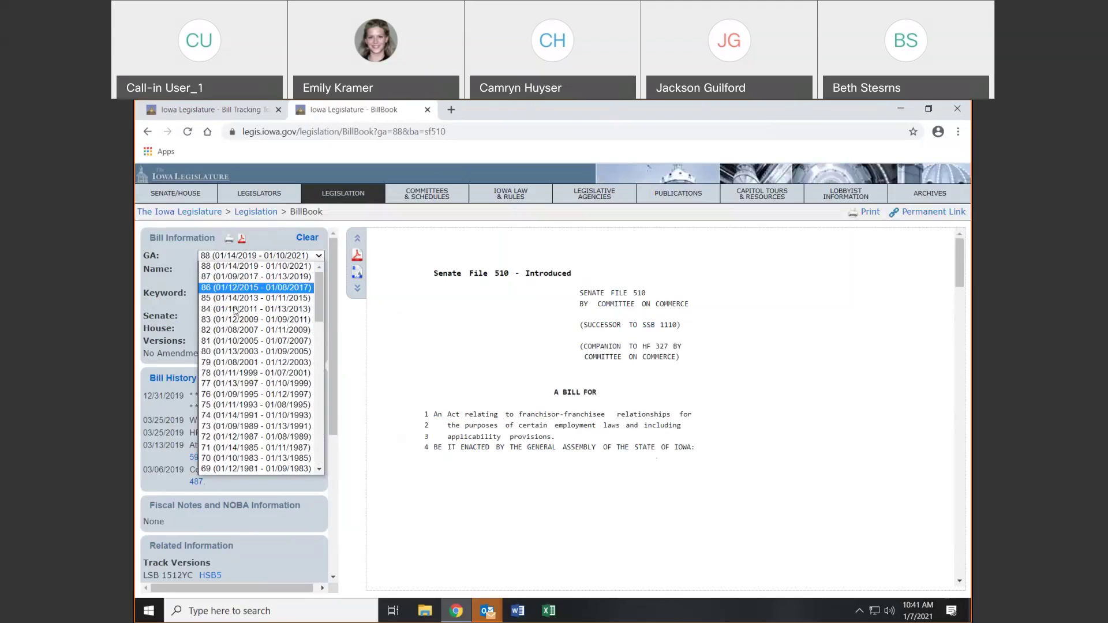
{"action": "left_click", "coordinate": [182, 242]}
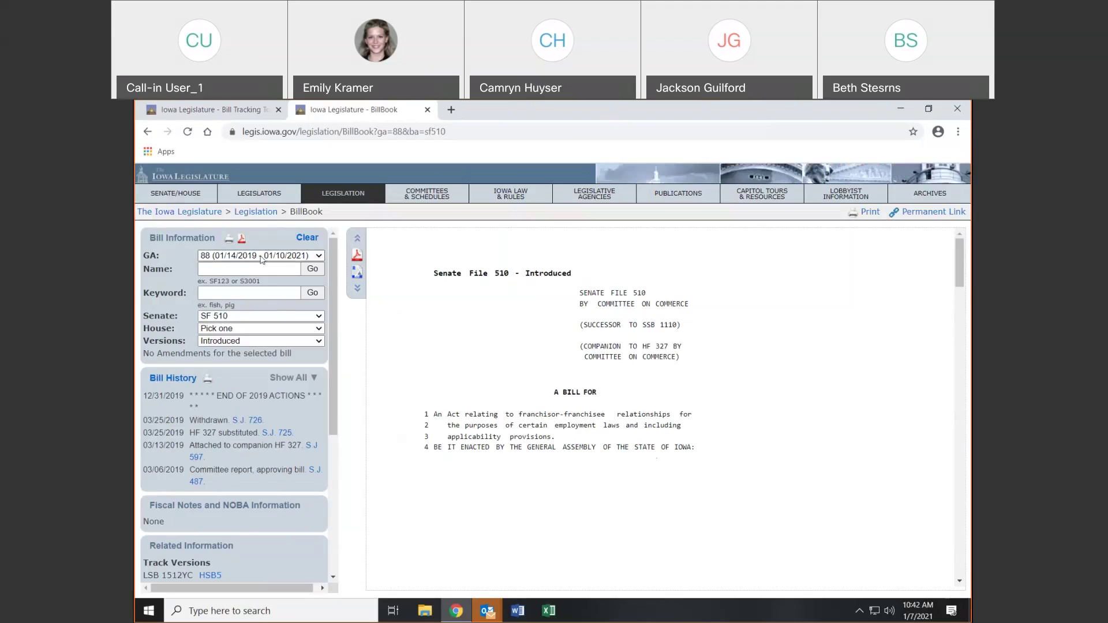
Run a keyword search for 'fish' (135 results), then close the results tab
{"action": "left_click", "coordinate": [235, 293]}
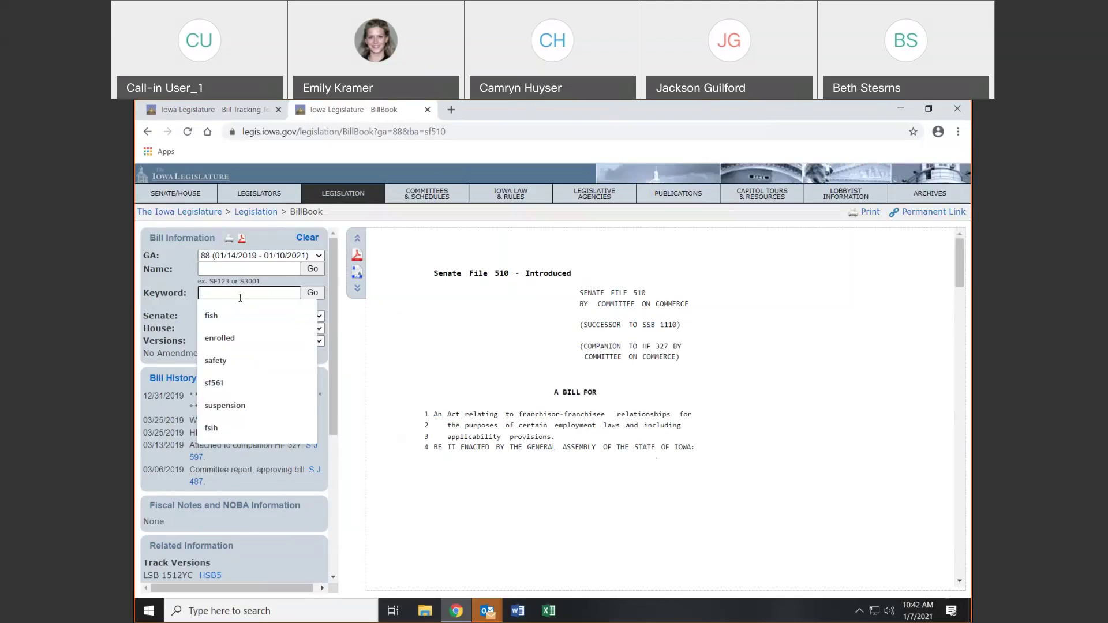
{"action": "left_click", "coordinate": [221, 320]}
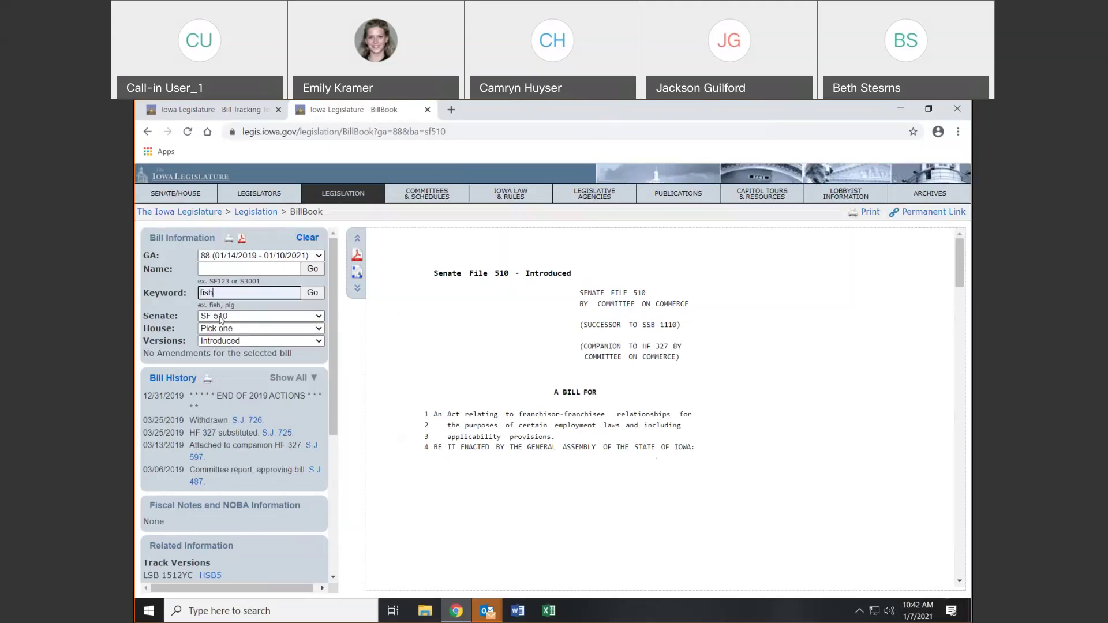
{"action": "key", "text": "Return"}
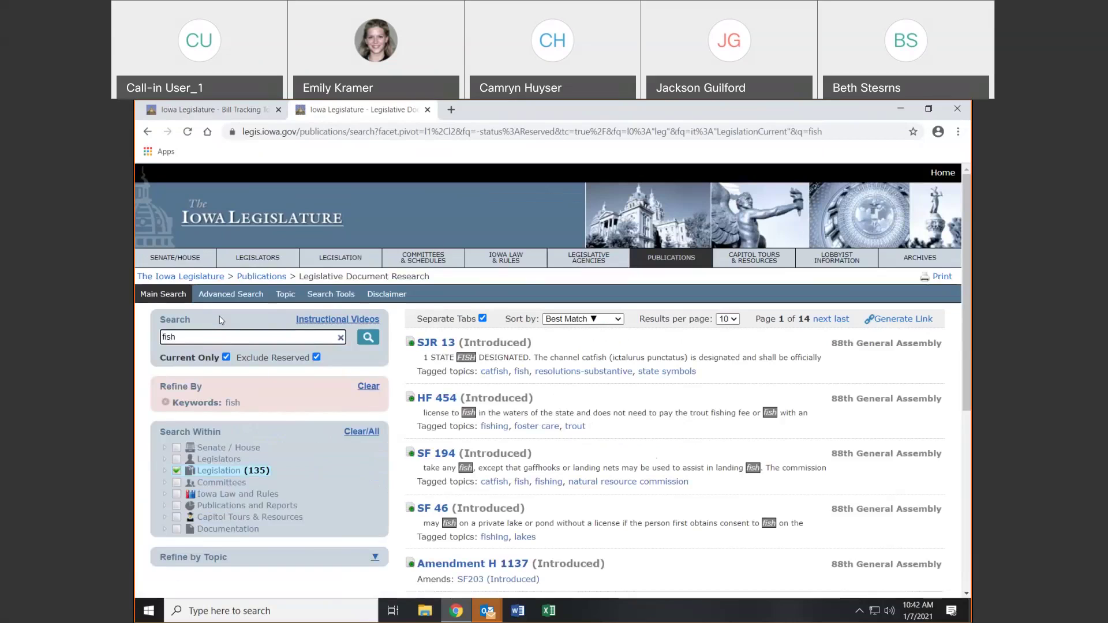
{"action": "left_click", "coordinate": [428, 110]}
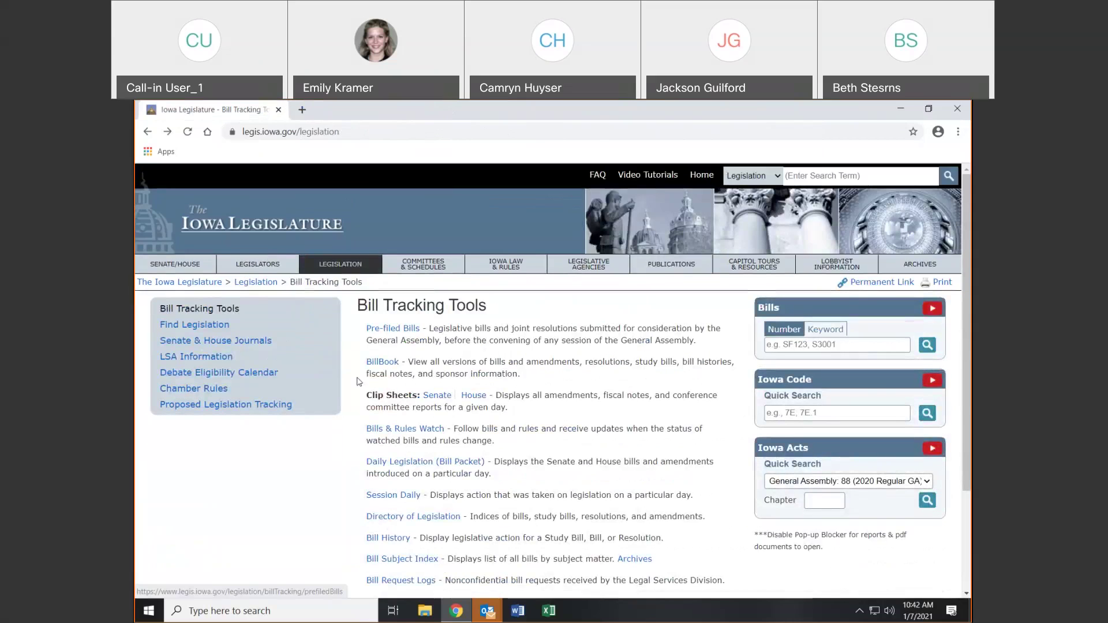
Open BillBook in a new tab and bring up Senate File 2416
{"action": "left_click", "coordinate": [369, 363]}
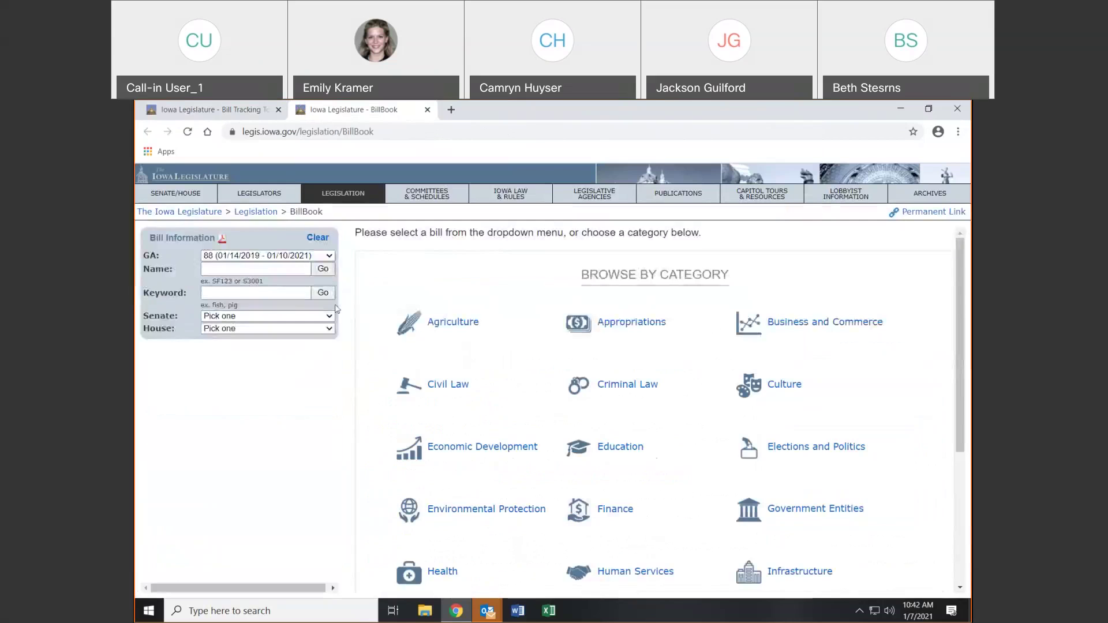
{"action": "left_click", "coordinate": [308, 318]}
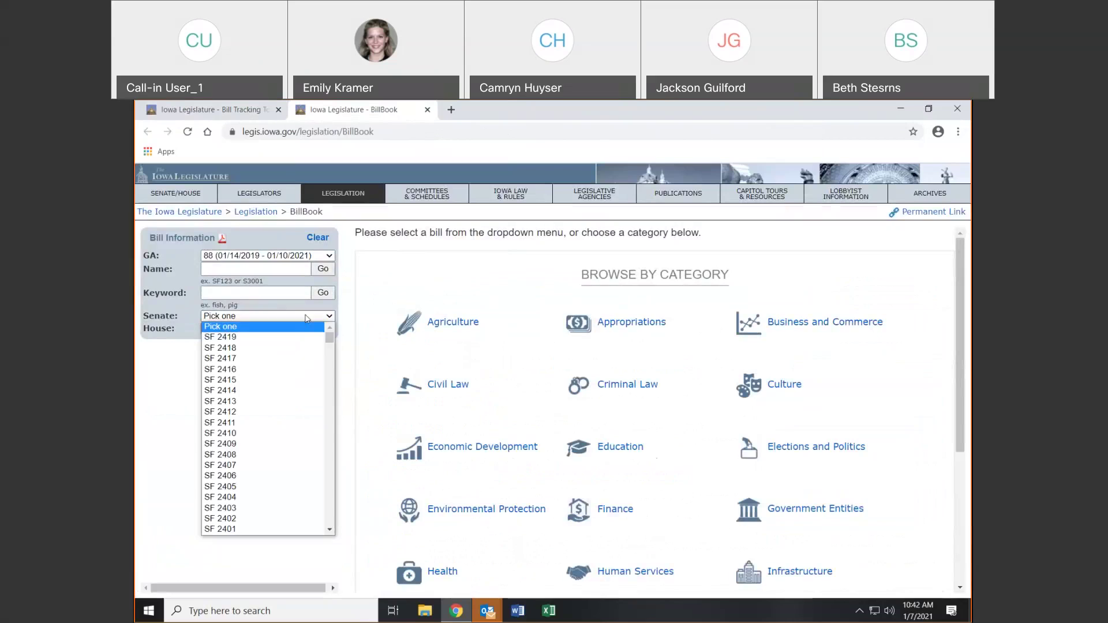
{"action": "left_click_drag", "start_coordinate": [330, 338], "coordinate": [369, 331]}
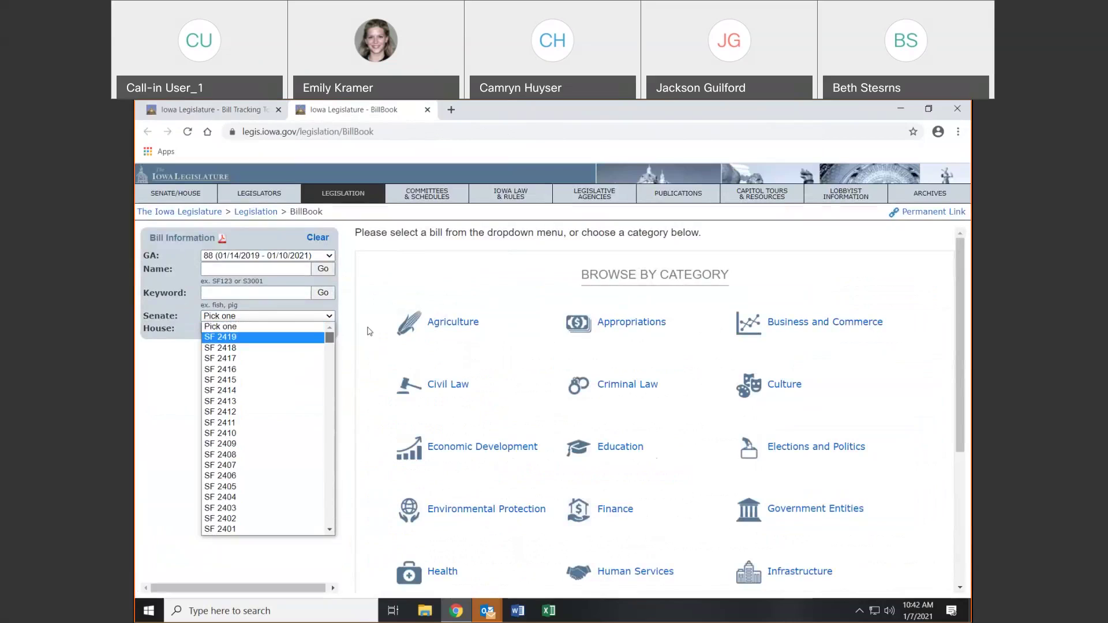
{"action": "left_click", "coordinate": [262, 367]}
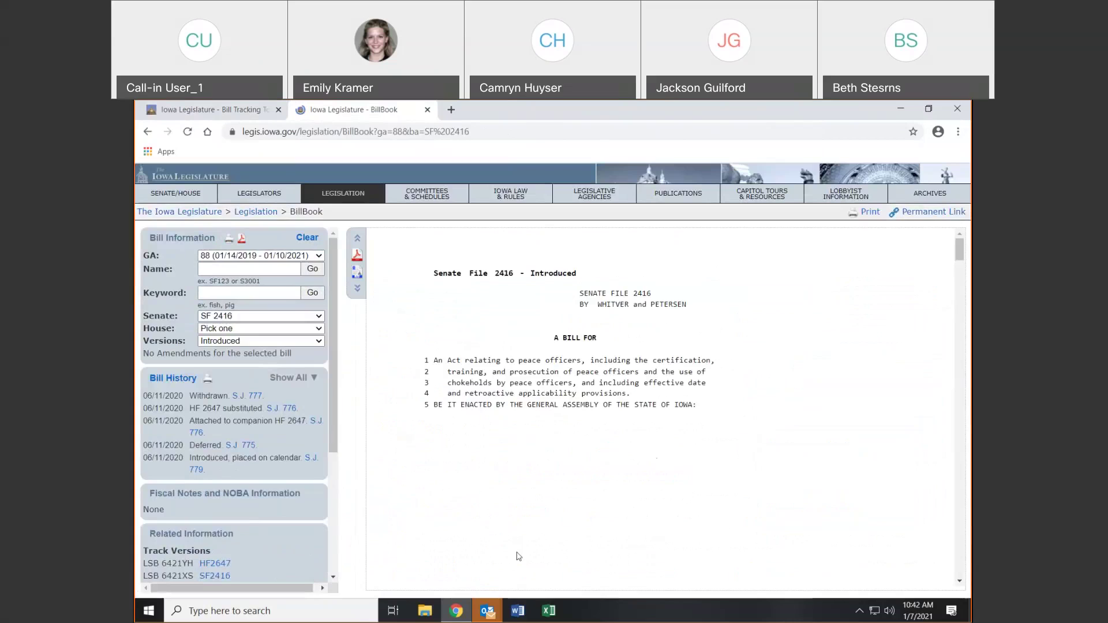
Bring up House Files 2640, 2645, then 2647, scrolling its enrolled text and governor's approval letter
{"action": "left_click", "coordinate": [260, 329]}
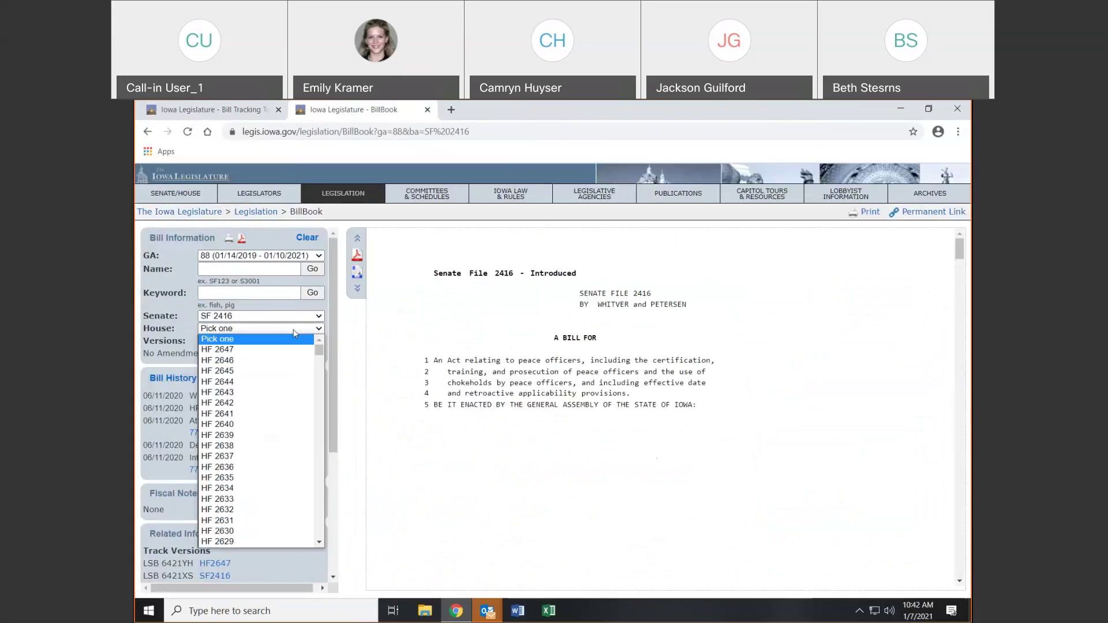
{"action": "left_click", "coordinate": [261, 424]}
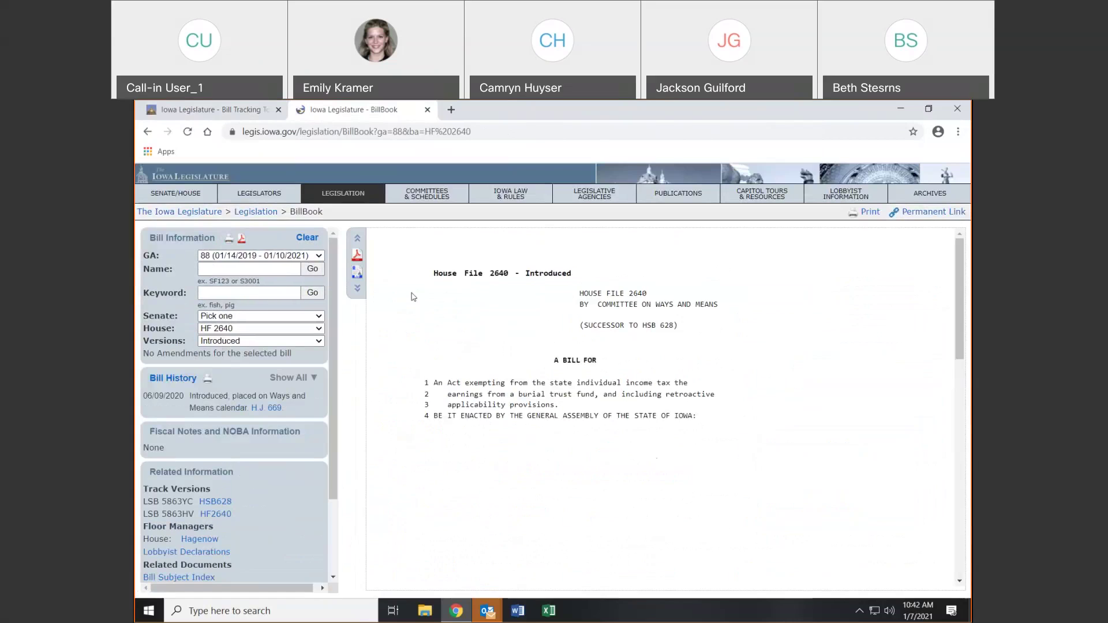
{"action": "left_click", "coordinate": [260, 328]}
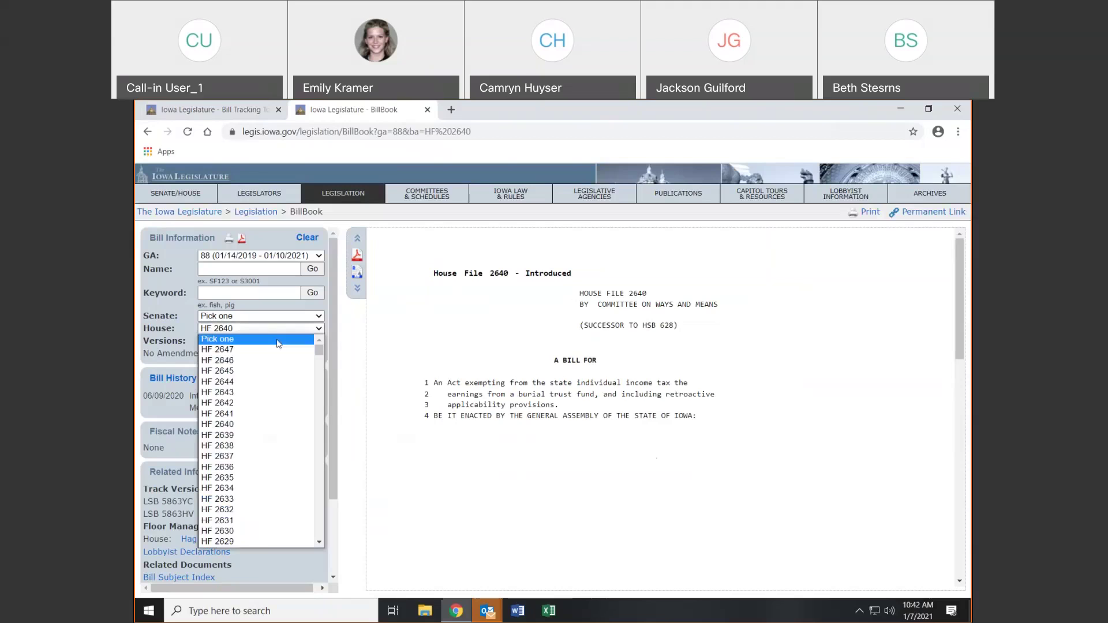
{"action": "left_click", "coordinate": [264, 374]}
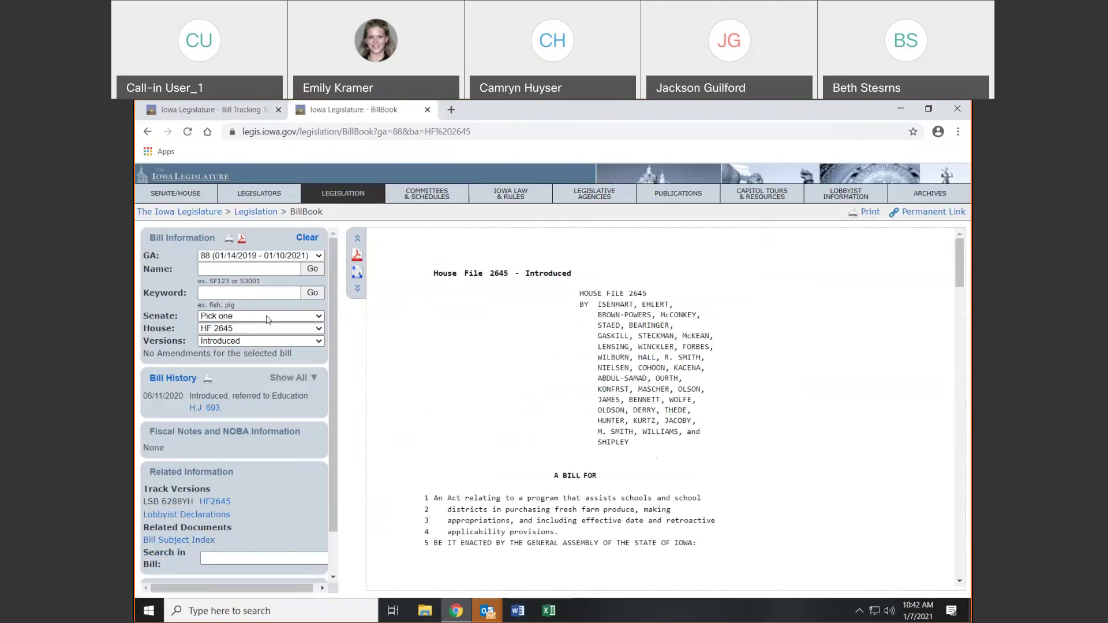
{"action": "left_click", "coordinate": [261, 329]}
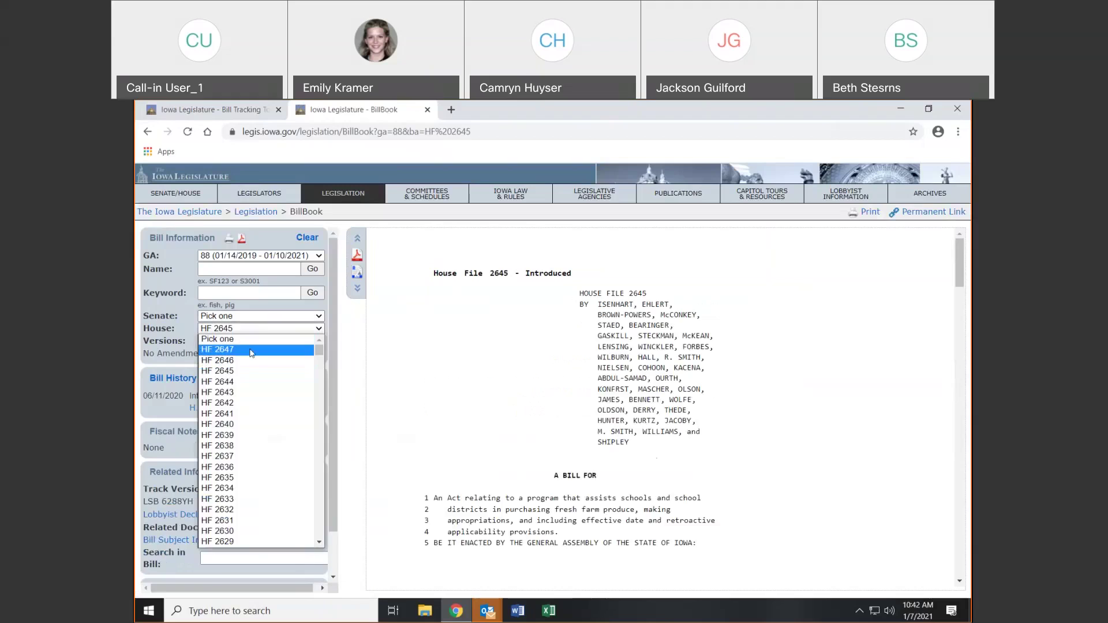
{"action": "left_click", "coordinate": [250, 349]}
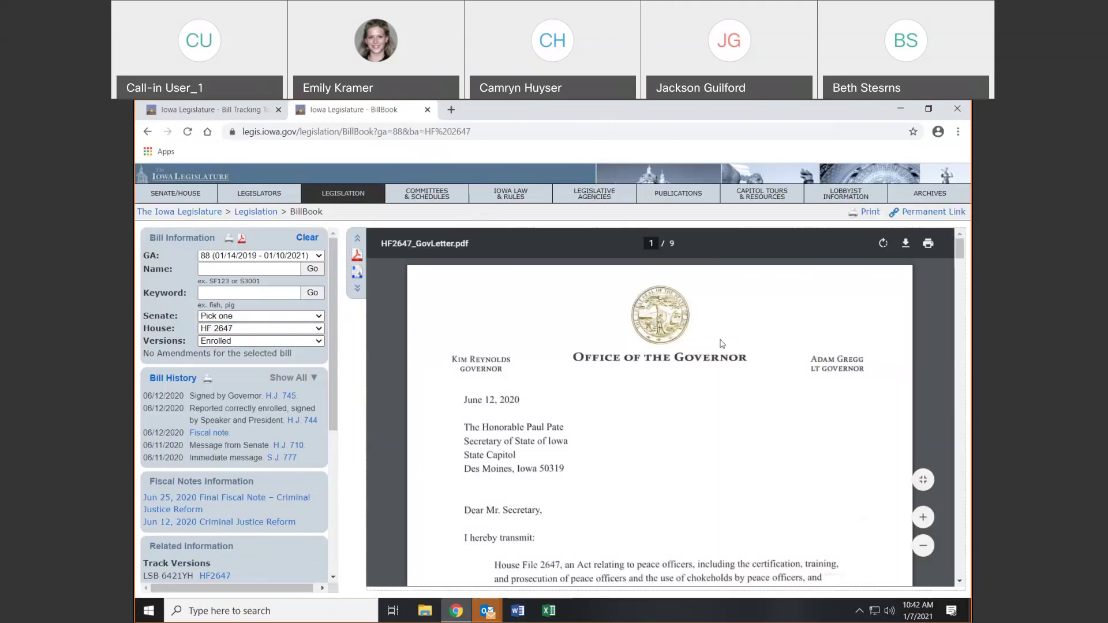
{"action": "scroll", "coordinate": [807, 362], "scroll_direction": "down", "scroll_amount": 3}
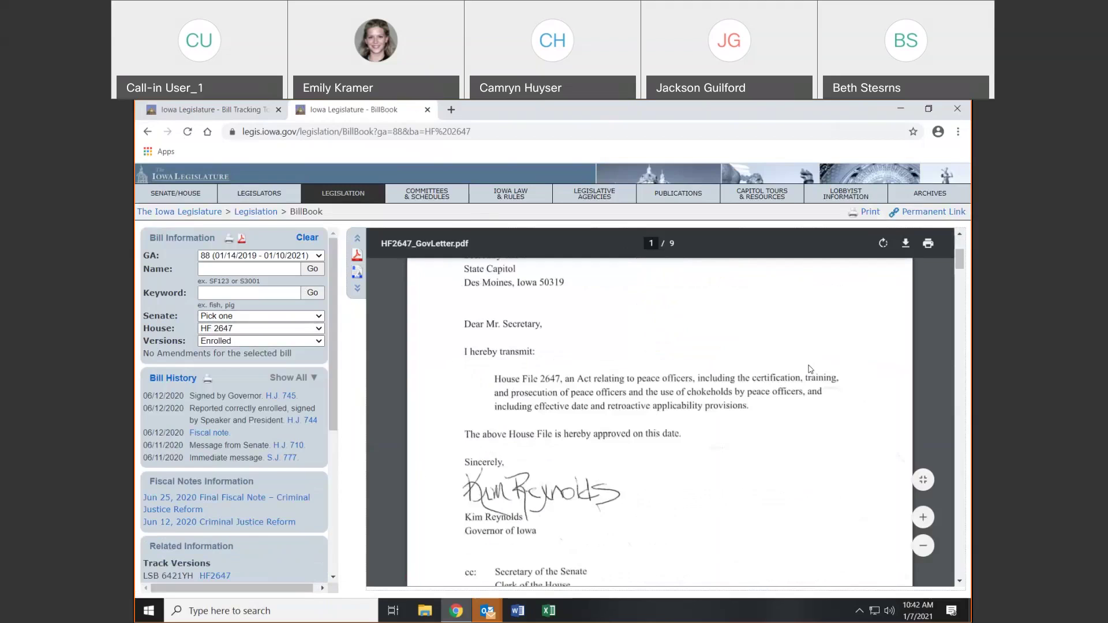
{"action": "scroll", "coordinate": [808, 369], "scroll_direction": "down", "scroll_amount": 3}
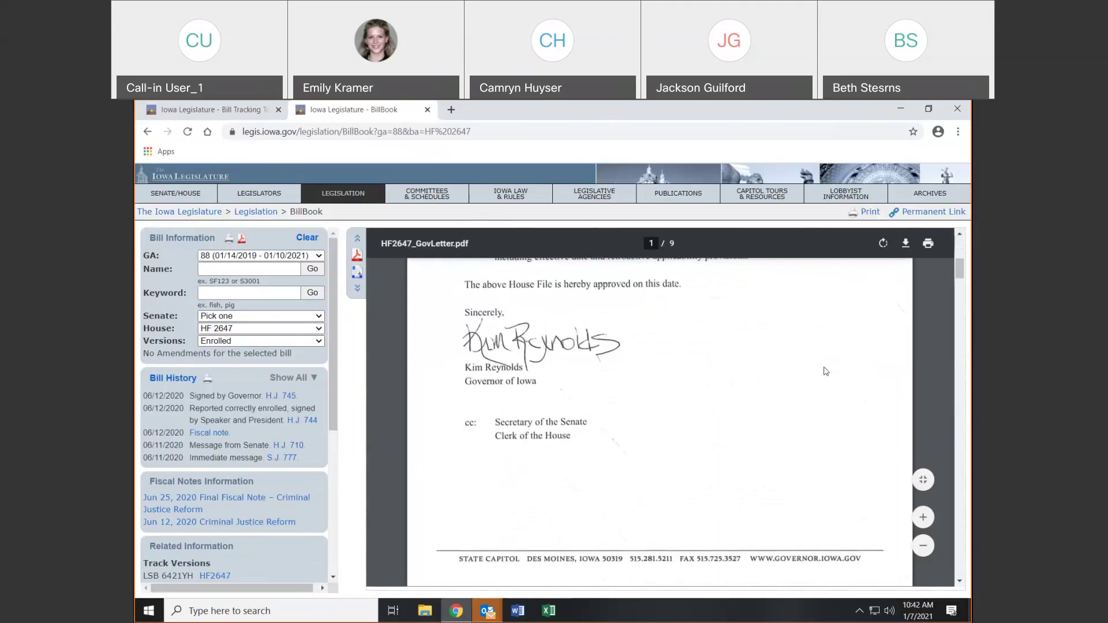
{"action": "scroll", "coordinate": [825, 371], "scroll_direction": "down", "scroll_amount": 6}
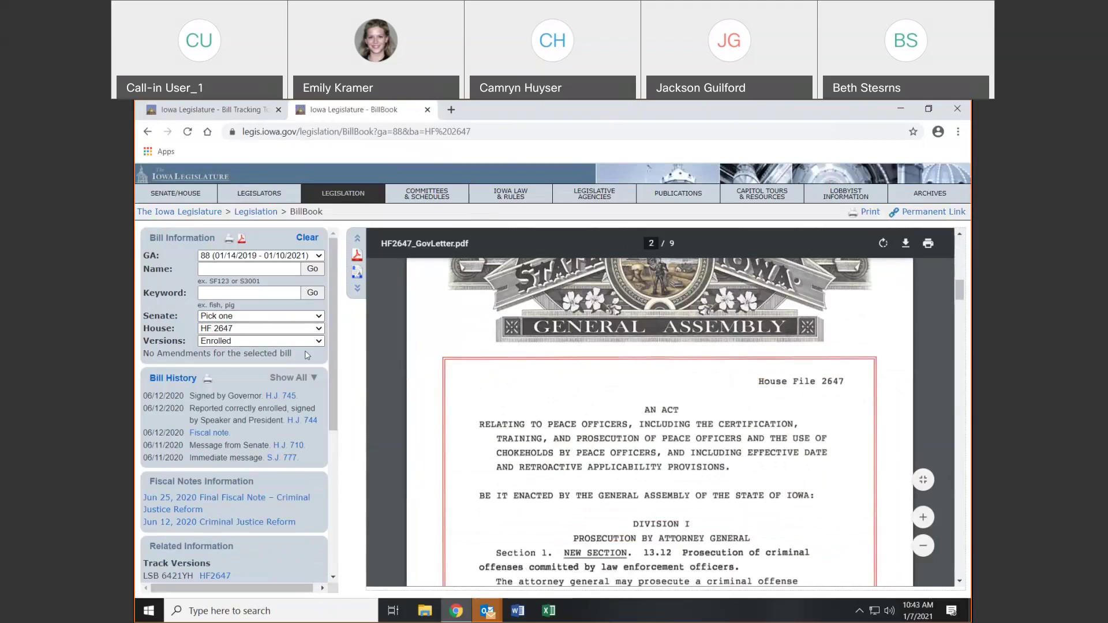
{"action": "left_click", "coordinate": [319, 342]}
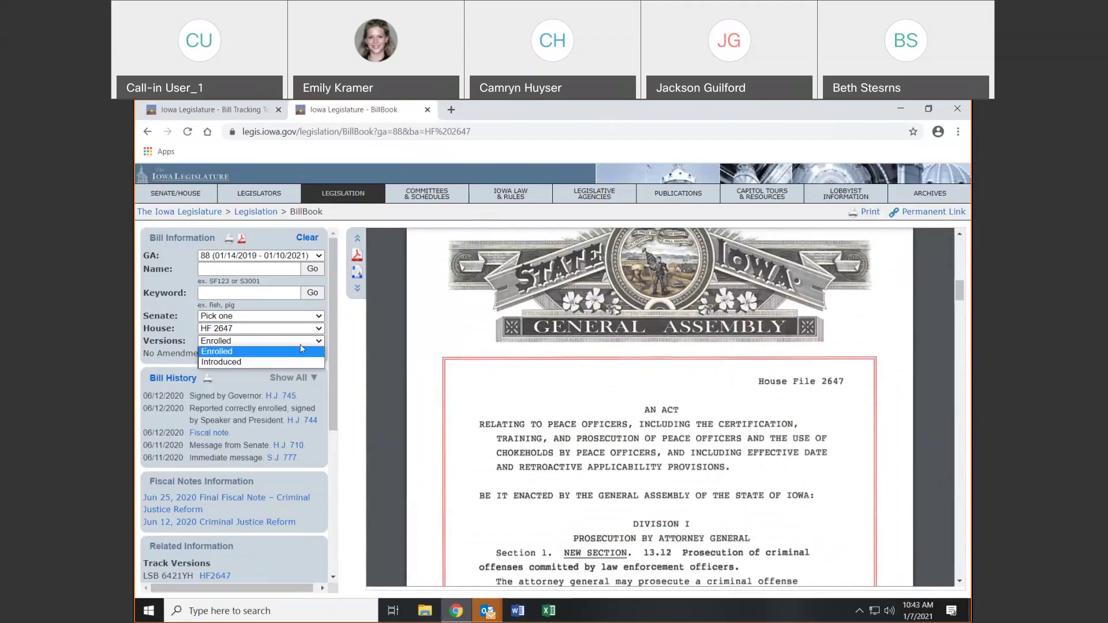
Switch House File 2647 from the Enrolled to the Introduced version
{"action": "left_click", "coordinate": [270, 352]}
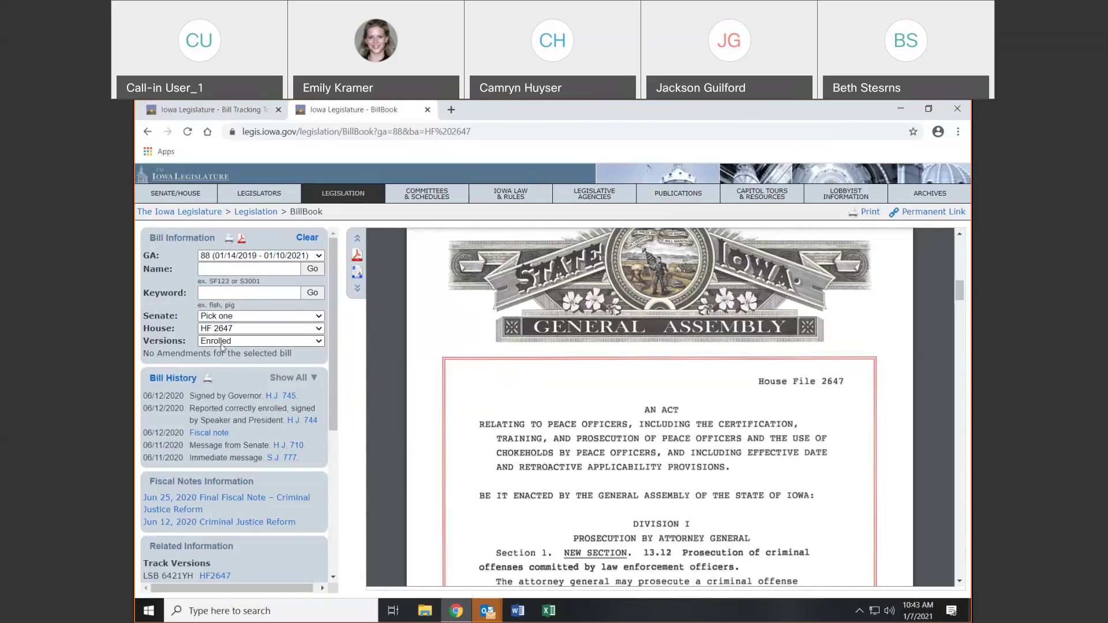
{"action": "left_click_drag", "start_coordinate": [296, 356], "coordinate": [203, 370]}
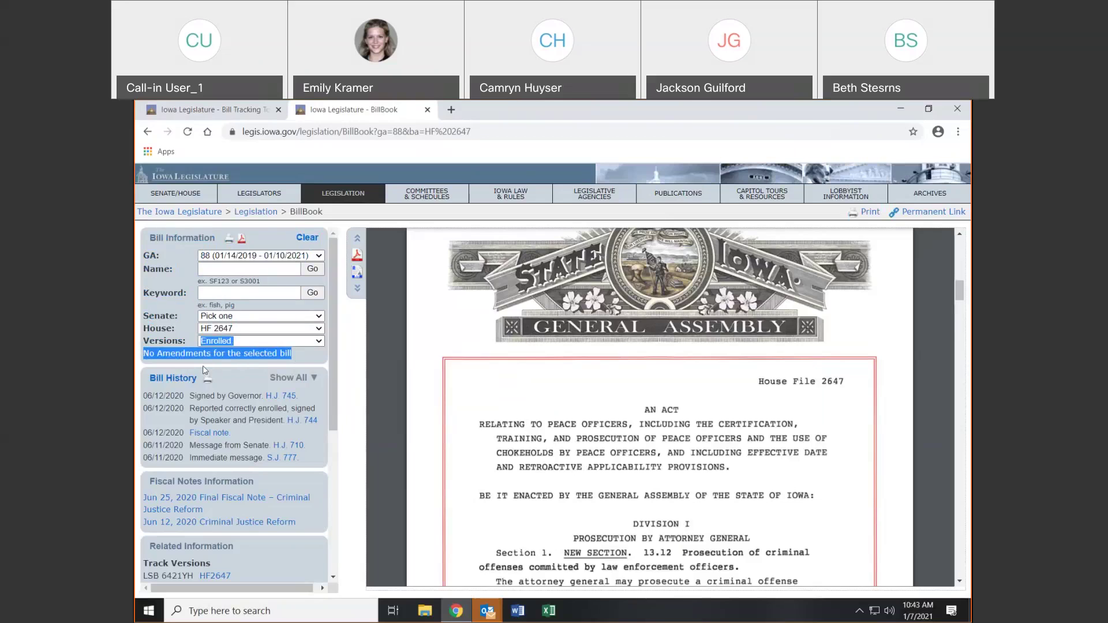
{"action": "left_click", "coordinate": [257, 344]}
{"action": "left_click", "coordinate": [241, 363]}
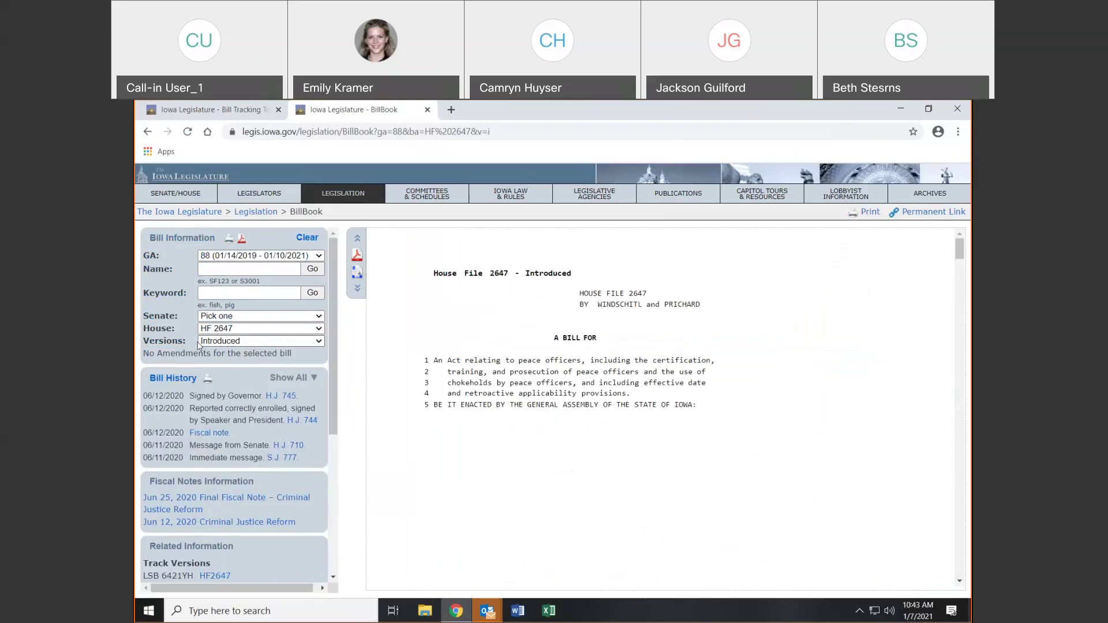
Check House File 2646's versions, then select House File 2644 and show its Introduced version
{"action": "left_click", "coordinate": [254, 329]}
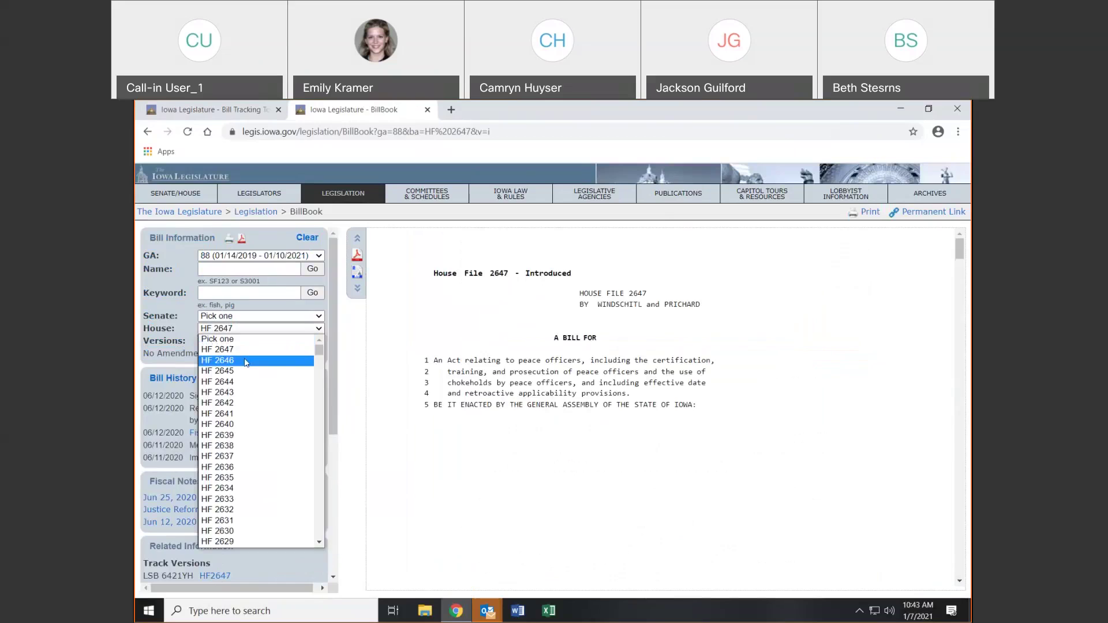
{"action": "left_click", "coordinate": [251, 360]}
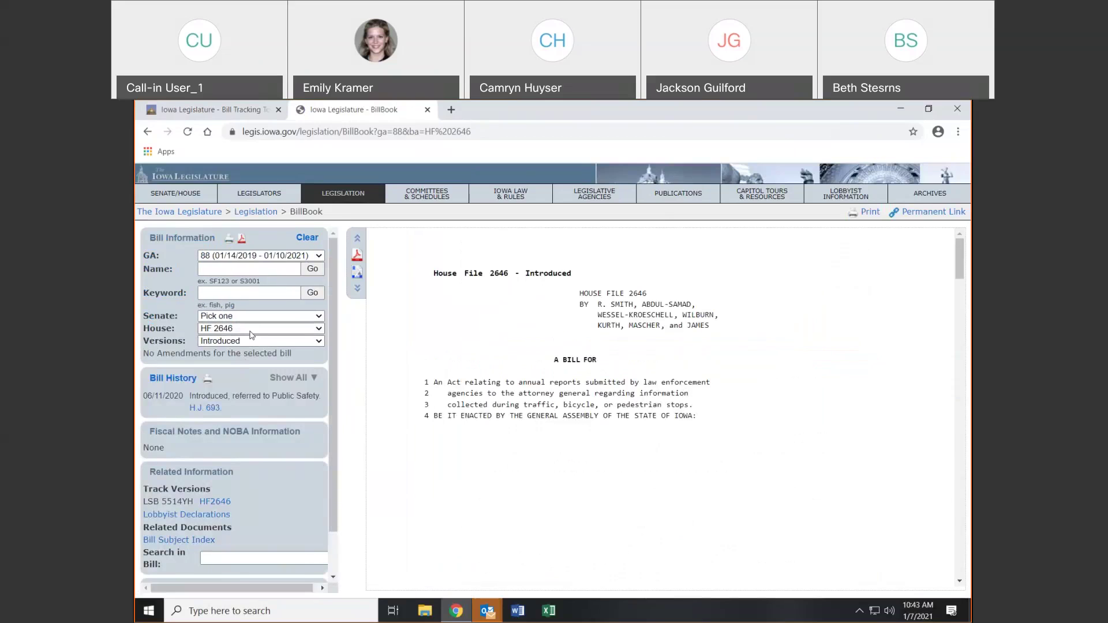
{"action": "left_click", "coordinate": [251, 328]}
{"action": "left_click", "coordinate": [247, 370]}
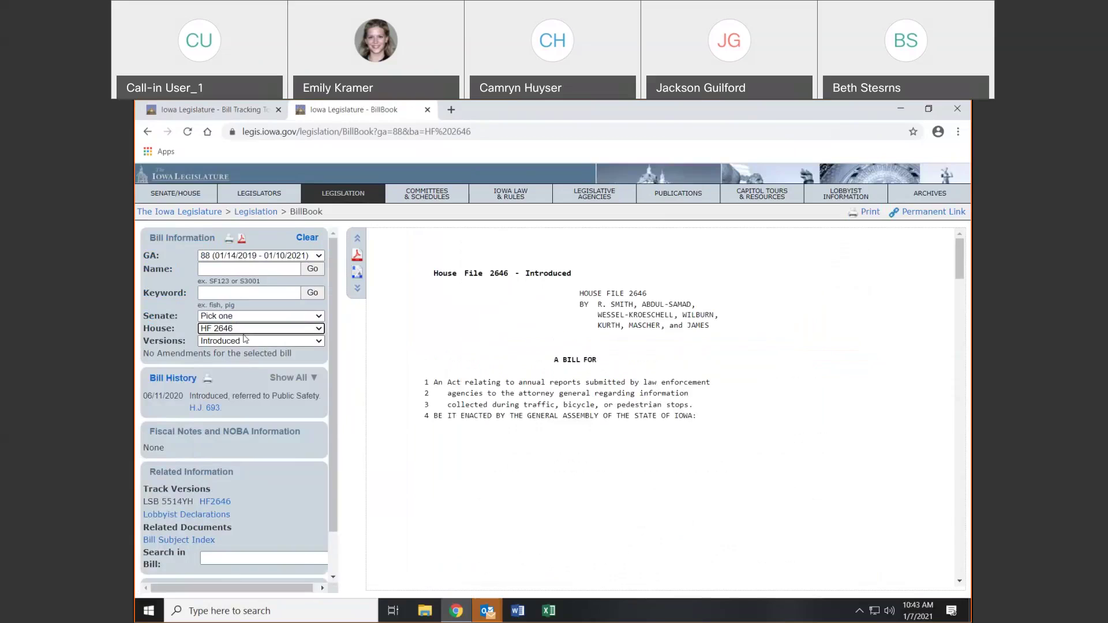
{"action": "left_click", "coordinate": [242, 341]}
{"action": "left_click", "coordinate": [241, 329]}
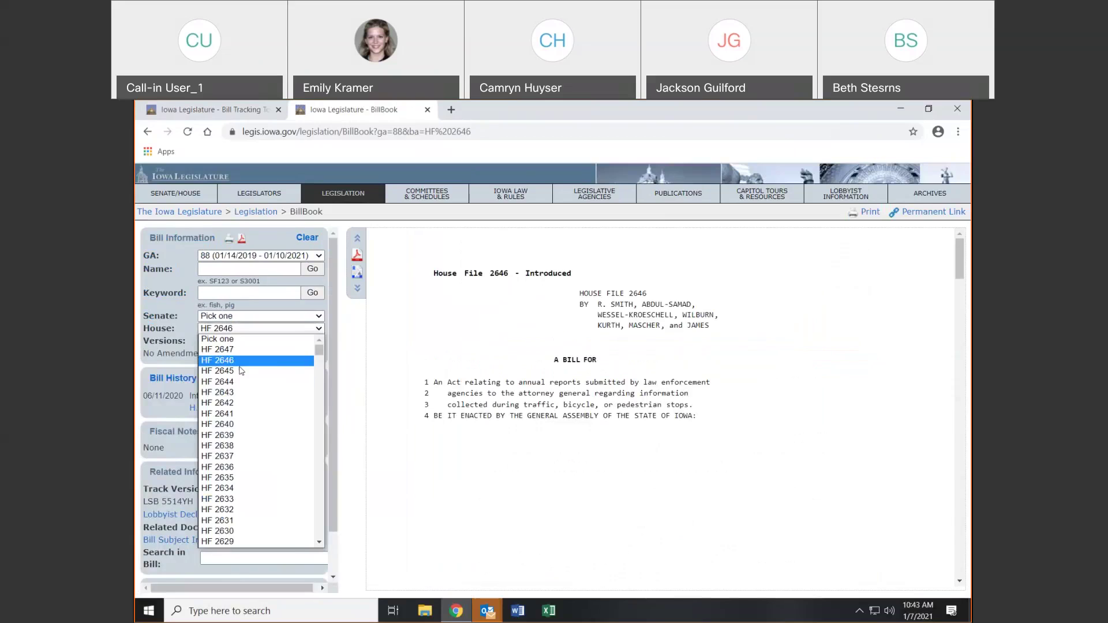
{"action": "left_click", "coordinate": [248, 348]}
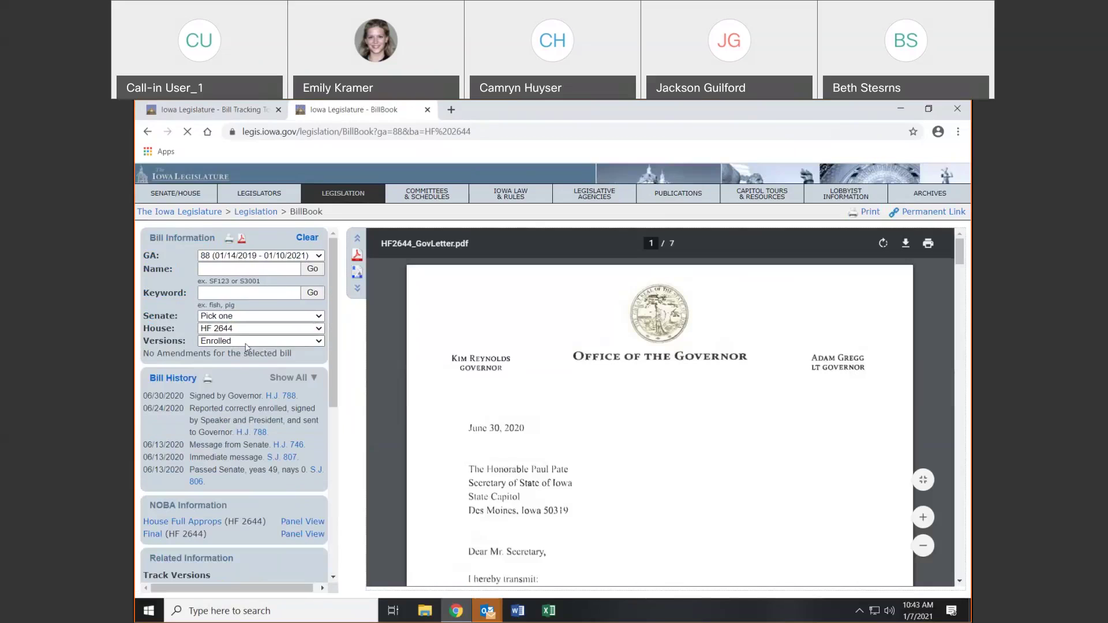
{"action": "left_click", "coordinate": [248, 341]}
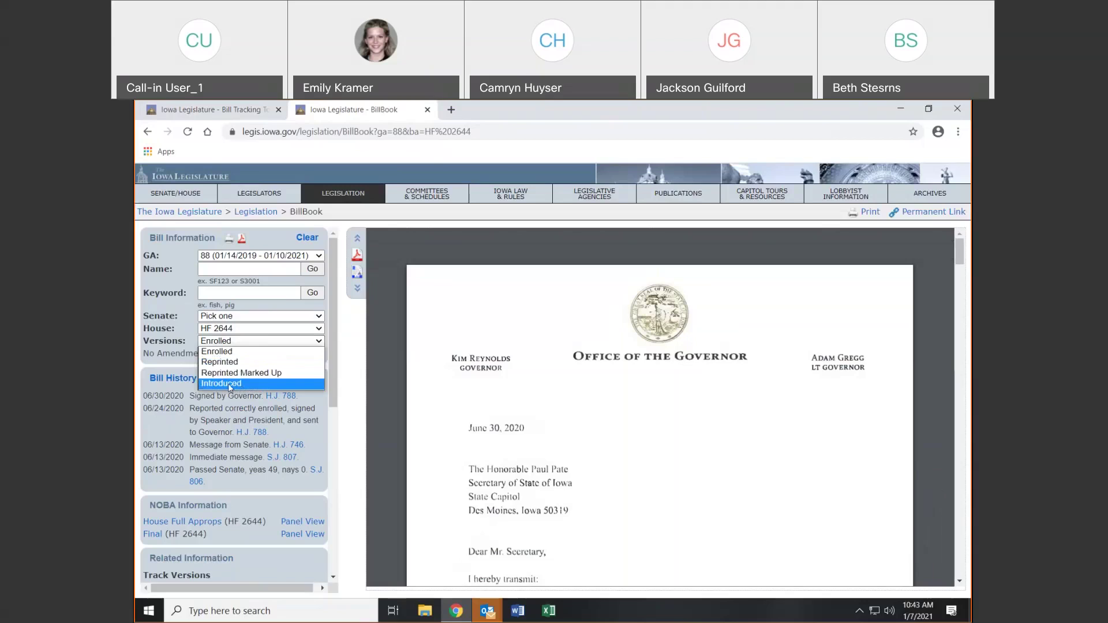
{"action": "left_click", "coordinate": [227, 383]}
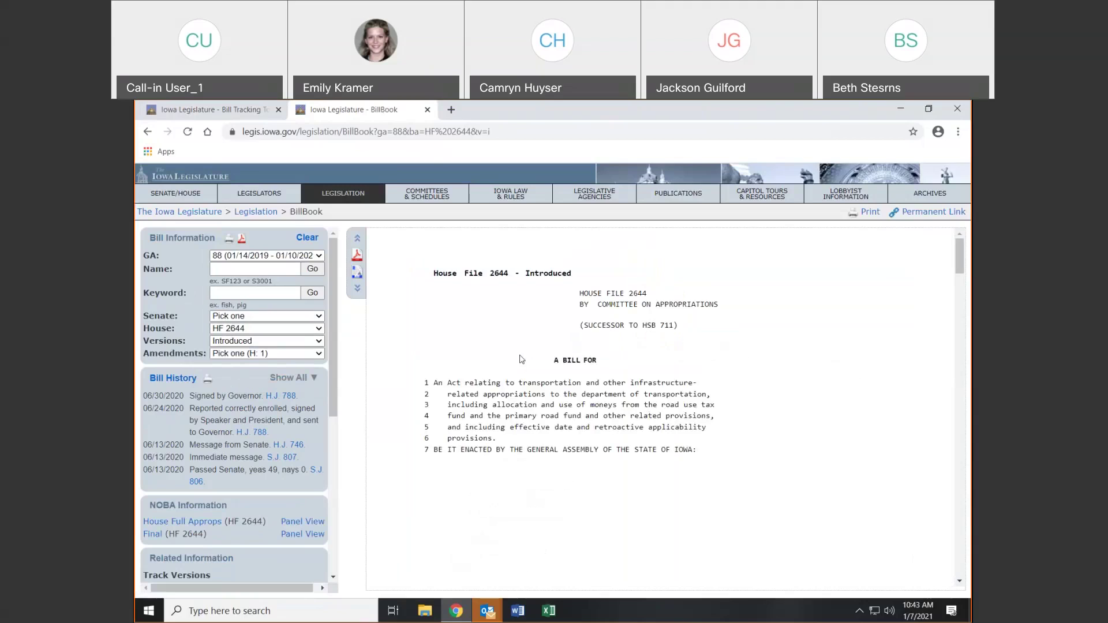
{"action": "left_click", "coordinate": [262, 356]}
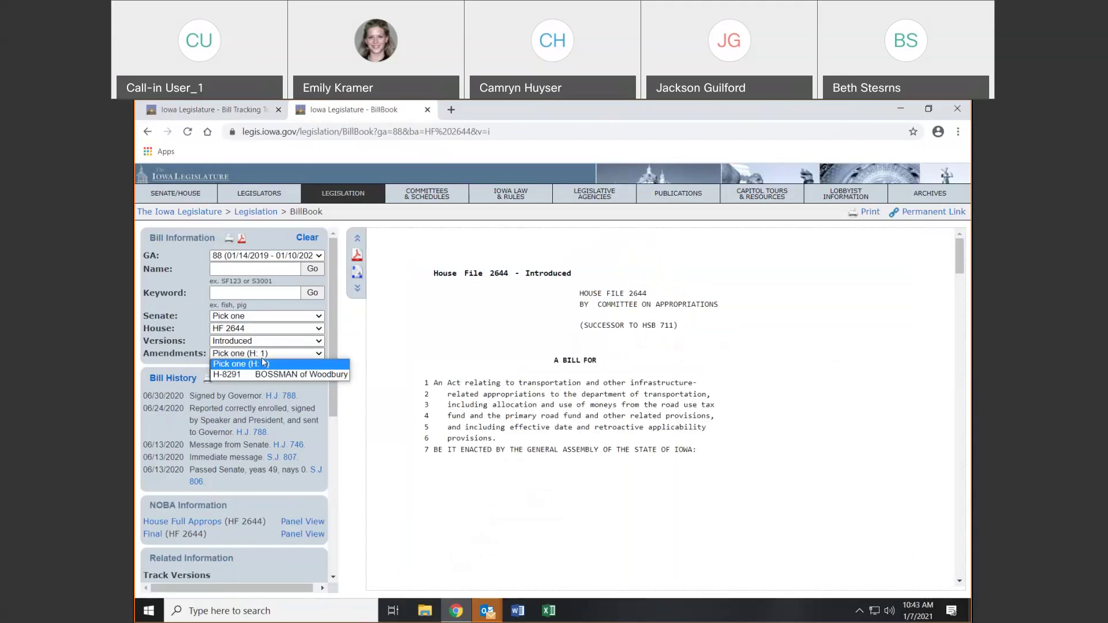
Load amendment H-8291 under HF 2644, highlight its text, and jump to where change #1 applies
{"action": "left_click", "coordinate": [230, 374]}
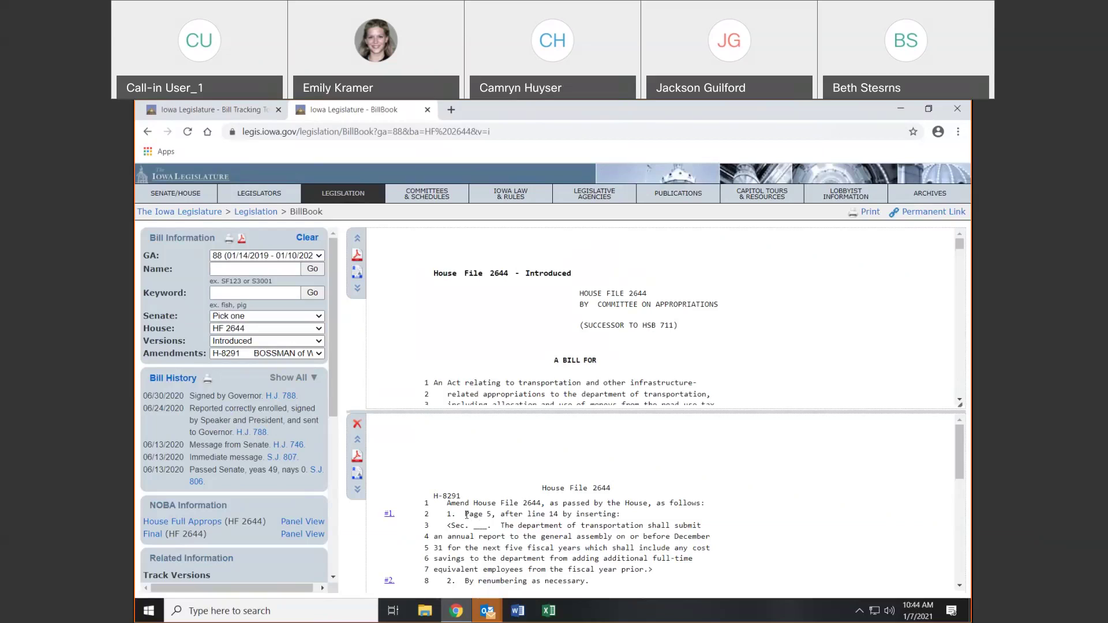
{"action": "left_click_drag", "start_coordinate": [466, 515], "coordinate": [487, 518]}
{"action": "left_click_drag", "start_coordinate": [520, 514], "coordinate": [542, 488]}
{"action": "left_click", "coordinate": [634, 525], "text": "shift"}
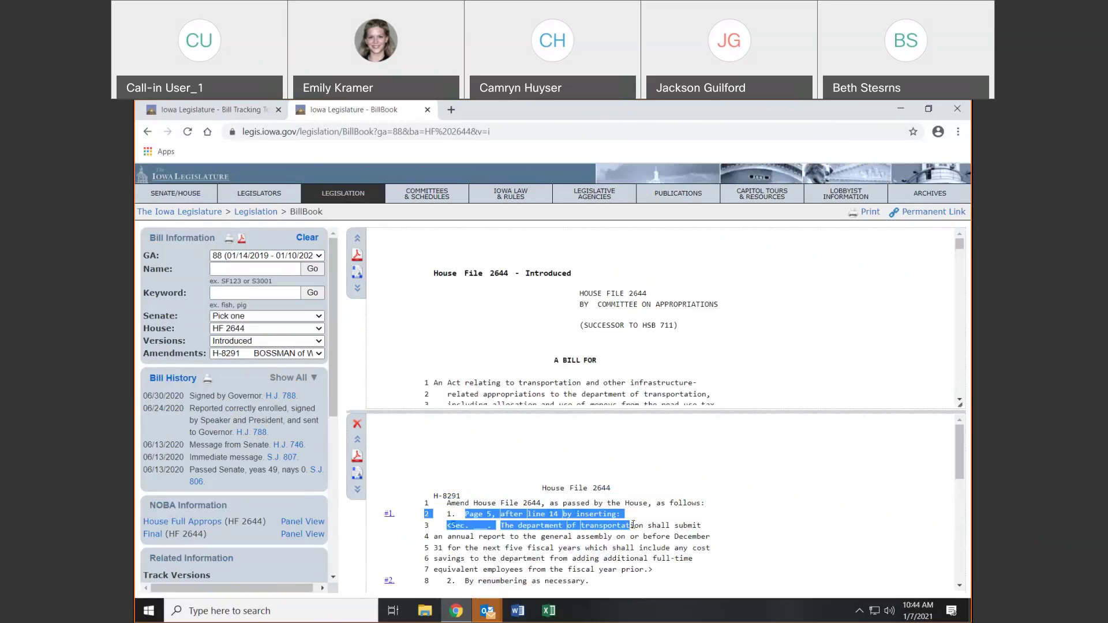
{"action": "left_click", "coordinate": [557, 542]}
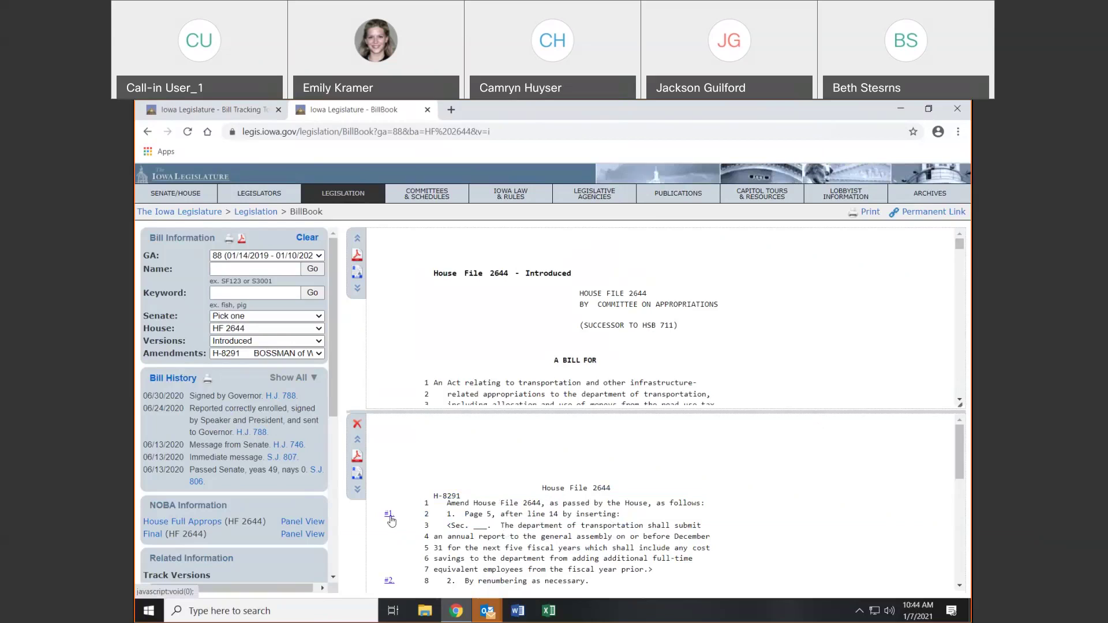
{"action": "left_click", "coordinate": [390, 517]}
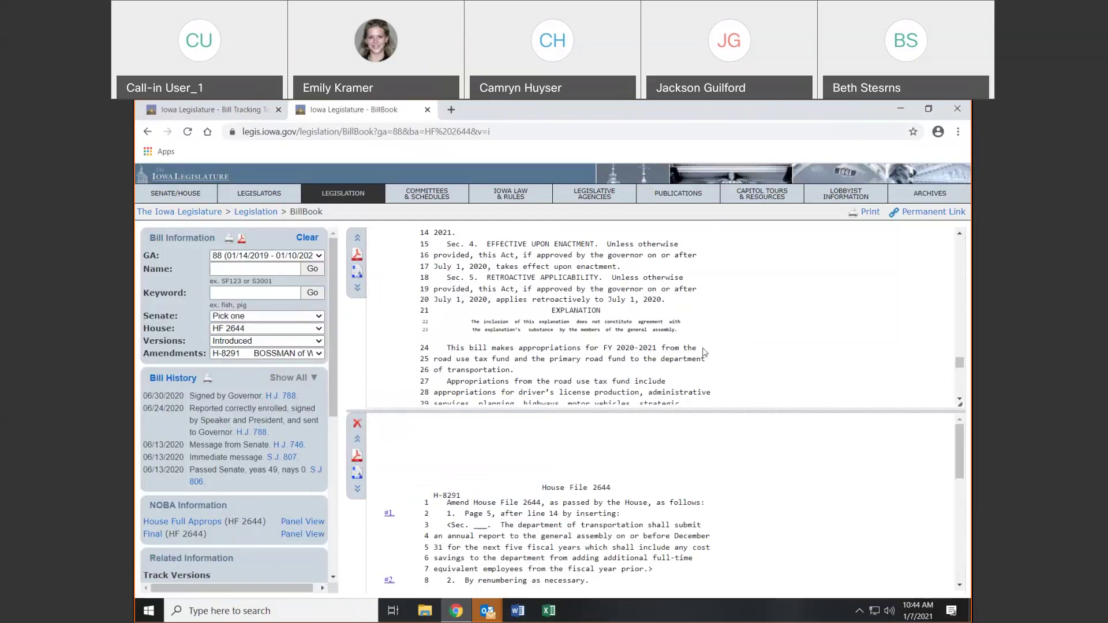
Close the amendment pane and show HF 2644's full history, 06/10/2020 through 06/30/2020
{"action": "left_click", "coordinate": [358, 426]}
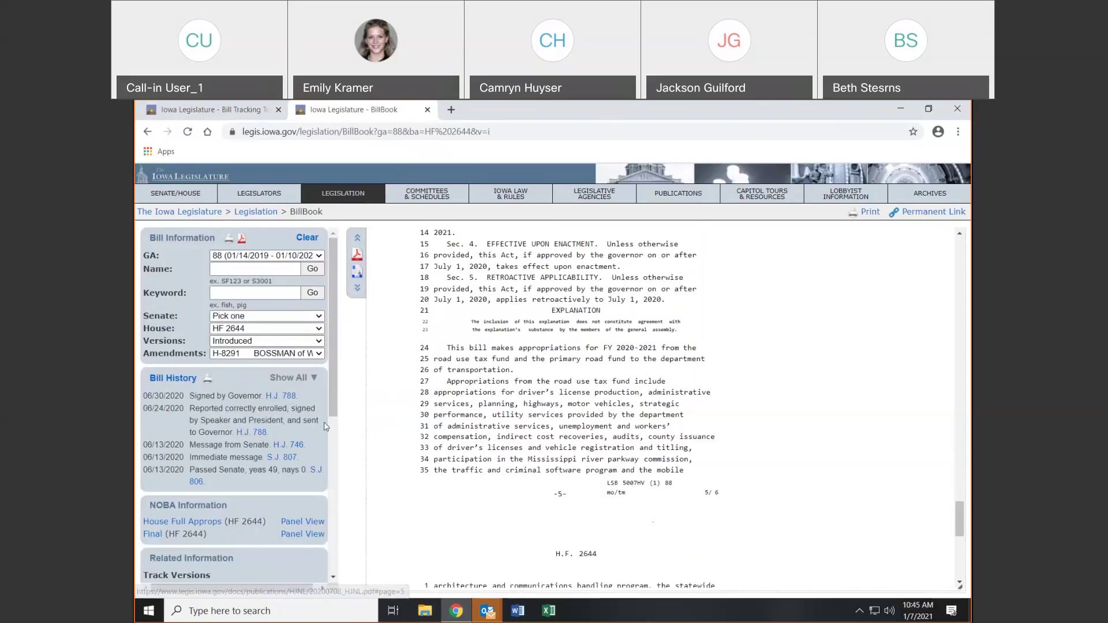
{"action": "left_click", "coordinate": [291, 382]}
{"action": "left_click_drag", "start_coordinate": [323, 408], "coordinate": [350, 512]}
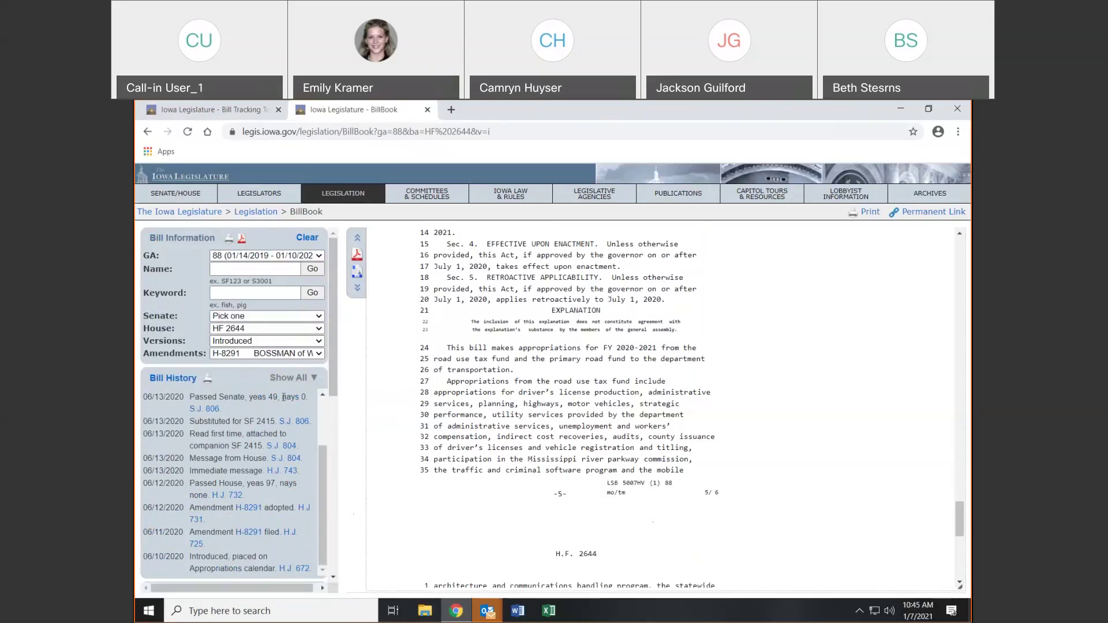
Open House File 2644's full Bill History and highlight its Signed by Governor status and shared 5007 number
{"action": "left_click", "coordinate": [173, 379]}
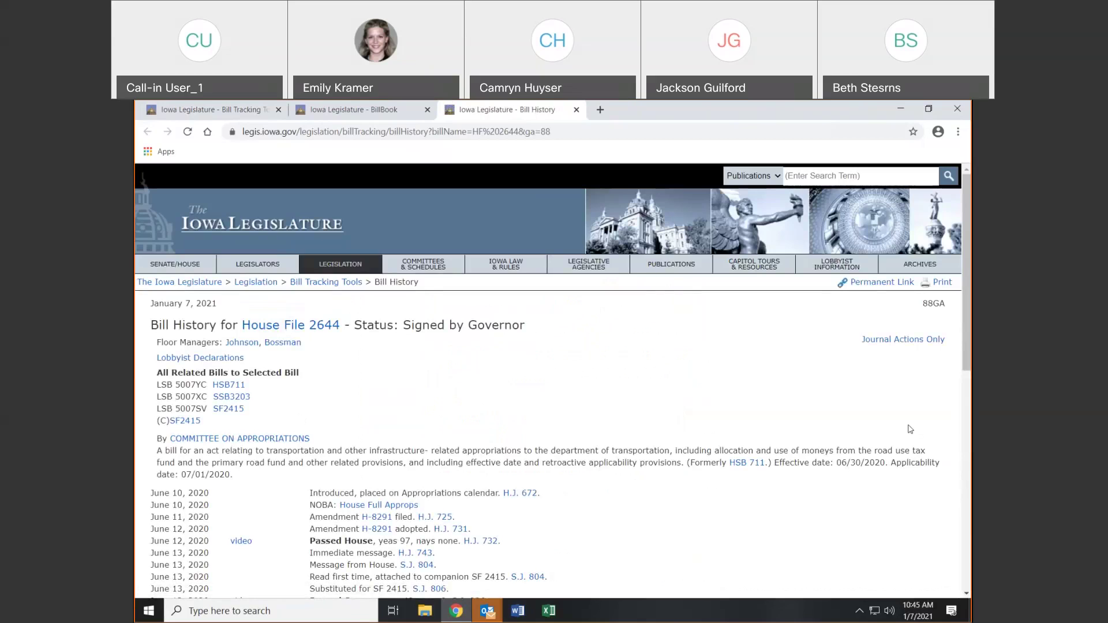
{"action": "double_click", "coordinate": [373, 325]}
{"action": "left_click_drag", "start_coordinate": [425, 331], "coordinate": [530, 330]}
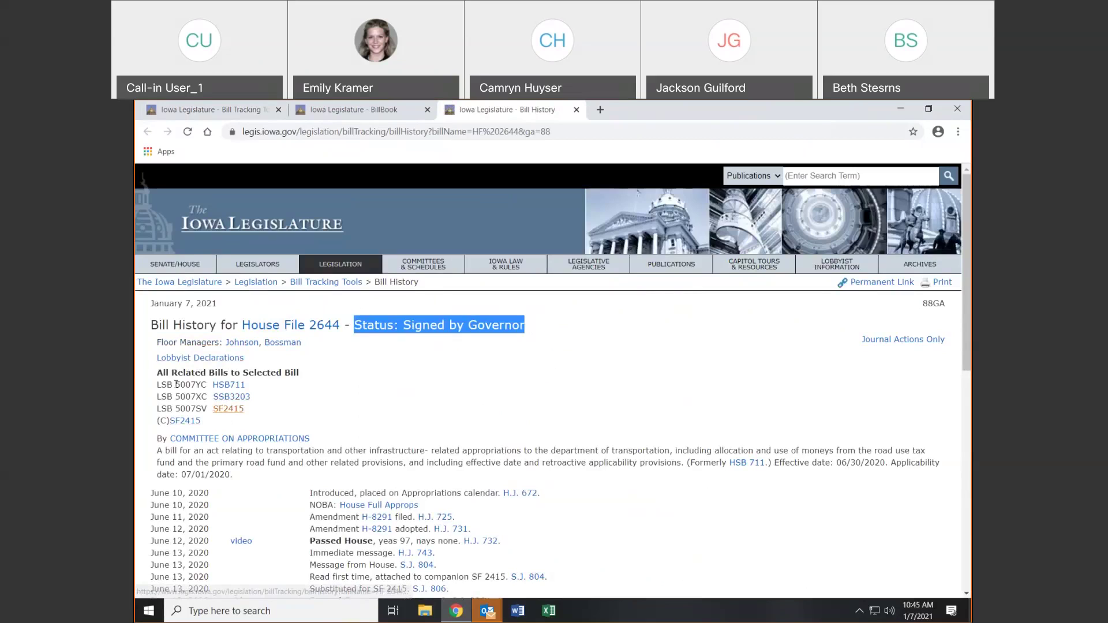
{"action": "left_click_drag", "start_coordinate": [175, 385], "coordinate": [194, 392]}
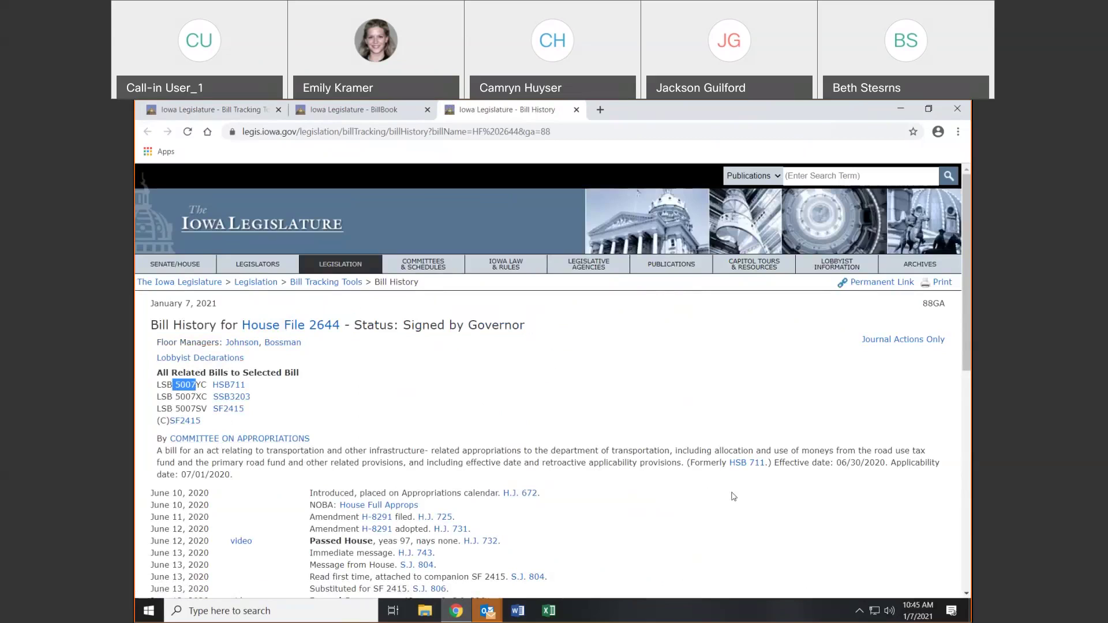
{"action": "scroll", "coordinate": [890, 516], "scroll_direction": "down", "scroll_amount": 2}
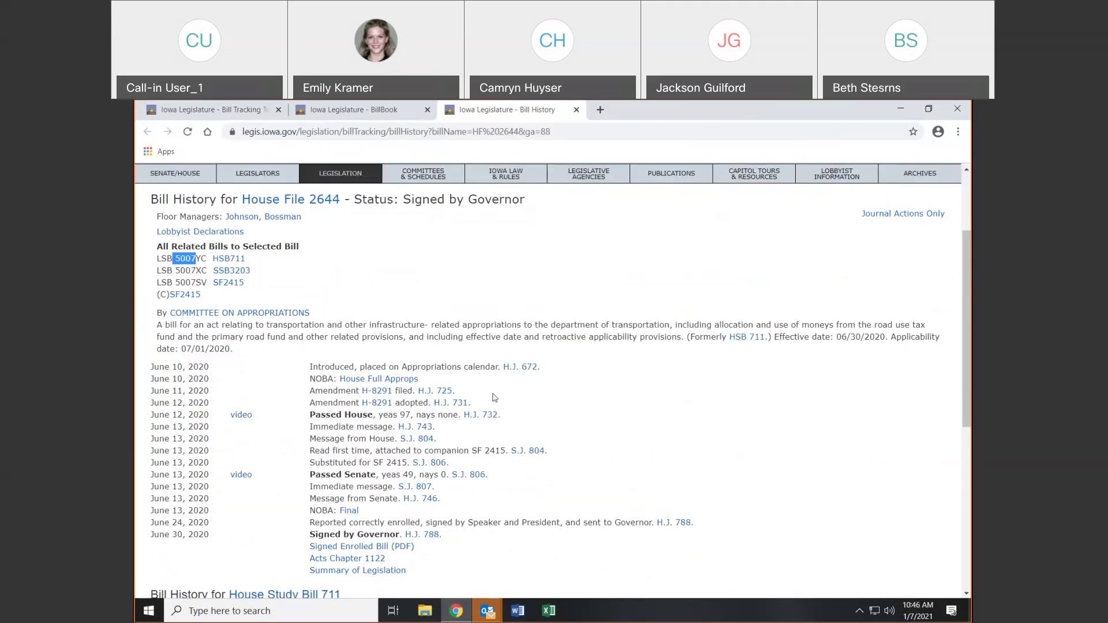
Scroll through the HSB 711, SSB 3203 and SF 2415 histories, then go back to House File 2644 in BillBook
{"action": "scroll", "coordinate": [652, 415], "scroll_direction": "down", "scroll_amount": 1}
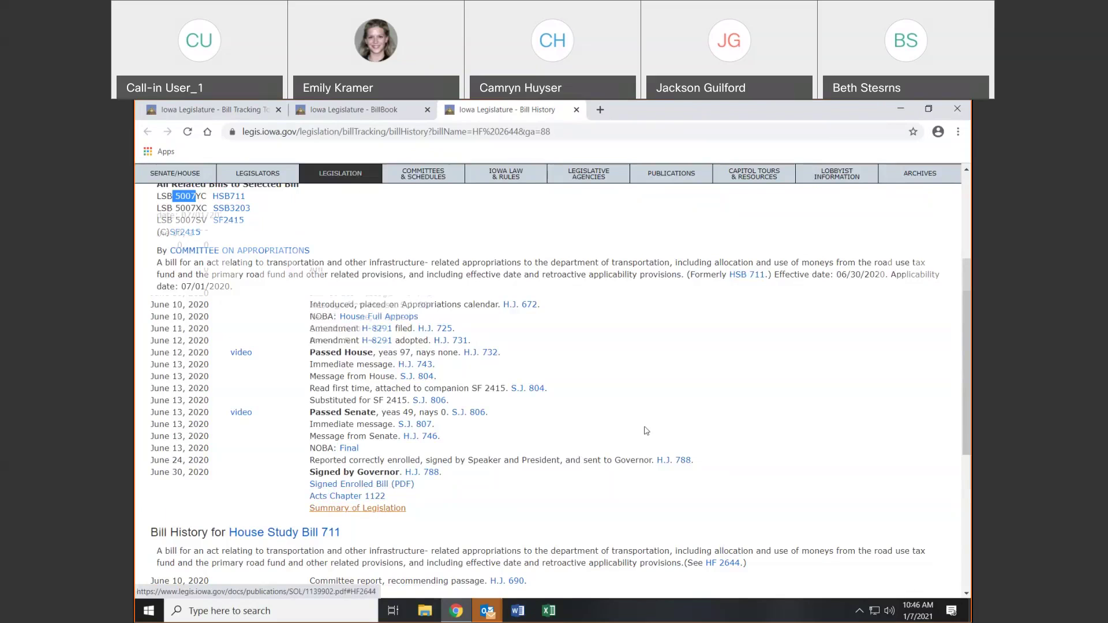
{"action": "scroll", "coordinate": [652, 427], "scroll_direction": "down", "scroll_amount": 2}
{"action": "scroll", "coordinate": [657, 422], "scroll_direction": "down", "scroll_amount": 2}
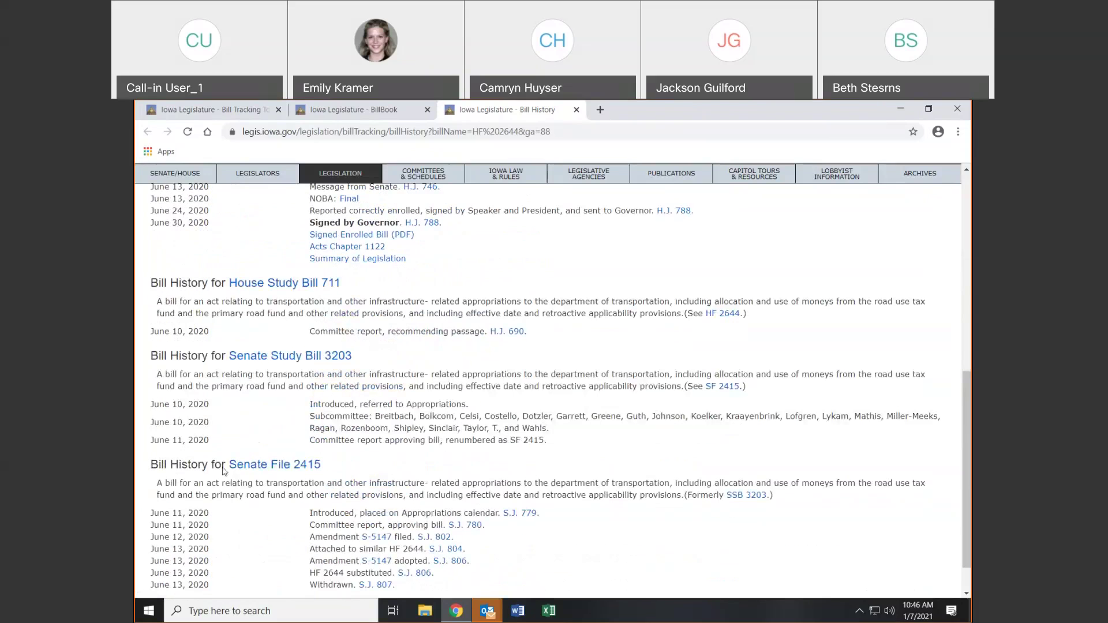
{"action": "scroll", "coordinate": [486, 471], "scroll_direction": "down", "scroll_amount": 1}
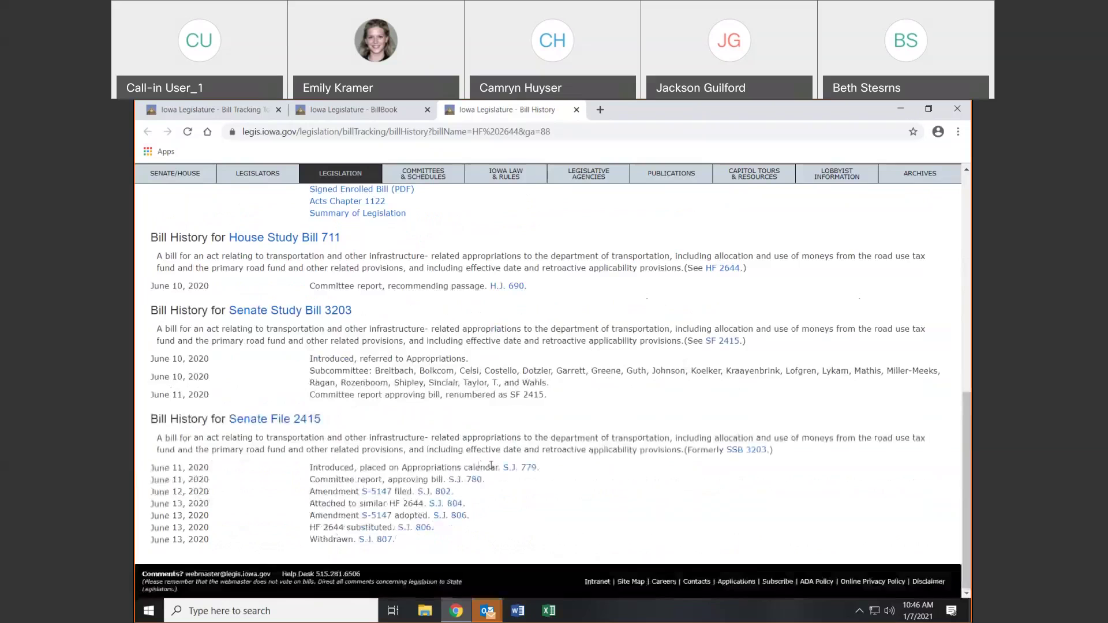
{"action": "scroll", "coordinate": [480, 464], "scroll_direction": "up", "scroll_amount": 4}
{"action": "scroll", "coordinate": [480, 464], "scroll_direction": "up", "scroll_amount": 3}
{"action": "left_click_drag", "start_coordinate": [174, 339], "coordinate": [196, 340]}
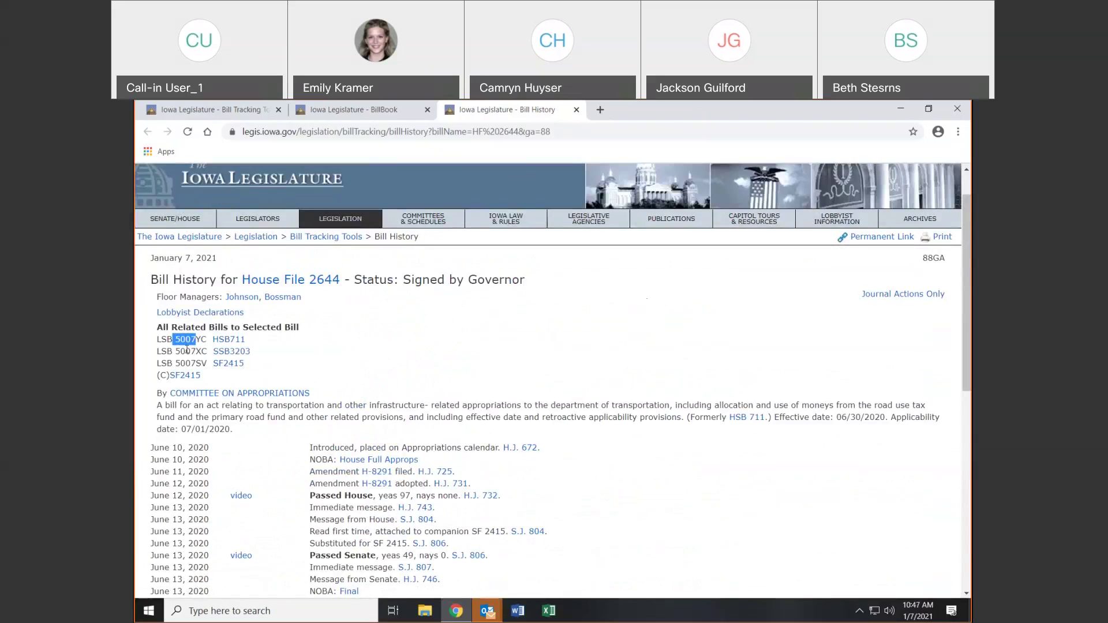
{"action": "scroll", "coordinate": [459, 315], "scroll_direction": "down", "scroll_amount": 10}
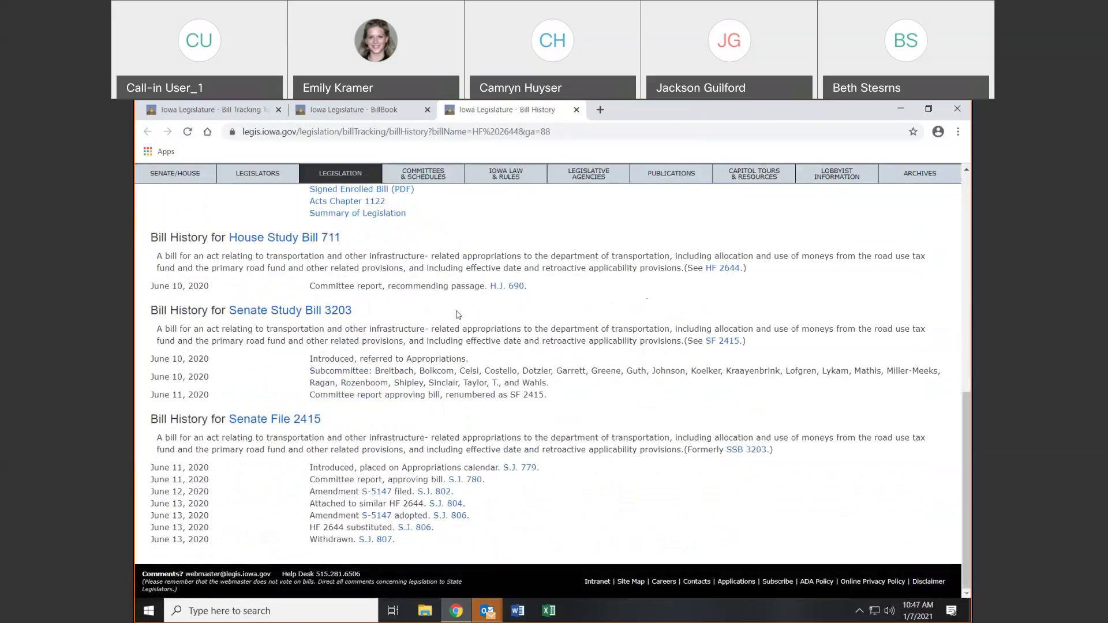
{"action": "scroll", "coordinate": [384, 379], "scroll_direction": "up", "scroll_amount": 10}
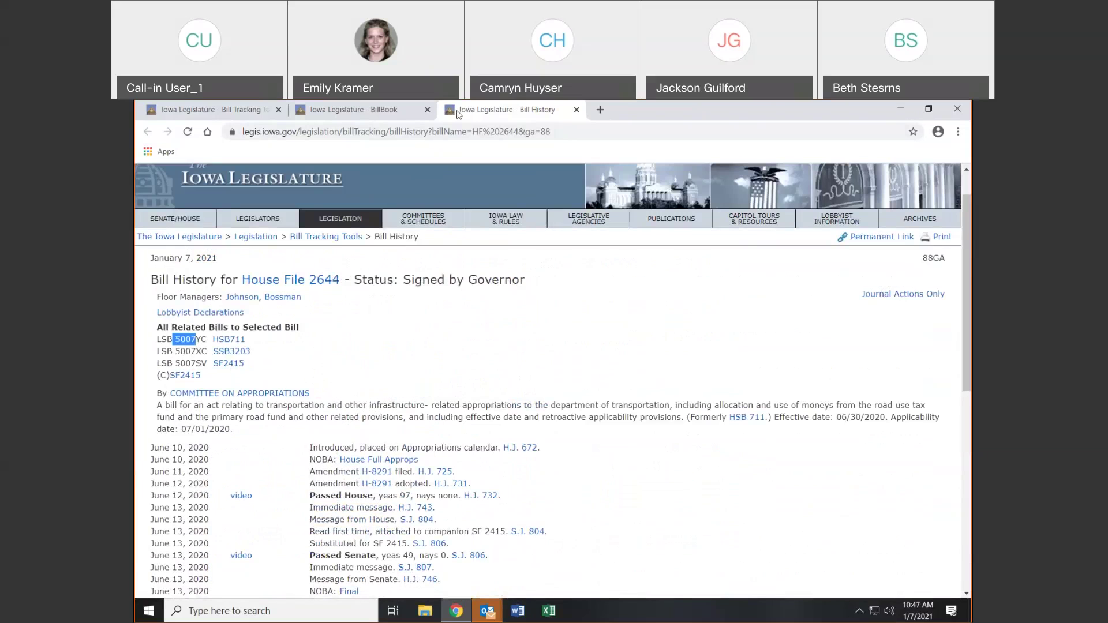
{"action": "left_click", "coordinate": [391, 112]}
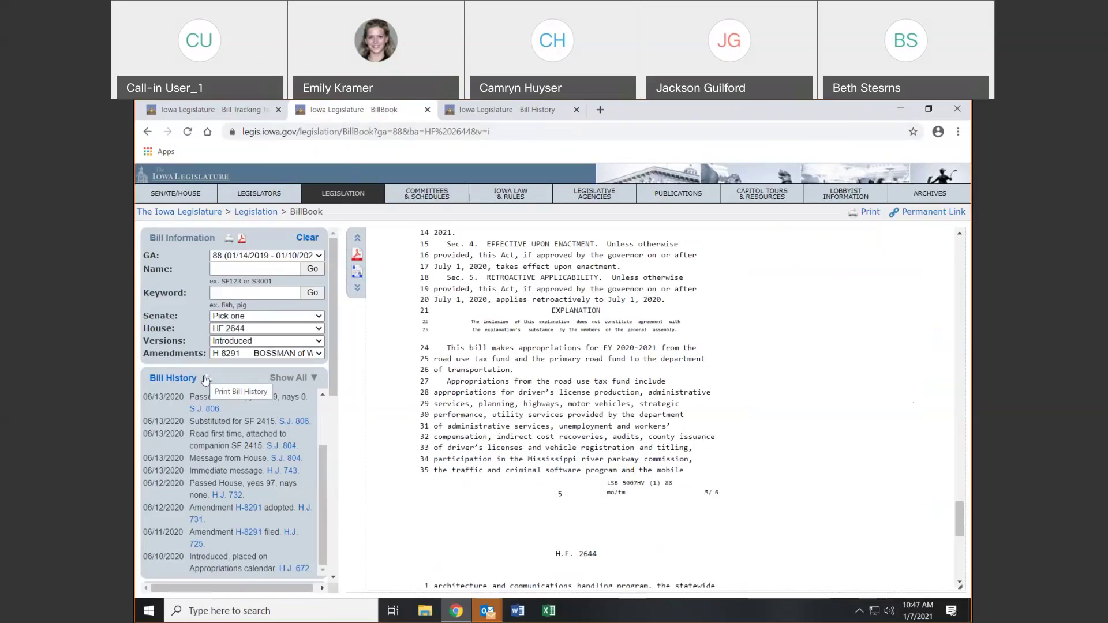
{"action": "left_click_drag", "start_coordinate": [334, 382], "coordinate": [348, 540]}
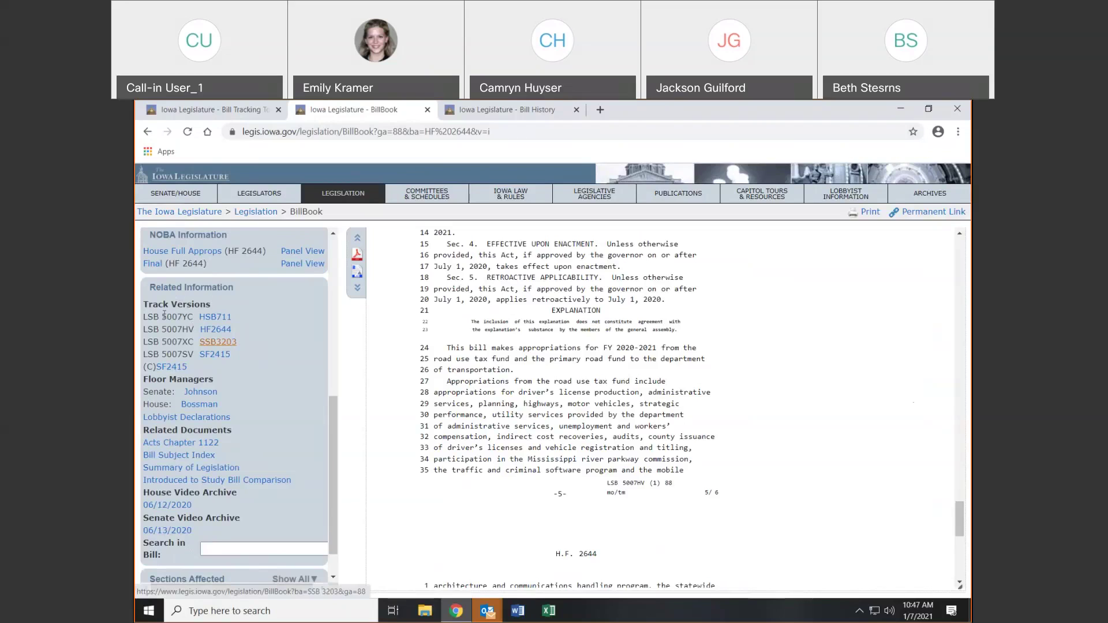
{"action": "left_click_drag", "start_coordinate": [162, 317], "coordinate": [182, 316]}
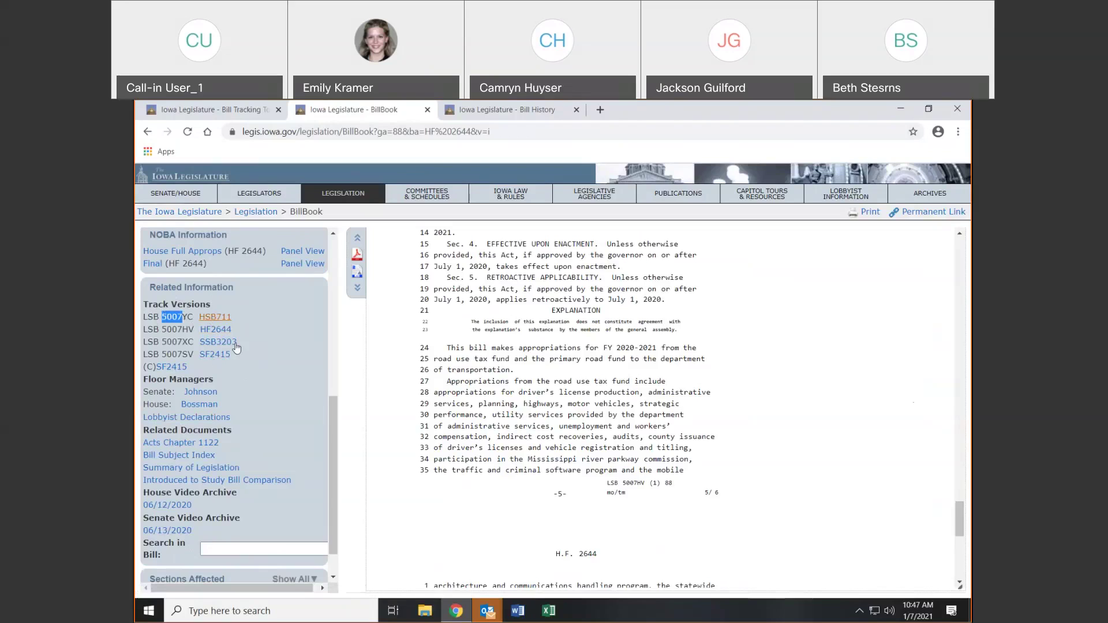
{"action": "left_click", "coordinate": [299, 349]}
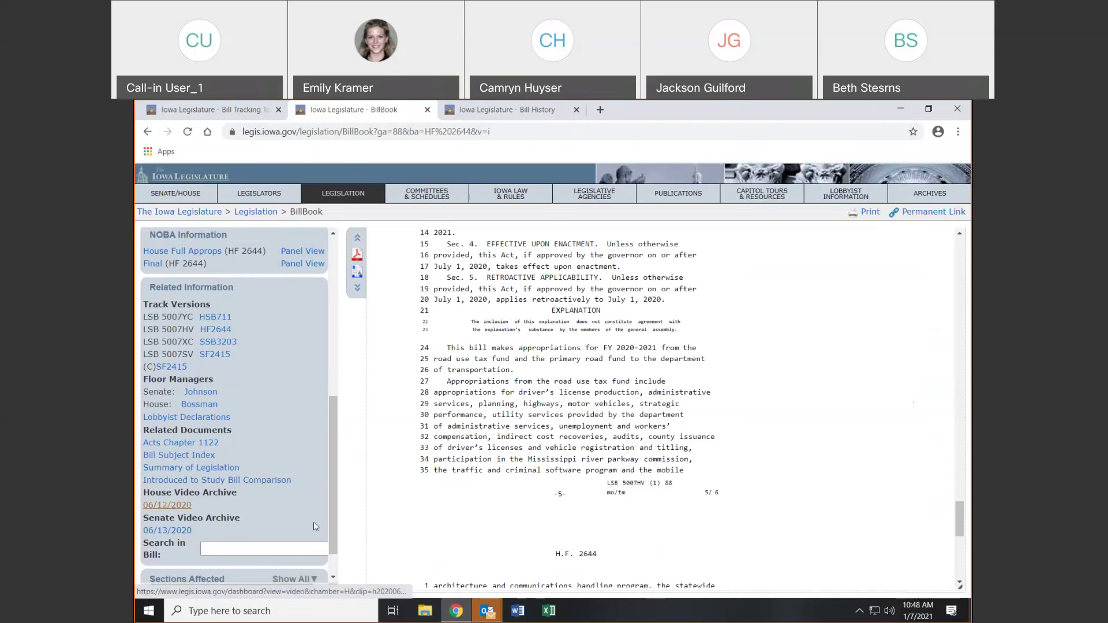
{"action": "scroll", "coordinate": [237, 491], "scroll_direction": "down", "scroll_amount": 1}
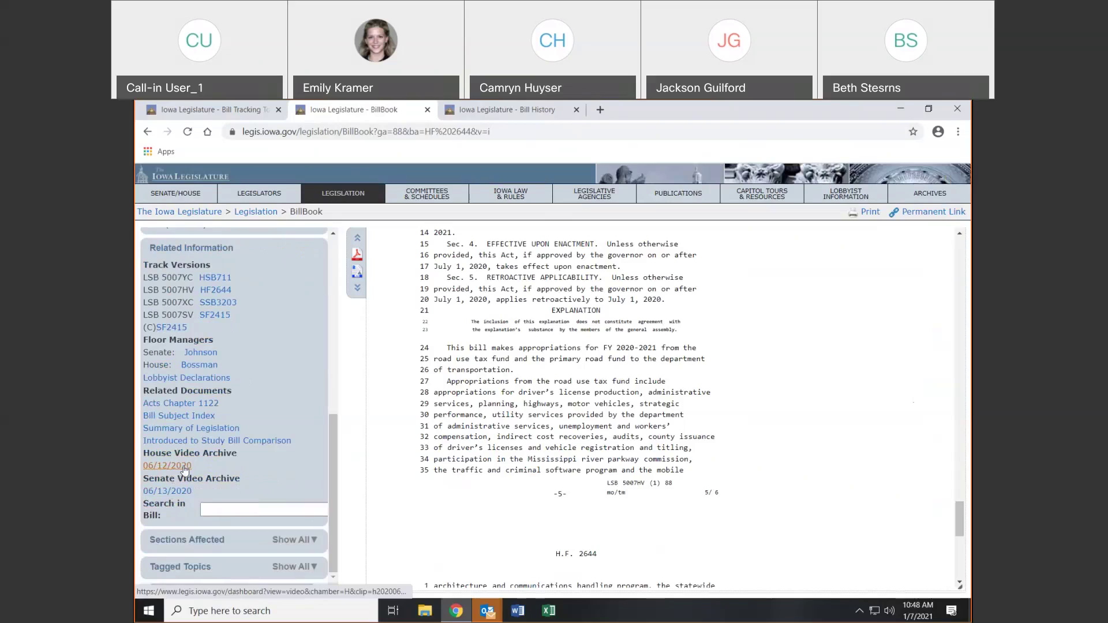
Show all Sections Affected and Tagged Topics for House File 2644, then open legislation tagged 'appropriations'
{"action": "left_click", "coordinate": [241, 513]}
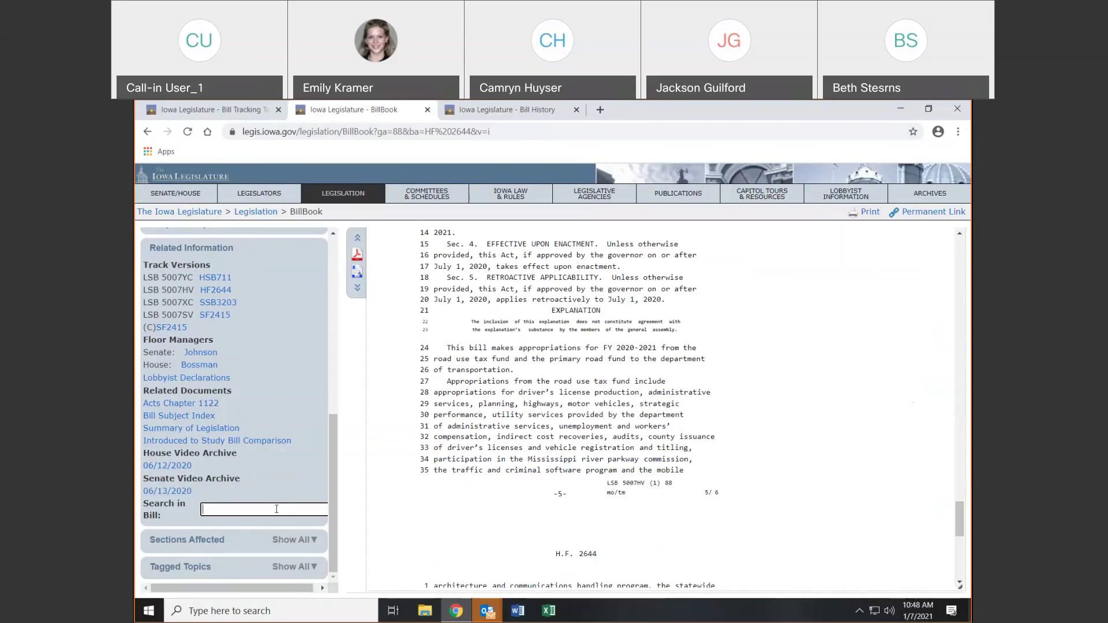
{"action": "left_click", "coordinate": [312, 541]}
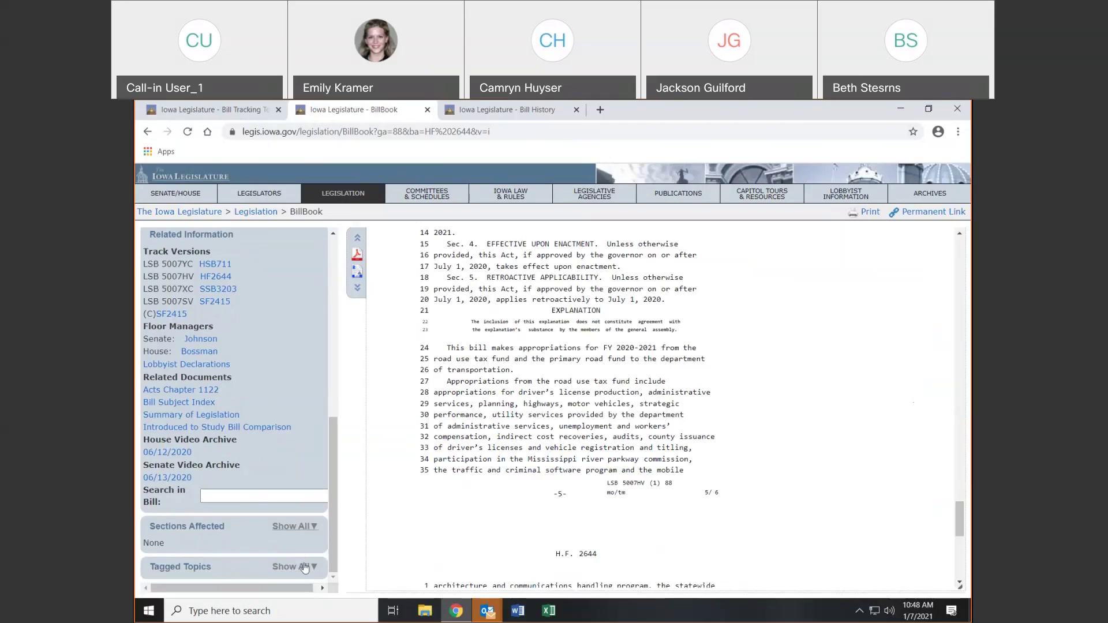
{"action": "left_click", "coordinate": [305, 566]}
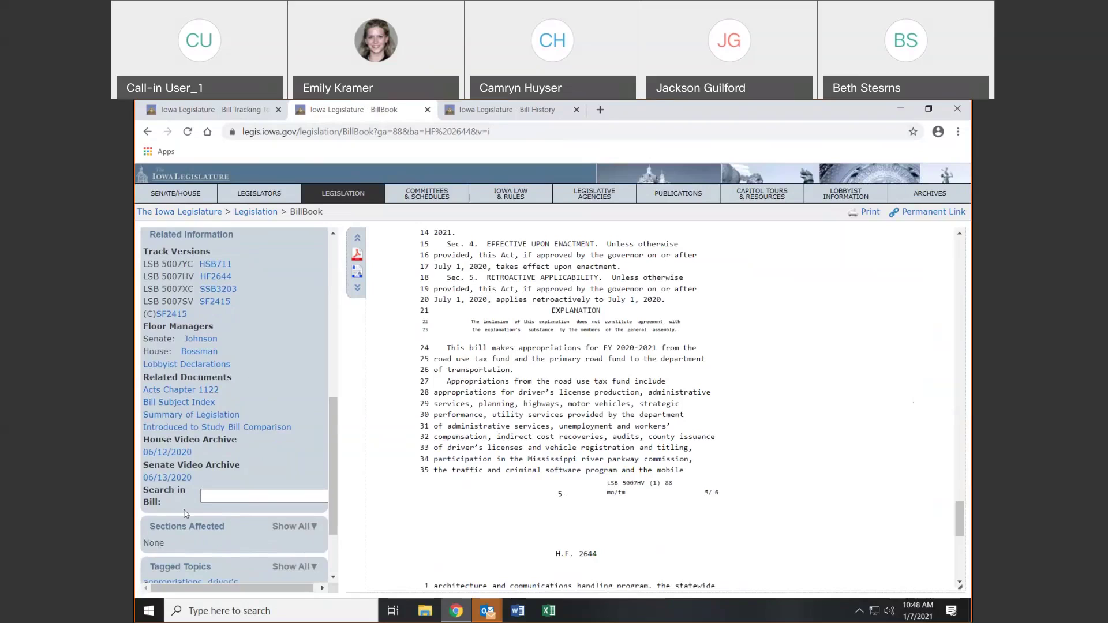
{"action": "scroll", "coordinate": [184, 513], "scroll_direction": "down", "scroll_amount": 2}
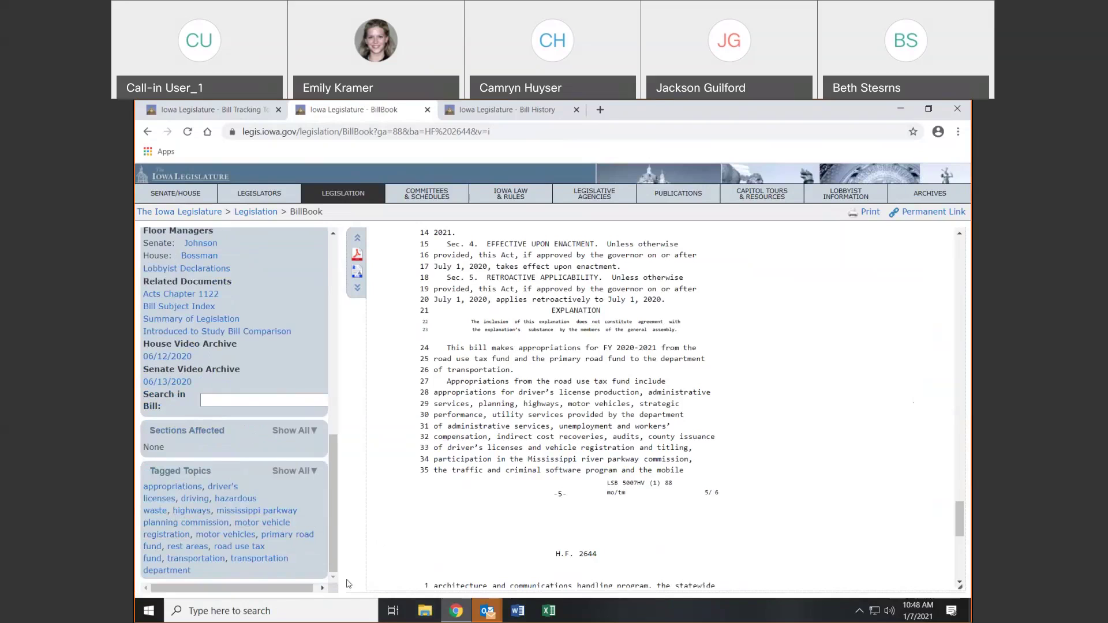
{"action": "left_click", "coordinate": [194, 488]}
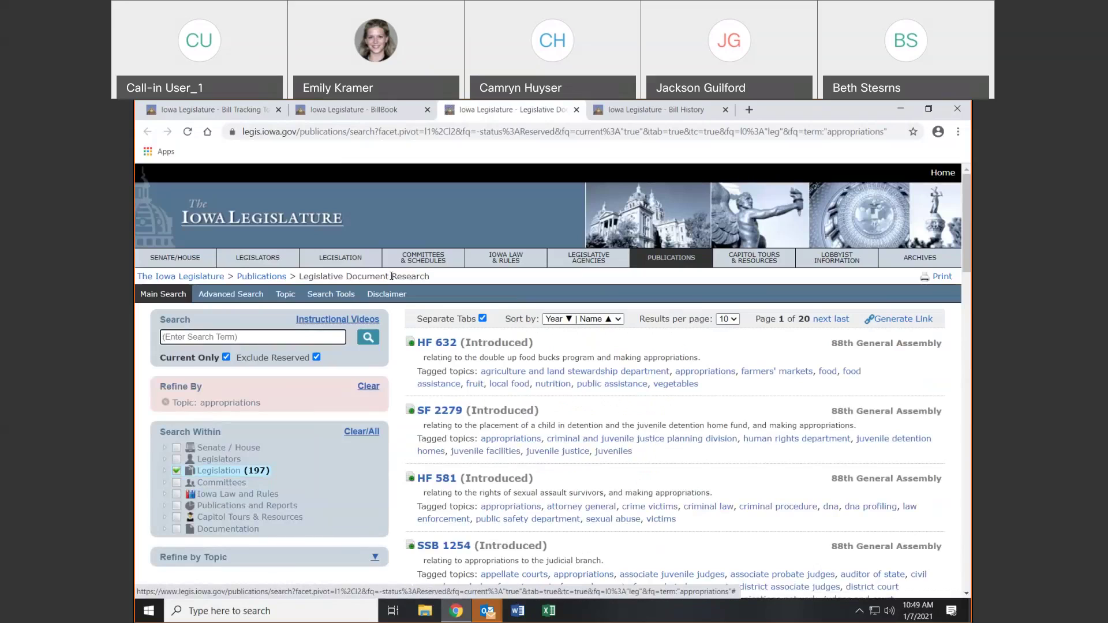
Return to House File 2644's text, scroll it back to the top, and clear the bill from BillBook
{"action": "left_click", "coordinate": [404, 115]}
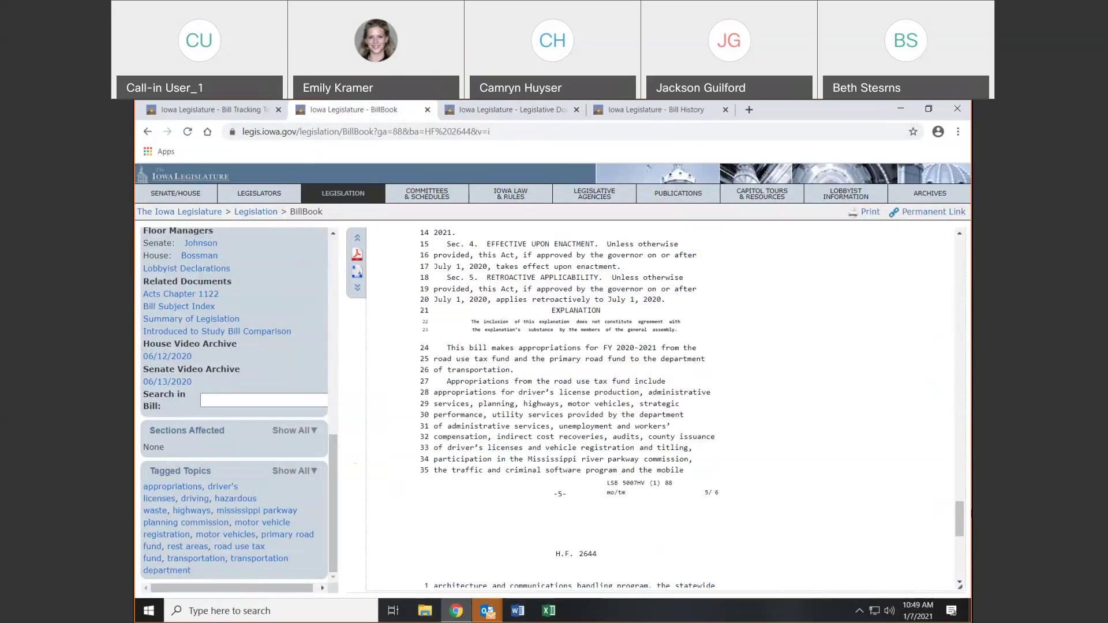
{"action": "left_click_drag", "start_coordinate": [960, 518], "coordinate": [960, 253]}
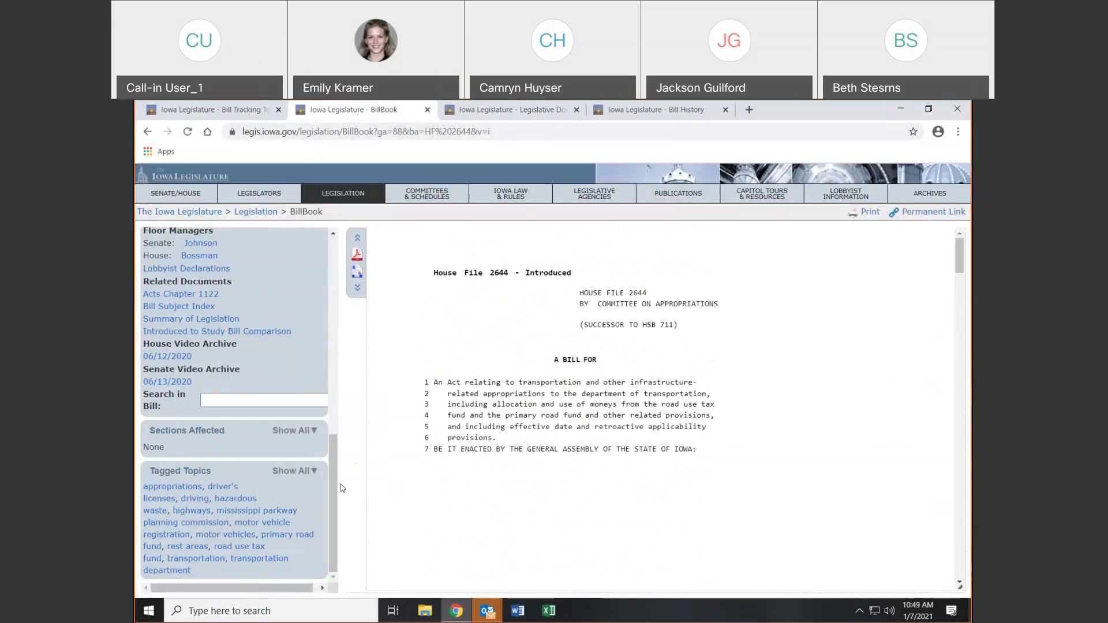
{"action": "mouse_move", "coordinate": [339, 487]}
{"action": "left_mouse_down"}
{"action": "mouse_move", "coordinate": [323, 318]}
{"action": "mouse_move", "coordinate": [324, 430]}
{"action": "mouse_move", "coordinate": [338, 483]}
{"action": "left_mouse_up"}
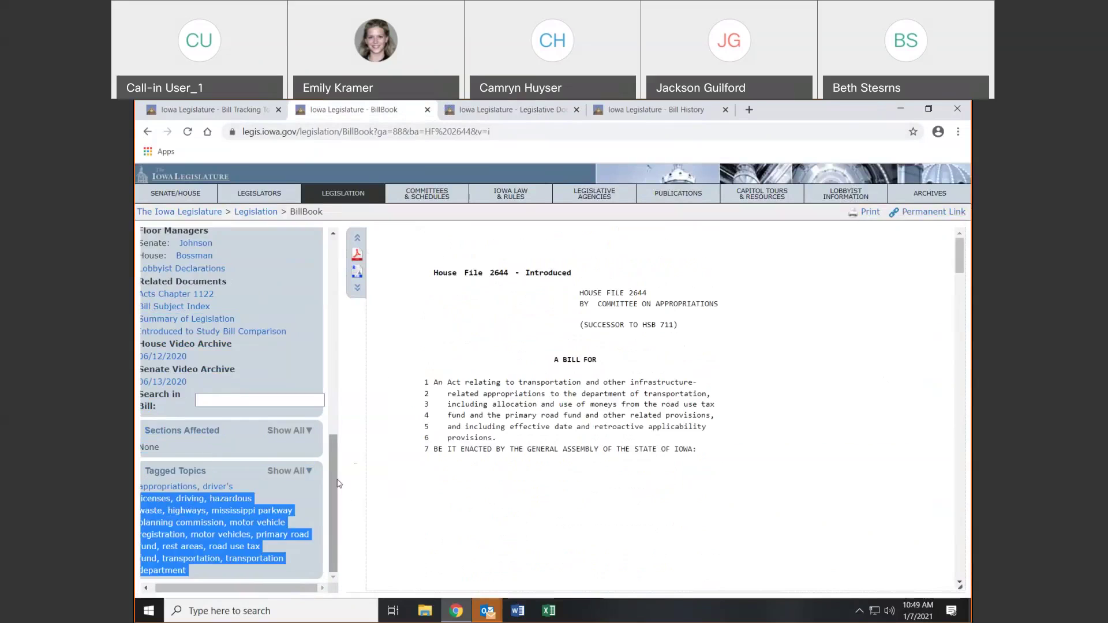
{"action": "scroll", "coordinate": [330, 348], "scroll_direction": "up", "scroll_amount": 10}
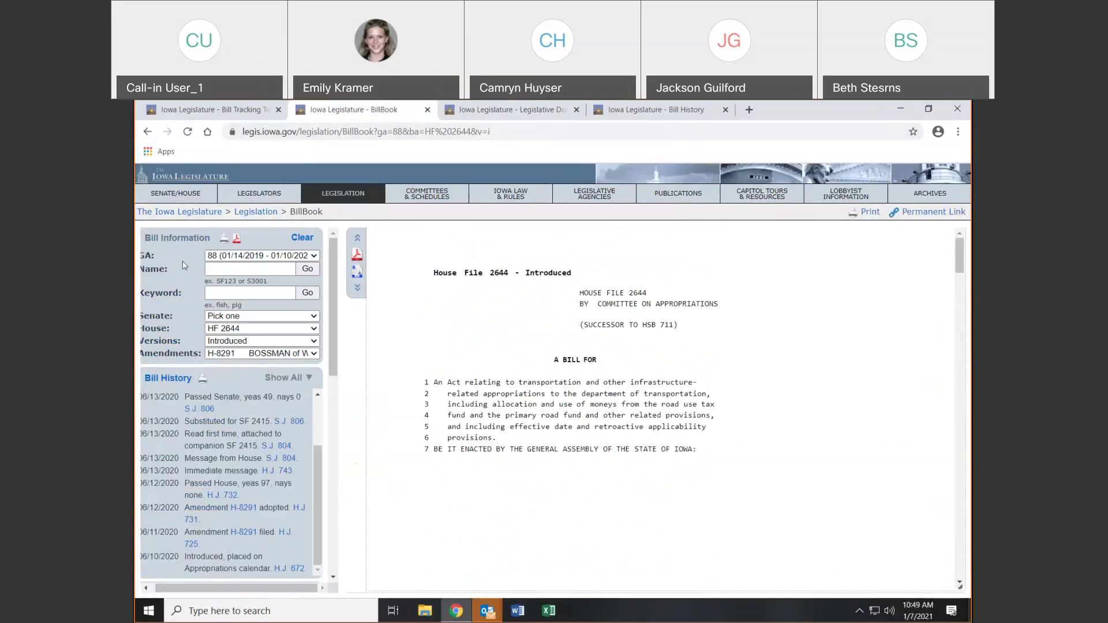
{"action": "left_click", "coordinate": [301, 241]}
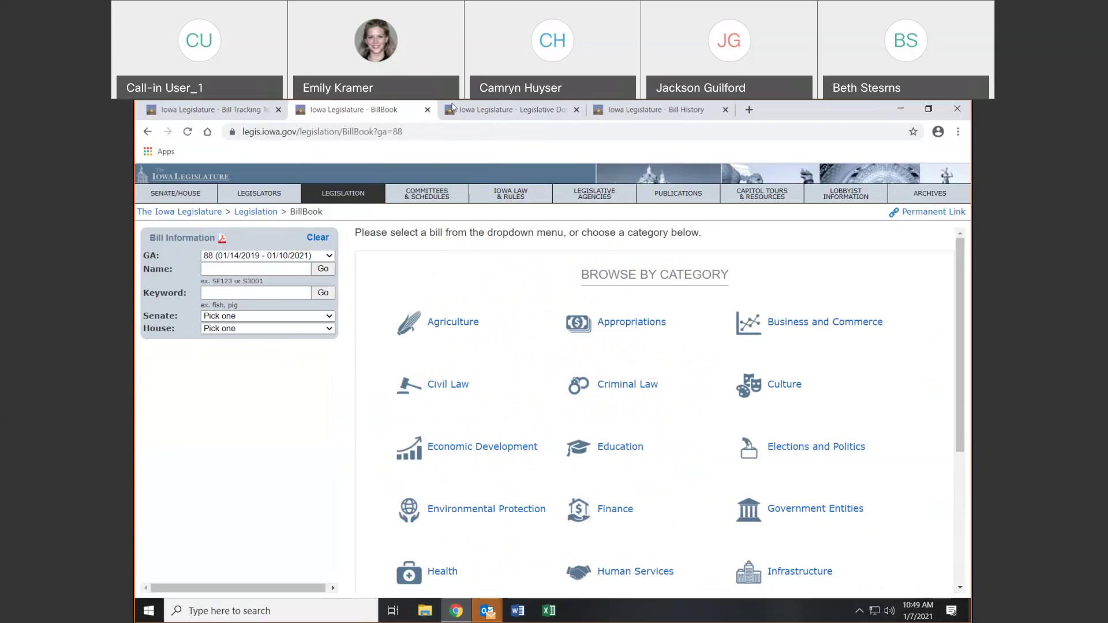
Close the BillBook, Legislative Document search and Bill History tabs
{"action": "left_click", "coordinate": [428, 109]}
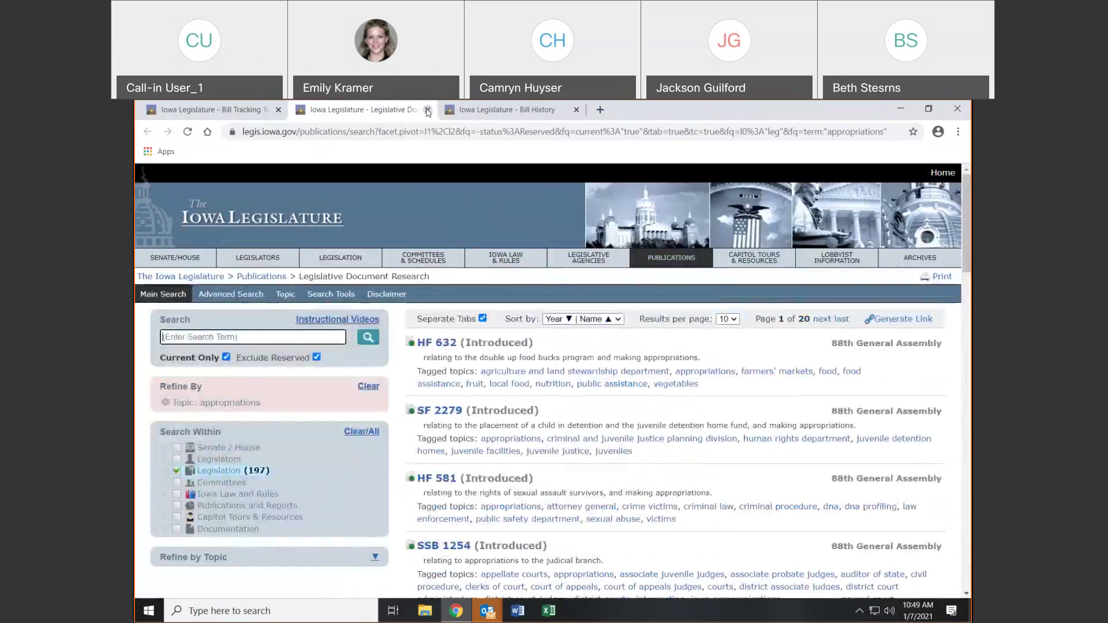
{"action": "left_click", "coordinate": [428, 110]}
{"action": "left_click", "coordinate": [429, 110]}
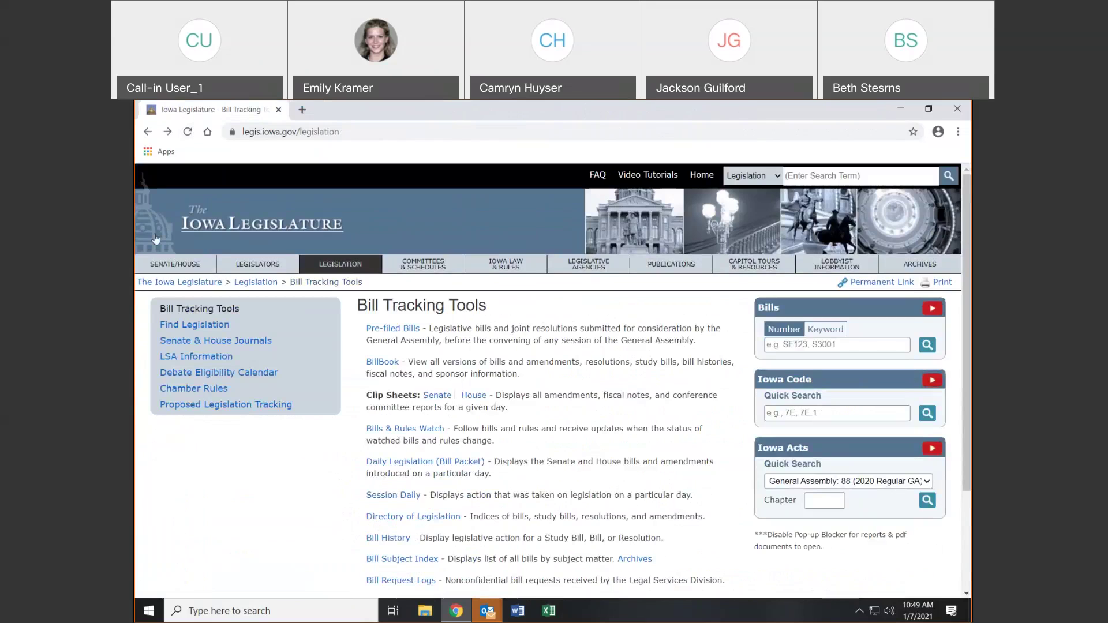
Open BillBook in a new tab, then go to Bill Tracking Tools and the House clip sheets list
{"action": "left_click", "coordinate": [379, 363]}
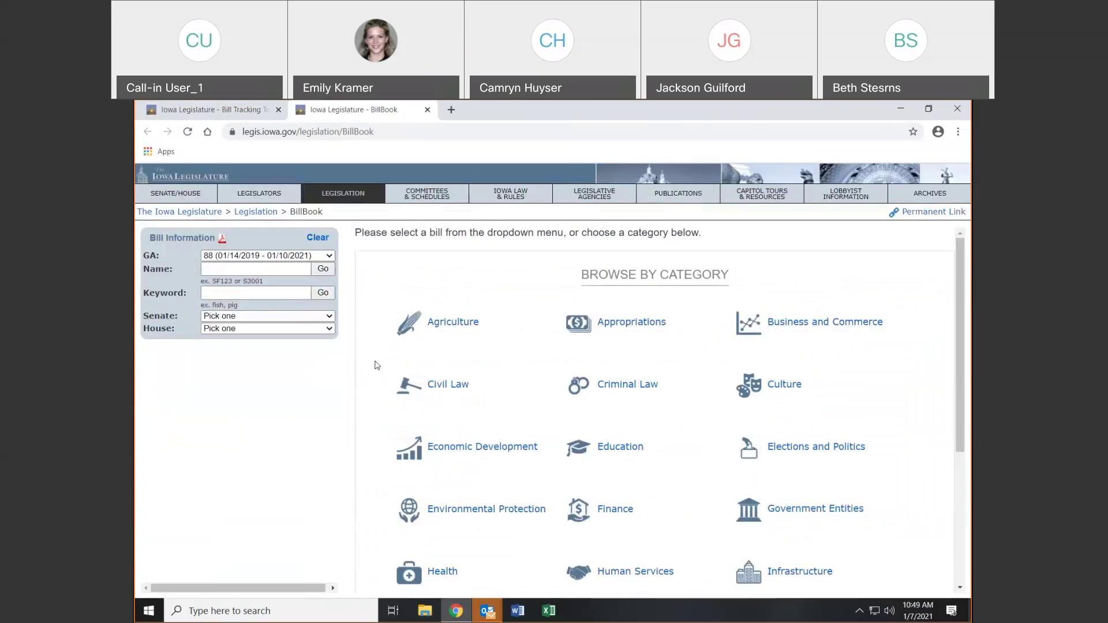
{"action": "left_click", "coordinate": [332, 198]}
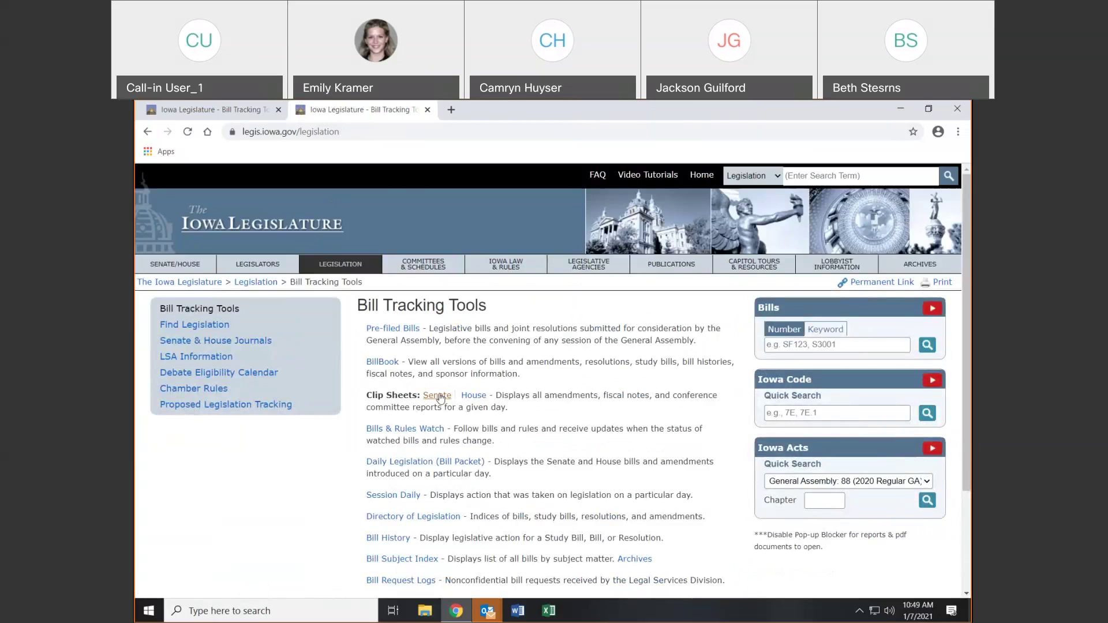
{"action": "left_click", "coordinate": [473, 395]}
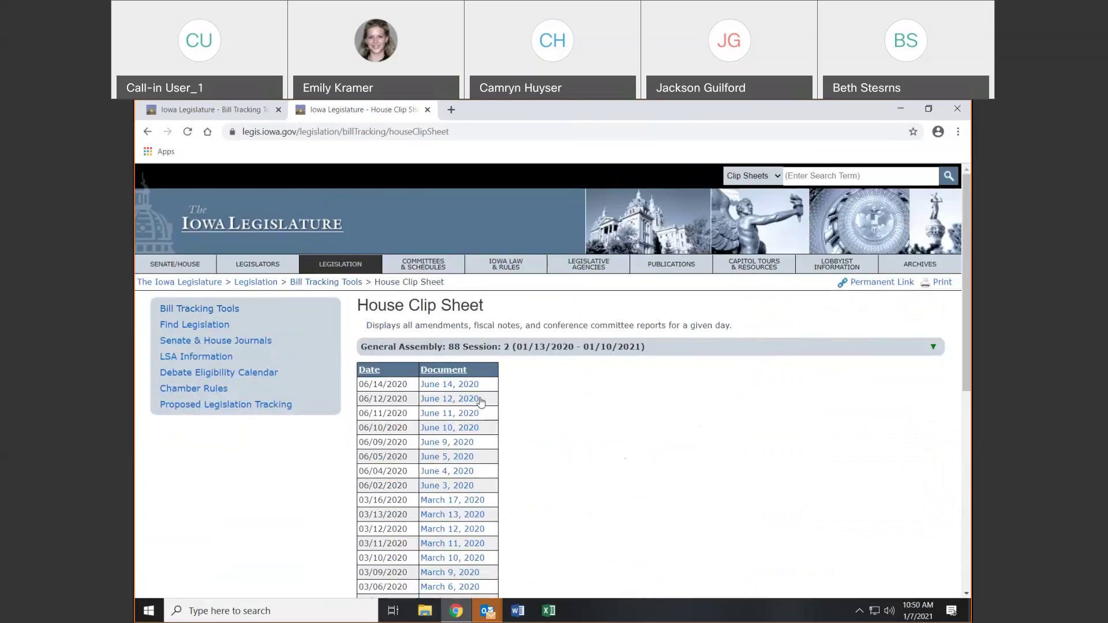
Scroll through the June 14, 2020 House clip sheet PDF, then return to Bill Tracking Tools
{"action": "left_click", "coordinate": [471, 384]}
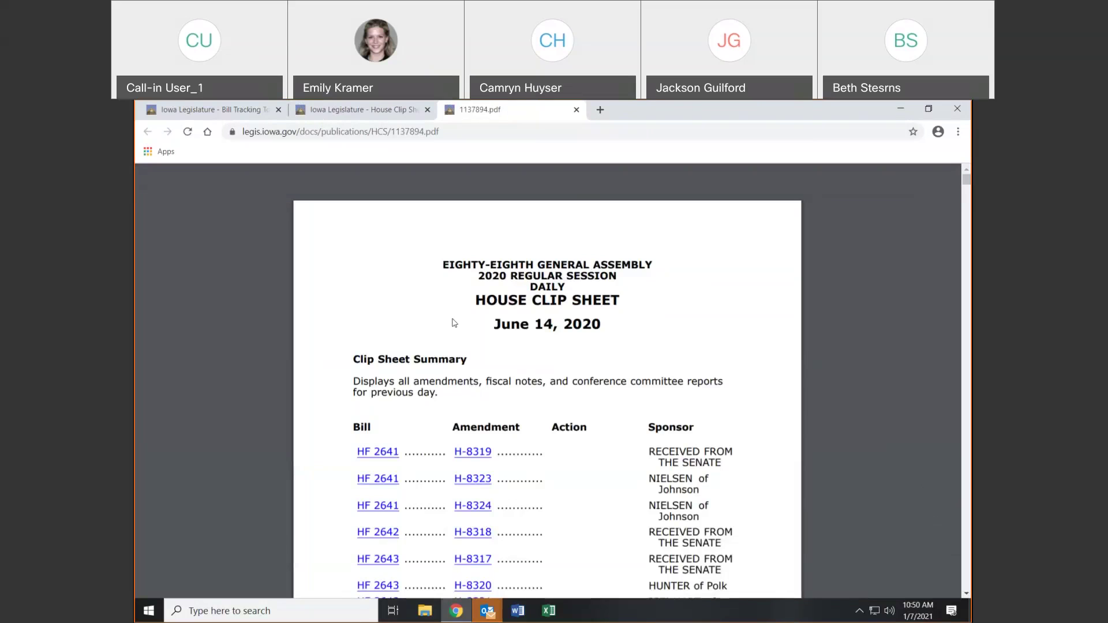
{"action": "scroll", "coordinate": [571, 356], "scroll_direction": "down", "scroll_amount": 10}
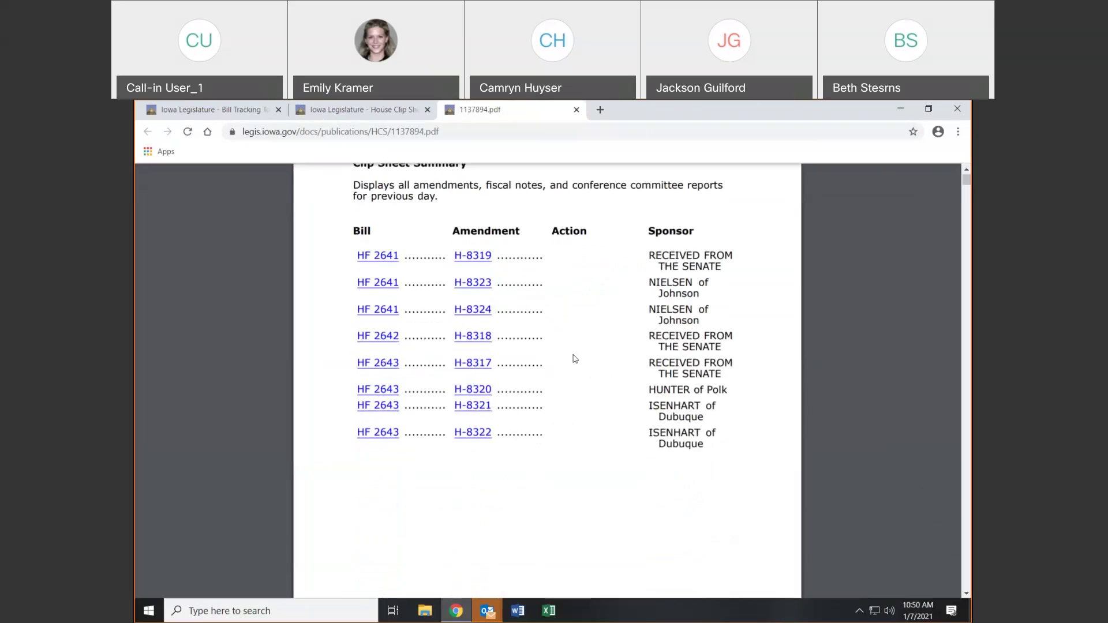
{"action": "scroll", "coordinate": [576, 356], "scroll_direction": "down", "scroll_amount": 2}
{"action": "scroll", "coordinate": [576, 356], "scroll_direction": "down", "scroll_amount": 4}
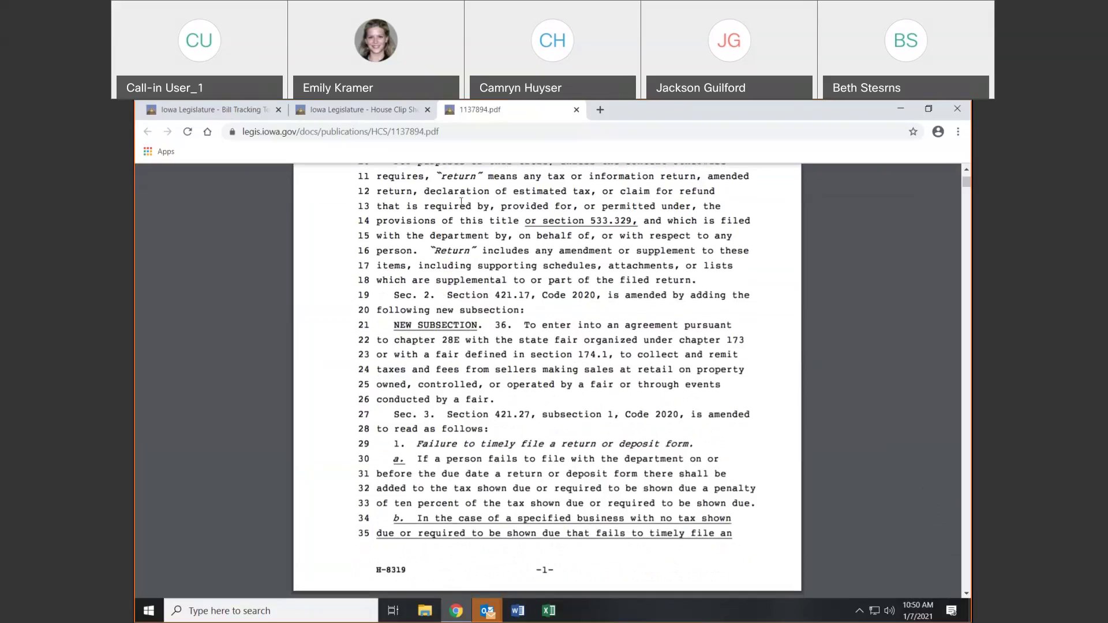
{"action": "left_click", "coordinate": [397, 113]}
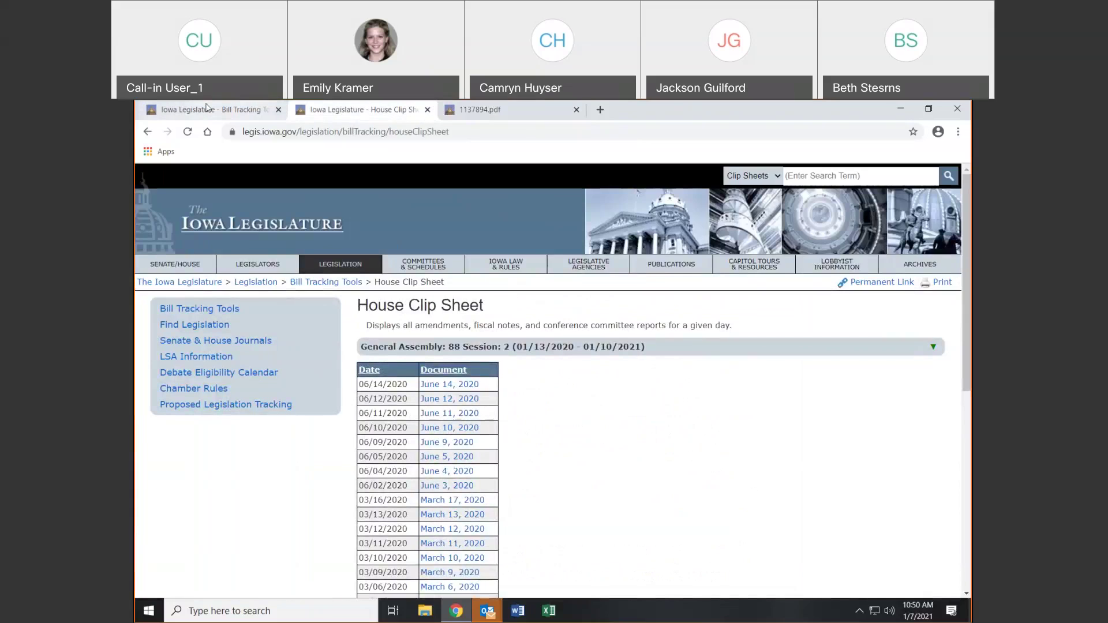
{"action": "left_click", "coordinate": [206, 107]}
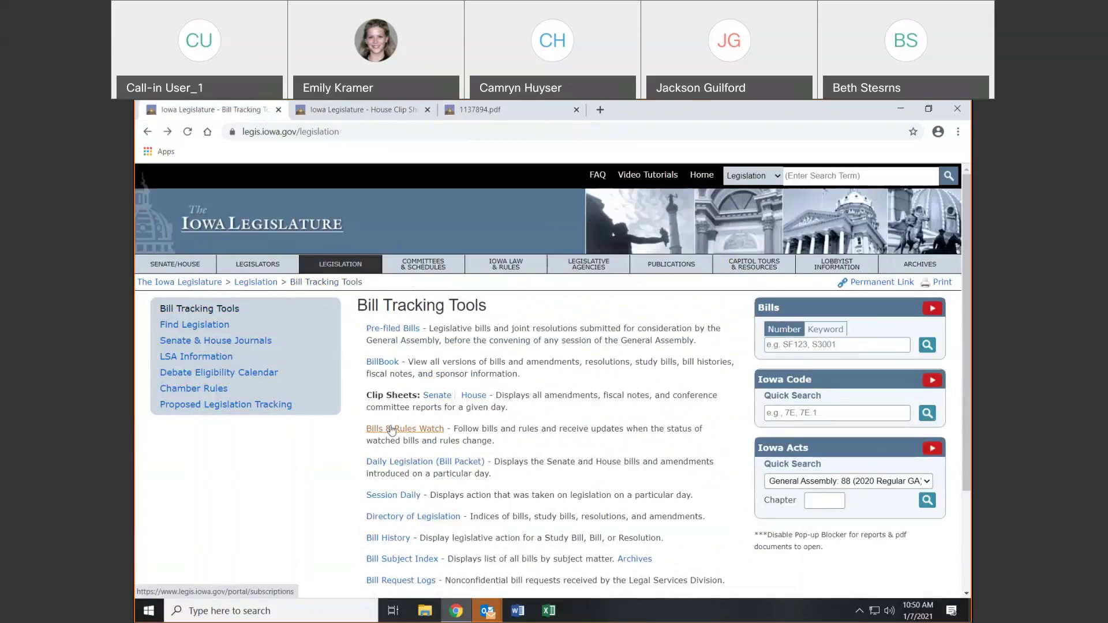
Open the Daily Legislation bill packet and review the bills filed on 03/10/2020
{"action": "left_click", "coordinate": [401, 464]}
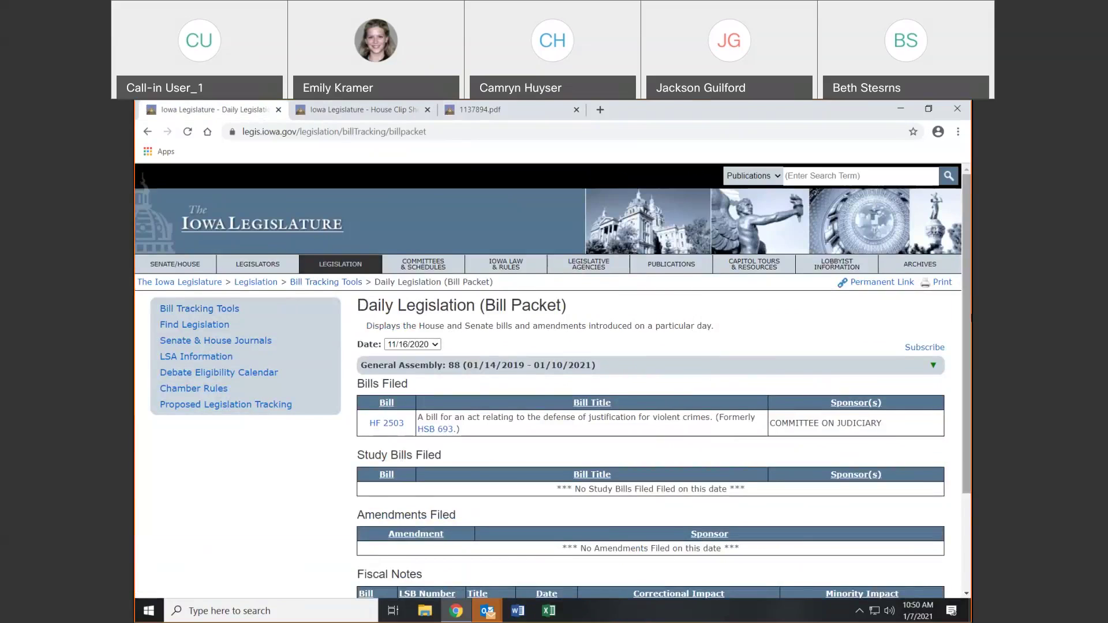
{"action": "scroll", "coordinate": [967, 323], "scroll_direction": "down", "scroll_amount": 2}
{"action": "scroll", "coordinate": [435, 337], "scroll_direction": "up", "scroll_amount": 3}
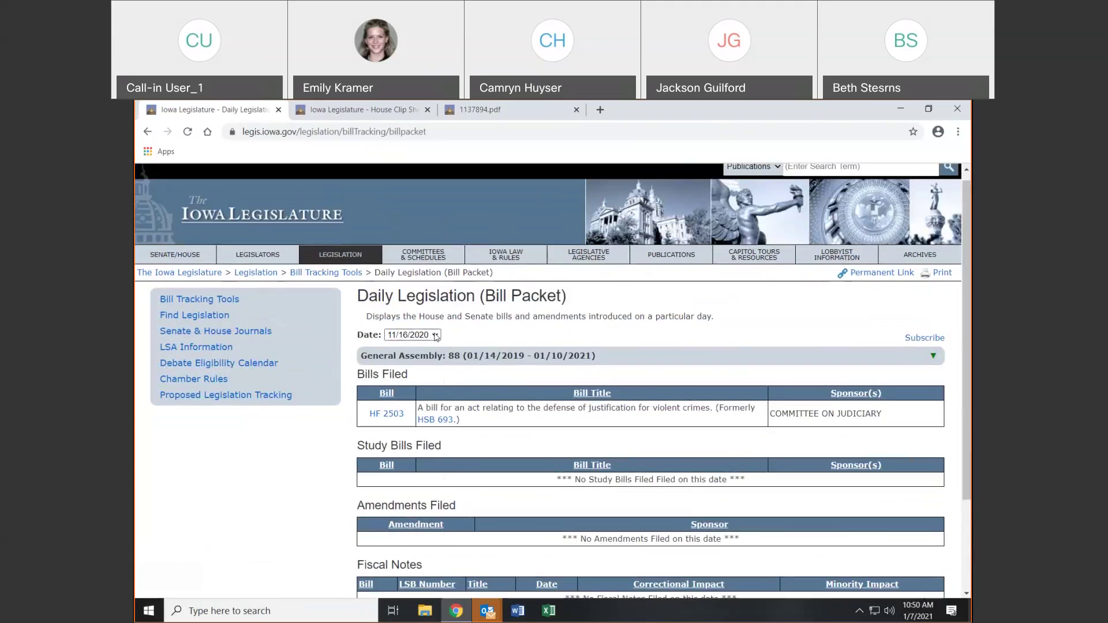
{"action": "left_click", "coordinate": [435, 336]}
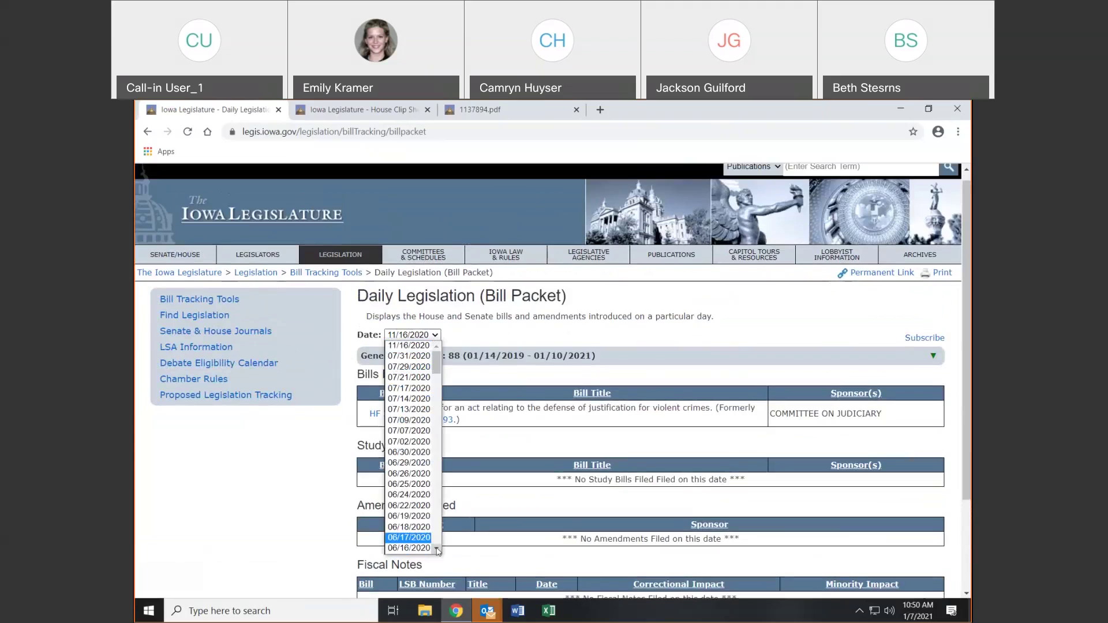
{"action": "scroll", "coordinate": [438, 551], "scroll_direction": "down", "scroll_amount": 5}
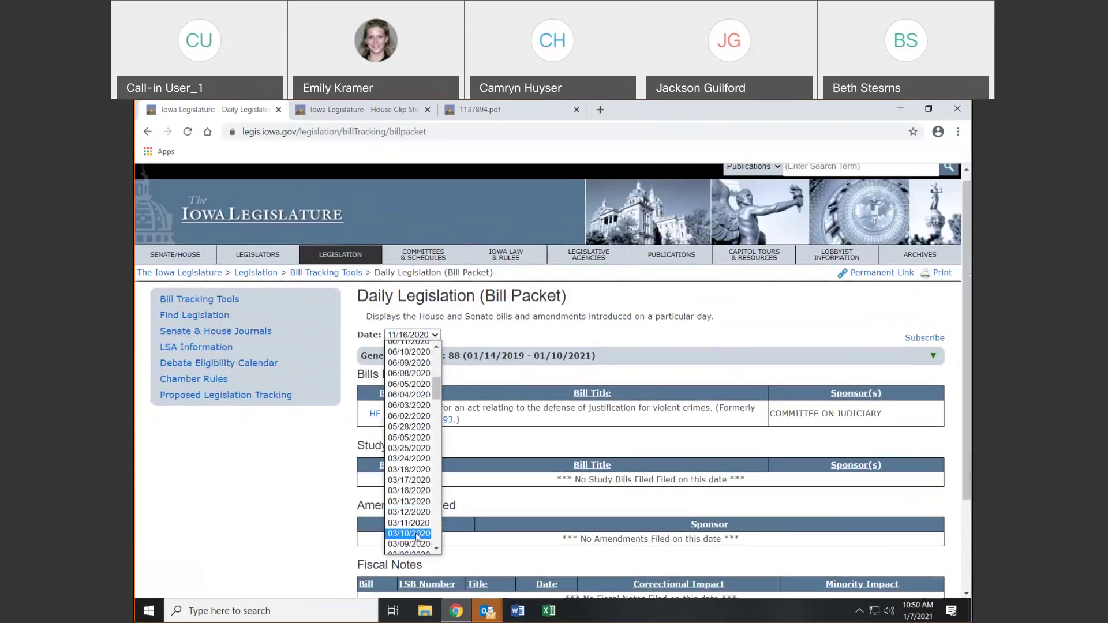
{"action": "left_click", "coordinate": [416, 534]}
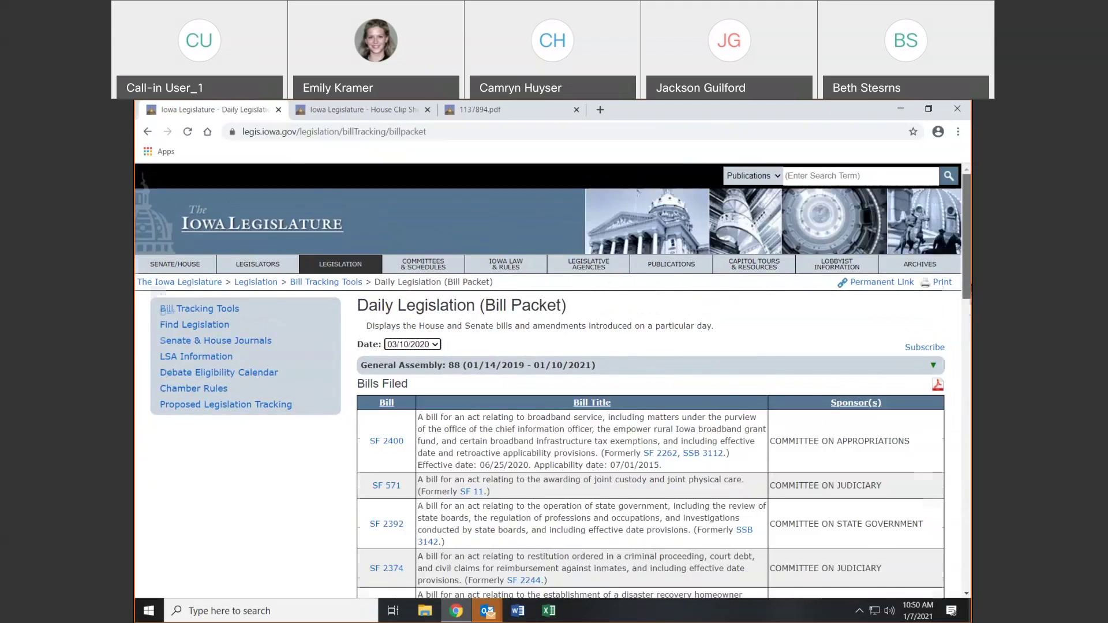
{"action": "scroll", "coordinate": [553, 381], "scroll_direction": "down", "scroll_amount": 3}
{"action": "scroll", "coordinate": [651, 391], "scroll_direction": "down", "scroll_amount": 7}
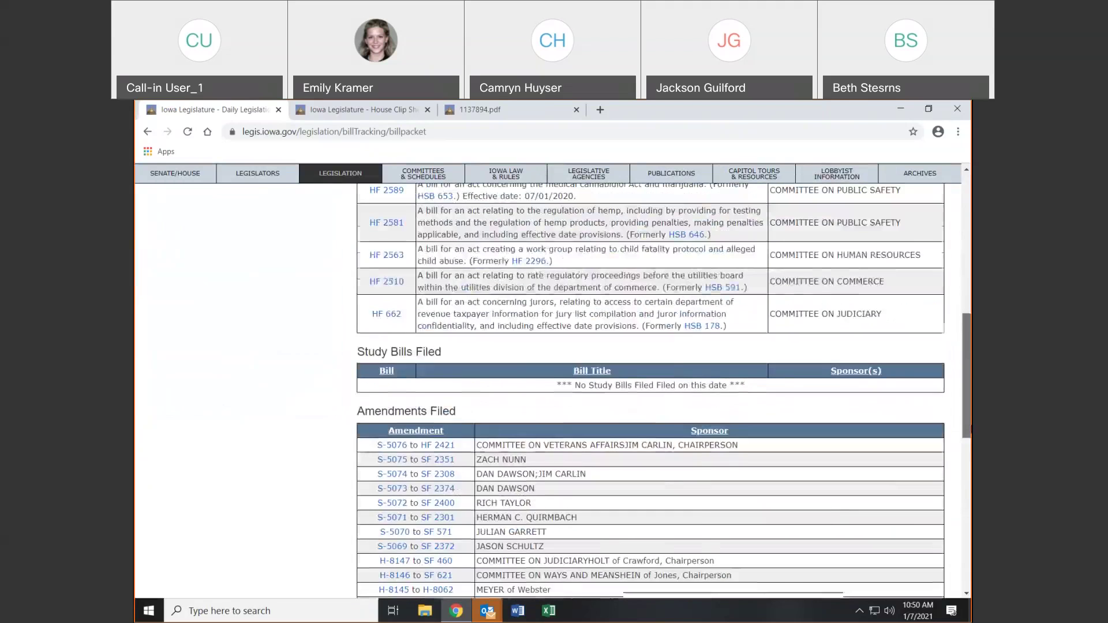
{"action": "scroll", "coordinate": [650, 391], "scroll_direction": "down", "scroll_amount": 6}
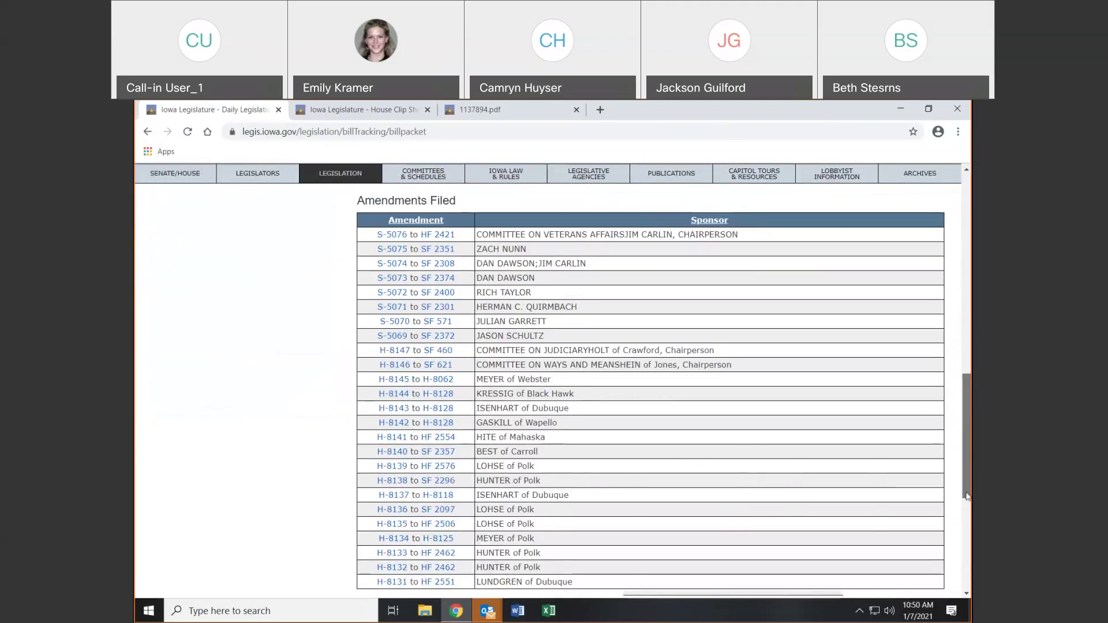
{"action": "scroll", "coordinate": [843, 480], "scroll_direction": "down", "scroll_amount": 2}
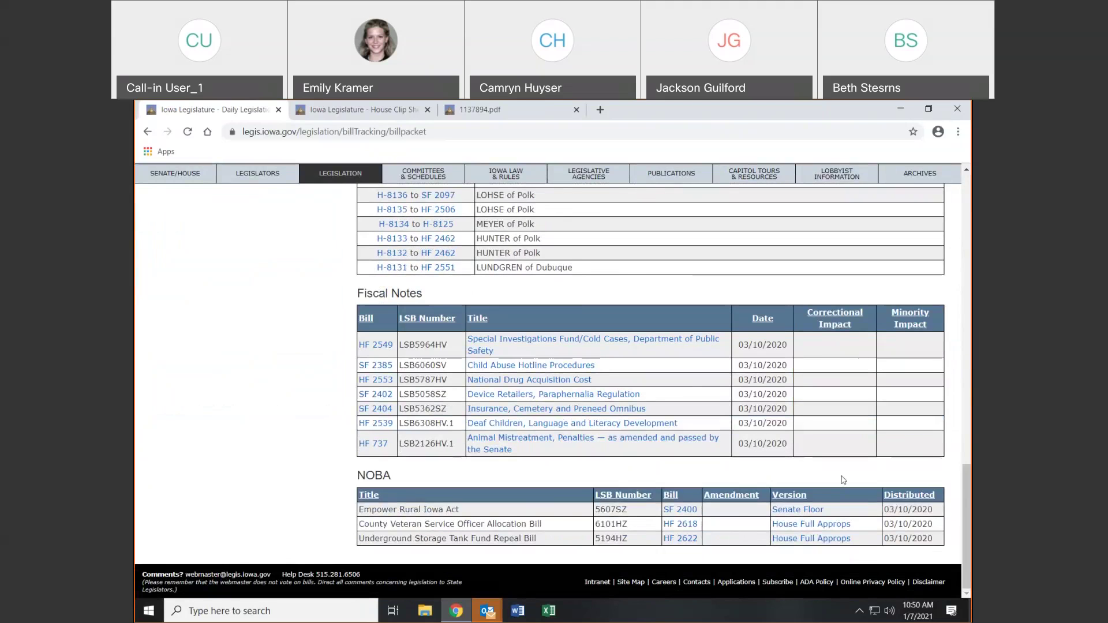
{"action": "scroll", "coordinate": [844, 480], "scroll_direction": "up", "scroll_amount": 9}
{"action": "scroll", "coordinate": [799, 490], "scroll_direction": "up", "scroll_amount": 15}
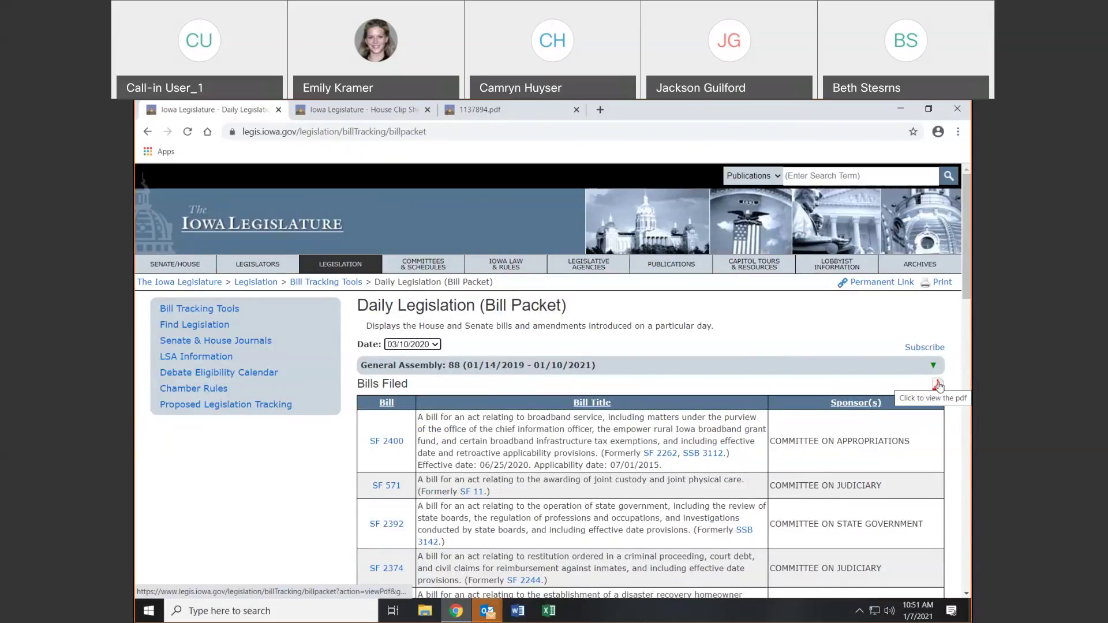
Check the packet date list and other General Assemblies list, then go back to Bill Tracking Tools
{"action": "left_click", "coordinate": [432, 344]}
{"action": "left_click", "coordinate": [433, 344]}
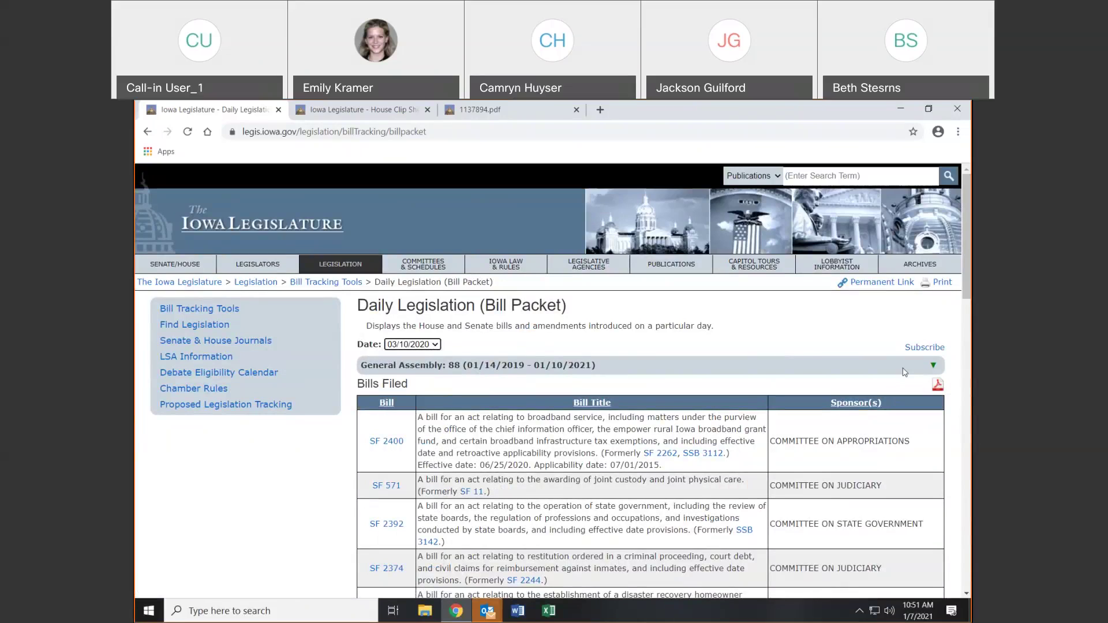
{"action": "left_click", "coordinate": [933, 366]}
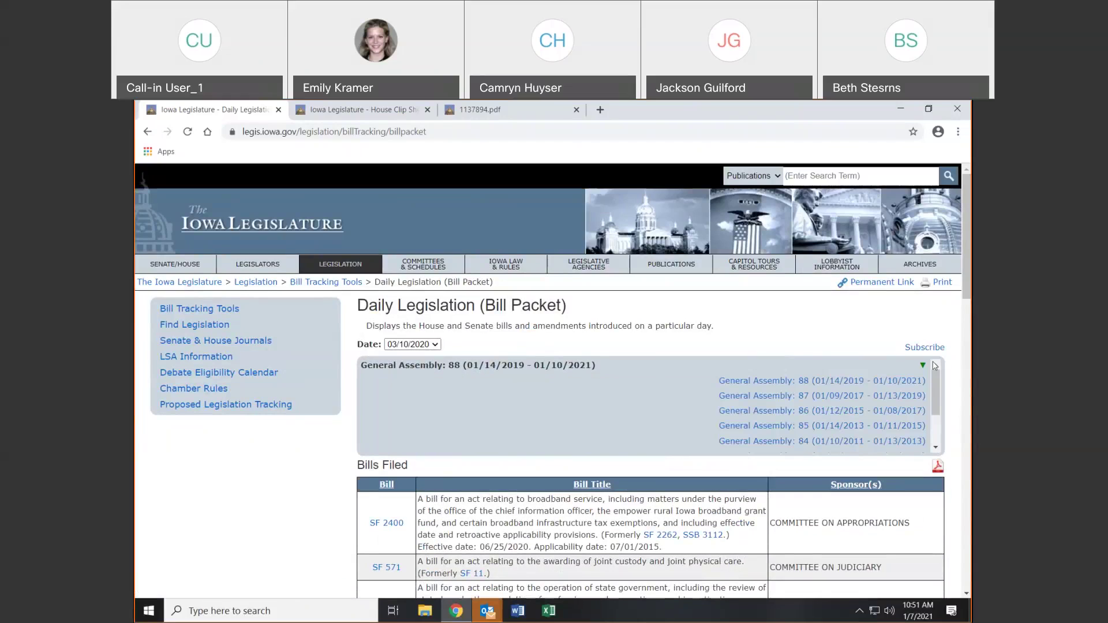
{"action": "left_click", "coordinate": [927, 370]}
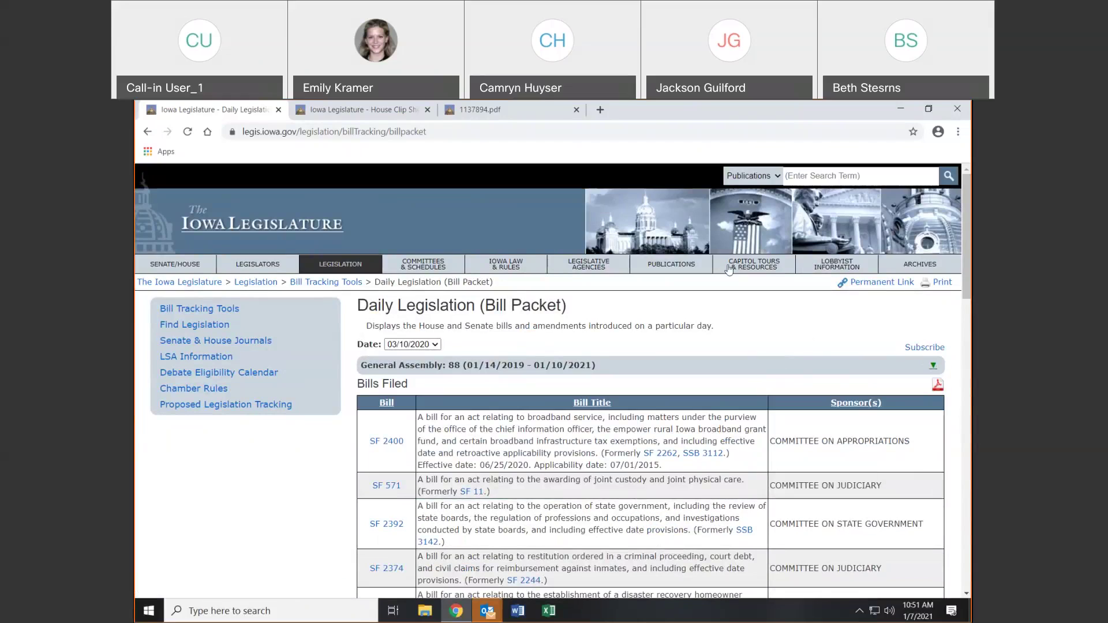
{"action": "left_click", "coordinate": [148, 131]}
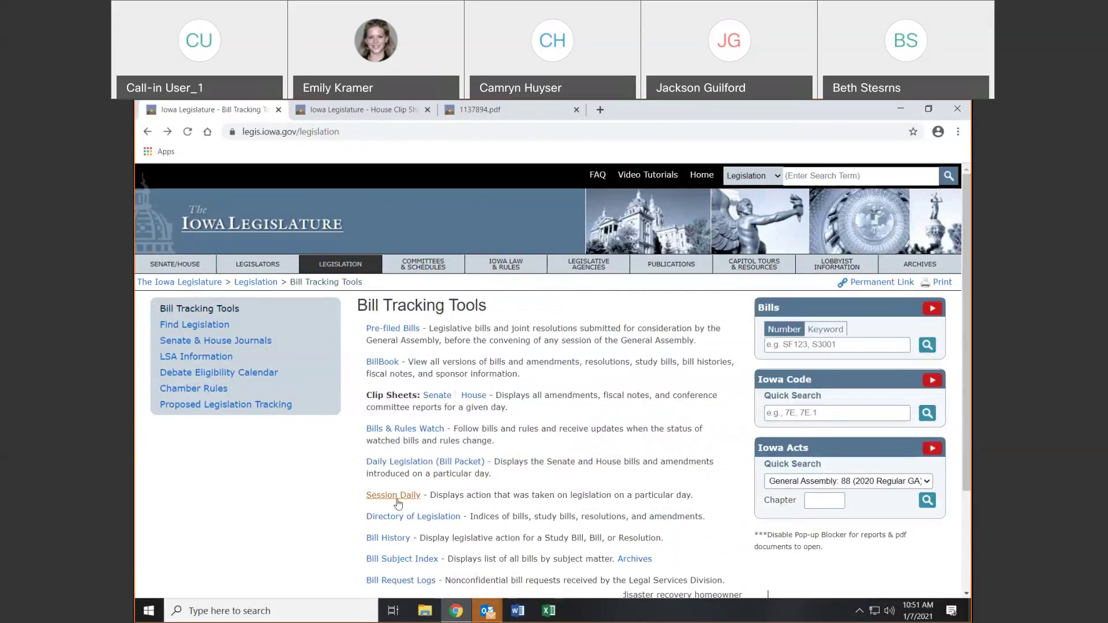
Open Session Daily and, after trying 03/17/2020 and 01/30/2020, show the actions for 02/13/2020
{"action": "left_click", "coordinate": [393, 495]}
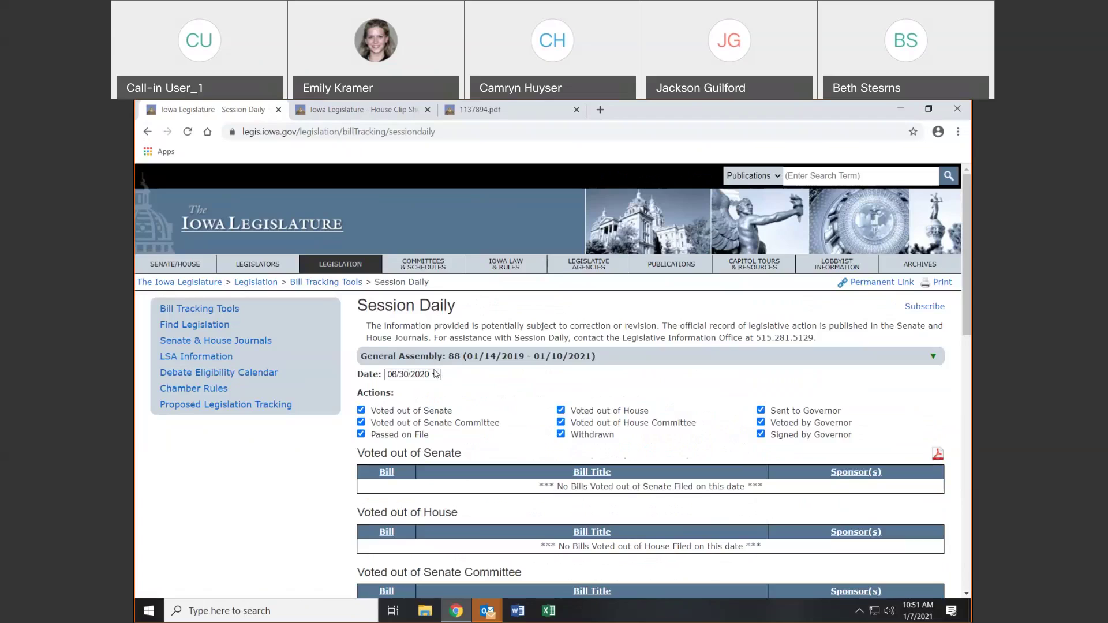
{"action": "left_click", "coordinate": [437, 374]}
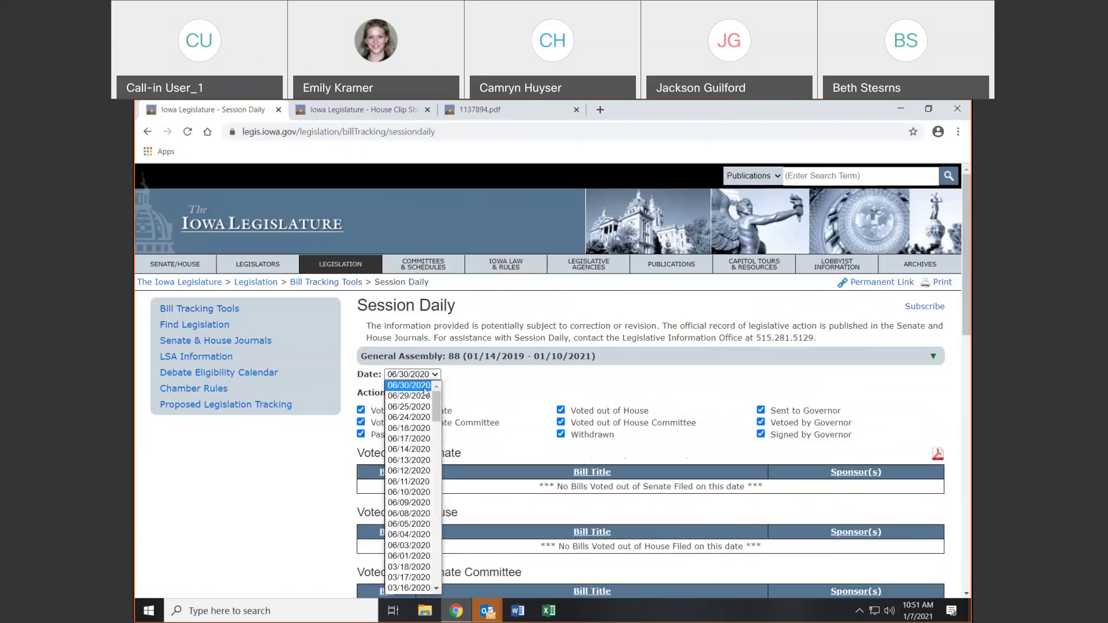
{"action": "left_click", "coordinate": [403, 577]}
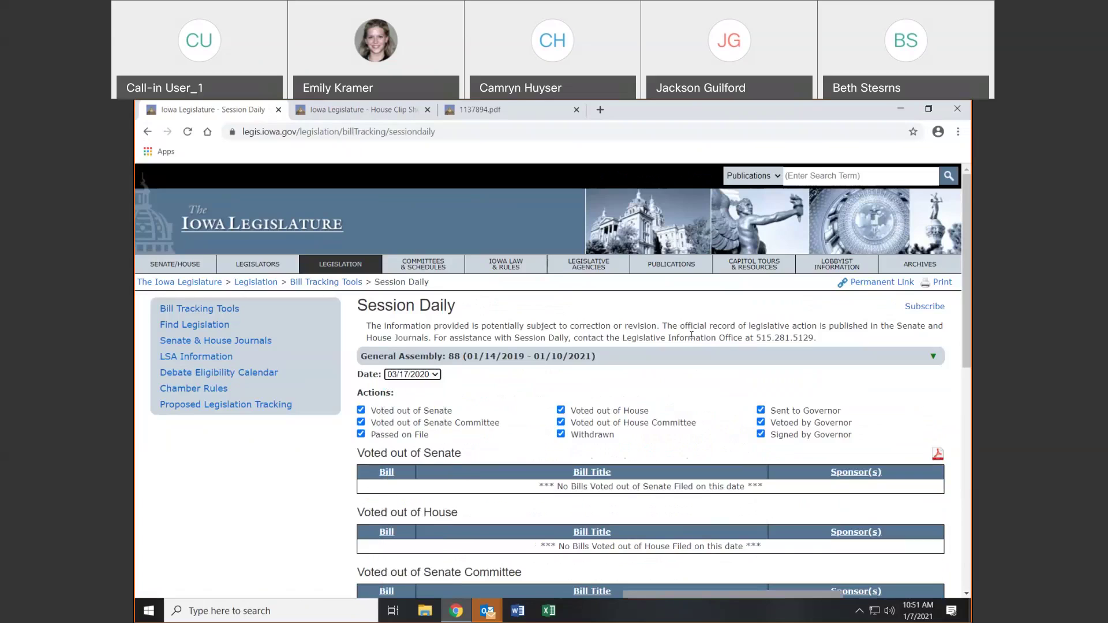
{"action": "left_click", "coordinate": [437, 374]}
{"action": "scroll", "coordinate": [407, 465], "scroll_direction": "down", "scroll_amount": 5}
{"action": "left_click", "coordinate": [409, 480]}
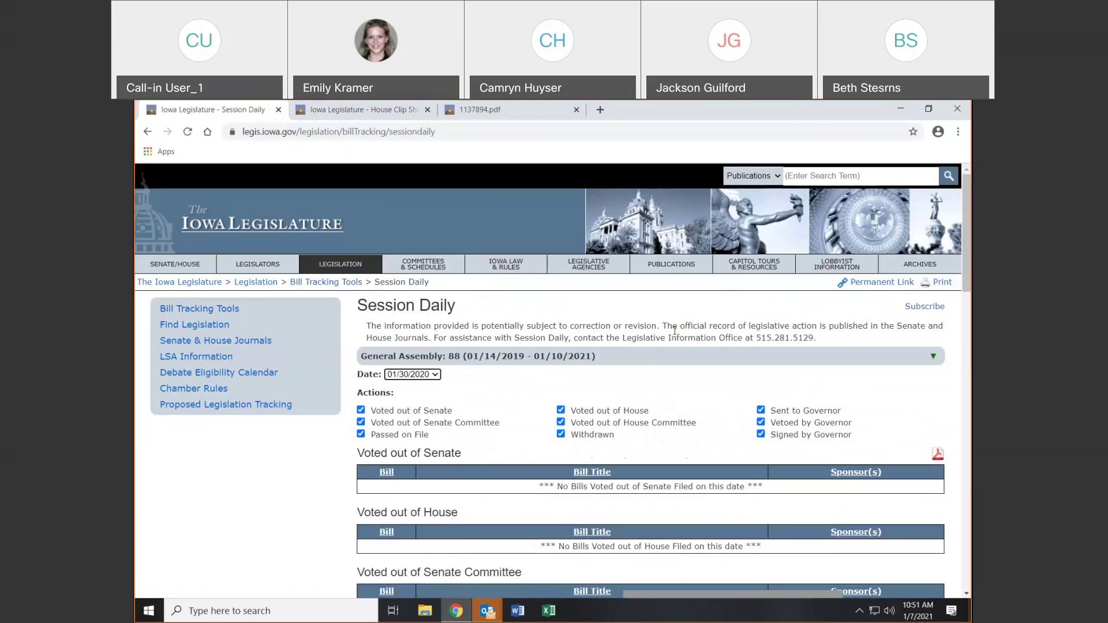
{"action": "left_click", "coordinate": [412, 374]}
{"action": "left_click", "coordinate": [406, 505]}
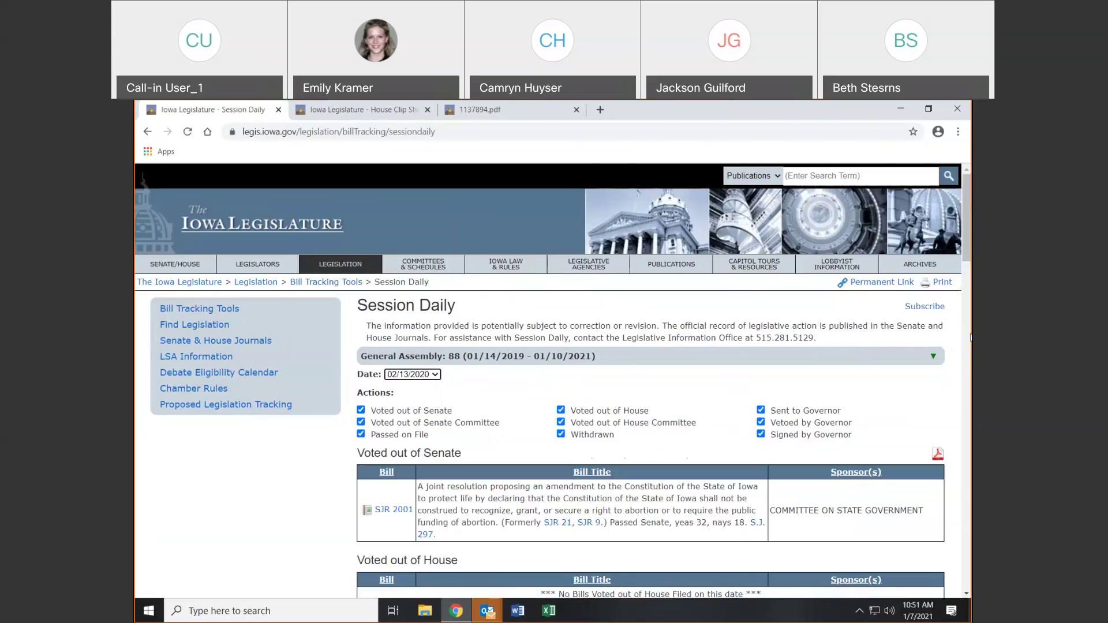
Hide the out-of-Senate, out-of-Senate-committee, passed-on-file and out-of-House actions, then return to Bill Tracking Tools
{"action": "scroll", "coordinate": [470, 332], "scroll_direction": "down", "scroll_amount": 3}
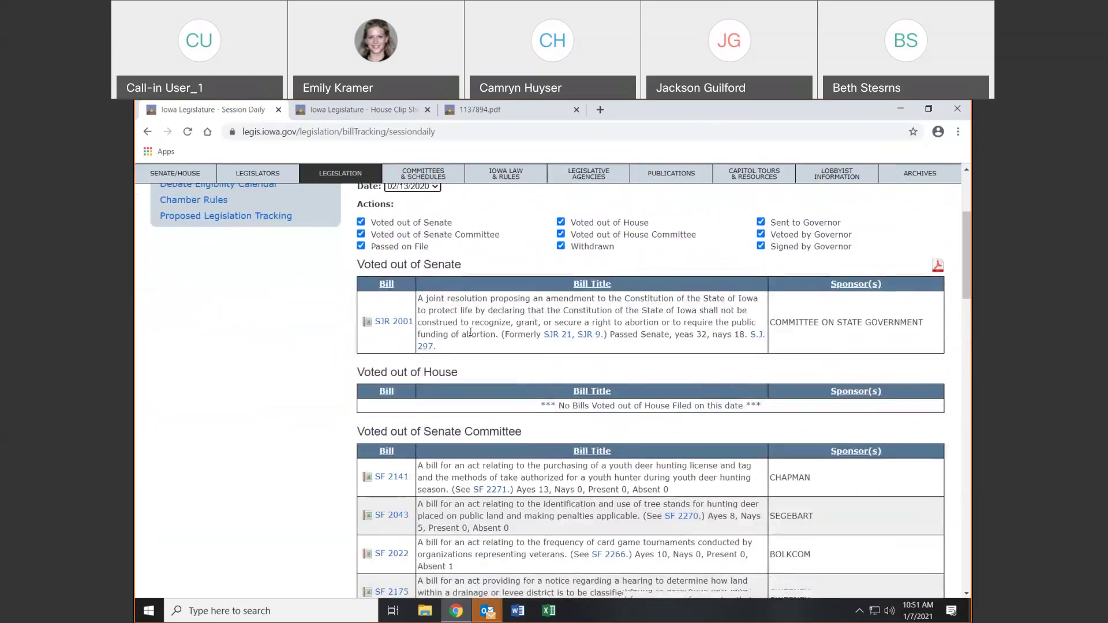
{"action": "scroll", "coordinate": [538, 330], "scroll_direction": "down", "scroll_amount": 3}
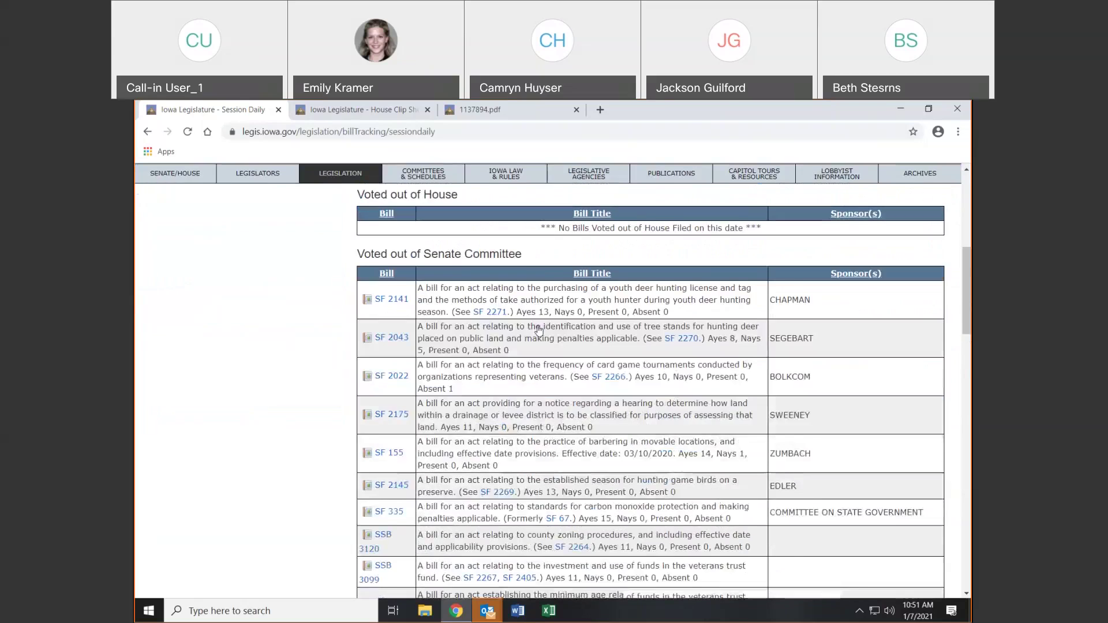
{"action": "scroll", "coordinate": [538, 330], "scroll_direction": "down", "scroll_amount": 15}
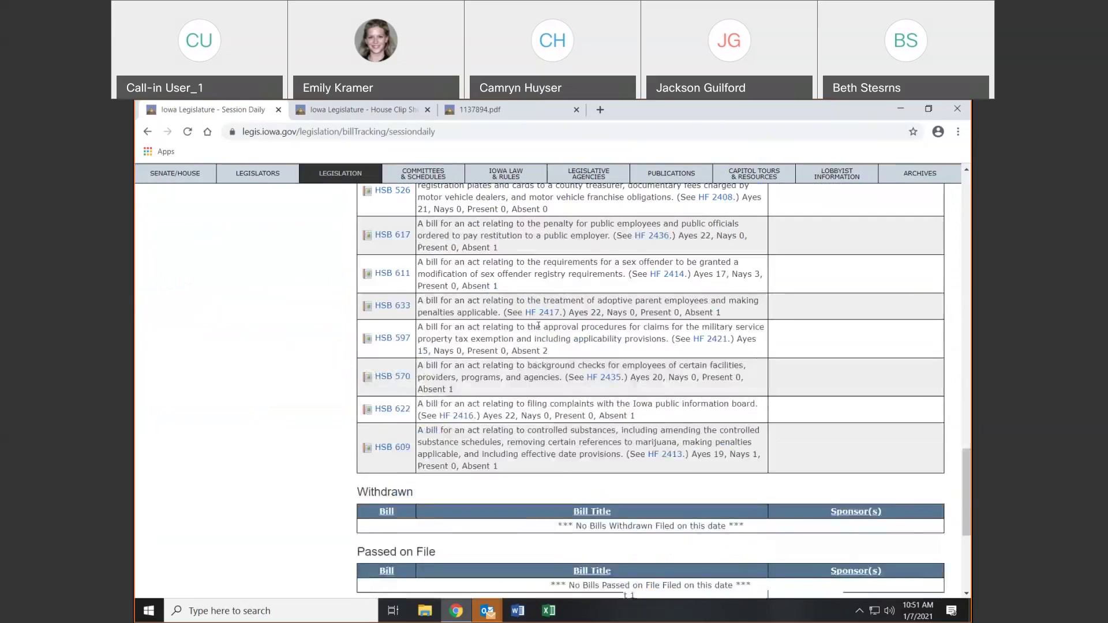
{"action": "scroll", "coordinate": [538, 326], "scroll_direction": "down", "scroll_amount": 5}
{"action": "scroll", "coordinate": [538, 326], "scroll_direction": "up", "scroll_amount": 15}
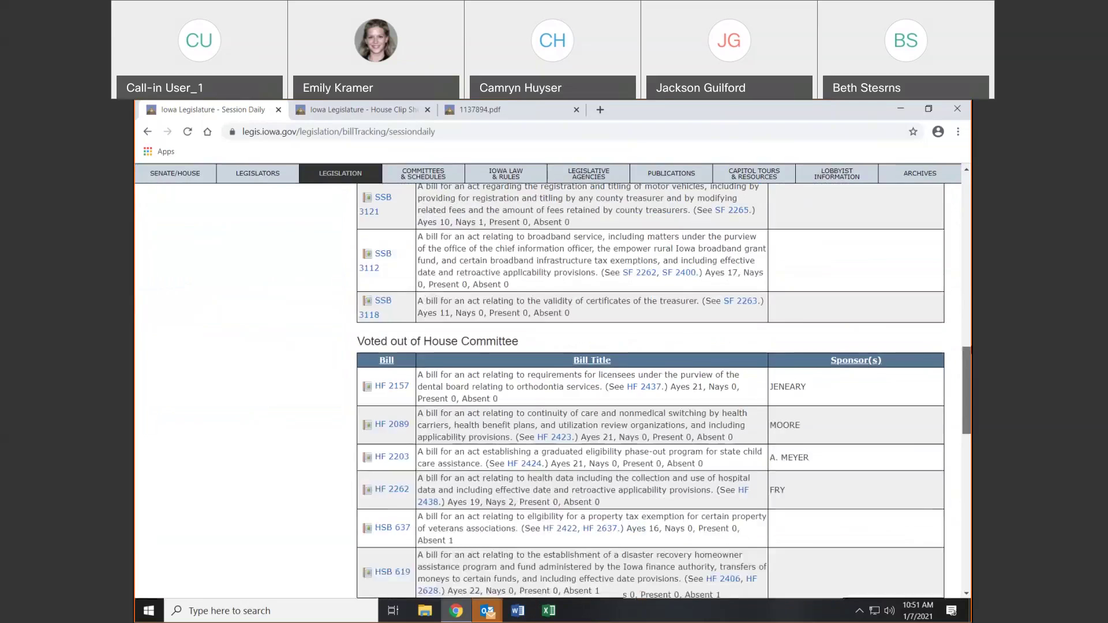
{"action": "scroll", "coordinate": [396, 331], "scroll_direction": "up", "scroll_amount": 10}
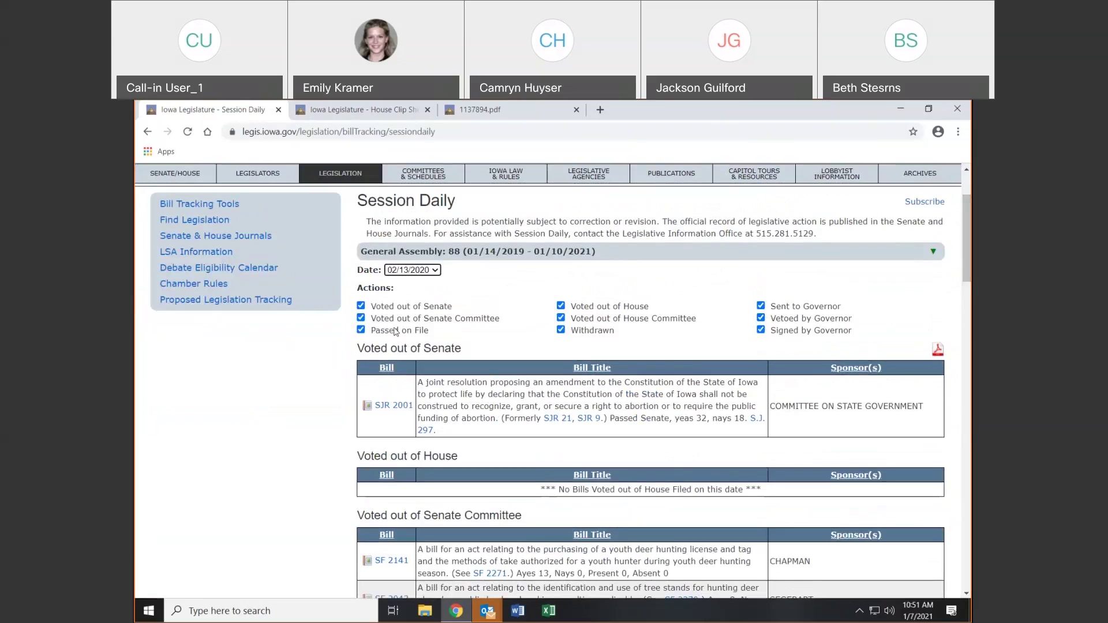
{"action": "left_click", "coordinate": [360, 305]}
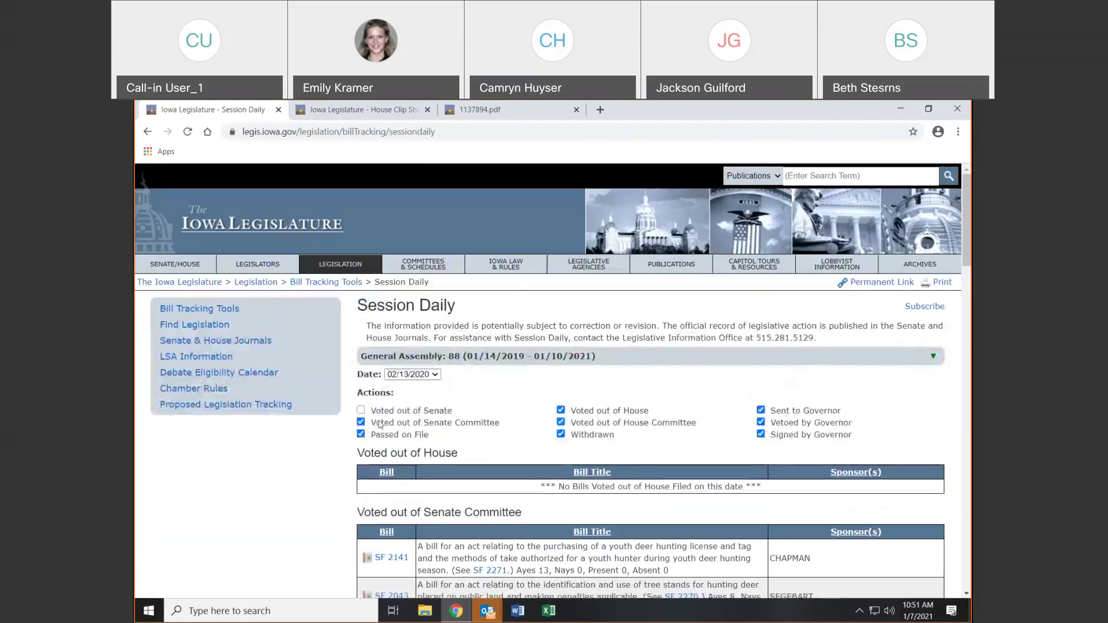
{"action": "left_click", "coordinate": [360, 421]}
{"action": "left_click", "coordinate": [361, 434]}
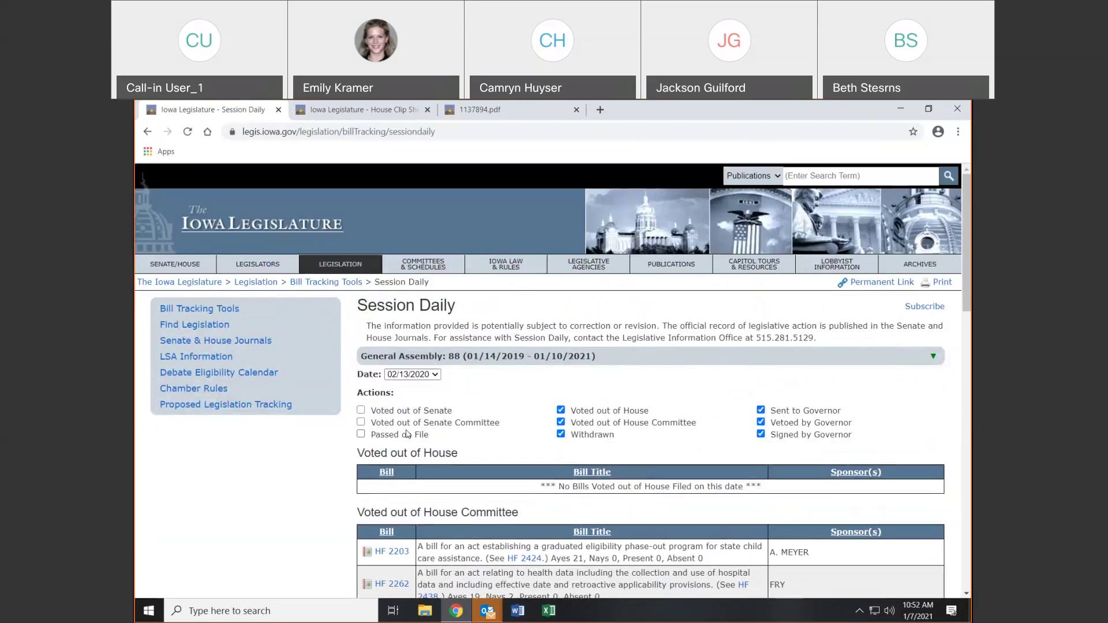
{"action": "left_click", "coordinate": [560, 409]}
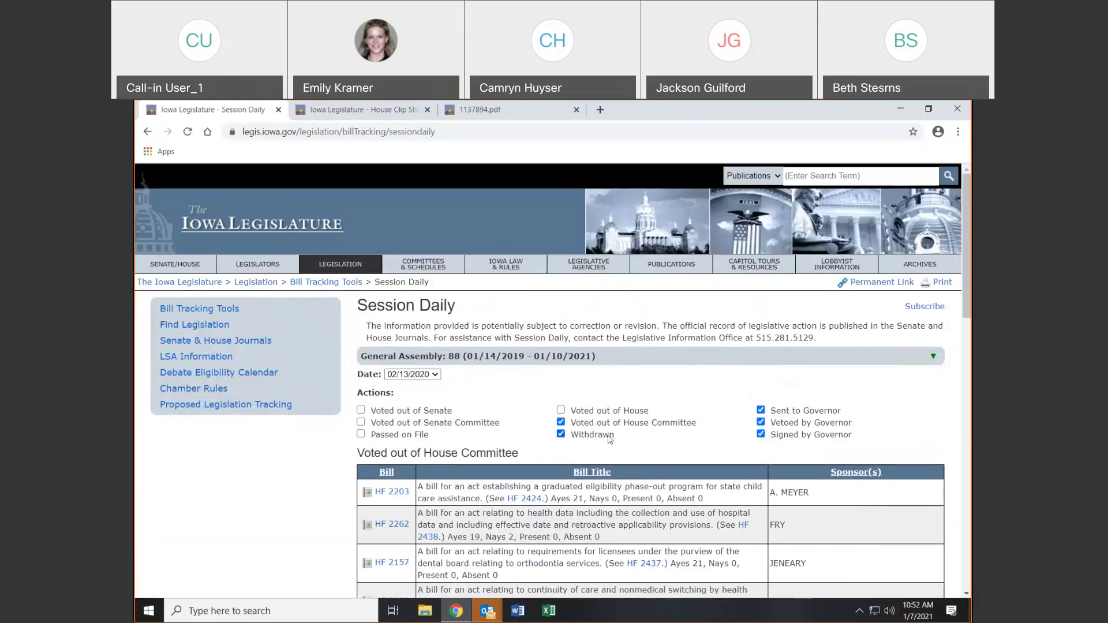
{"action": "left_click", "coordinate": [148, 131]}
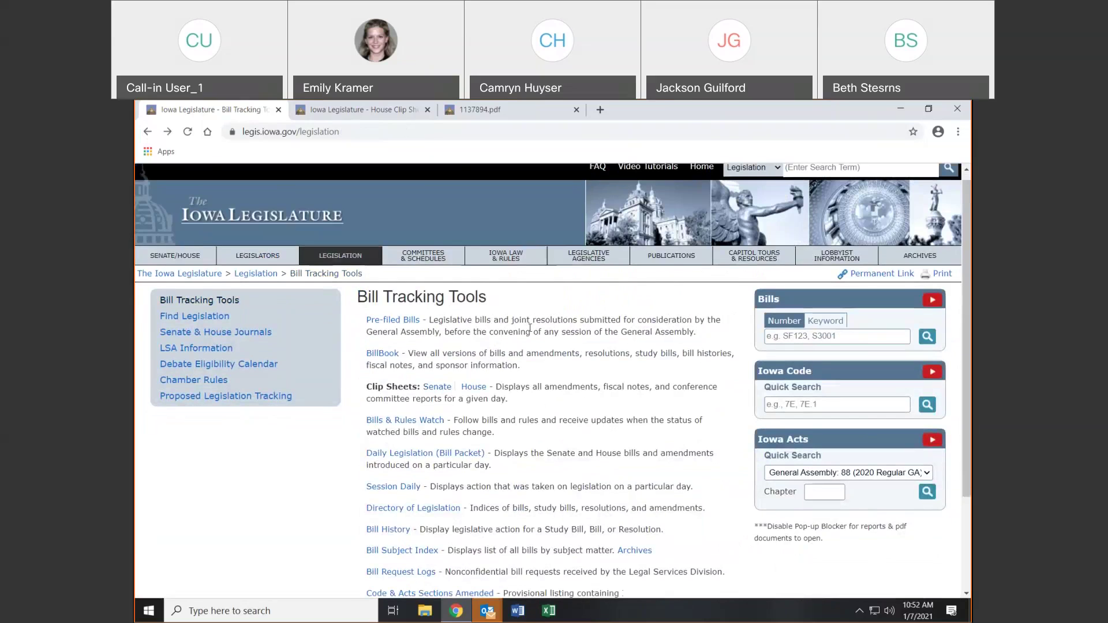
In the Directory of Legislation, list Senate Files 0400 through 0499
{"action": "scroll", "coordinate": [529, 328], "scroll_direction": "down", "scroll_amount": 3}
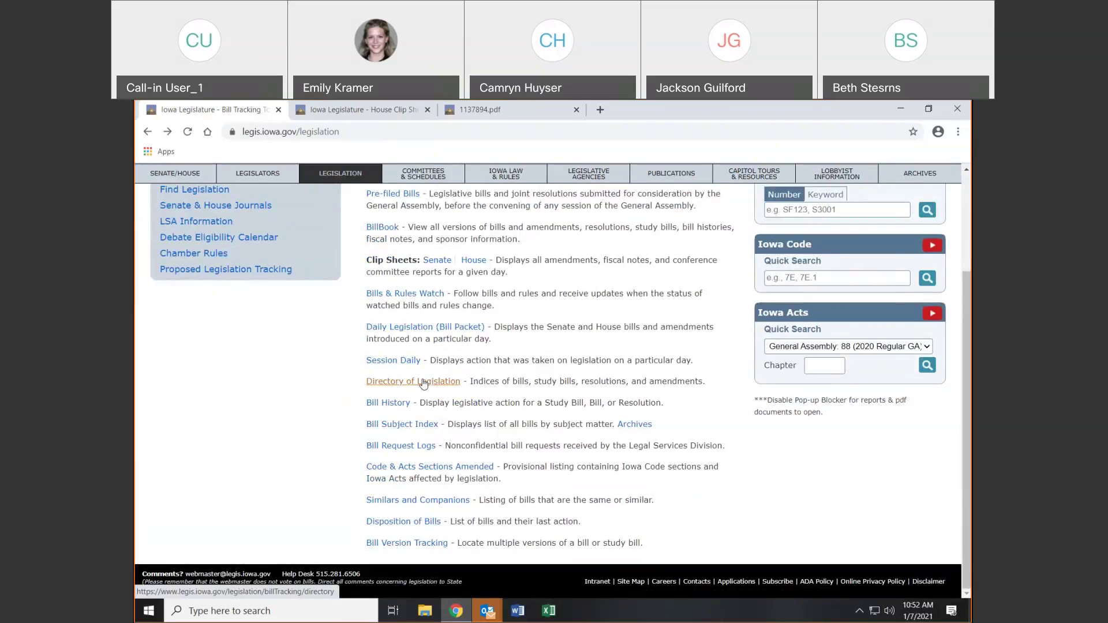
{"action": "left_click", "coordinate": [423, 383]}
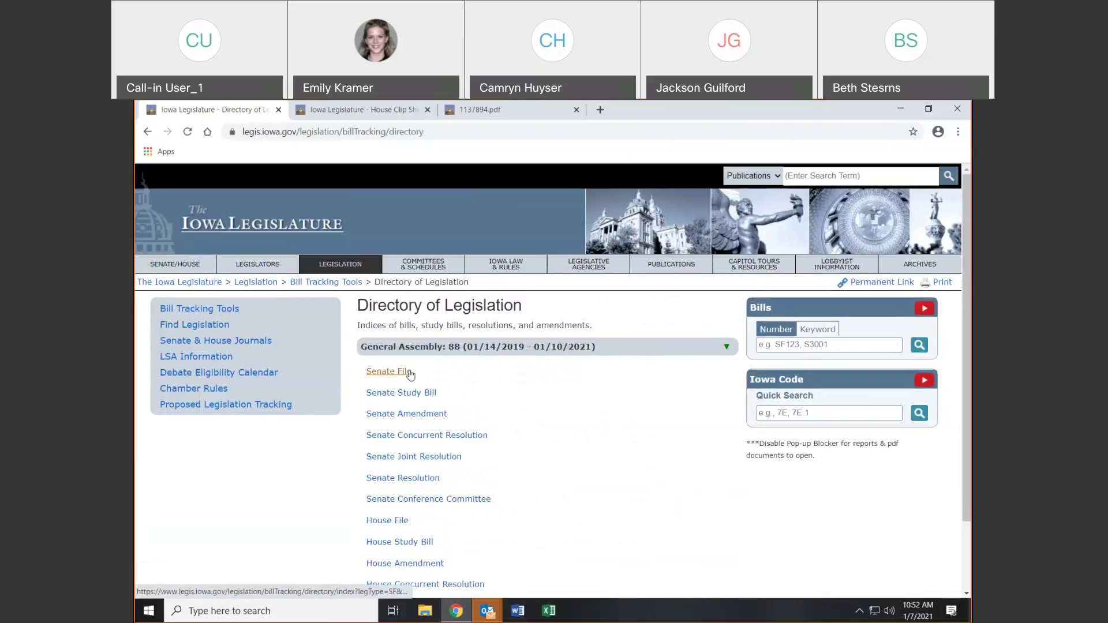
{"action": "left_click", "coordinate": [408, 372]}
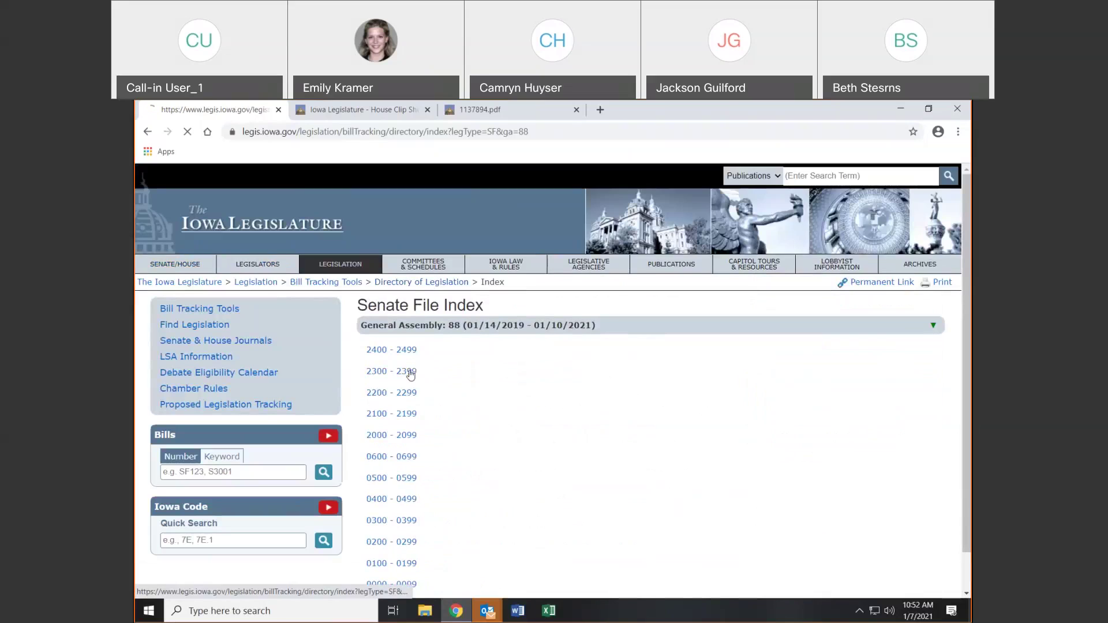
{"action": "left_click", "coordinate": [403, 500]}
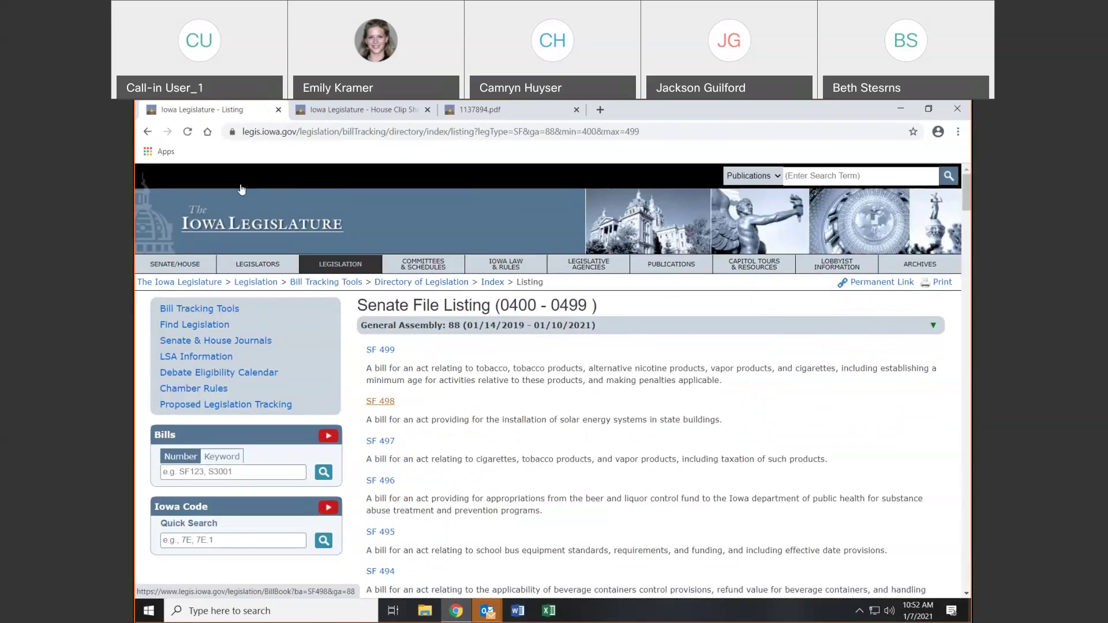
Close the House Clip Sheet tab and step back through the Senate File and Directory pages to Bill Tracking Tools
{"action": "left_click", "coordinate": [428, 110]}
{"action": "left_click", "coordinate": [148, 131]}
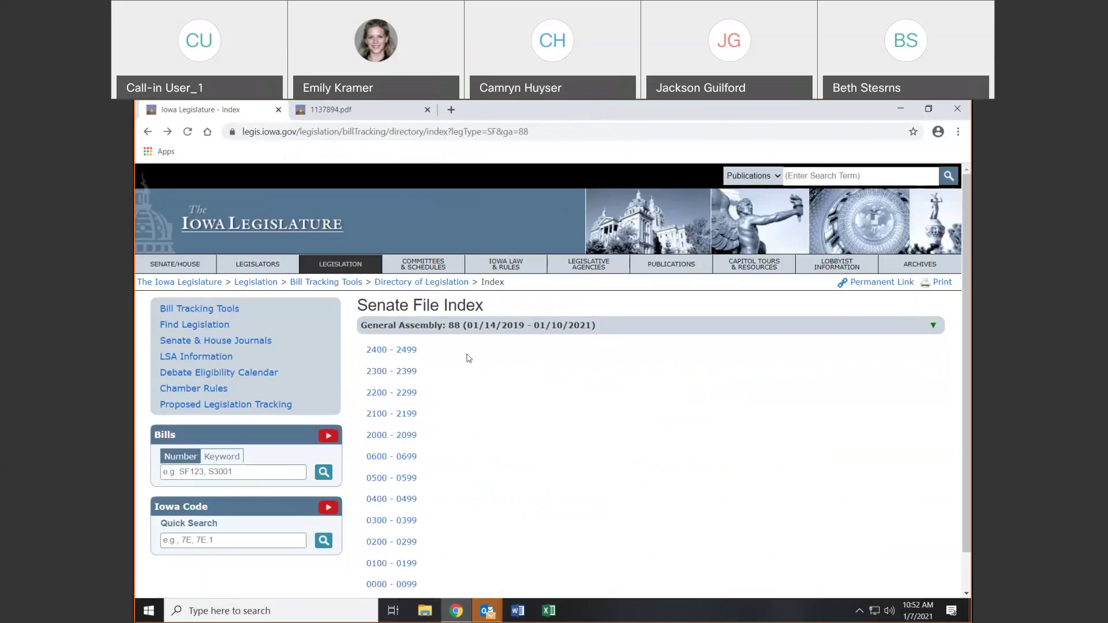
{"action": "left_click", "coordinate": [148, 132]}
{"action": "left_click", "coordinate": [148, 132]}
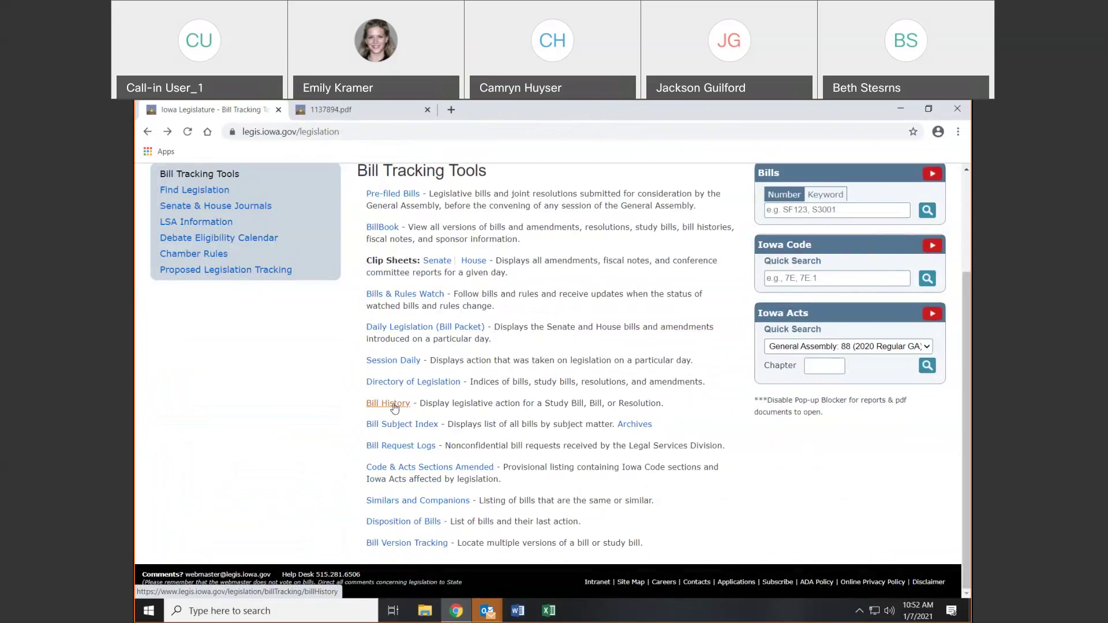
After a glance at Bill History lookup, open the Bill Subject Index and a dated subject PDF
{"action": "left_click", "coordinate": [394, 407]}
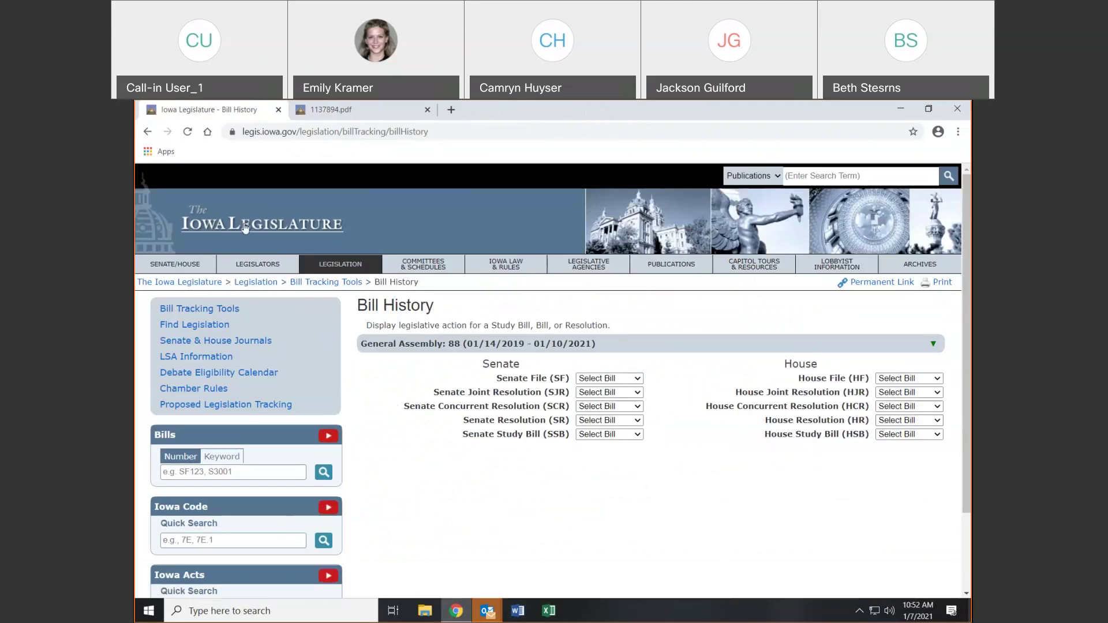
{"action": "left_click", "coordinate": [147, 132]}
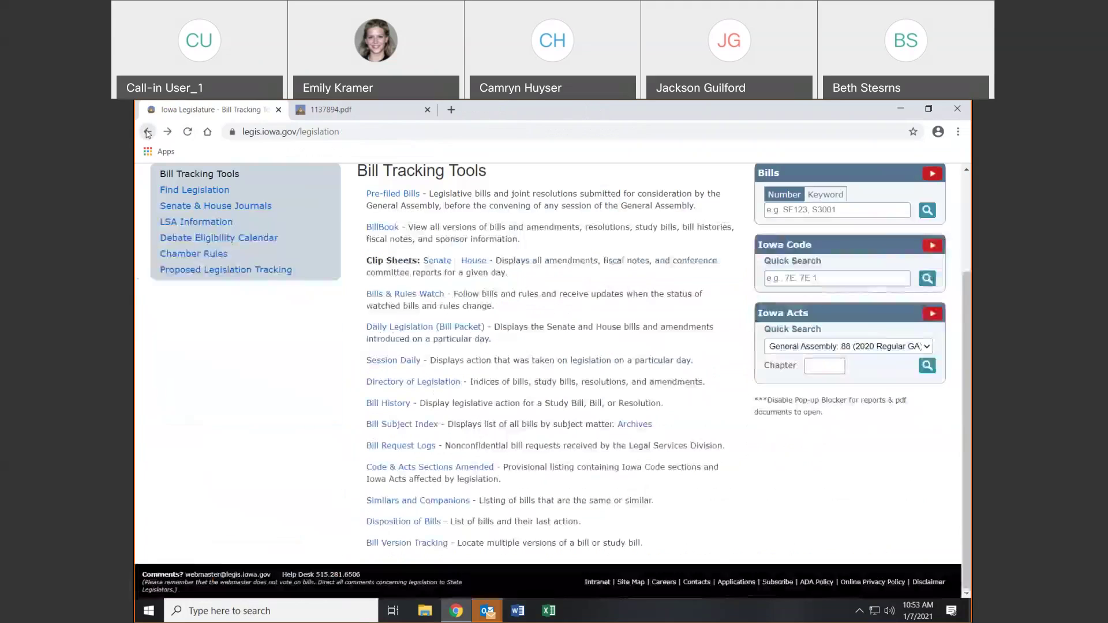
{"action": "left_click", "coordinate": [402, 424]}
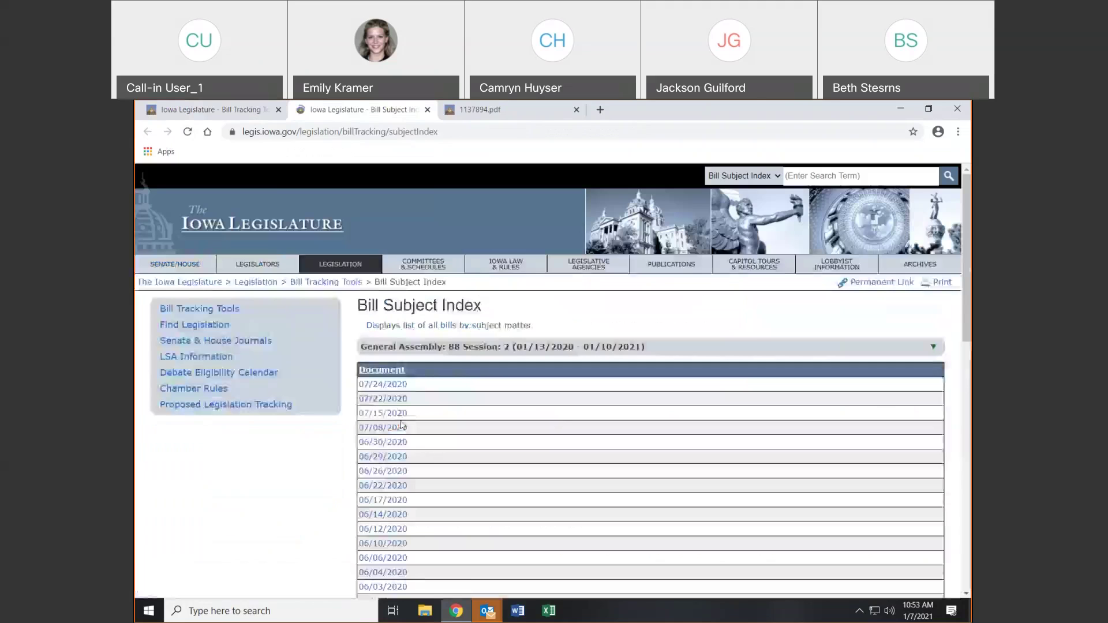
{"action": "left_click", "coordinate": [382, 414]}
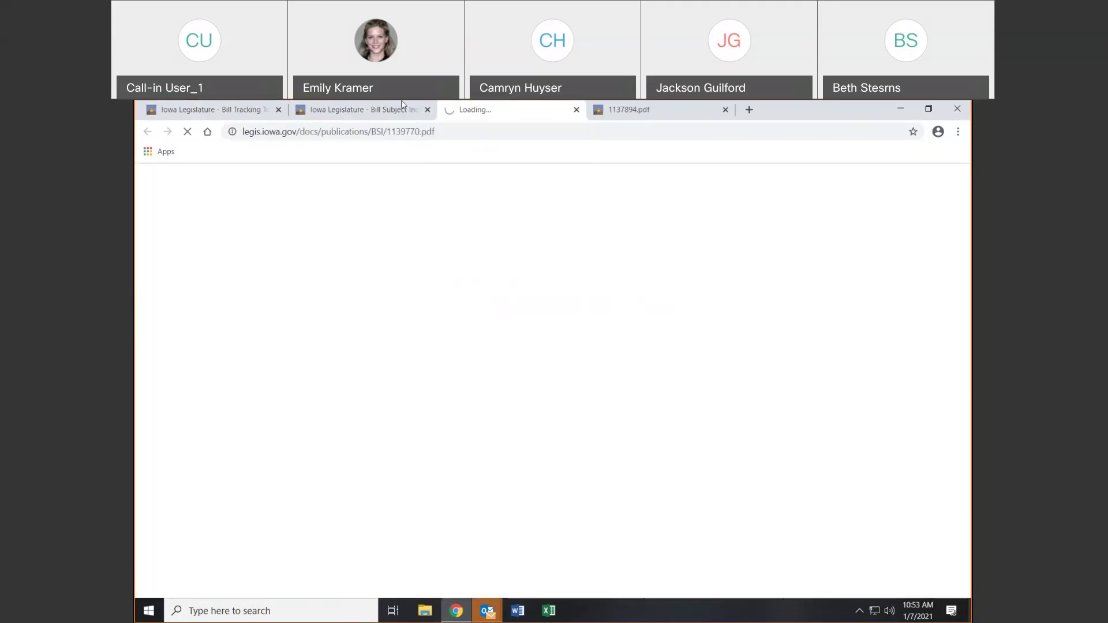
{"action": "left_click", "coordinate": [222, 109]}
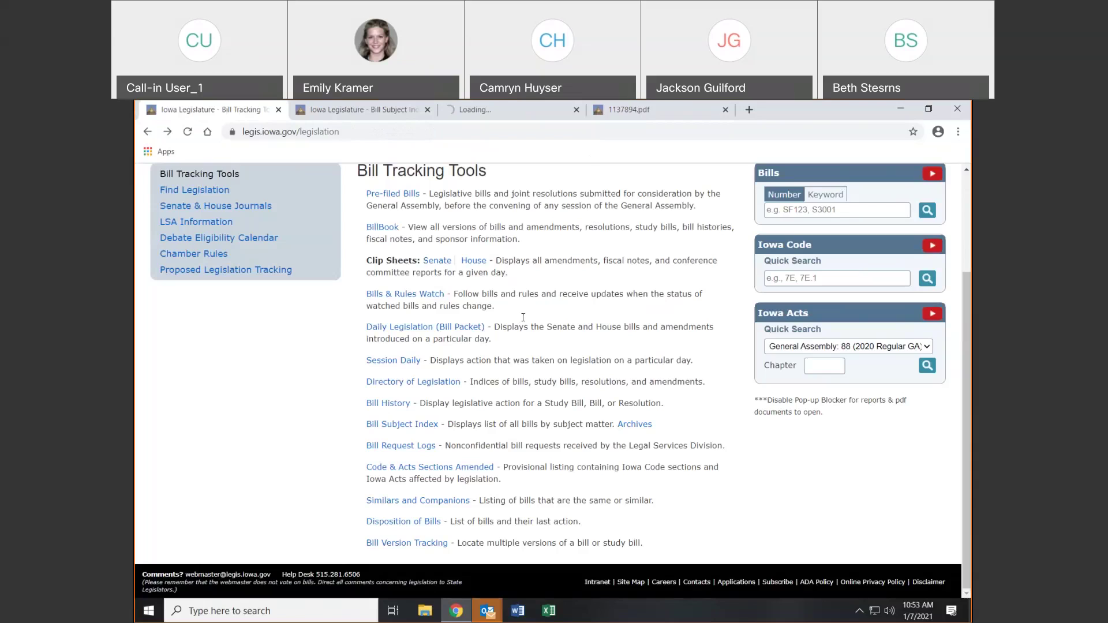
List one senator's eight nonconfidential General Assembly 89 bill requests from the Bill Request Logs by legislator
{"action": "left_click", "coordinate": [397, 451]}
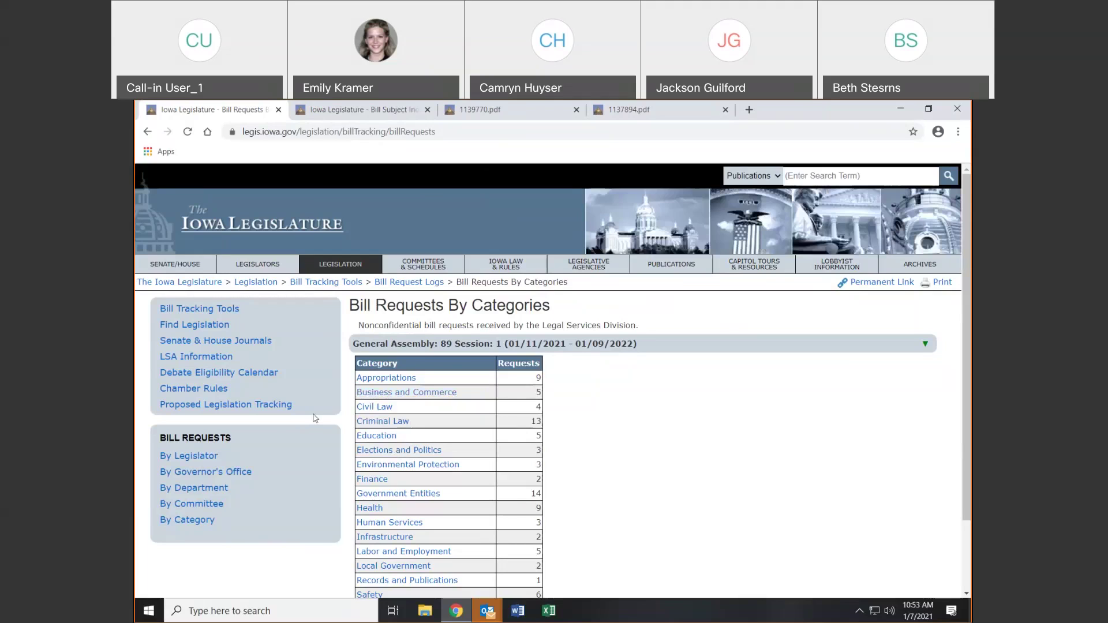
{"action": "left_click", "coordinate": [195, 458]}
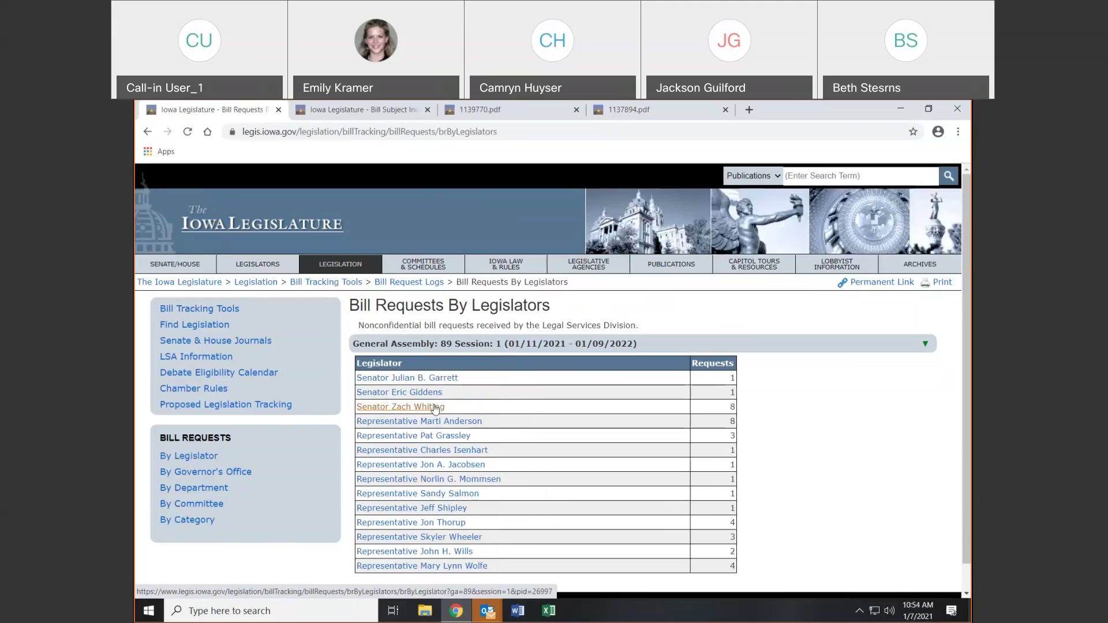
{"action": "left_click", "coordinate": [435, 408]}
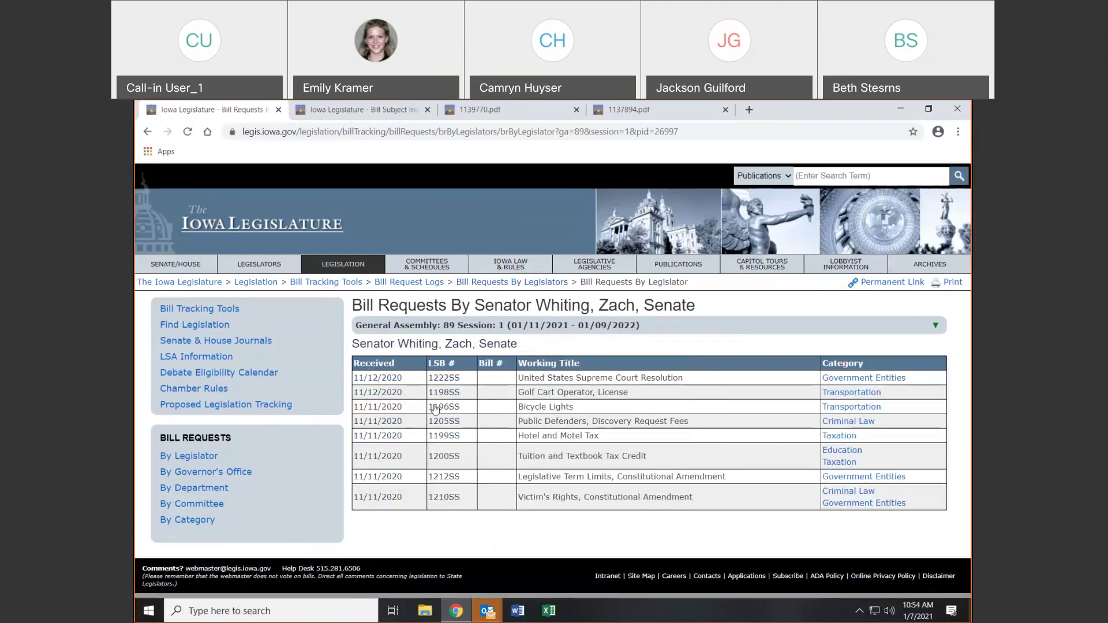
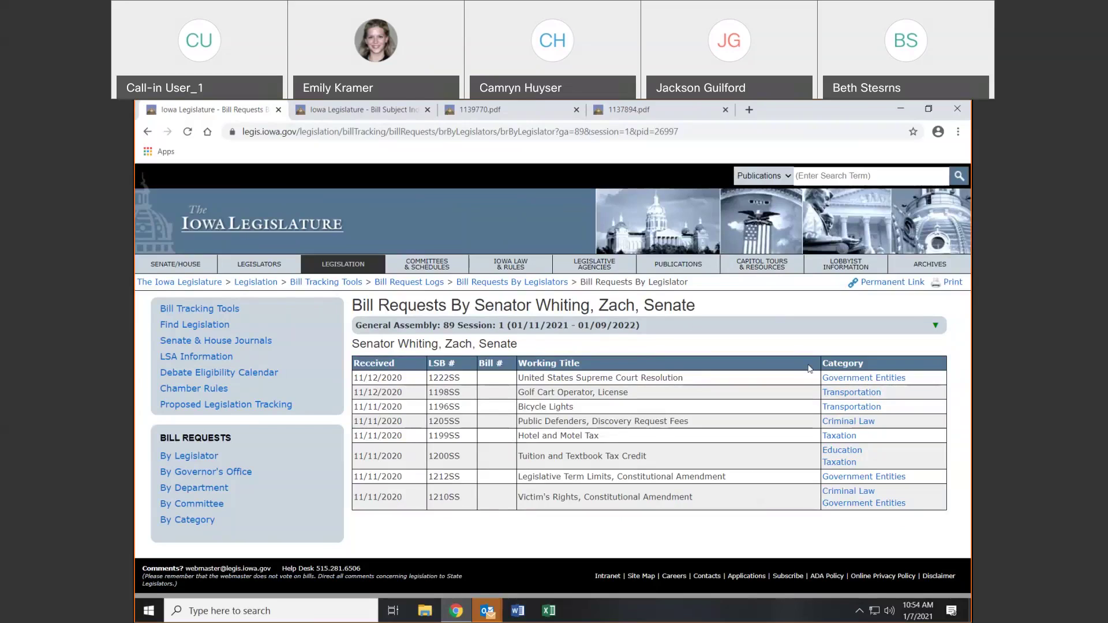
View bill requests by Governor's Office, by Department, by Committee and by Category
{"action": "left_click", "coordinate": [191, 472]}
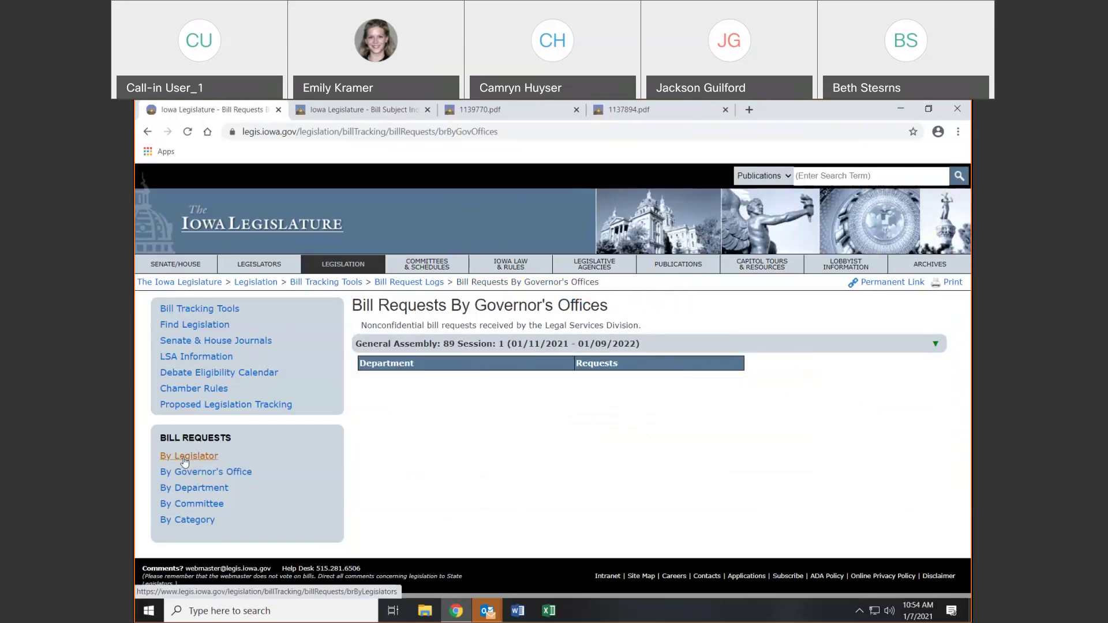
{"action": "left_click", "coordinate": [192, 489]}
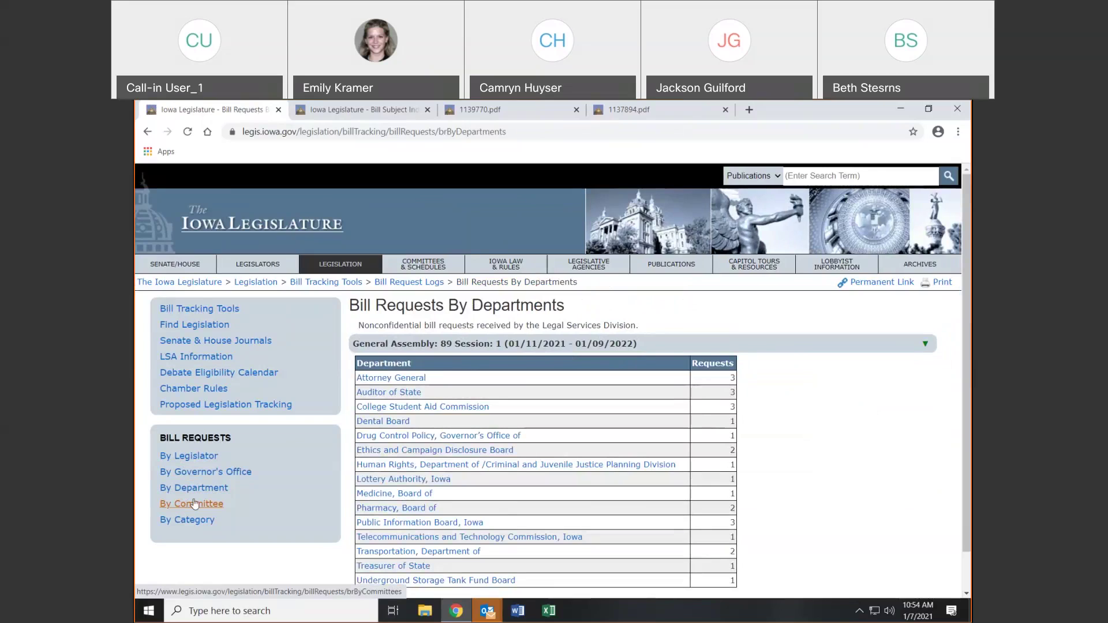
{"action": "left_click", "coordinate": [194, 504]}
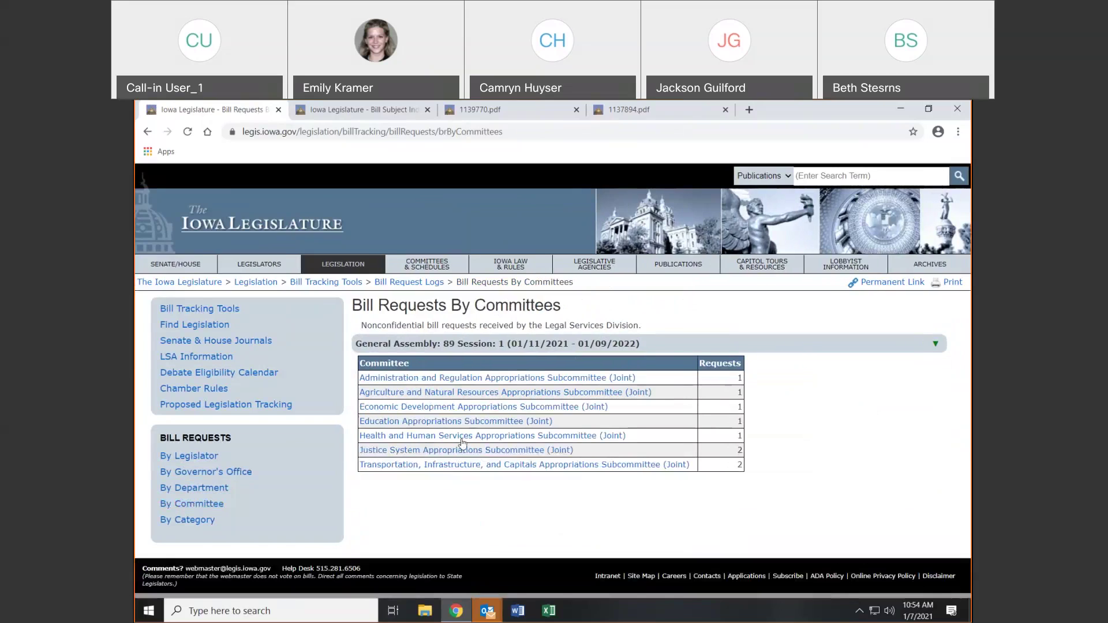
{"action": "left_click", "coordinate": [217, 529]}
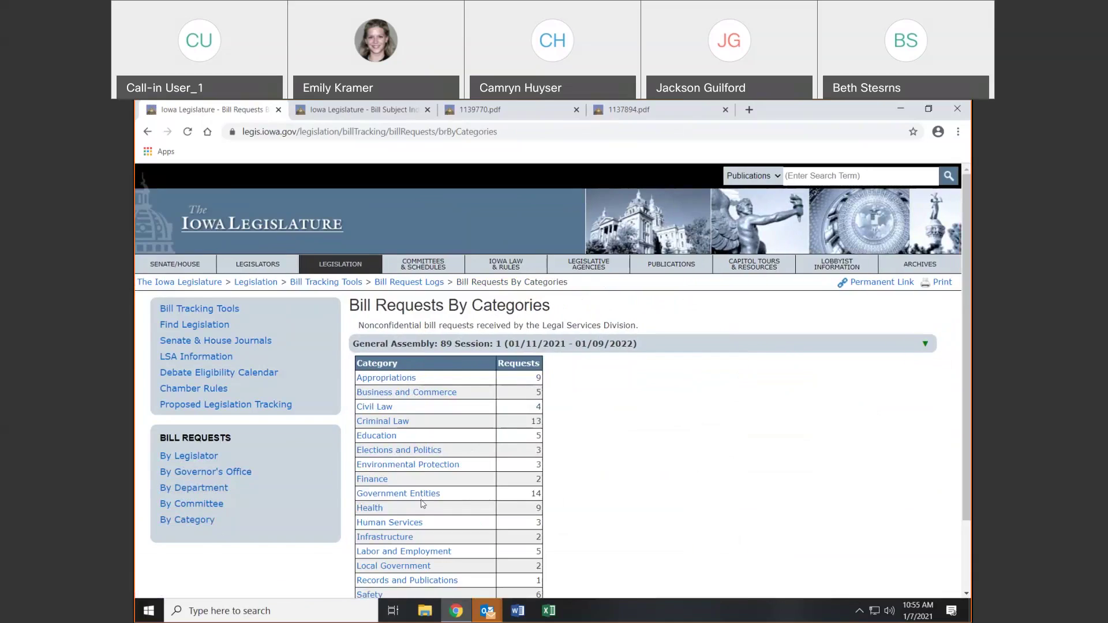
Step back through the bill request listings to the Bill Tracking Tools page
{"action": "left_click", "coordinate": [146, 132]}
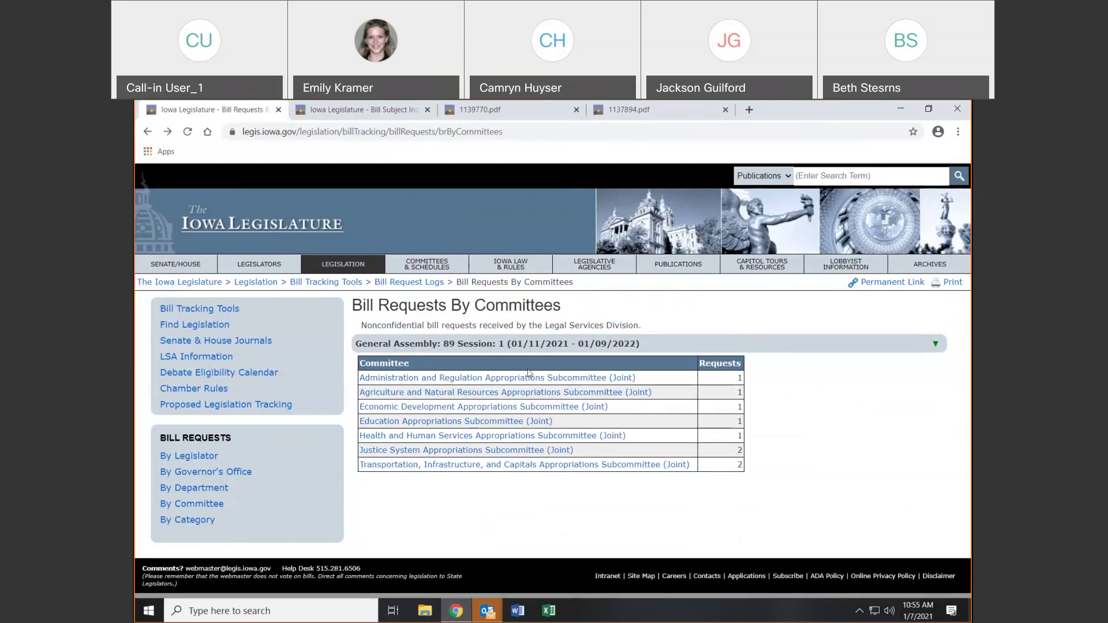
{"action": "left_click", "coordinate": [147, 133]}
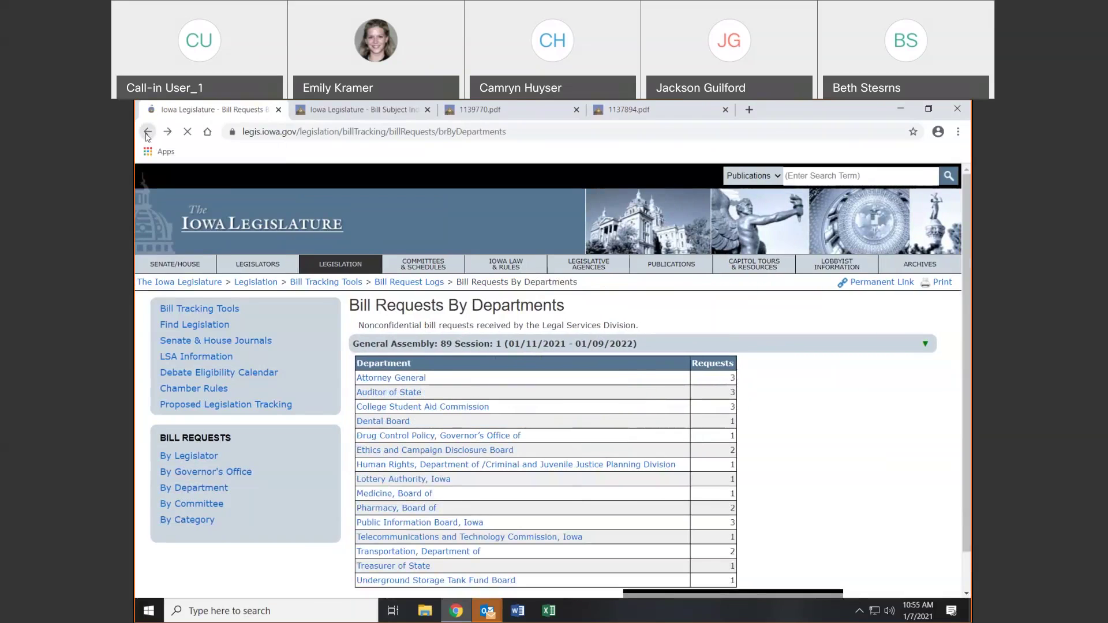
{"action": "left_click", "coordinate": [147, 133]}
{"action": "left_click", "coordinate": [147, 132]}
{"action": "left_click", "coordinate": [147, 132]}
{"action": "left_click", "coordinate": [147, 133]}
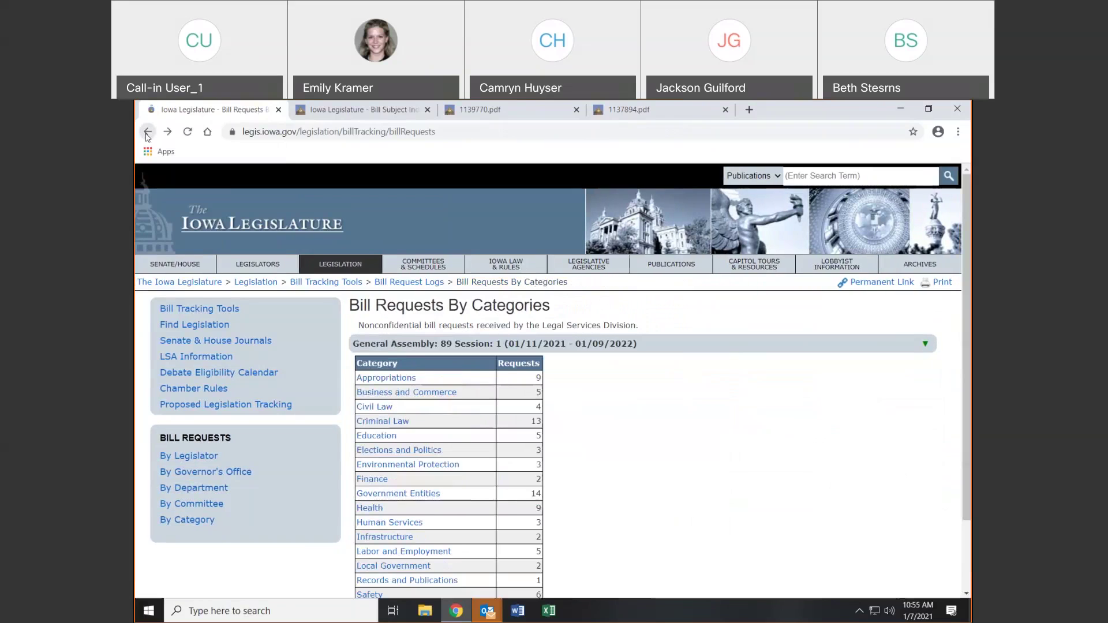
{"action": "left_click", "coordinate": [148, 133]}
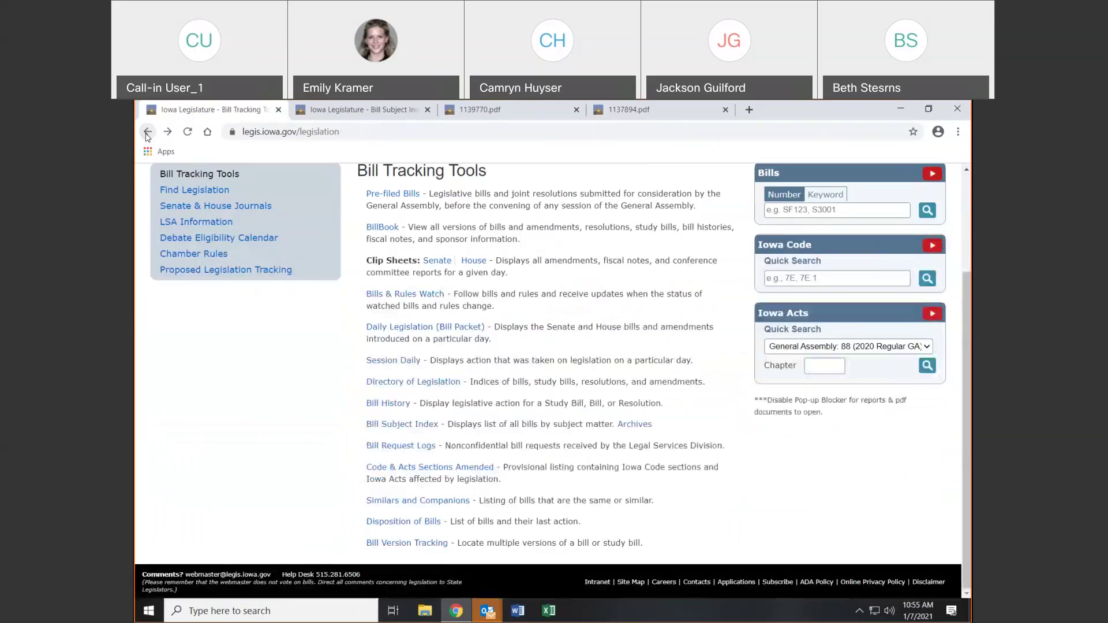
Open Code & Acts Sections Amended in a new tab, then view Similars and Companions
{"action": "left_click", "coordinate": [407, 468]}
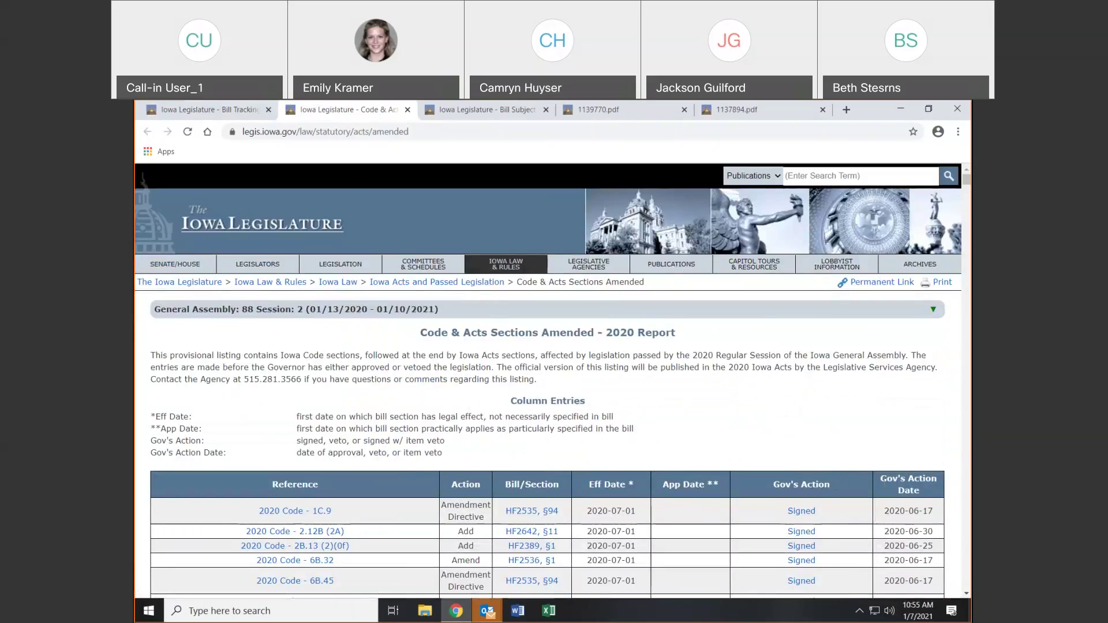
{"action": "left_click", "coordinate": [196, 112]}
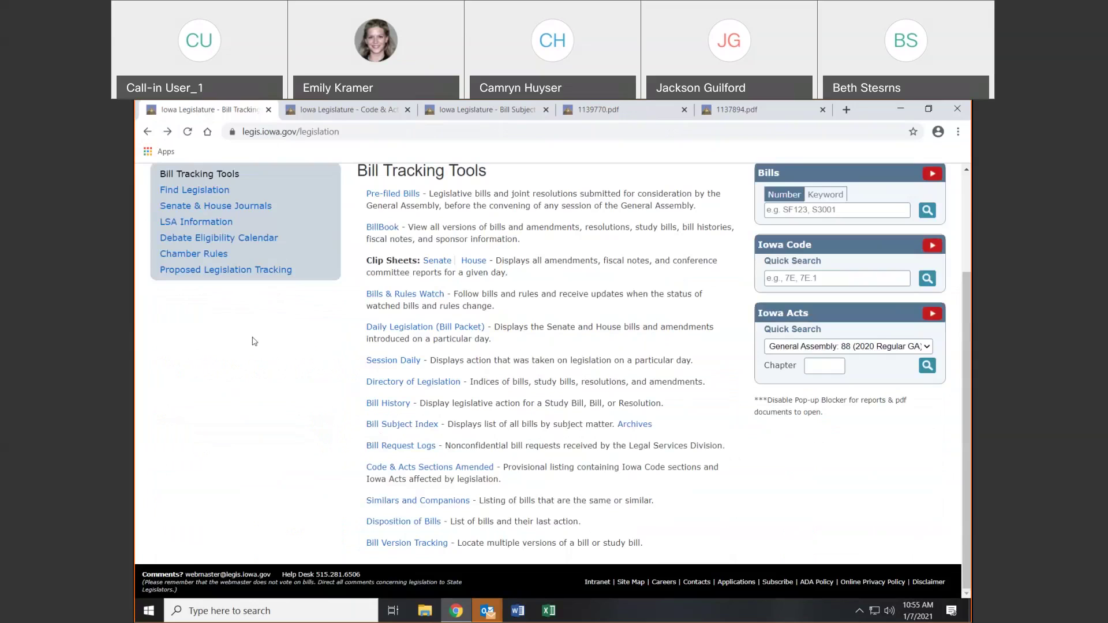
{"action": "left_click", "coordinate": [409, 500]}
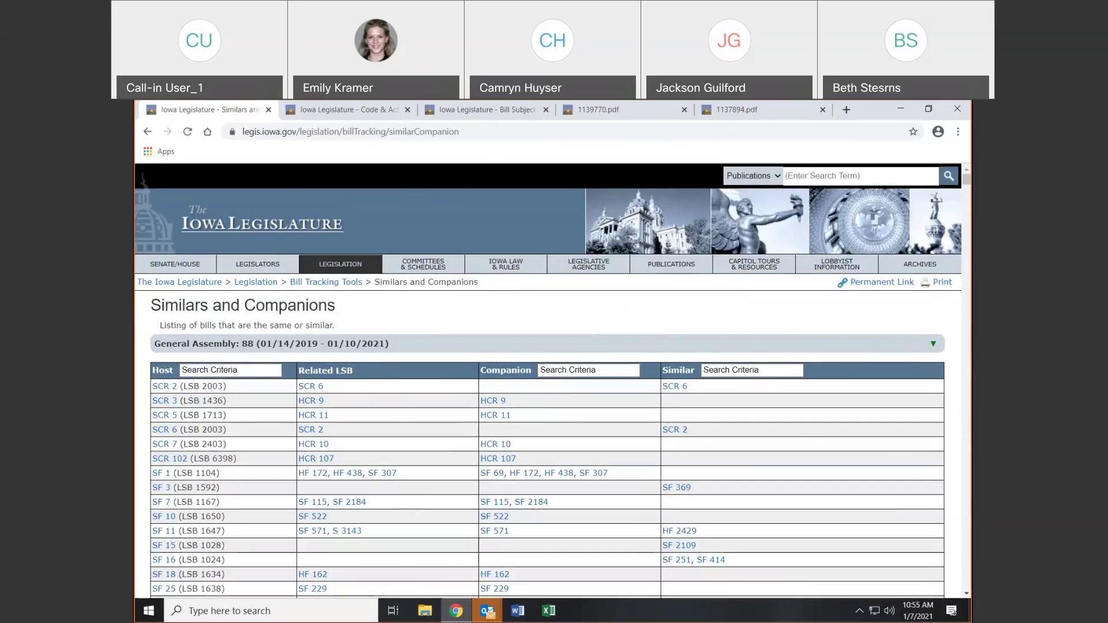
{"action": "left_click", "coordinate": [149, 132]}
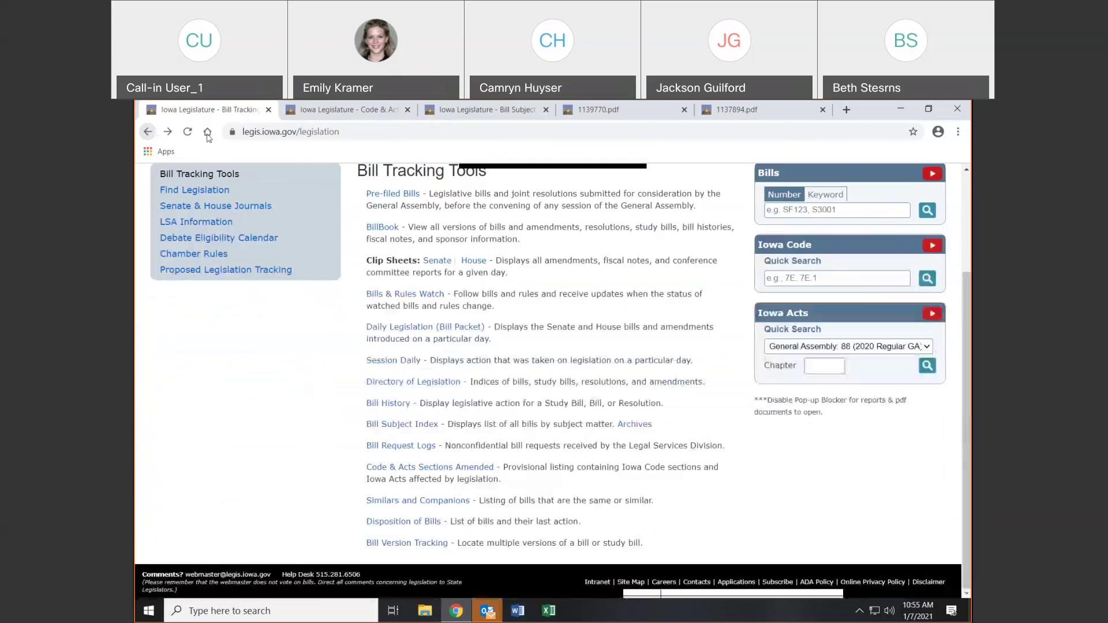
Look through the Disposition of Bills list, noting SF 307 in the SF 1 row
{"action": "left_click", "coordinate": [393, 522]}
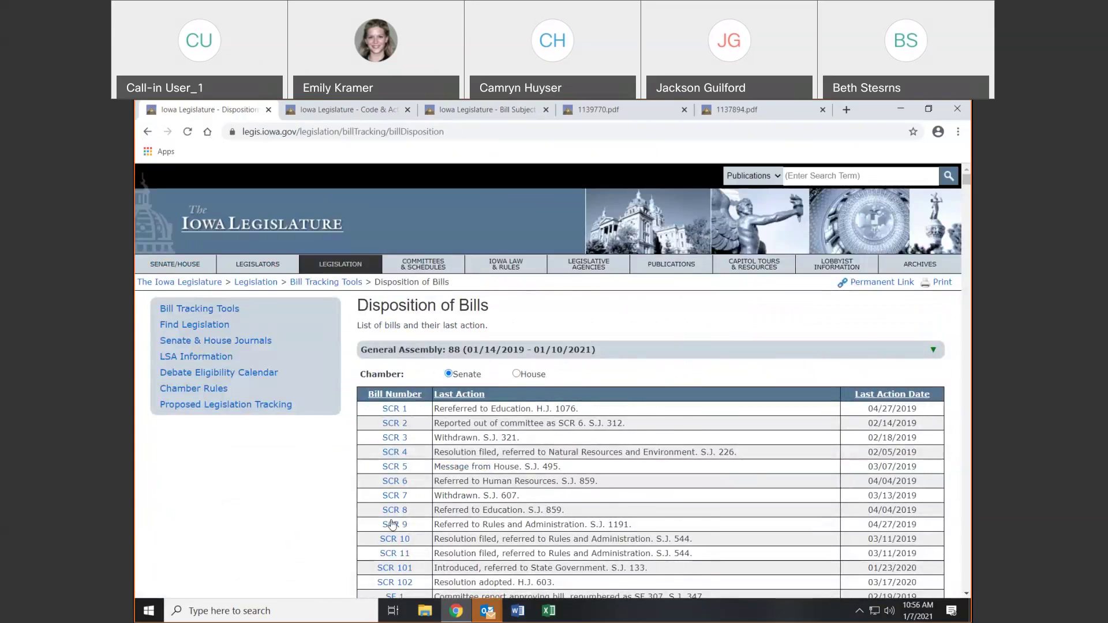
{"action": "scroll", "coordinate": [392, 524], "scroll_direction": "down", "scroll_amount": 2}
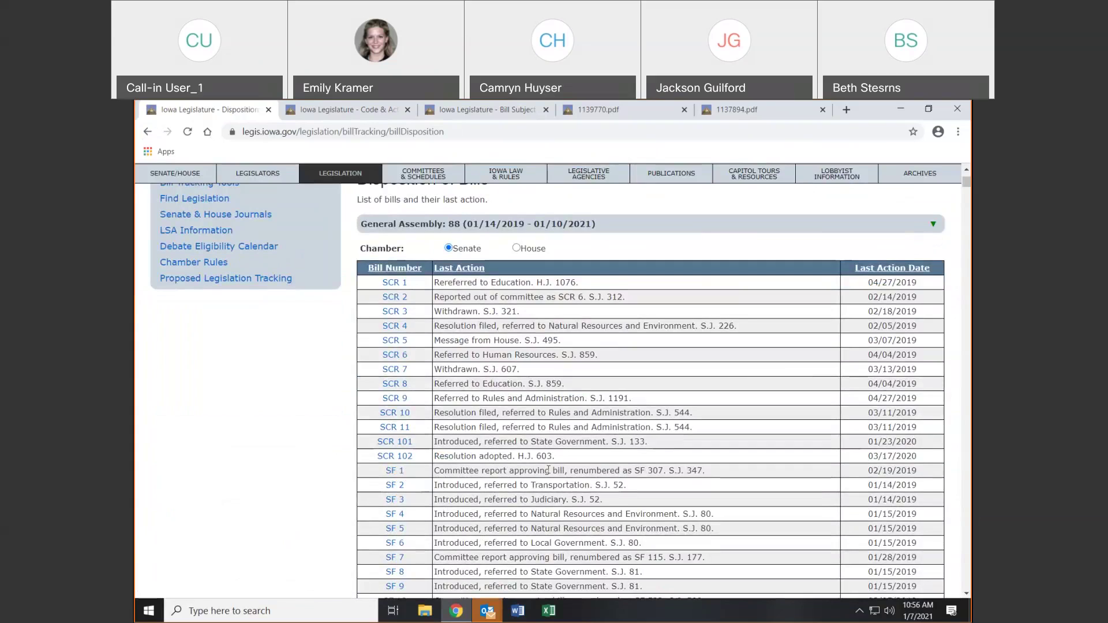
{"action": "left_click_drag", "start_coordinate": [634, 471], "coordinate": [663, 471]}
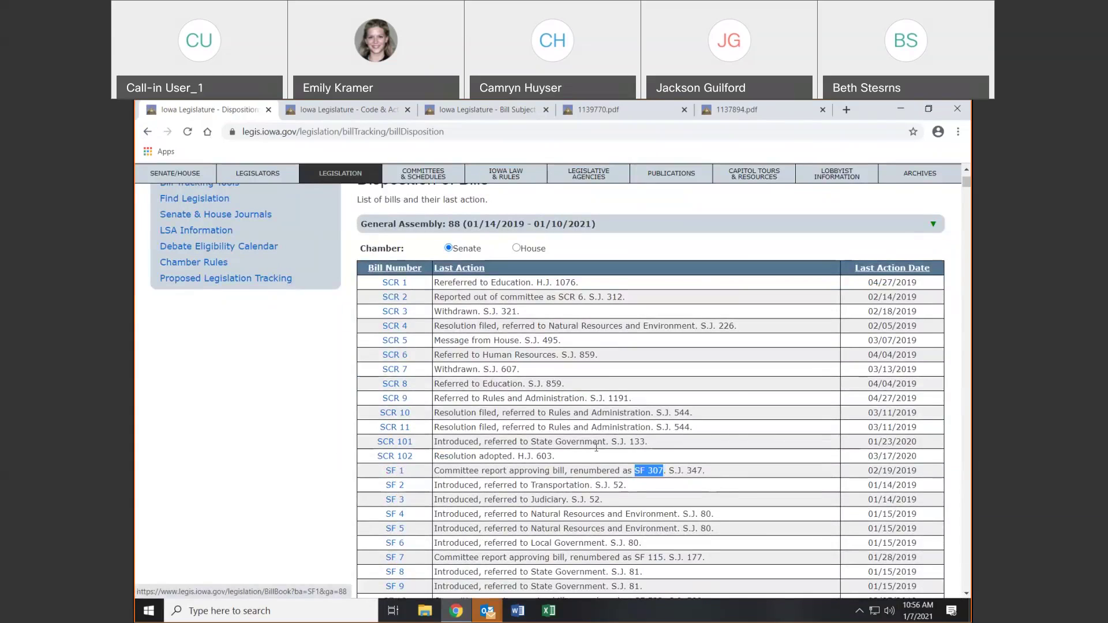
{"action": "left_click", "coordinate": [641, 472]}
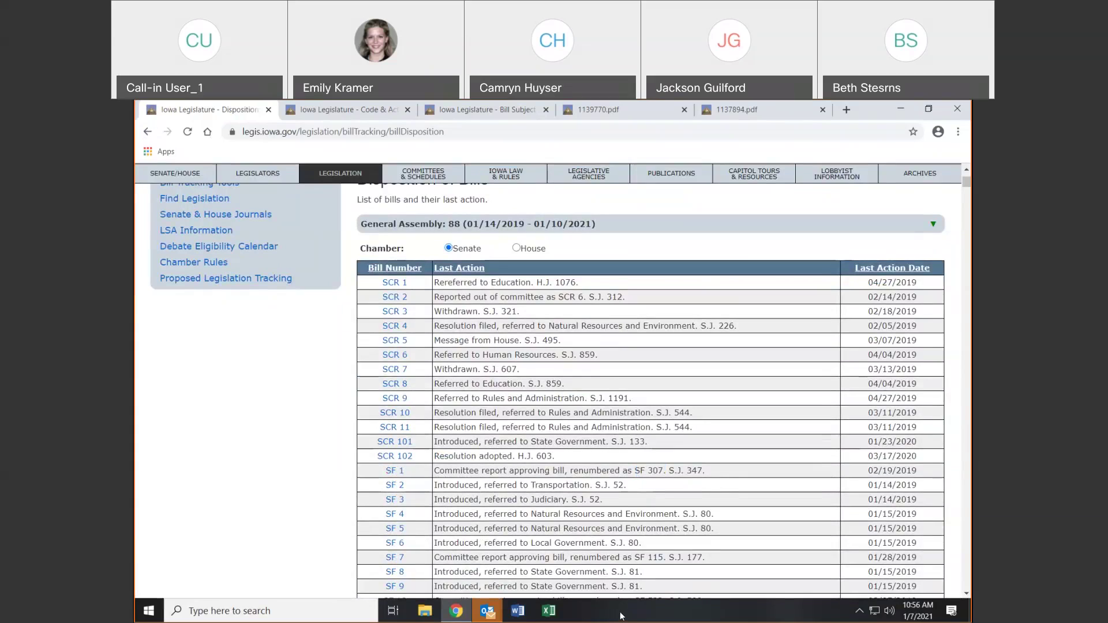
{"action": "left_click", "coordinate": [147, 131]}
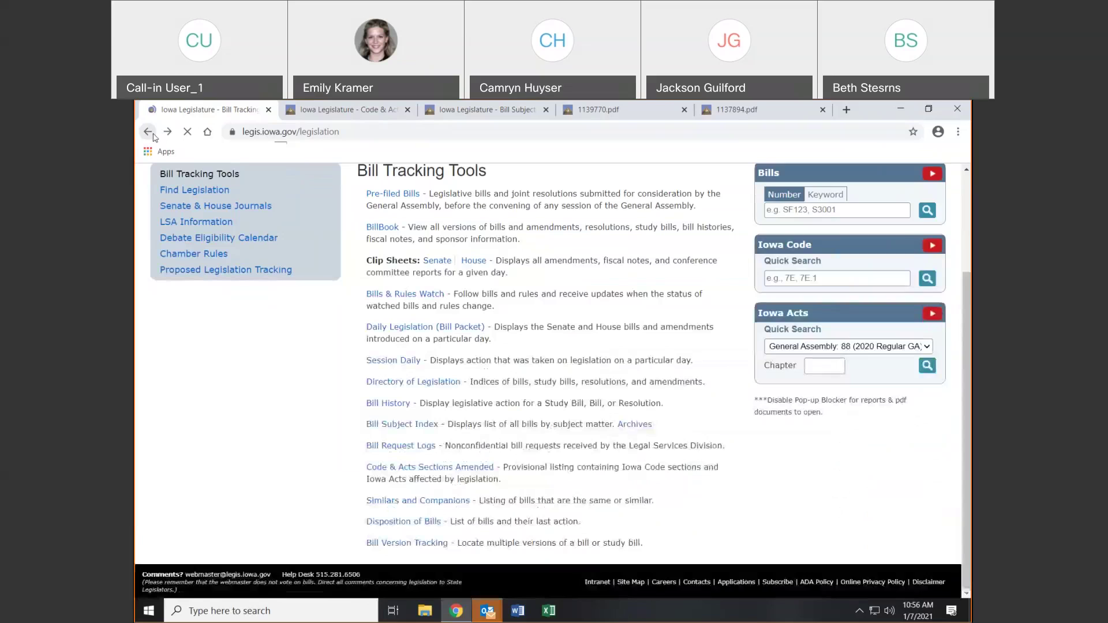
Show Bill Version Tracking for Senate File 2400, then return to Bill Tracking Tools
{"action": "left_click", "coordinate": [398, 545]}
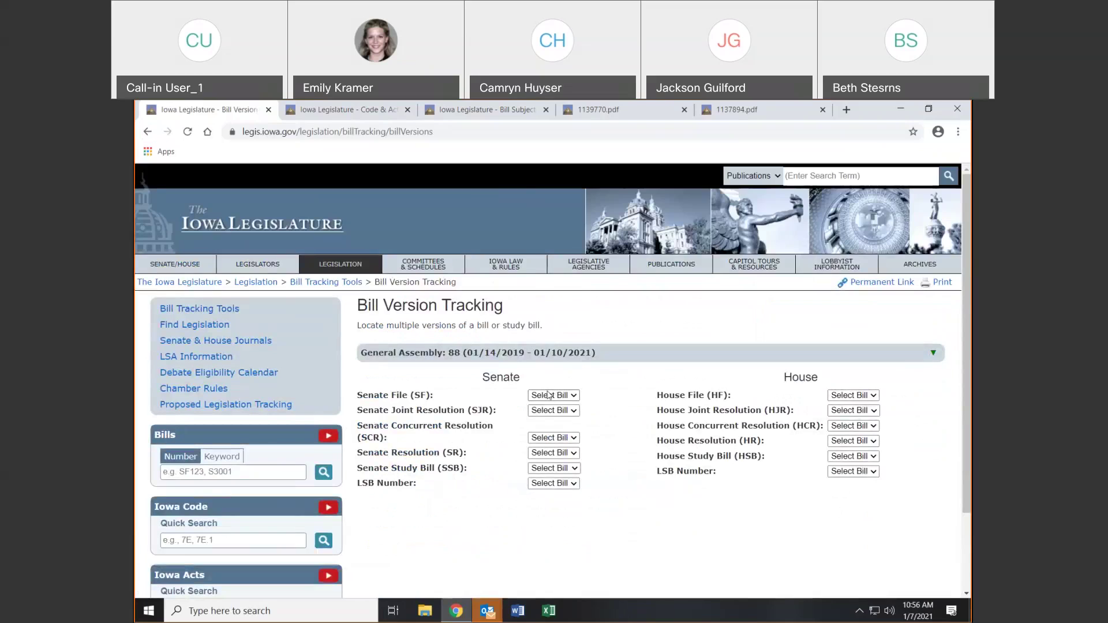
{"action": "left_click", "coordinate": [551, 395]}
{"action": "left_click", "coordinate": [544, 373]}
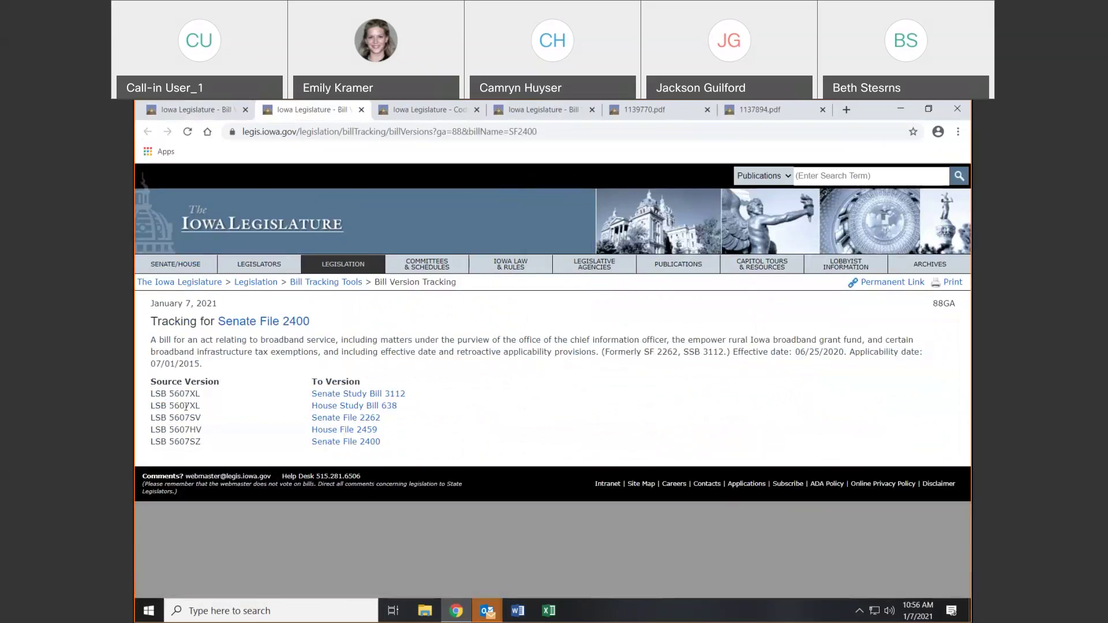
{"action": "left_click_drag", "start_coordinate": [169, 394], "coordinate": [187, 396]}
{"action": "left_click", "coordinate": [198, 110]}
{"action": "left_click", "coordinate": [226, 311]}
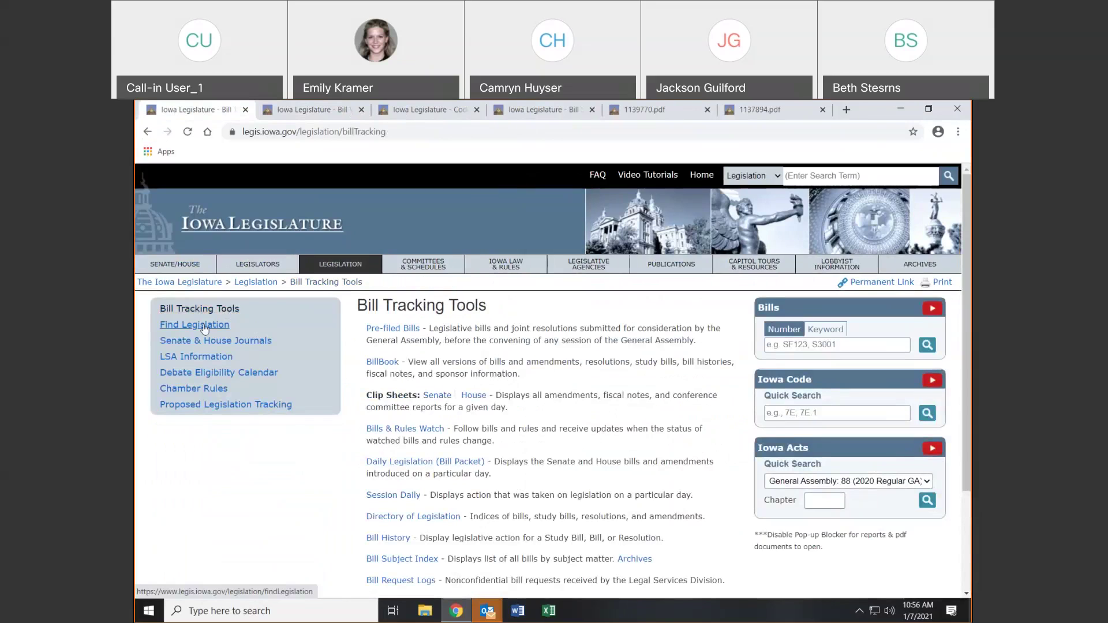
View Floor Votes on Bills from Find Legislation, then open Senate & House Journals
{"action": "left_click", "coordinate": [226, 325]}
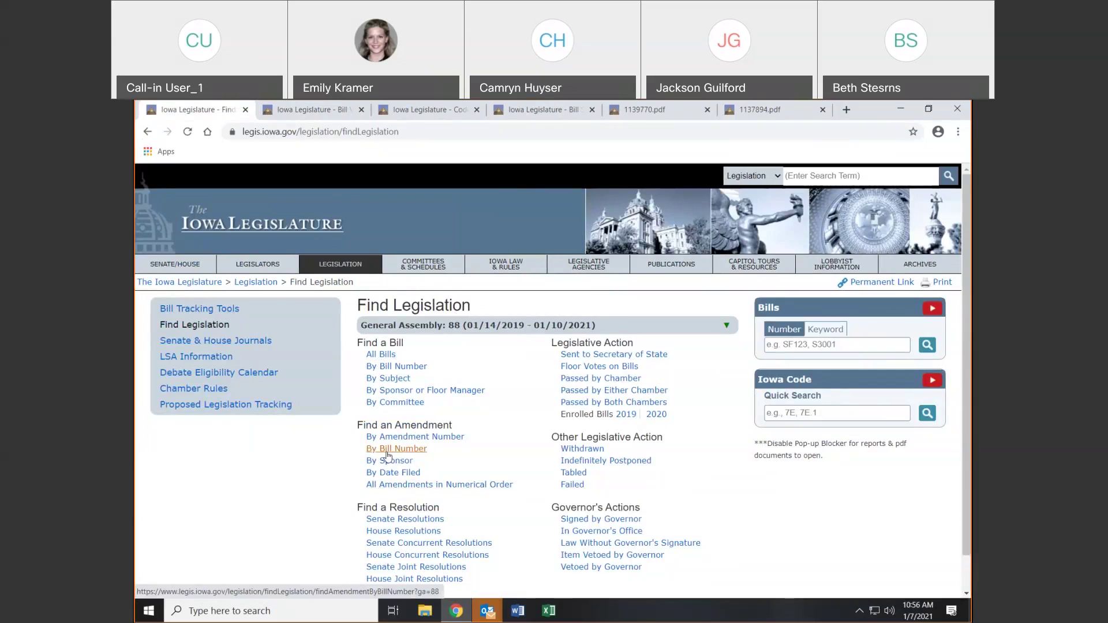
{"action": "left_click", "coordinate": [625, 370]}
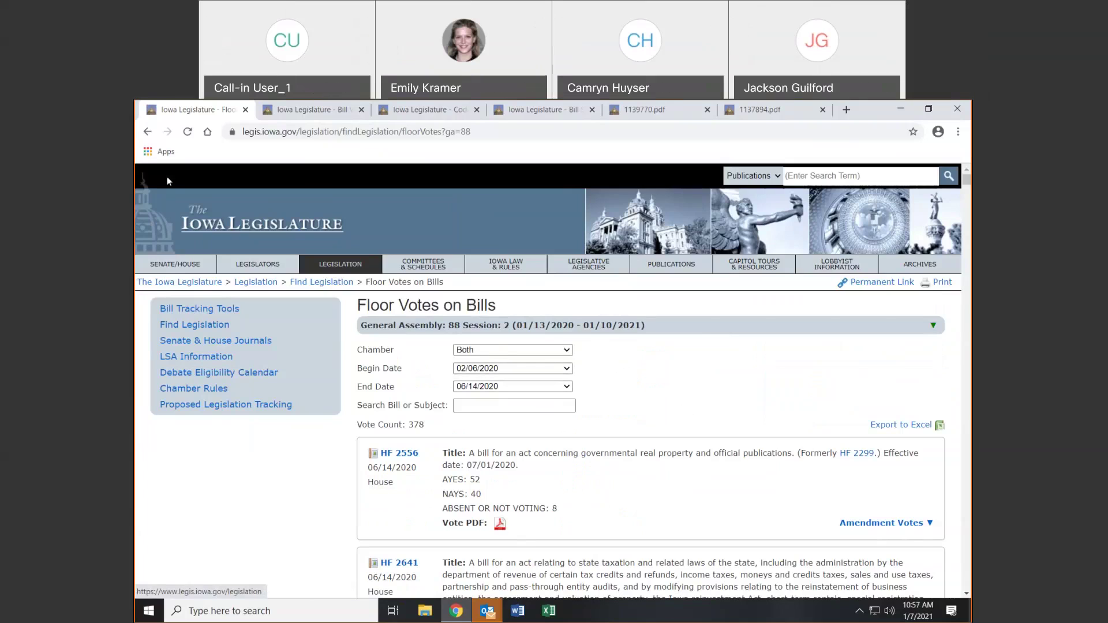
{"action": "left_click", "coordinate": [141, 133]}
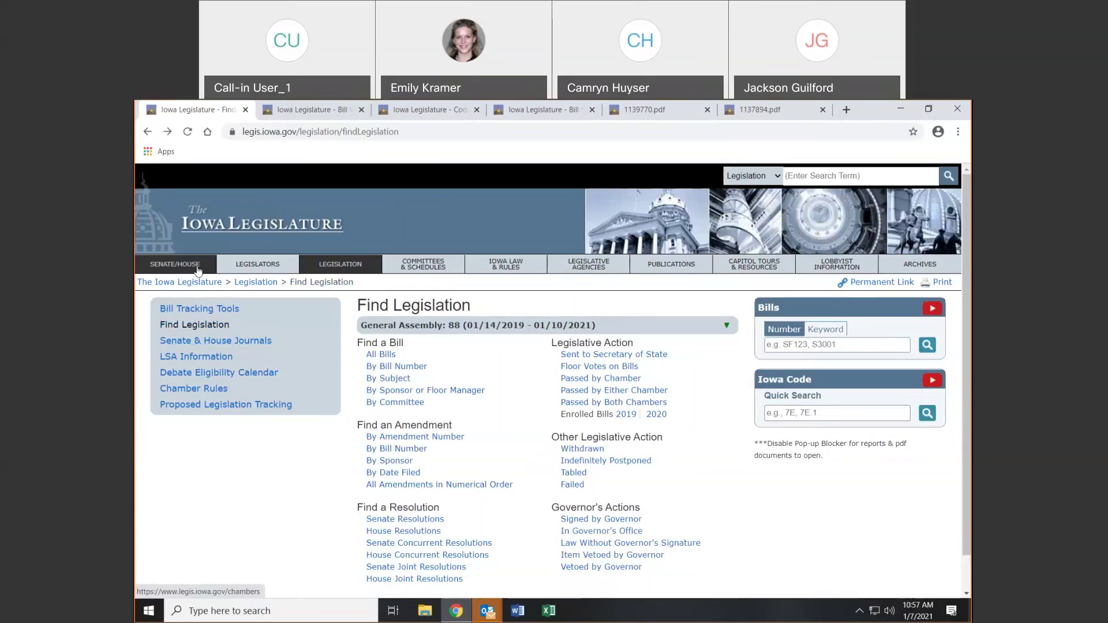
{"action": "left_click", "coordinate": [203, 343]}
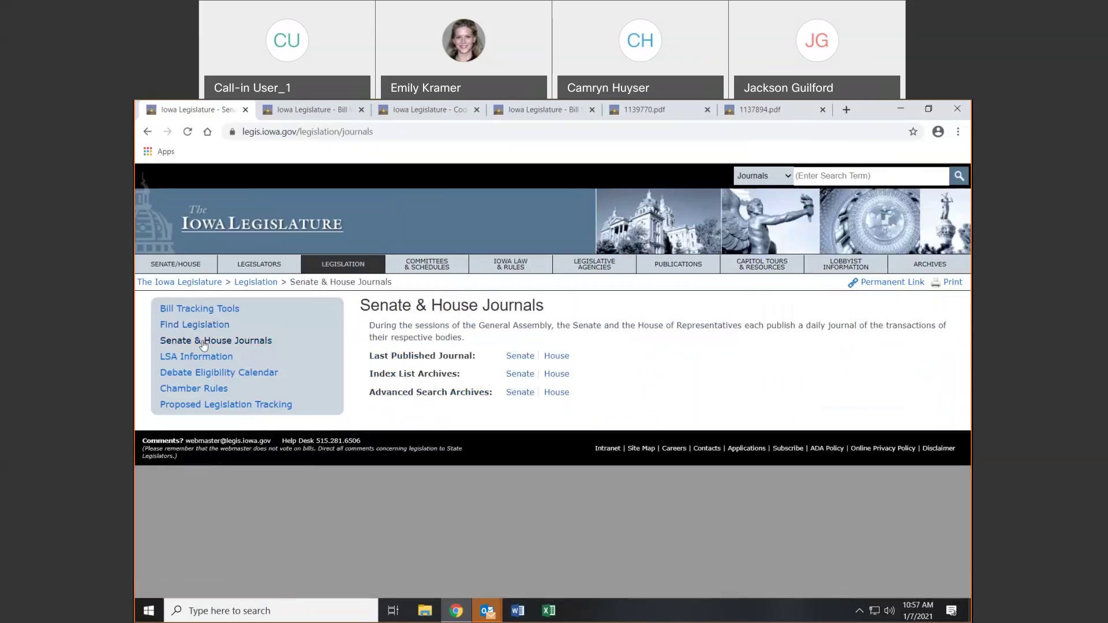
Glance at LSA Publications and the legislation tracking Subscriptions page, returning to Senate & House Journals
{"action": "left_click", "coordinate": [199, 357]}
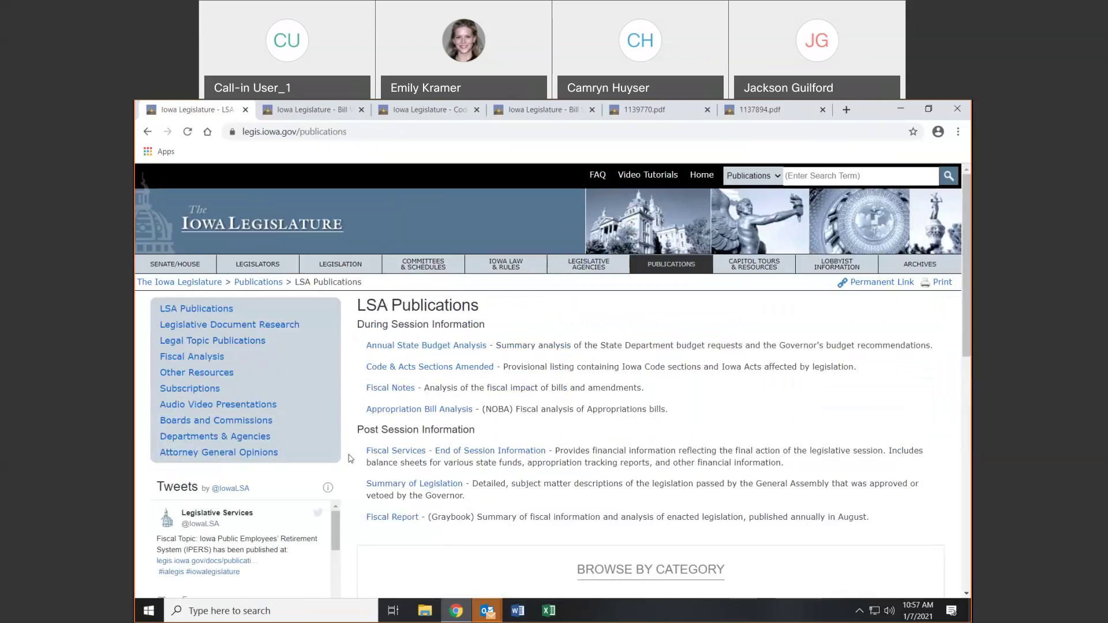
{"action": "scroll", "coordinate": [192, 537], "scroll_direction": "down", "scroll_amount": 1}
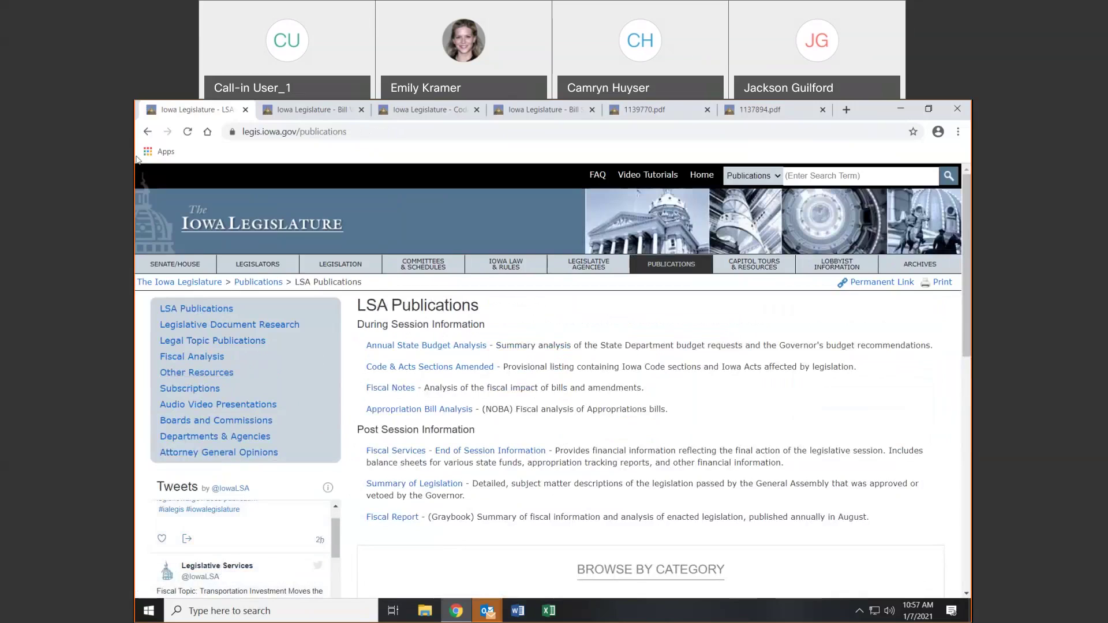
{"action": "left_click", "coordinate": [147, 132]}
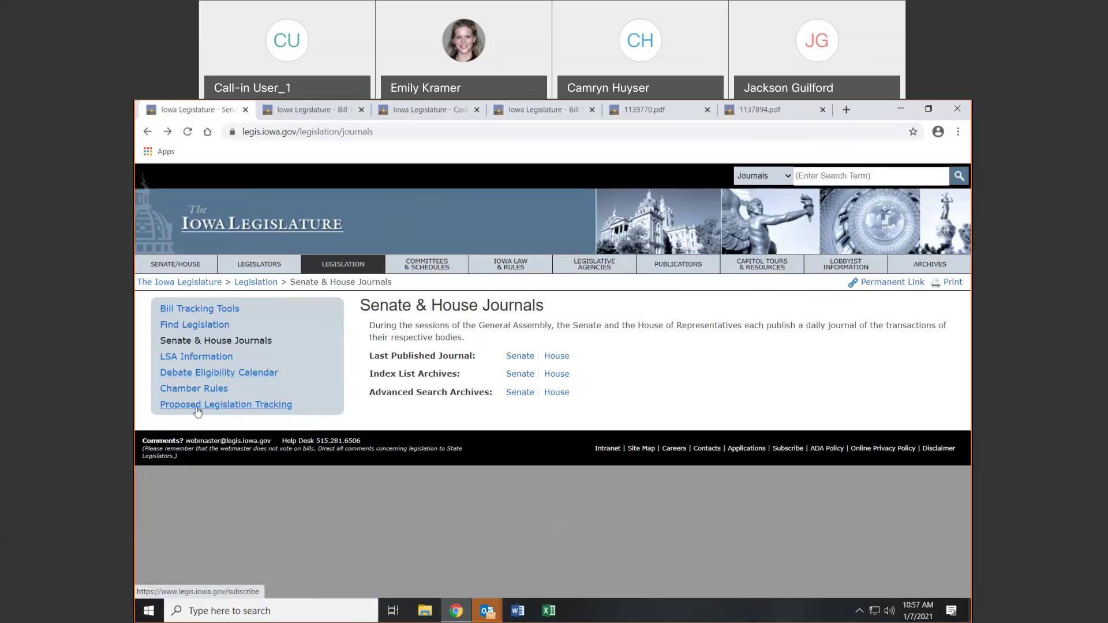
{"action": "left_click", "coordinate": [253, 405]}
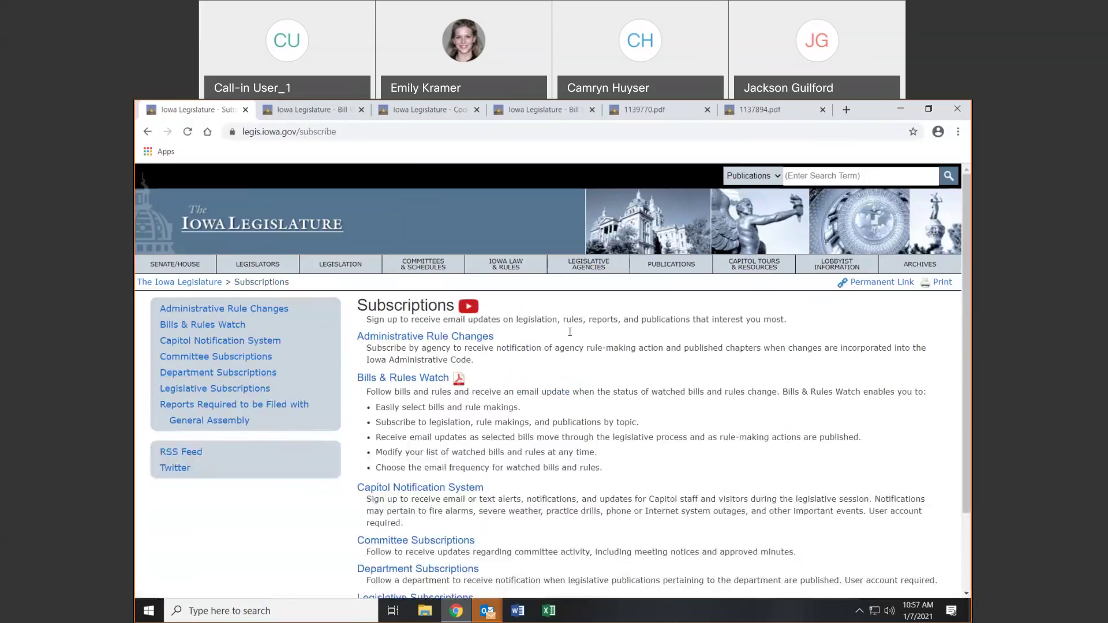
{"action": "left_click", "coordinate": [147, 131]}
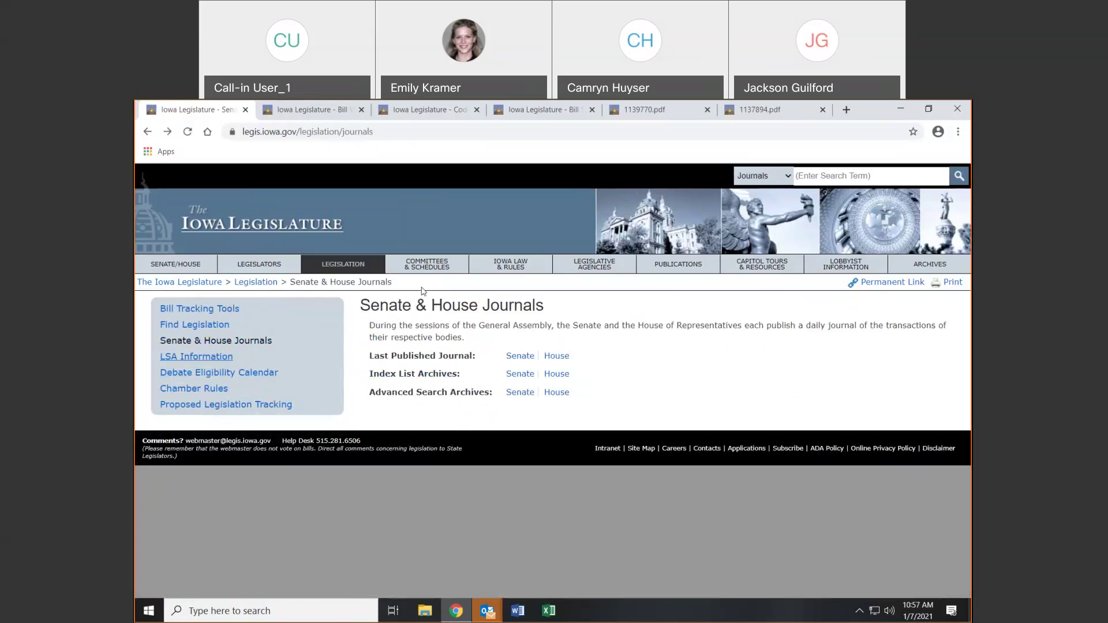
Open the House Agriculture committee and its Member Photos PDF in a new tab
{"action": "left_click", "coordinate": [397, 263]}
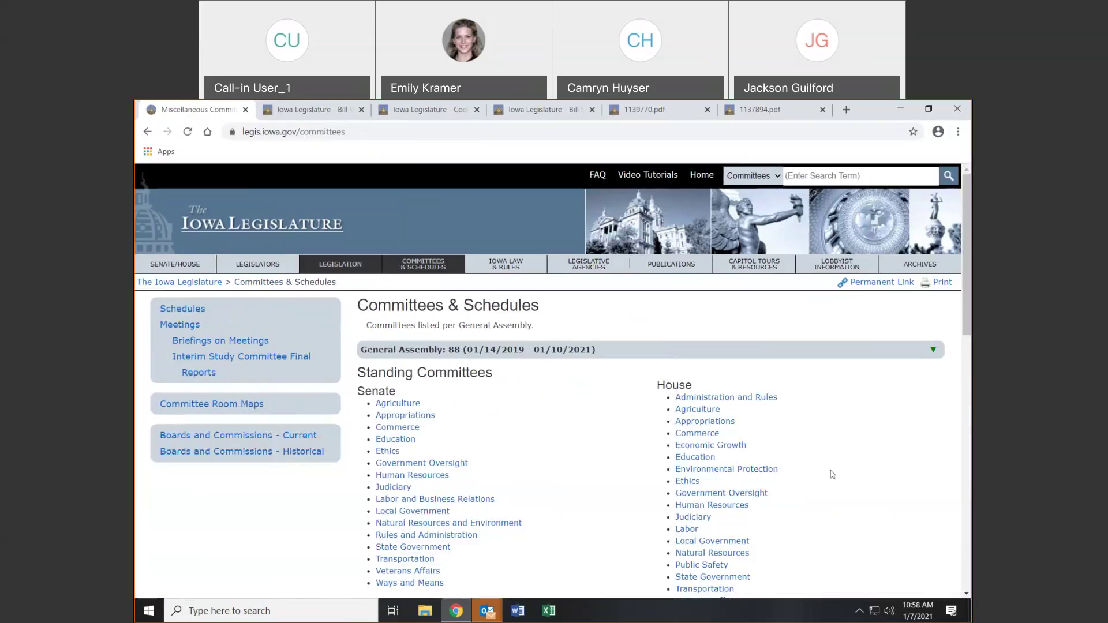
{"action": "left_click", "coordinate": [708, 413]}
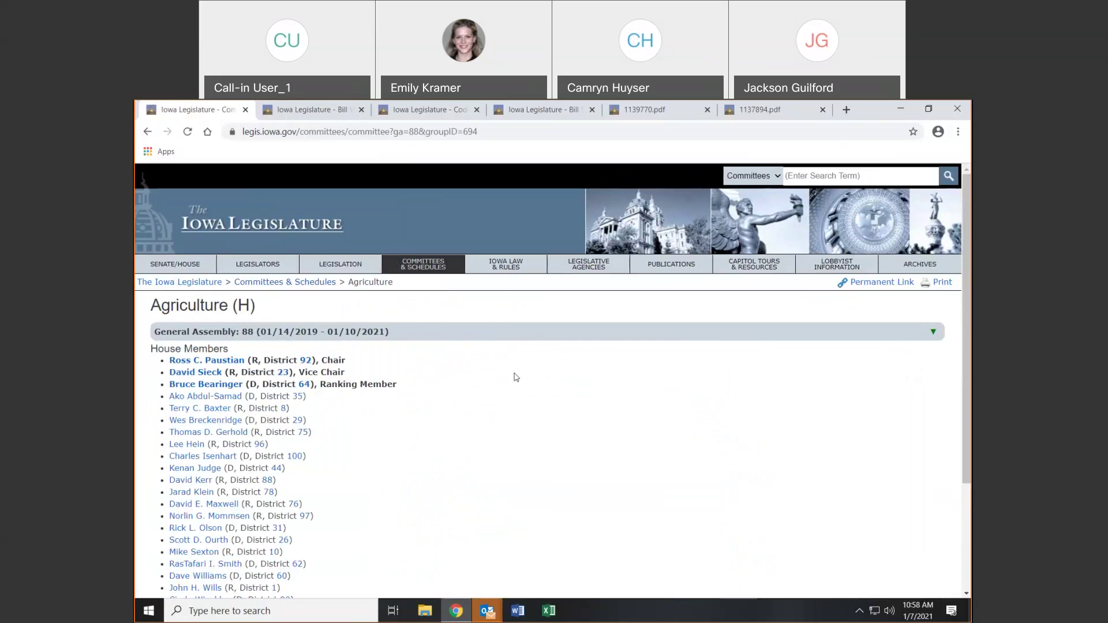
{"action": "scroll", "coordinate": [510, 378], "scroll_direction": "down", "scroll_amount": 3}
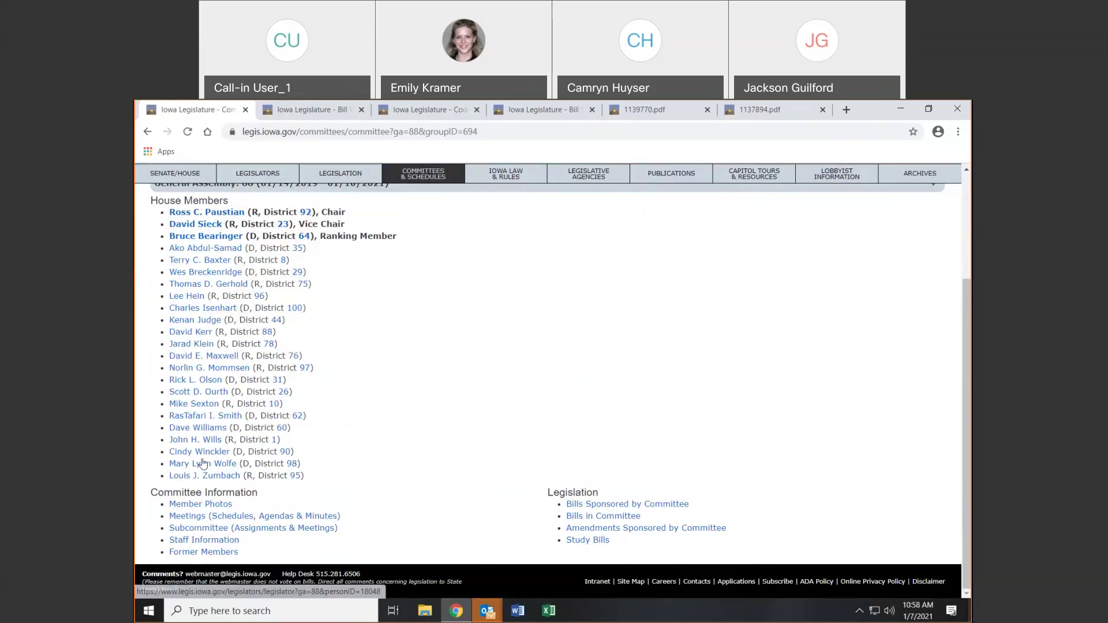
{"action": "mouse_move", "coordinate": [202, 463]}
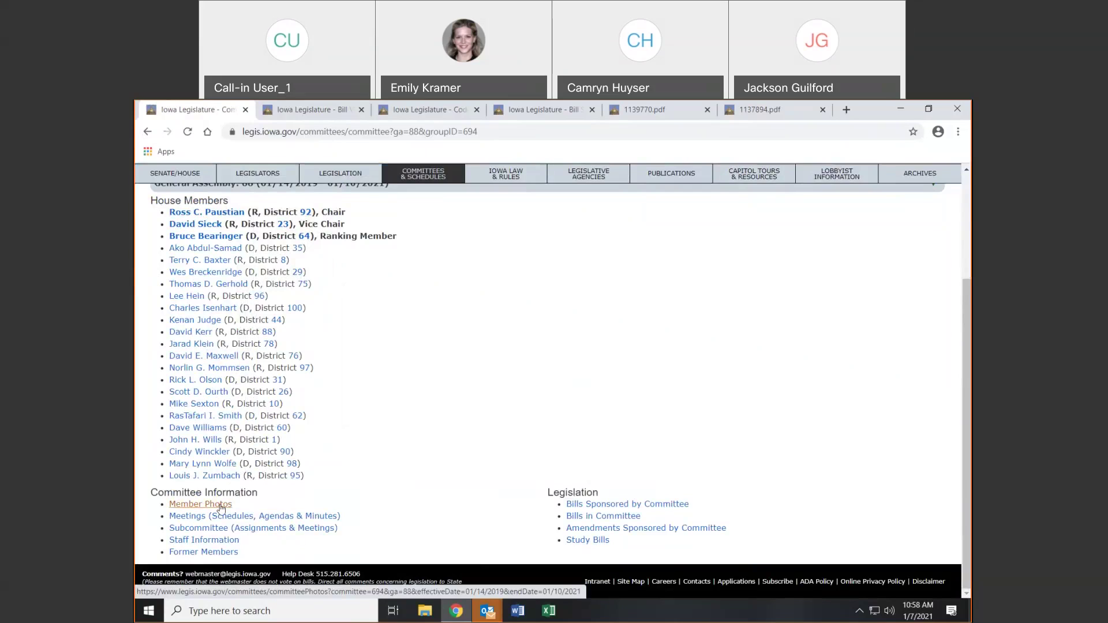
{"action": "left_click", "coordinate": [220, 506]}
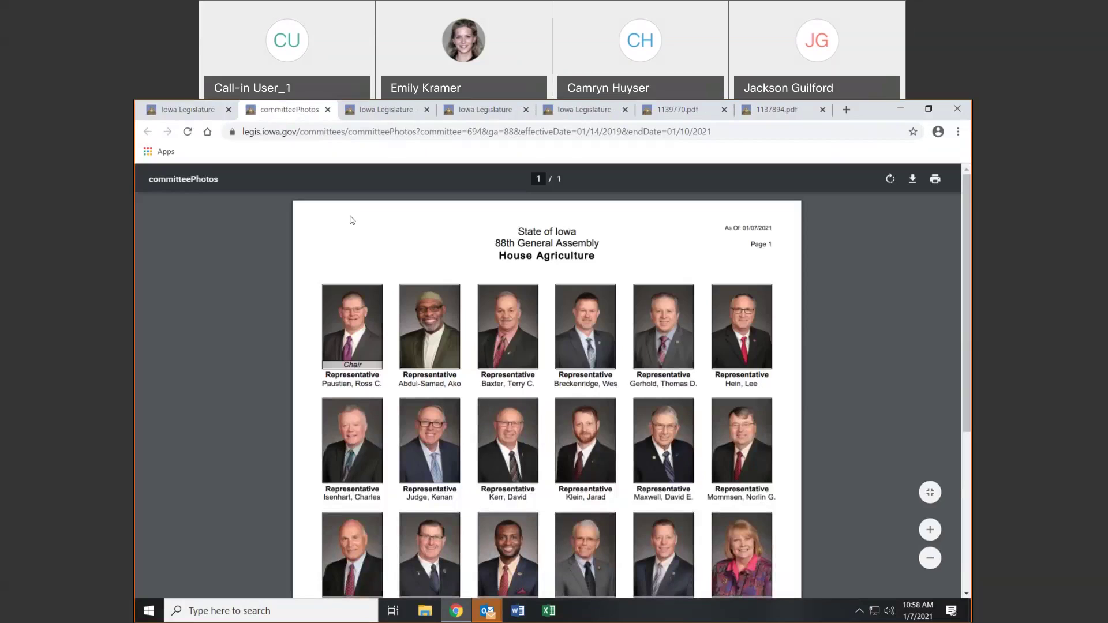
{"action": "left_click", "coordinate": [211, 110]}
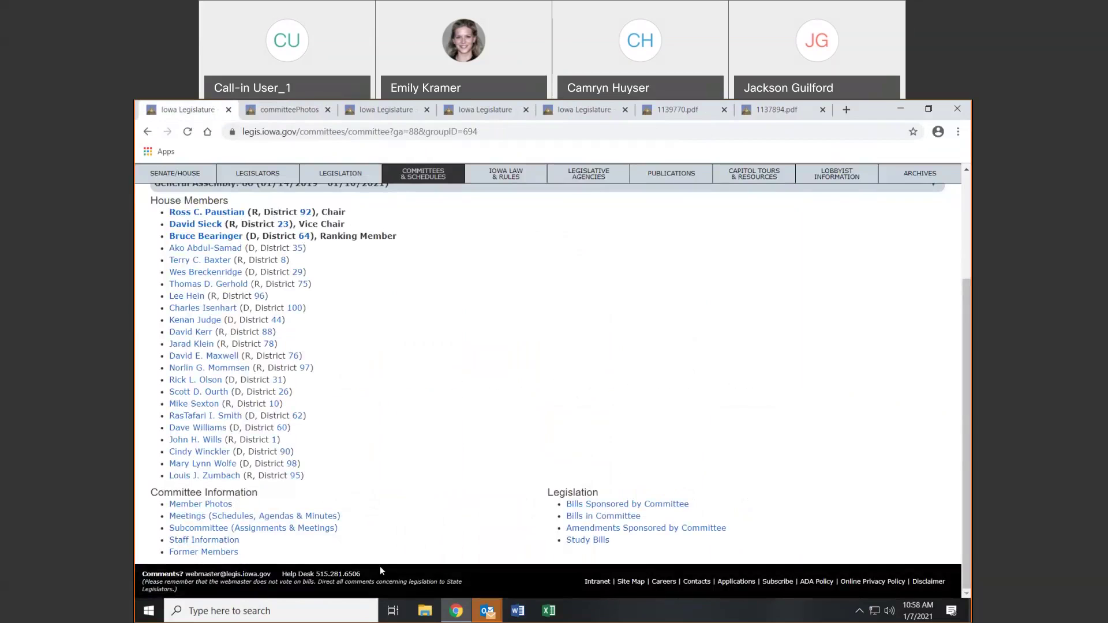
Check the committee's meetings and former members, then return to the Committees & Schedules list
{"action": "left_click", "coordinate": [246, 520]}
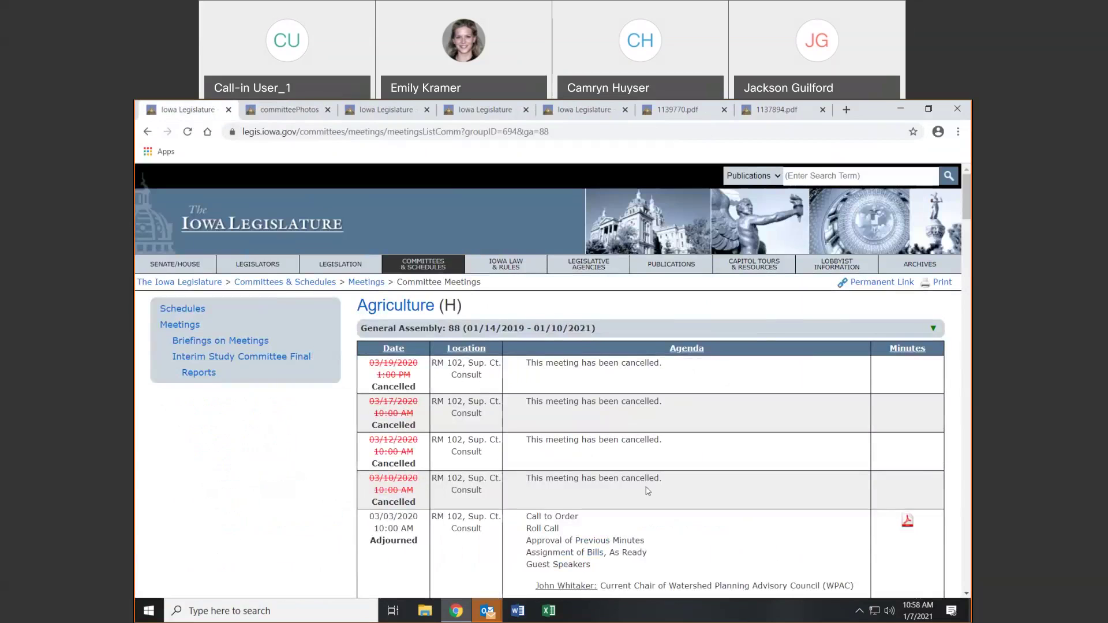
{"action": "left_click", "coordinate": [148, 131]}
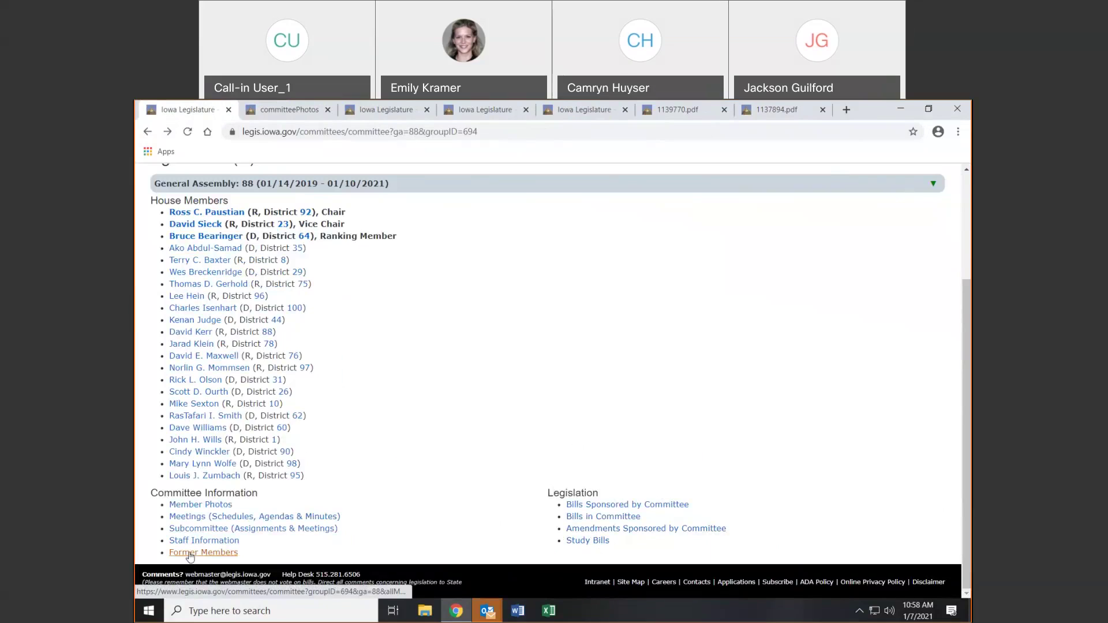
{"action": "left_click", "coordinate": [190, 554]}
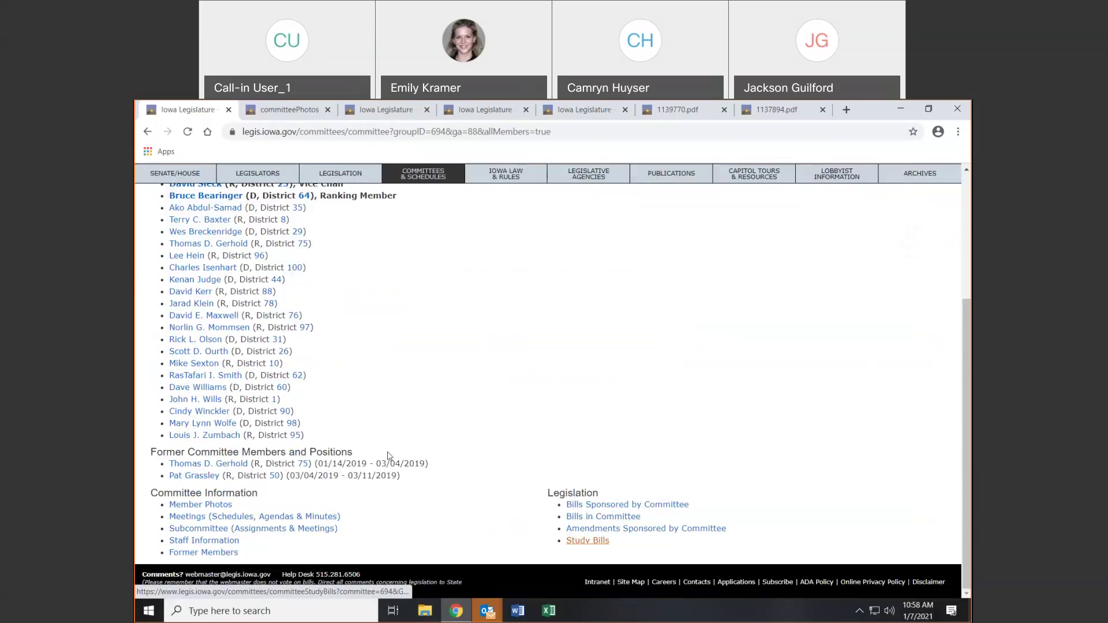
{"action": "scroll", "coordinate": [389, 456], "scroll_direction": "up", "scroll_amount": 3}
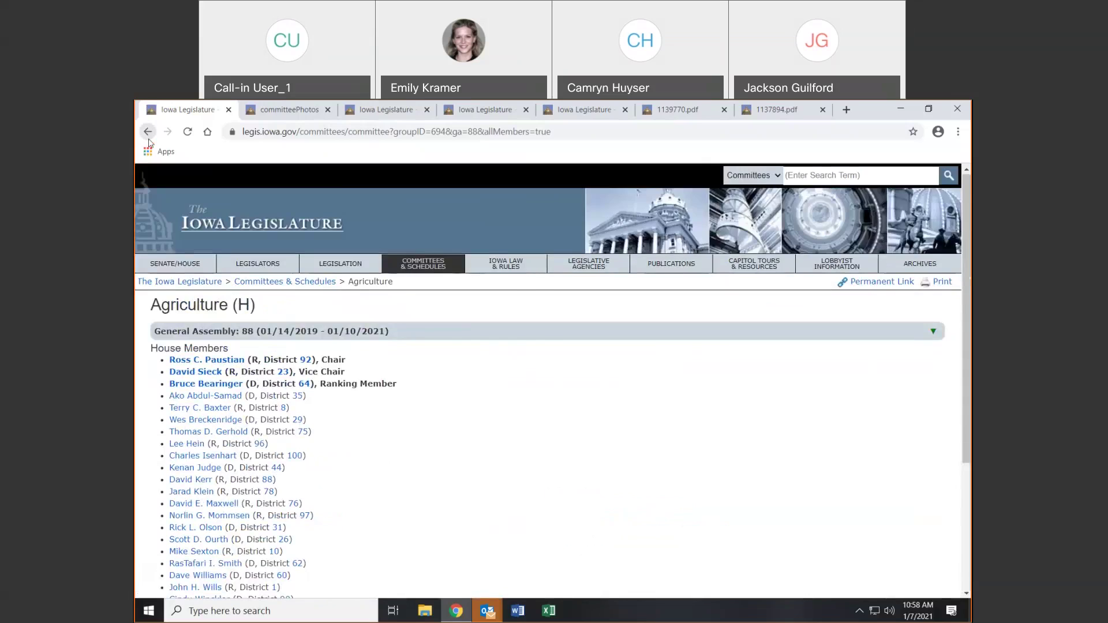
{"action": "left_click", "coordinate": [147, 133]}
{"action": "left_click", "coordinate": [148, 137]}
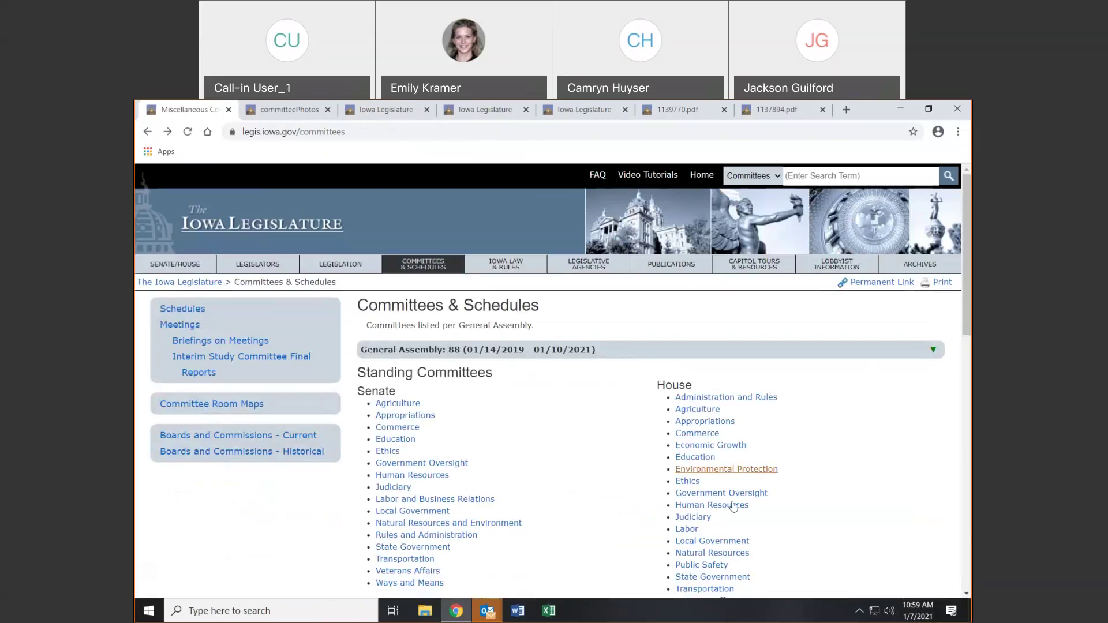
{"action": "scroll", "coordinate": [831, 430], "scroll_direction": "down", "scroll_amount": 5}
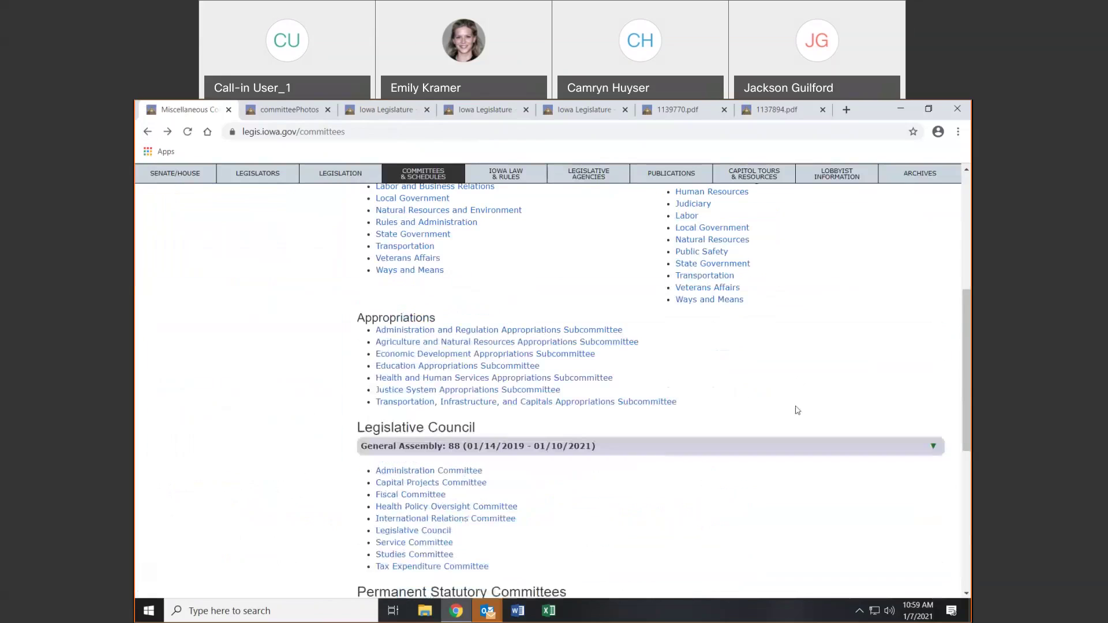
{"action": "scroll", "coordinate": [858, 390], "scroll_direction": "down", "scroll_amount": 6}
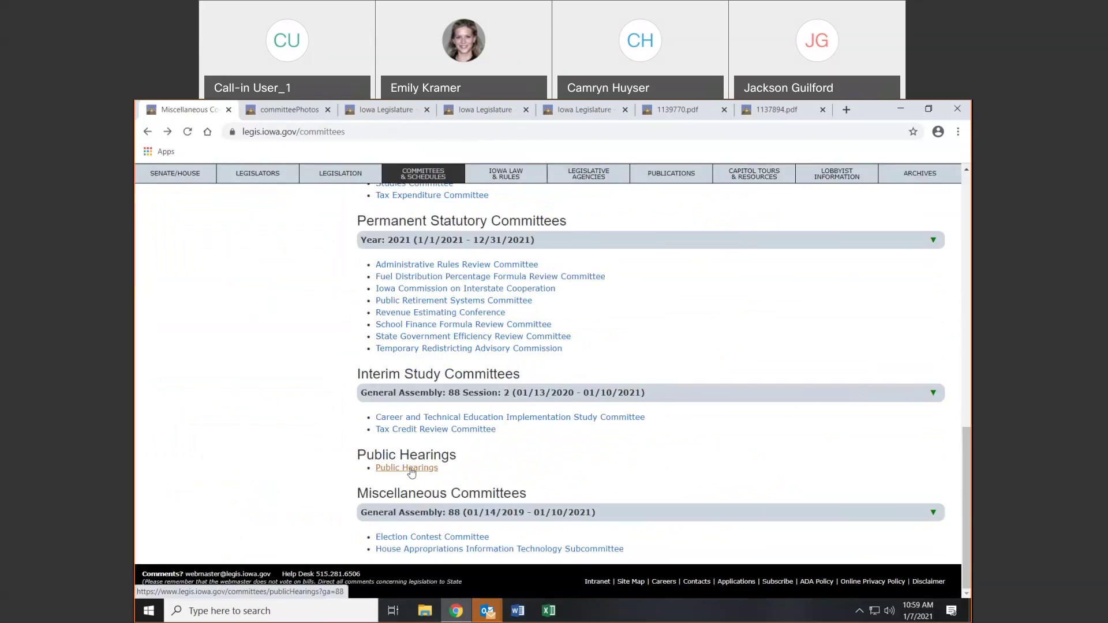
{"action": "scroll", "coordinate": [841, 497], "scroll_direction": "up", "scroll_amount": 10}
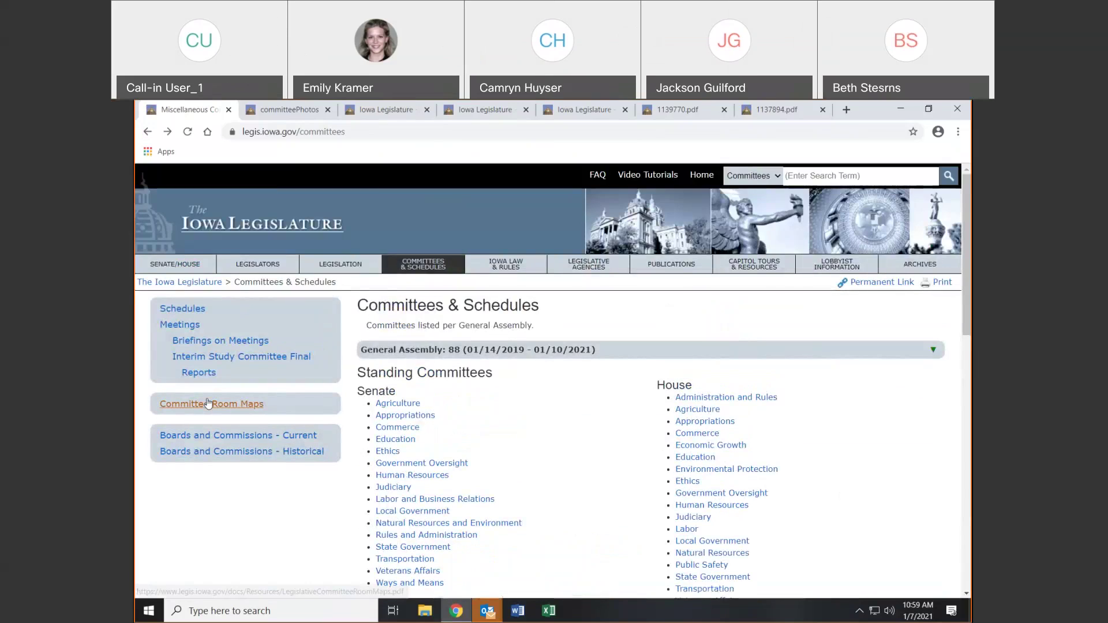
Scroll the Committee Room Maps PDF, then close it and every other extra tab
{"action": "left_click", "coordinate": [209, 406]}
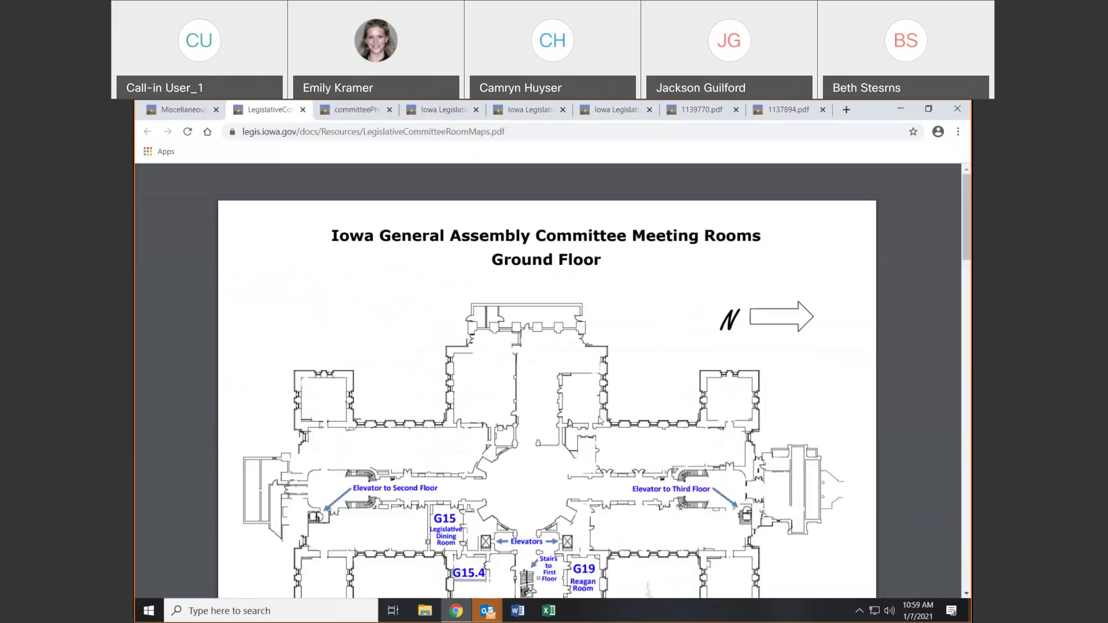
{"action": "scroll", "coordinate": [623, 404], "scroll_direction": "down", "scroll_amount": 12}
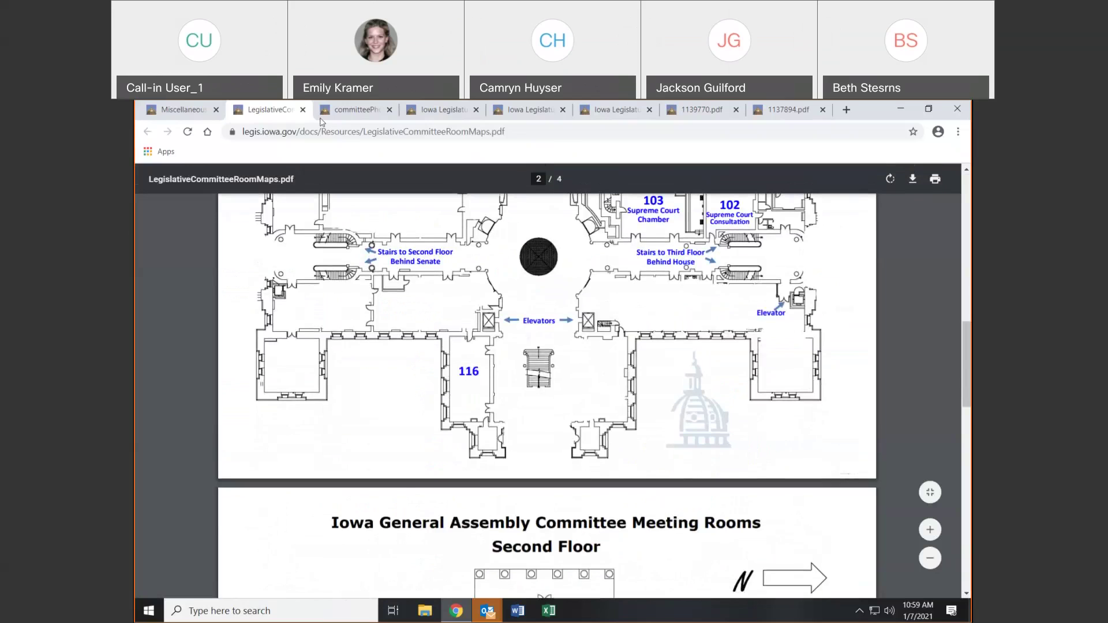
{"action": "left_click", "coordinate": [303, 109]}
{"action": "left_click", "coordinate": [303, 110]}
{"action": "left_click", "coordinate": [303, 110]}
{"action": "left_click", "coordinate": [303, 110]}
{"action": "left_click", "coordinate": [303, 109]}
{"action": "left_click", "coordinate": [303, 110]}
{"action": "left_click", "coordinate": [303, 109]}
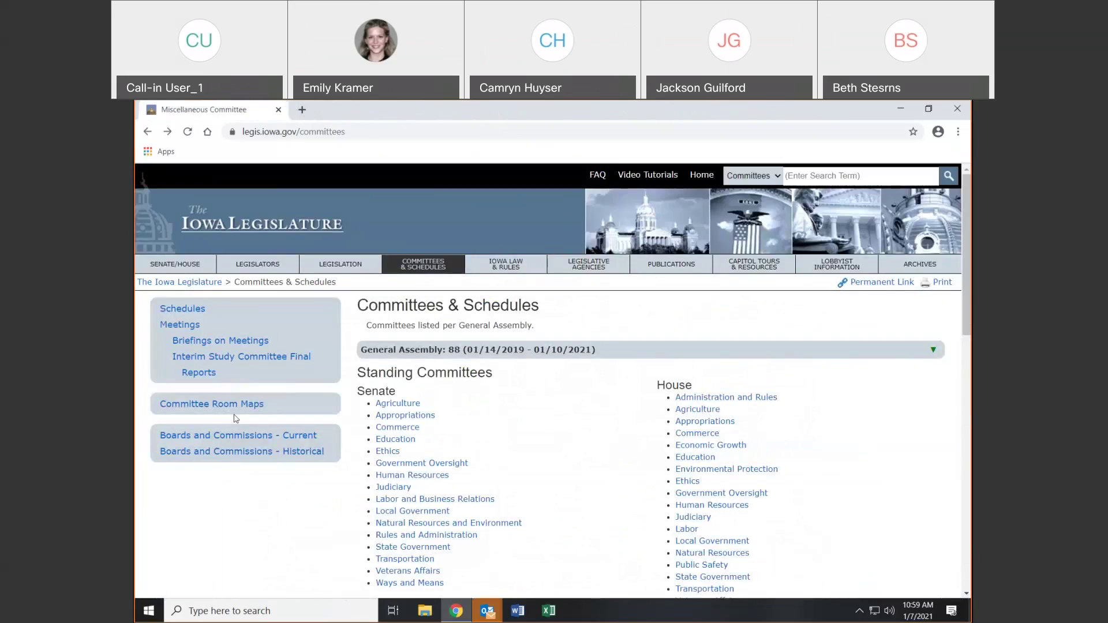
{"action": "left_click", "coordinate": [171, 311]}
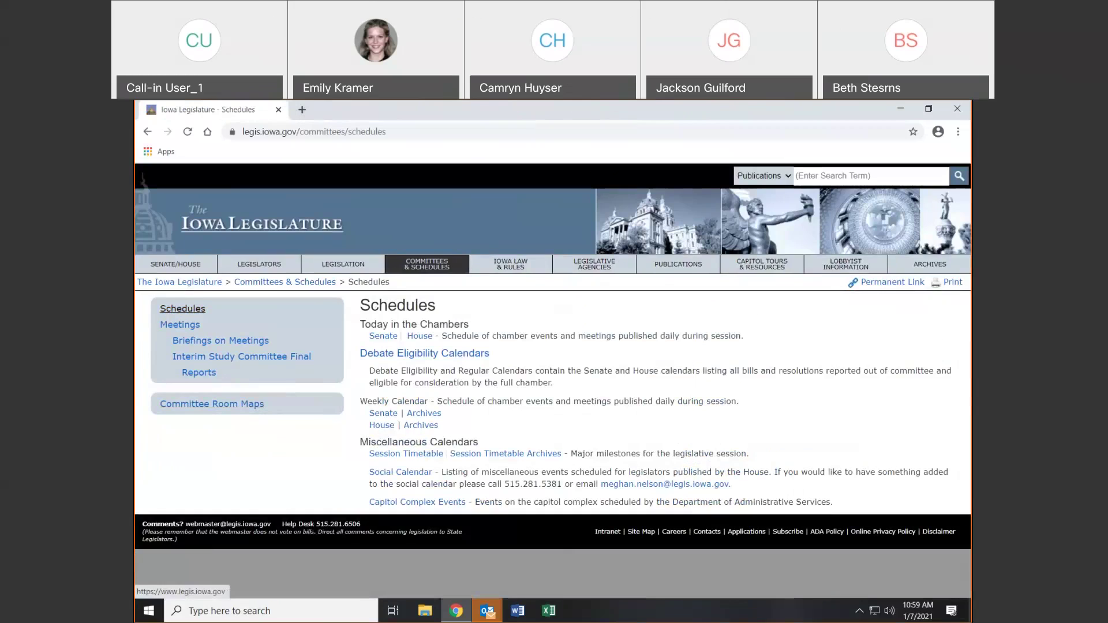
{"action": "left_click", "coordinate": [147, 132]}
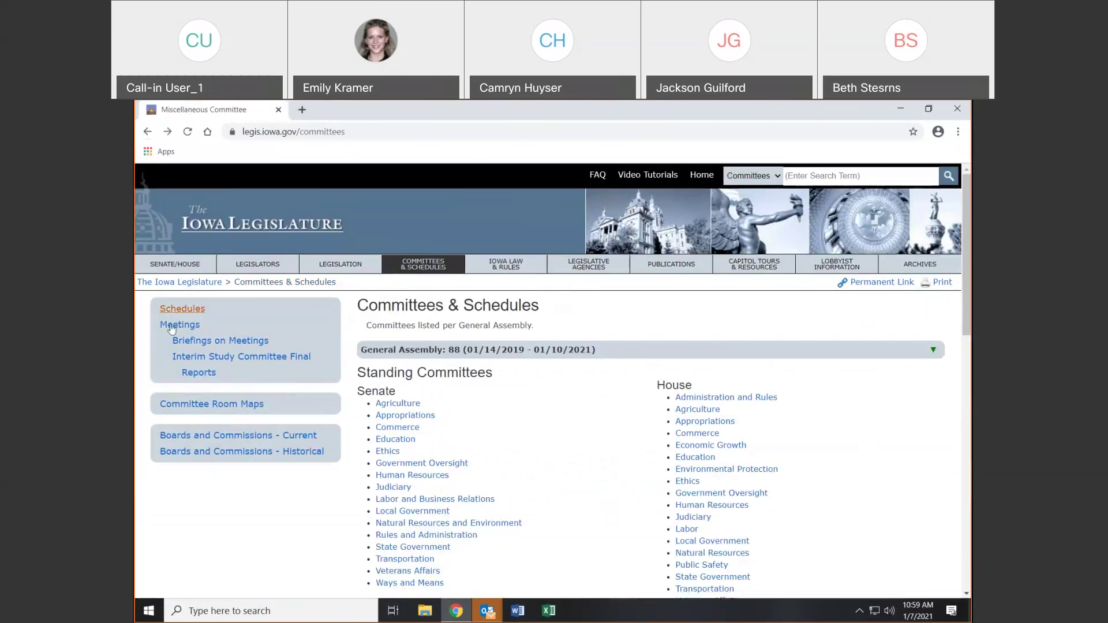
{"action": "left_click", "coordinate": [166, 329]}
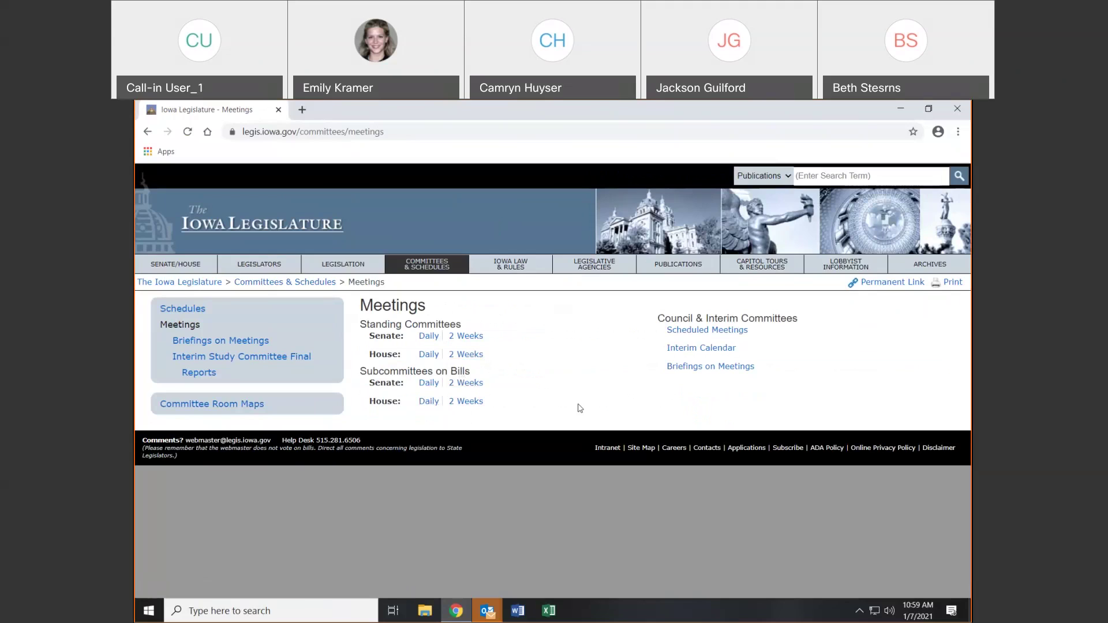
{"action": "left_click", "coordinate": [714, 329]}
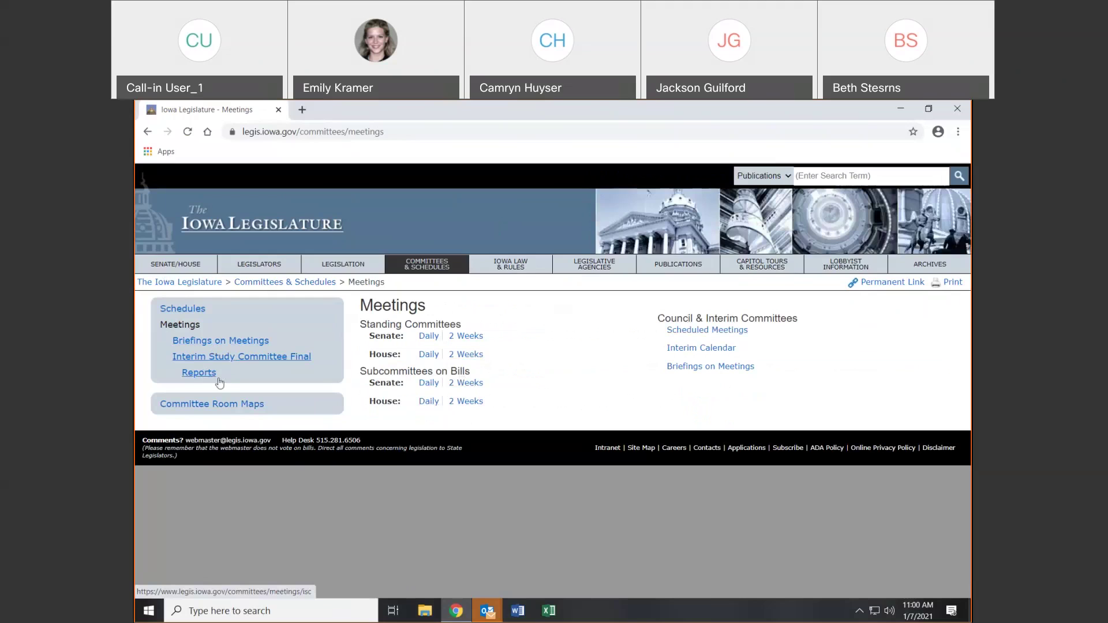
{"action": "left_click", "coordinate": [183, 310]}
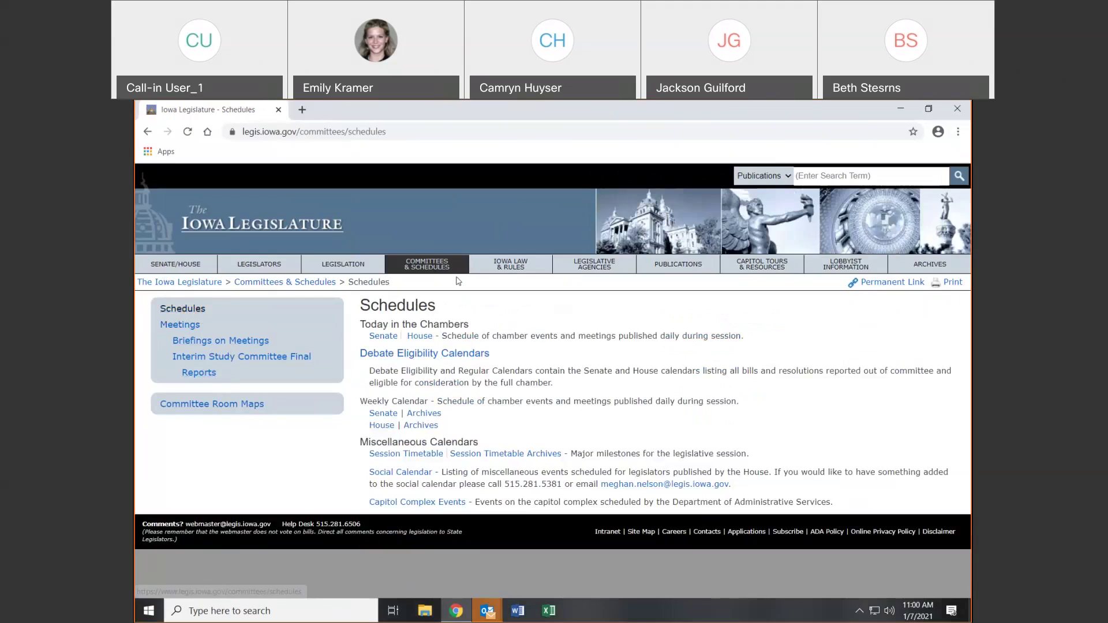
{"action": "left_click", "coordinate": [439, 271]}
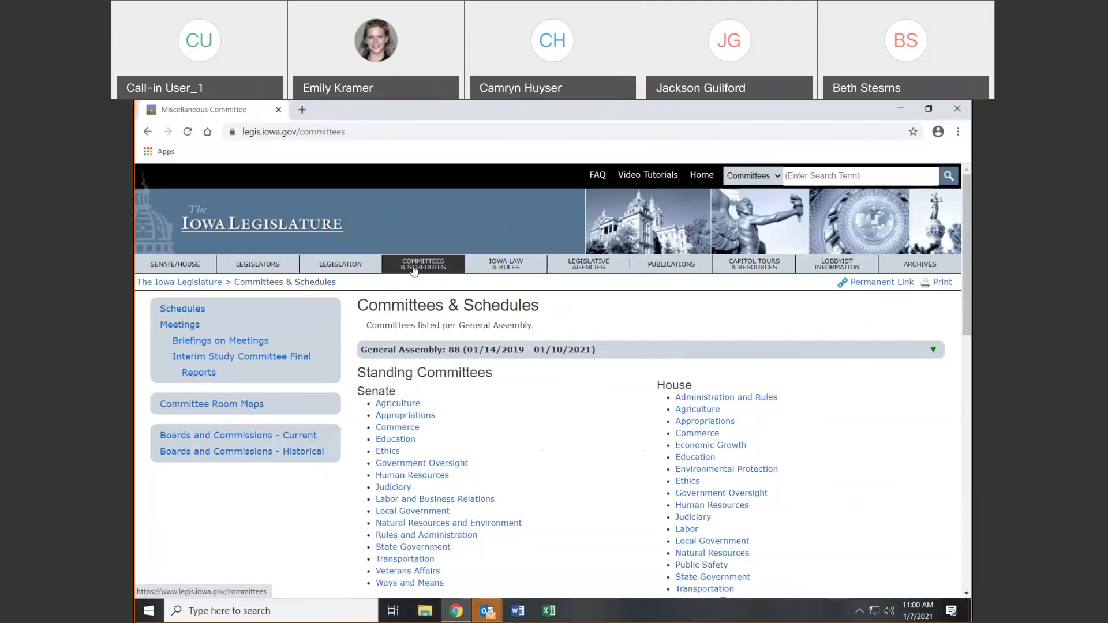
Open Iowa Law & Rules and try the Administrative Code and ARC search fields
{"action": "left_click", "coordinate": [509, 269]}
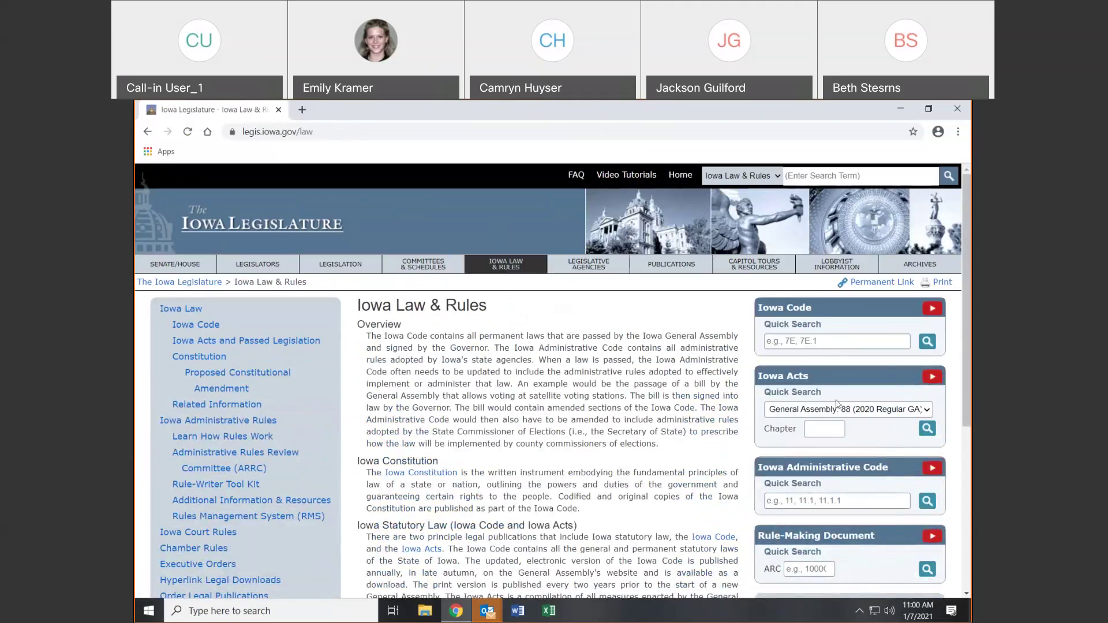
{"action": "scroll", "coordinate": [854, 392], "scroll_direction": "down", "scroll_amount": 1}
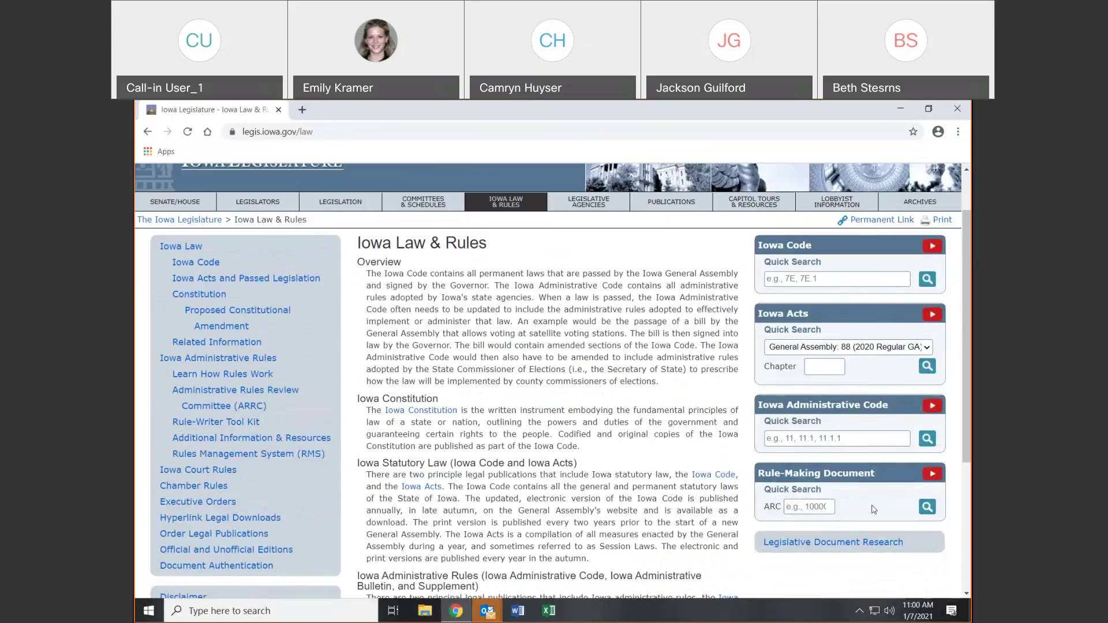
{"action": "left_click", "coordinate": [863, 440]}
{"action": "left_click", "coordinate": [812, 506]}
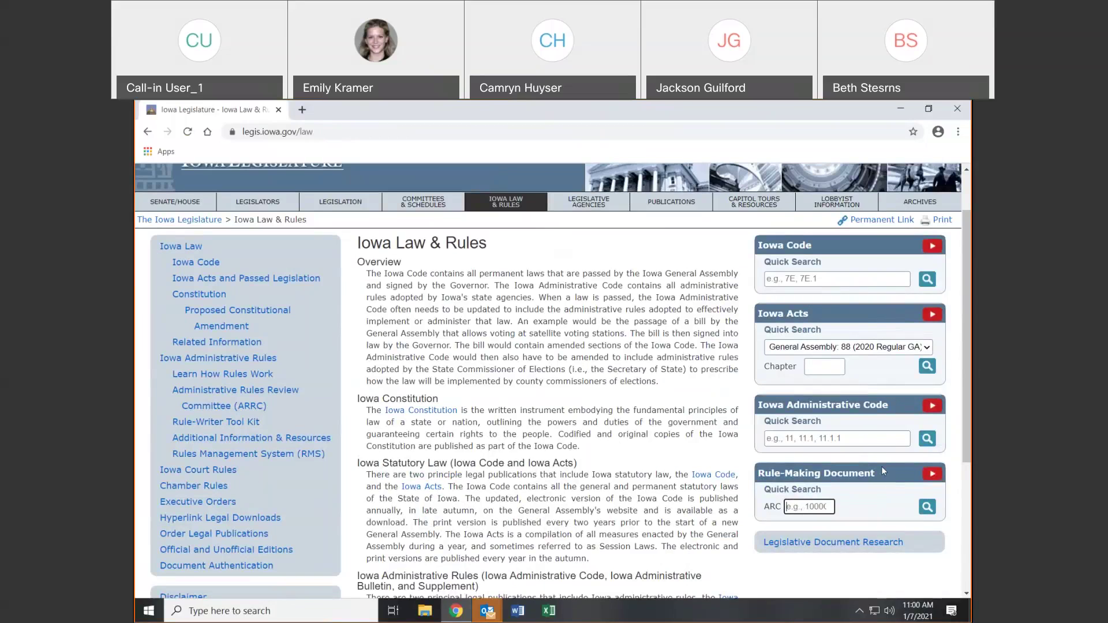
Browse Iowa Code, Proposed Constitutional Amendment, Administrative Rules and Court Rules, then open Executive Orders
{"action": "left_click", "coordinate": [200, 264]}
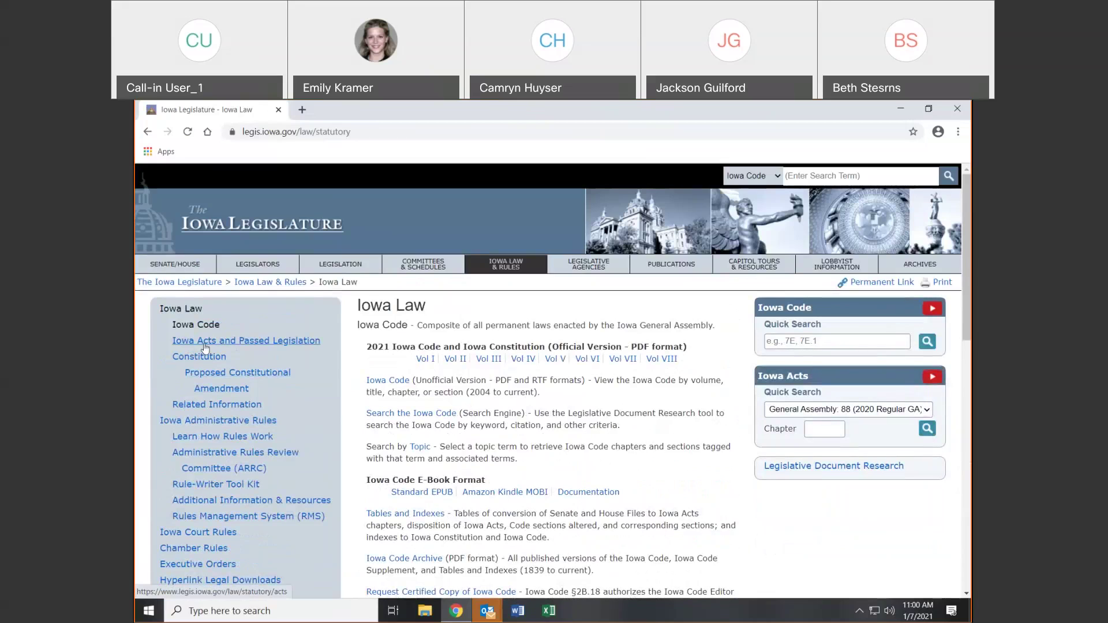
{"action": "left_click", "coordinate": [233, 381]}
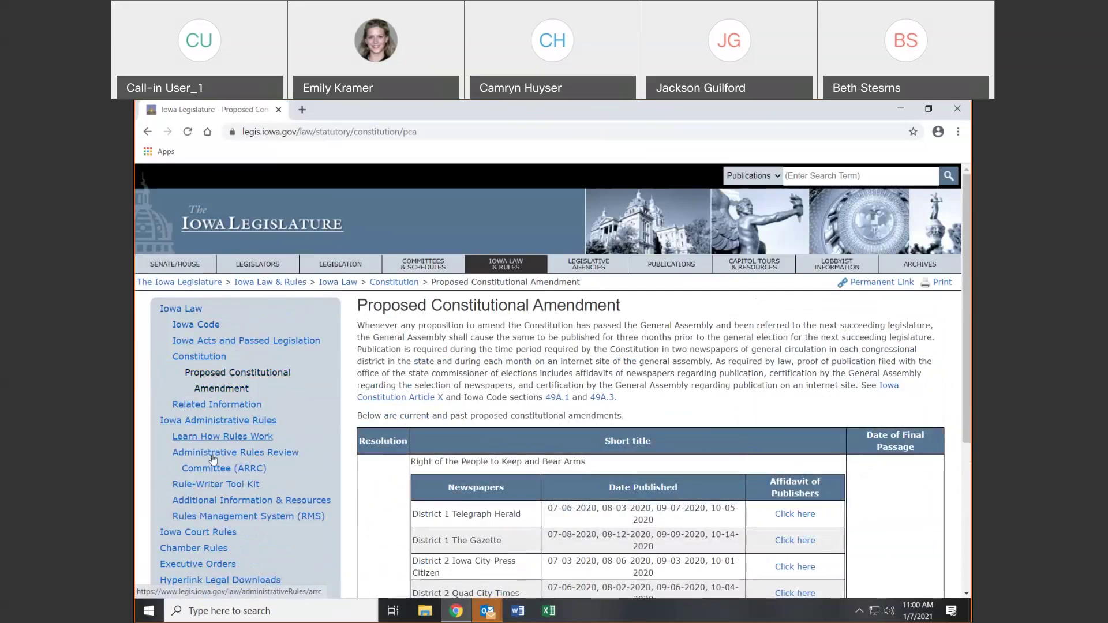
{"action": "left_click", "coordinate": [218, 422]}
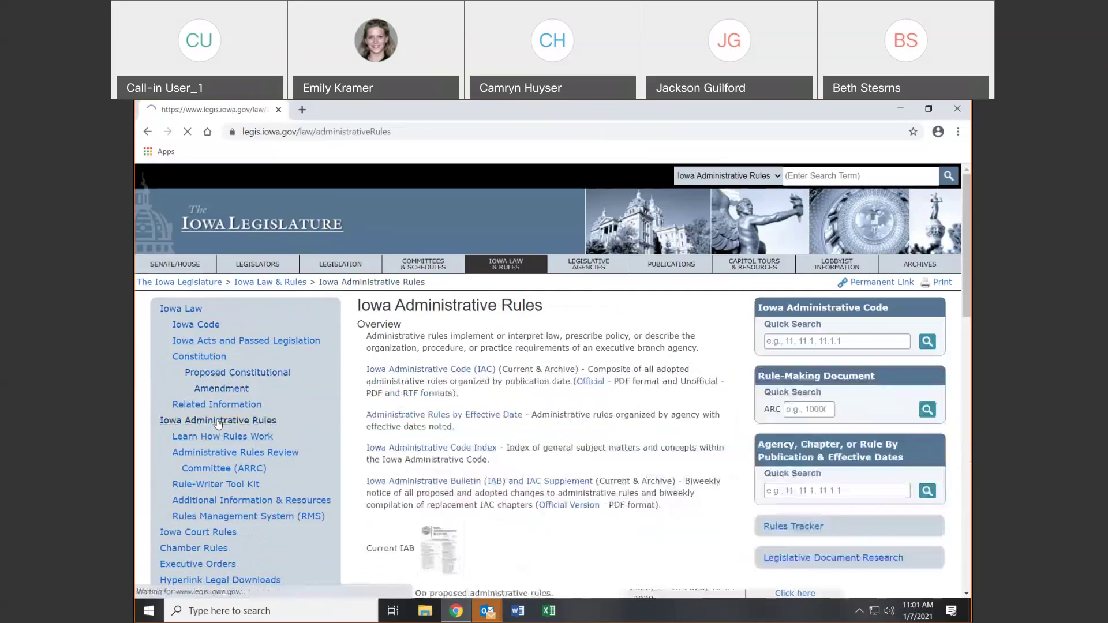
{"action": "left_click", "coordinate": [230, 534]}
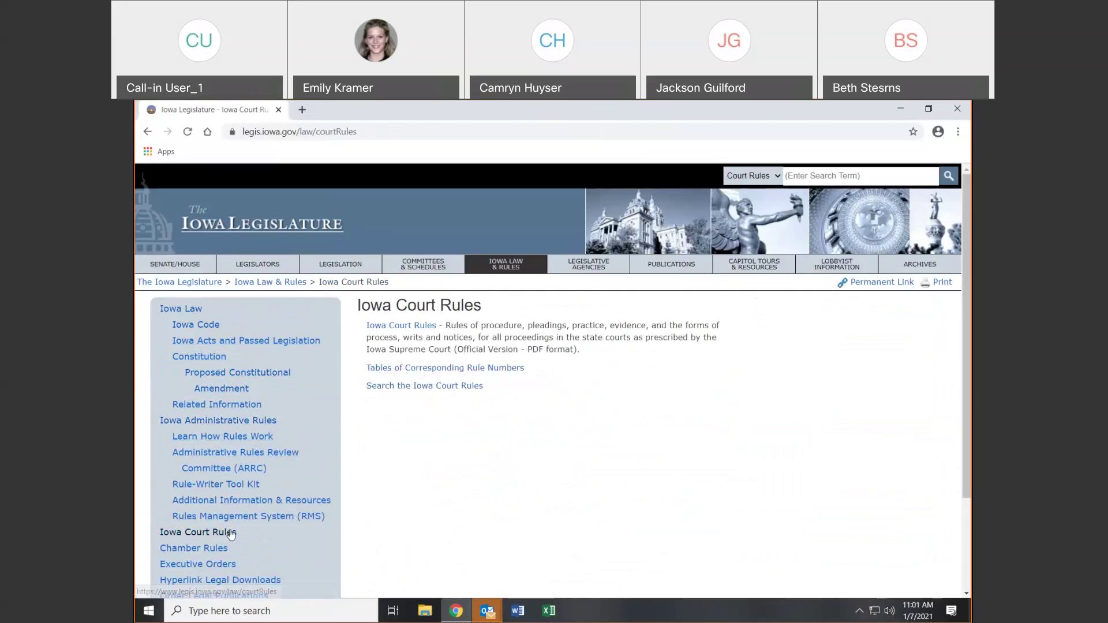
{"action": "left_click", "coordinate": [401, 326]}
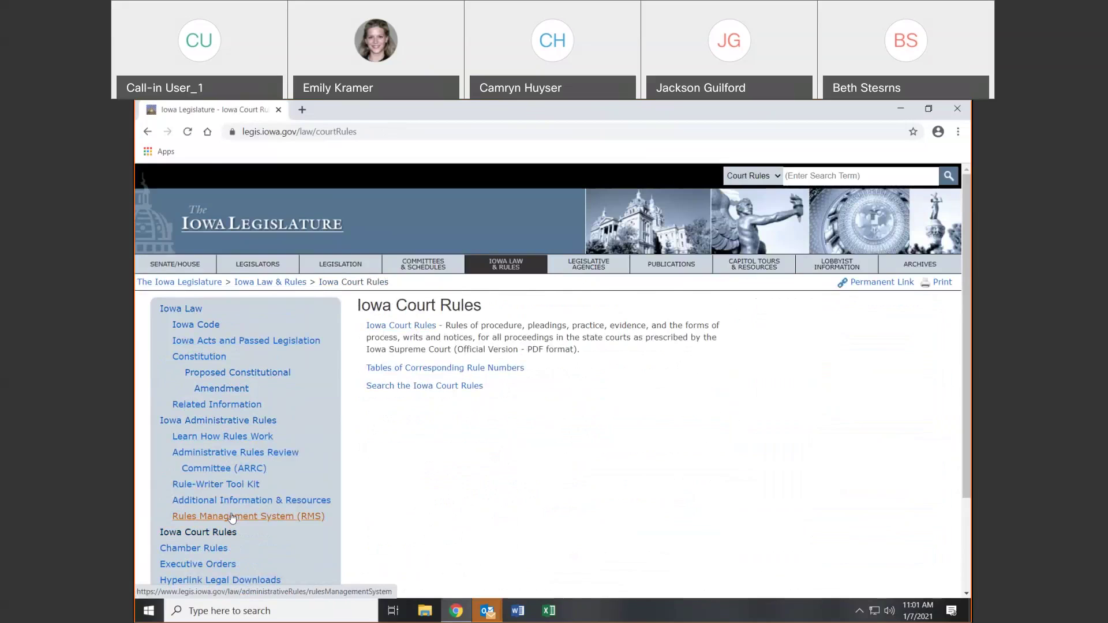
{"action": "scroll", "coordinate": [231, 508], "scroll_direction": "down", "scroll_amount": 1}
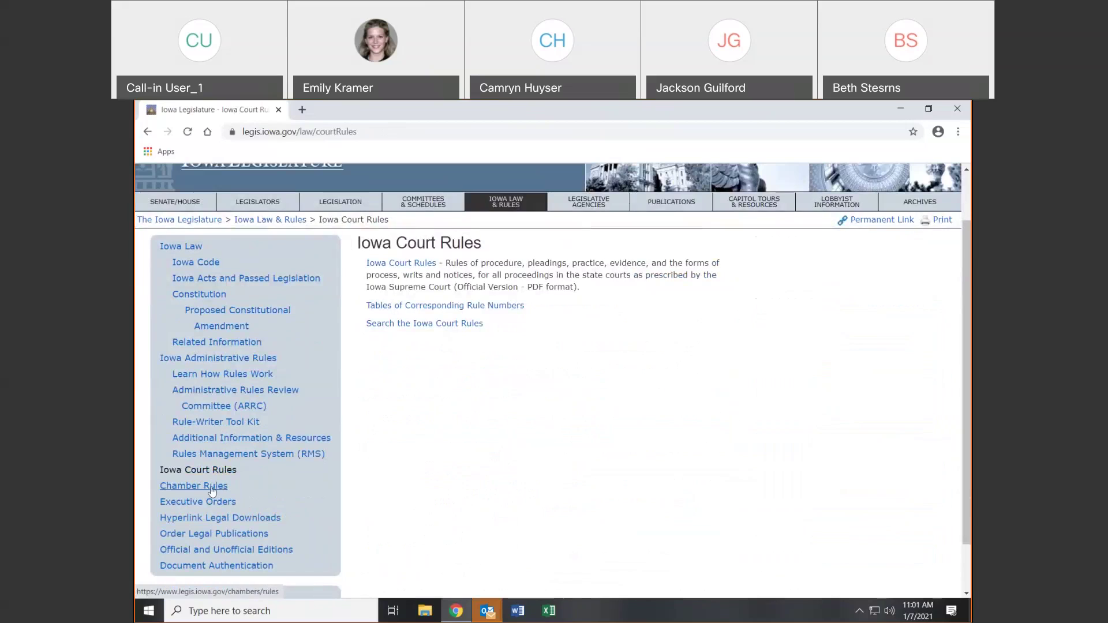
{"action": "left_click", "coordinate": [205, 502]}
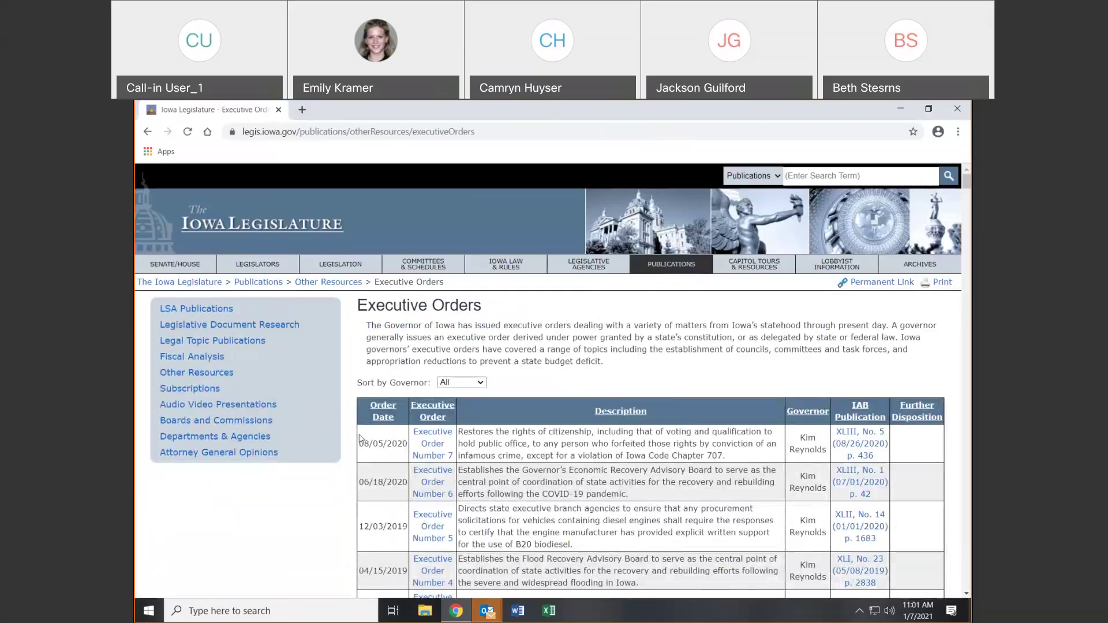
Filter executive orders to Governor Culver, go back, then open the Iowa Law & Rules overview
{"action": "left_click", "coordinate": [480, 385]}
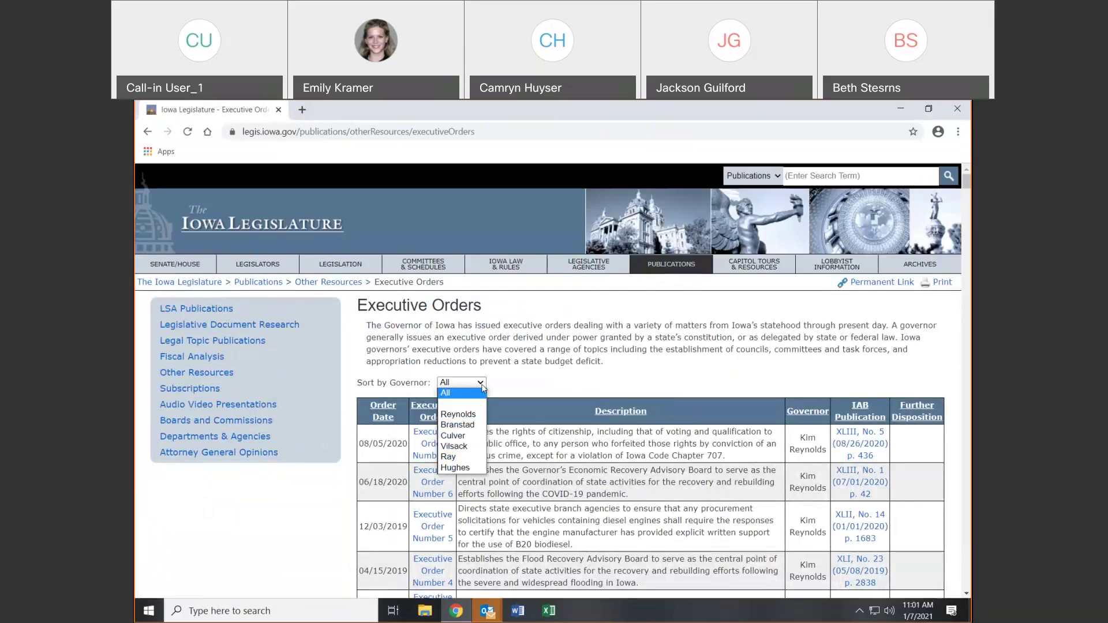
{"action": "left_click", "coordinate": [463, 436]}
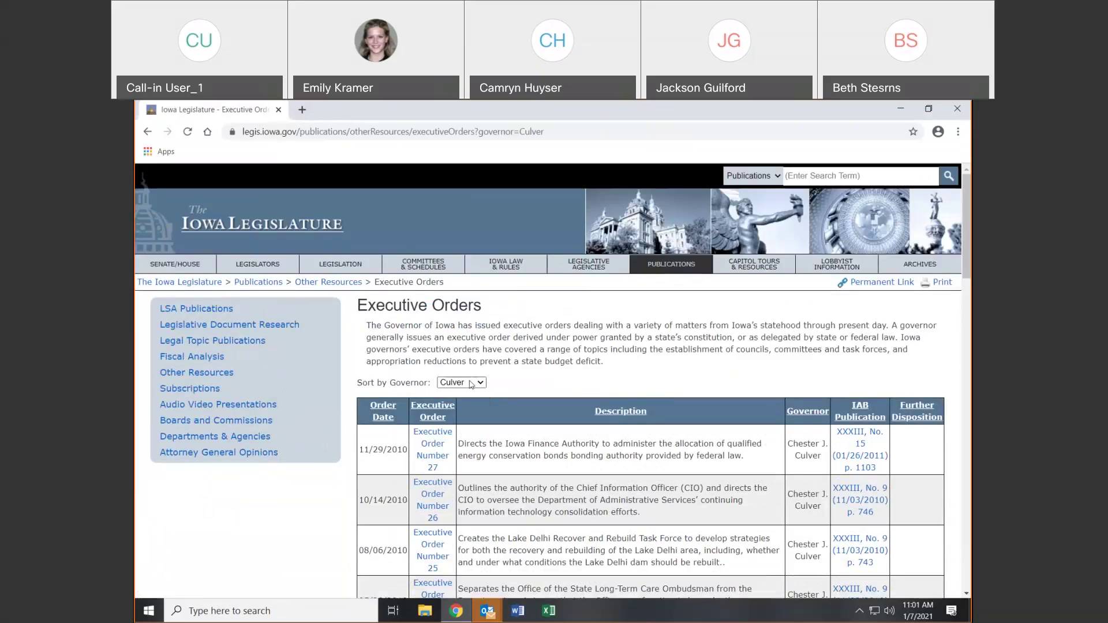
{"action": "left_click", "coordinate": [149, 132]}
{"action": "left_click", "coordinate": [532, 270]}
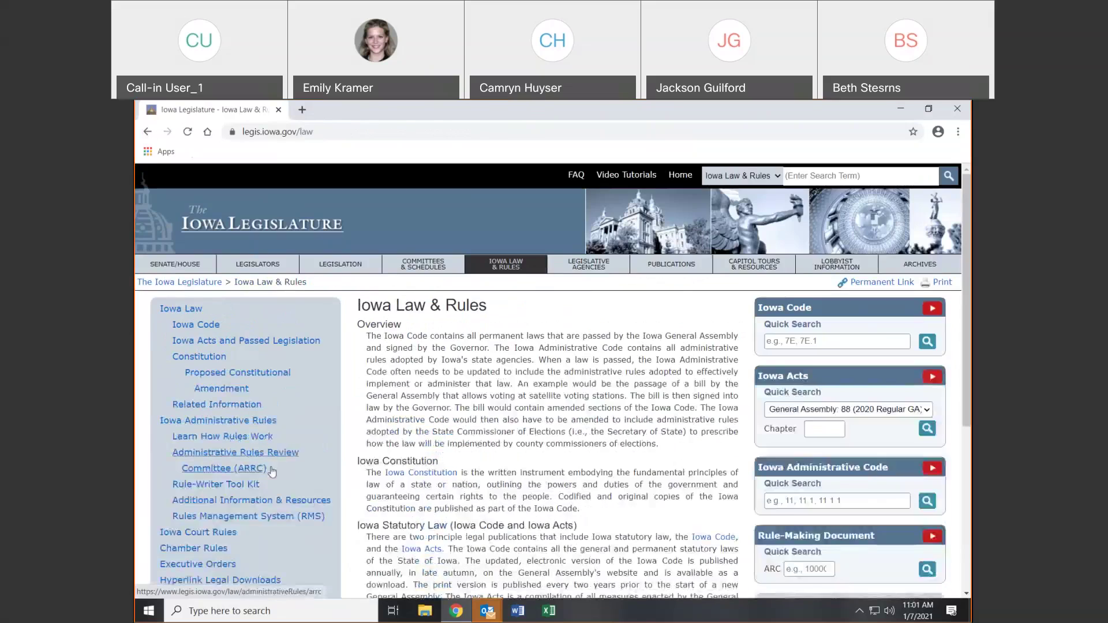
Go to Legislative Agencies to see the Central Nonpartisan Staff page
{"action": "scroll", "coordinate": [191, 508], "scroll_direction": "down", "scroll_amount": 1}
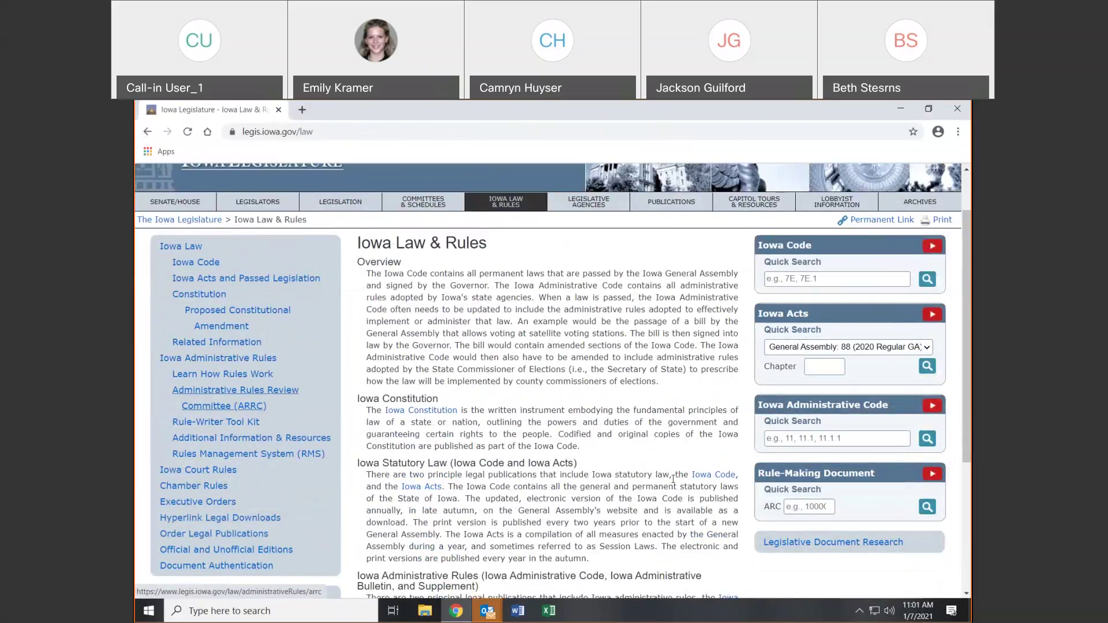
{"action": "left_click", "coordinate": [595, 206]}
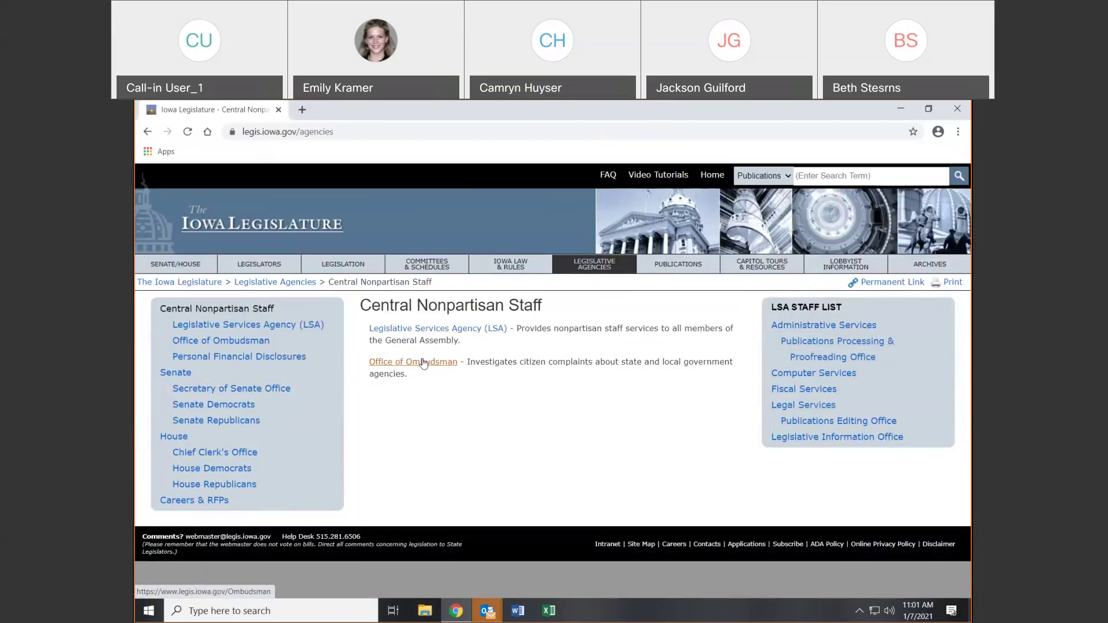
{"action": "left_click", "coordinate": [431, 328]}
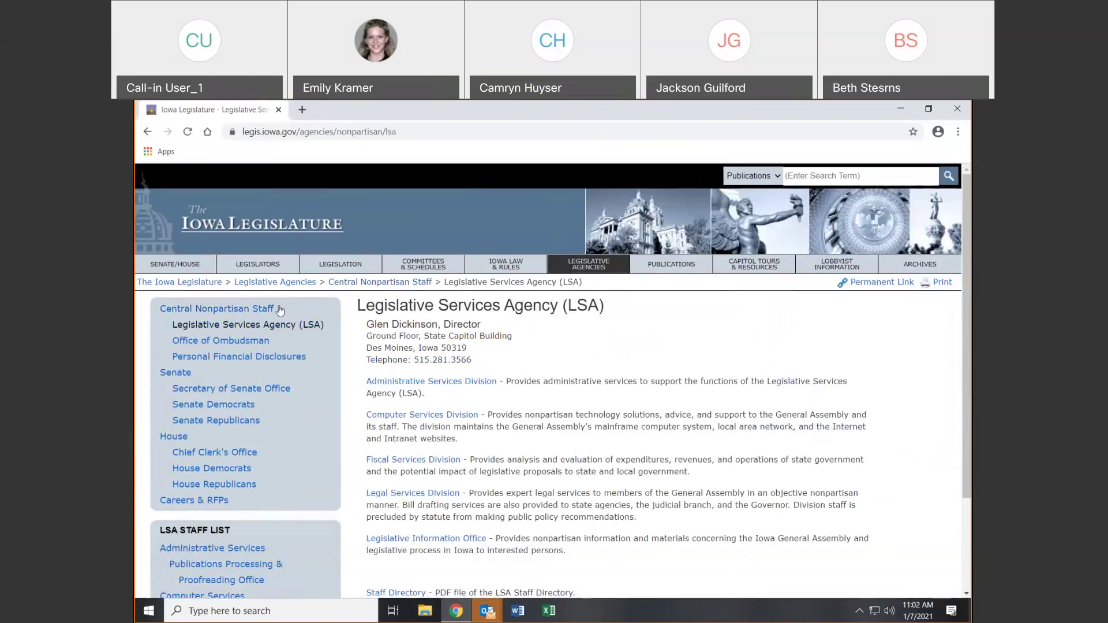
{"action": "left_click", "coordinate": [212, 547]}
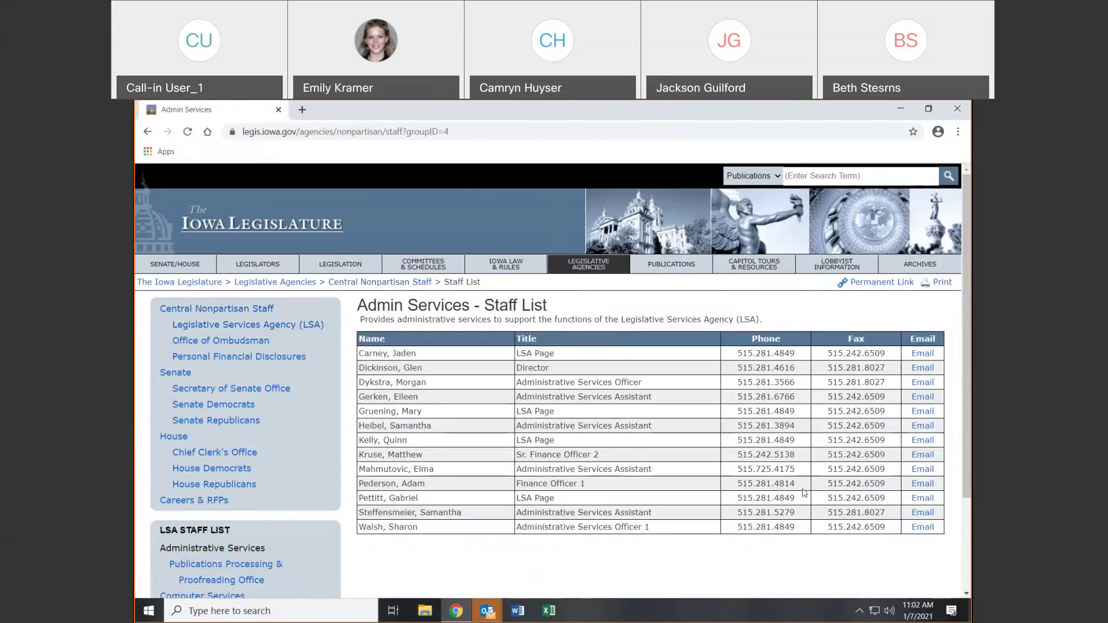
{"action": "left_click", "coordinate": [149, 138]}
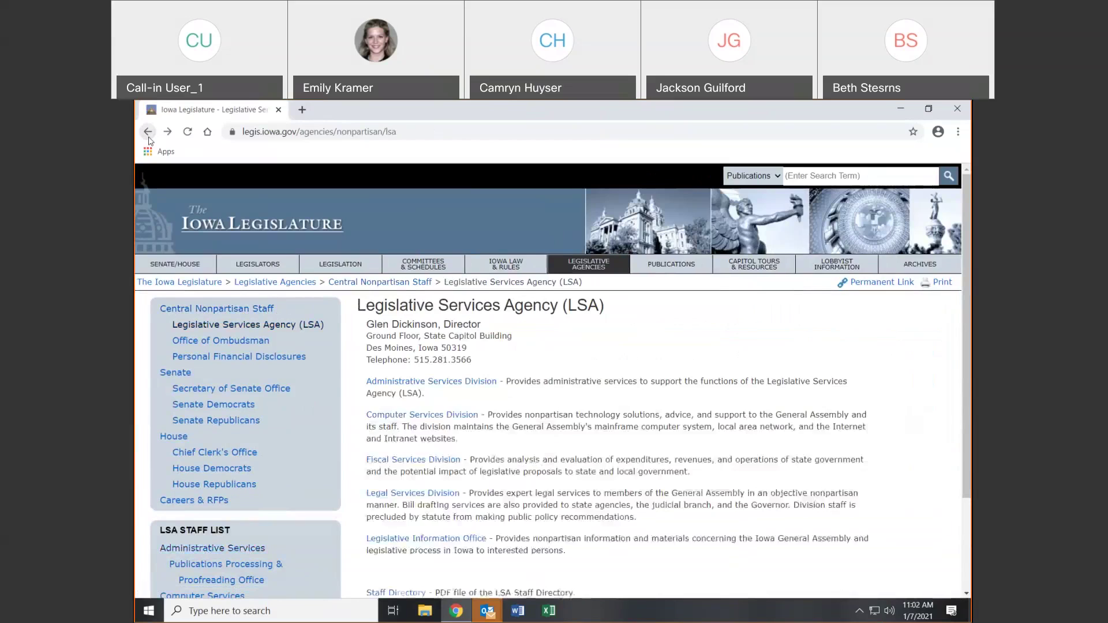
{"action": "left_click", "coordinate": [148, 137]}
{"action": "left_click", "coordinate": [447, 362]}
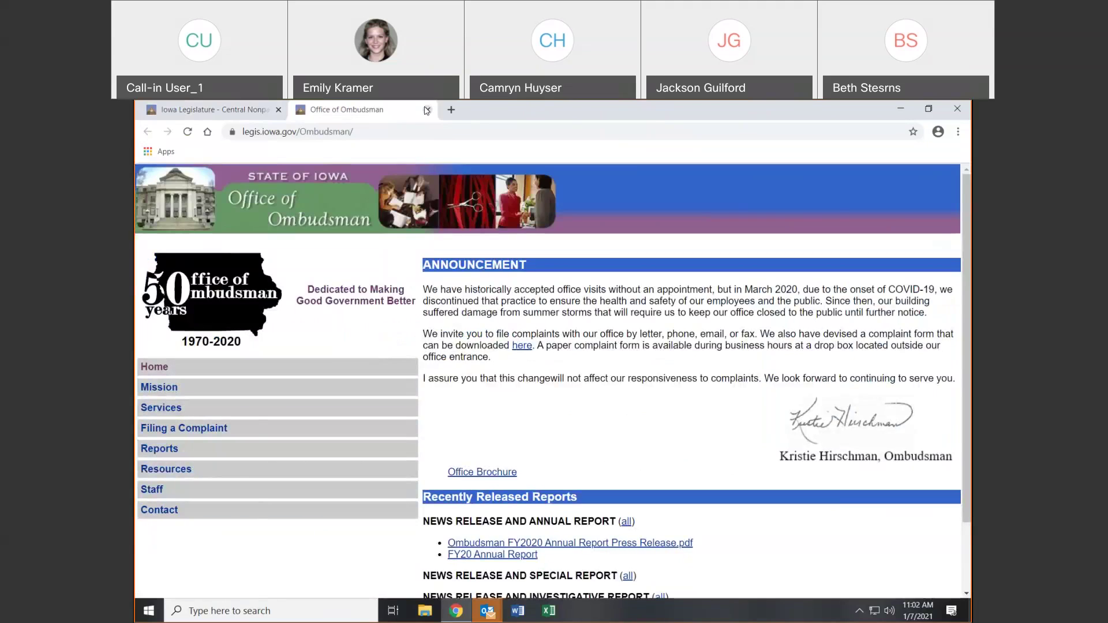
{"action": "left_click", "coordinate": [426, 110]}
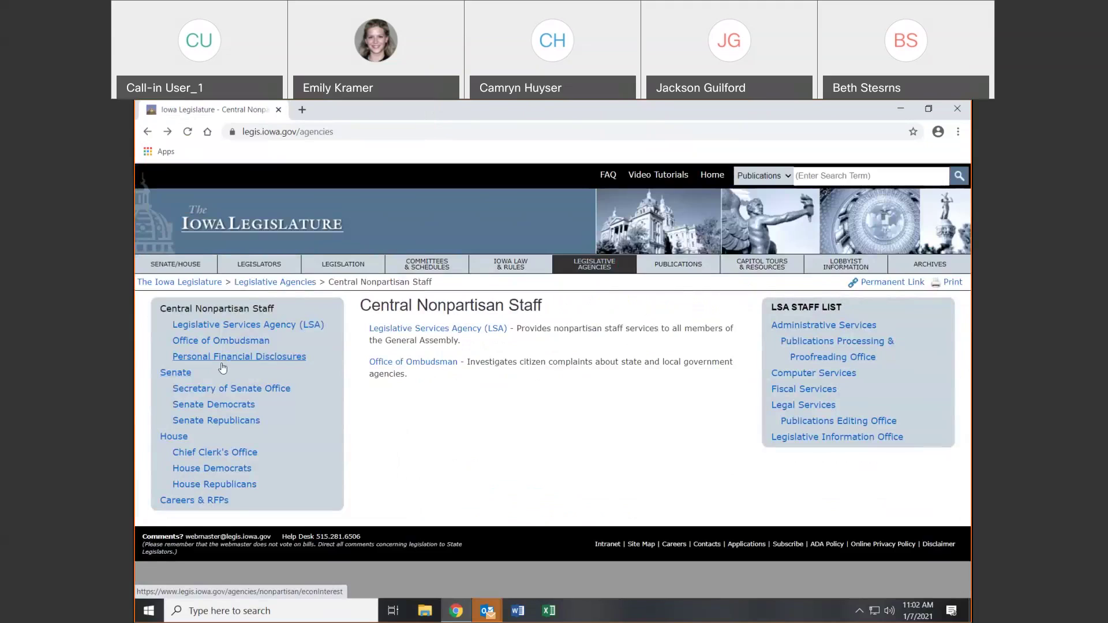
Open the Secretary of Senate Office page and review its contact tables, highlighting the Senate Journal heading
{"action": "left_click", "coordinate": [202, 394]}
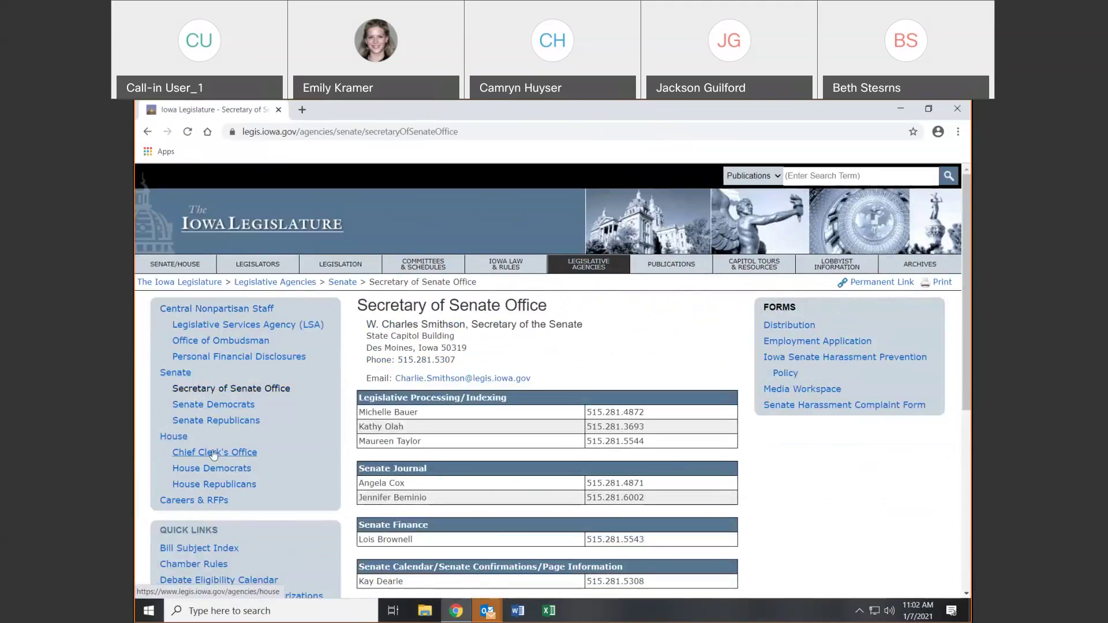
{"action": "left_click", "coordinate": [214, 454]}
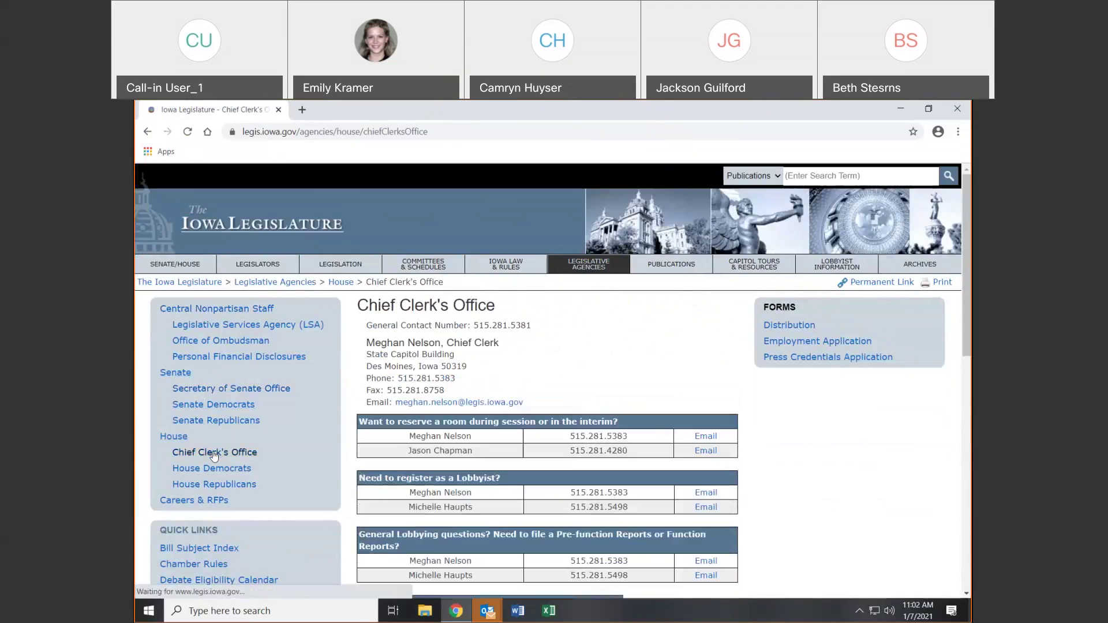
{"action": "left_click", "coordinate": [241, 394]}
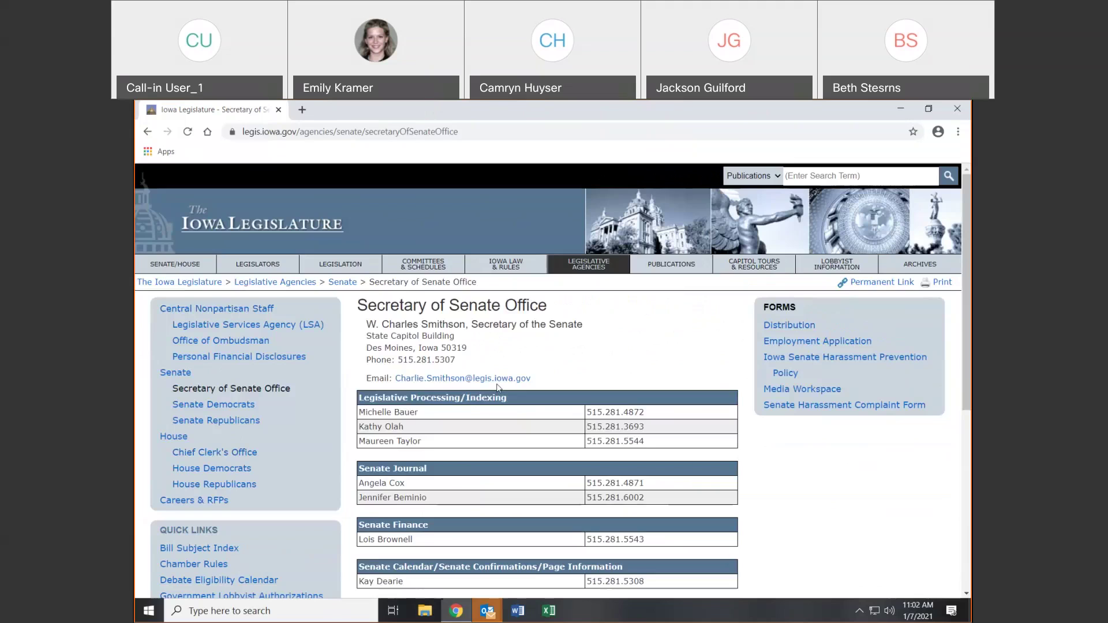
{"action": "scroll", "coordinate": [563, 455], "scroll_direction": "down", "scroll_amount": 1}
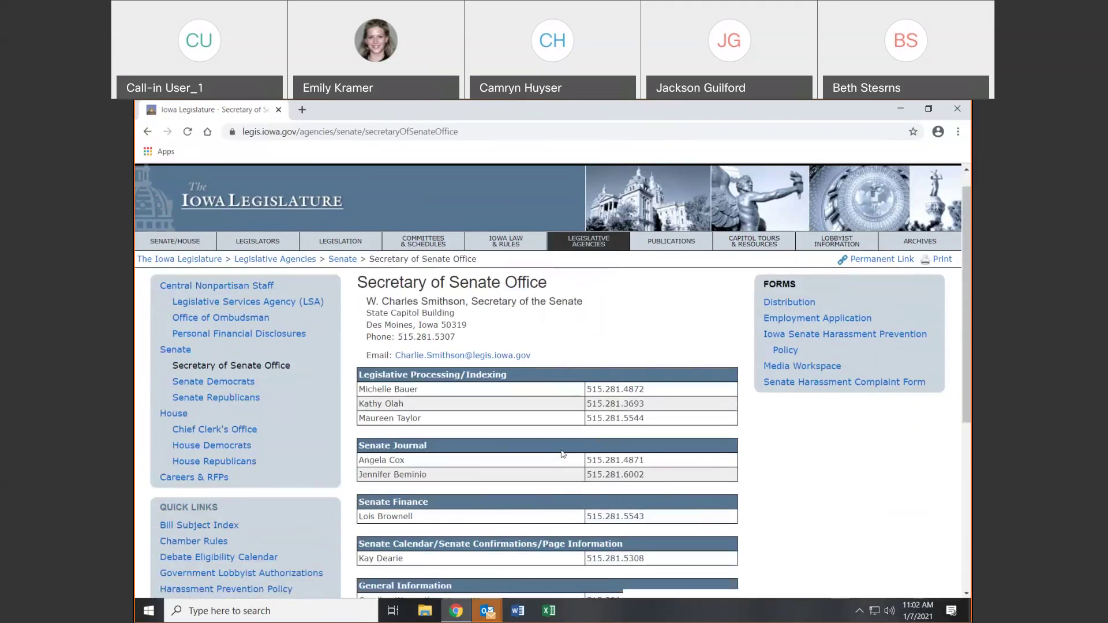
{"action": "scroll", "coordinate": [562, 454], "scroll_direction": "down", "scroll_amount": 2}
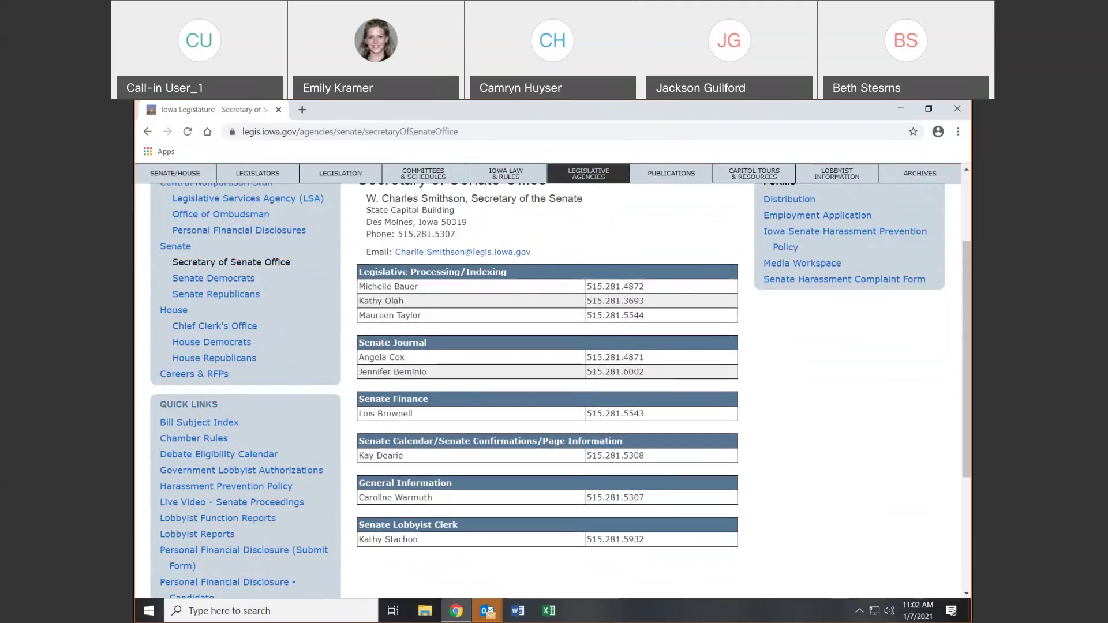
{"action": "left_click_drag", "start_coordinate": [433, 350], "coordinate": [361, 342]}
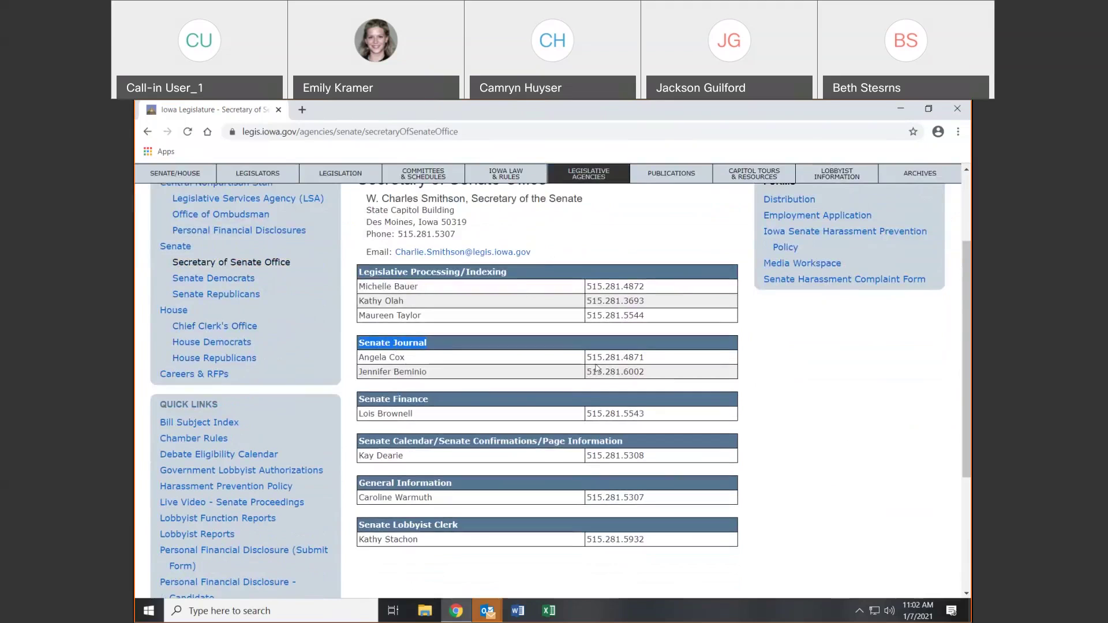
{"action": "scroll", "coordinate": [957, 445], "scroll_direction": "up", "scroll_amount": 3}
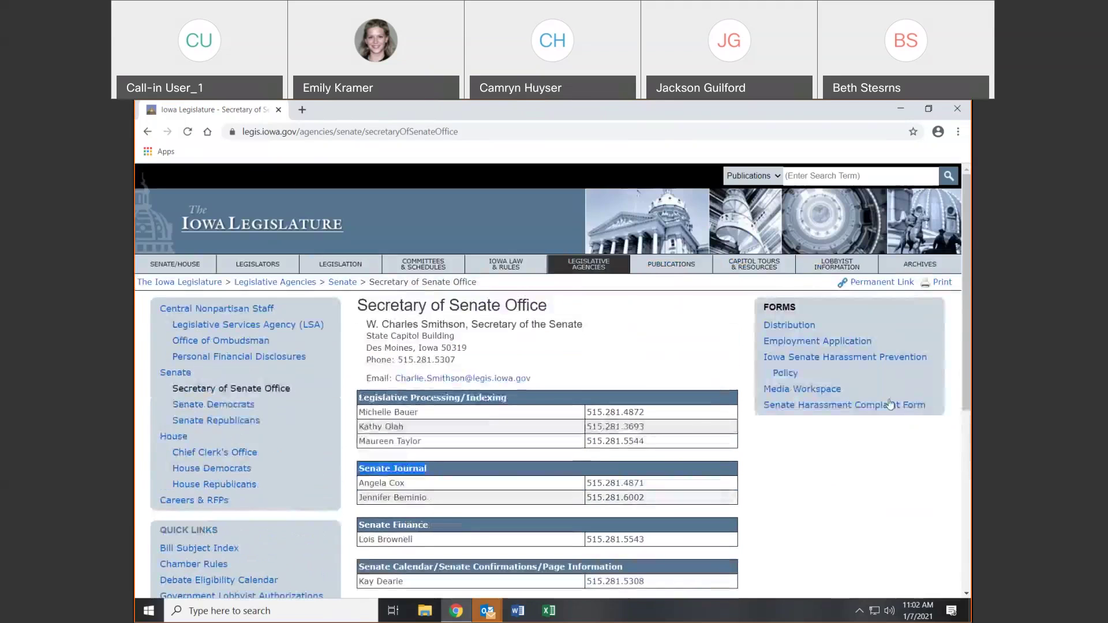
Look over the Secretary of Senate Forms box, then go to the Chief Clerk's Office page
{"action": "left_click", "coordinate": [771, 357]}
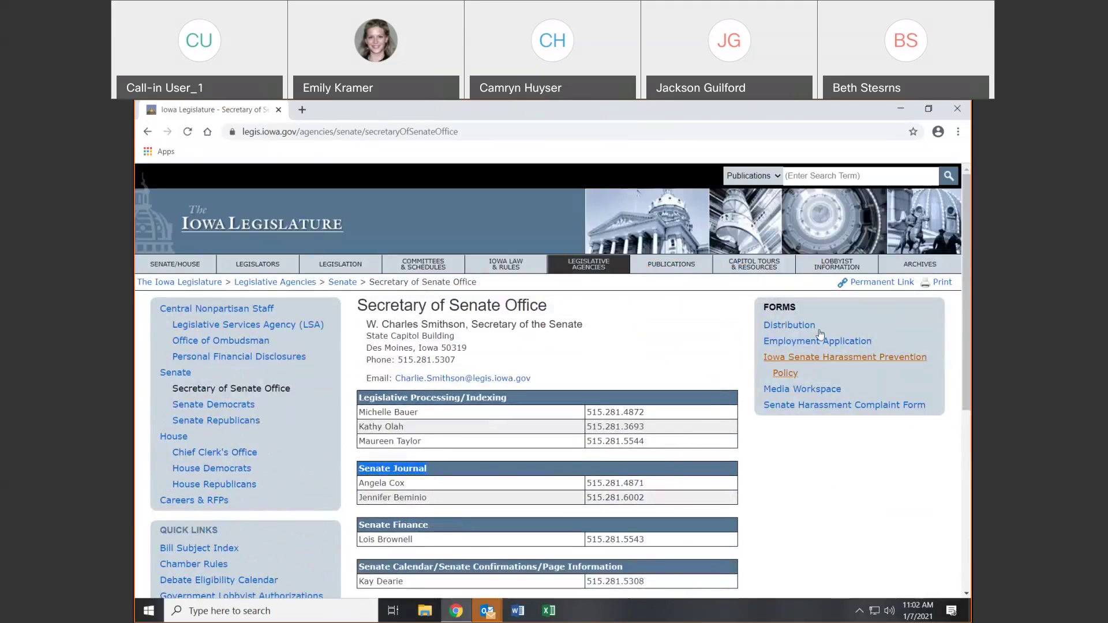
{"action": "left_click", "coordinate": [807, 420]}
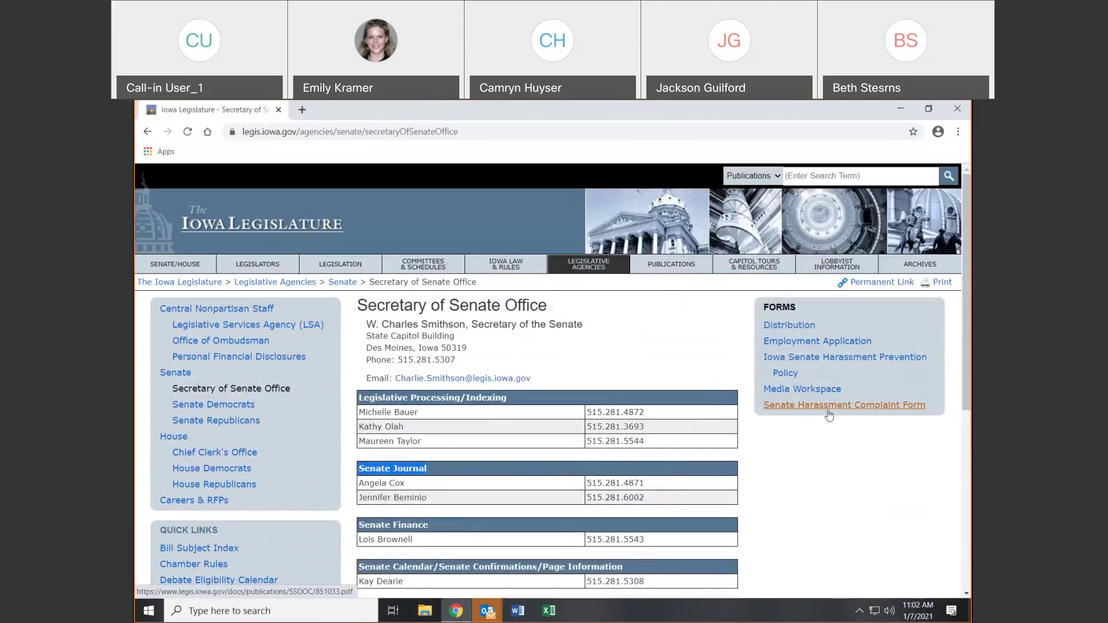
{"action": "scroll", "coordinate": [513, 365], "scroll_direction": "down", "scroll_amount": 3}
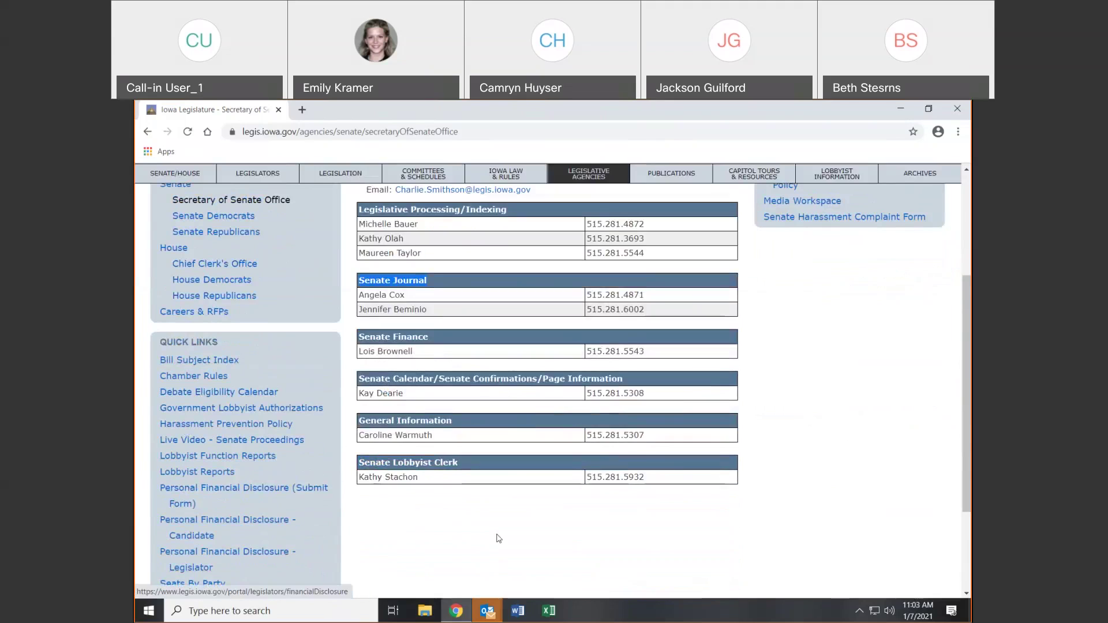
{"action": "scroll", "coordinate": [528, 542], "scroll_direction": "up", "scroll_amount": 3}
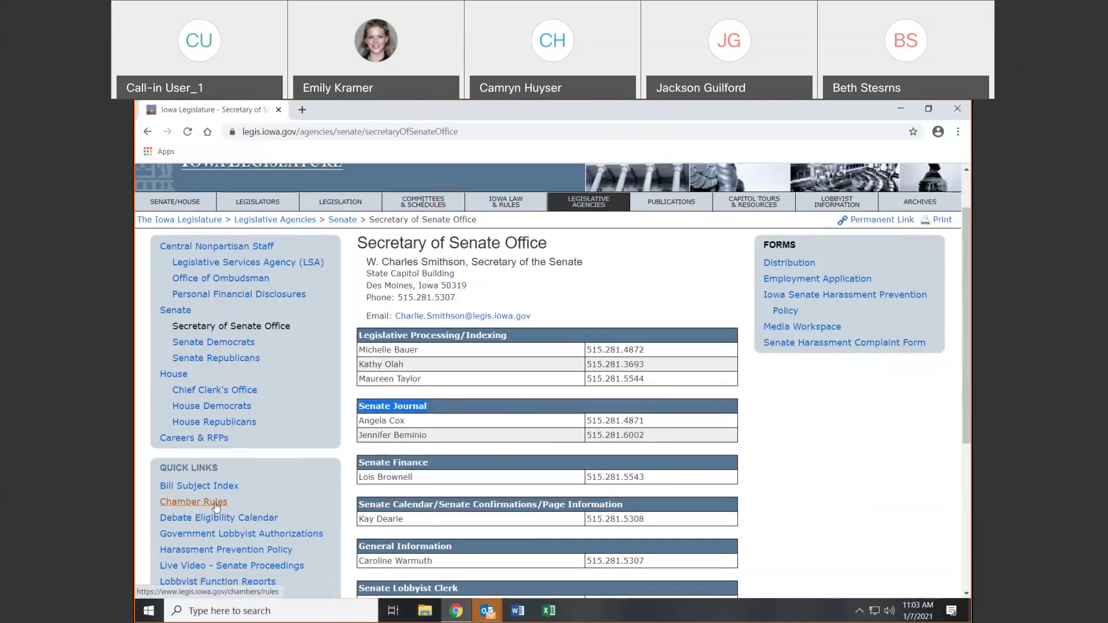
{"action": "left_click", "coordinate": [233, 391]}
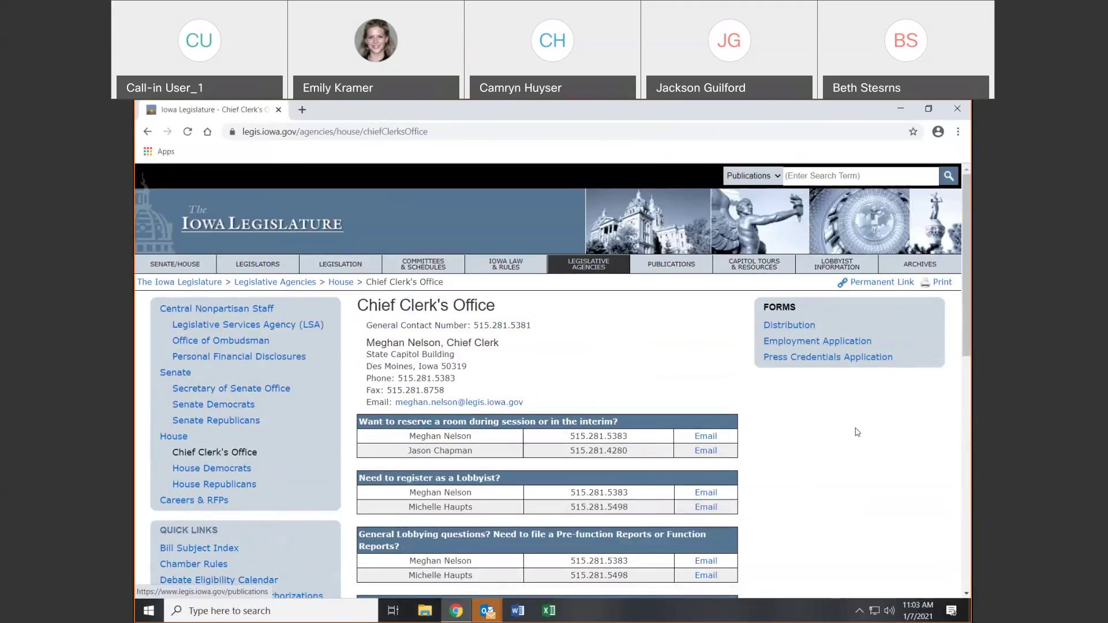
{"action": "scroll", "coordinate": [777, 413], "scroll_direction": "down", "scroll_amount": 2}
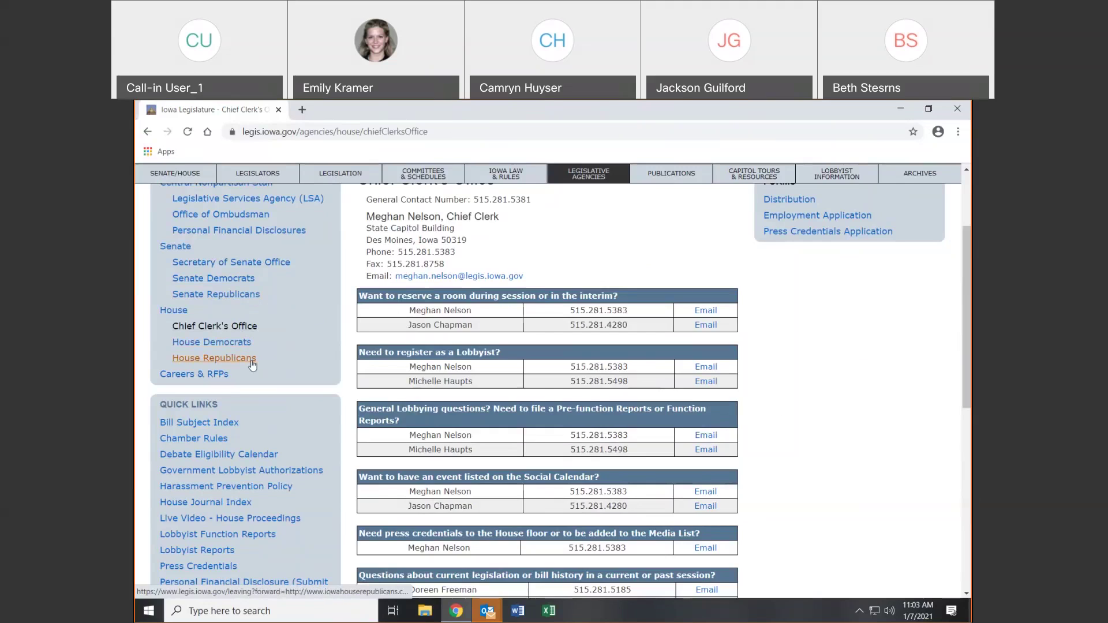
{"action": "left_click", "coordinate": [251, 284]}
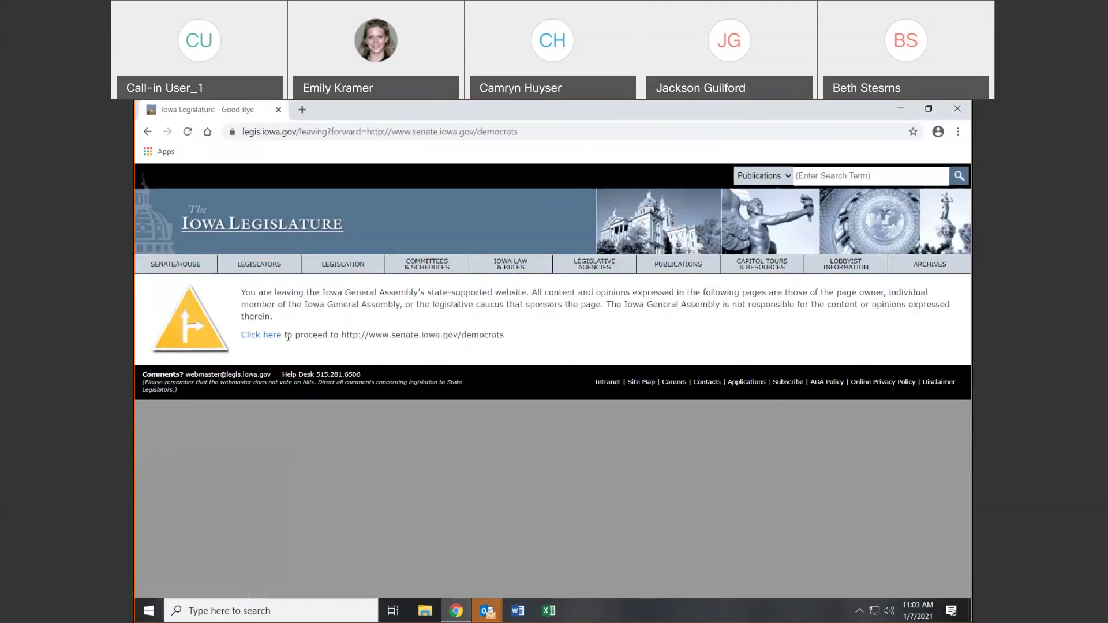
{"action": "left_click", "coordinate": [275, 341]}
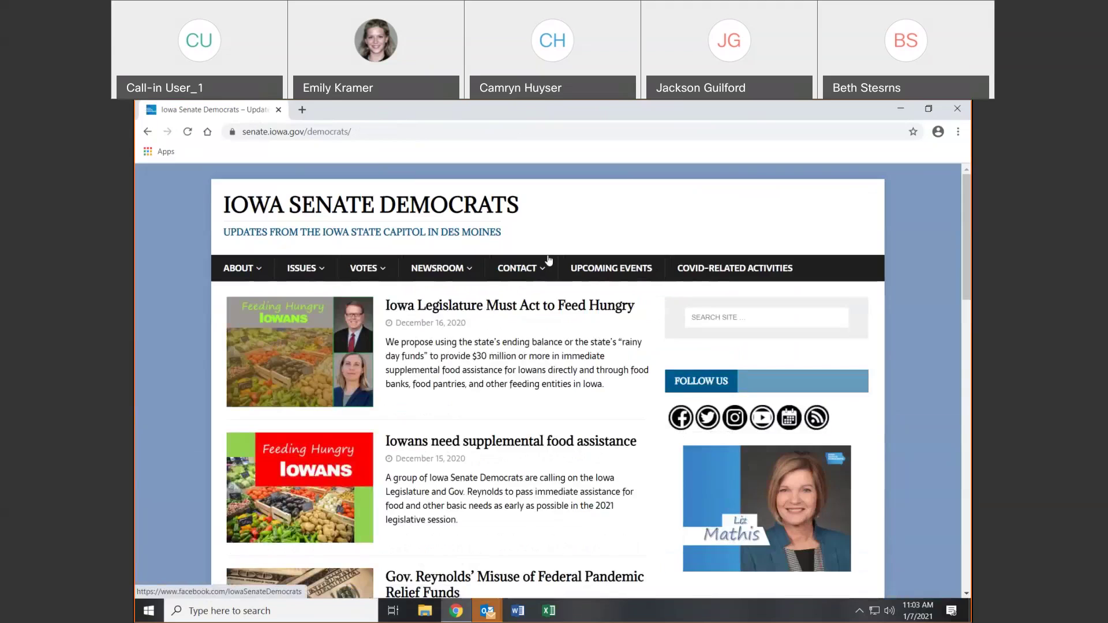
{"action": "left_click", "coordinate": [151, 136]}
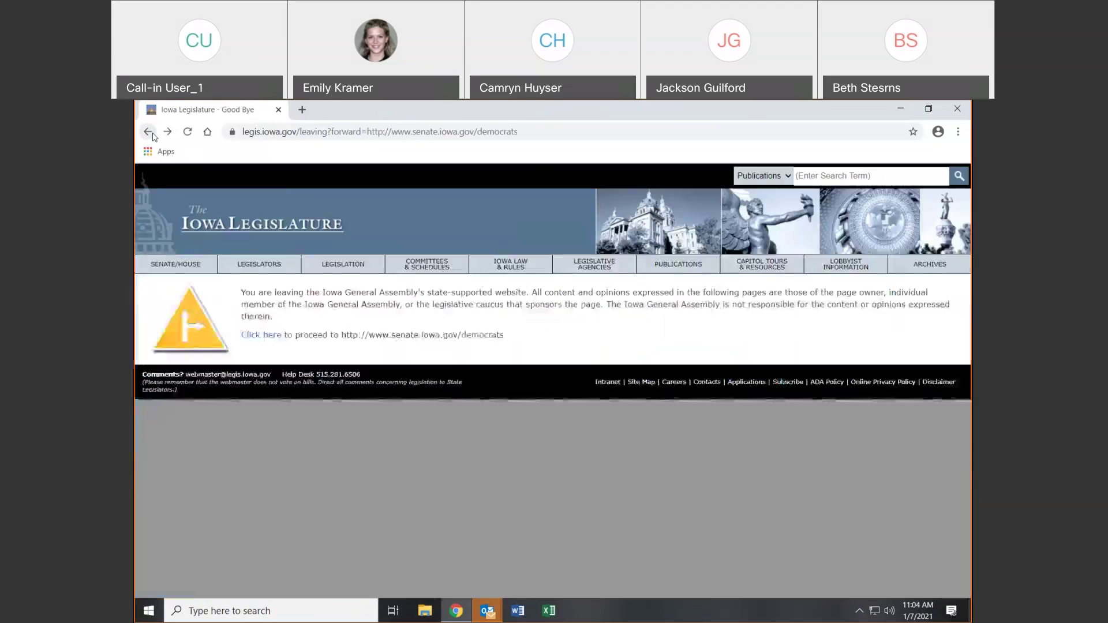
{"action": "left_click", "coordinate": [149, 133]}
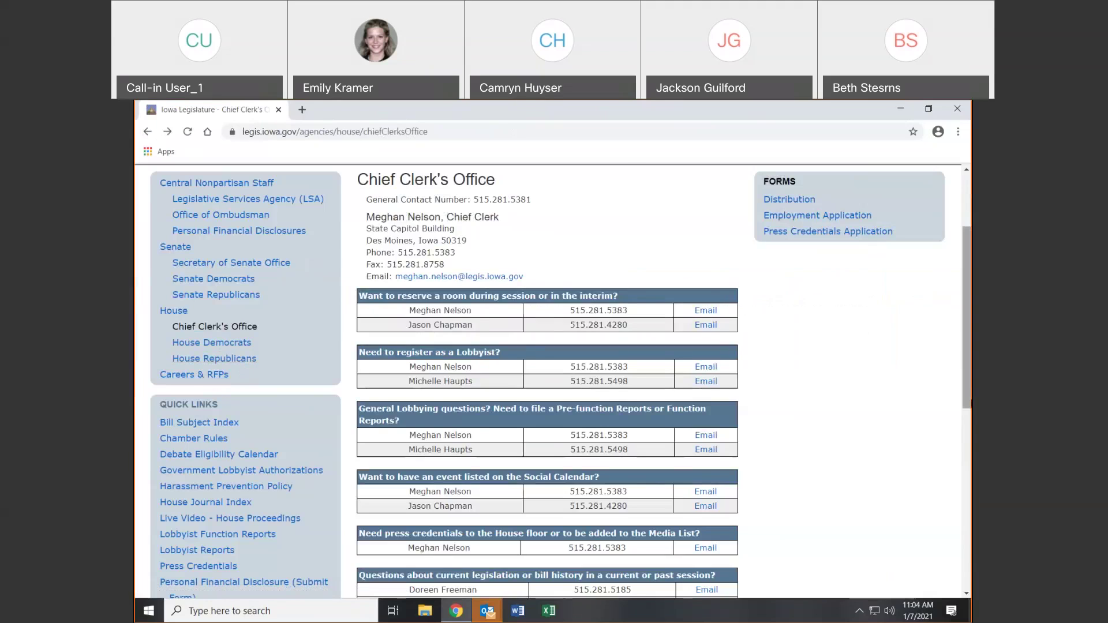
{"action": "scroll", "coordinate": [671, 584], "scroll_direction": "down", "scroll_amount": 8}
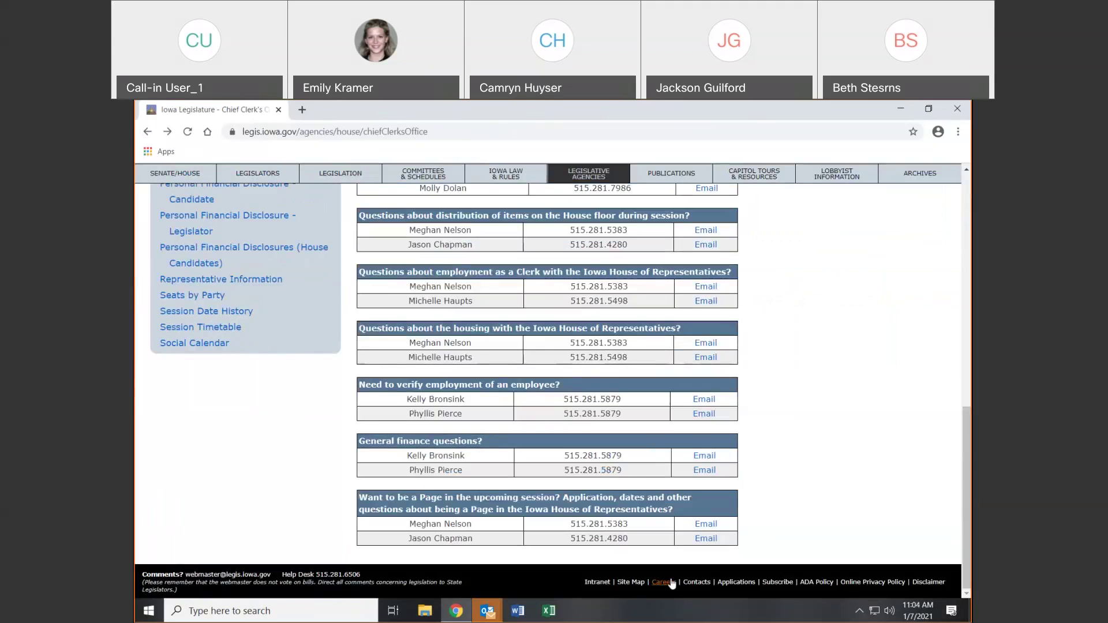
View the Careers listings, then reach the LSA Publications page through Legislative Agencies
{"action": "left_click", "coordinate": [671, 581]}
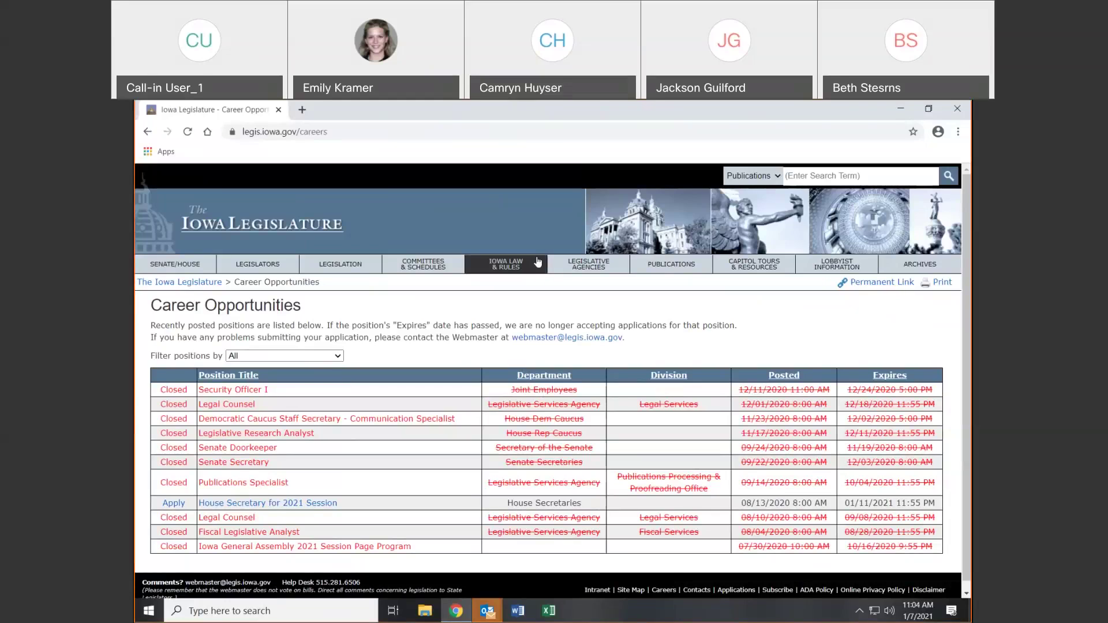
{"action": "left_click", "coordinate": [588, 263]}
{"action": "left_click", "coordinate": [660, 269]}
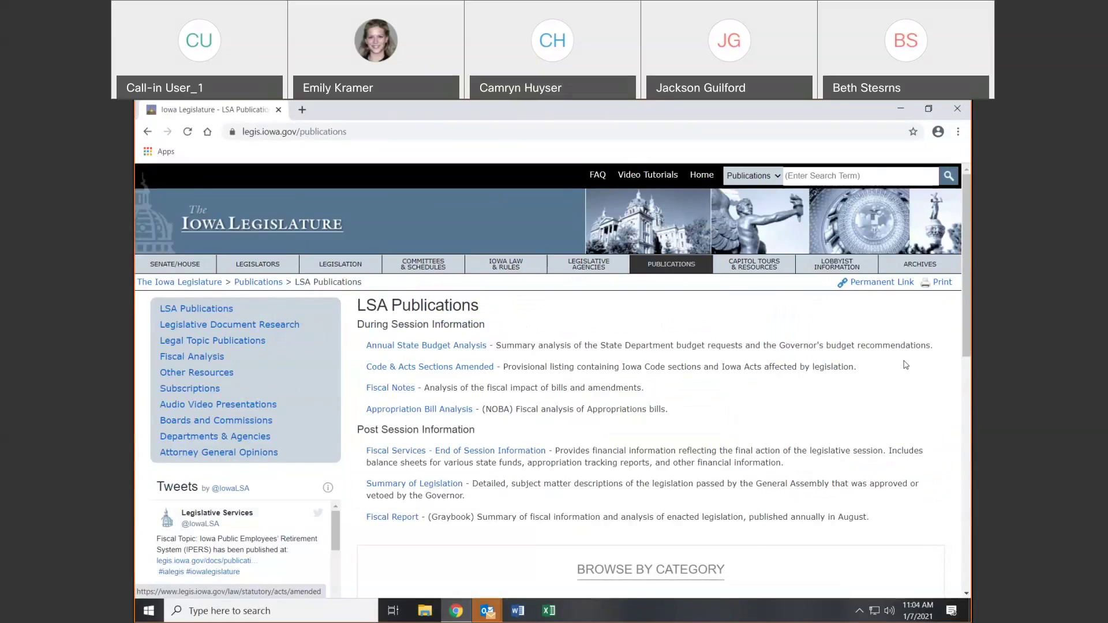
Glance at the Education category publications, then open Legislative Document Research from the sidebar
{"action": "scroll", "coordinate": [905, 365], "scroll_direction": "down", "scroll_amount": 3}
{"action": "scroll", "coordinate": [906, 365], "scroll_direction": "down", "scroll_amount": 3}
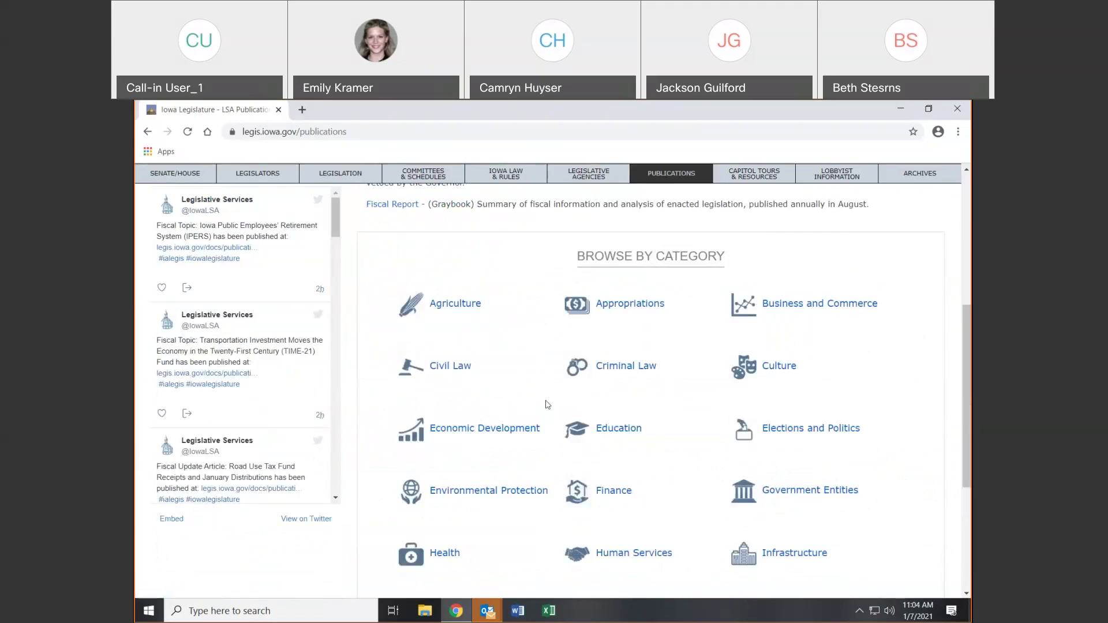
{"action": "left_click", "coordinate": [617, 428]}
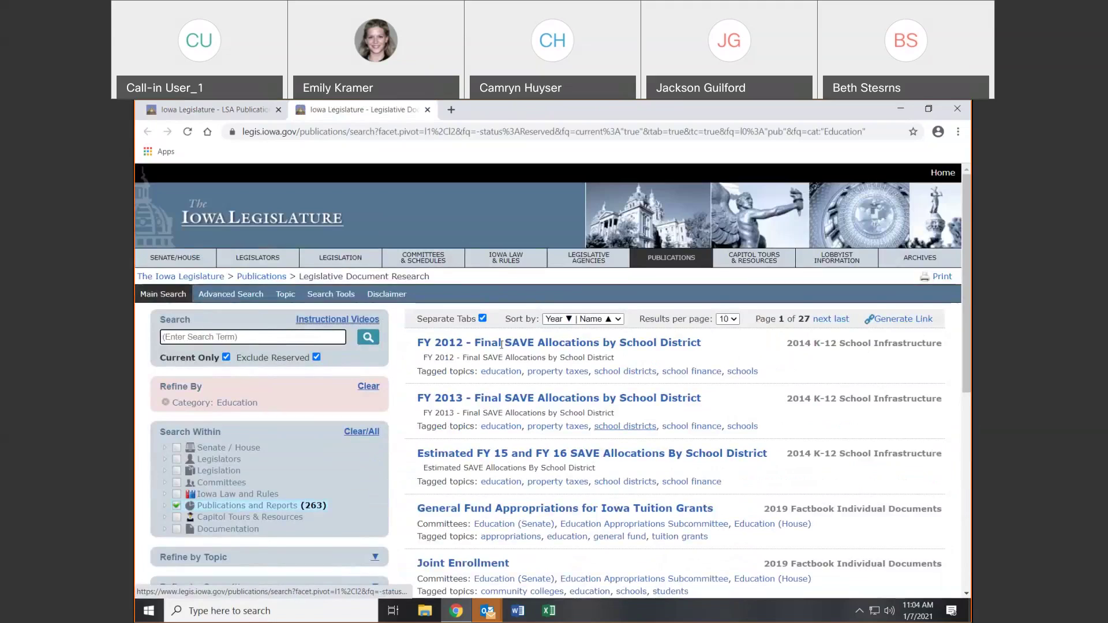
{"action": "left_click", "coordinate": [427, 110]}
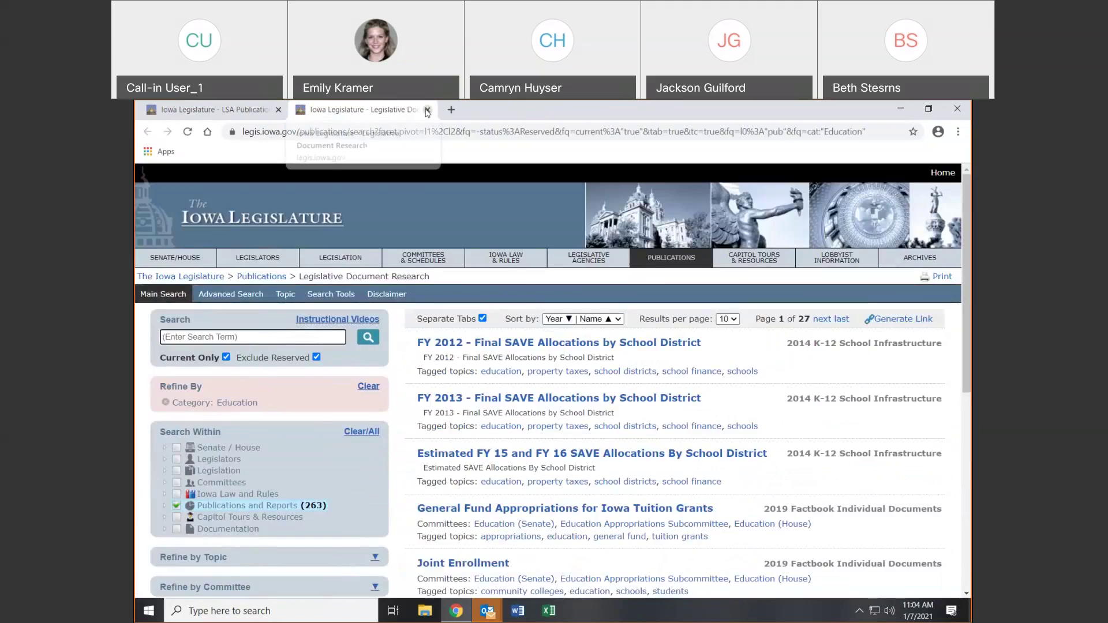
{"action": "scroll", "coordinate": [481, 355], "scroll_direction": "up", "scroll_amount": 5}
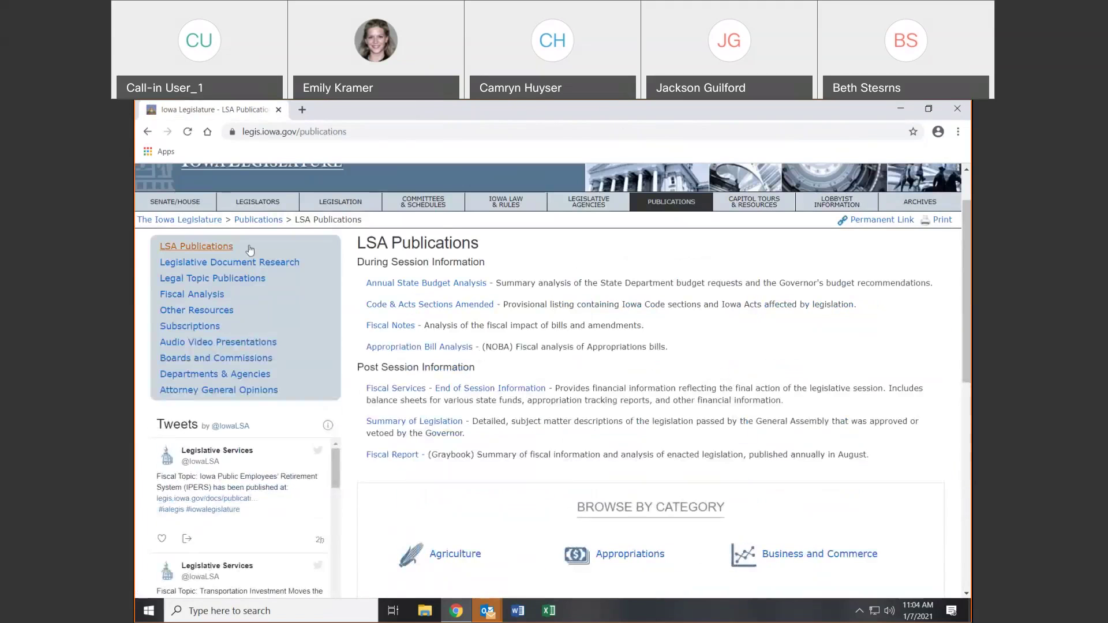
{"action": "left_click", "coordinate": [234, 263]}
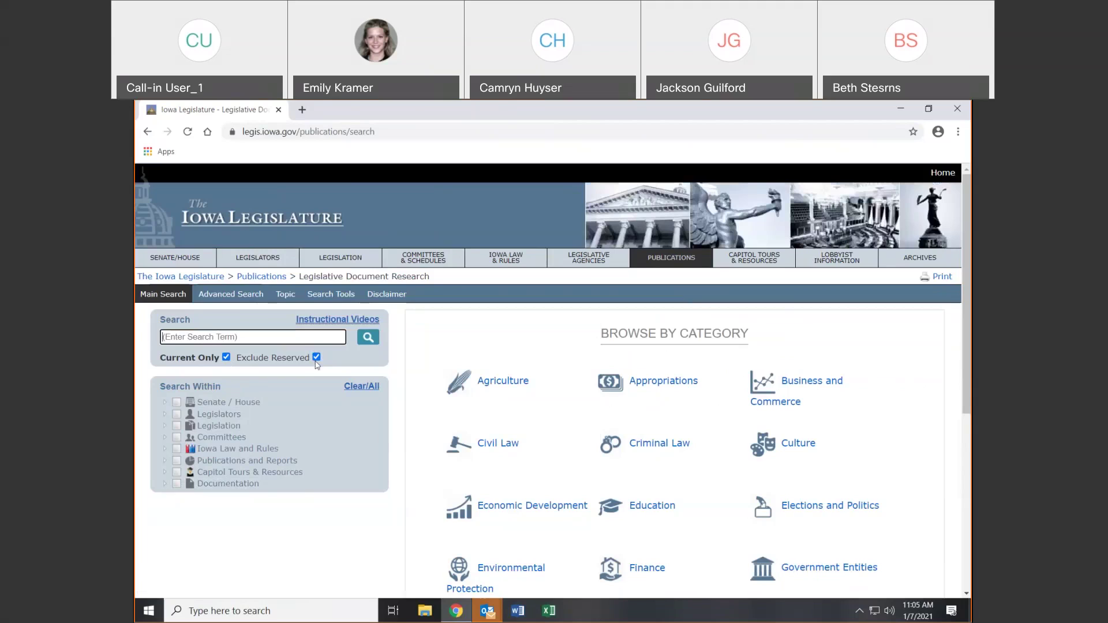
{"action": "left_click", "coordinate": [346, 322]}
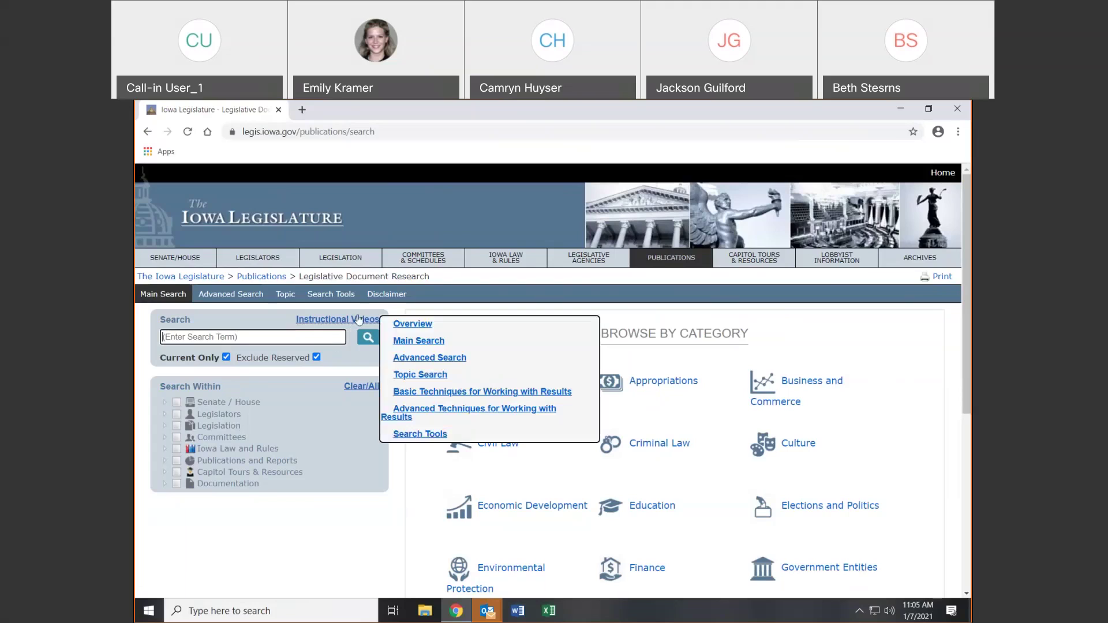
{"action": "mouse_move", "coordinate": [374, 323]}
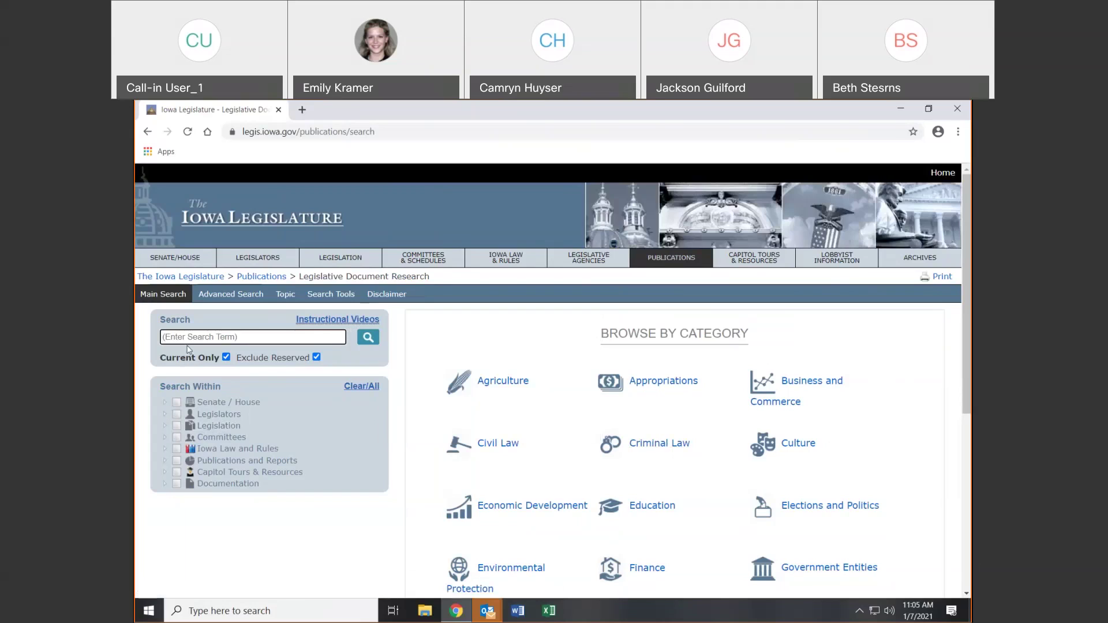
{"action": "type", "text": "safety"}
Search documents for 'safety' and filter the results to Legislation
{"action": "key", "text": "Return"}
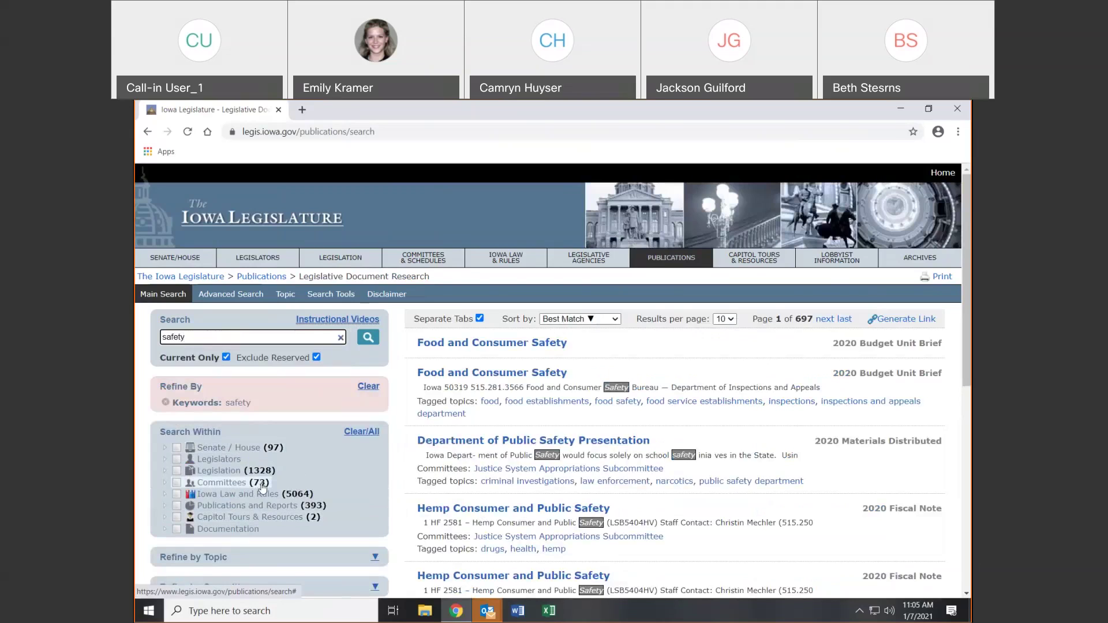
{"action": "left_click", "coordinate": [178, 471]}
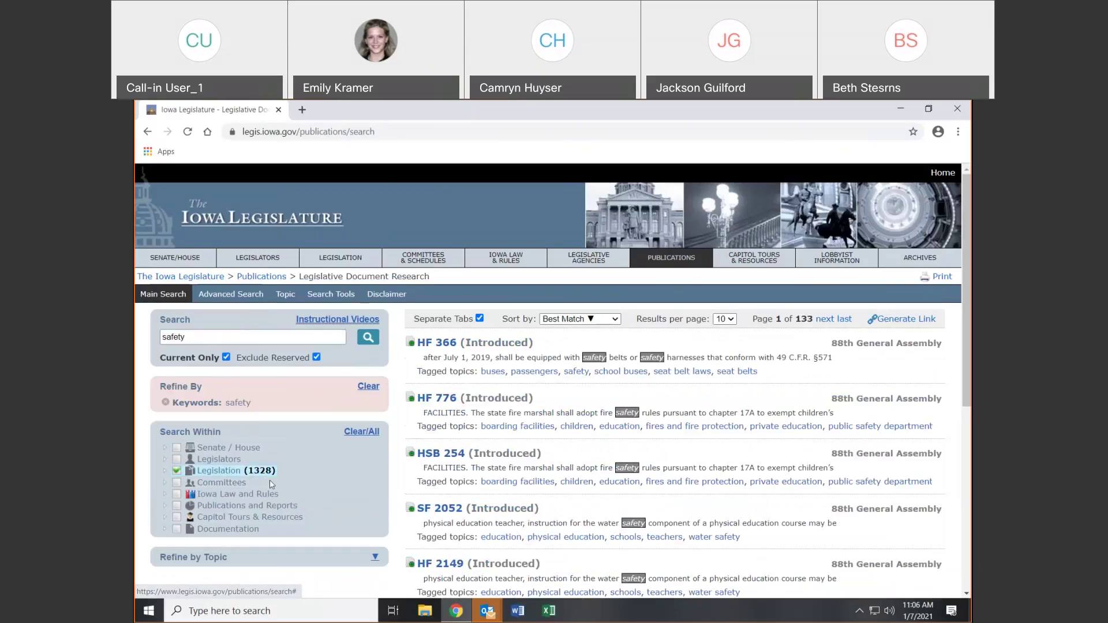
{"action": "left_click", "coordinate": [165, 472]}
{"action": "left_click", "coordinate": [226, 357]}
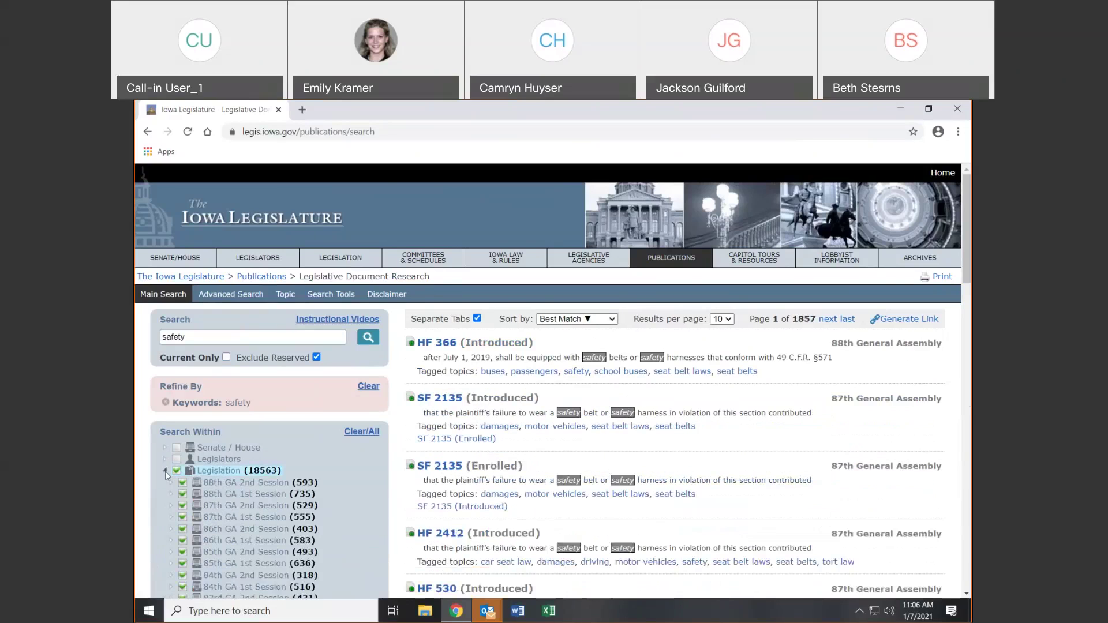
{"action": "left_click", "coordinate": [165, 471]}
{"action": "left_click", "coordinate": [165, 471]}
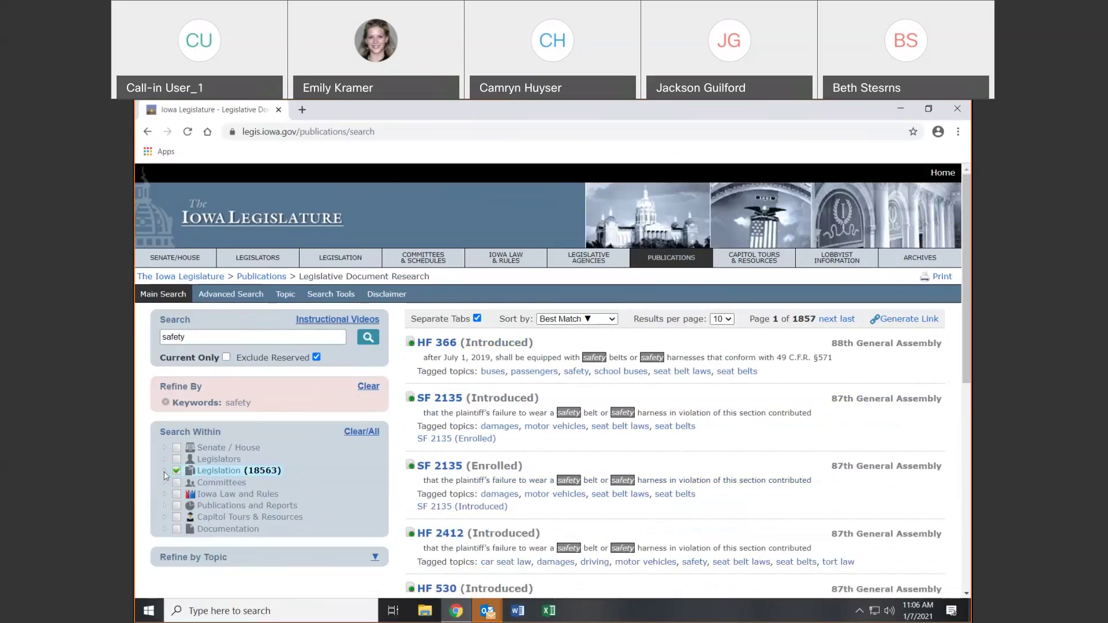
{"action": "left_click", "coordinate": [176, 472]}
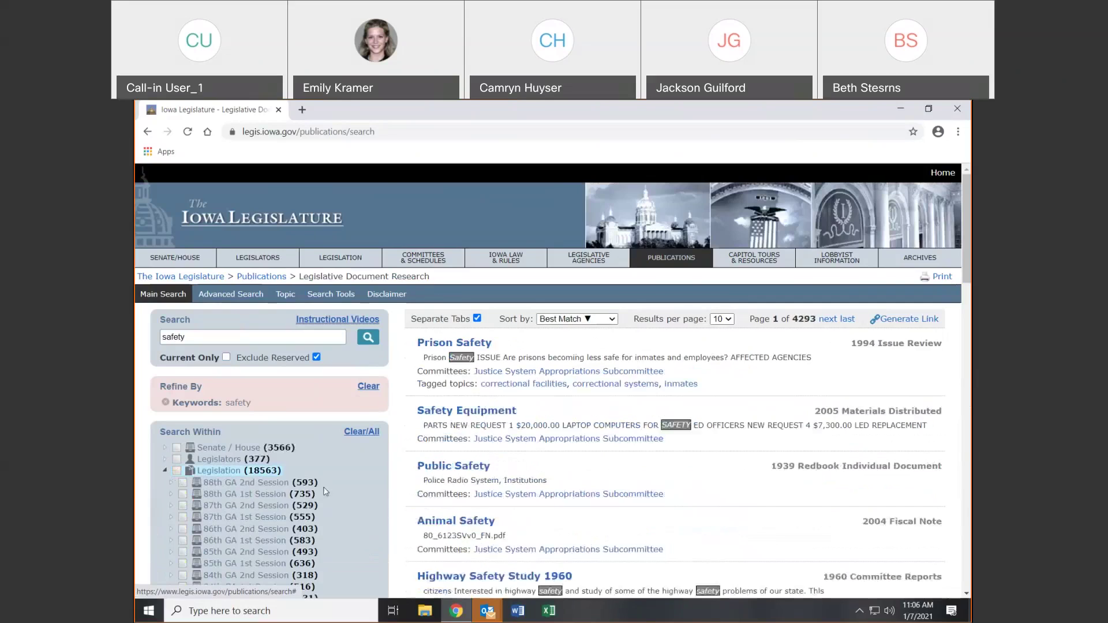
Narrow to 88th GA 2nd Session enrolled House bills (29) and open HF 2312's text
{"action": "left_click", "coordinate": [170, 482]}
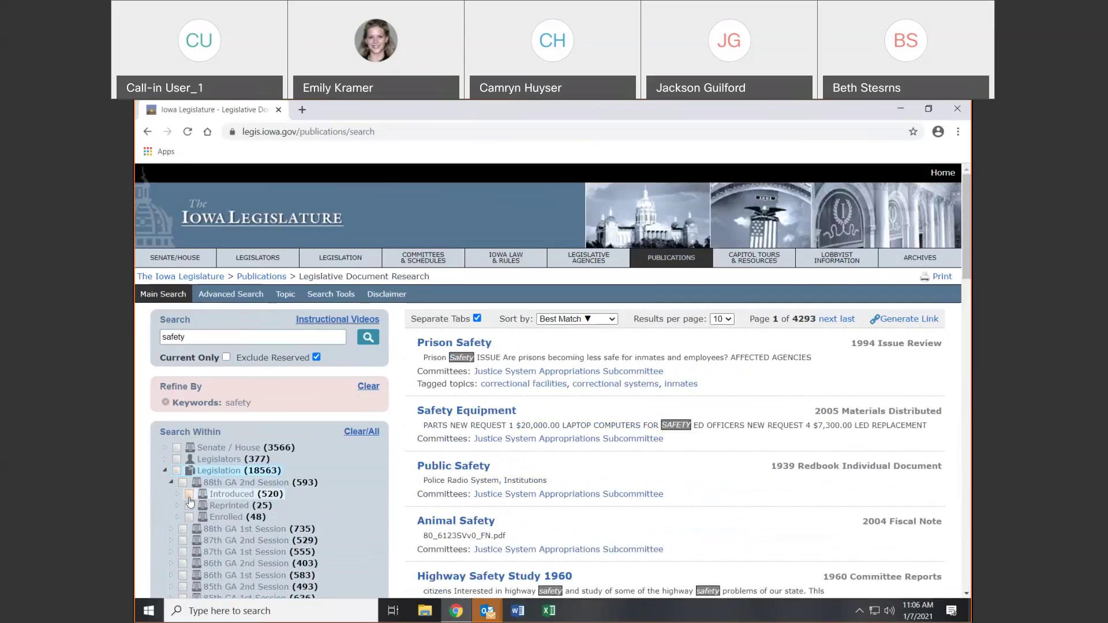
{"action": "left_click", "coordinate": [178, 517]}
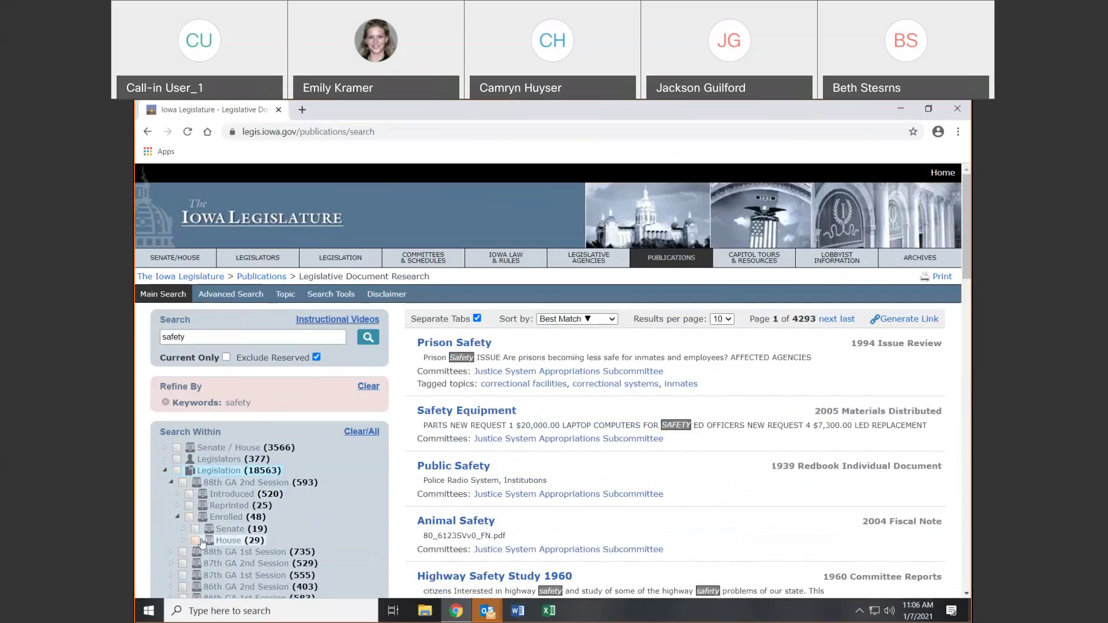
{"action": "left_click", "coordinate": [195, 540]}
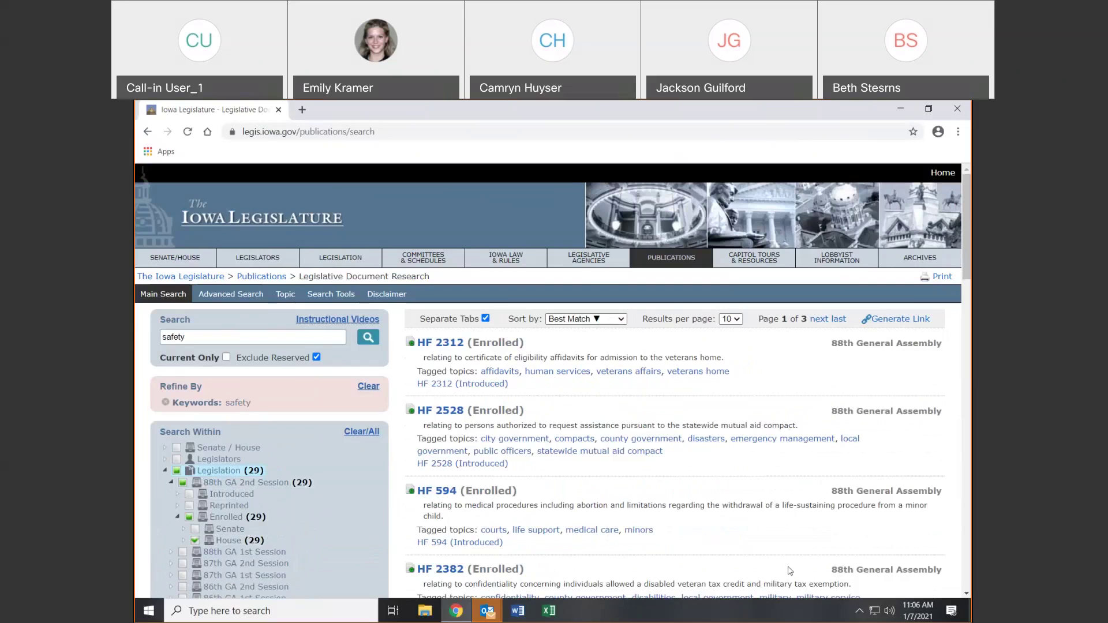
{"action": "left_click", "coordinate": [448, 346]}
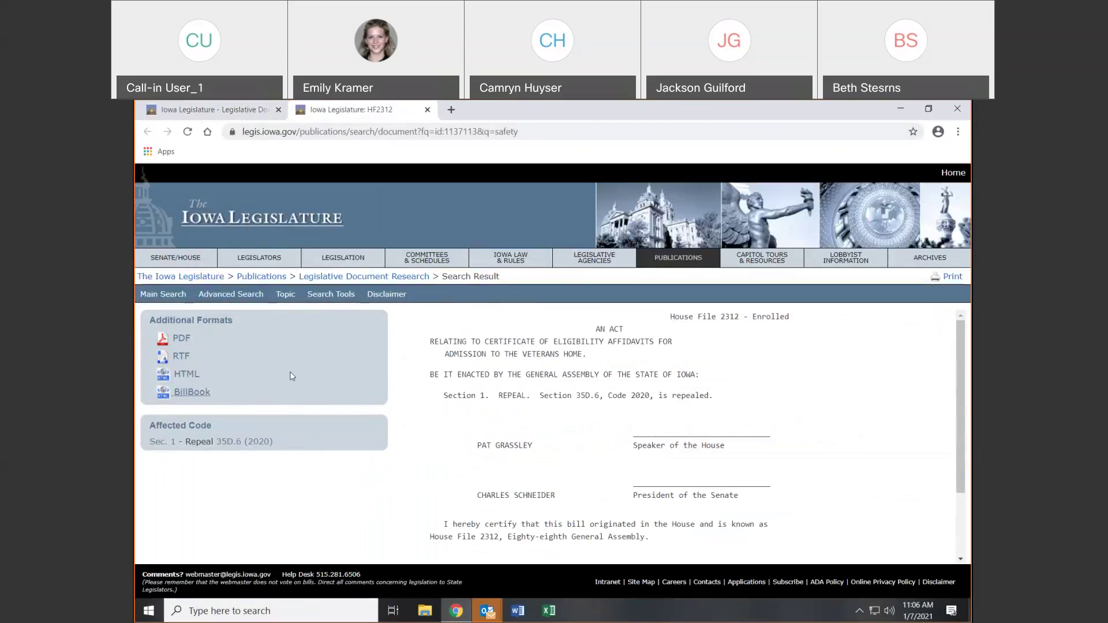
Close the HF 2312 tab and keep 10 results per page
{"action": "left_click", "coordinate": [427, 110]}
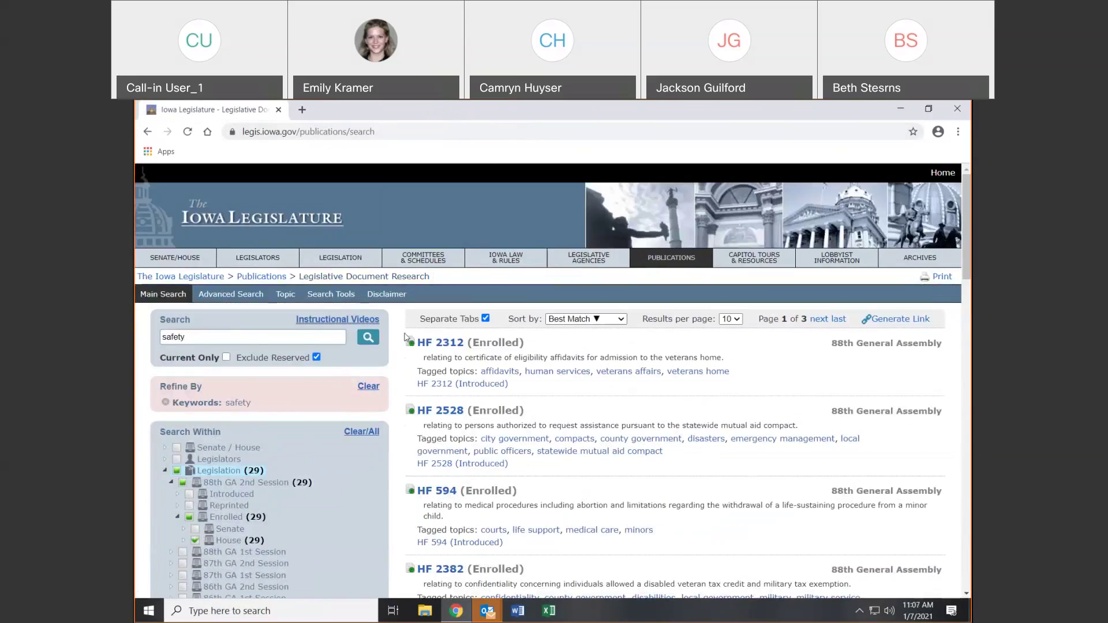
{"action": "mouse_move", "coordinate": [411, 344]}
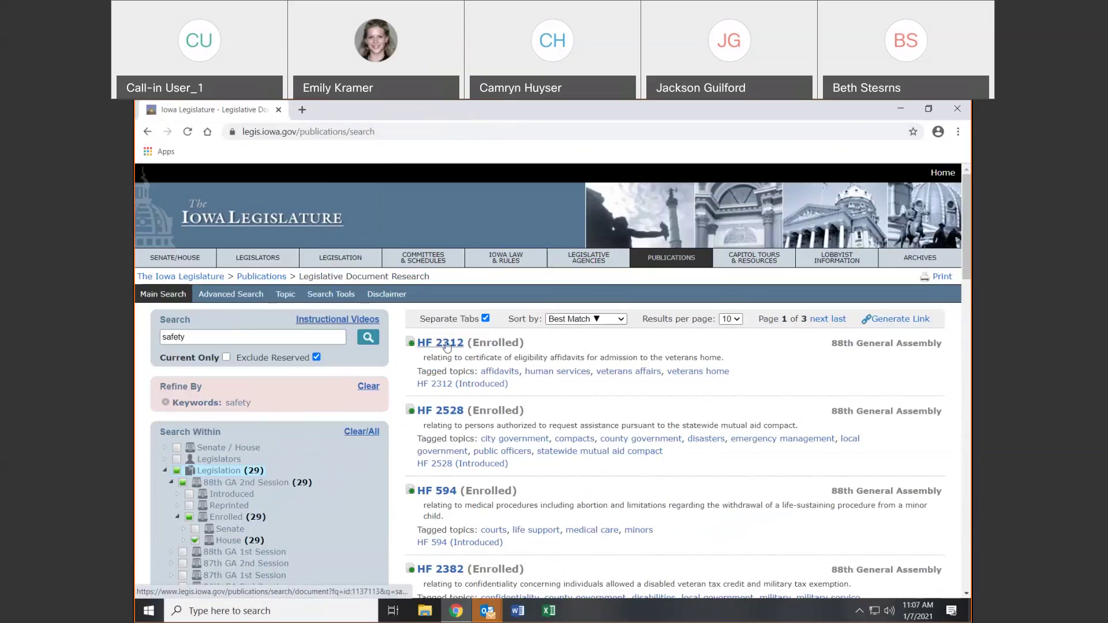
{"action": "left_click", "coordinate": [738, 324]}
{"action": "left_click", "coordinate": [739, 329]}
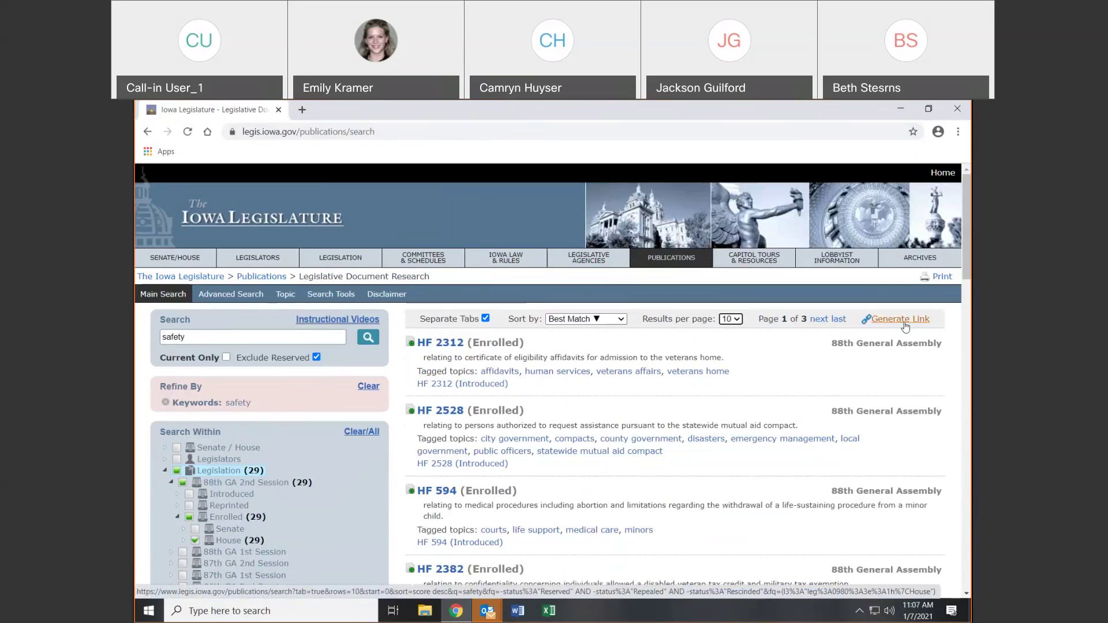
{"action": "left_click", "coordinate": [904, 323]}
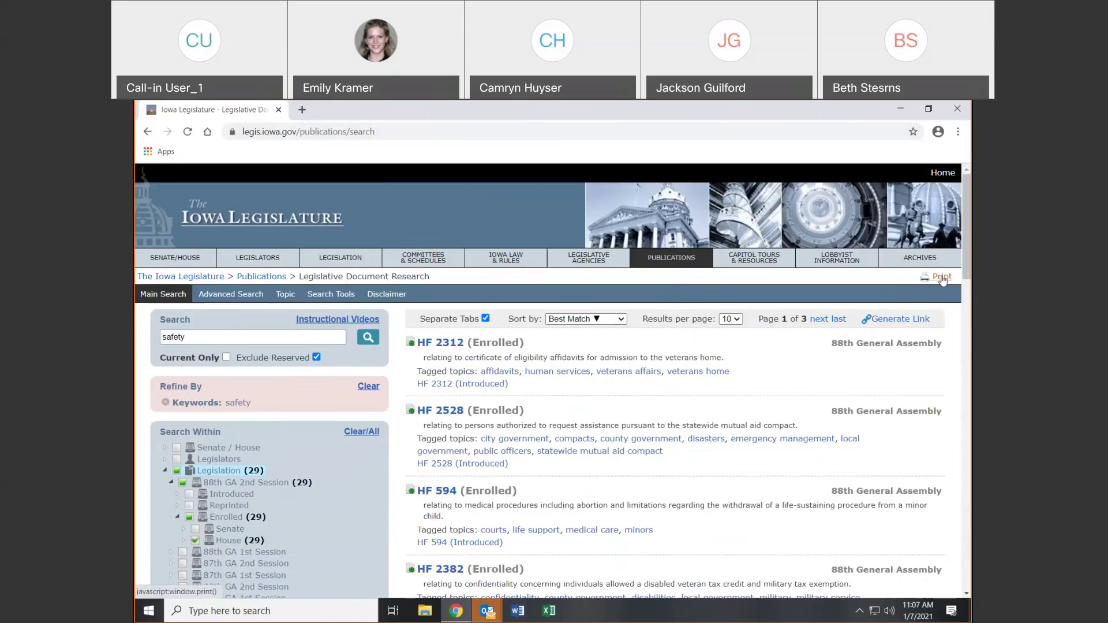
Refine by the minors topic, leaving HF 594, HF 2238 and HF 684
{"action": "scroll", "coordinate": [313, 403], "scroll_direction": "down", "scroll_amount": 1}
{"action": "scroll", "coordinate": [312, 403], "scroll_direction": "down", "scroll_amount": 15}
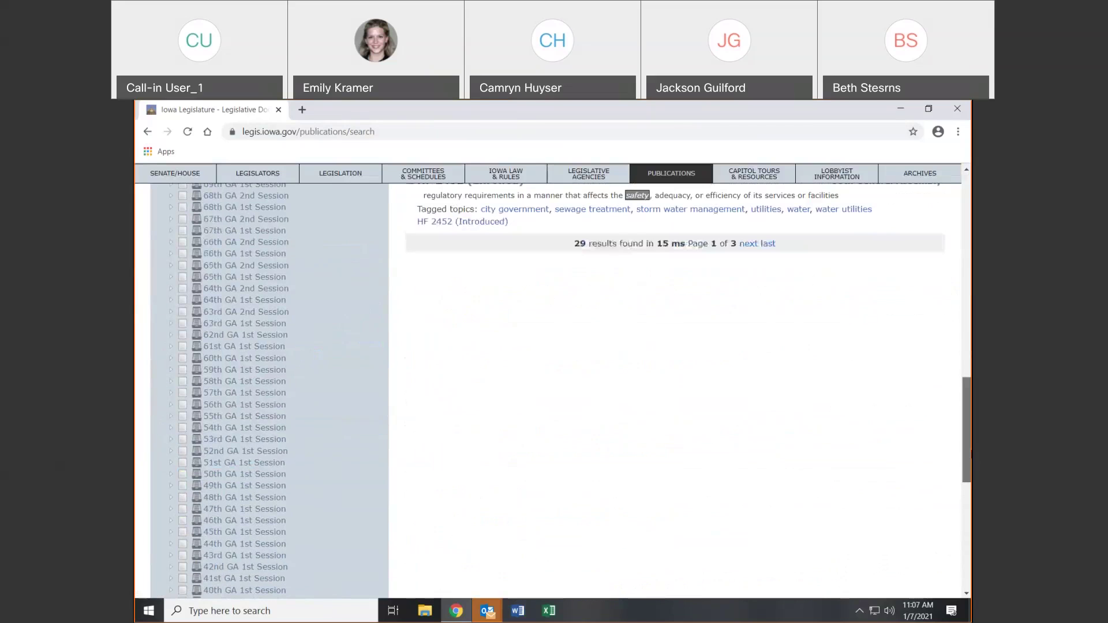
{"action": "scroll", "coordinate": [312, 402], "scroll_direction": "down", "scroll_amount": 5}
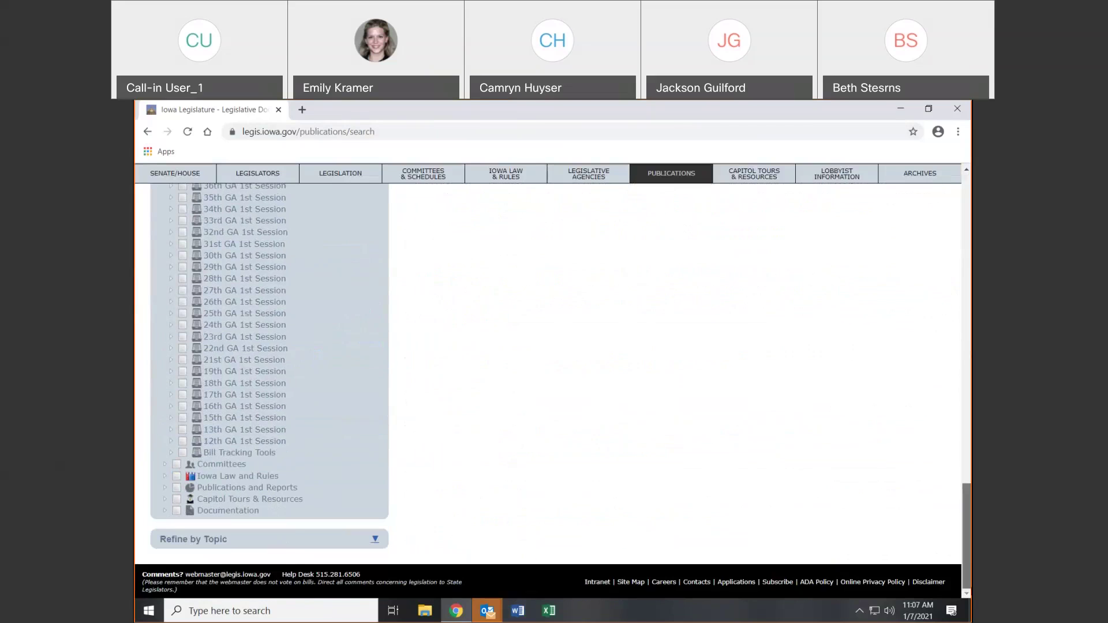
{"action": "left_click", "coordinate": [374, 539]}
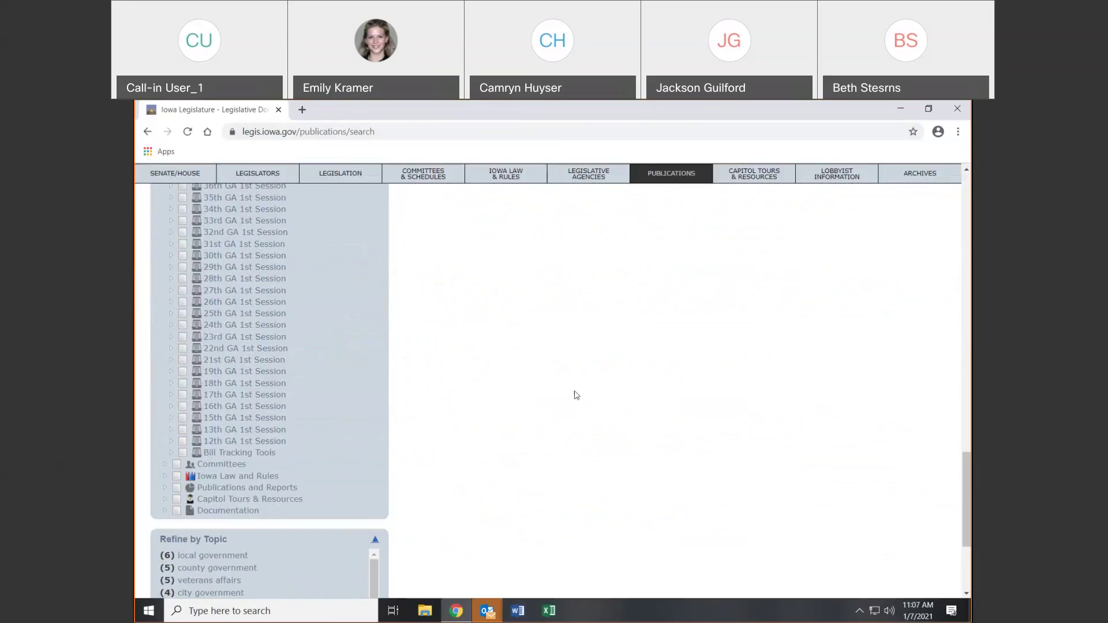
{"action": "scroll", "coordinate": [404, 409], "scroll_direction": "down", "scroll_amount": 3}
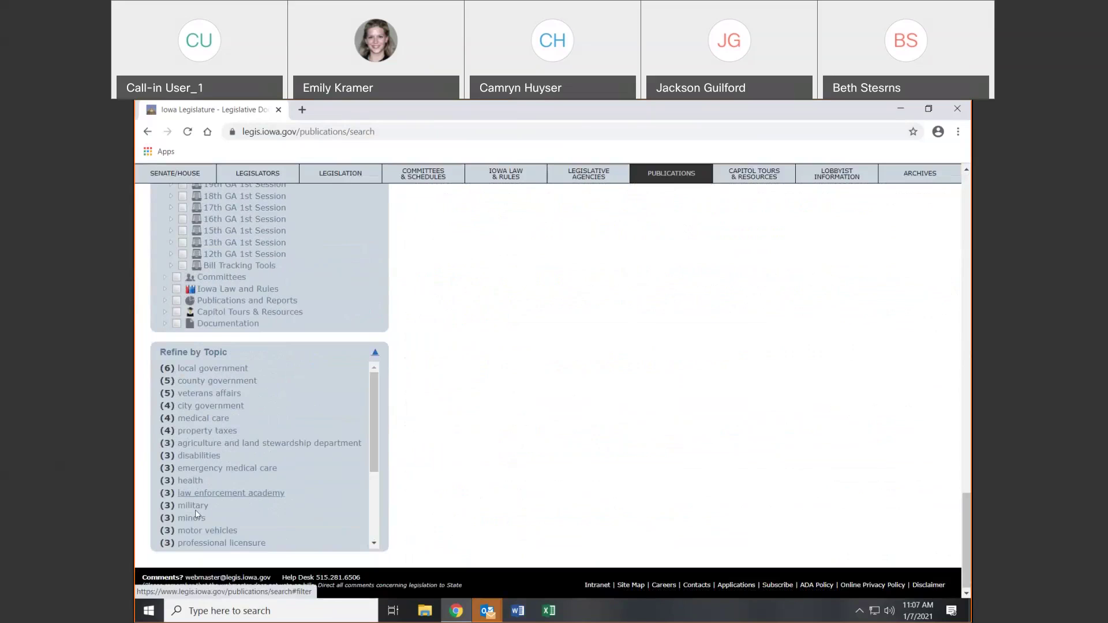
{"action": "left_click", "coordinate": [375, 352]}
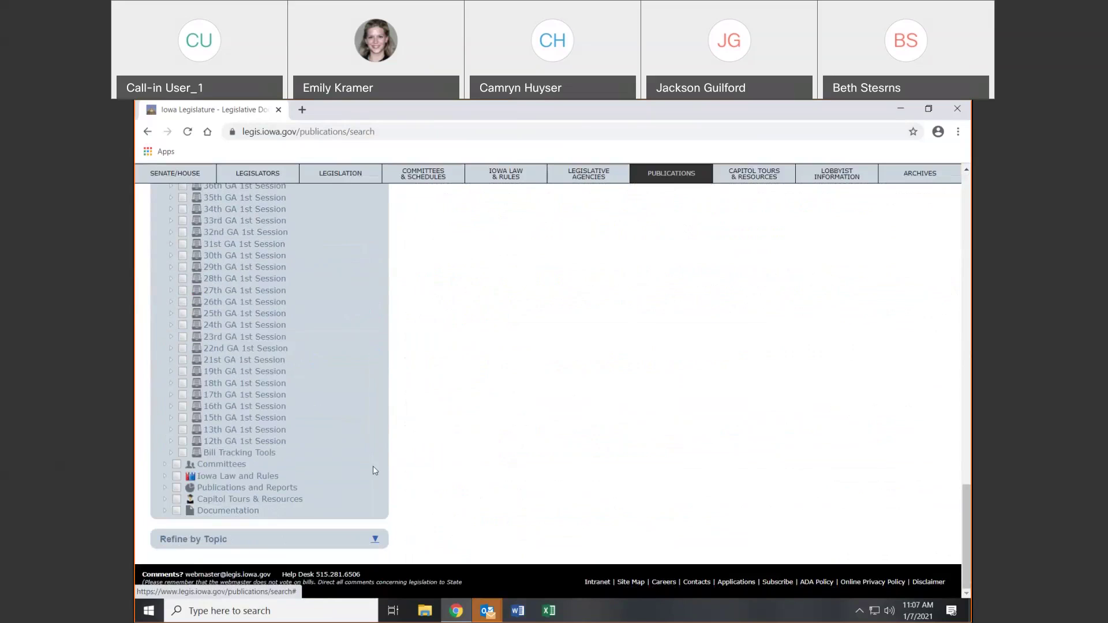
{"action": "scroll", "coordinate": [398, 300], "scroll_direction": "up", "scroll_amount": 15}
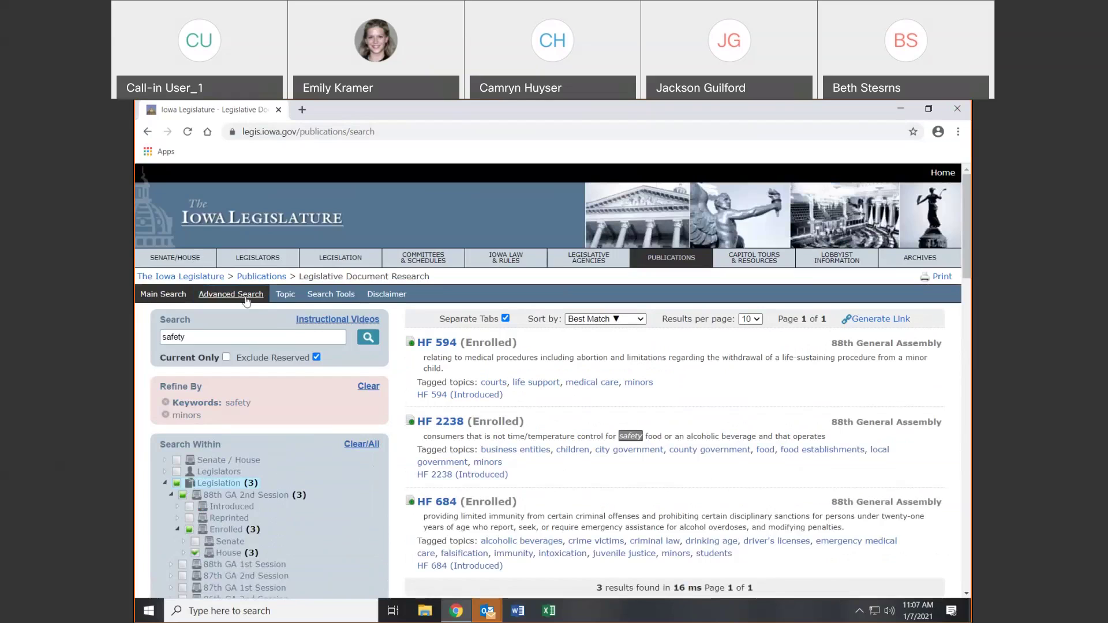
Run an advanced search with Abandoned property chosen as the topic
{"action": "left_click", "coordinate": [247, 301]}
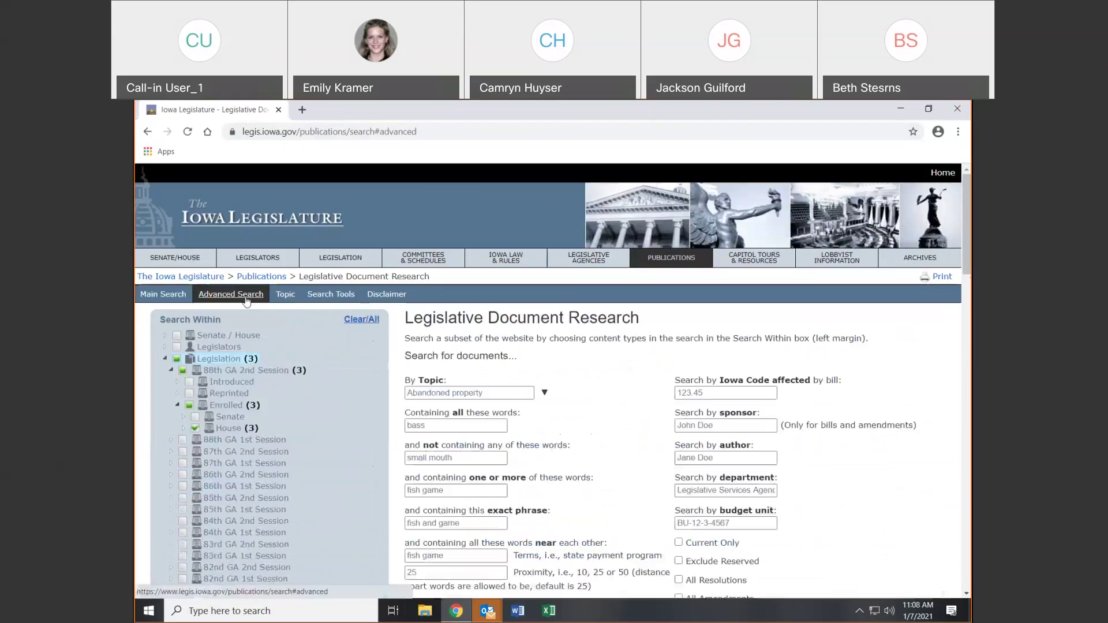
{"action": "left_click", "coordinate": [166, 360]}
{"action": "left_click", "coordinate": [477, 393]}
{"action": "left_click", "coordinate": [544, 392]}
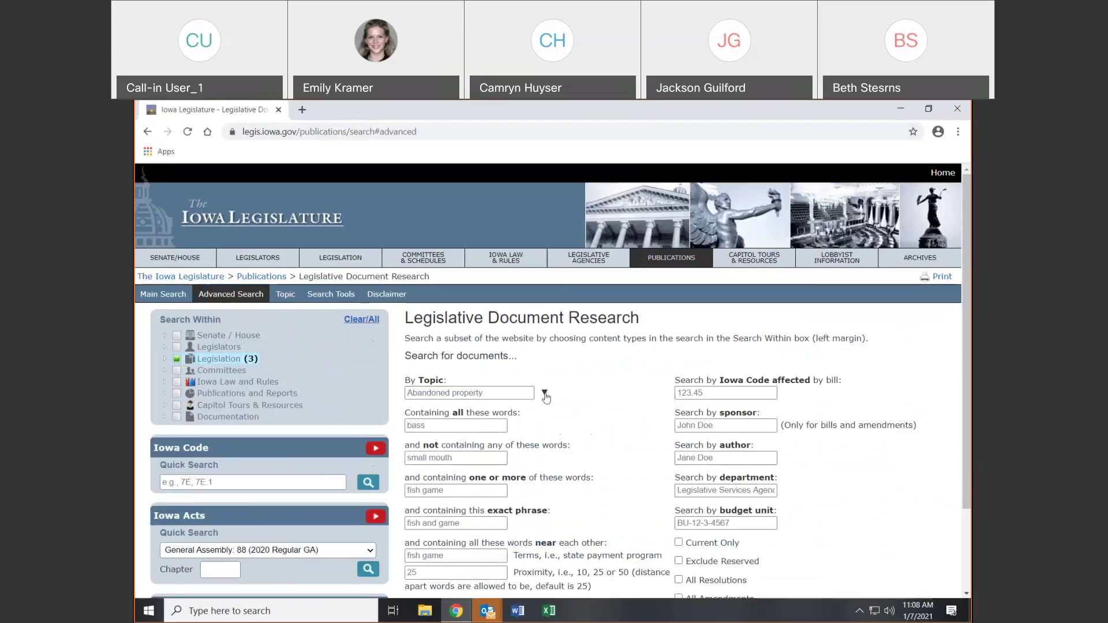
{"action": "left_click", "coordinate": [497, 431]}
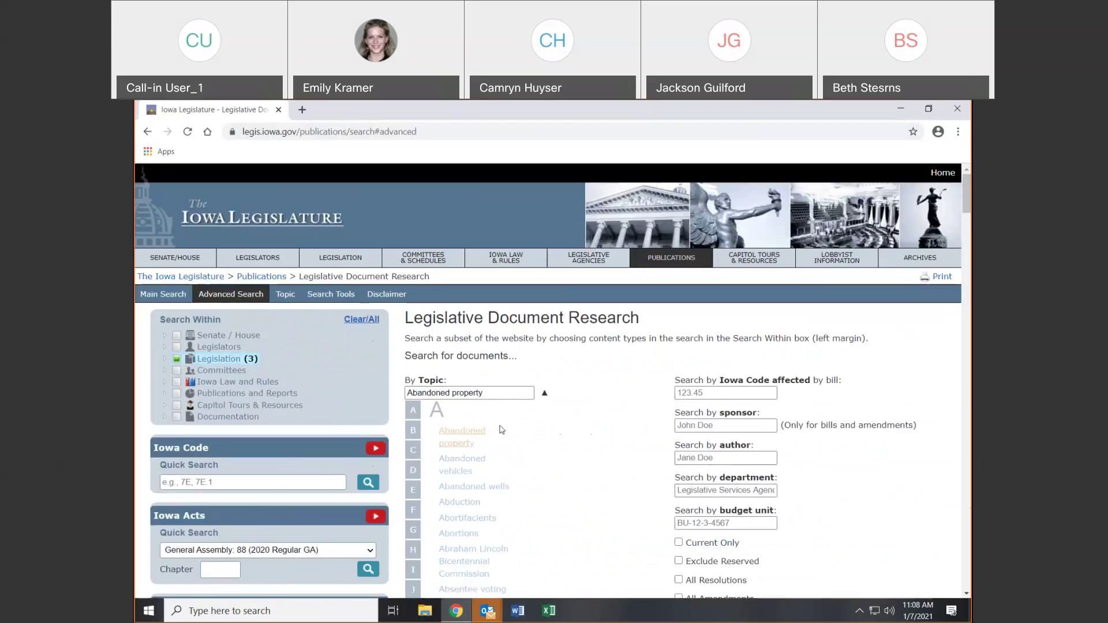
{"action": "scroll", "coordinate": [778, 478], "scroll_direction": "down", "scroll_amount": 2}
{"action": "left_click", "coordinate": [695, 515]}
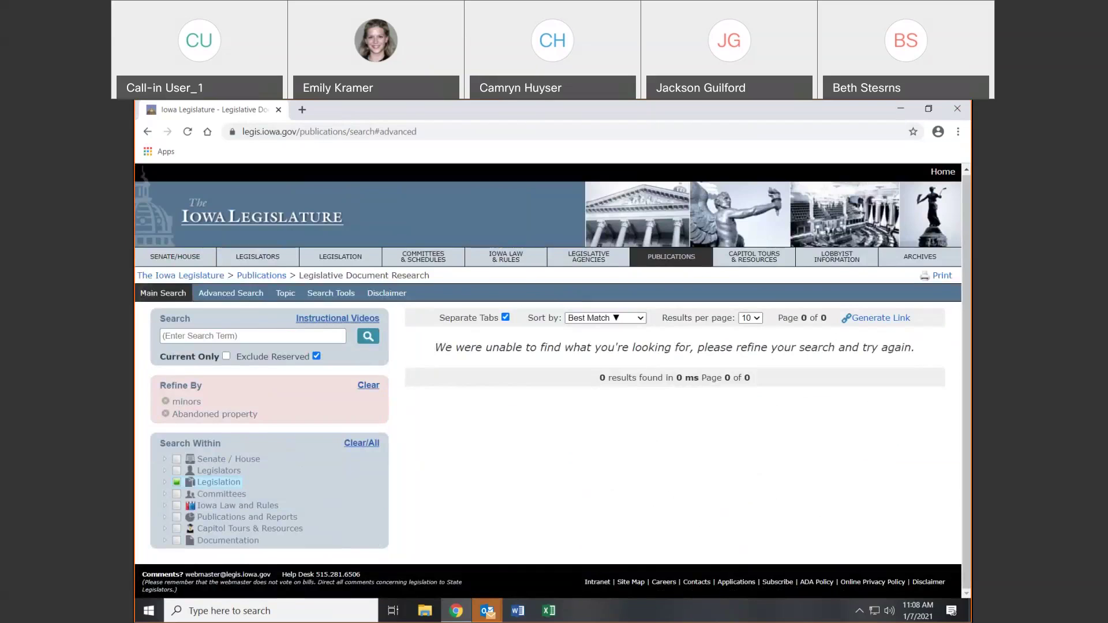
Drop the minors refine term and reopen Advanced Search with Legislation included
{"action": "left_click", "coordinate": [187, 402]}
{"action": "left_click", "coordinate": [143, 133]}
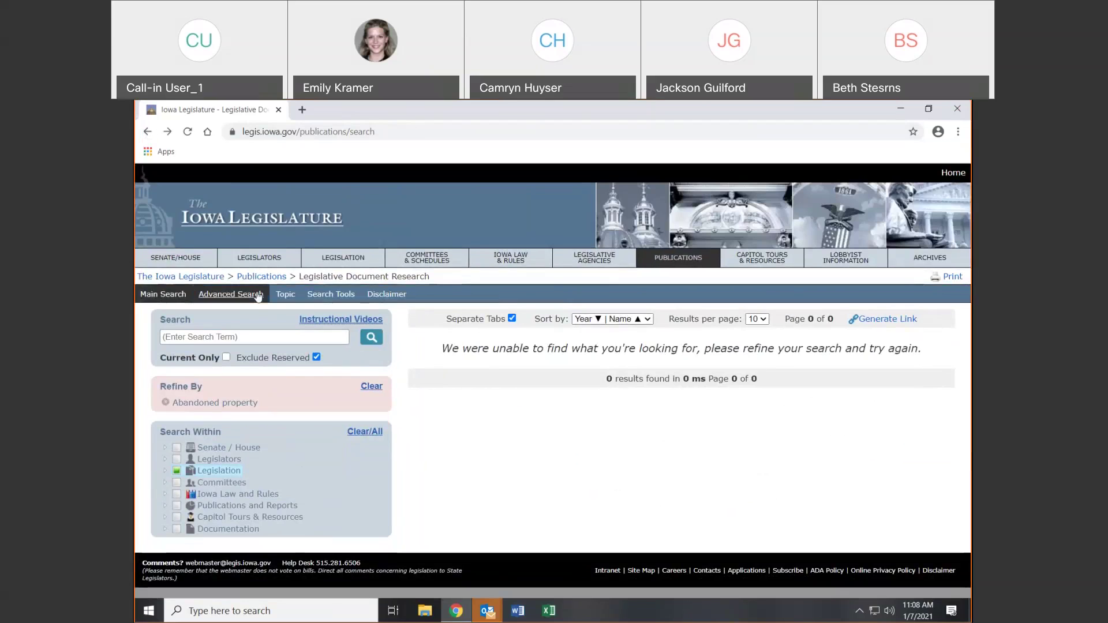
{"action": "left_click", "coordinate": [257, 295]}
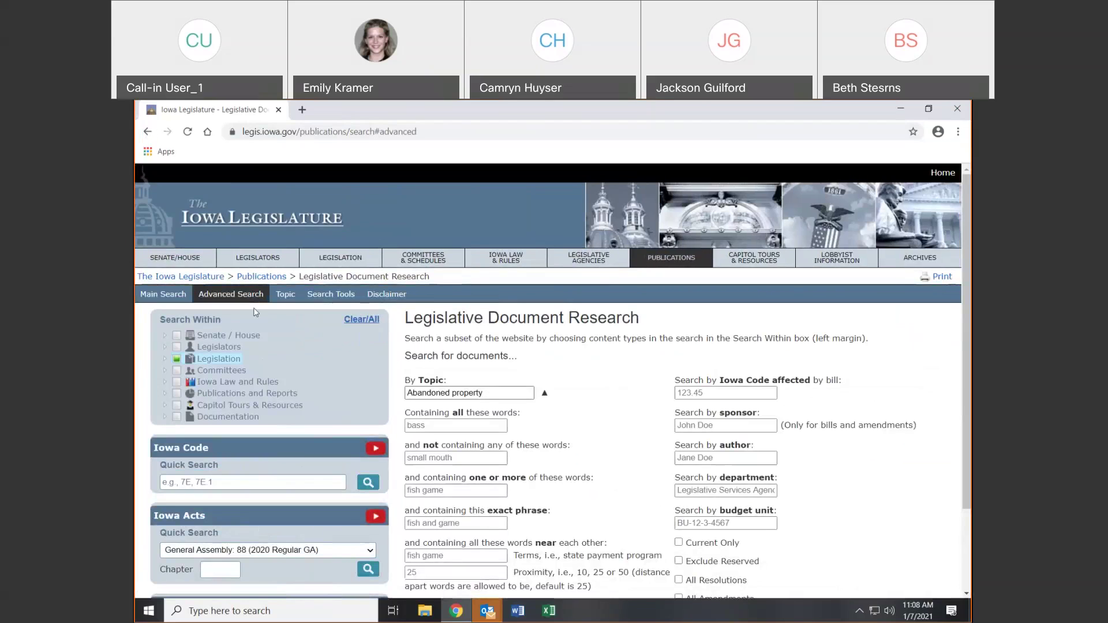
{"action": "left_click", "coordinate": [179, 360]}
{"action": "left_click", "coordinate": [211, 364]}
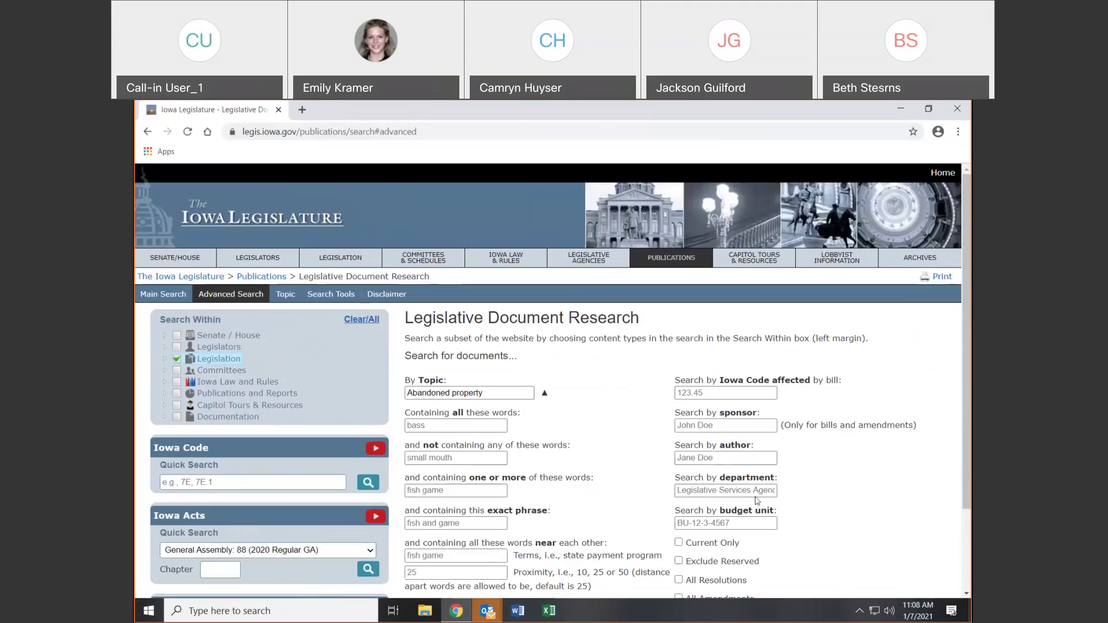
Restrict to Current Only and Exclude Reserved, then run the search listing bills like HF 638
{"action": "left_click", "coordinate": [758, 392]}
{"action": "left_click", "coordinate": [719, 422]}
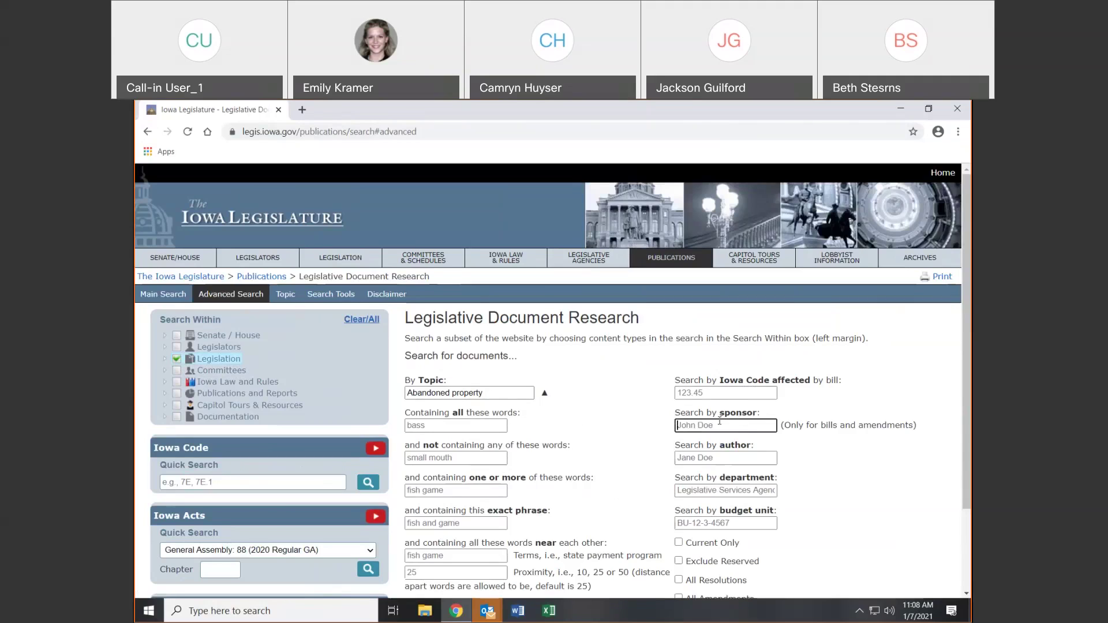
{"action": "left_click", "coordinate": [722, 458]}
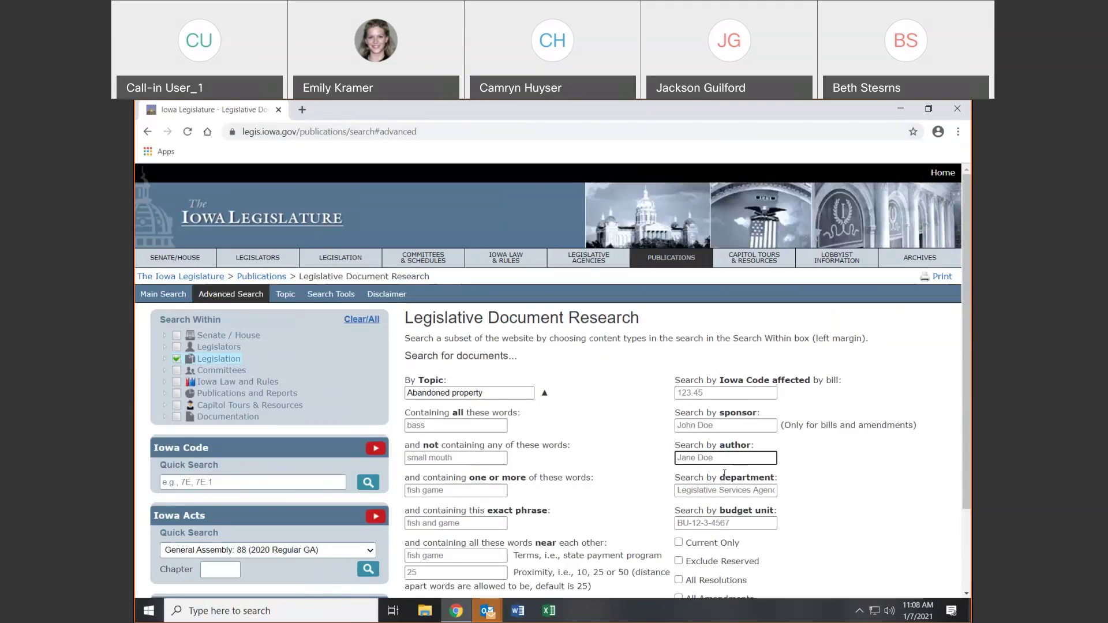
{"action": "scroll", "coordinate": [462, 300], "scroll_direction": "down", "scroll_amount": 2}
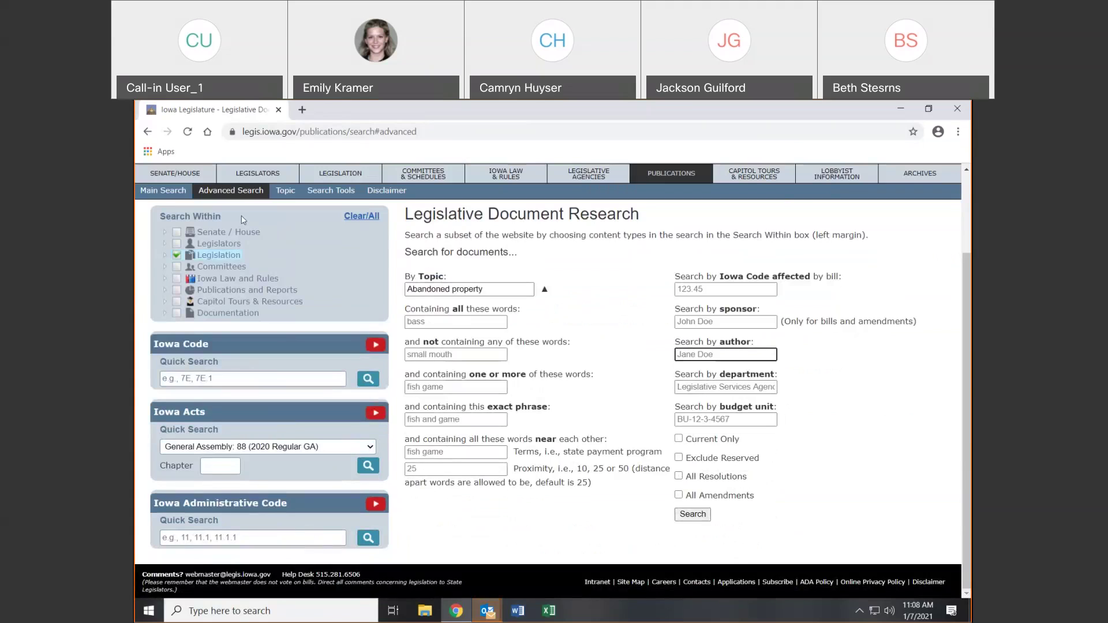
{"action": "left_click", "coordinate": [676, 442]}
{"action": "left_click", "coordinate": [679, 440]}
{"action": "left_click", "coordinate": [679, 458]}
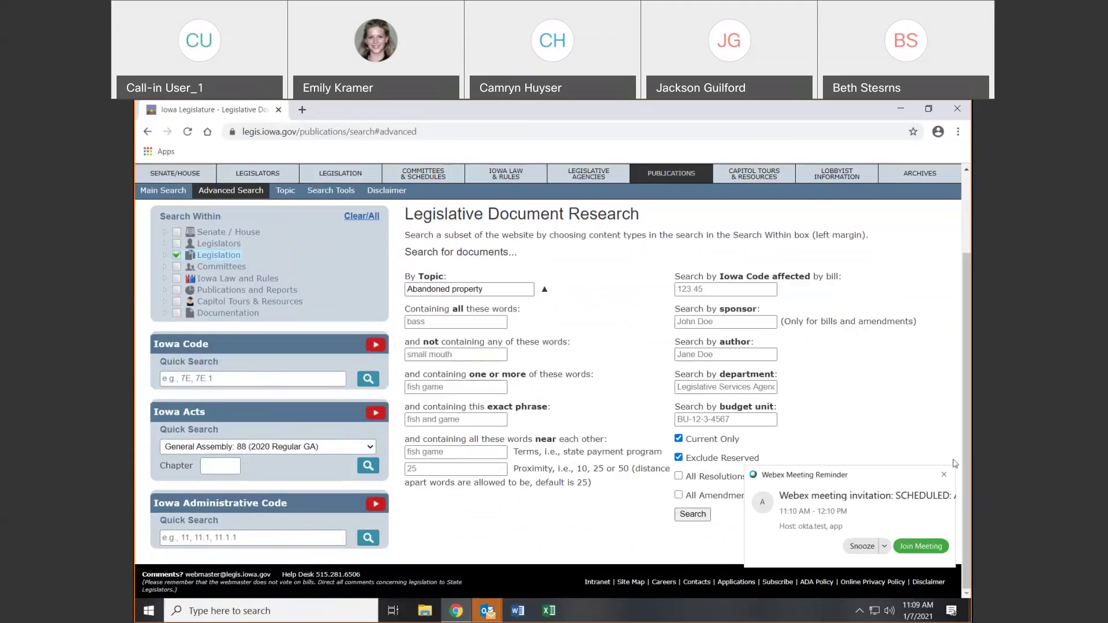
{"action": "left_click", "coordinate": [945, 475]}
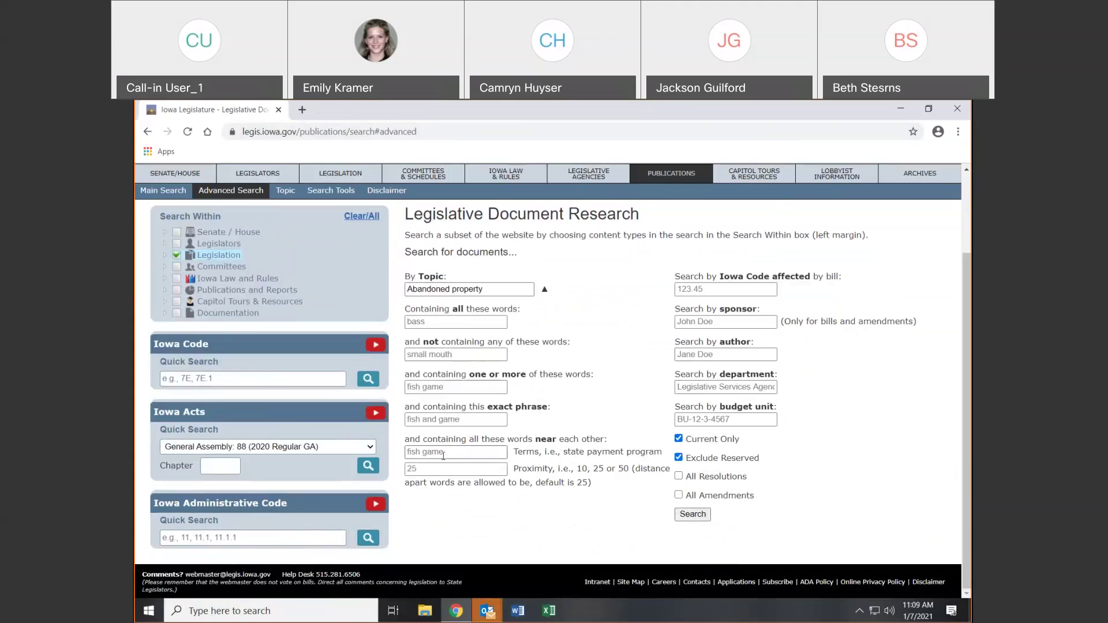
{"action": "left_click", "coordinate": [694, 514]}
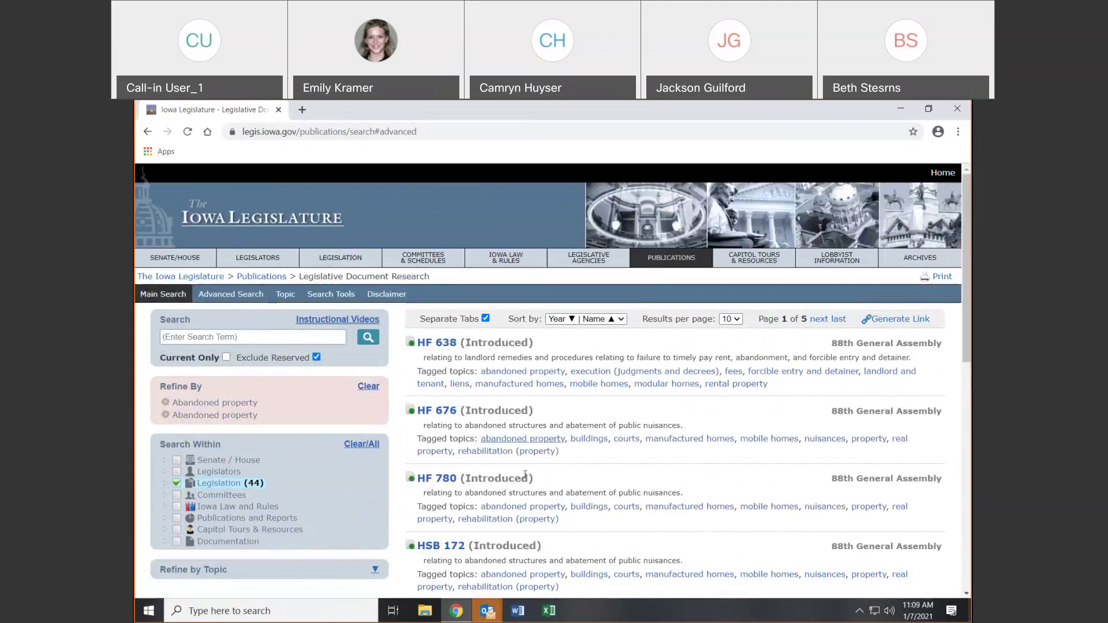
{"action": "left_click", "coordinate": [285, 294]}
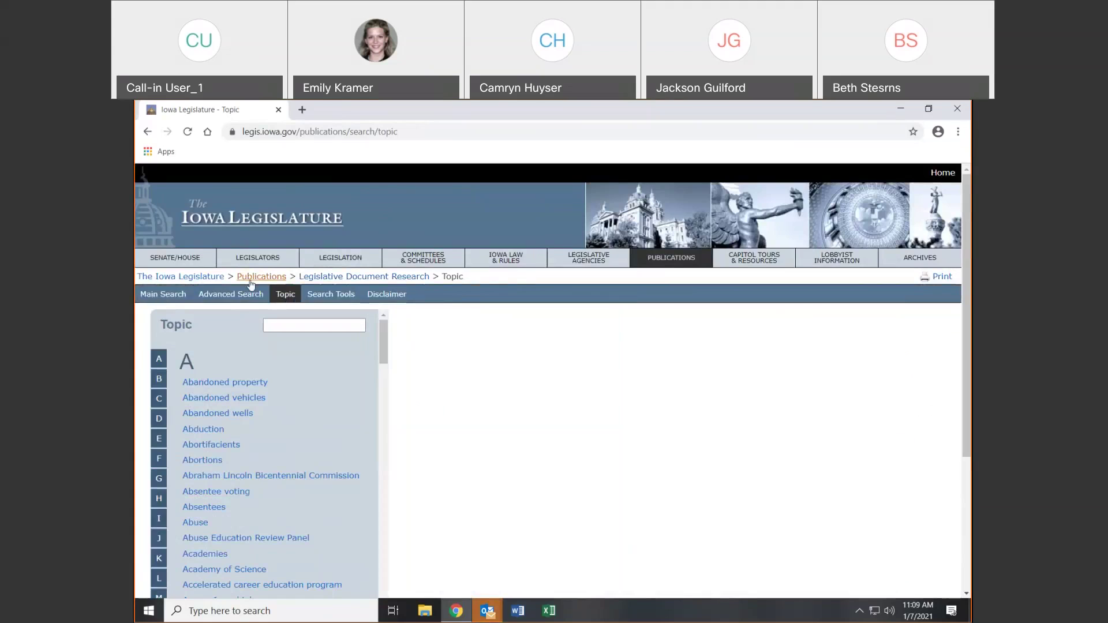
Show the documents listed under the Abandoned vehicles topic
{"action": "left_click", "coordinate": [196, 401]}
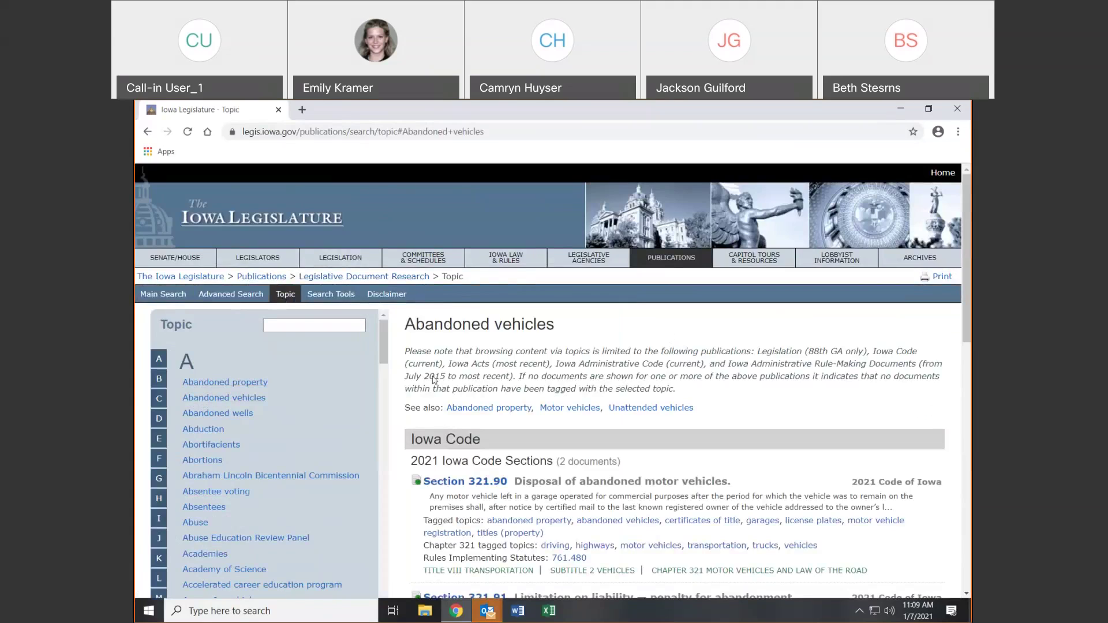
{"action": "scroll", "coordinate": [749, 461], "scroll_direction": "down", "scroll_amount": 4}
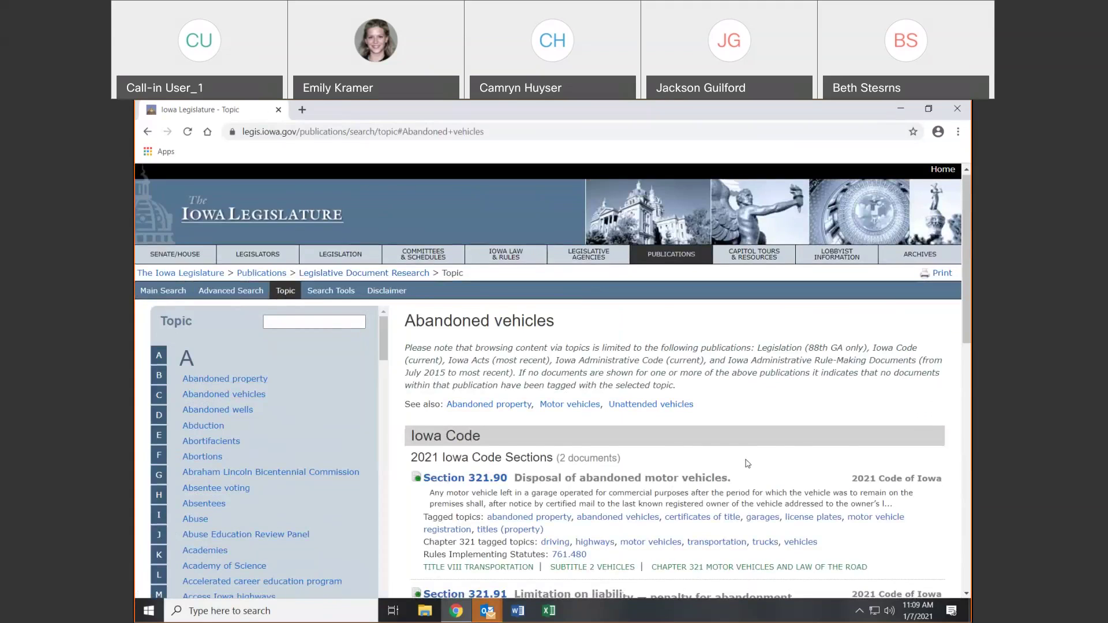
{"action": "scroll", "coordinate": [750, 460], "scroll_direction": "down", "scroll_amount": 8}
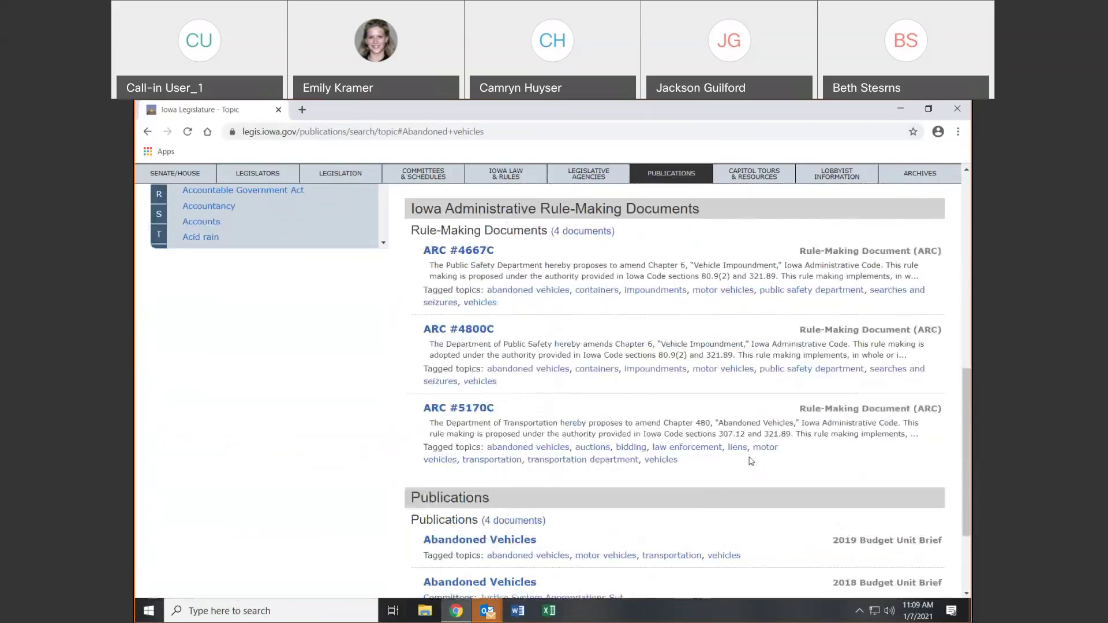
{"action": "scroll", "coordinate": [750, 460], "scroll_direction": "up", "scroll_amount": 12}
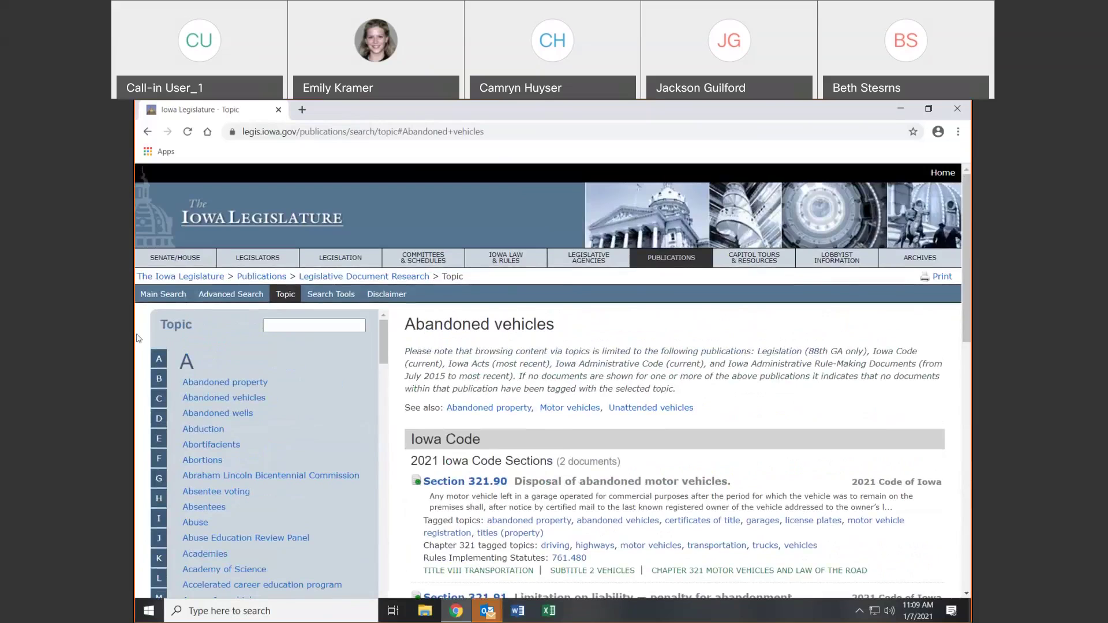
Read the Search Tools help, step back to Main Search, and reopen LSA Publications
{"action": "left_click", "coordinate": [327, 295]}
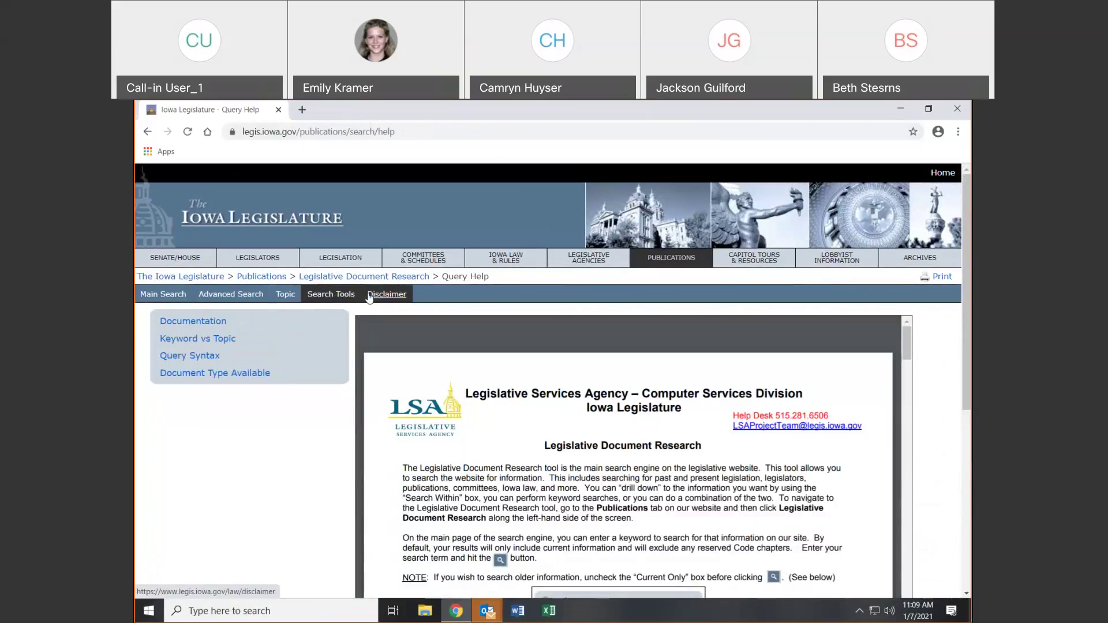
{"action": "left_click", "coordinate": [341, 301]}
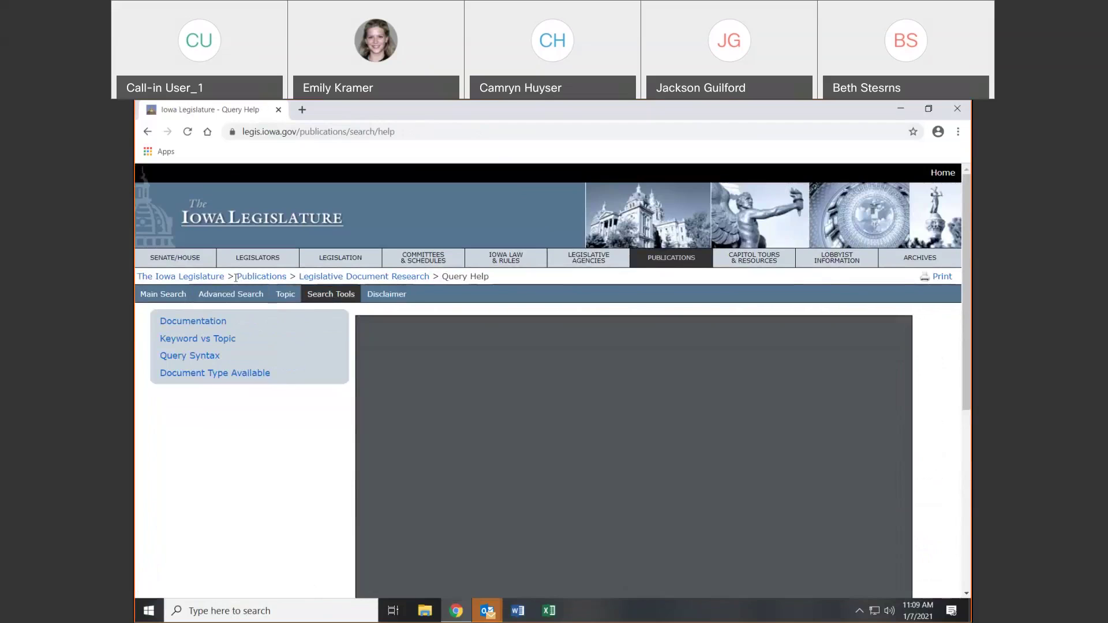
{"action": "left_click", "coordinate": [285, 294]}
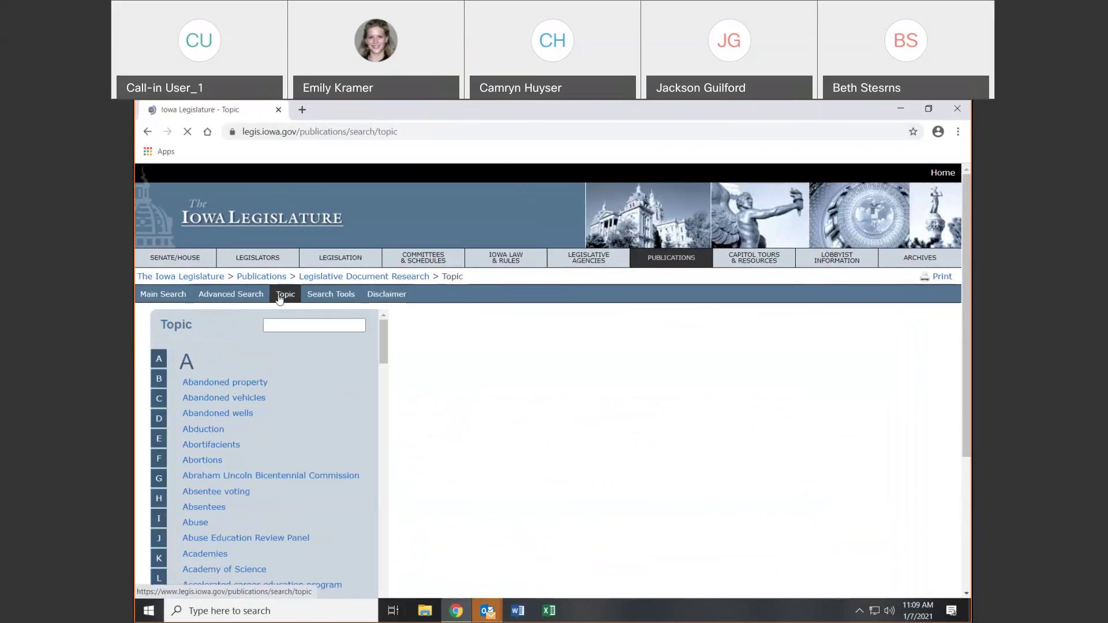
{"action": "left_click", "coordinate": [231, 294]}
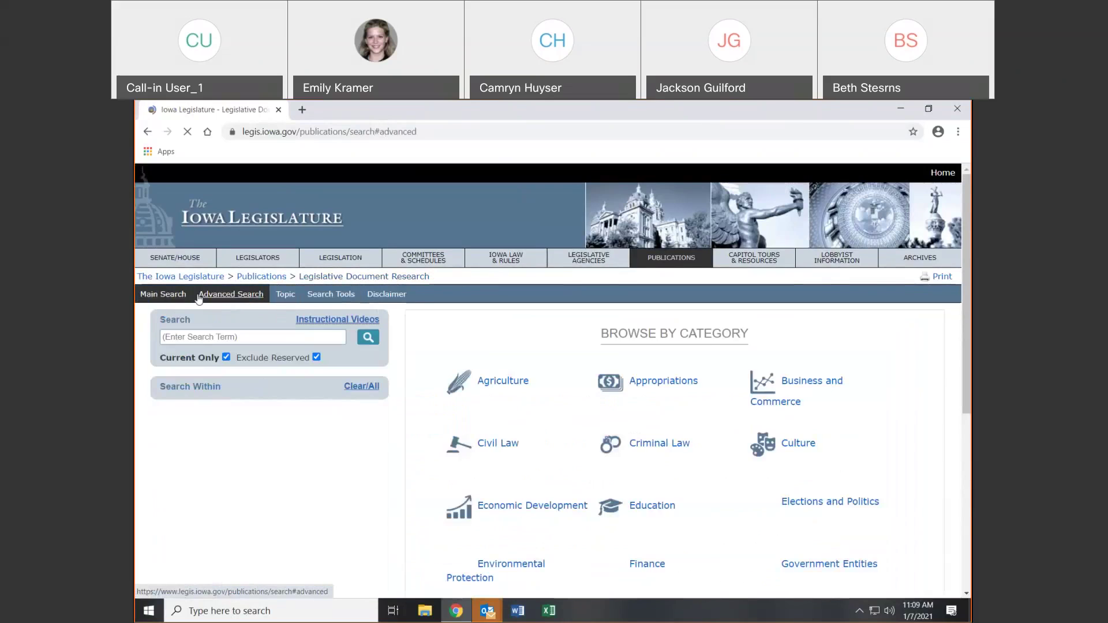
{"action": "left_click", "coordinate": [167, 294]}
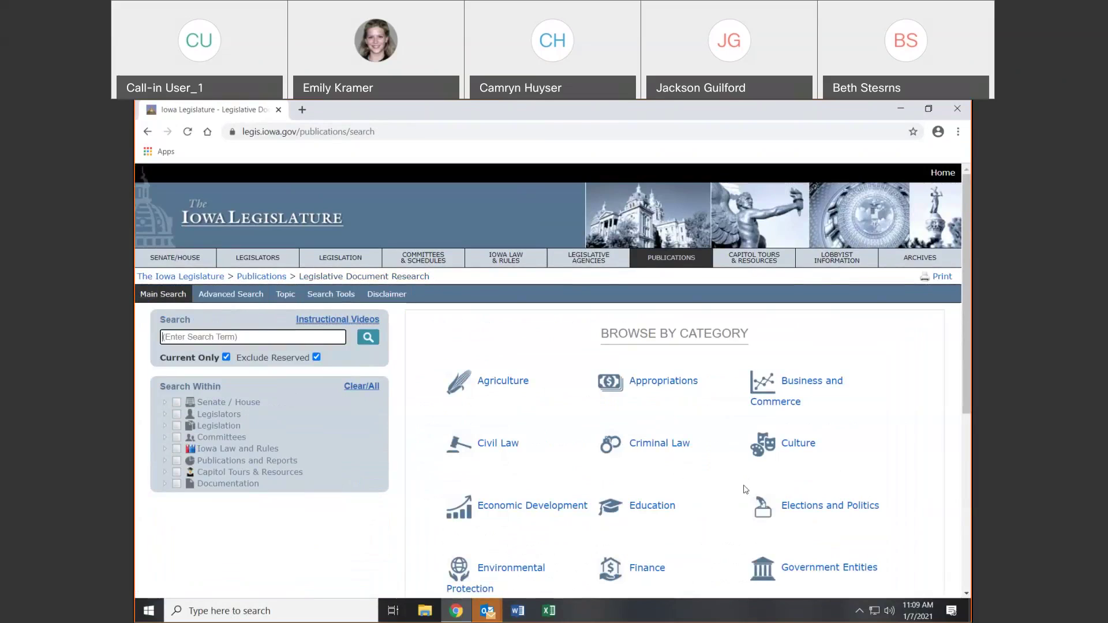
{"action": "left_click", "coordinate": [680, 256]}
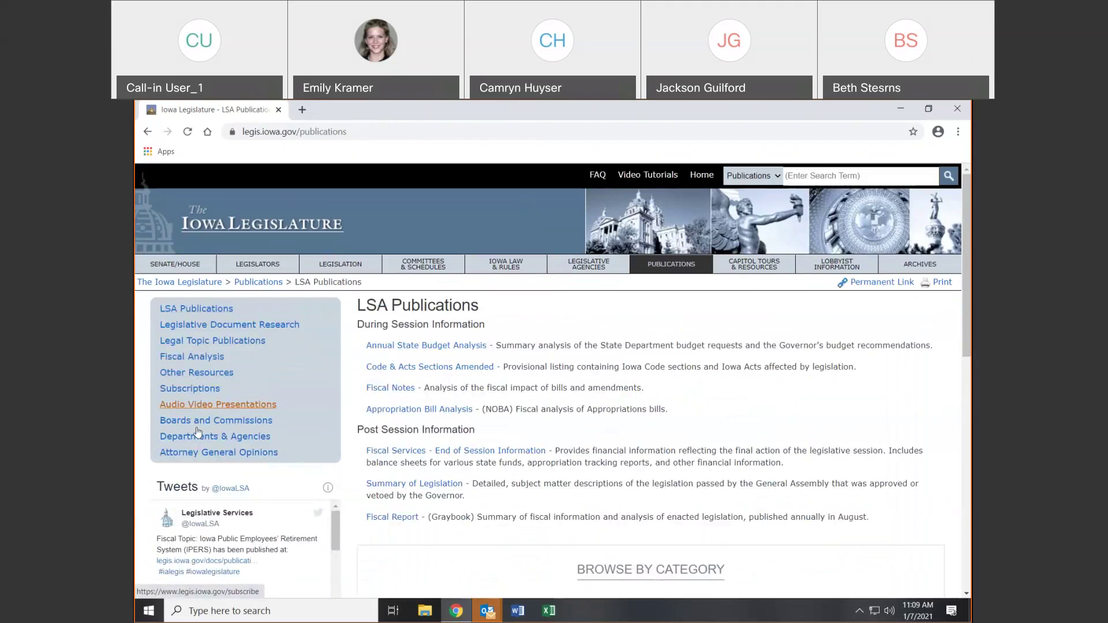
Visit Legal Topic Publications and Fiscal Analysis, dismissing all Outlook meeting reminders
{"action": "left_click", "coordinate": [210, 344]}
{"action": "left_click", "coordinate": [210, 354]}
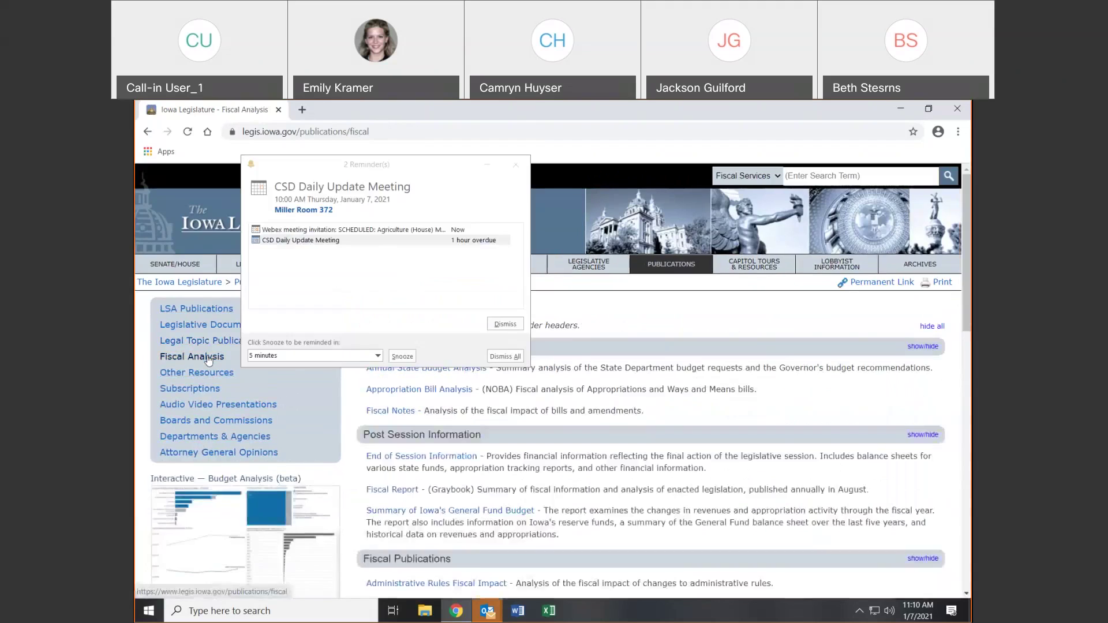
{"action": "left_click", "coordinate": [496, 324]}
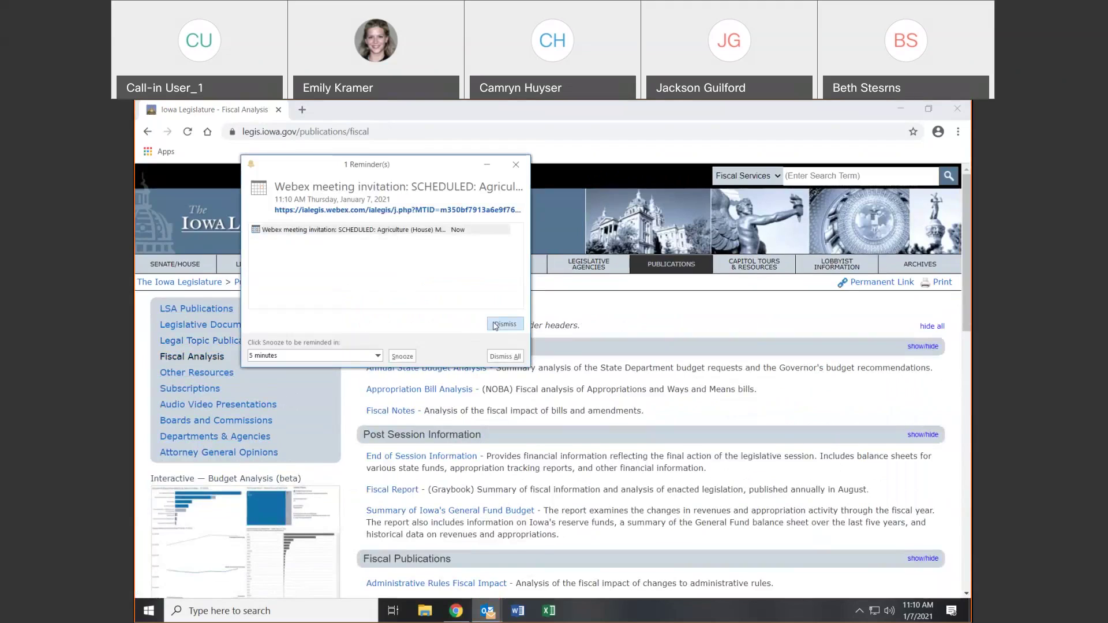
{"action": "left_click", "coordinate": [496, 324]}
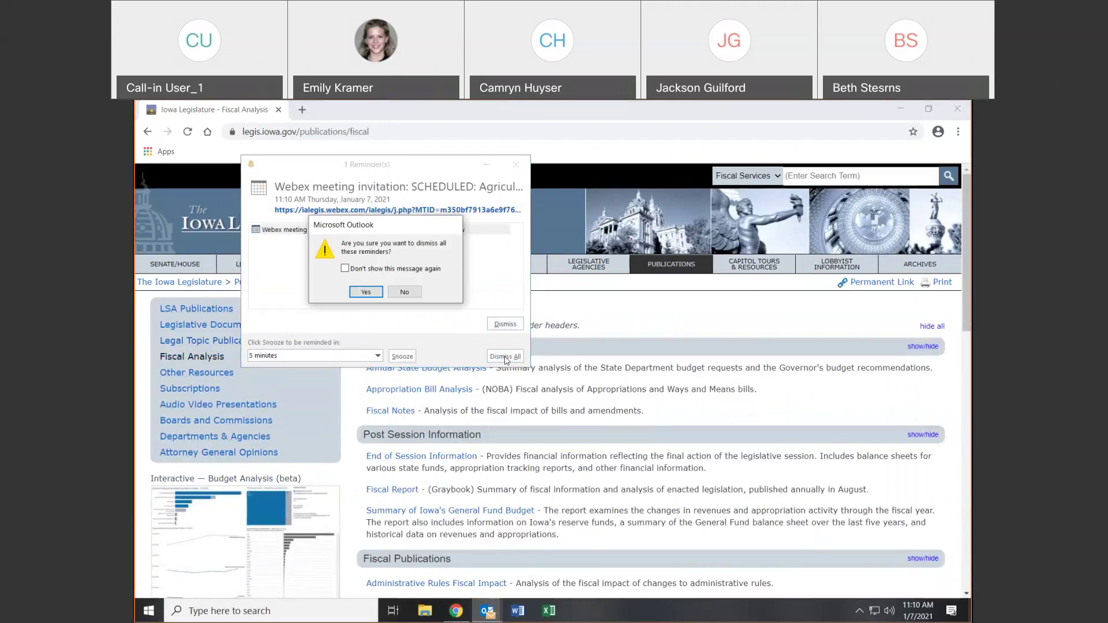
{"action": "left_click", "coordinate": [369, 292]}
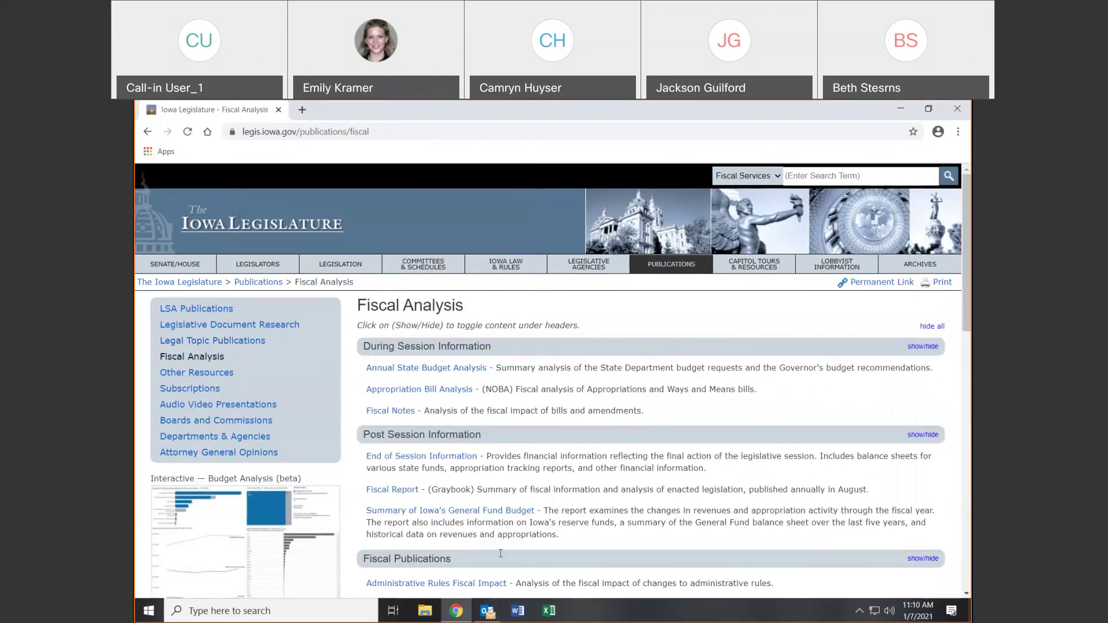
Browse Other Resources and Audio Video Presentations, and close the remaining reminder
{"action": "left_click", "coordinate": [175, 375]}
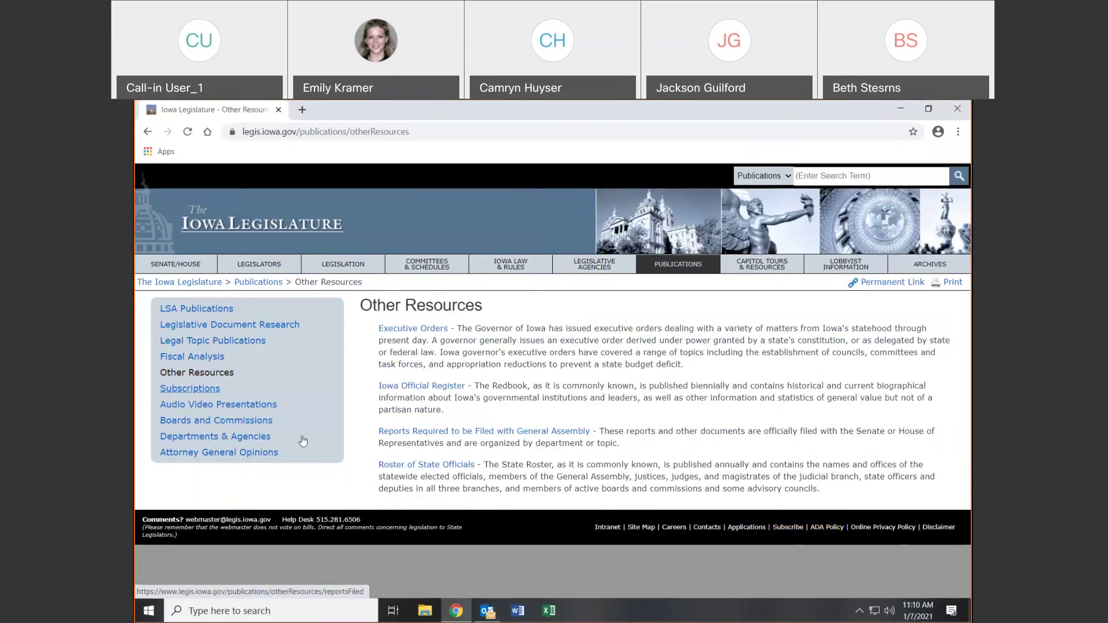
{"action": "left_click", "coordinate": [241, 408]}
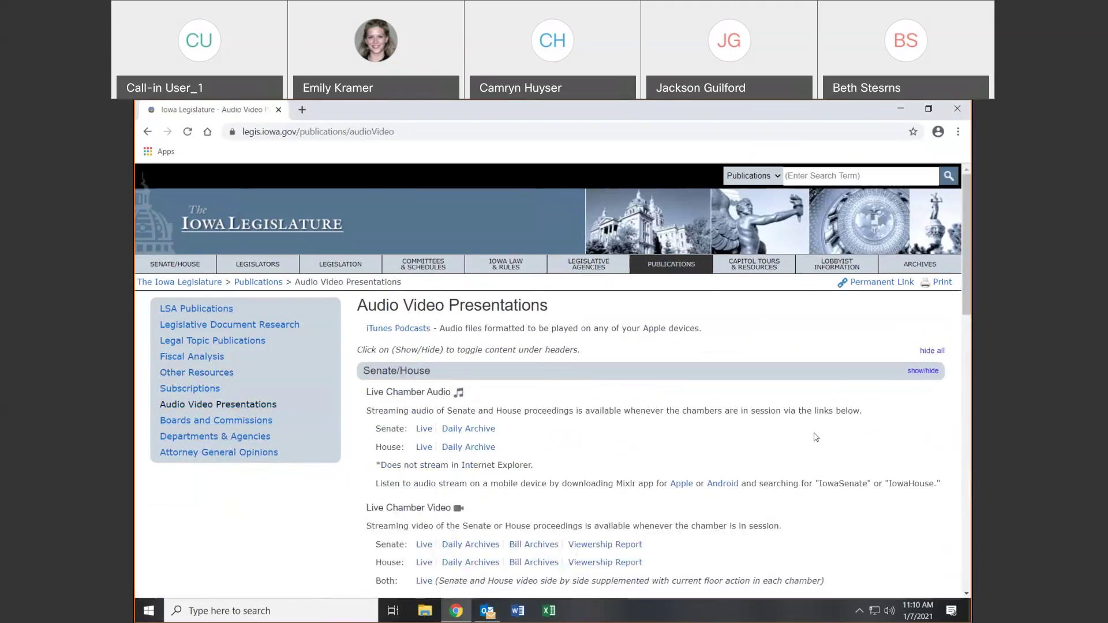
{"action": "scroll", "coordinate": [478, 514], "scroll_direction": "down", "scroll_amount": 6}
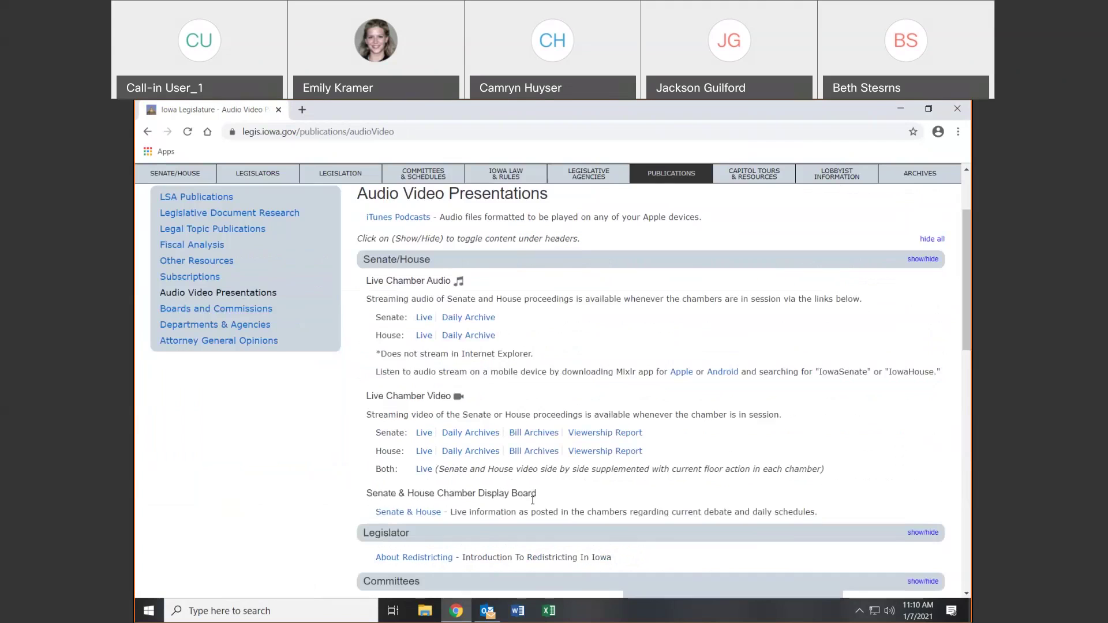
{"action": "scroll", "coordinate": [557, 410], "scroll_direction": "down", "scroll_amount": 4}
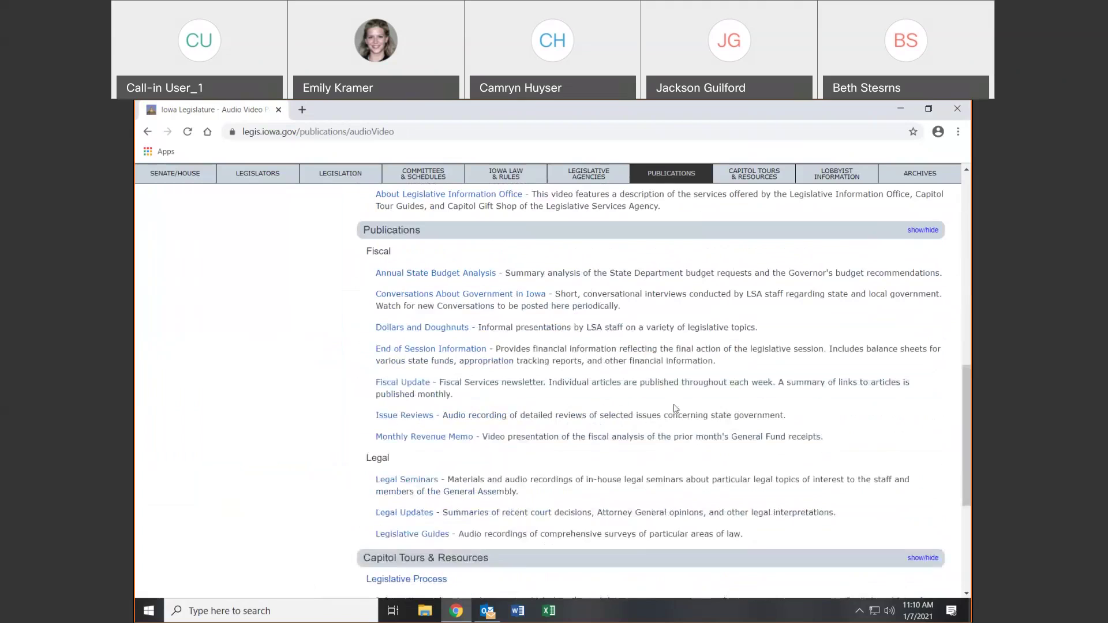
{"action": "scroll", "coordinate": [669, 411], "scroll_direction": "up", "scroll_amount": 8}
{"action": "scroll", "coordinate": [669, 412], "scroll_direction": "up", "scroll_amount": 3}
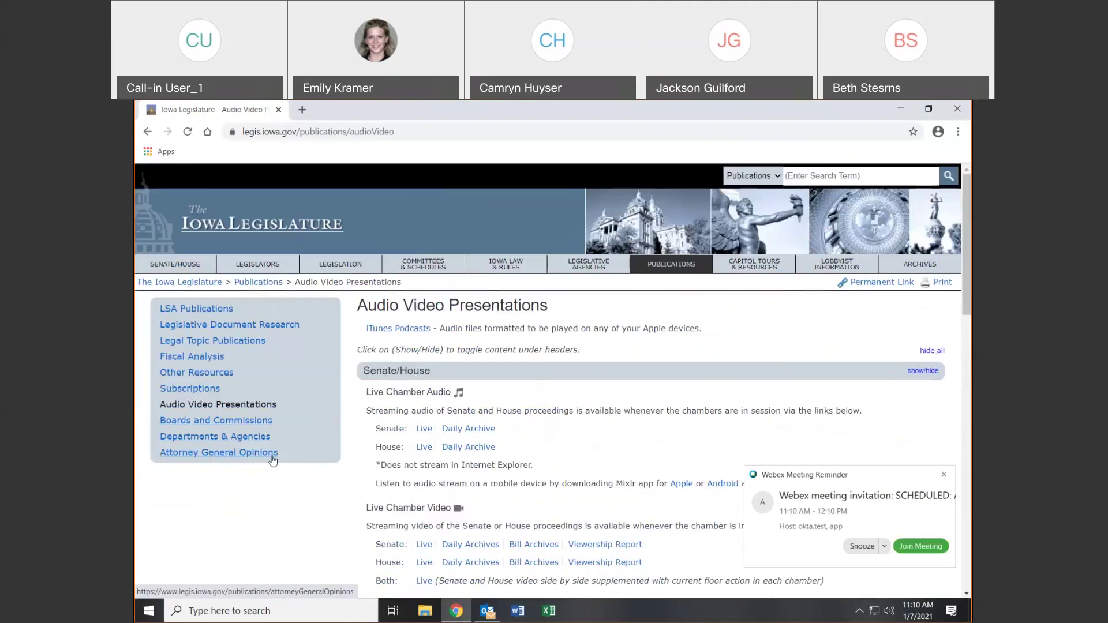
{"action": "left_click", "coordinate": [942, 474]}
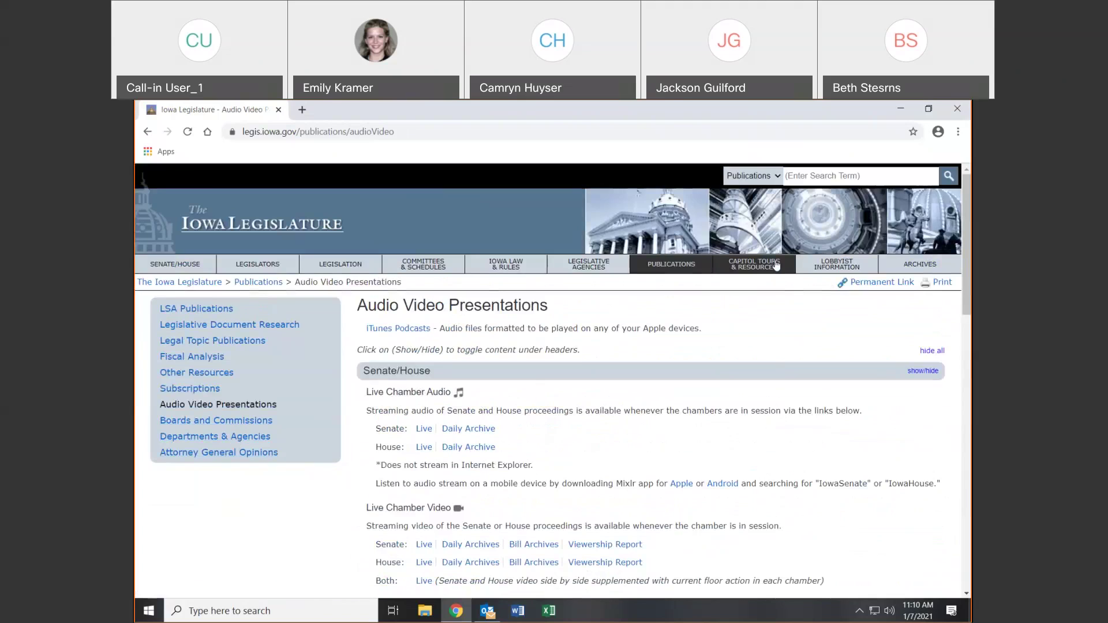
View Capitol Tours & Resources and its tour request page, then return
{"action": "left_click", "coordinate": [776, 265]}
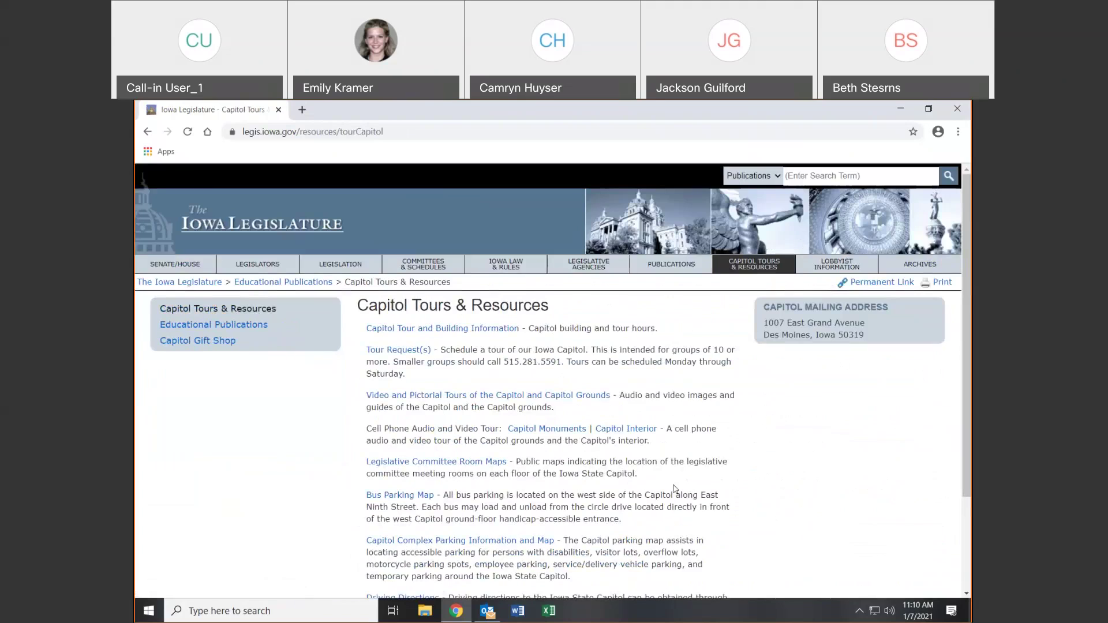
{"action": "left_click", "coordinate": [417, 350]}
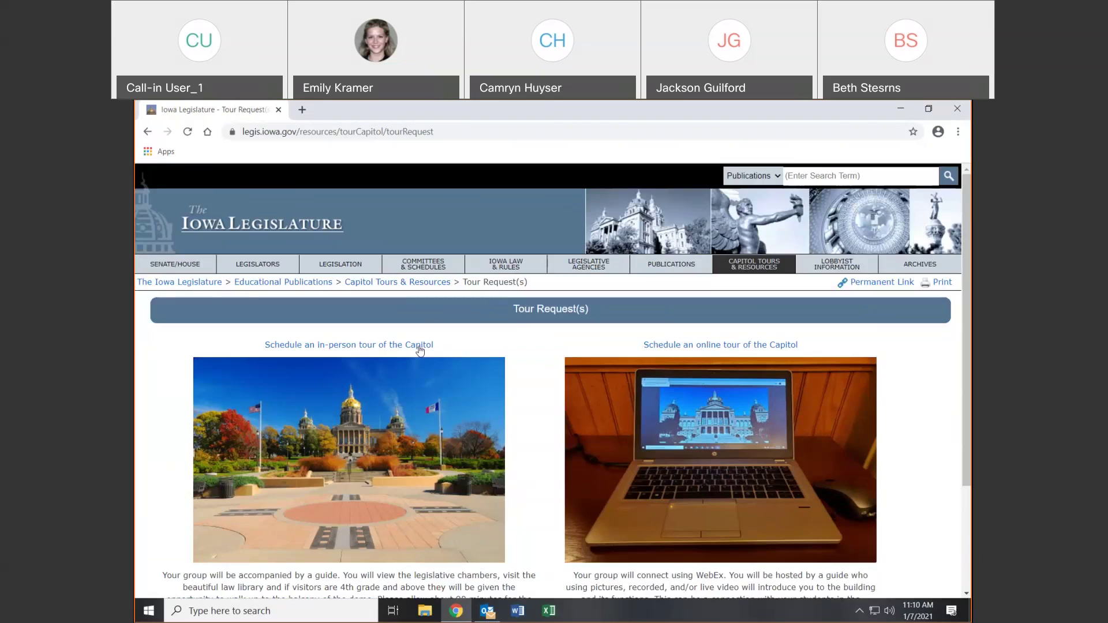
{"action": "left_click", "coordinate": [148, 131]}
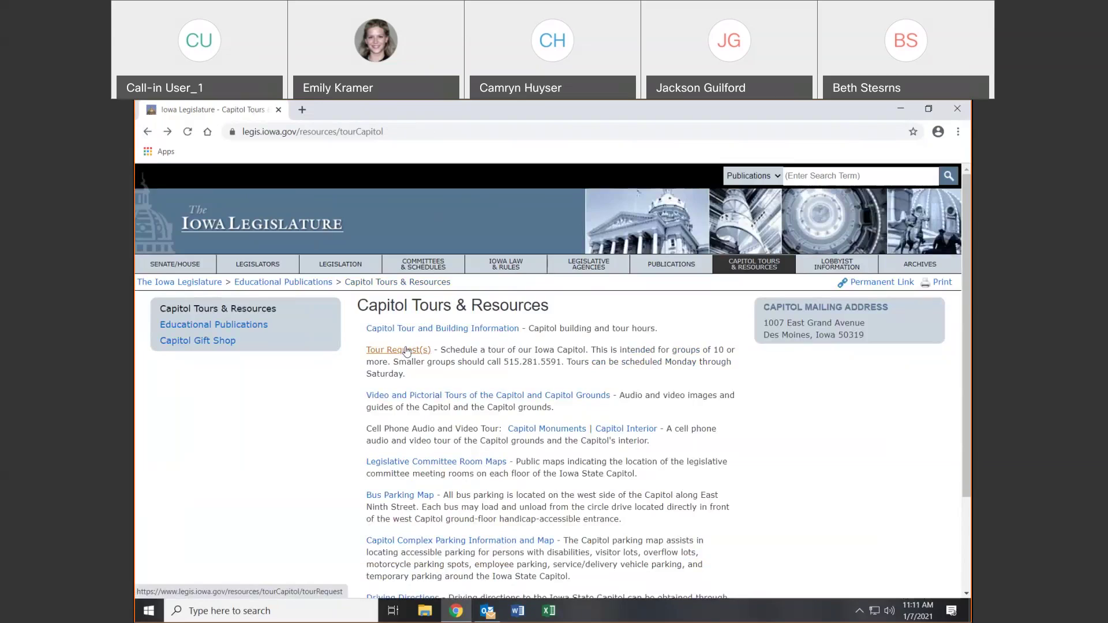
Go through Educational Publications to the Capitol Gift Shop page
{"action": "scroll", "coordinate": [582, 400], "scroll_direction": "down", "scroll_amount": 3}
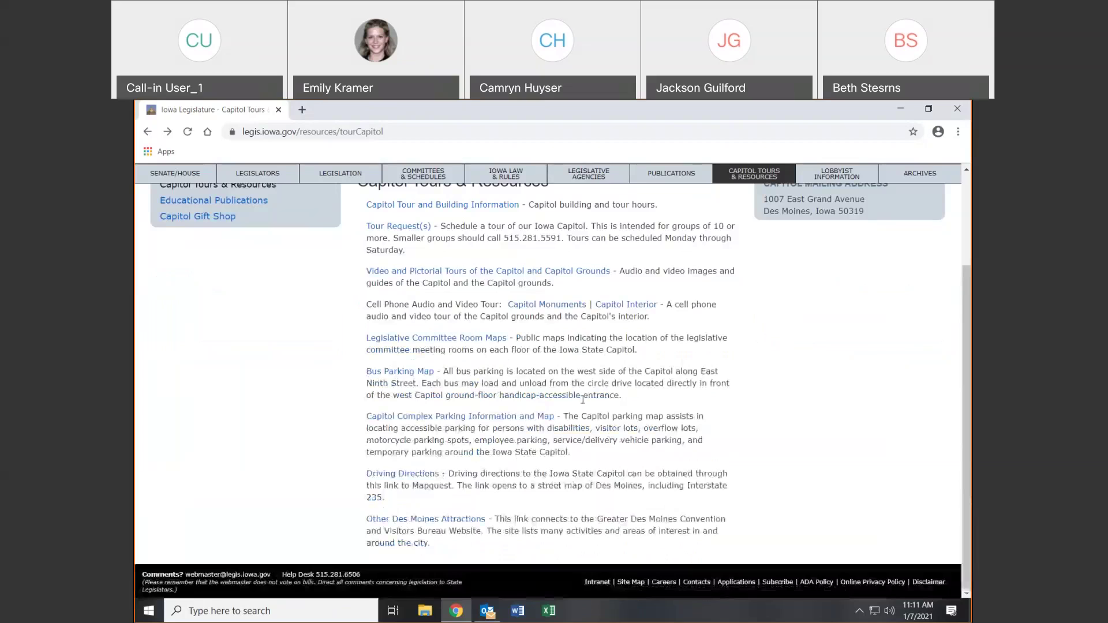
{"action": "scroll", "coordinate": [582, 400], "scroll_direction": "up", "scroll_amount": 3}
{"action": "left_click", "coordinate": [223, 327]}
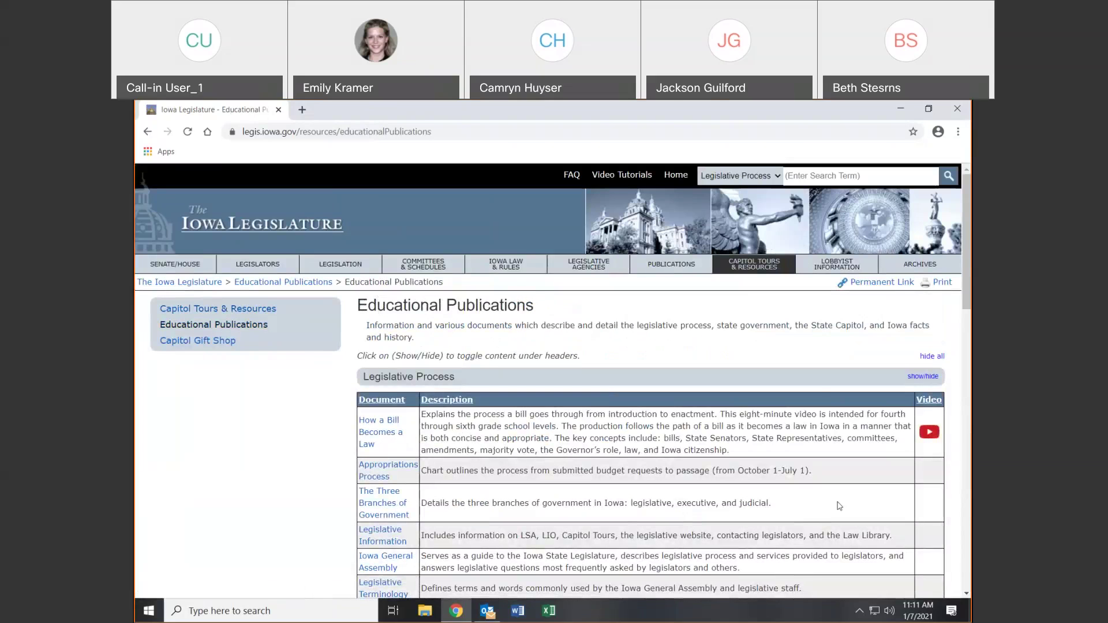
{"action": "scroll", "coordinate": [808, 393], "scroll_direction": "down", "scroll_amount": 3}
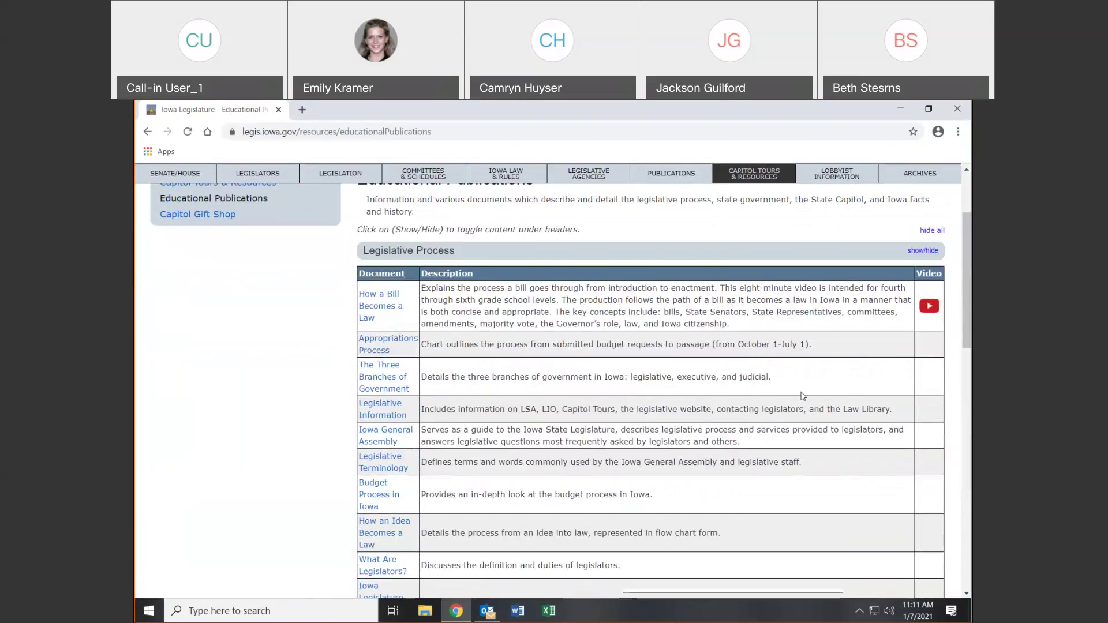
{"action": "left_click", "coordinate": [234, 215]}
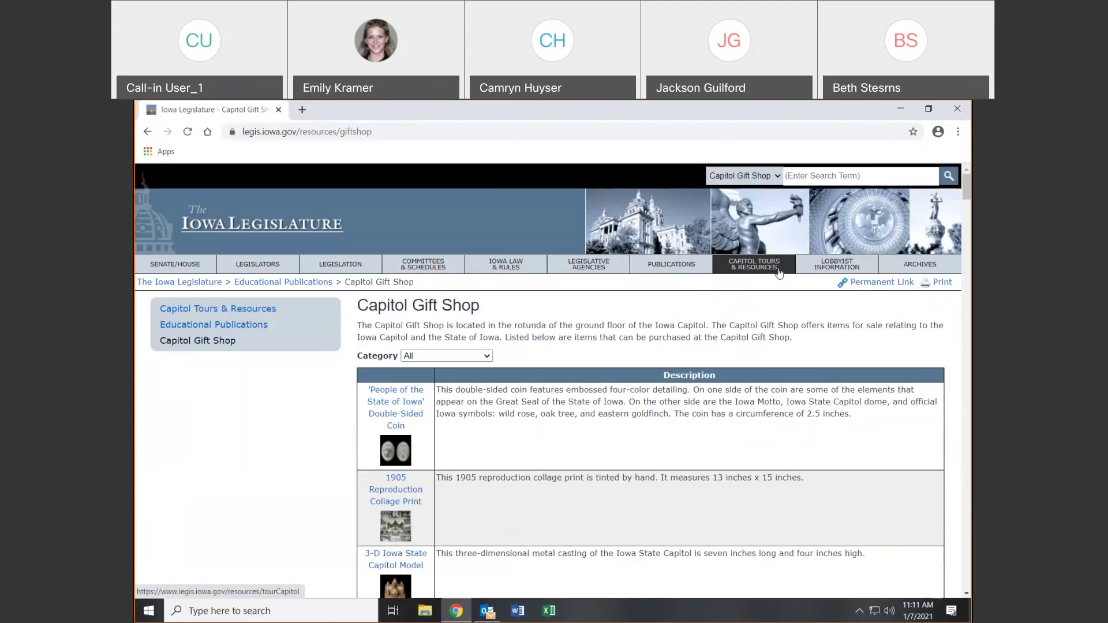
Open the lobbyist declarations search and look at the lobbyist and client filters
{"action": "left_click", "coordinate": [820, 272]}
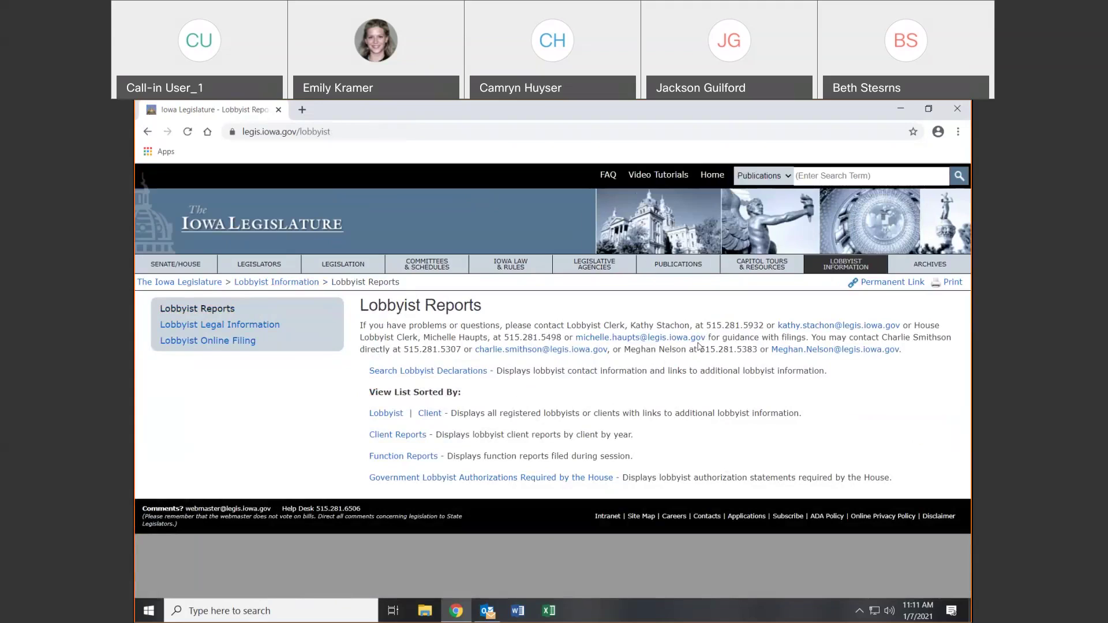
{"action": "left_click", "coordinate": [392, 373]}
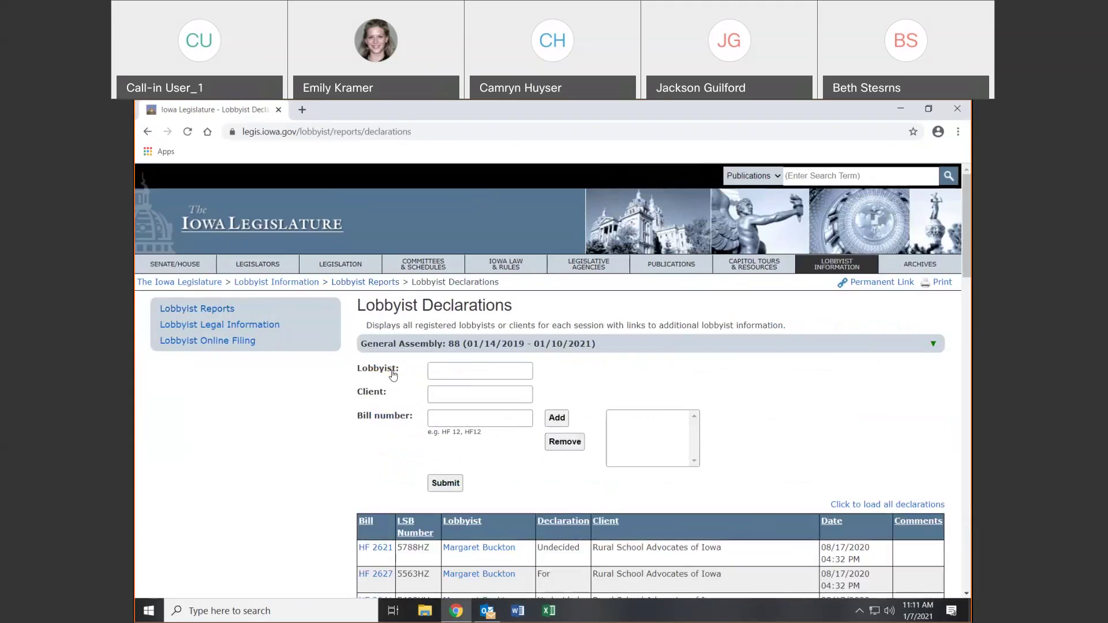
{"action": "left_click", "coordinate": [454, 374]}
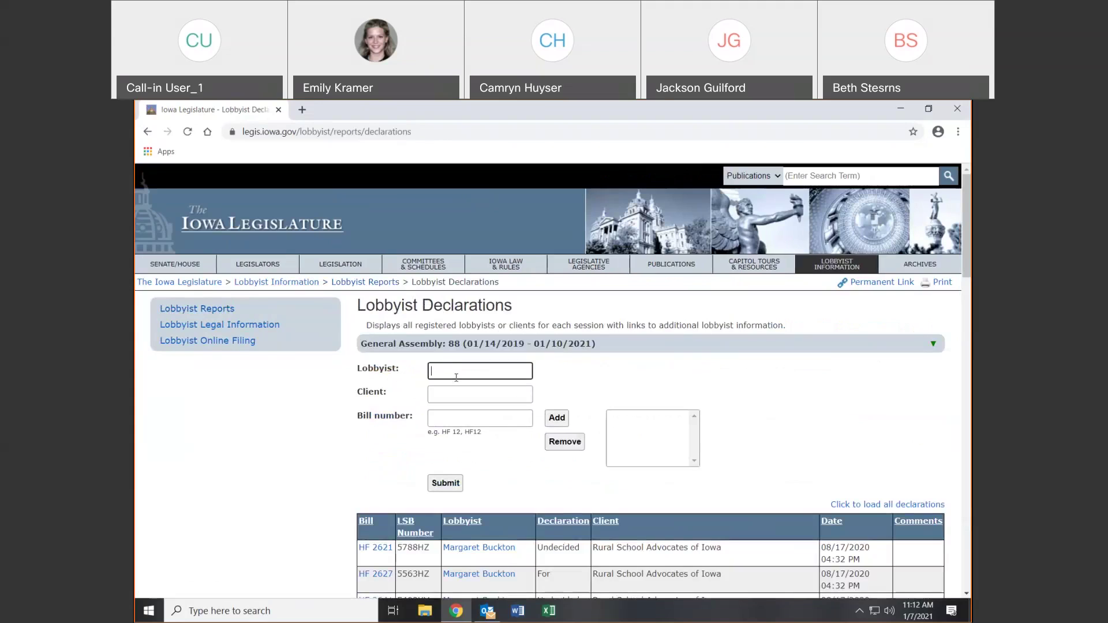
{"action": "left_click", "coordinate": [455, 397]}
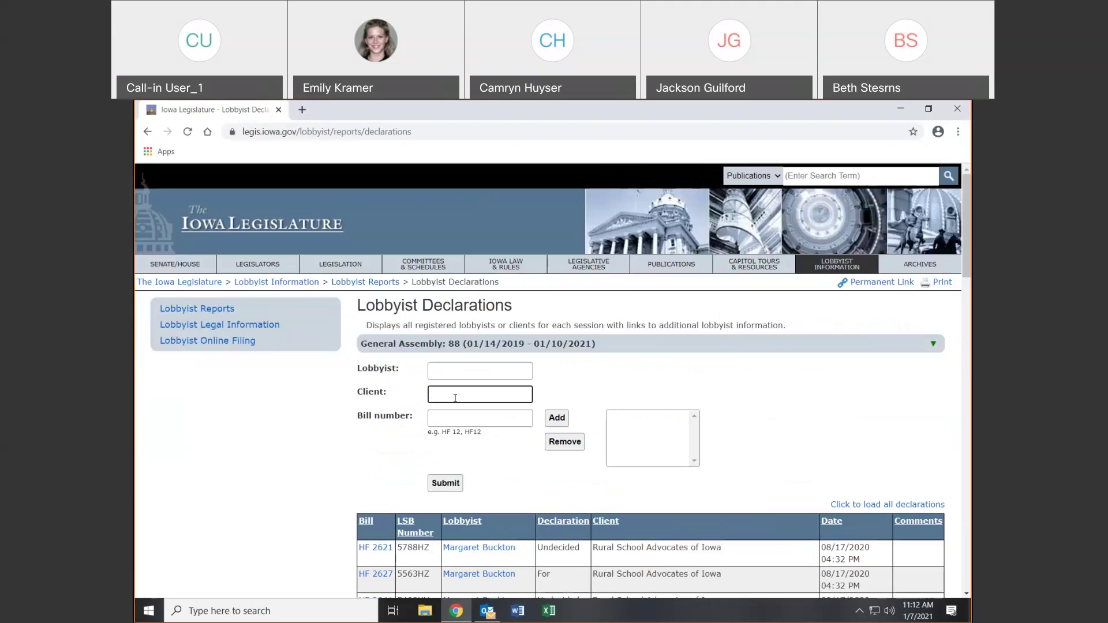
Add bills SSB 1002 and sf510 and submit the declarations search
{"action": "left_click", "coordinate": [448, 422]}
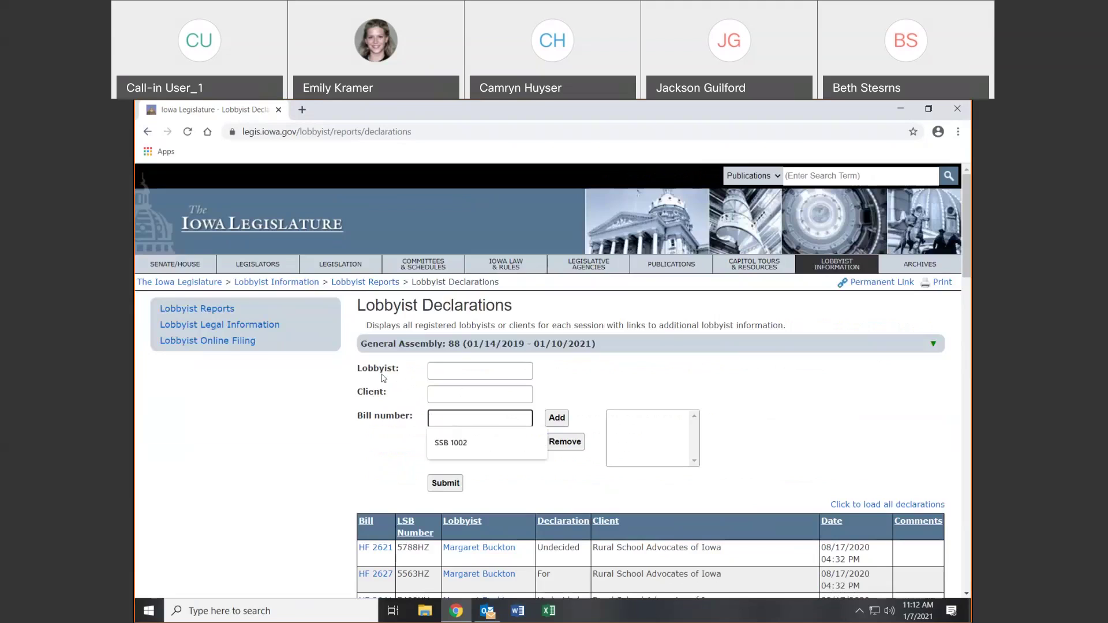
{"action": "left_click", "coordinate": [446, 442]}
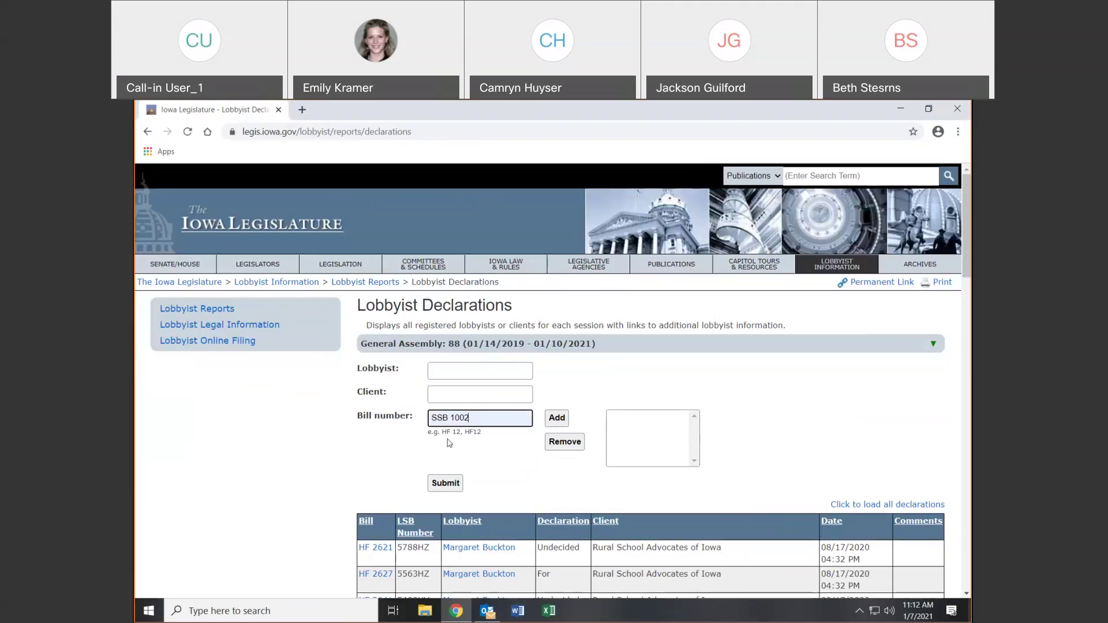
{"action": "left_click", "coordinate": [555, 419]}
{"action": "left_click", "coordinate": [480, 414]}
{"action": "type", "text": "sf510"}
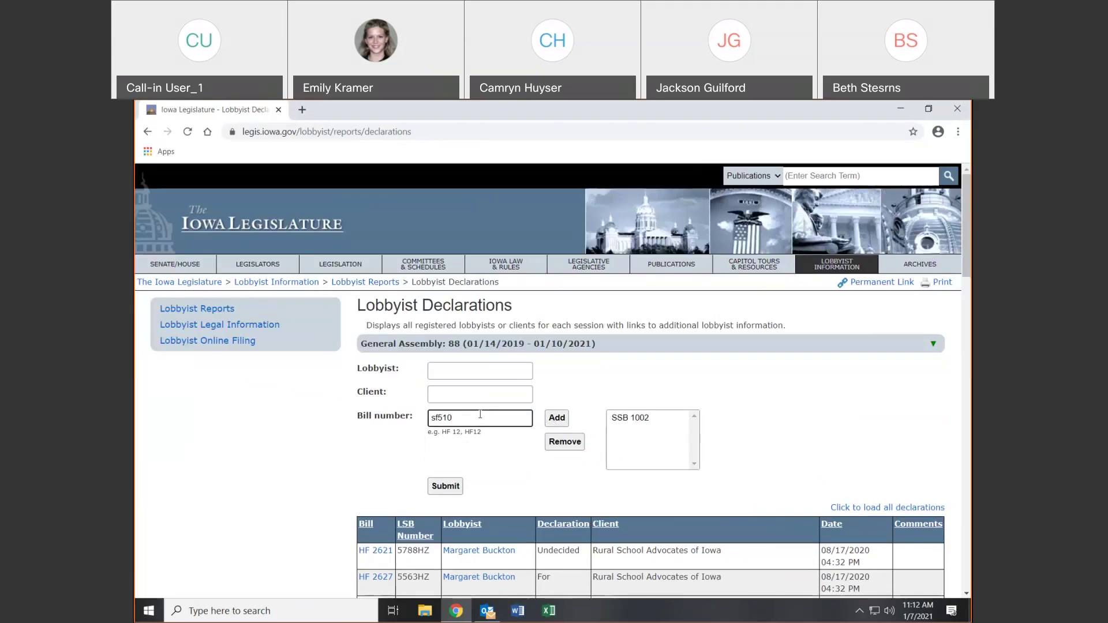
{"action": "left_click", "coordinate": [560, 420]}
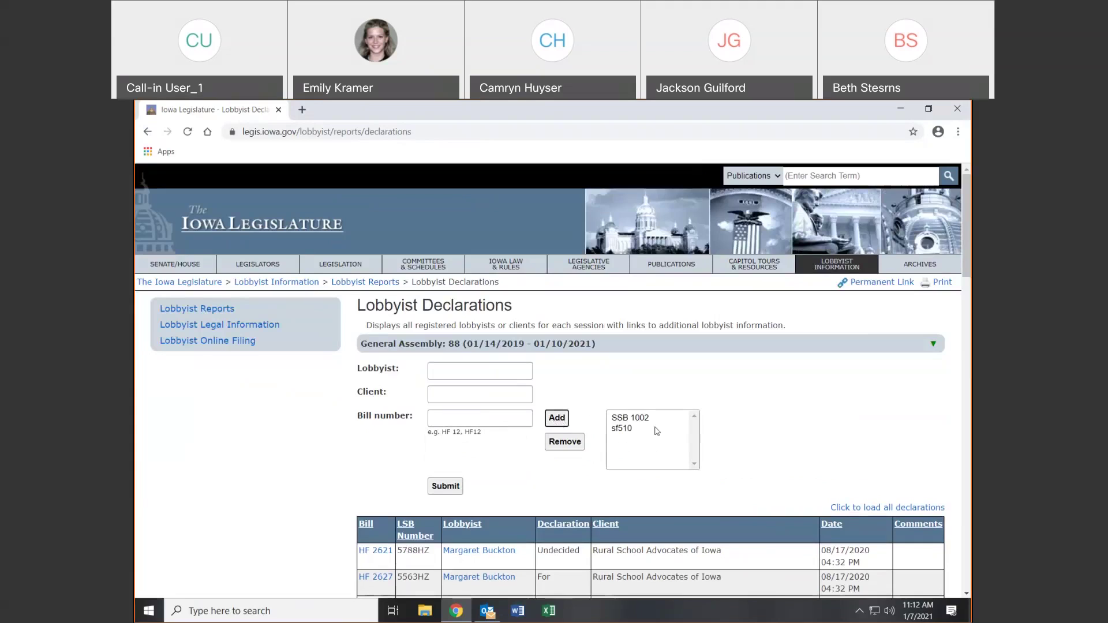
{"action": "left_click", "coordinate": [450, 484]}
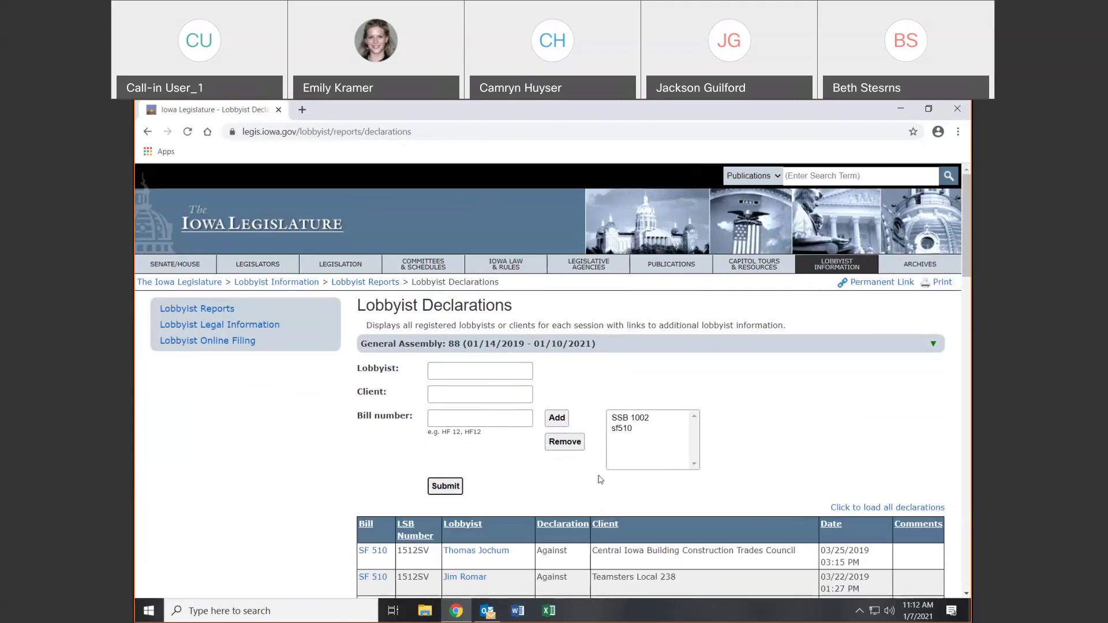
Scroll through the declaration results, then return to Lobbyist Reports
{"action": "scroll", "coordinate": [601, 479], "scroll_direction": "down", "scroll_amount": 7}
{"action": "scroll", "coordinate": [597, 482], "scroll_direction": "up", "scroll_amount": 3}
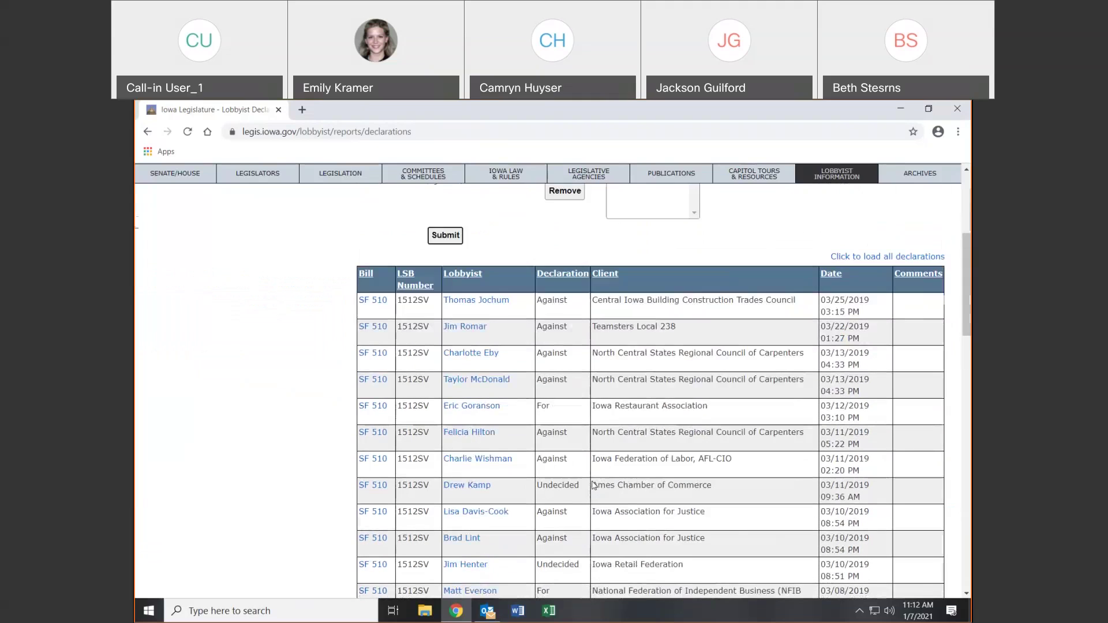
{"action": "scroll", "coordinate": [594, 485], "scroll_direction": "up", "scroll_amount": 4}
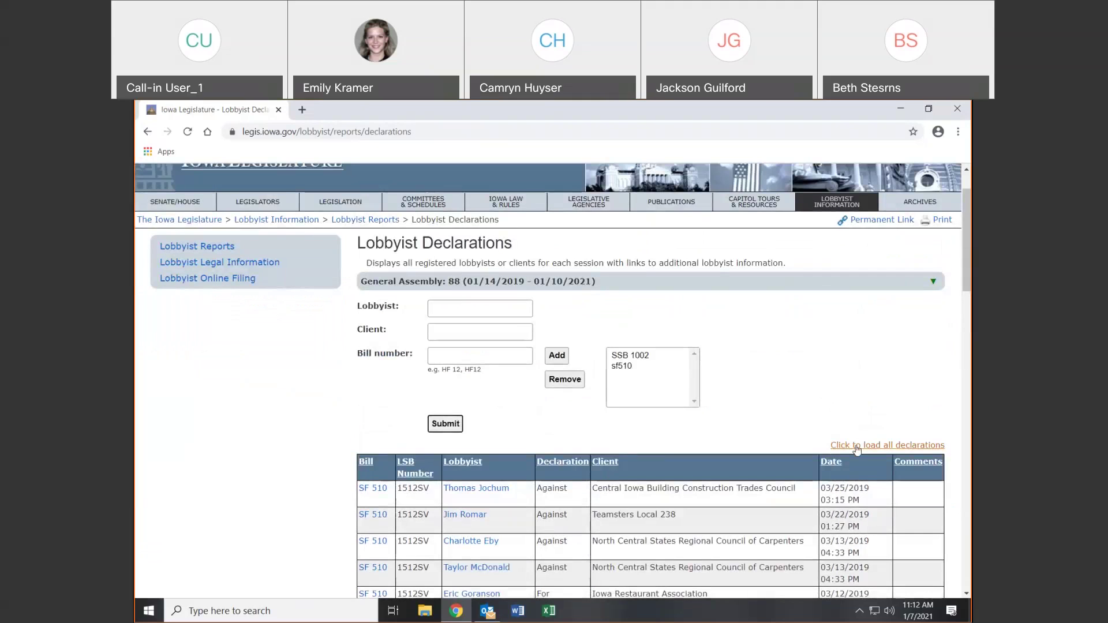
{"action": "left_click_drag", "start_coordinate": [970, 247], "coordinate": [968, 480]}
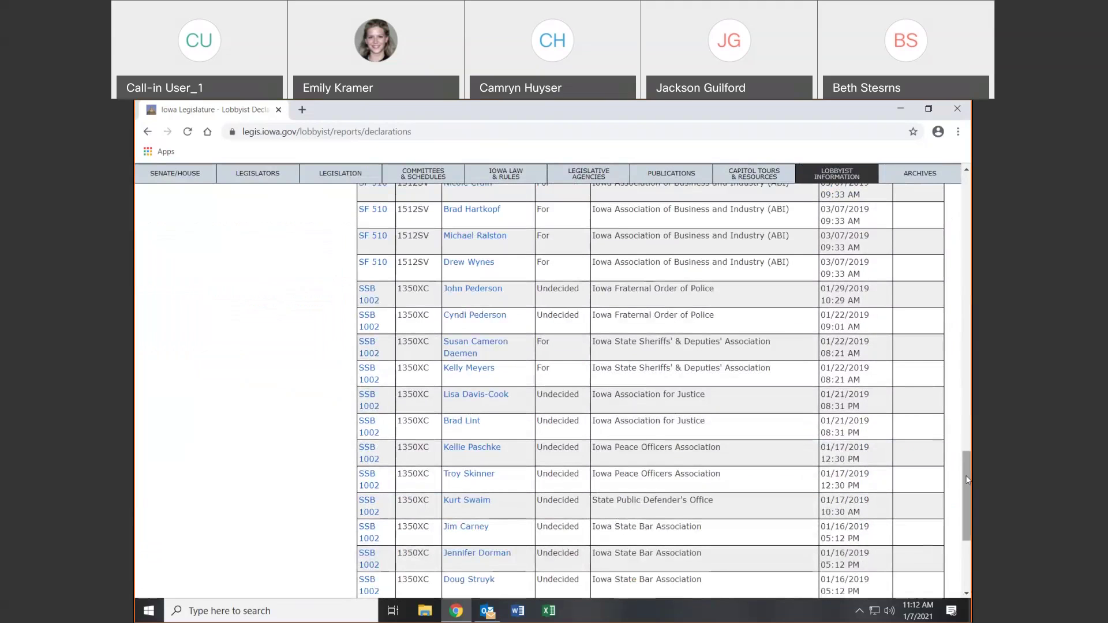
{"action": "left_click_drag", "start_coordinate": [967, 473], "coordinate": [966, 199]}
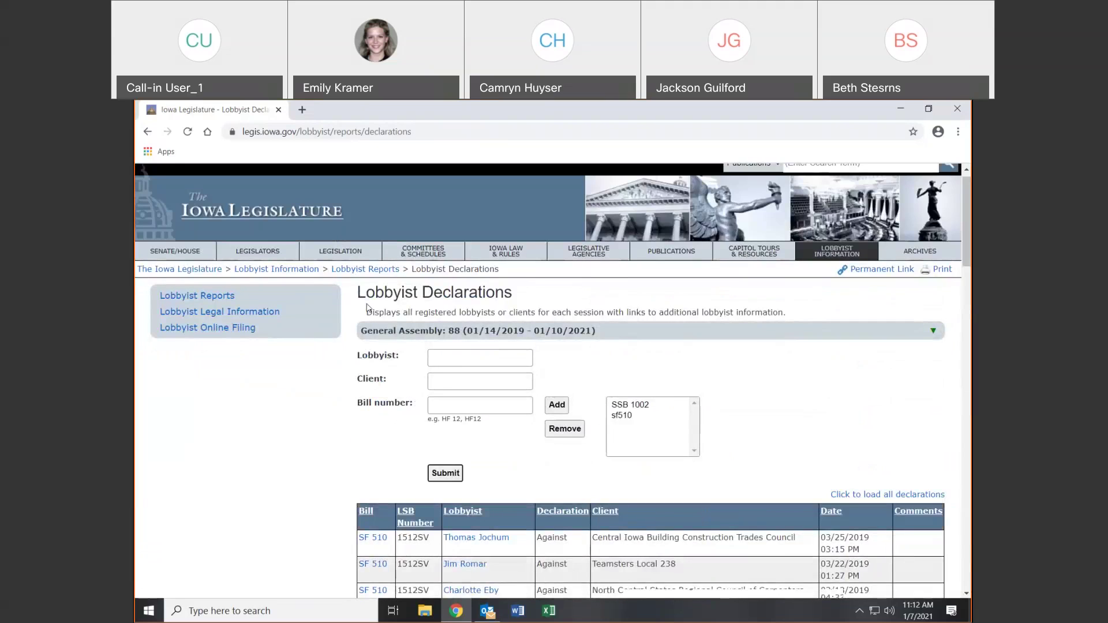
{"action": "left_click", "coordinate": [146, 135]}
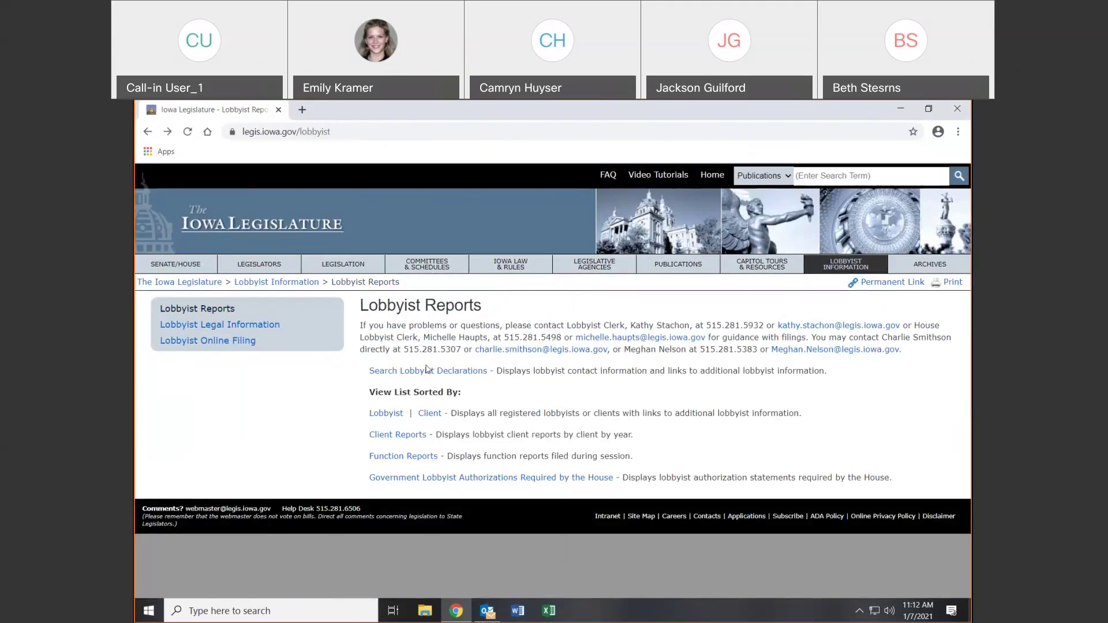
{"action": "left_click", "coordinate": [387, 413]}
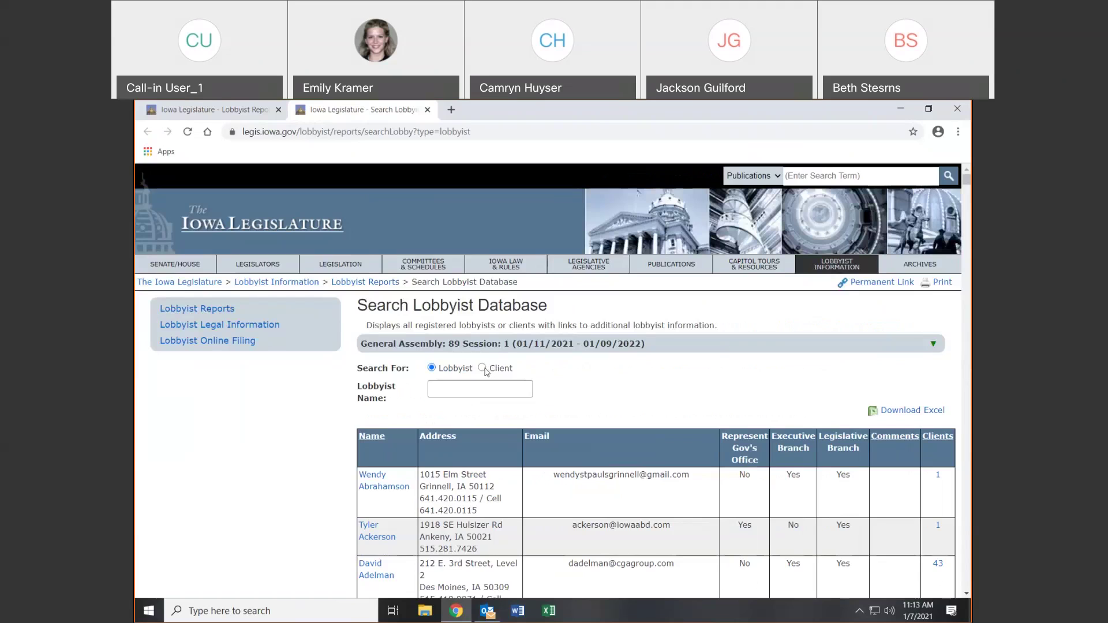
{"action": "left_click", "coordinate": [483, 369]}
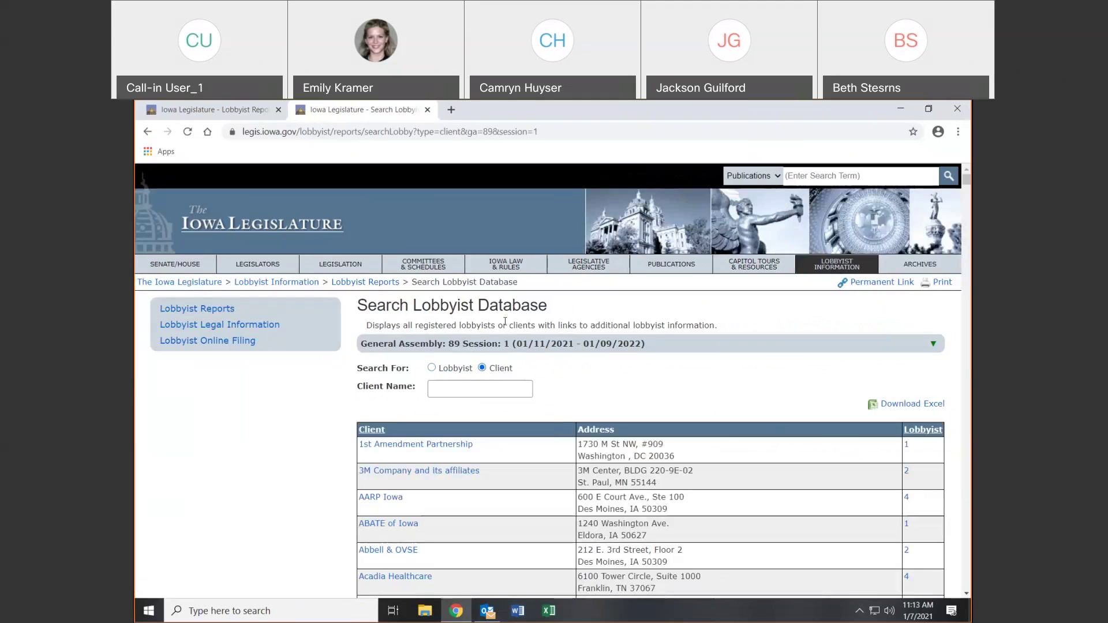
{"action": "left_click", "coordinate": [149, 132]}
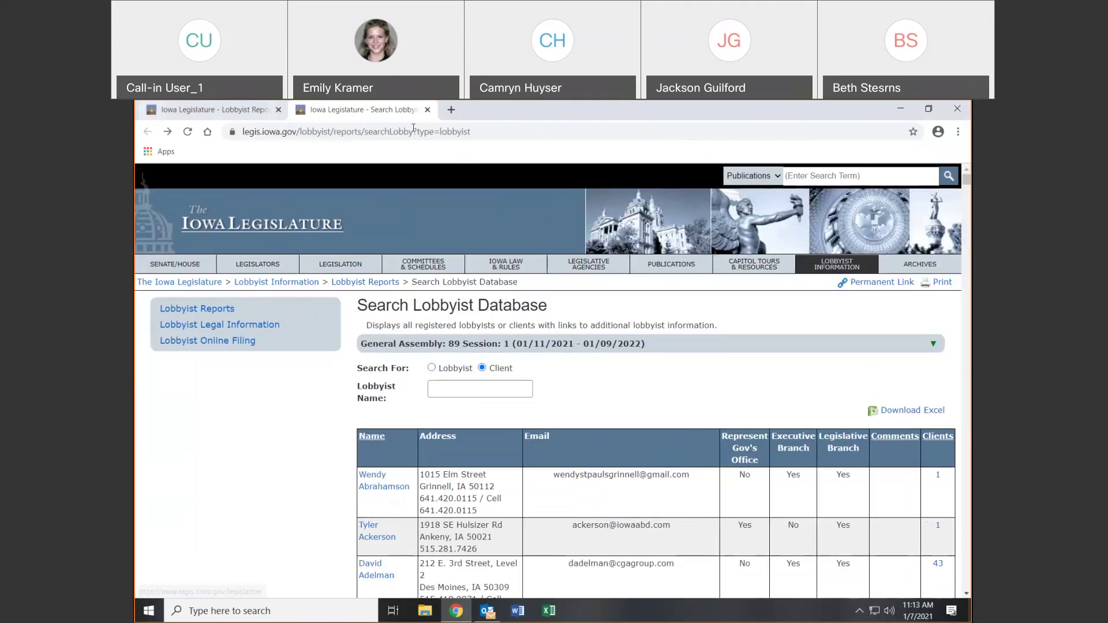
{"action": "left_click", "coordinate": [427, 110]}
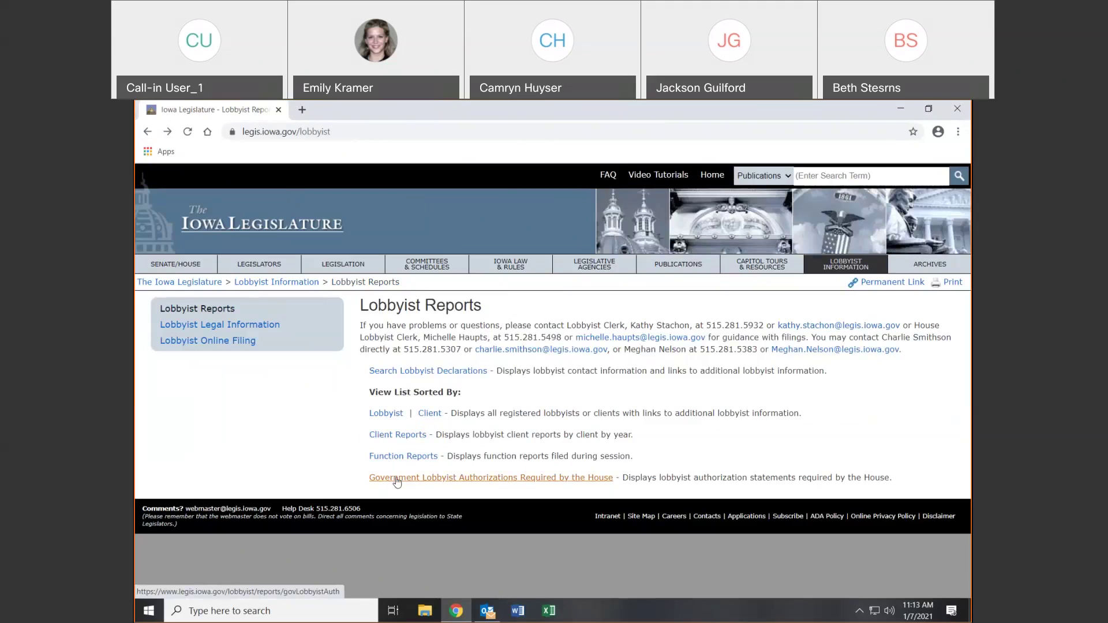
Browse the Lobbyist Legal Information and Lobbyist Online Filing pages, then go to the Archives page
{"action": "left_click", "coordinate": [229, 332]}
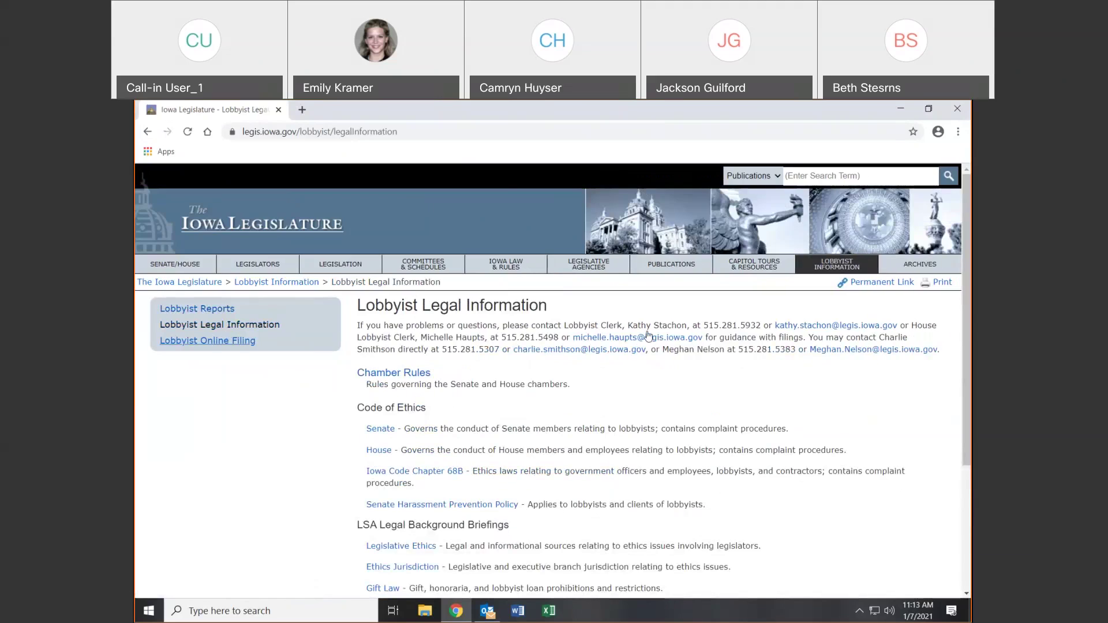
{"action": "scroll", "coordinate": [418, 424], "scroll_direction": "down", "scroll_amount": 2}
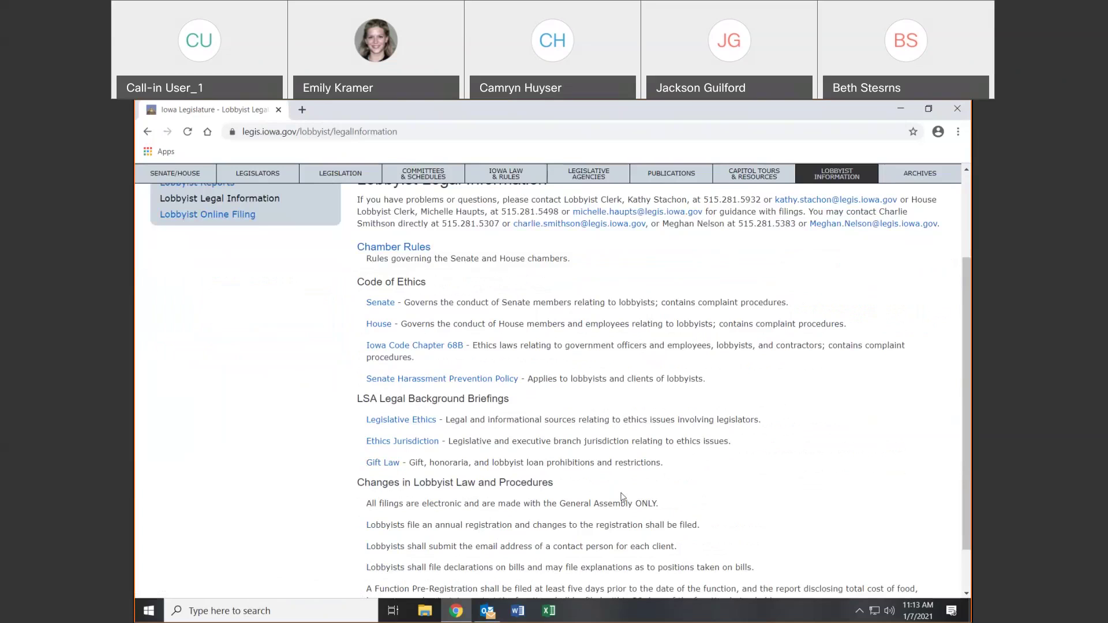
{"action": "scroll", "coordinate": [650, 515], "scroll_direction": "up", "scroll_amount": 2}
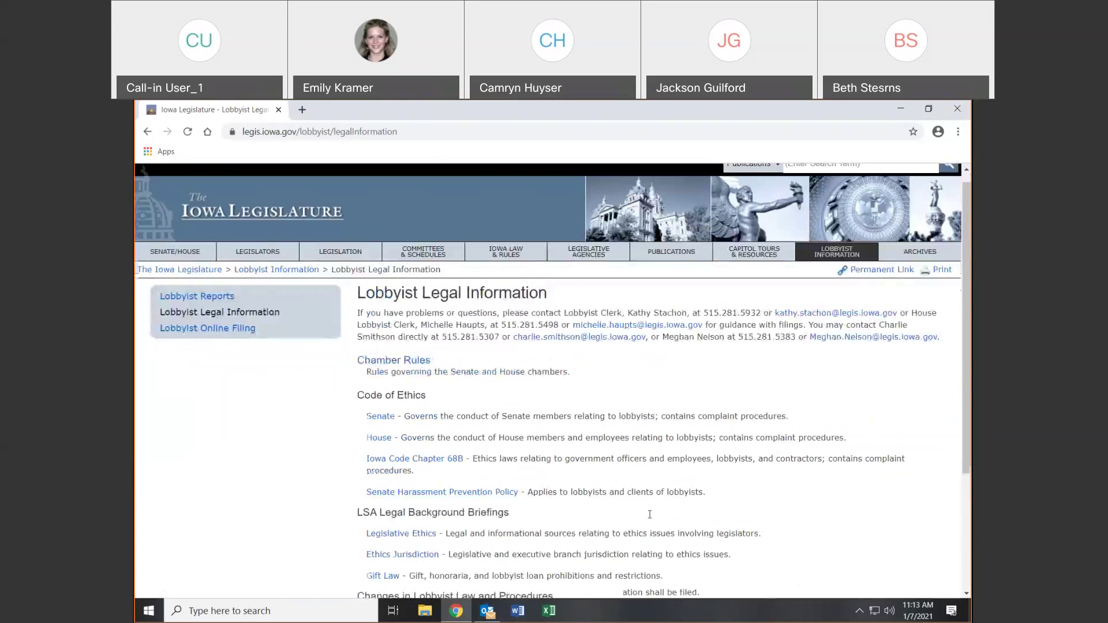
{"action": "left_click", "coordinate": [194, 341]}
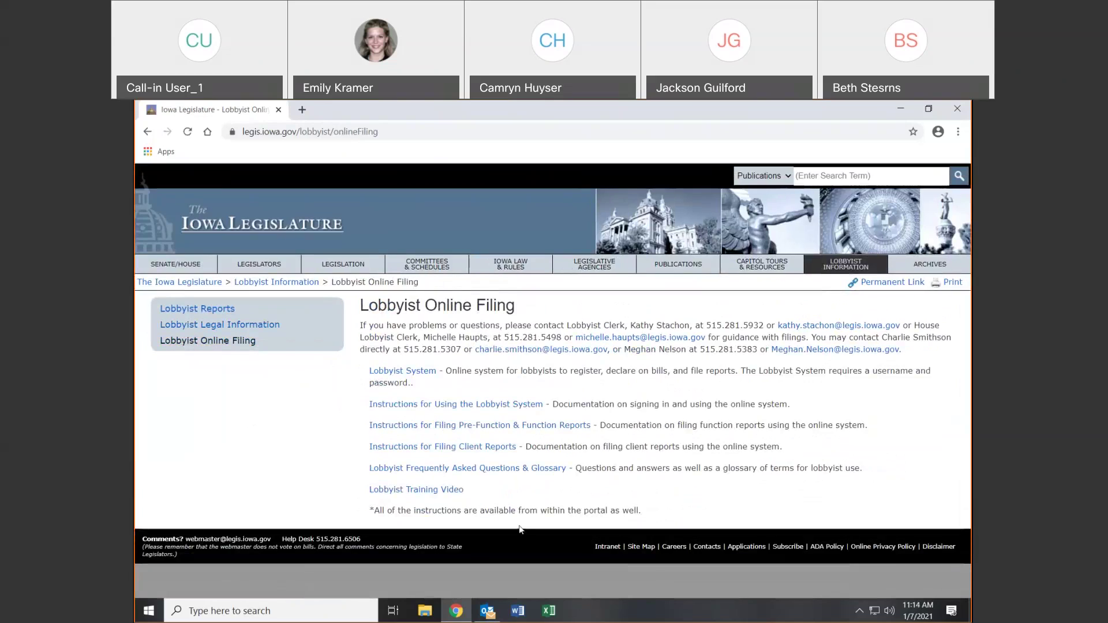
{"action": "left_click", "coordinate": [427, 372]}
{"action": "left_click", "coordinate": [937, 265]}
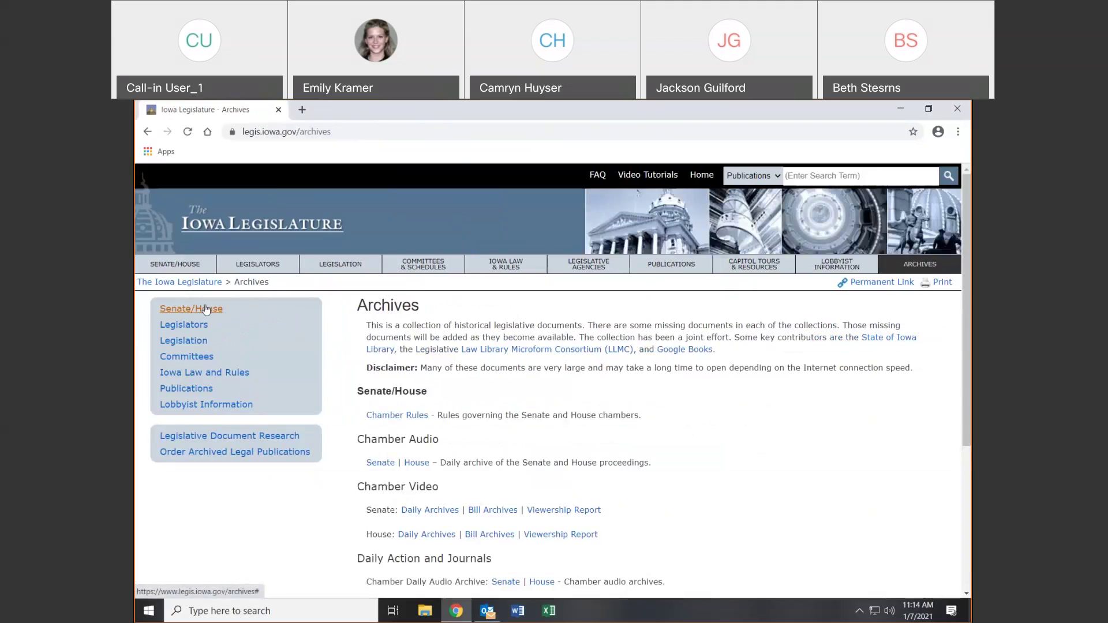
Check the Chamber Rules archive's General Assembly list, then open Intranet Home from the Archives footer
{"action": "left_click", "coordinate": [385, 416]}
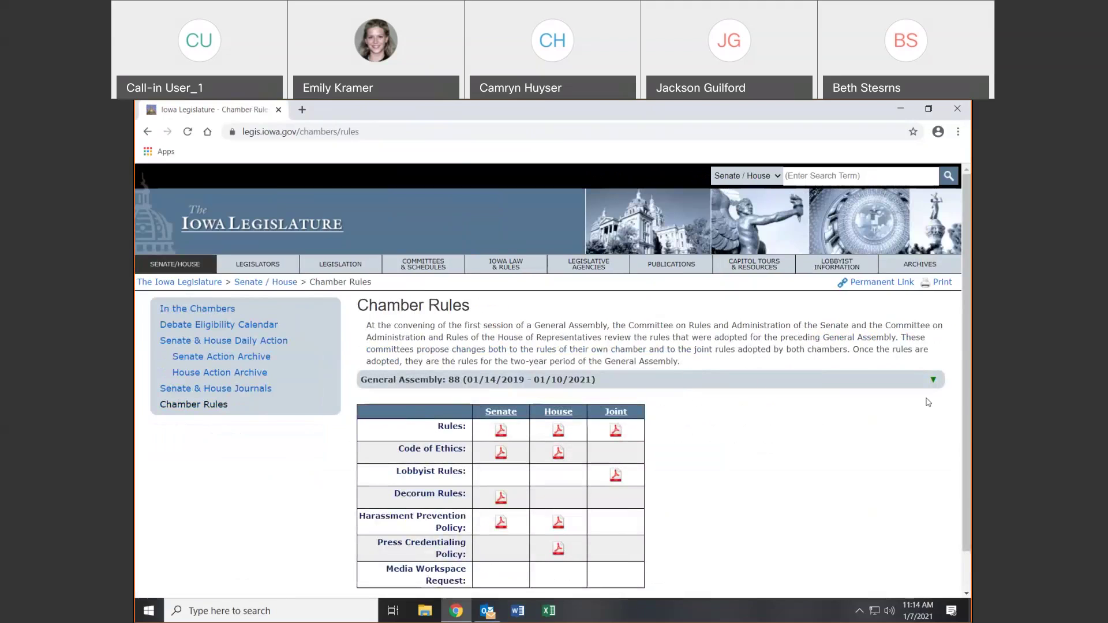
{"action": "left_click", "coordinate": [933, 381]}
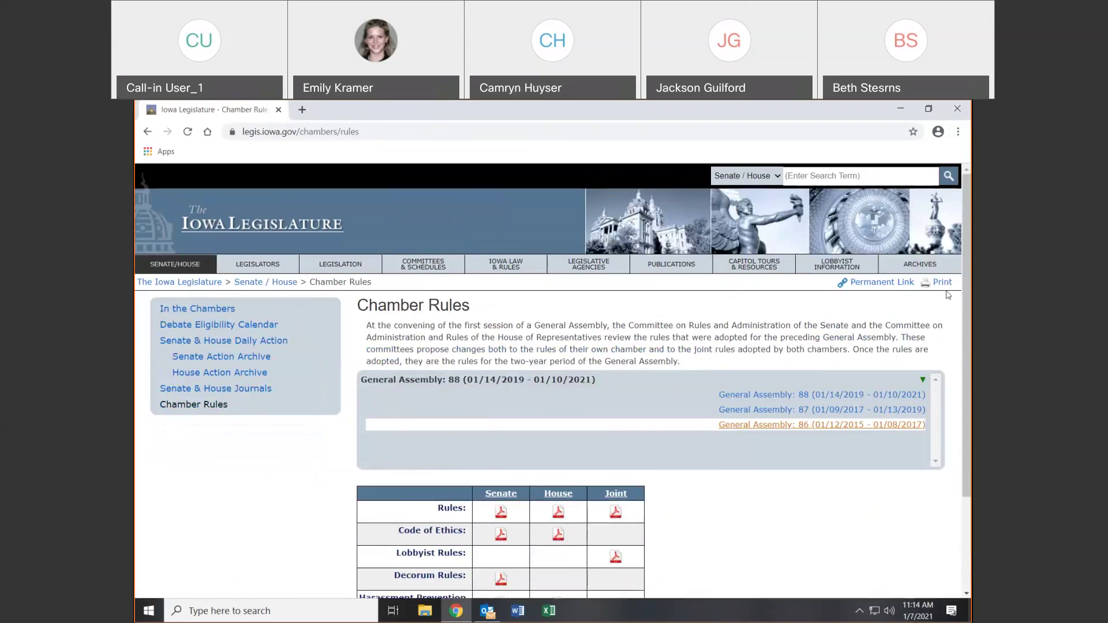
{"action": "left_click", "coordinate": [951, 265]}
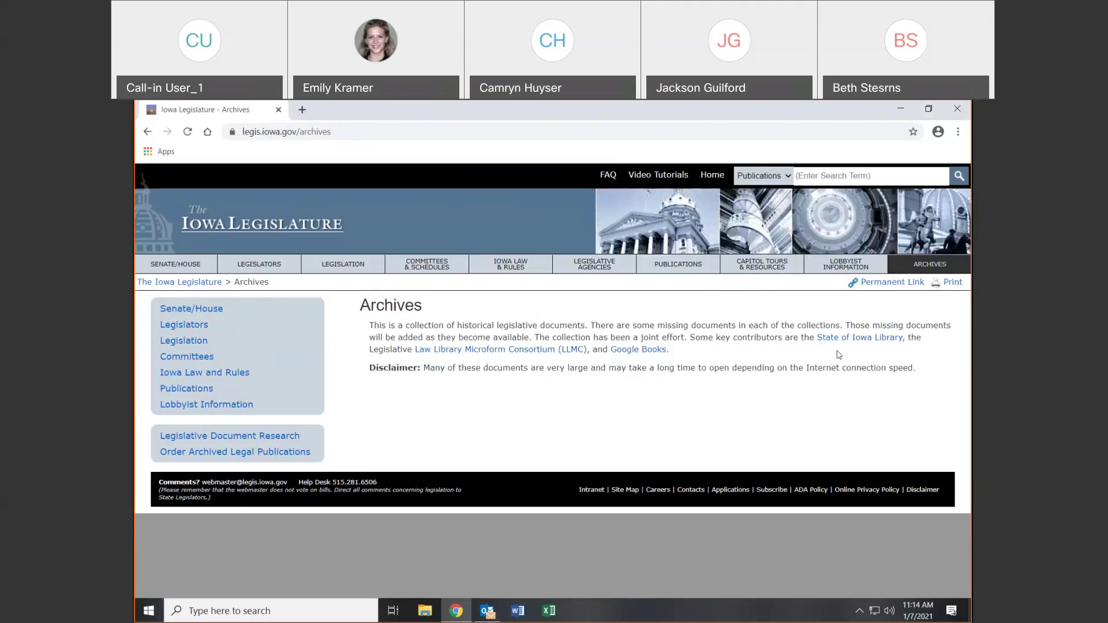
{"action": "left_click", "coordinate": [591, 490]}
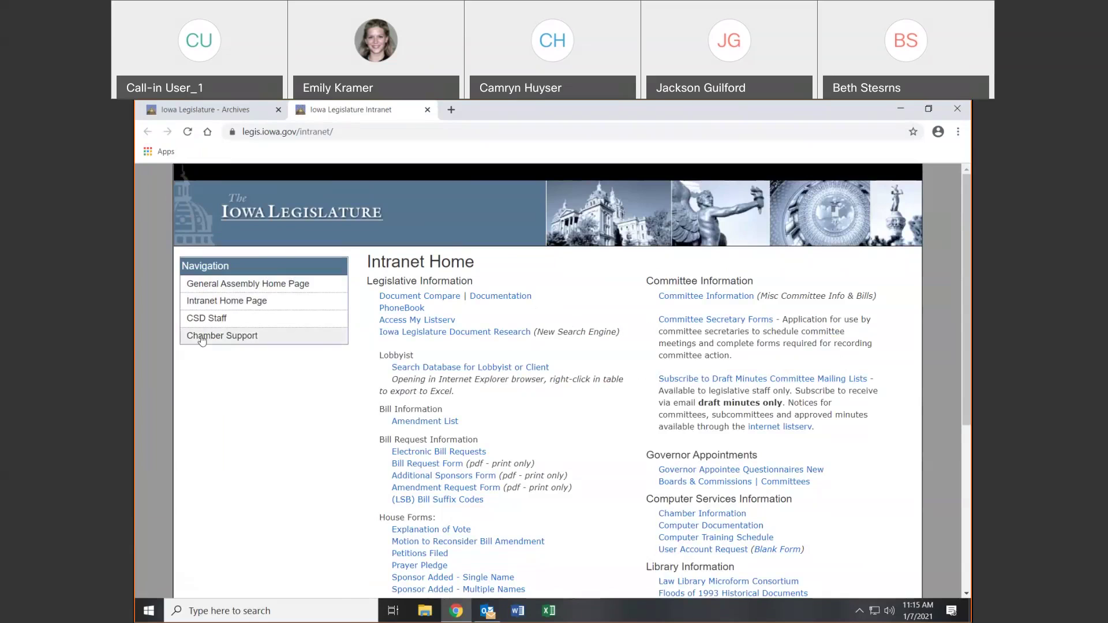
View the Computer Services staff list, close it, and reopen the intranet in a new tab
{"action": "left_click", "coordinate": [209, 321]}
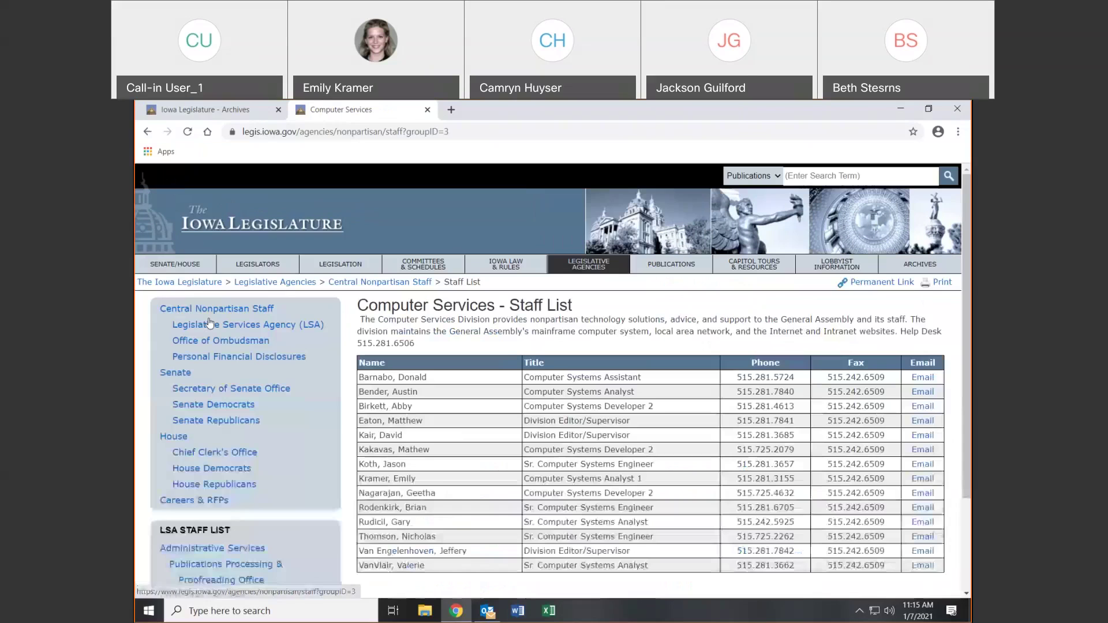
{"action": "left_click", "coordinate": [426, 110]}
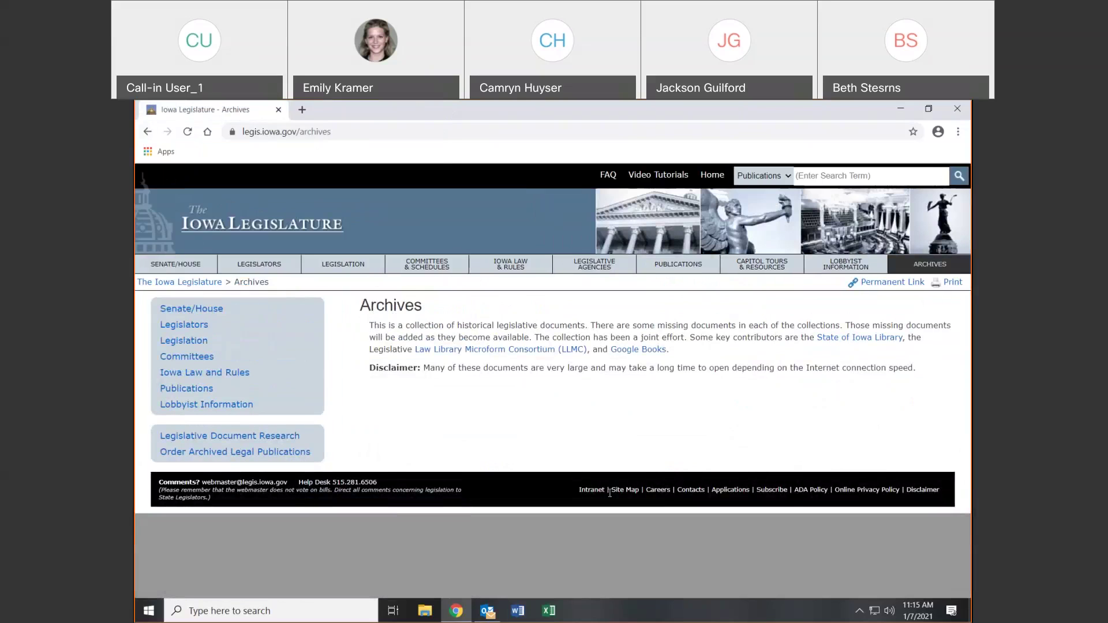
{"action": "left_click", "coordinate": [591, 489]}
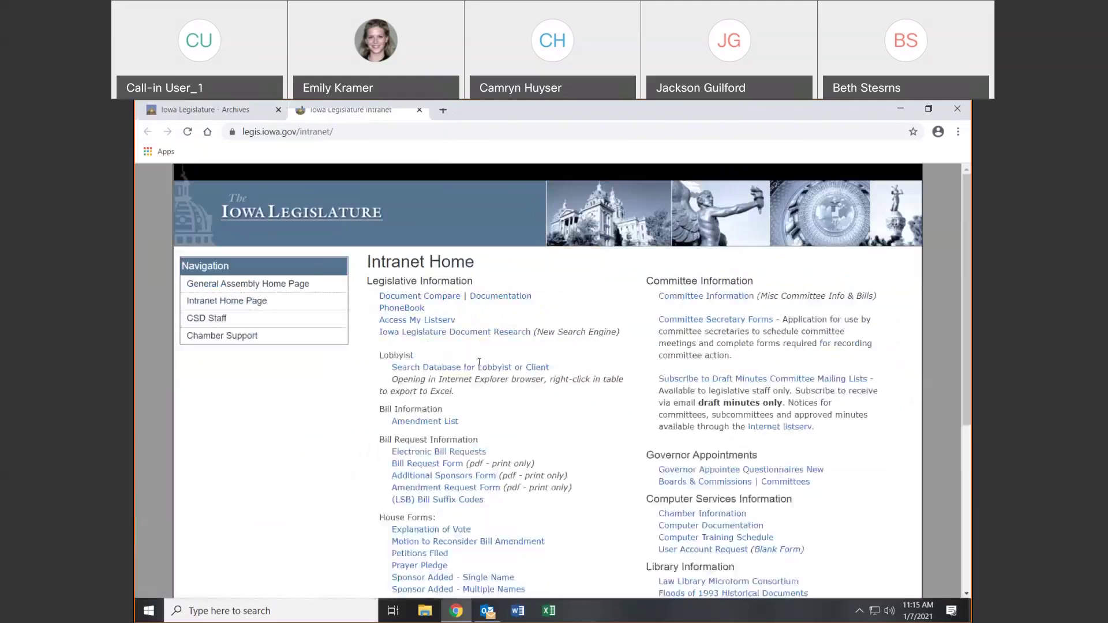
Review the Chamber Support information, then reopen the intranet and go to the PhoneBook
{"action": "left_click", "coordinate": [222, 337]}
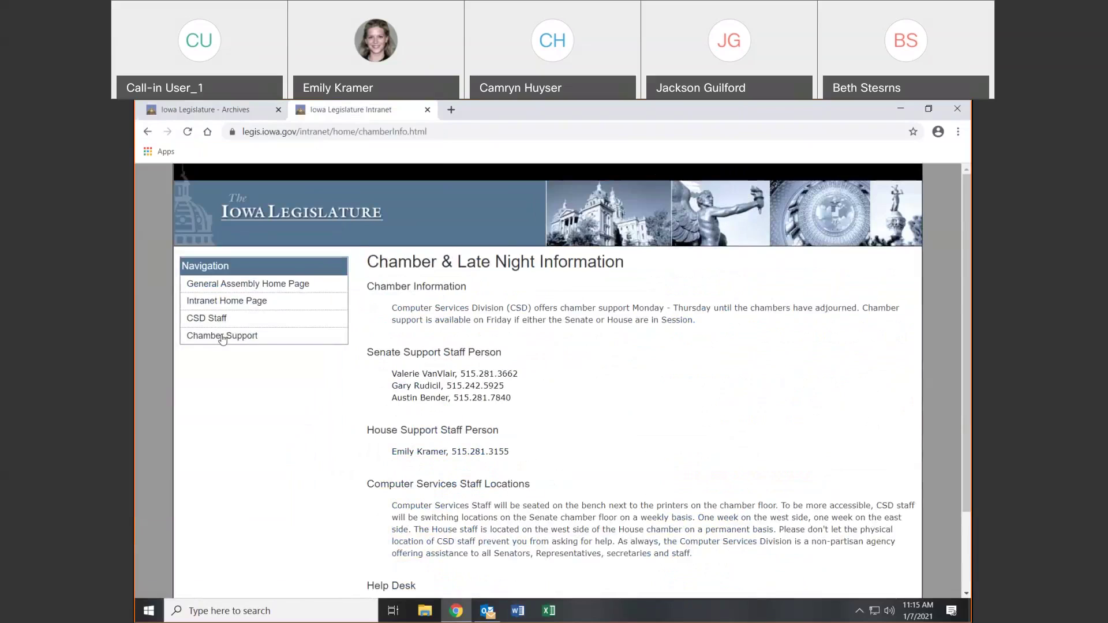
{"action": "scroll", "coordinate": [597, 411], "scroll_direction": "down", "scroll_amount": 2}
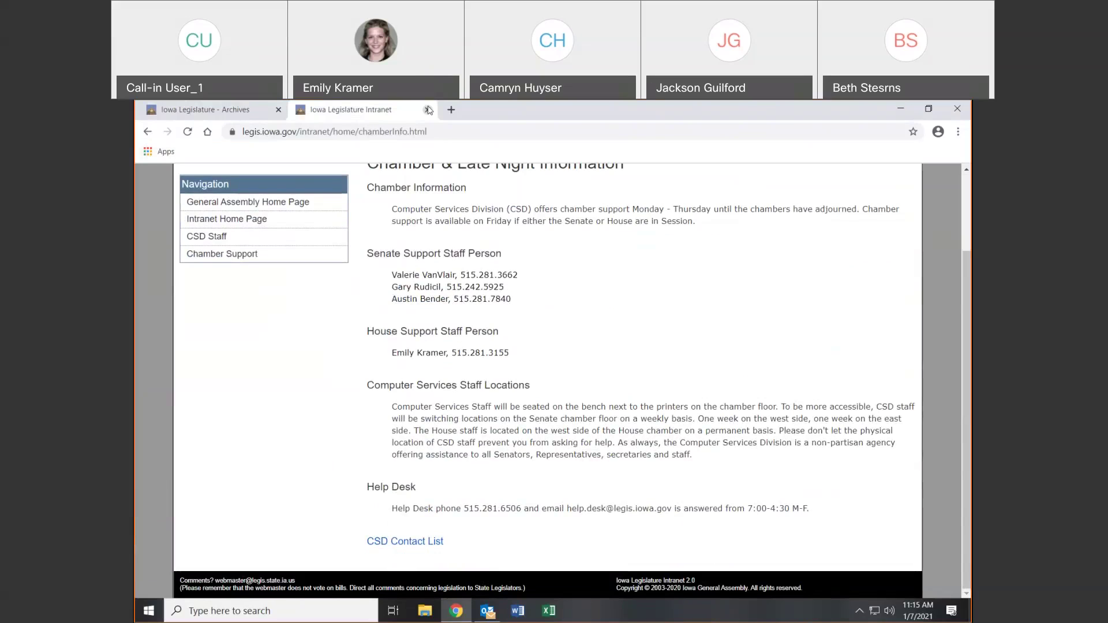
{"action": "left_click", "coordinate": [427, 110]}
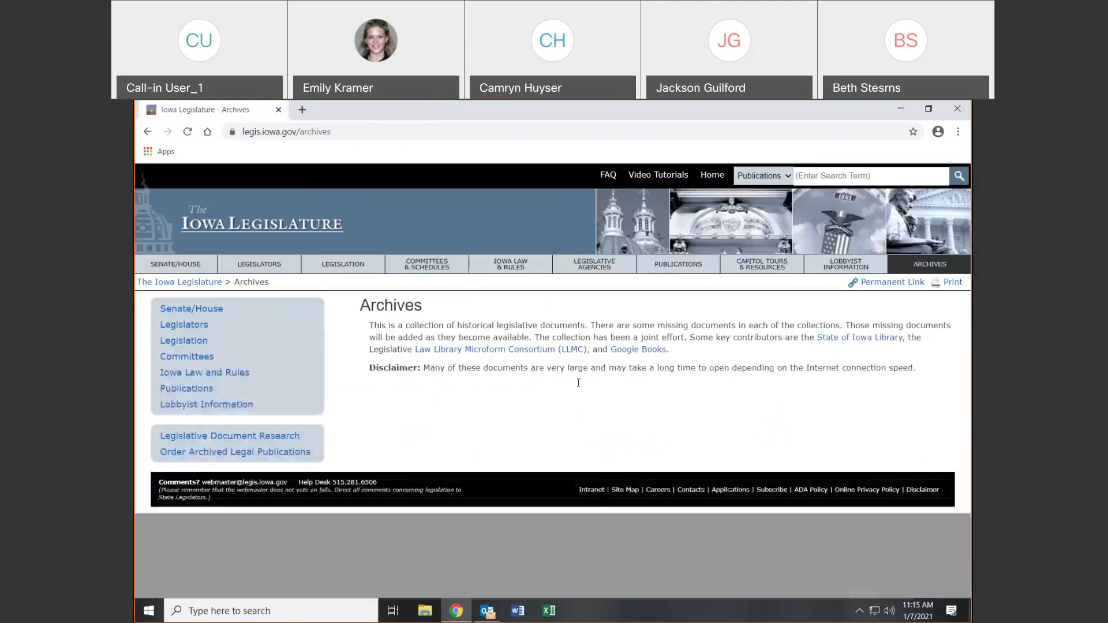
{"action": "left_click", "coordinate": [592, 489]}
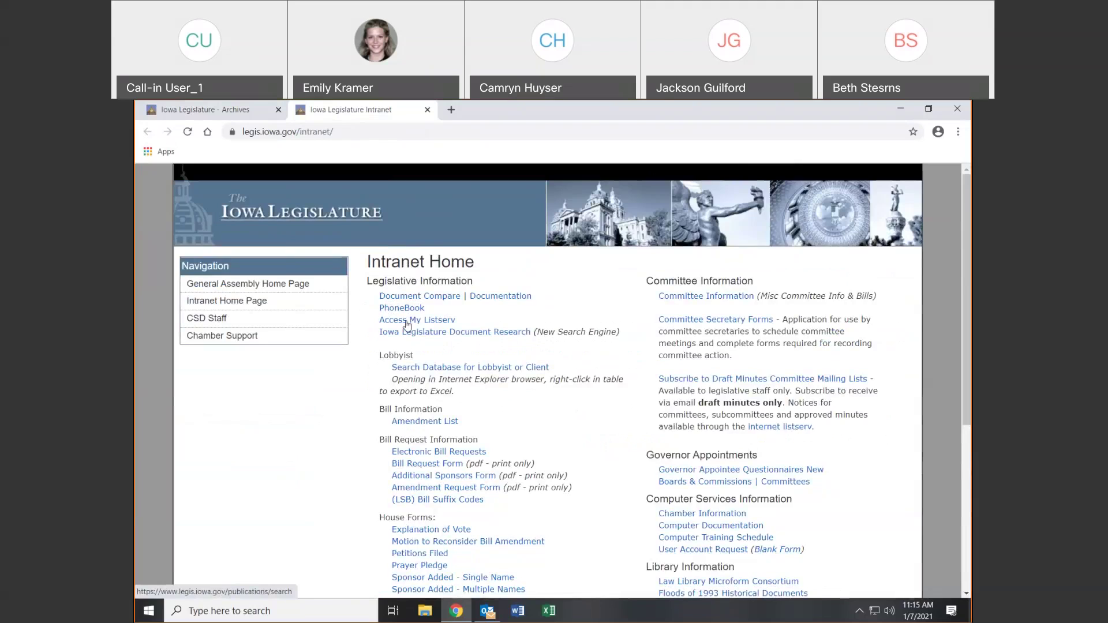
{"action": "left_click", "coordinate": [407, 312]}
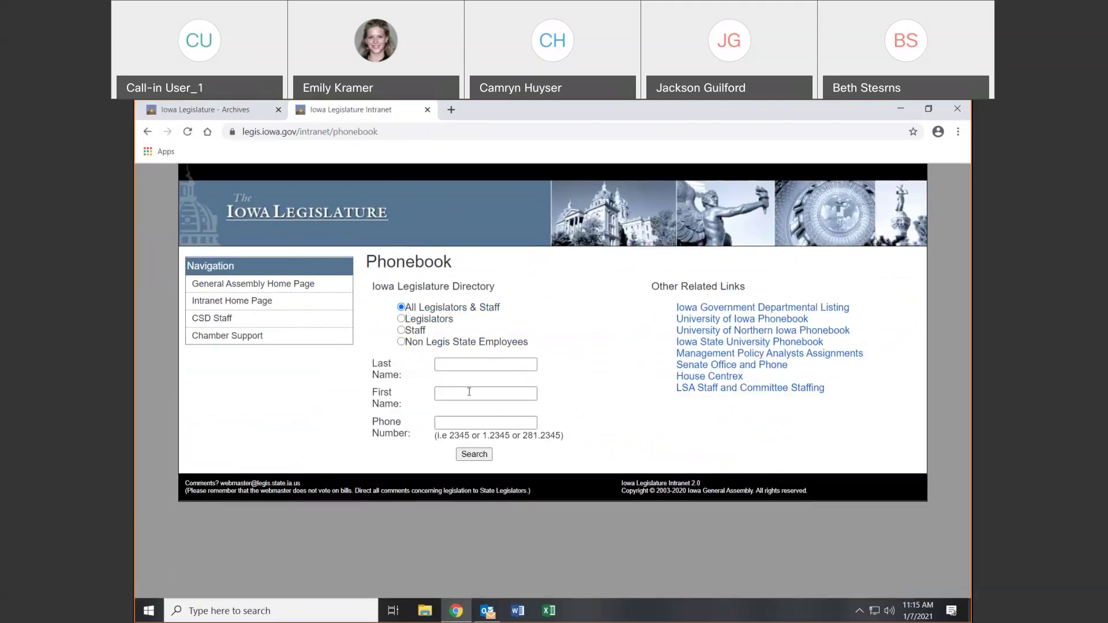
Search a staff surname among Non Legis State Employees, clear the box, and return to Intranet Home
{"action": "left_click", "coordinate": [490, 363]}
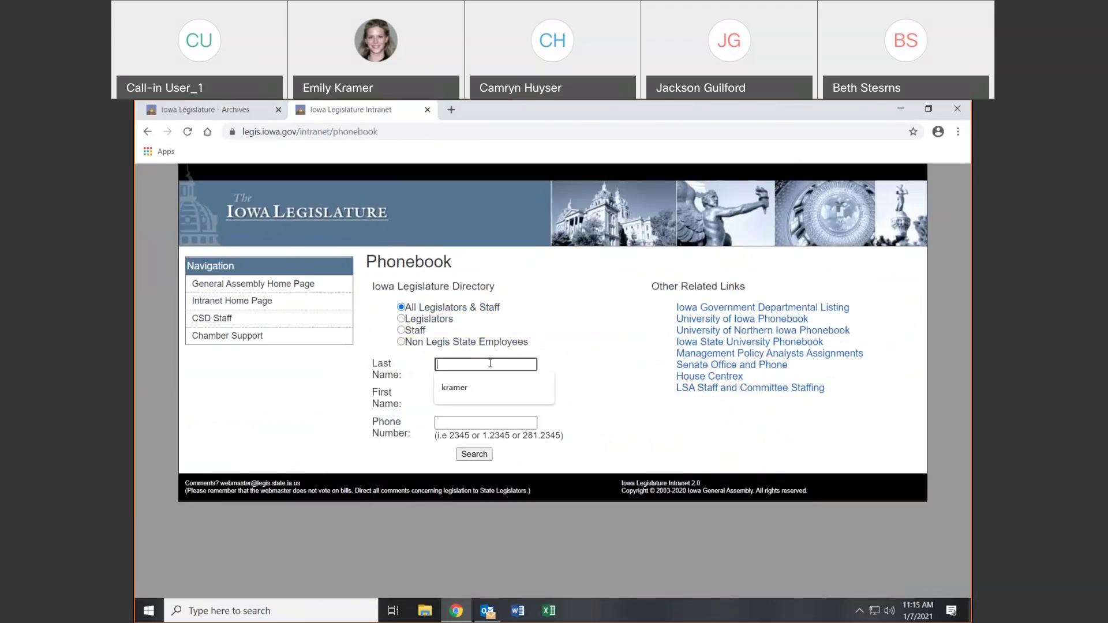
{"action": "type", "text": "kramer"}
{"action": "key", "text": "Return"}
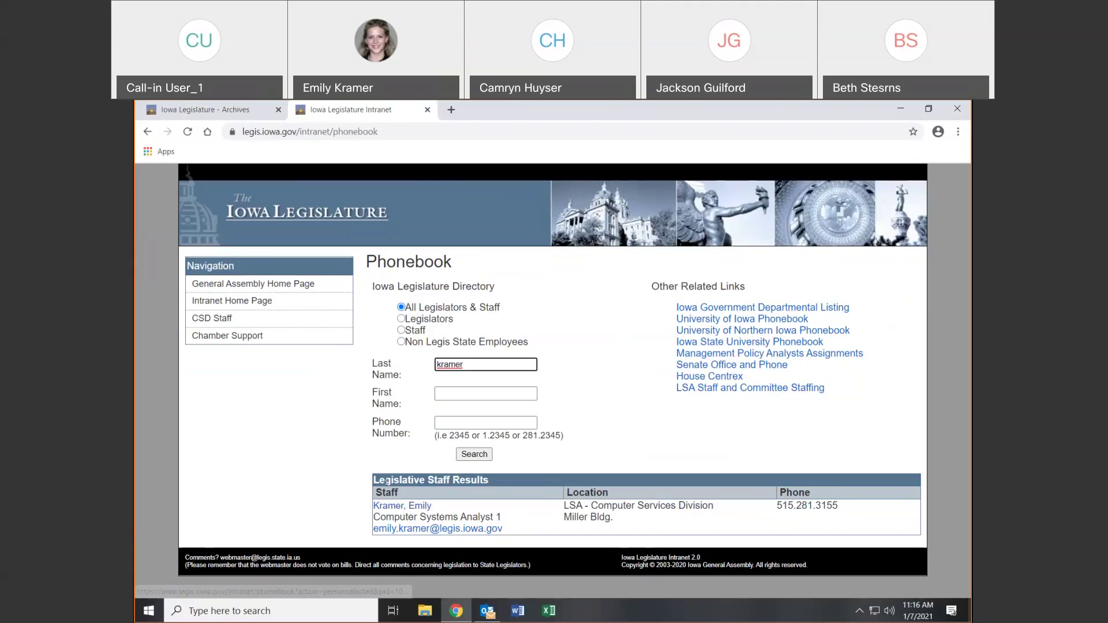
{"action": "left_click", "coordinate": [402, 342]}
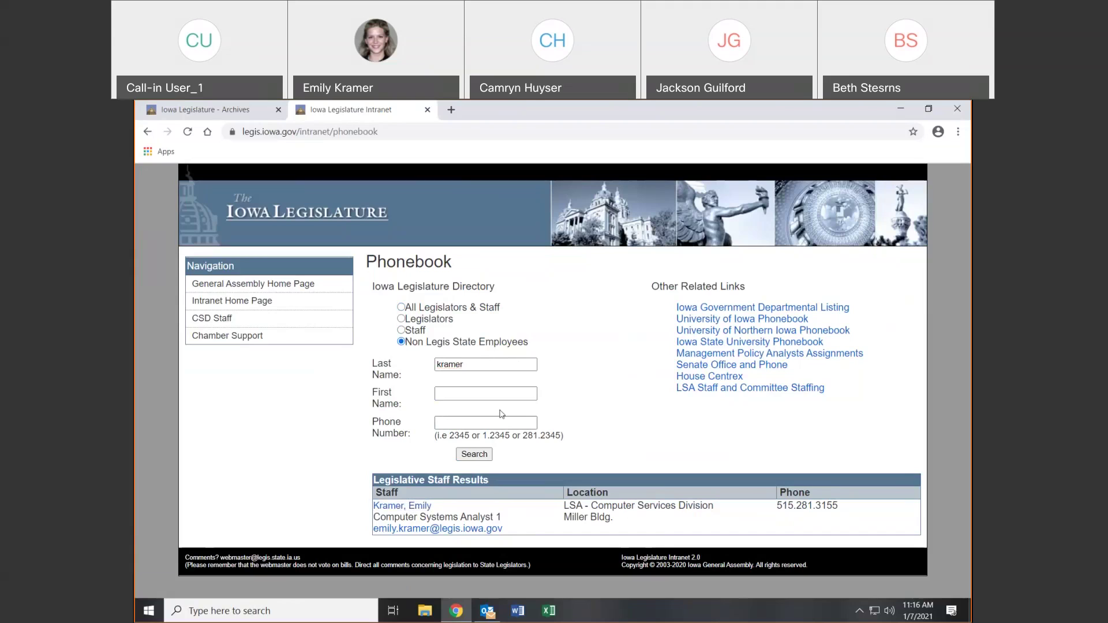
{"action": "left_click_drag", "start_coordinate": [476, 361], "coordinate": [416, 365]}
{"action": "key", "text": "BackSpace"}
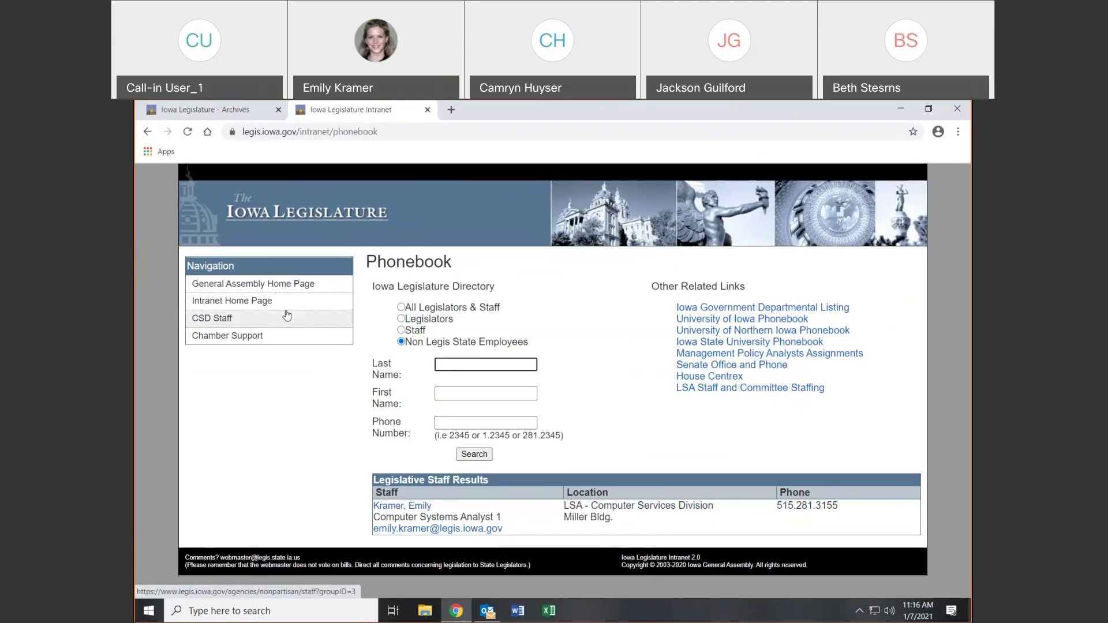
{"action": "left_click", "coordinate": [253, 305]}
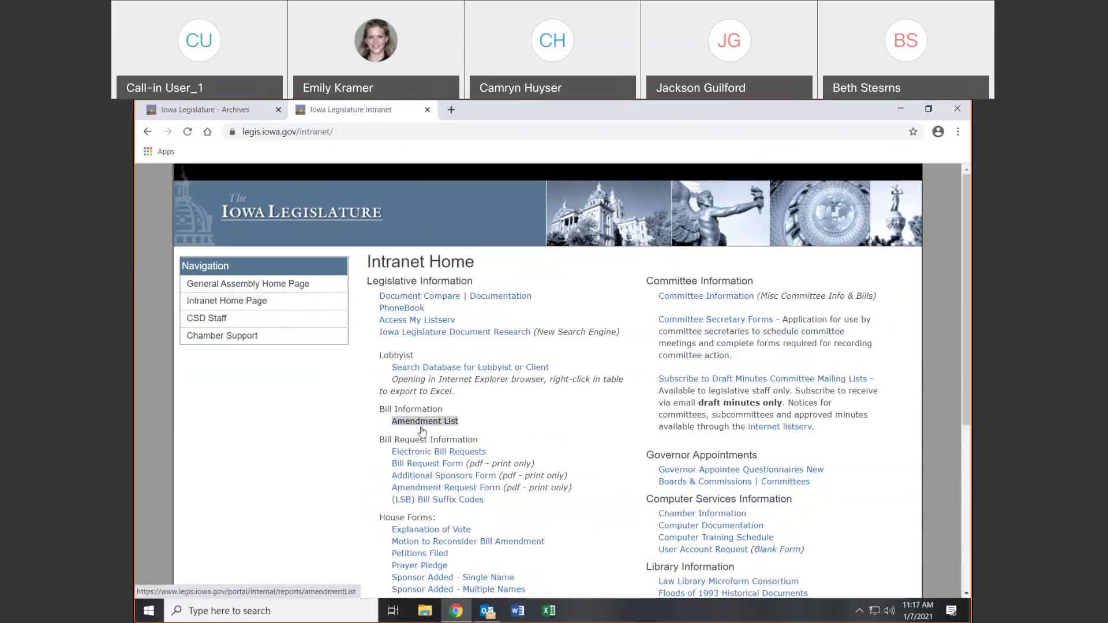
Open the Amendment List login in a new tab and close the Archives tab
{"action": "left_click", "coordinate": [438, 421]}
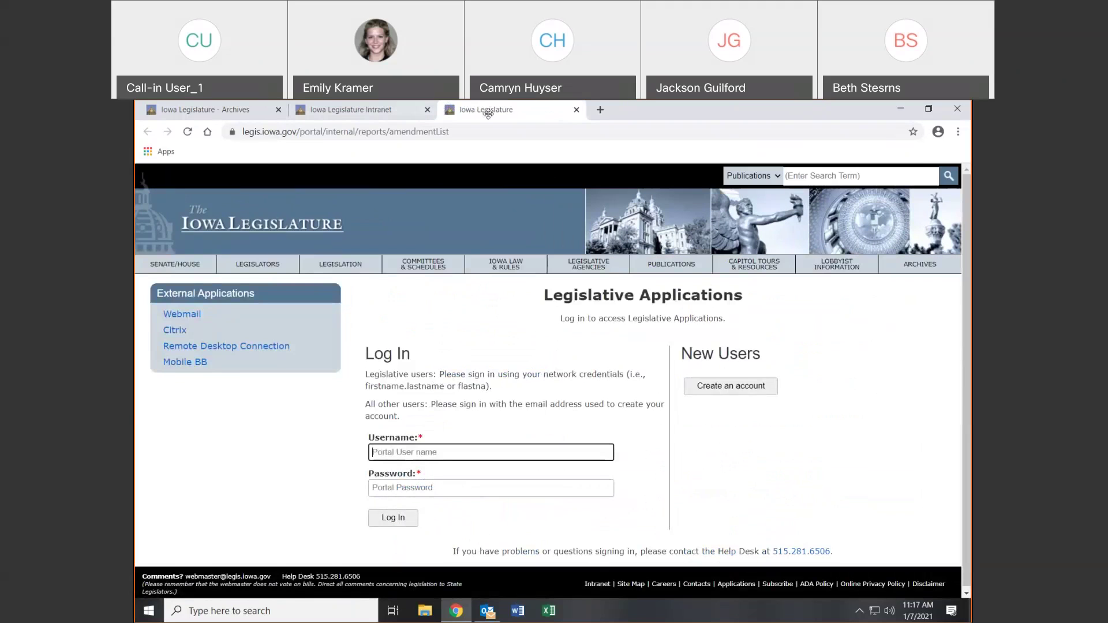
{"action": "left_click", "coordinate": [171, 111]}
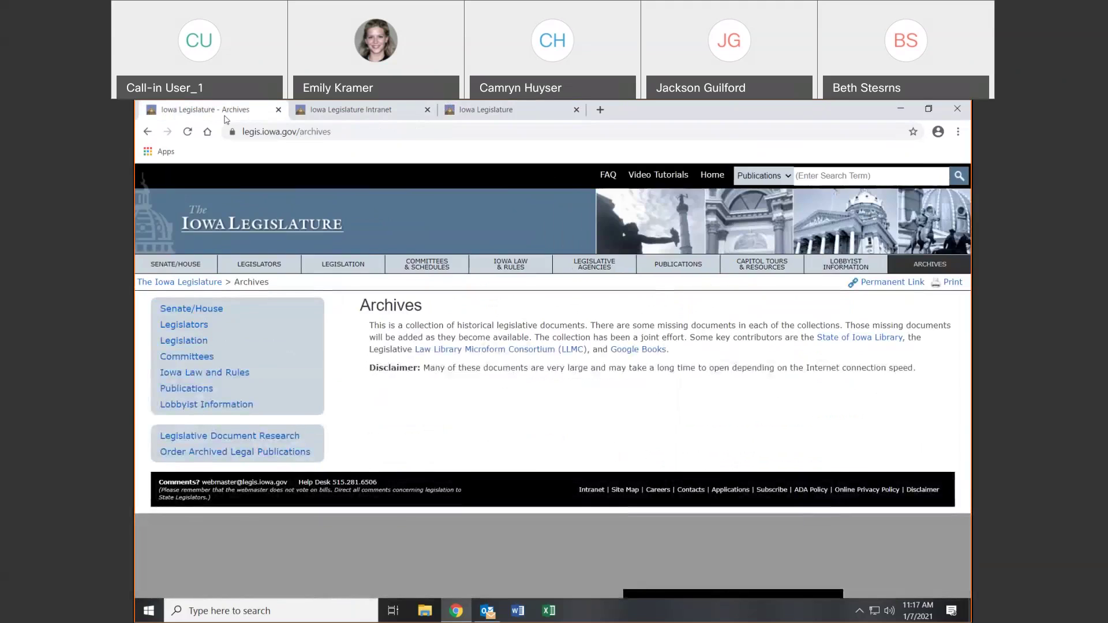
{"action": "left_click", "coordinate": [278, 110]}
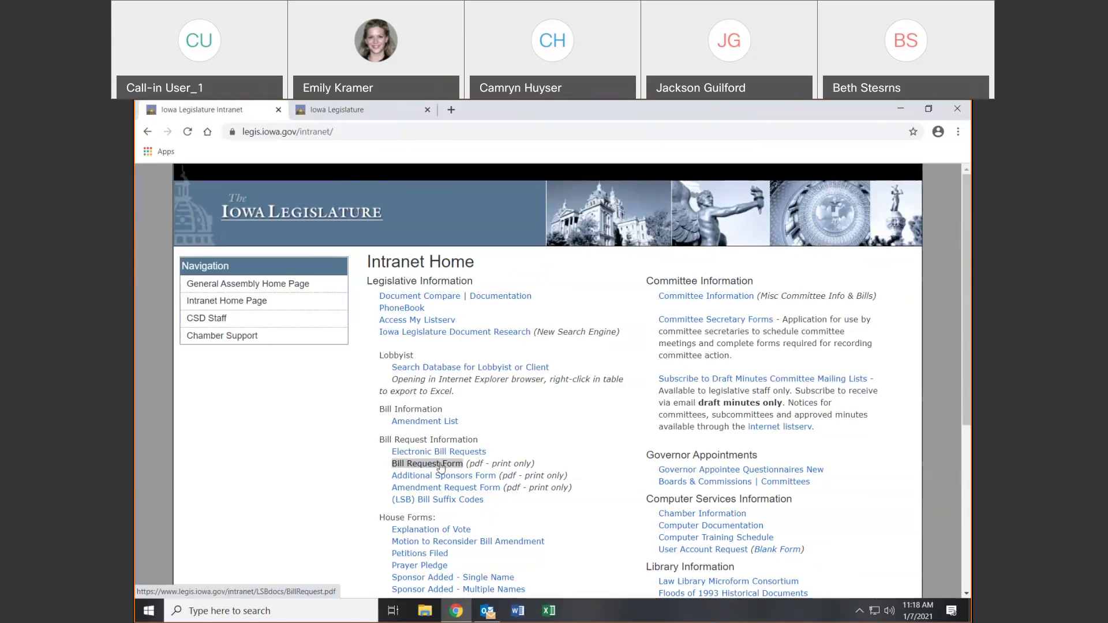
{"action": "left_click", "coordinate": [441, 465]}
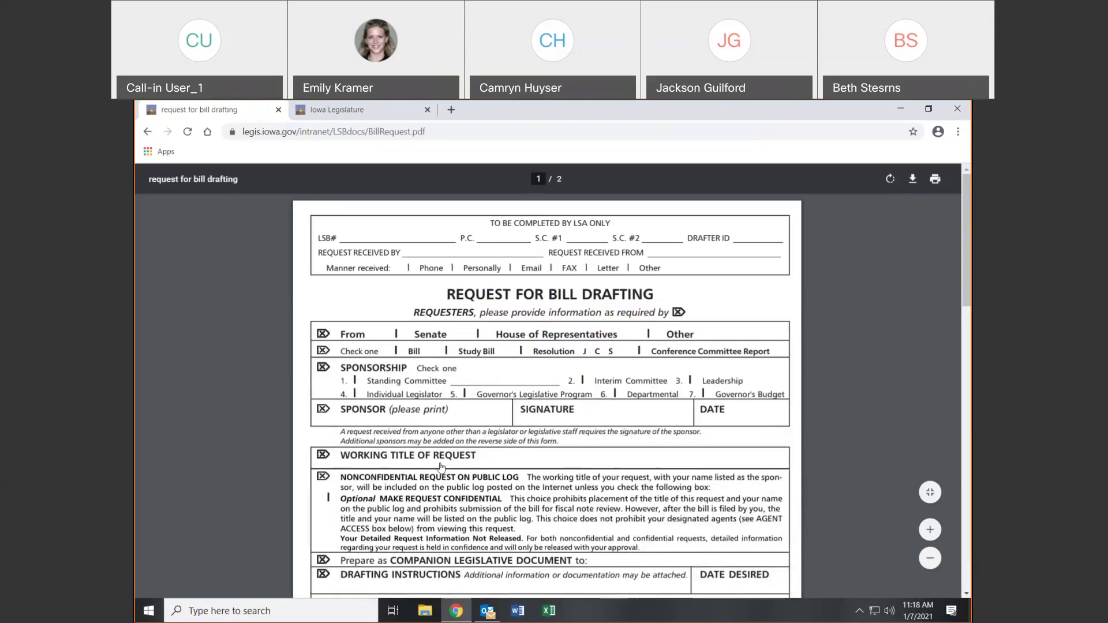
{"action": "left_click", "coordinate": [147, 132]}
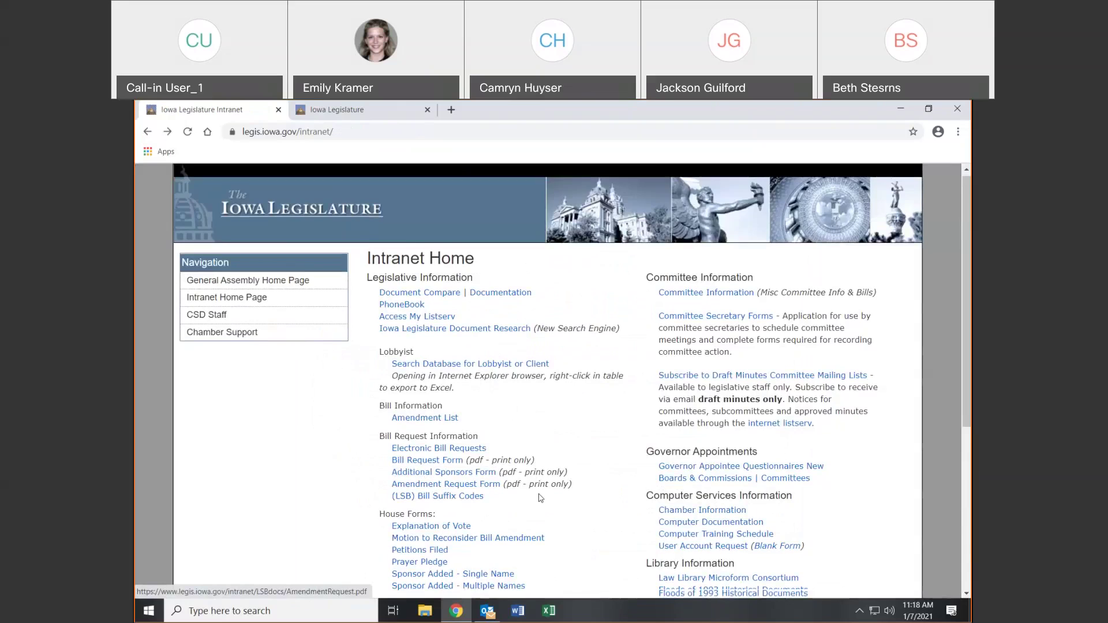
{"action": "scroll", "coordinate": [554, 508], "scroll_direction": "down", "scroll_amount": 3}
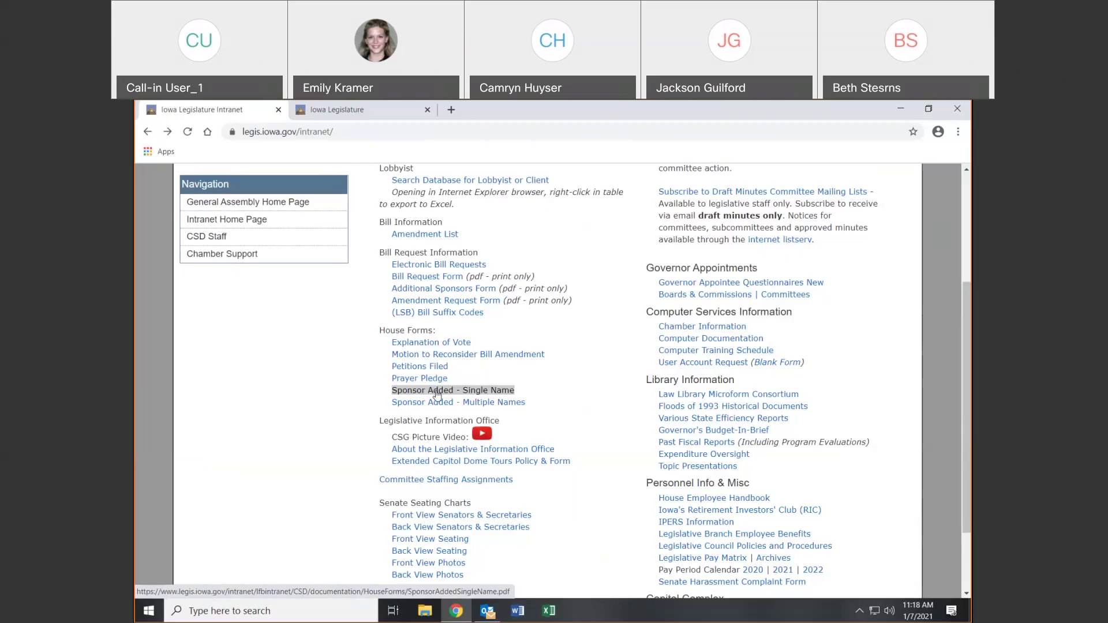
Open the Sponsor Added - Single Name PDF, highlight its printing directions, then return to the intranet
{"action": "left_click", "coordinate": [437, 392]}
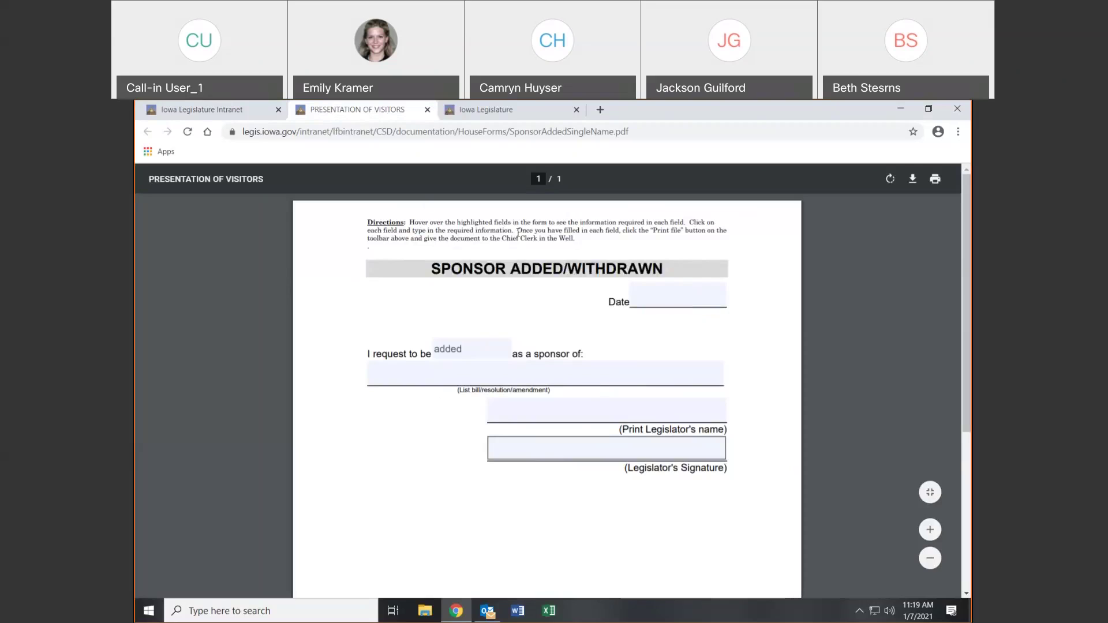
{"action": "left_click_drag", "start_coordinate": [518, 233], "coordinate": [575, 238]}
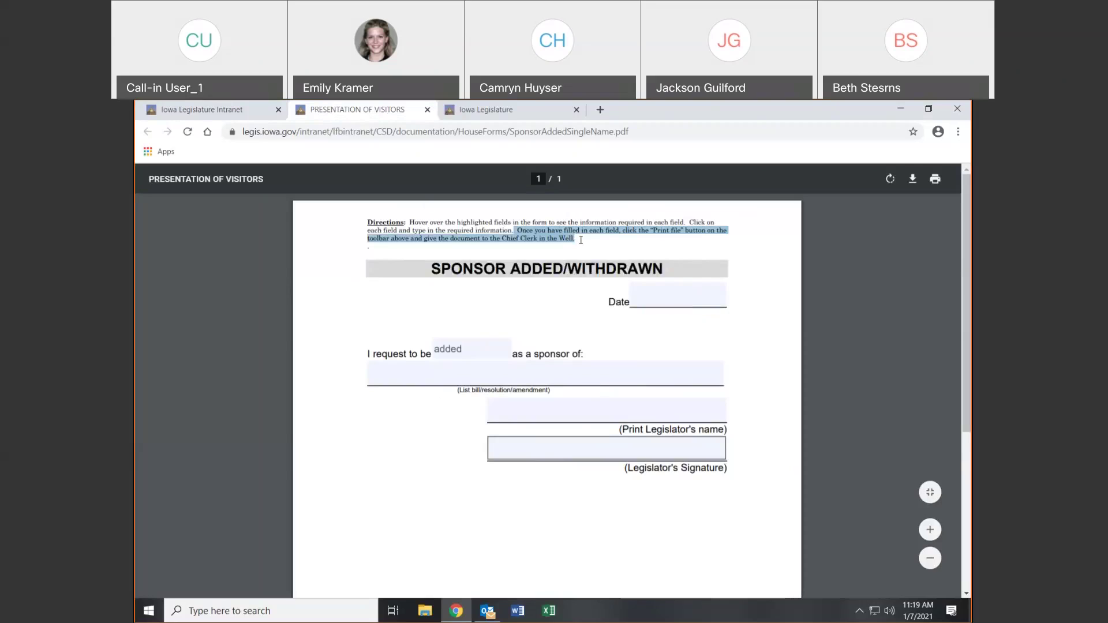
{"action": "left_click", "coordinate": [195, 115]}
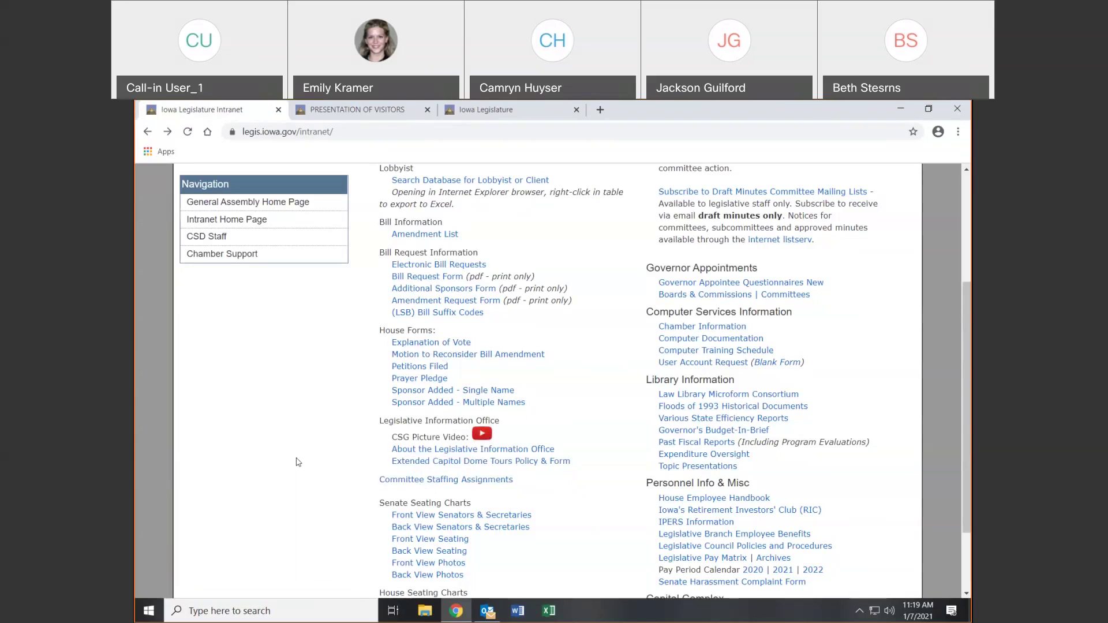
Open the Senate Seating Charts' Front View Photos PDF
{"action": "scroll", "coordinate": [277, 463], "scroll_direction": "down", "scroll_amount": 2}
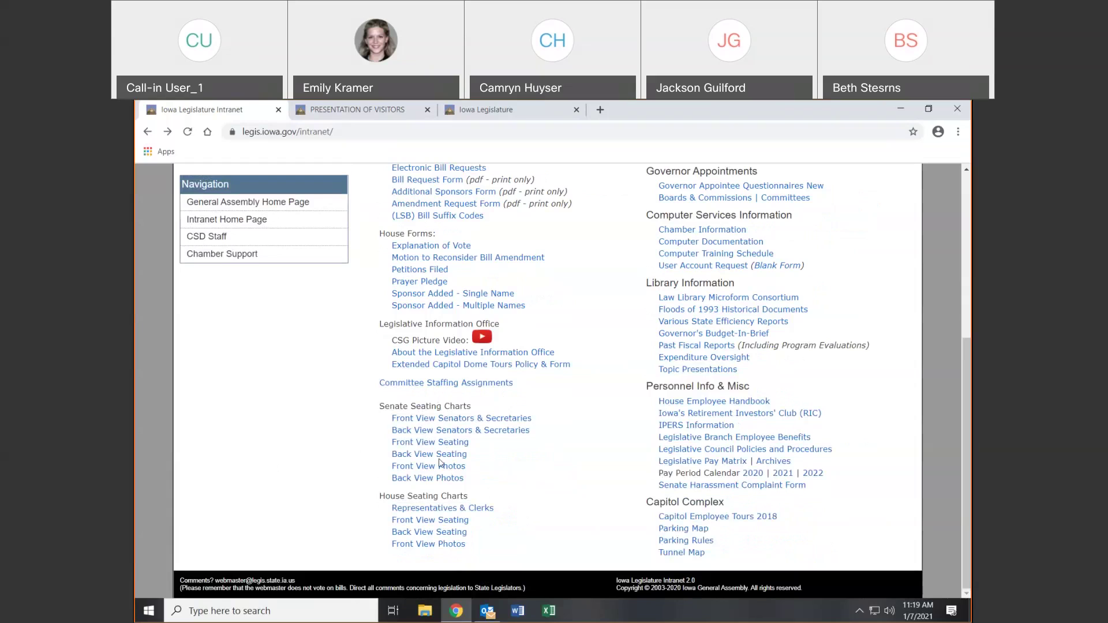
{"action": "left_click", "coordinate": [436, 466]}
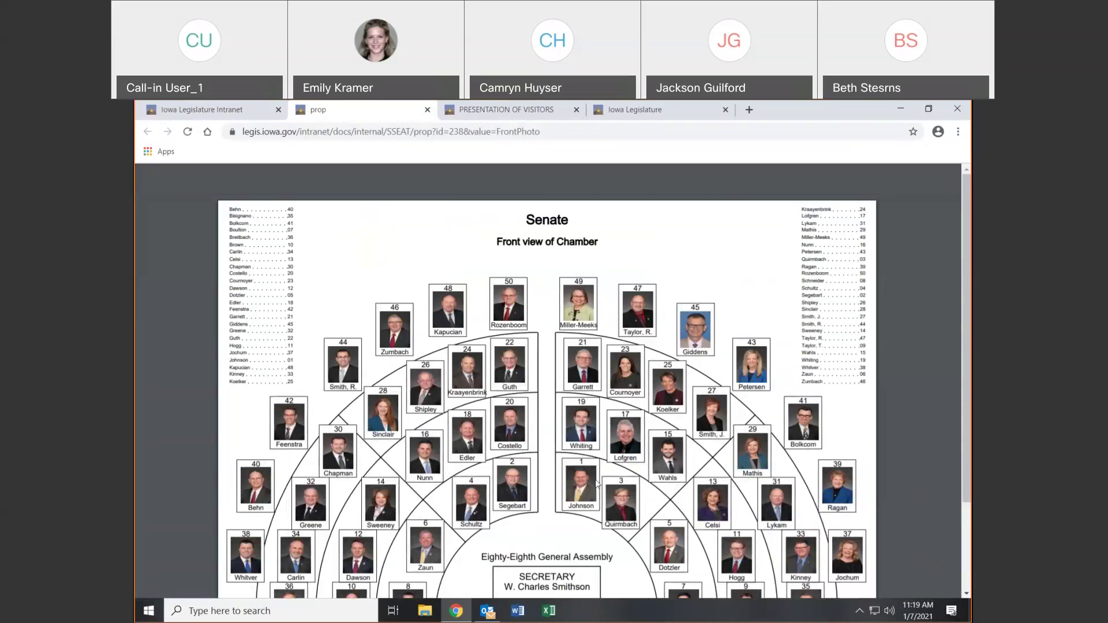
Go back to the Iowa Legislature Intranet tab, leaving the Senate photo chart open
{"action": "left_click", "coordinate": [211, 110]}
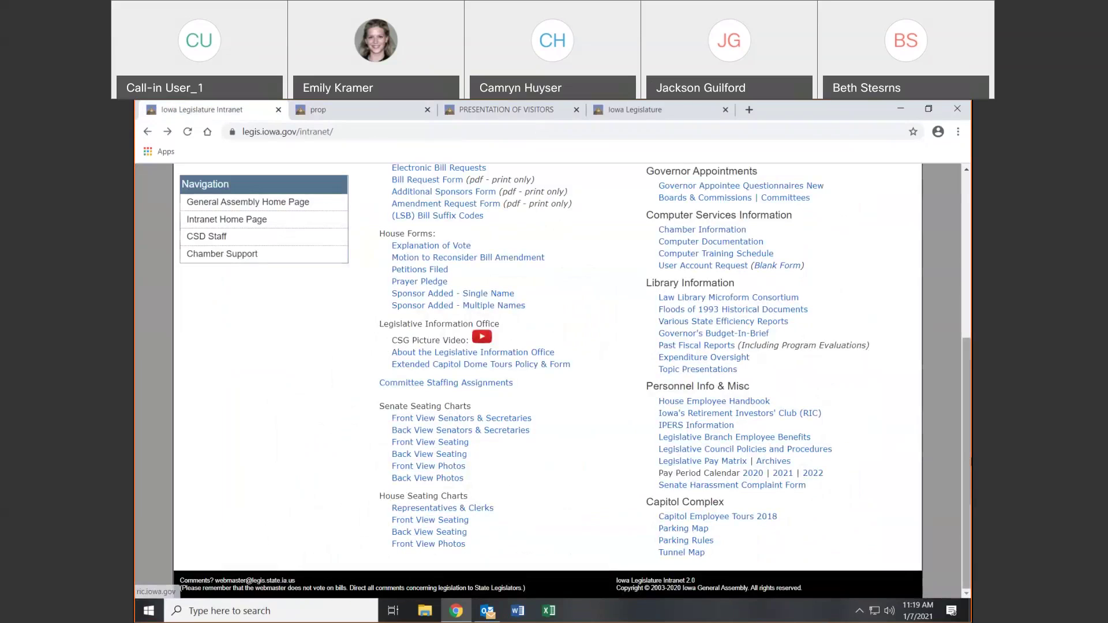
{"action": "scroll", "coordinate": [548, 380], "scroll_direction": "up", "scroll_amount": 4}
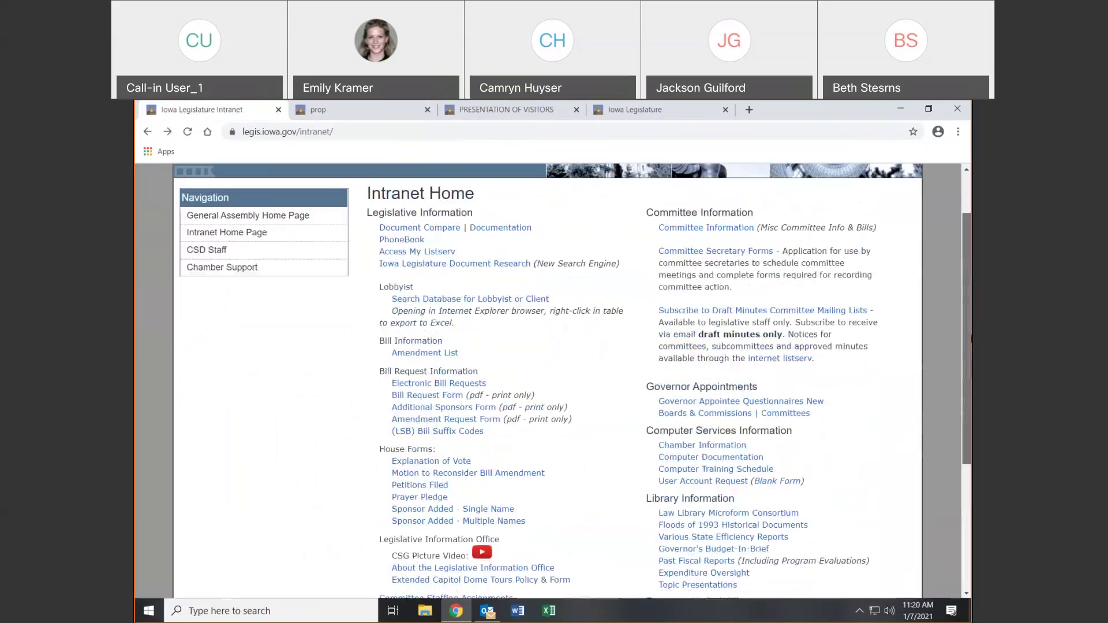
{"action": "left_click", "coordinate": [700, 229]}
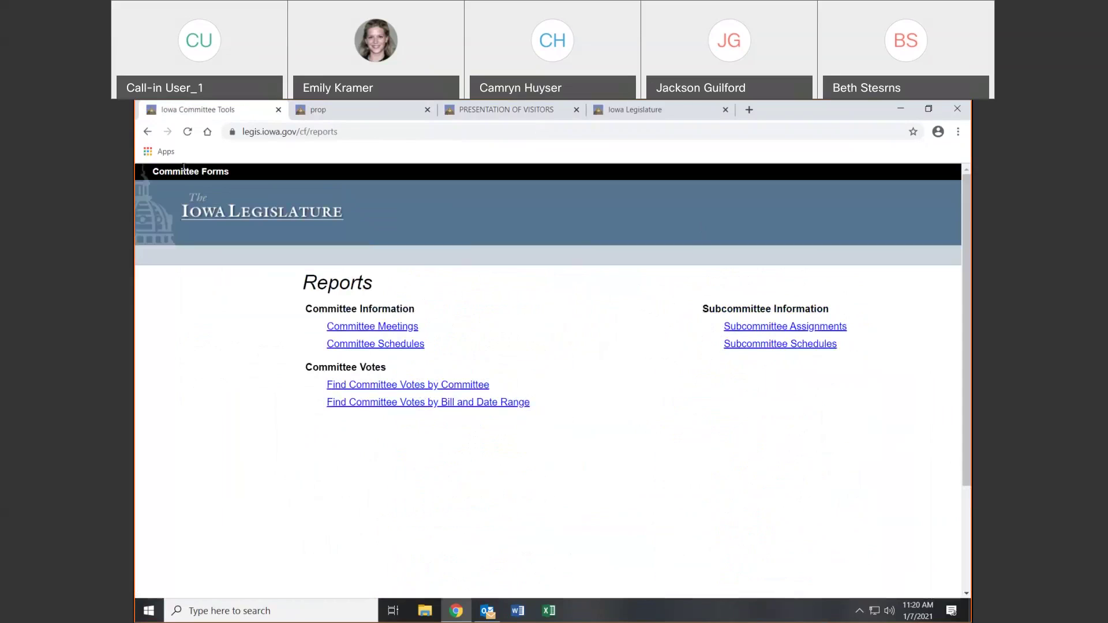
{"action": "left_click", "coordinate": [147, 132]}
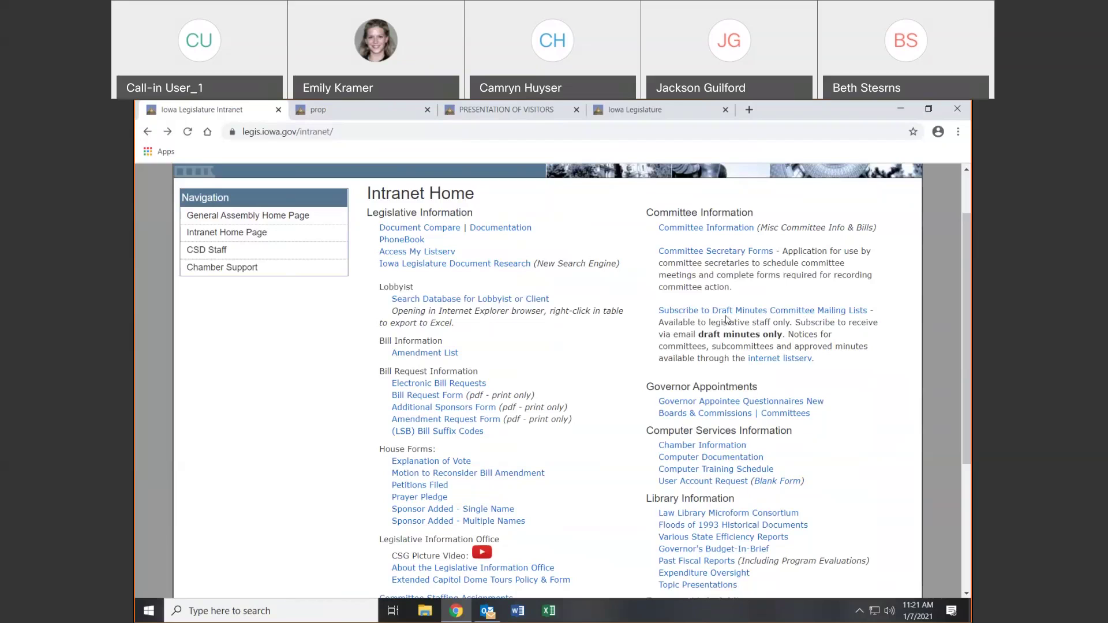
View the intranet's Computer Documentation list, then return to the Intranet Home page
{"action": "scroll", "coordinate": [726, 319], "scroll_direction": "down", "scroll_amount": 2}
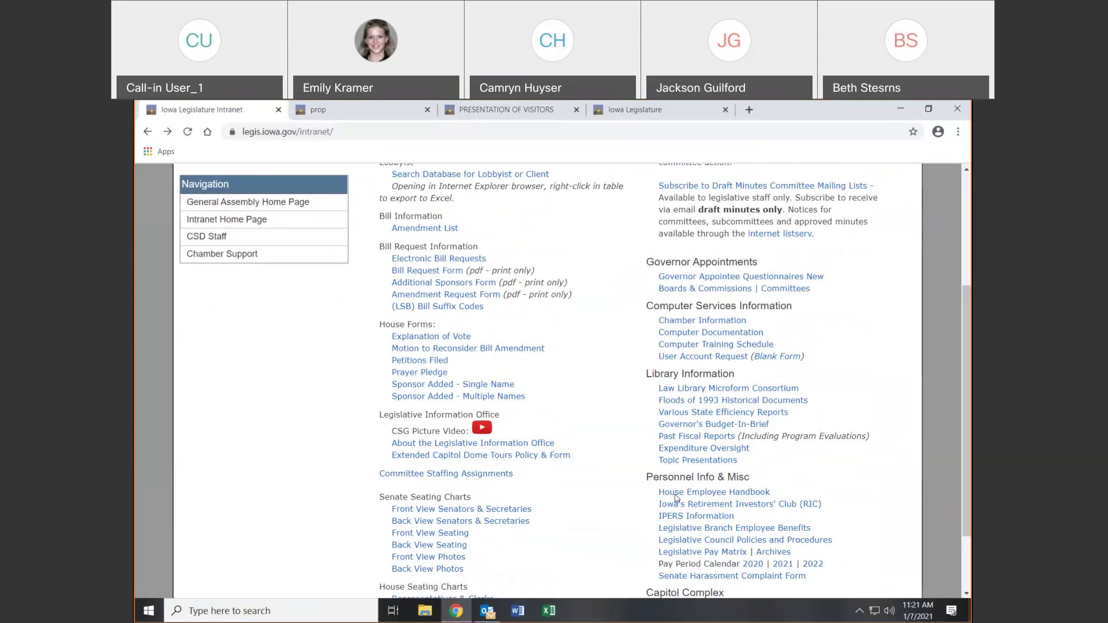
{"action": "scroll", "coordinate": [868, 440], "scroll_direction": "up", "scroll_amount": 1}
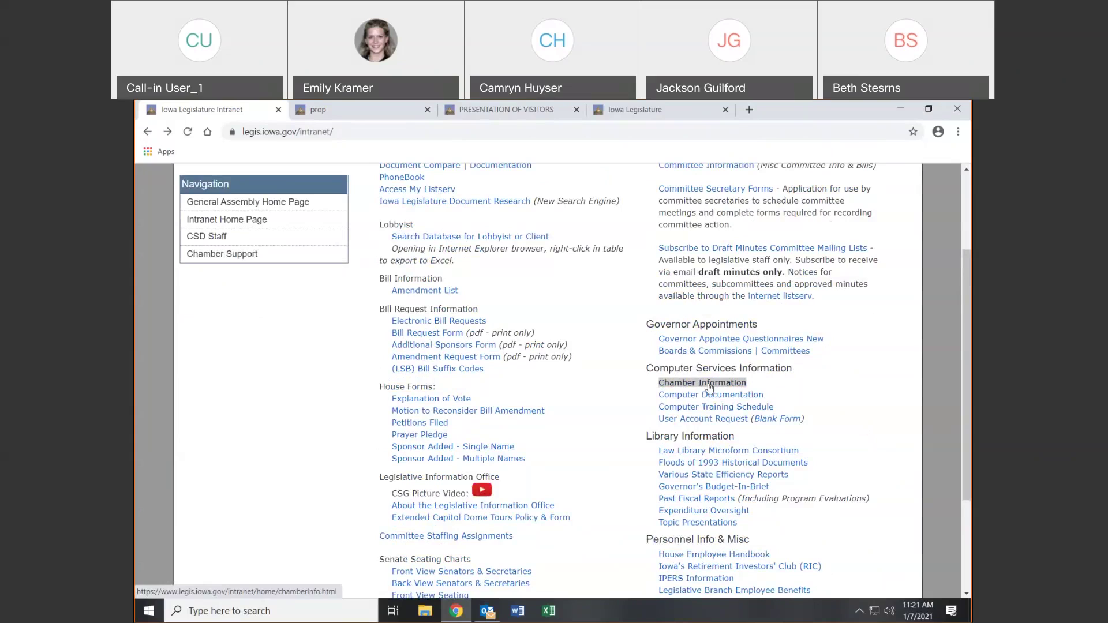
{"action": "left_click", "coordinate": [703, 395]}
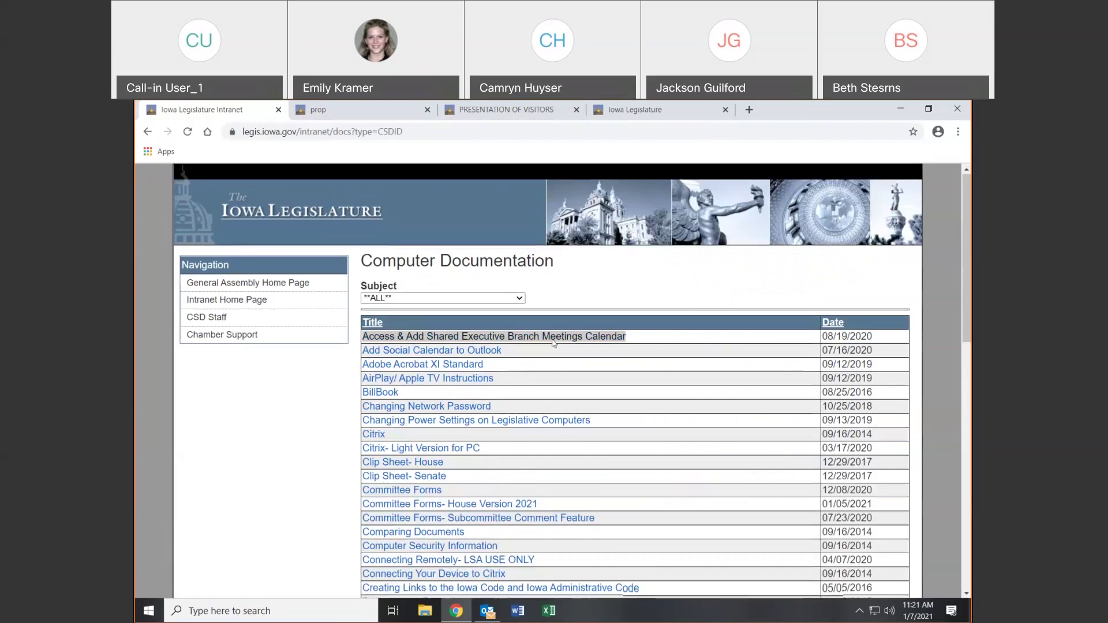
{"action": "scroll", "coordinate": [542, 356], "scroll_direction": "down", "scroll_amount": 10}
{"action": "scroll", "coordinate": [542, 356], "scroll_direction": "up", "scroll_amount": 10}
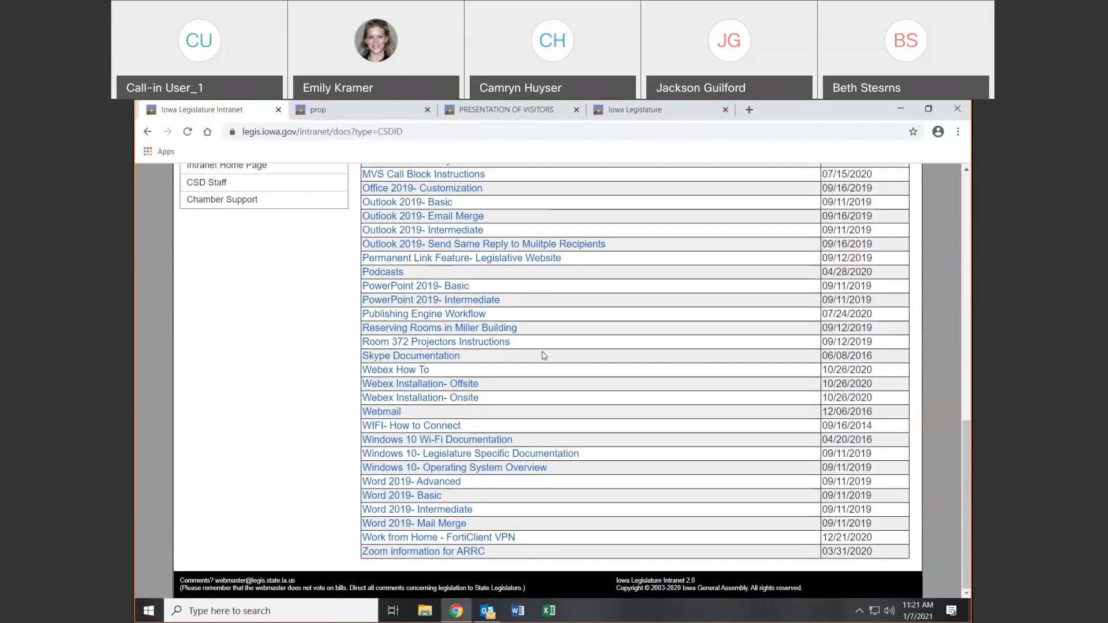
{"action": "scroll", "coordinate": [543, 356], "scroll_direction": "up", "scroll_amount": 1}
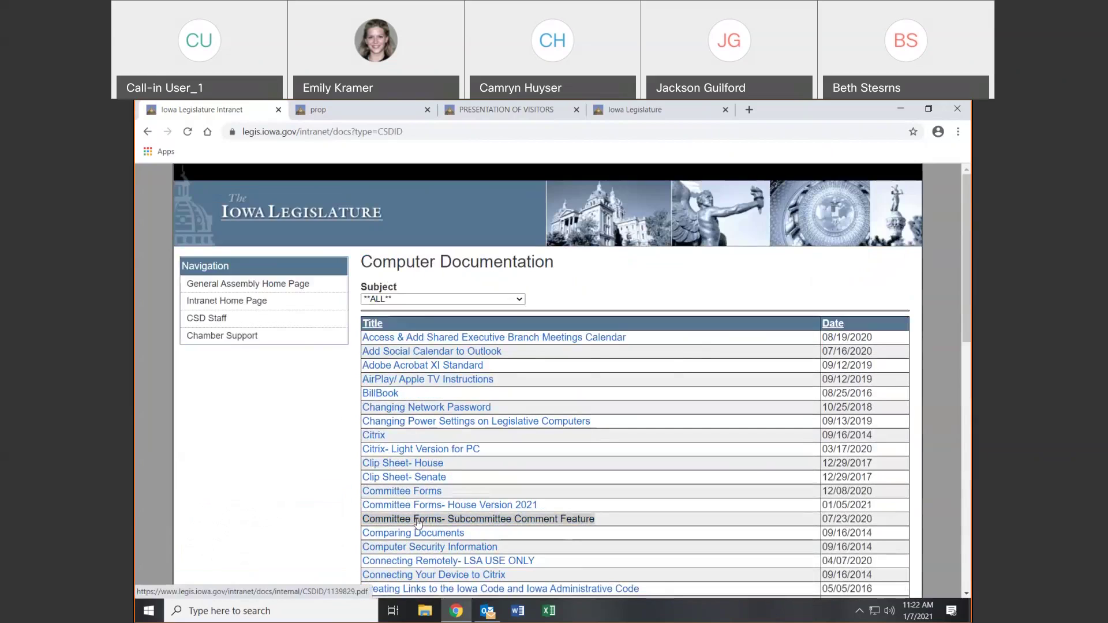
{"action": "left_click", "coordinate": [151, 132]}
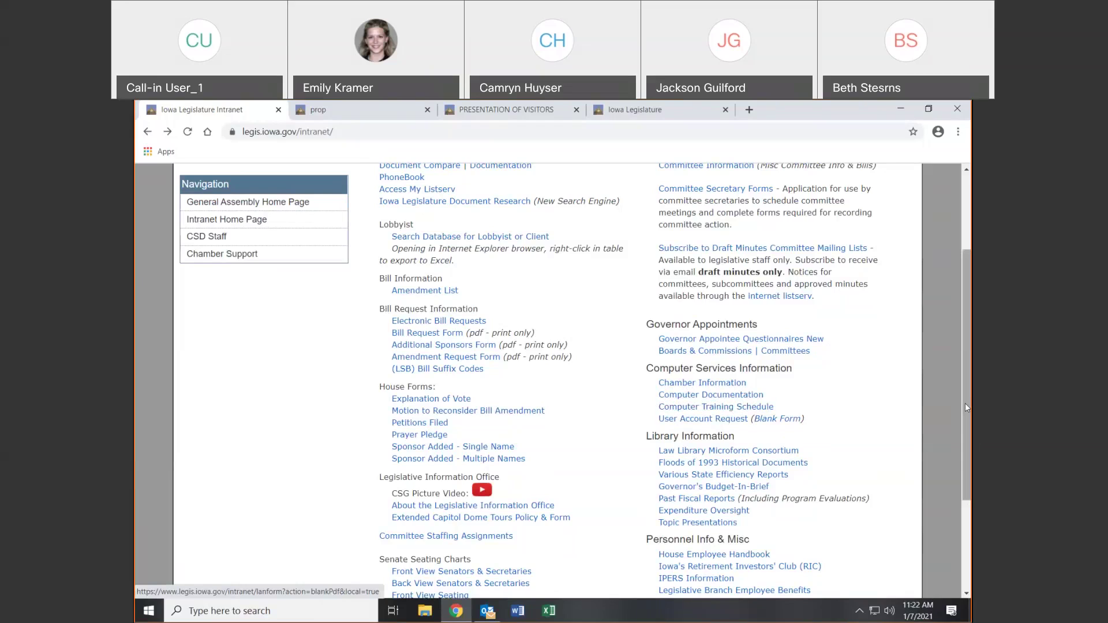
Check Capitol Employee Tours 2018 and the parking map, then open the Capitol Complex Tunnel Map
{"action": "scroll", "coordinate": [965, 403], "scroll_direction": "down", "scroll_amount": 3}
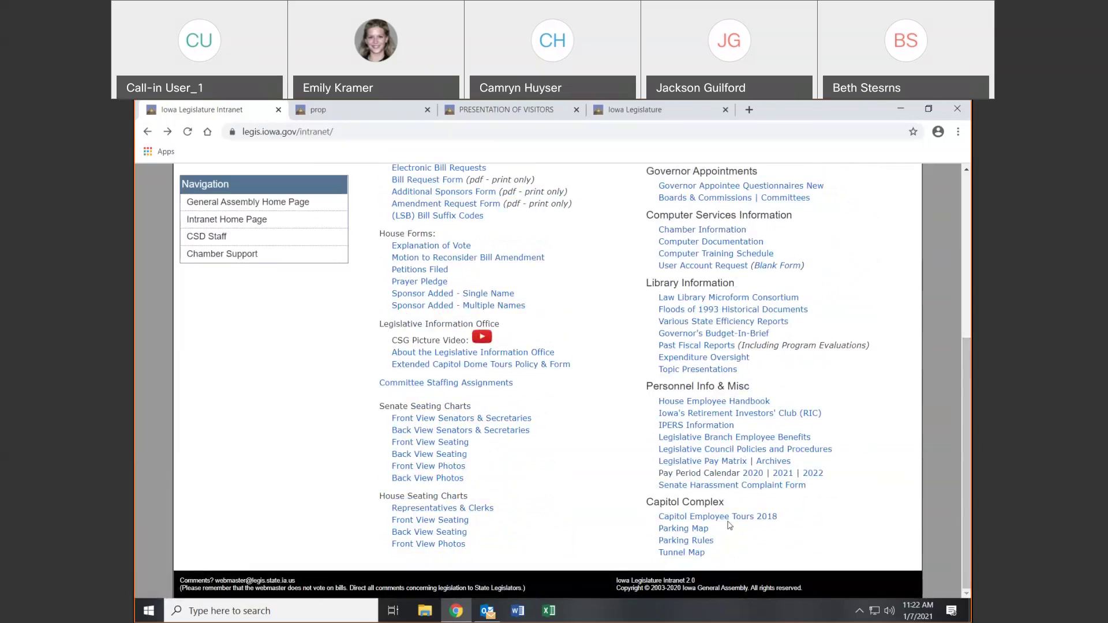
{"action": "left_click", "coordinate": [750, 523]}
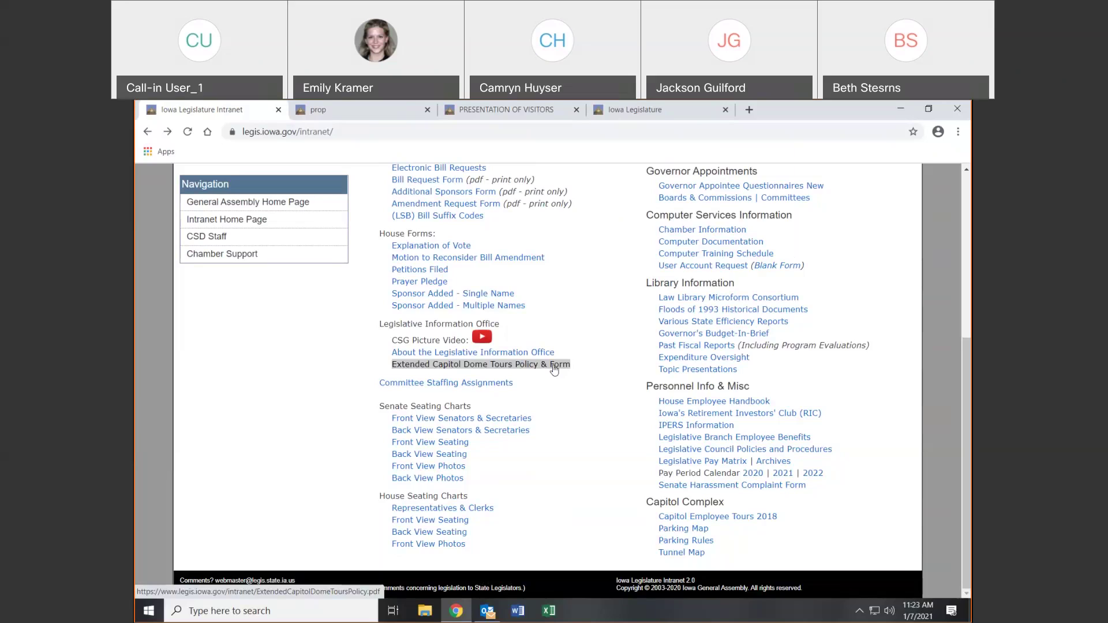
{"action": "left_click", "coordinate": [686, 531]}
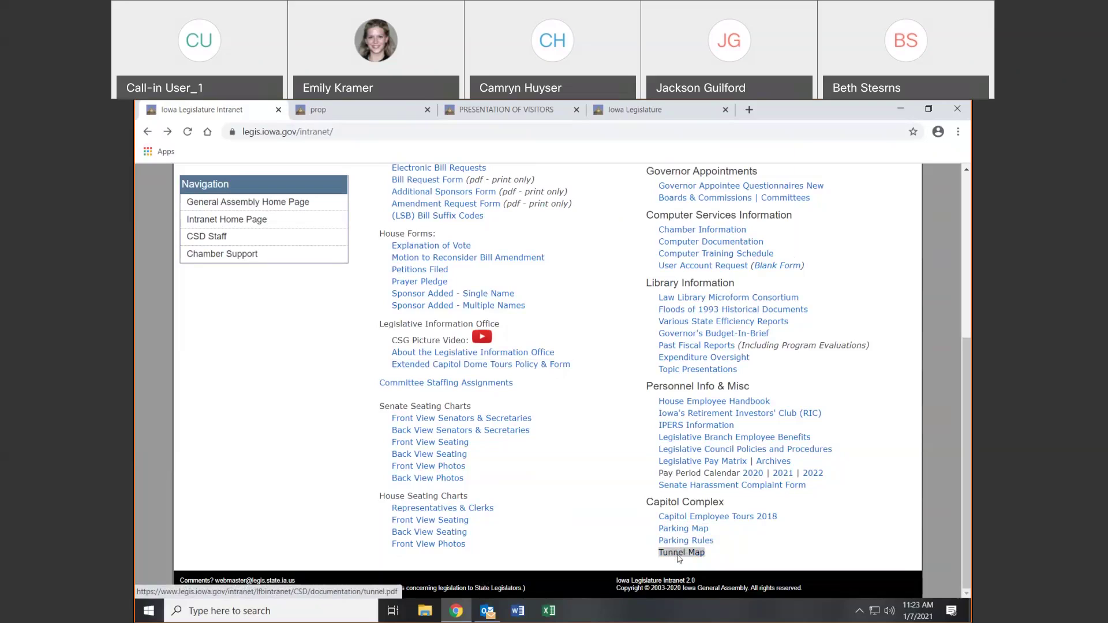
{"action": "left_click", "coordinate": [679, 554]}
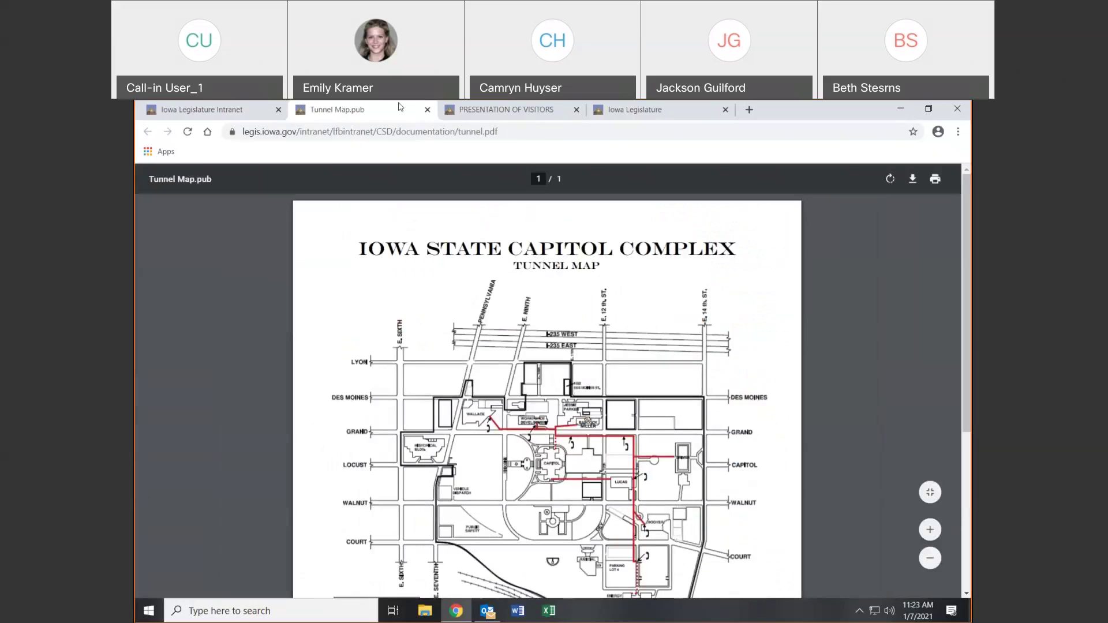
Scroll the Tunnel Map down to its key, then switch back to the Iowa Legislature Intranet tab
{"action": "scroll", "coordinate": [611, 358], "scroll_direction": "down", "scroll_amount": 1}
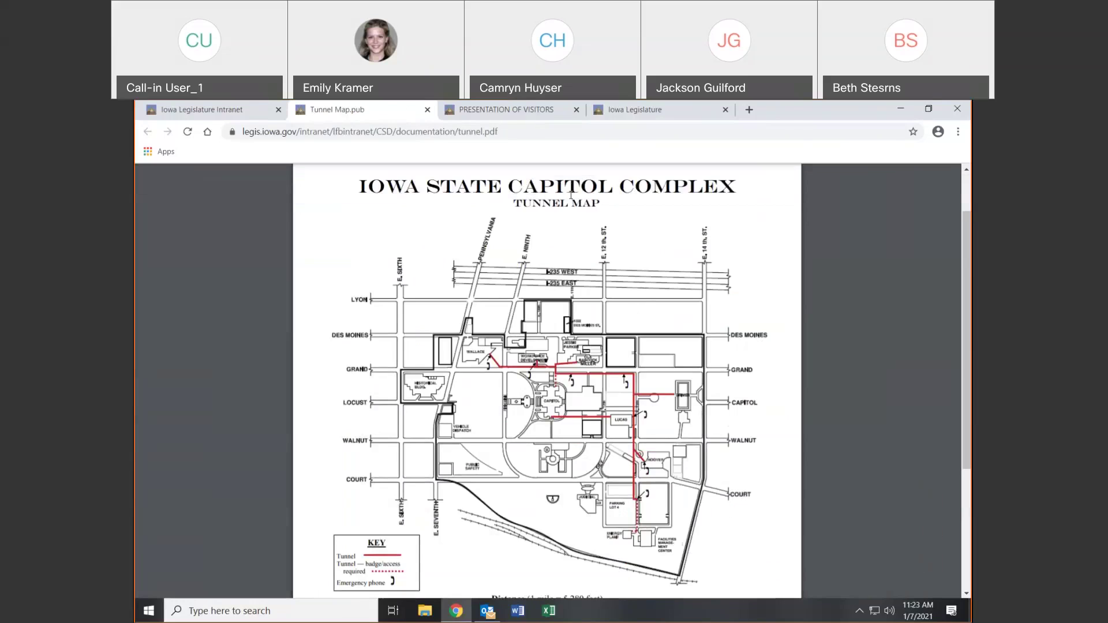
{"action": "left_click", "coordinate": [252, 116]}
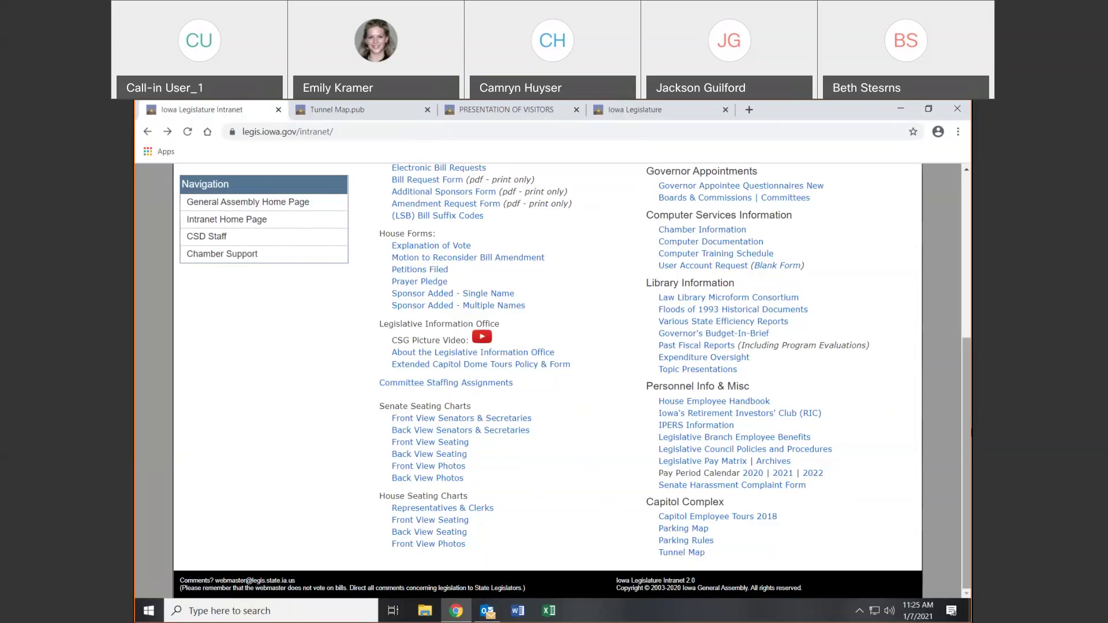
Close the public Iowa Legislature page, the intranet, the Tunnel Map and the last remaining tab
{"action": "scroll", "coordinate": [549, 380], "scroll_direction": "up", "scroll_amount": 5}
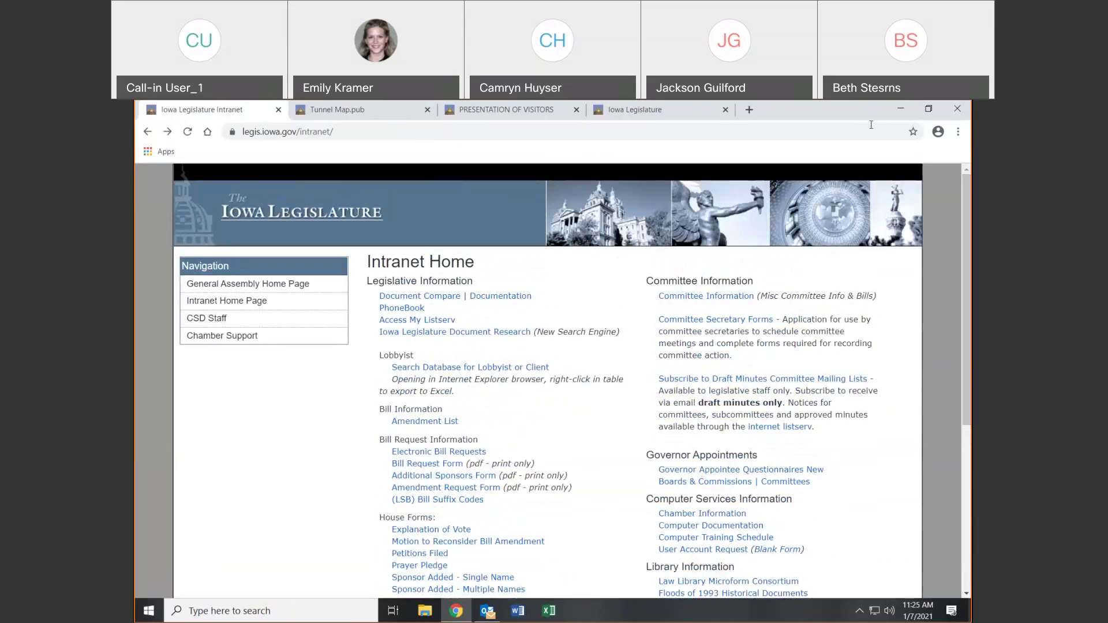
{"action": "left_click", "coordinate": [725, 109]}
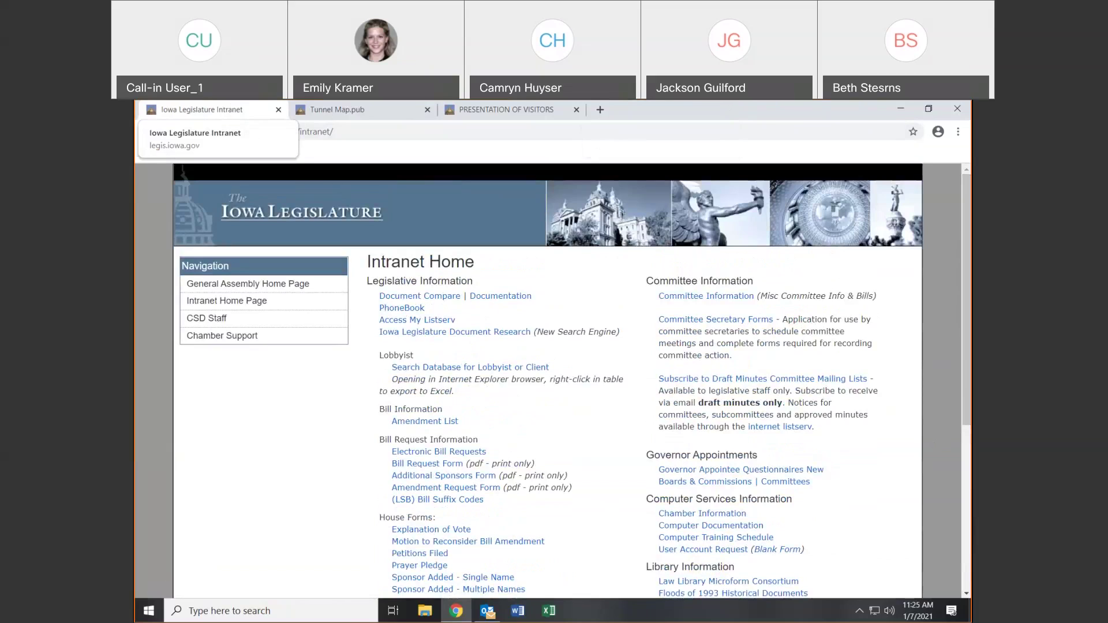
{"action": "left_click", "coordinate": [278, 111]}
{"action": "left_click", "coordinate": [278, 111]}
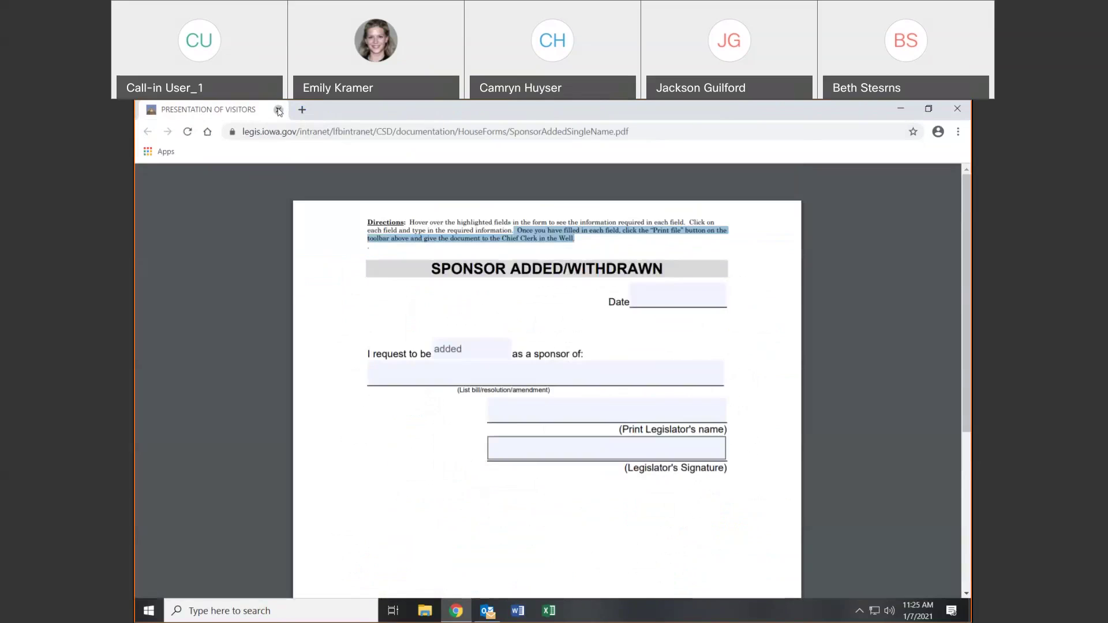
{"action": "left_click", "coordinate": [278, 111]}
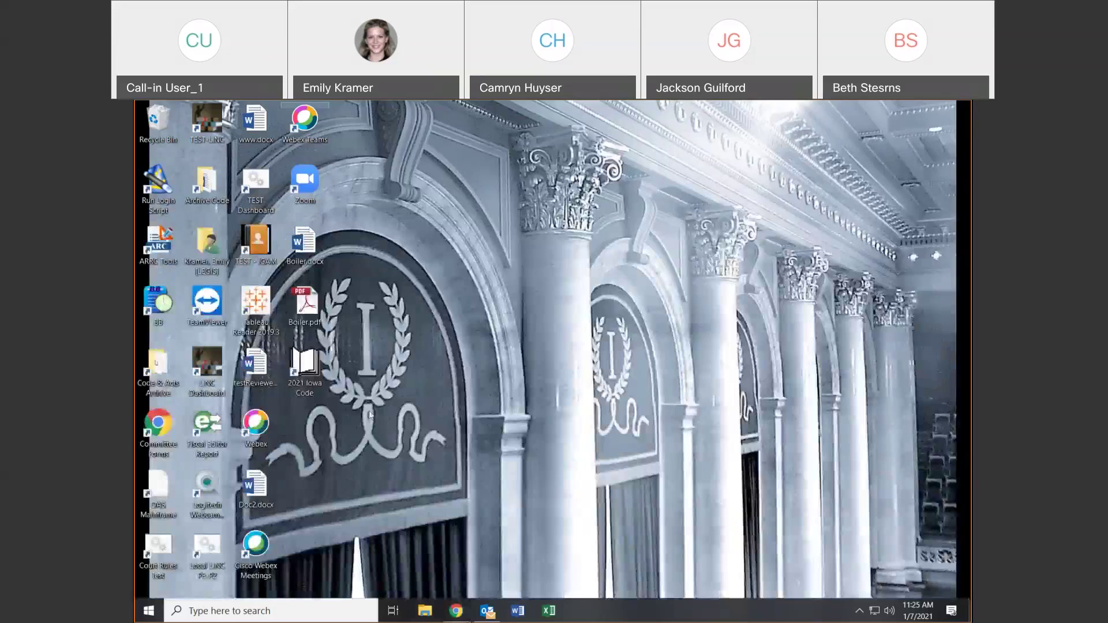
Launch Chrome from the taskbar to load the Iowa Legislature home page at legis.iowa.gov
{"action": "left_click", "coordinate": [456, 611]}
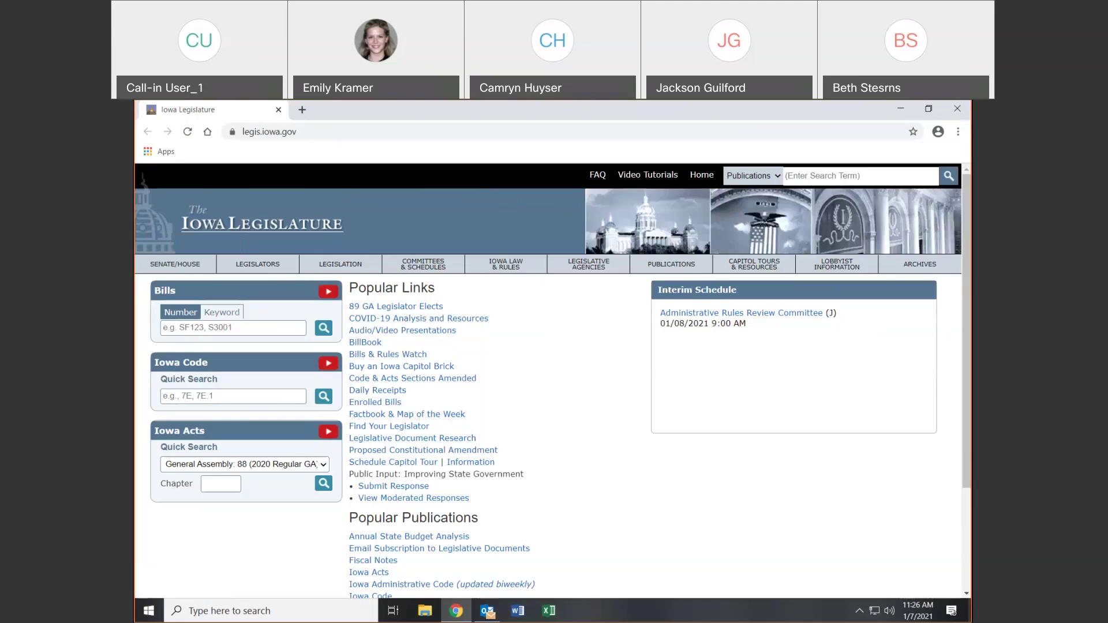
{"action": "left_click", "coordinate": [668, 117]}
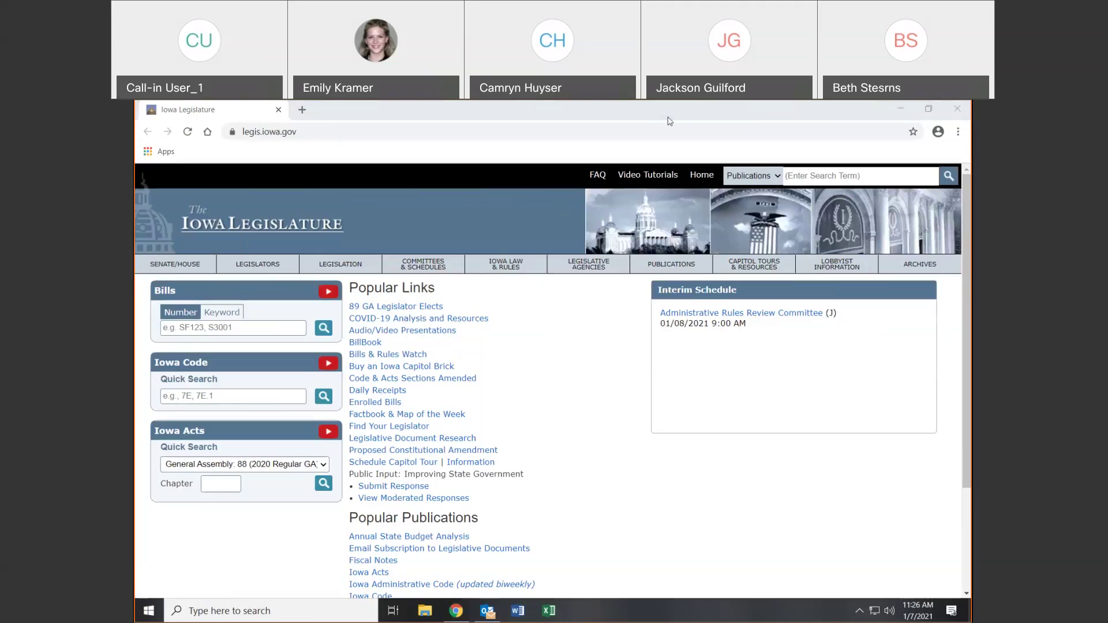